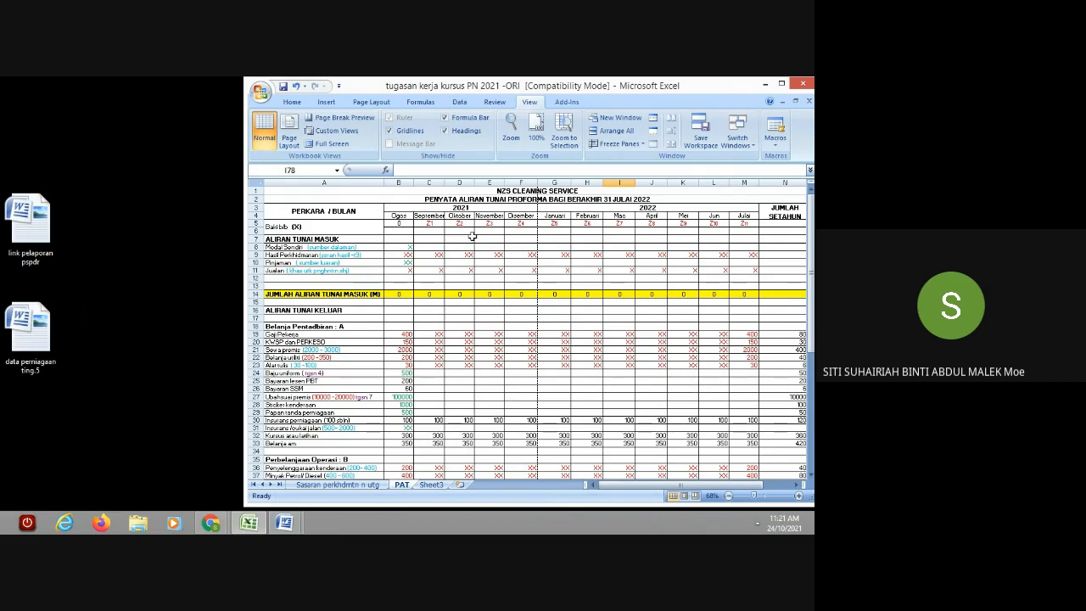
Step: Examine the cash flow statement title and the Baki b/b (X) label in the PAT sheet
click(428, 199)
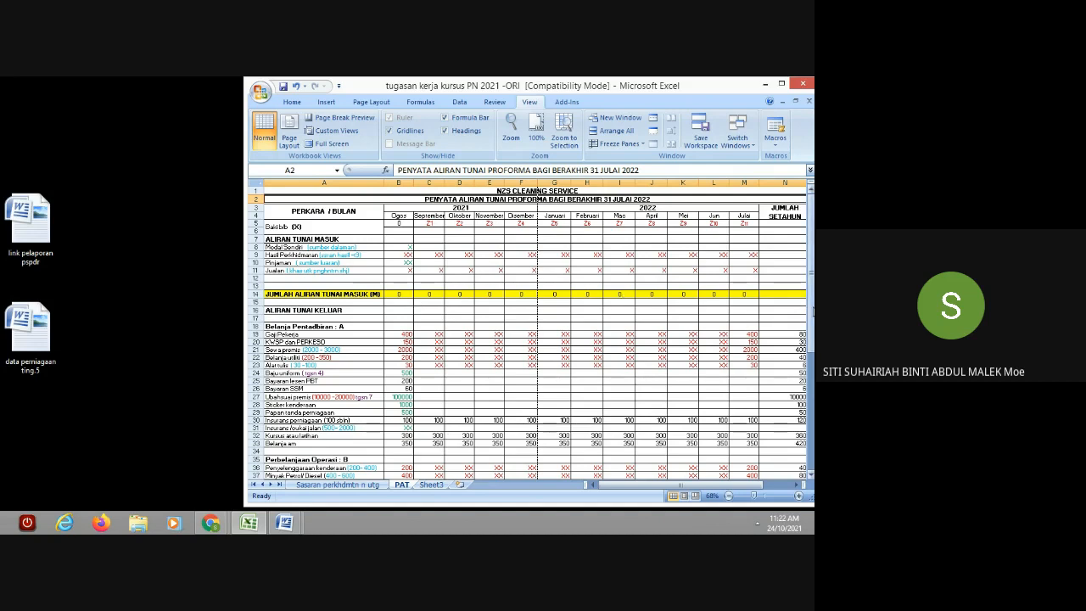
drag(745, 487, 748, 492)
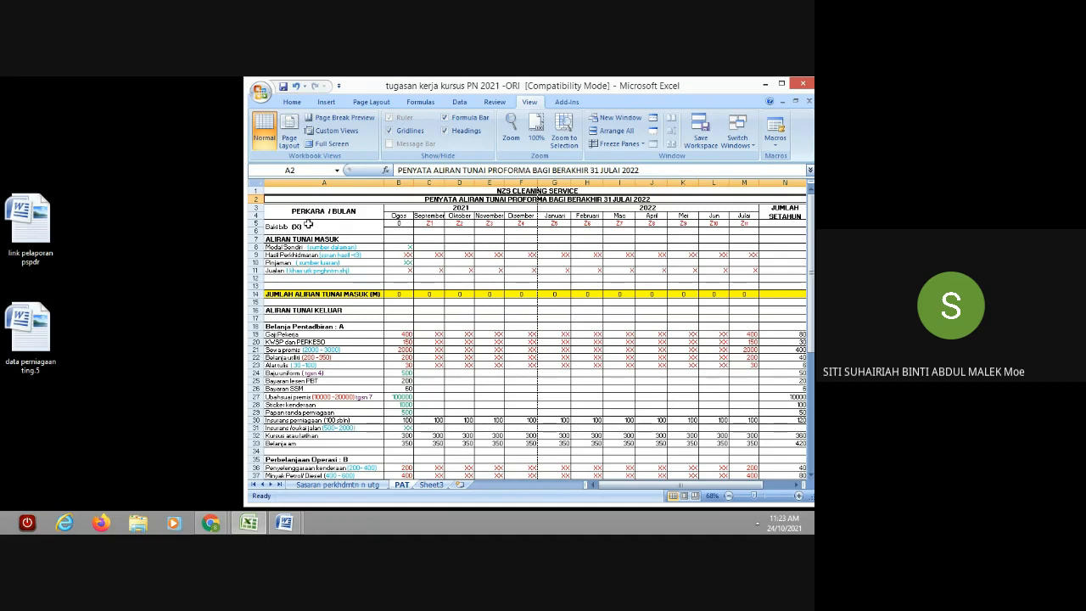
click(295, 227)
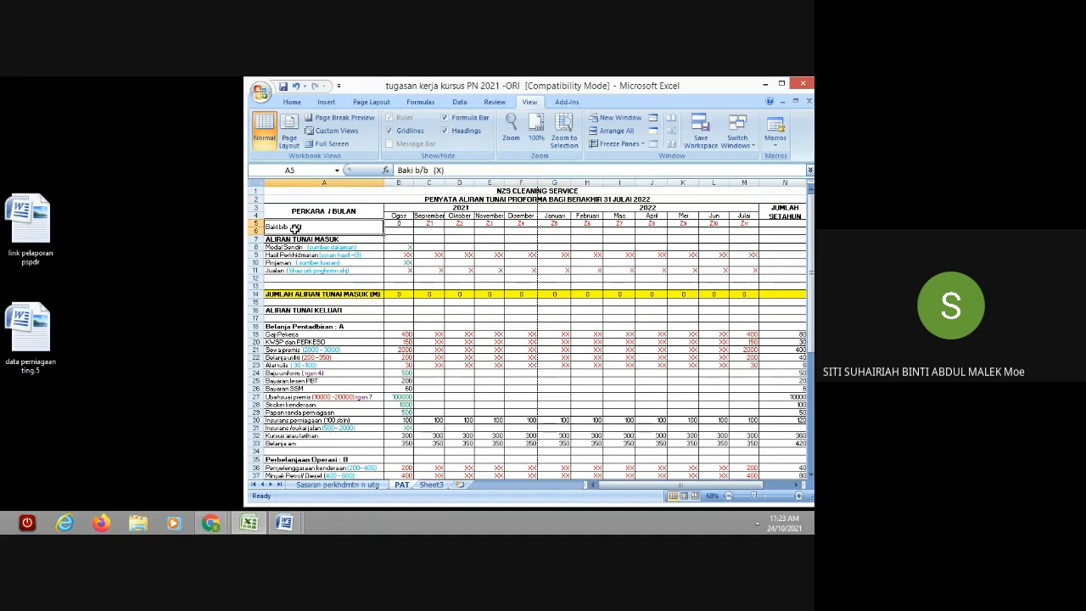
double_click(295, 228)
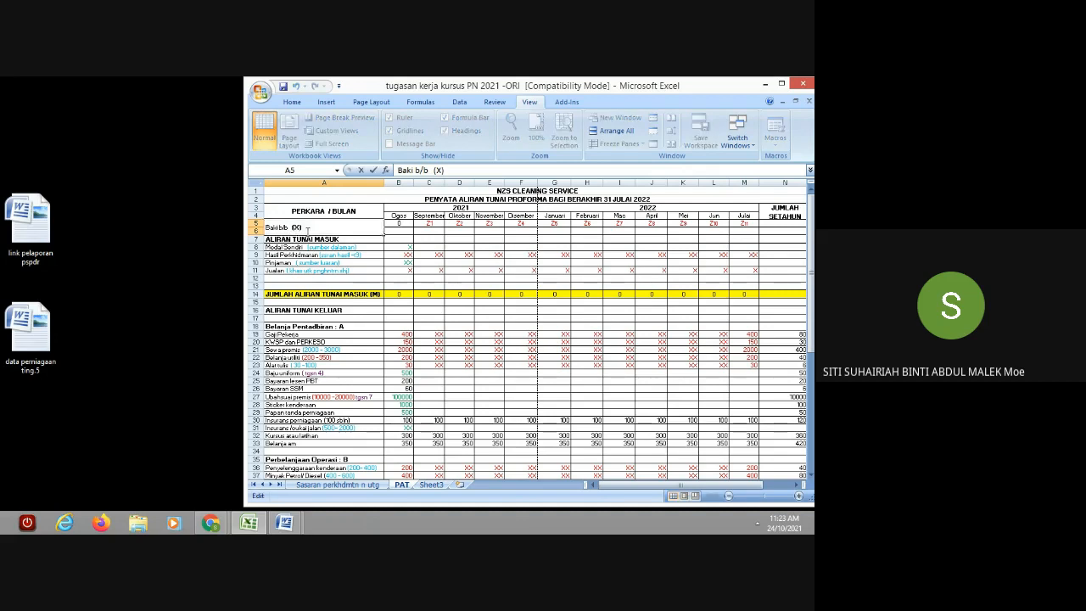
drag(307, 229, 258, 228)
click(292, 228)
drag(289, 228, 278, 227)
click(308, 227)
drag(306, 227, 266, 228)
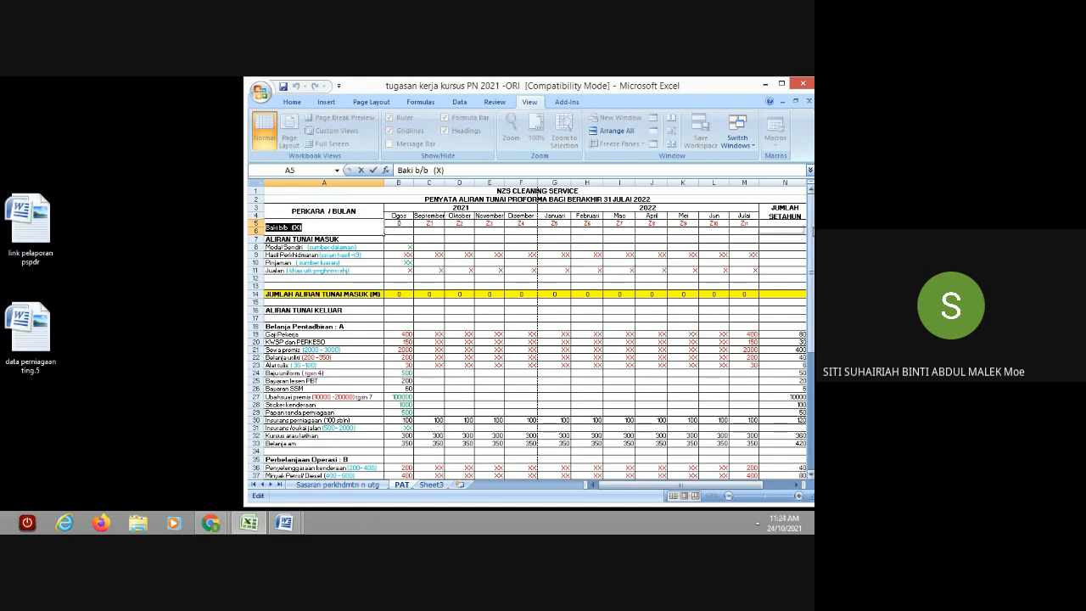
Step: Fill the whole ALIRAN TUNAI MASUK heading row (row 7) with a light orange theme colour
drag(810, 212, 811, 231)
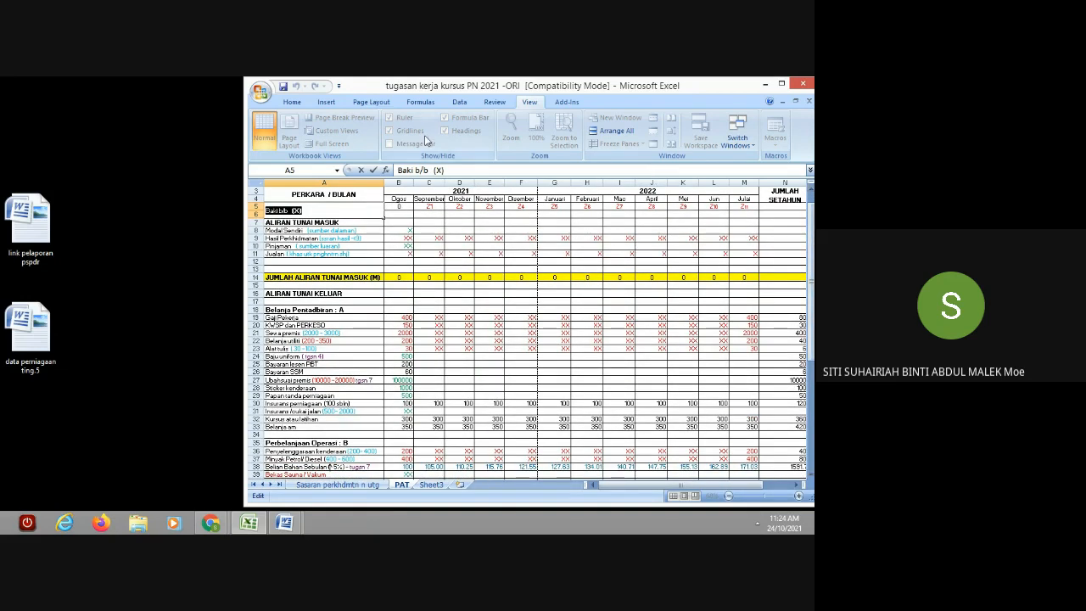
click(244, 220)
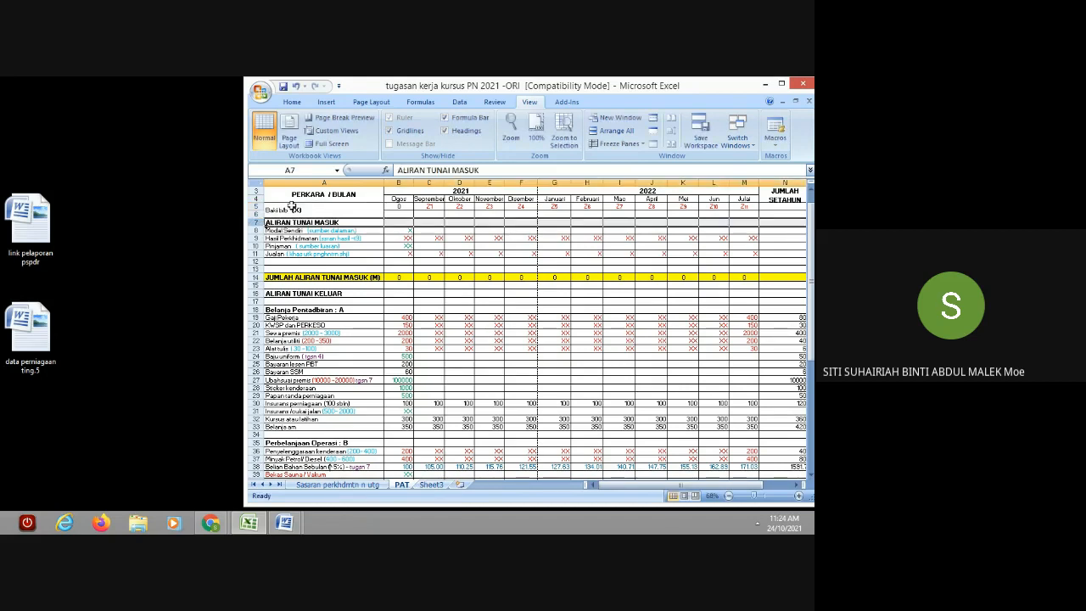
click(291, 102)
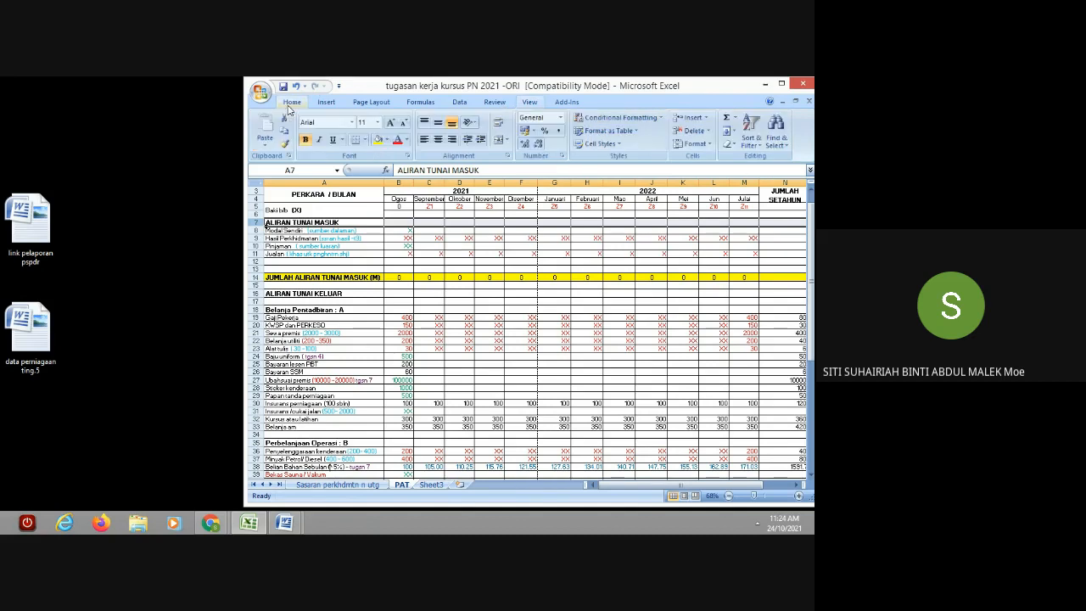
click(386, 140)
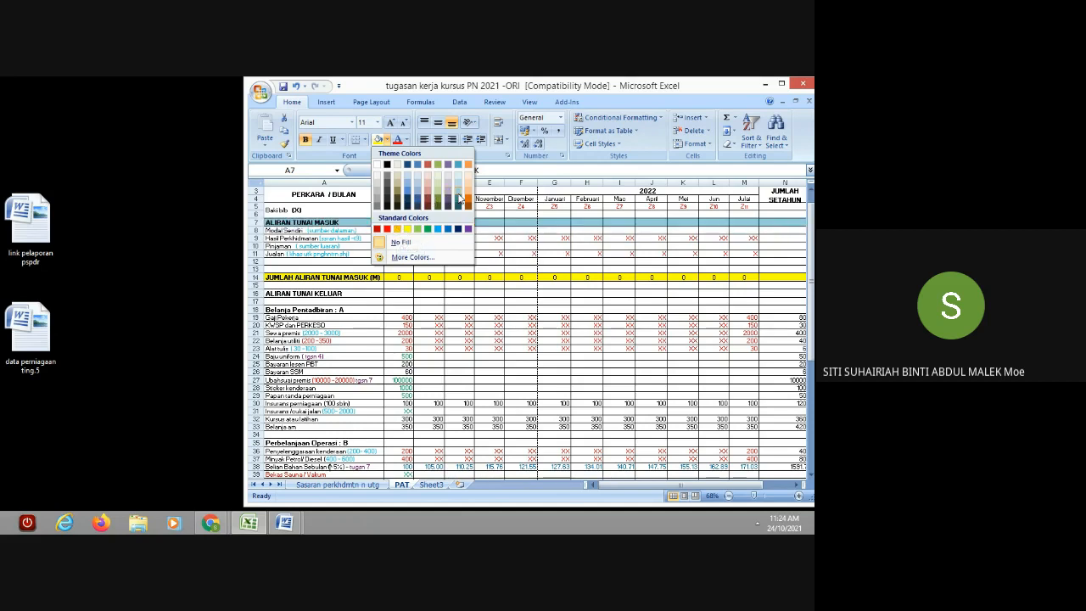
click(469, 196)
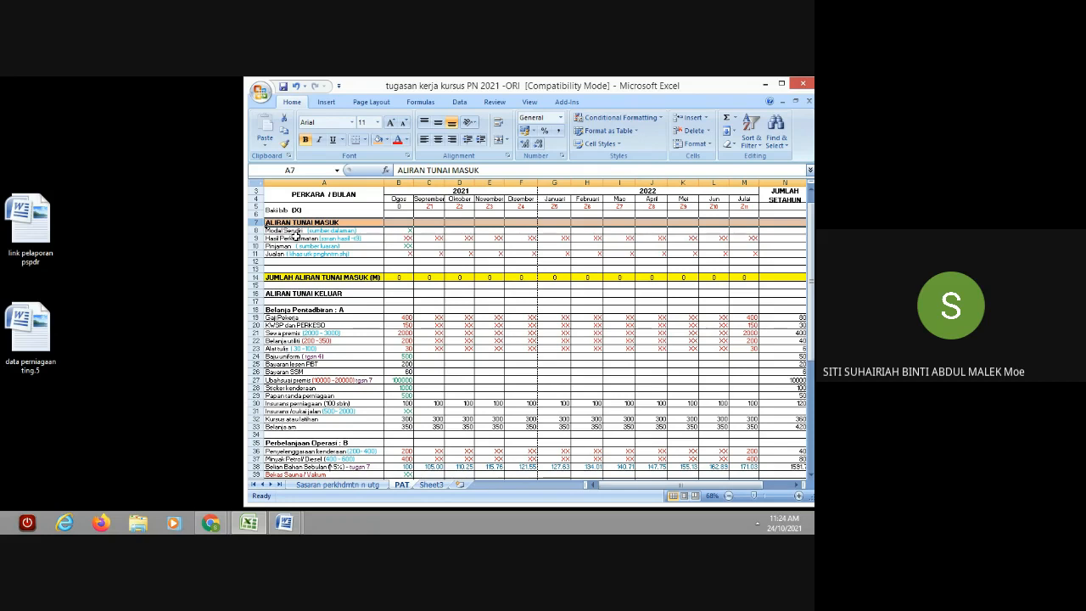
click(411, 260)
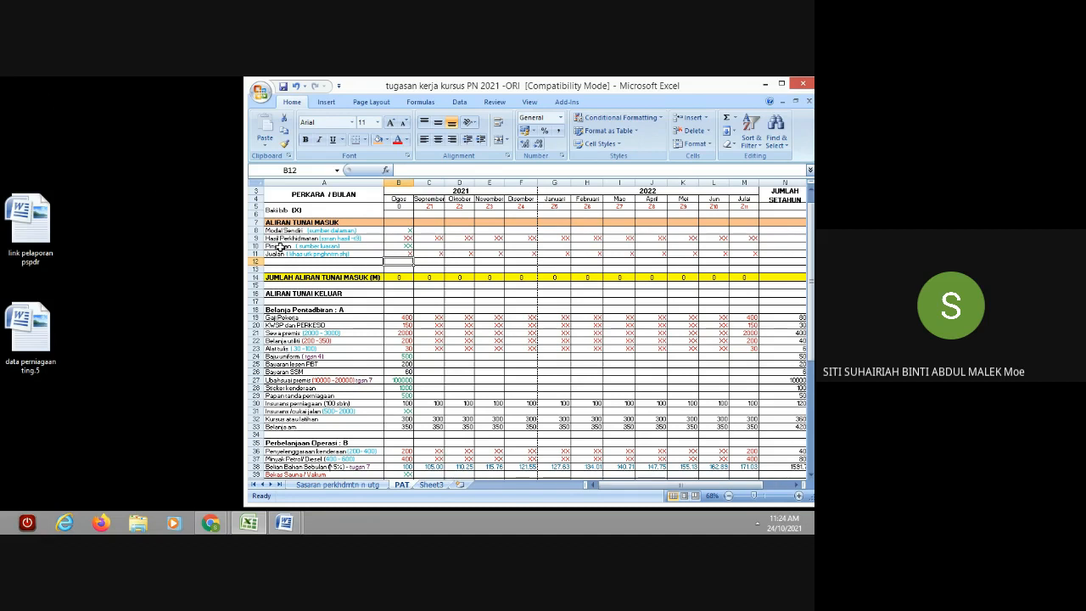
Step: Examine the Ogos entry for Modal Sendiri and the Ogos to Julai service revenue targets on the Sasaran perkhdmtn n utg sheet
drag(811, 248, 812, 256)
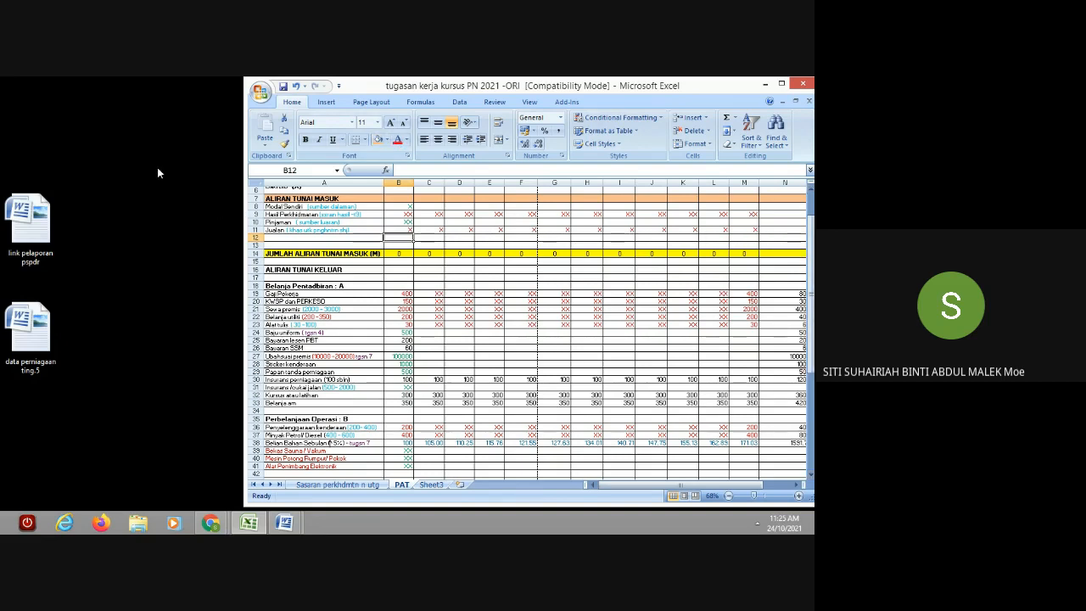
click(281, 207)
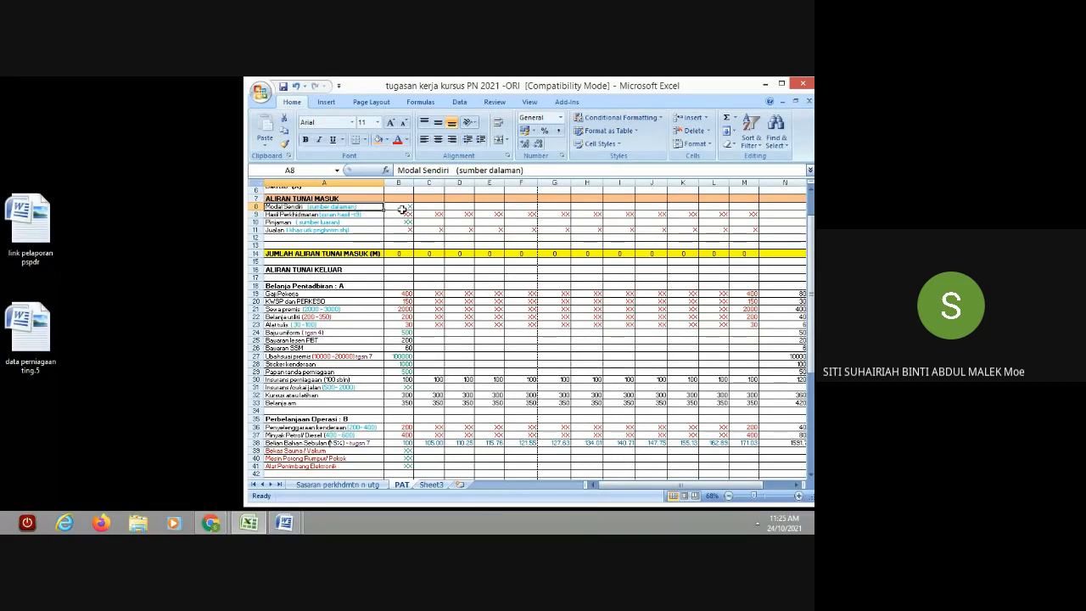
click(403, 209)
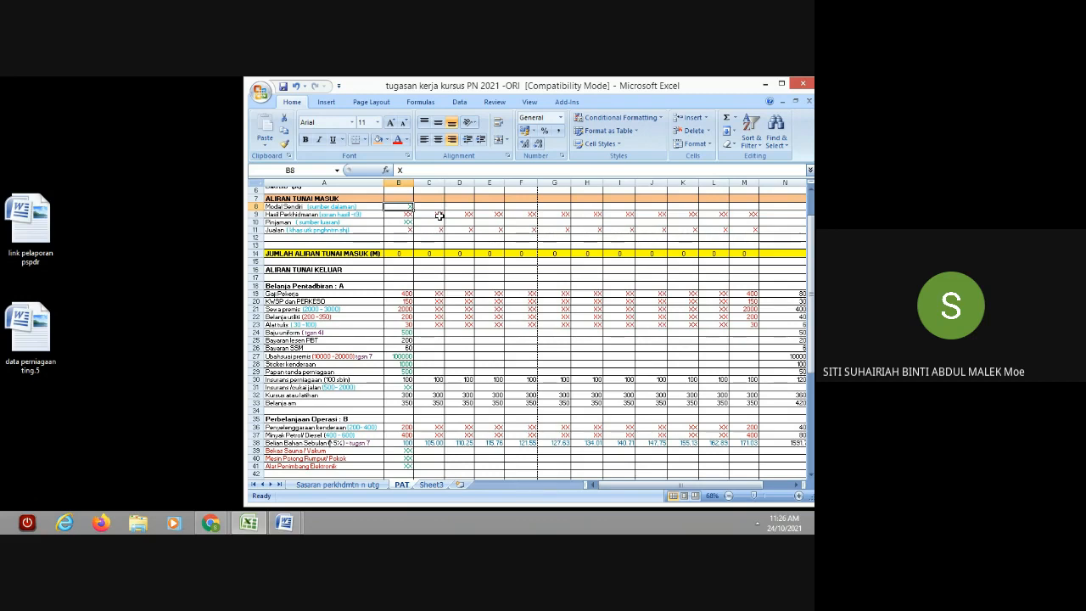
click(333, 486)
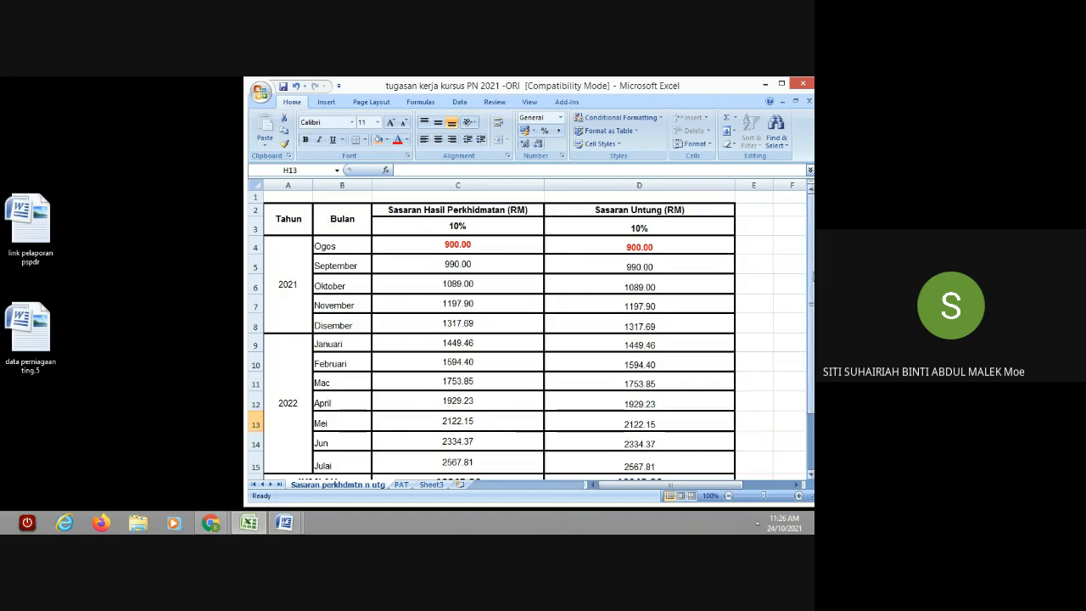
drag(812, 276, 813, 288)
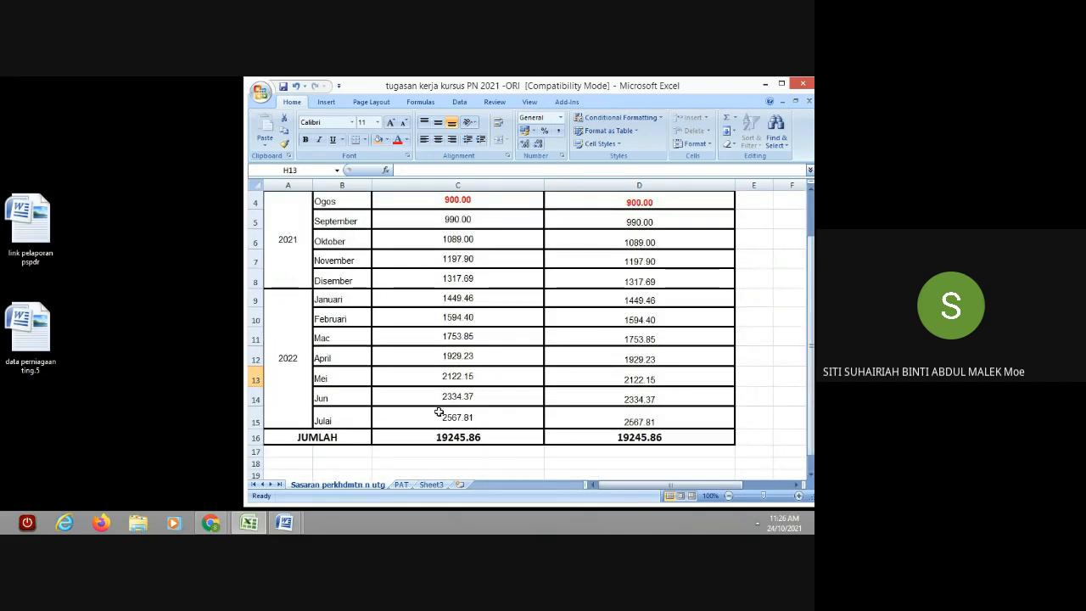
click(402, 484)
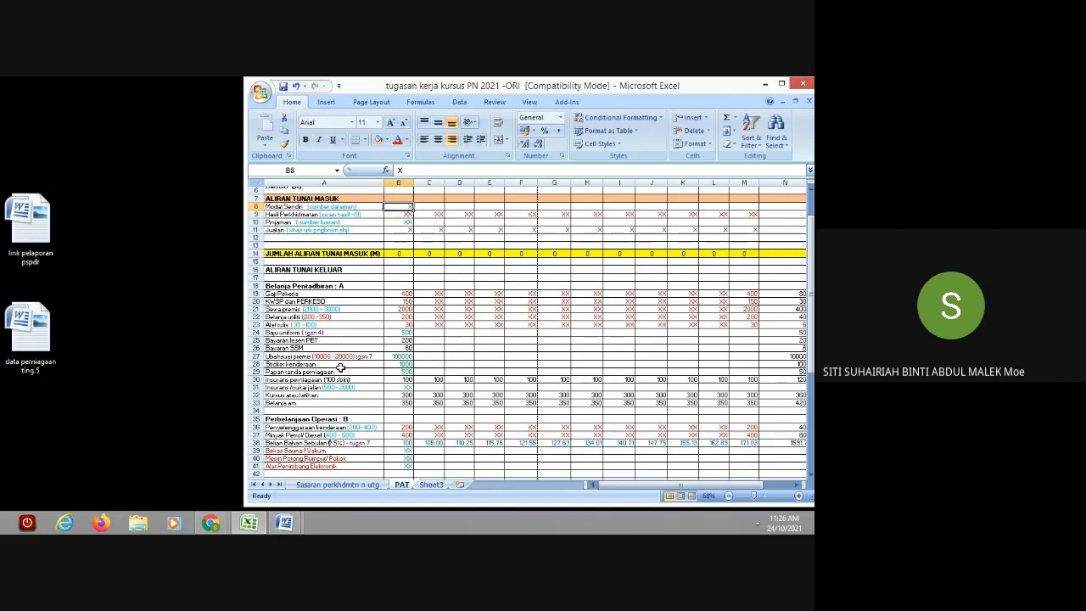
click(332, 489)
click(441, 207)
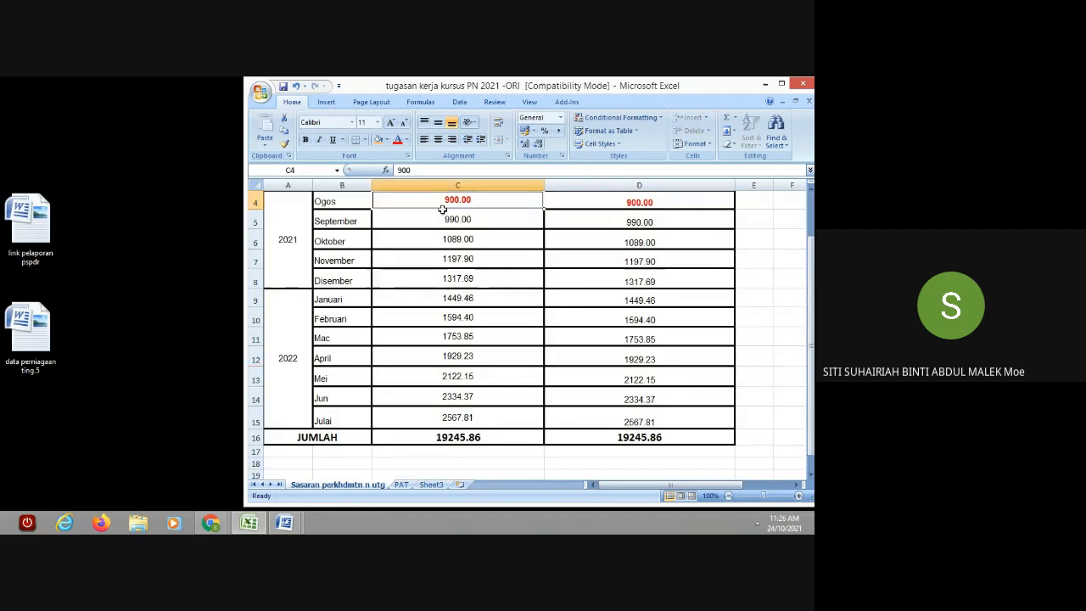
drag(442, 210, 443, 417)
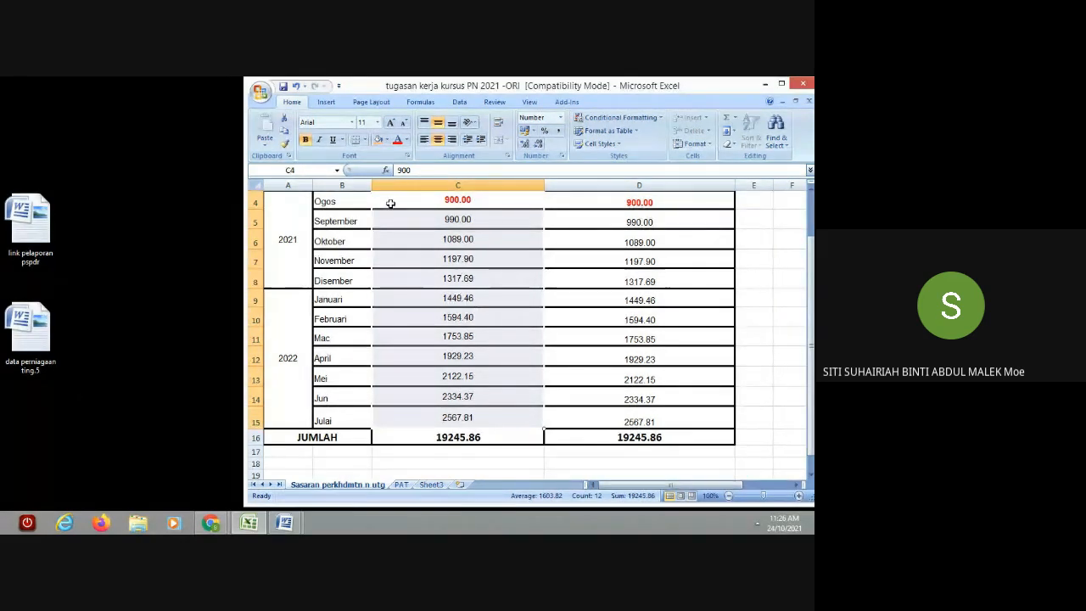
Step: Compare the monthly Hasil Perkhidmatan cells in the PAT sheet with the service revenue targets on the Sasaran perkhdmtn n utg sheet
click(402, 484)
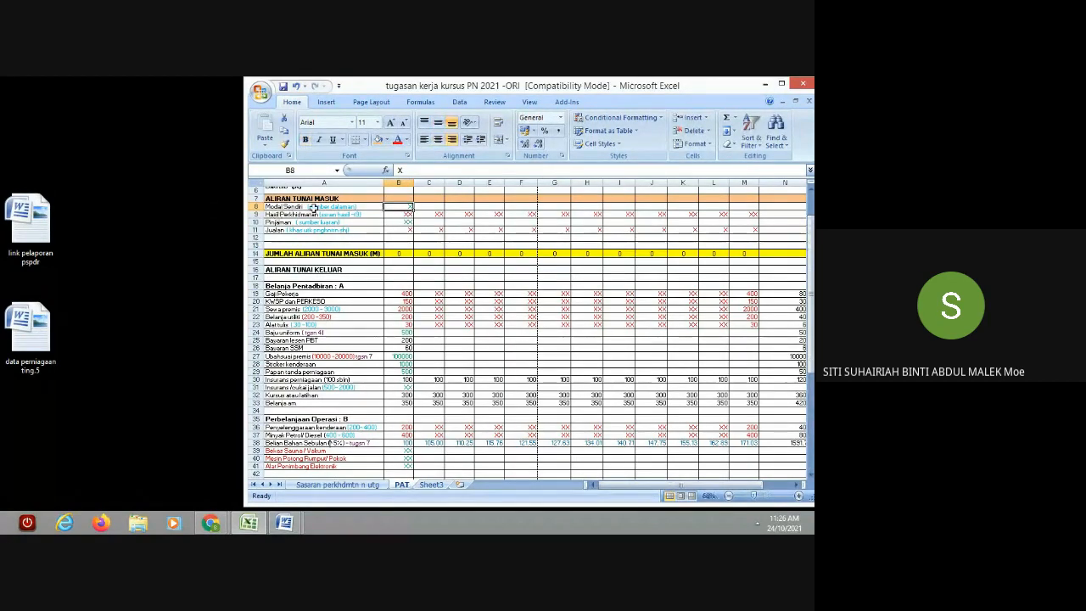
click(397, 215)
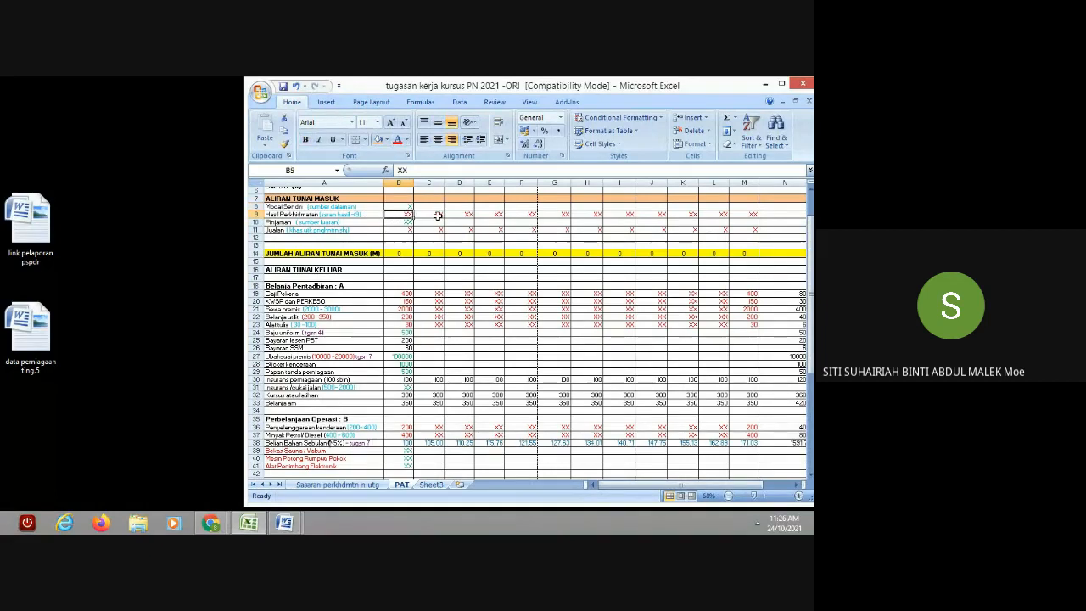
click(437, 216)
click(459, 216)
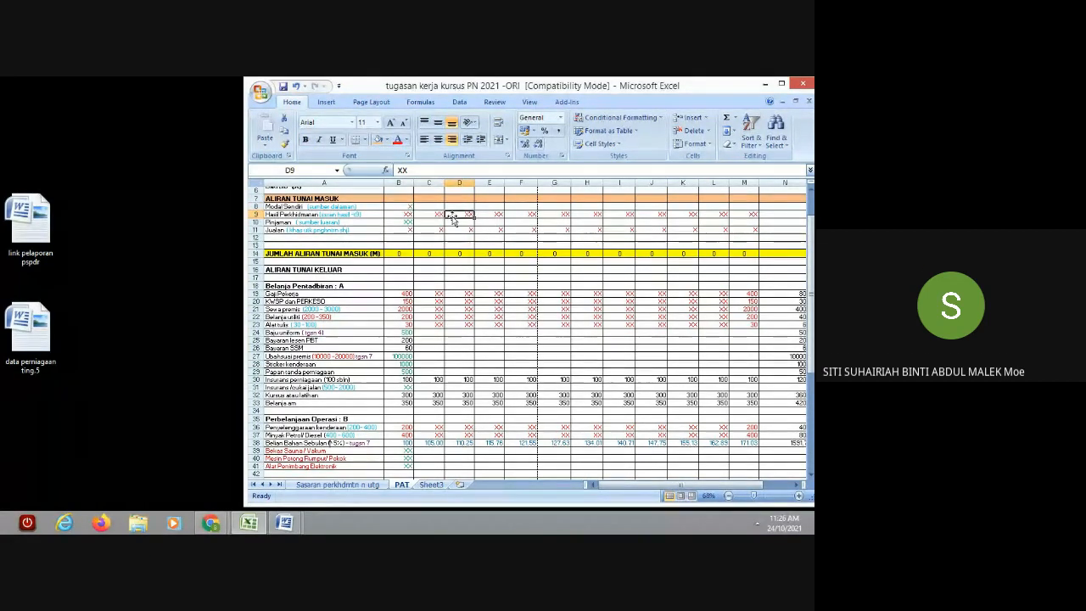
click(405, 216)
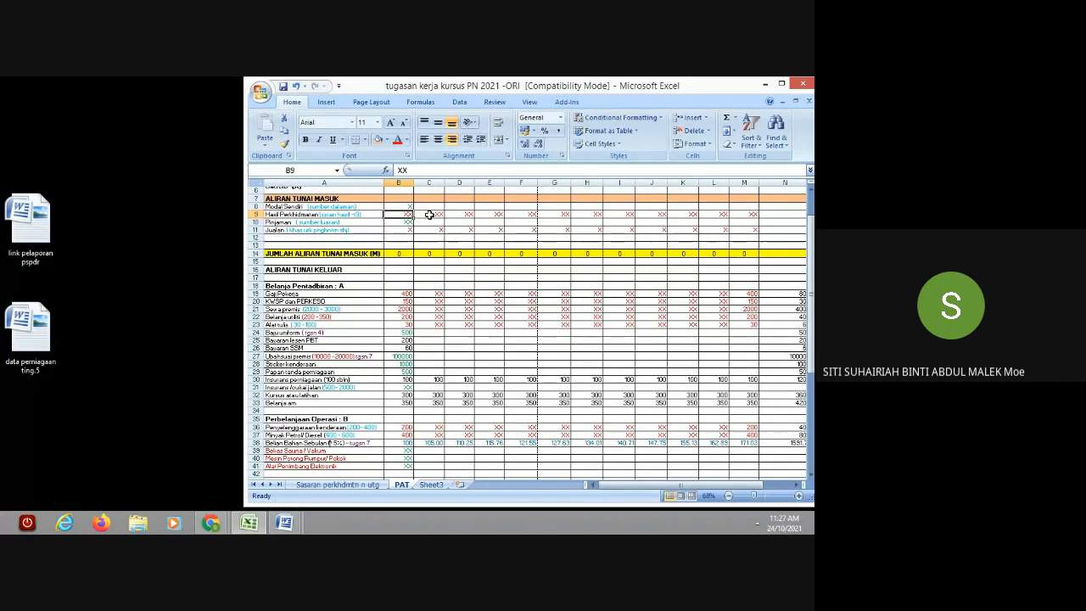
click(429, 214)
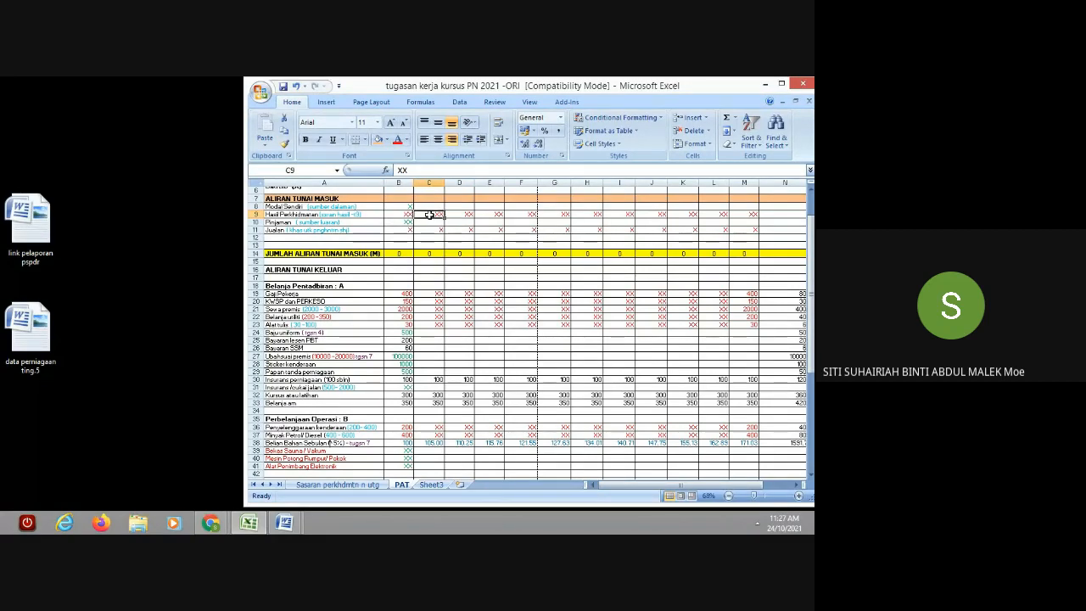
click(327, 485)
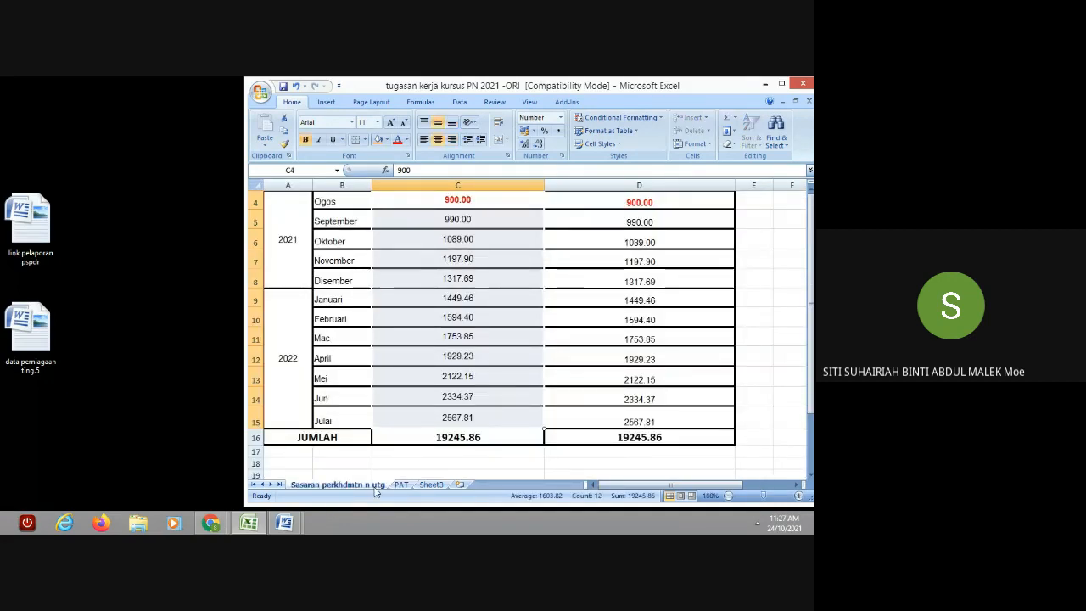
Step: Examine the monthly Jualan cells in row 11 of the PAT sheet and the ALIRAN TUNAI KELUAR section below them
click(400, 484)
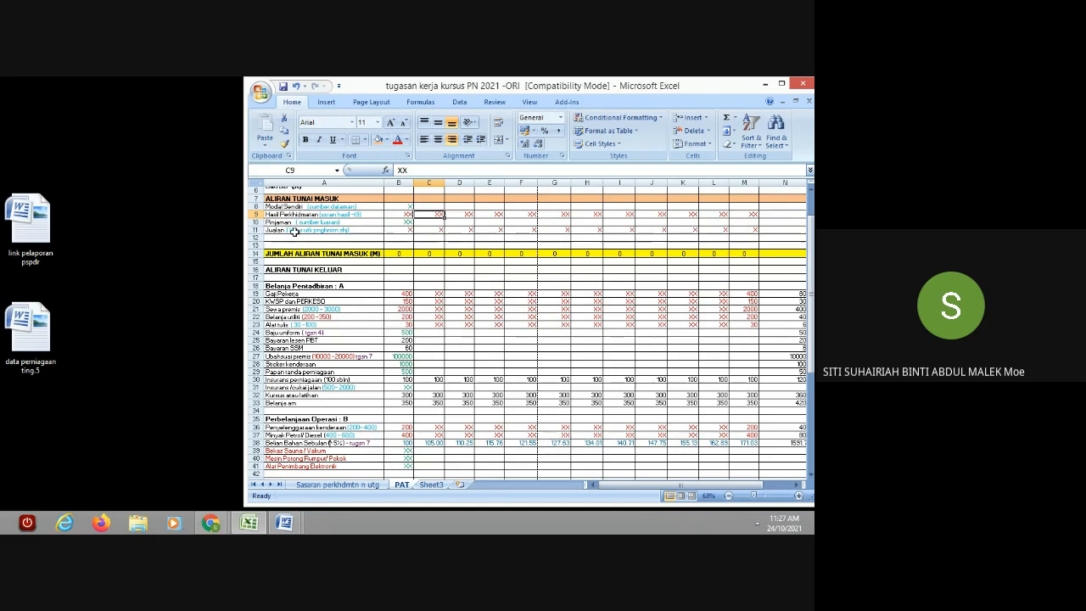
click(362, 230)
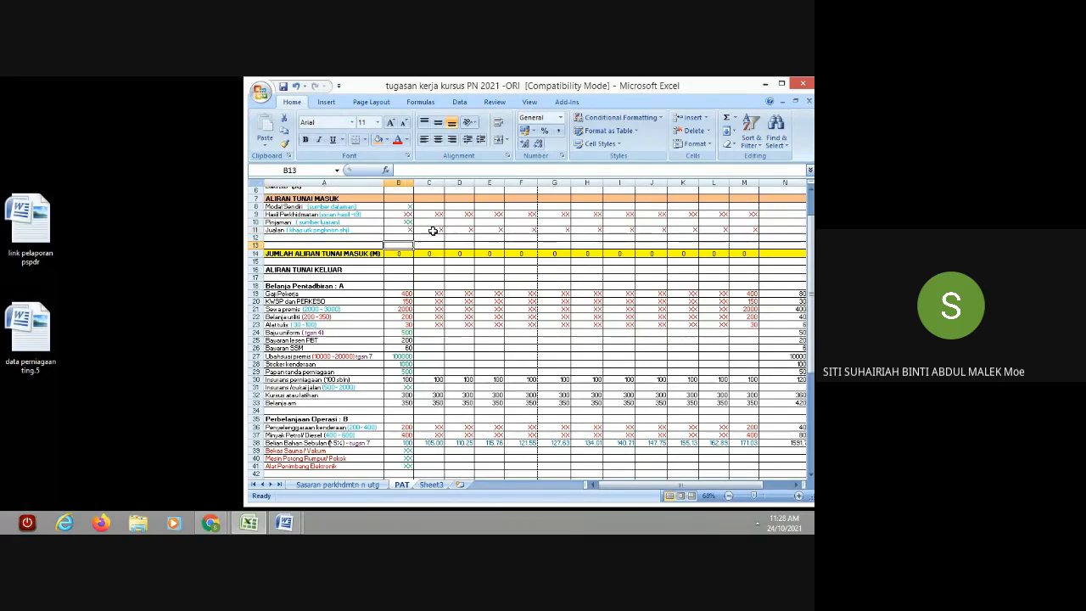
click(433, 230)
click(467, 231)
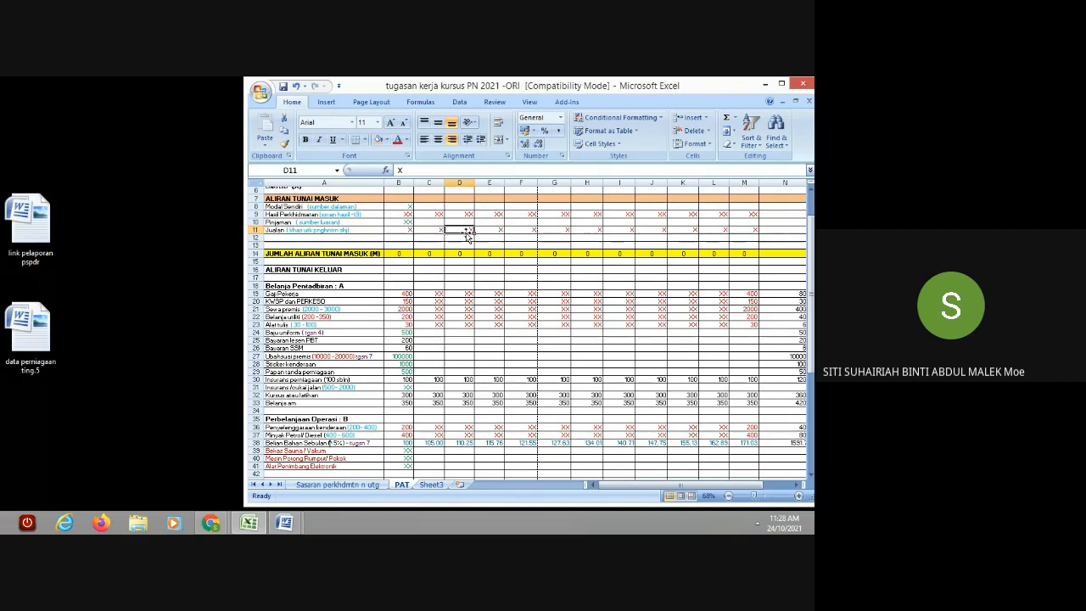
click(488, 229)
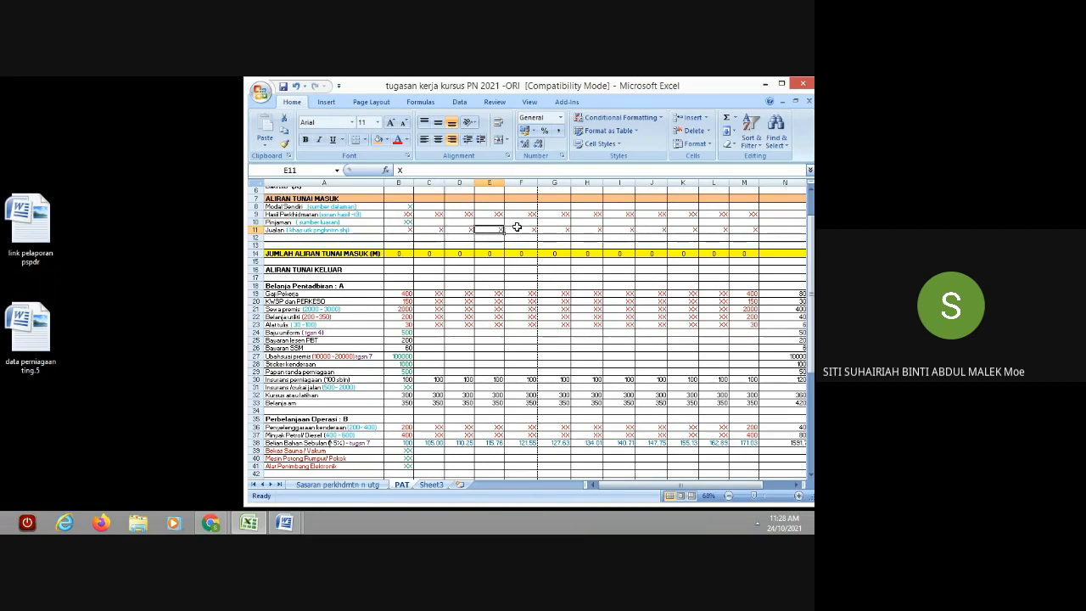
click(533, 232)
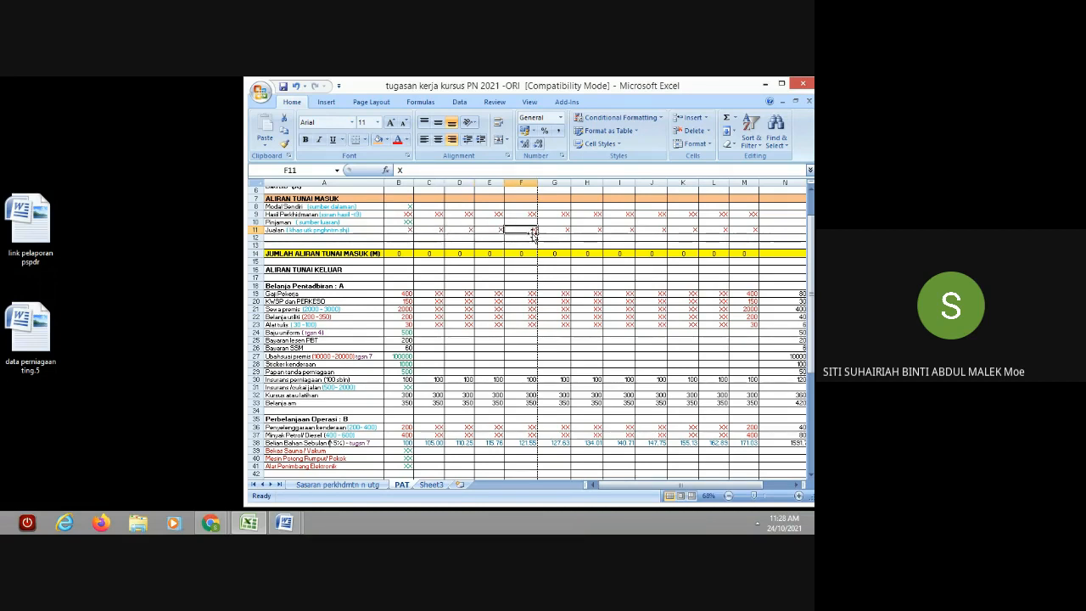
click(406, 230)
click(437, 230)
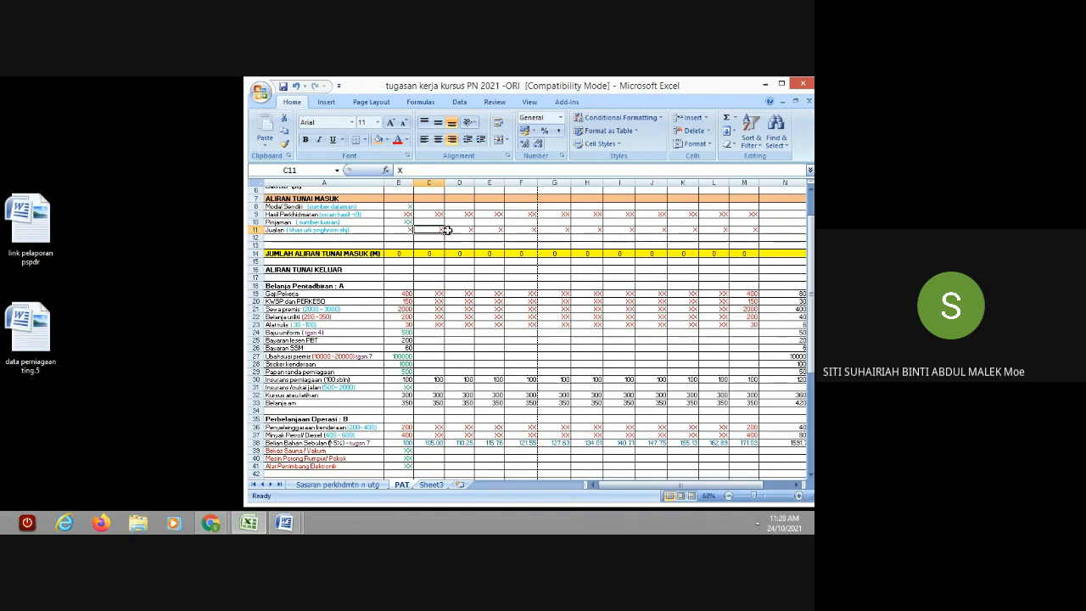
click(466, 230)
click(495, 229)
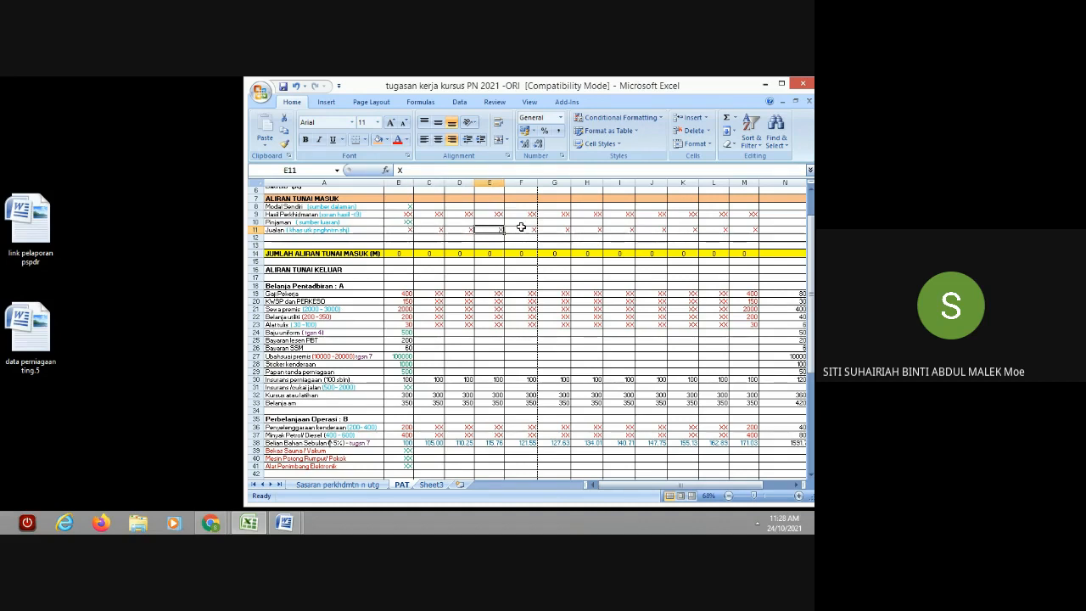
click(523, 229)
click(557, 227)
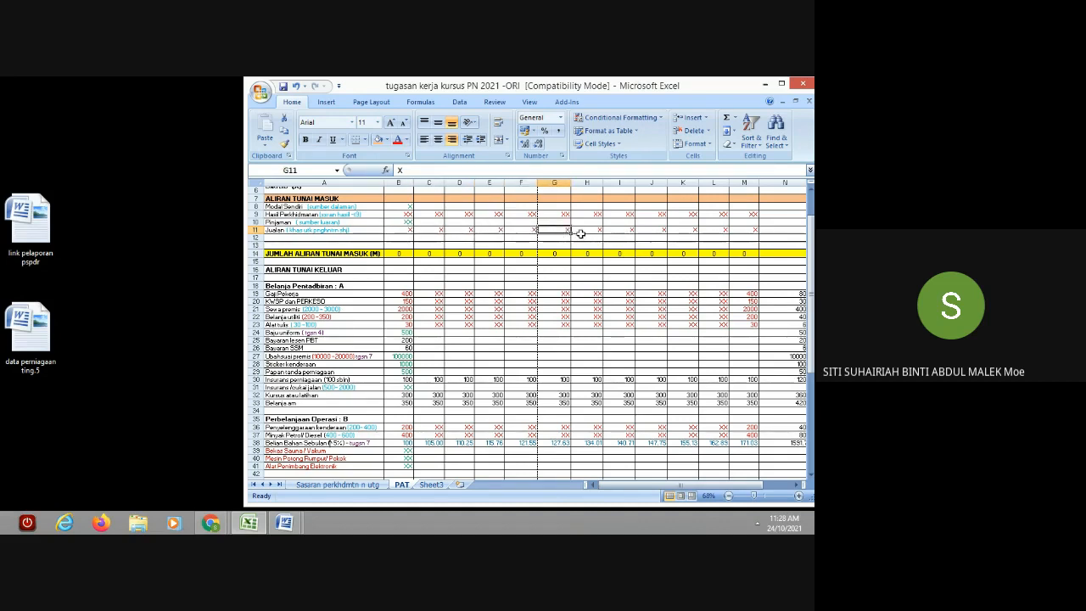
click(583, 237)
click(626, 238)
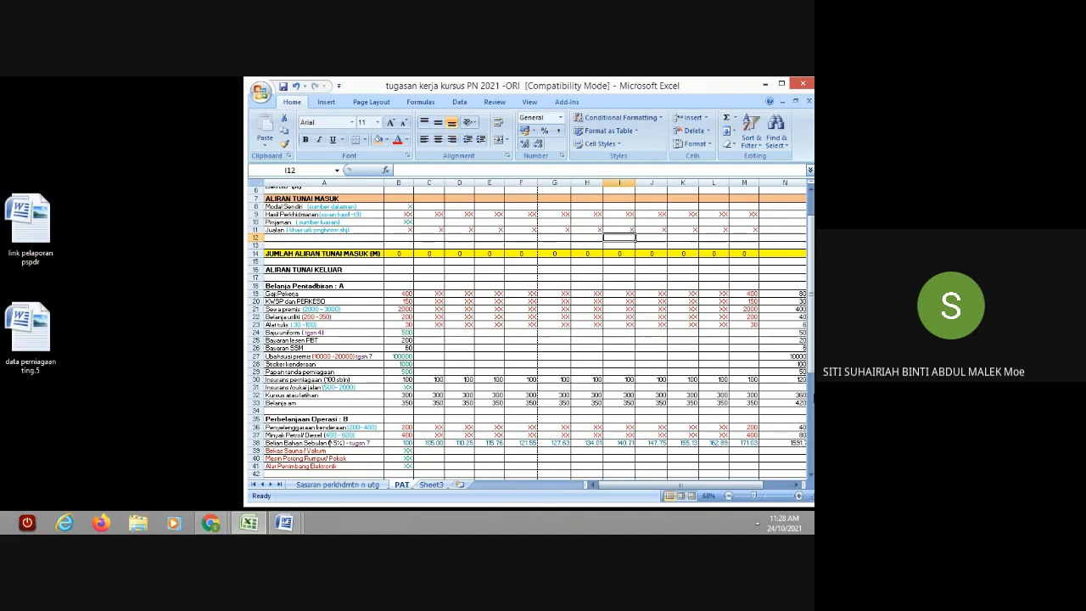
drag(811, 342, 811, 345)
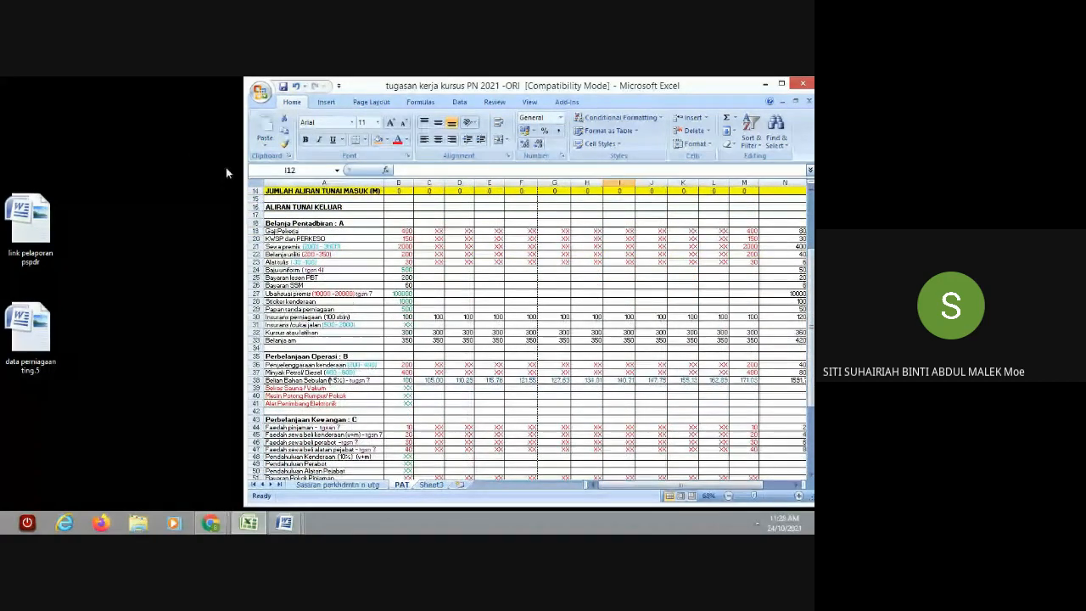
click(252, 207)
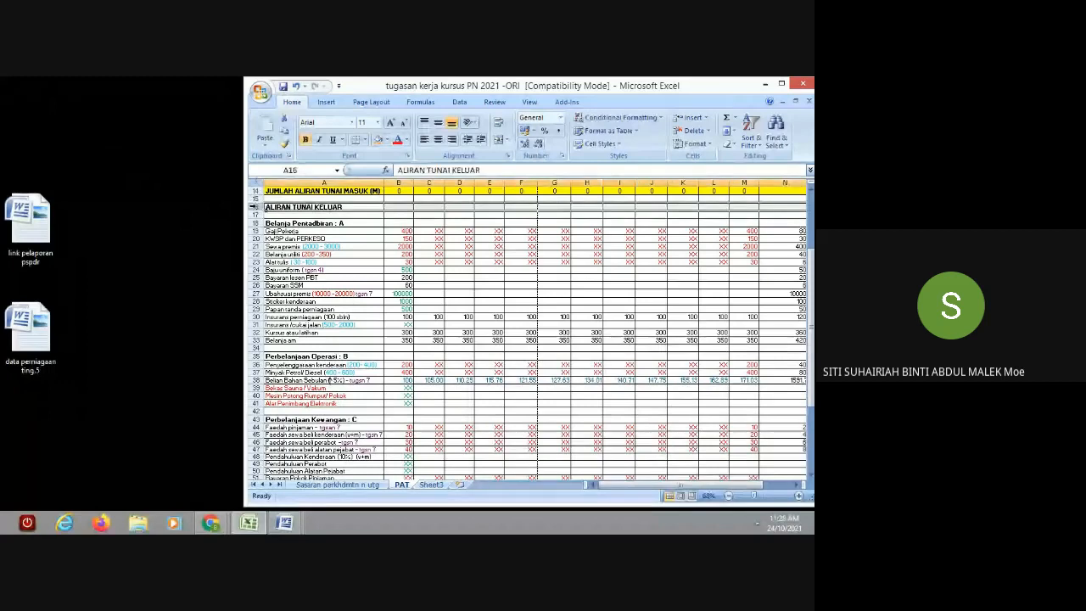
click(407, 140)
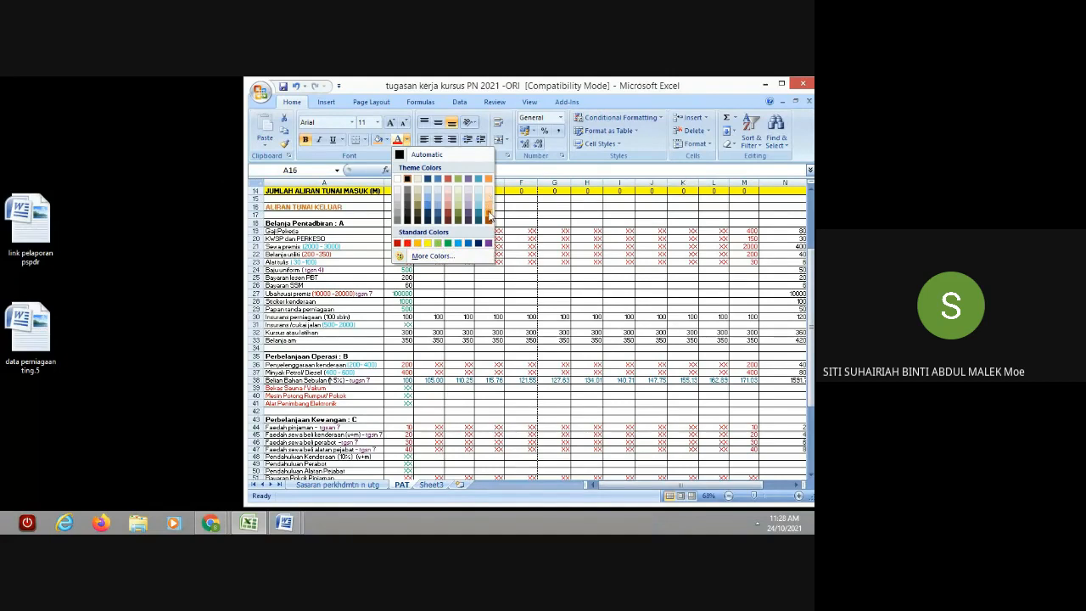
click(386, 140)
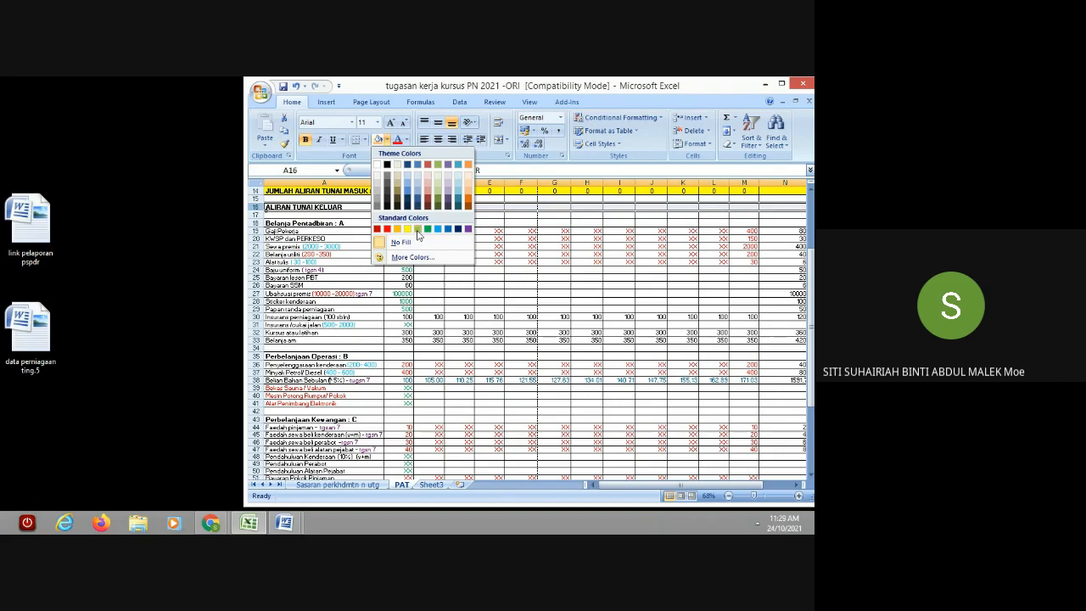
click(290, 204)
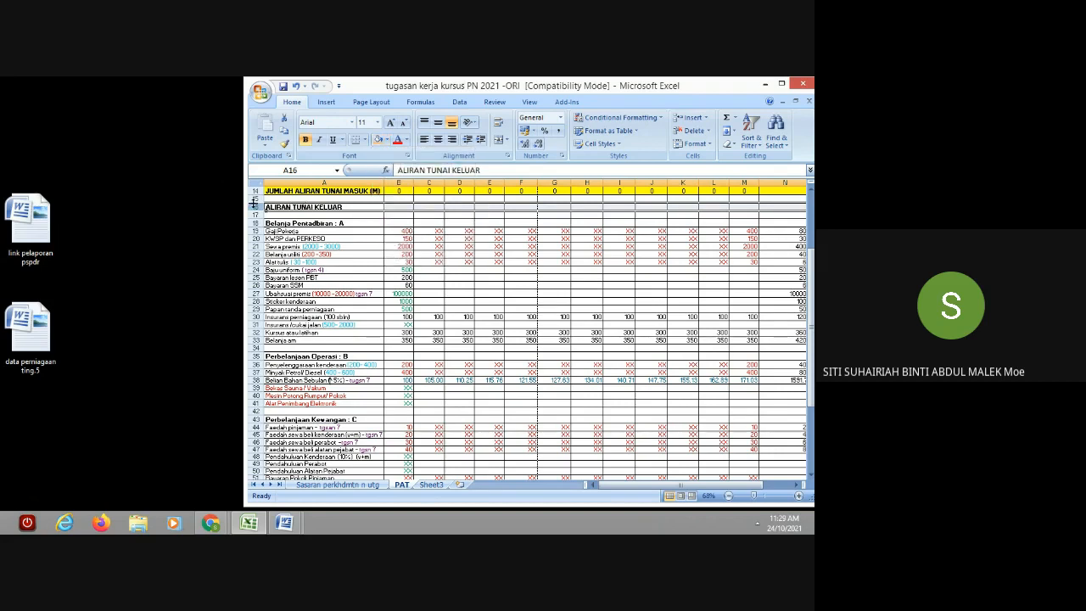
click(251, 207)
key(Down)
key(Down)
key(Down)
key(Down)
key(Down)
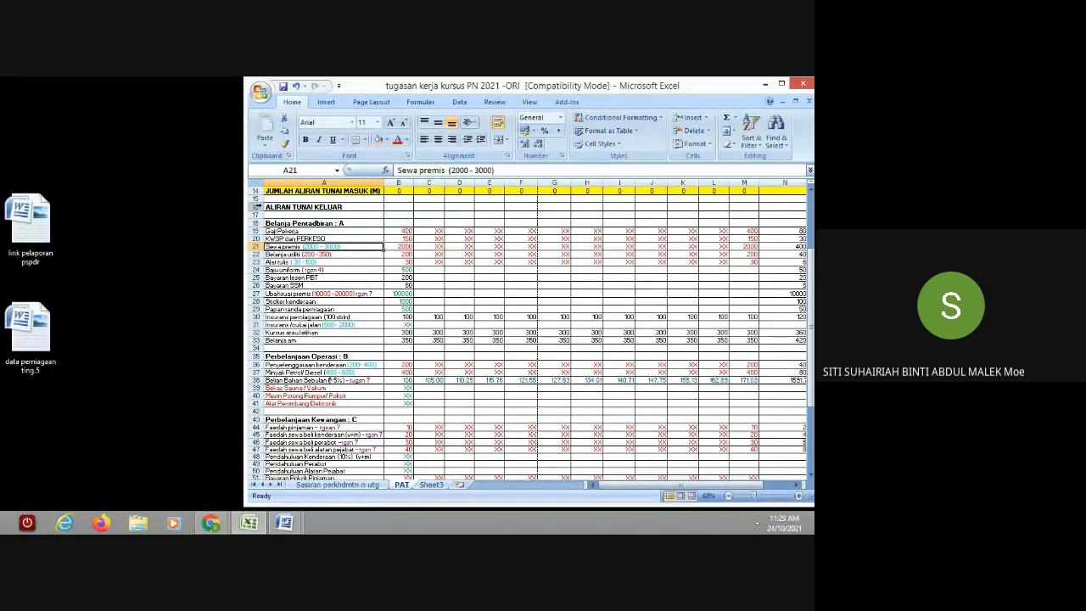
Step: Fill the whole ALIRAN TUNAI KELUAR heading row (row 16) with standard light green
click(252, 207)
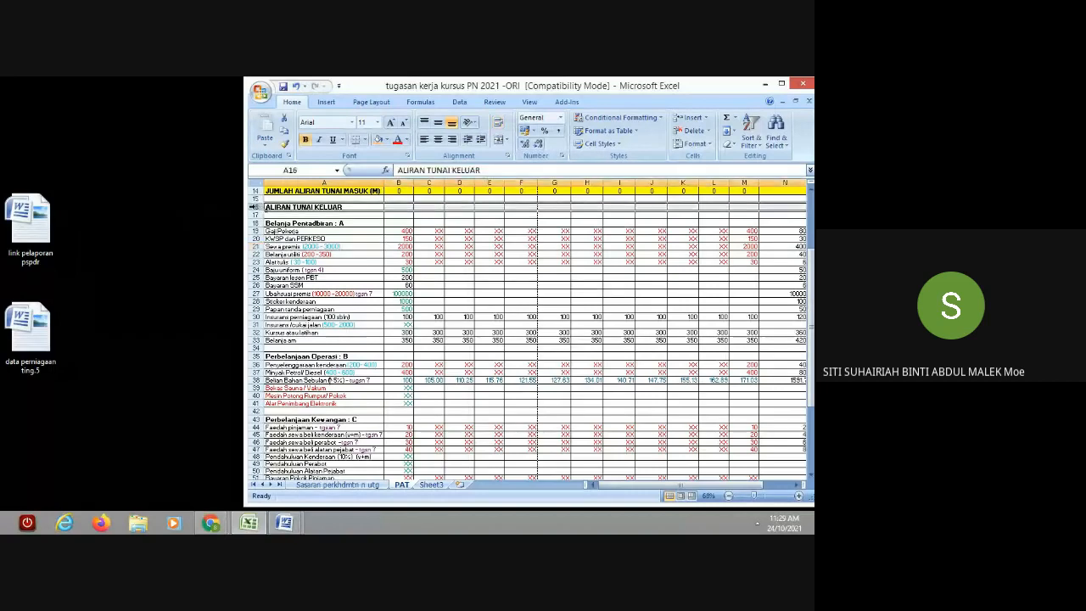
click(387, 141)
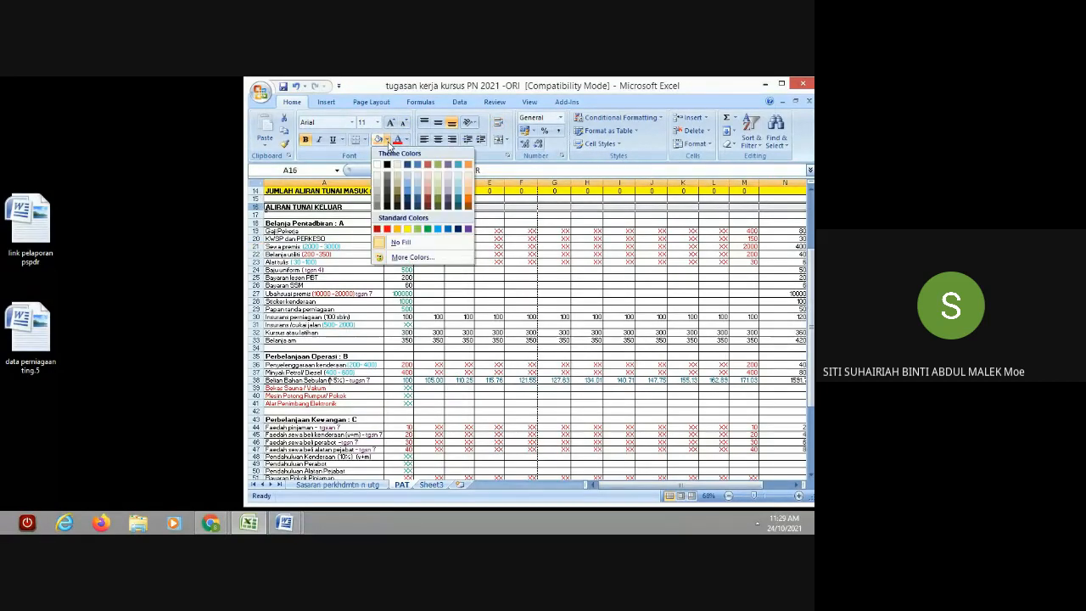
click(418, 228)
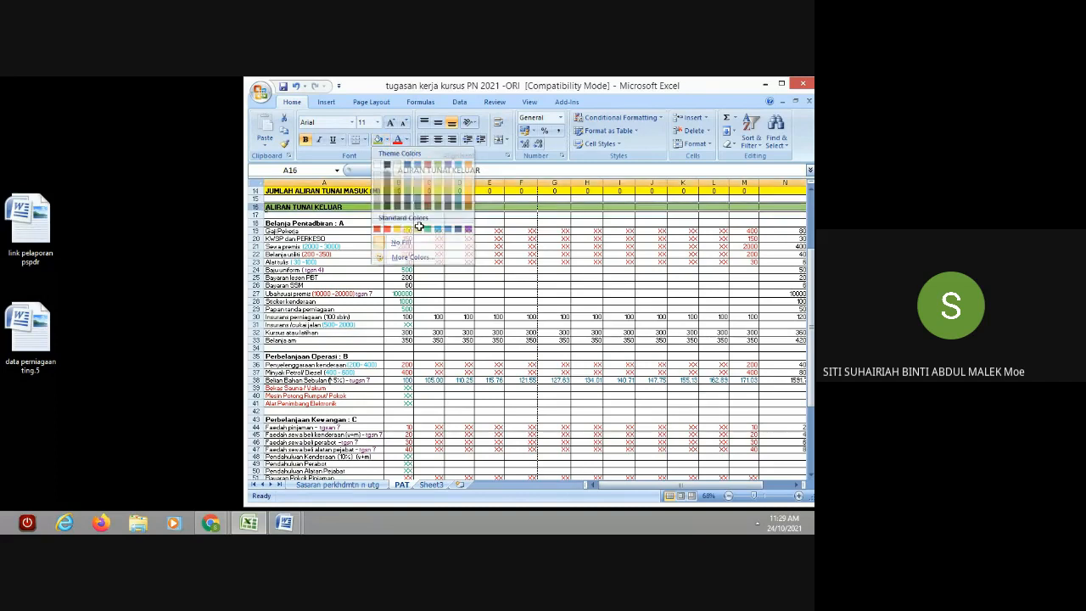
click(389, 253)
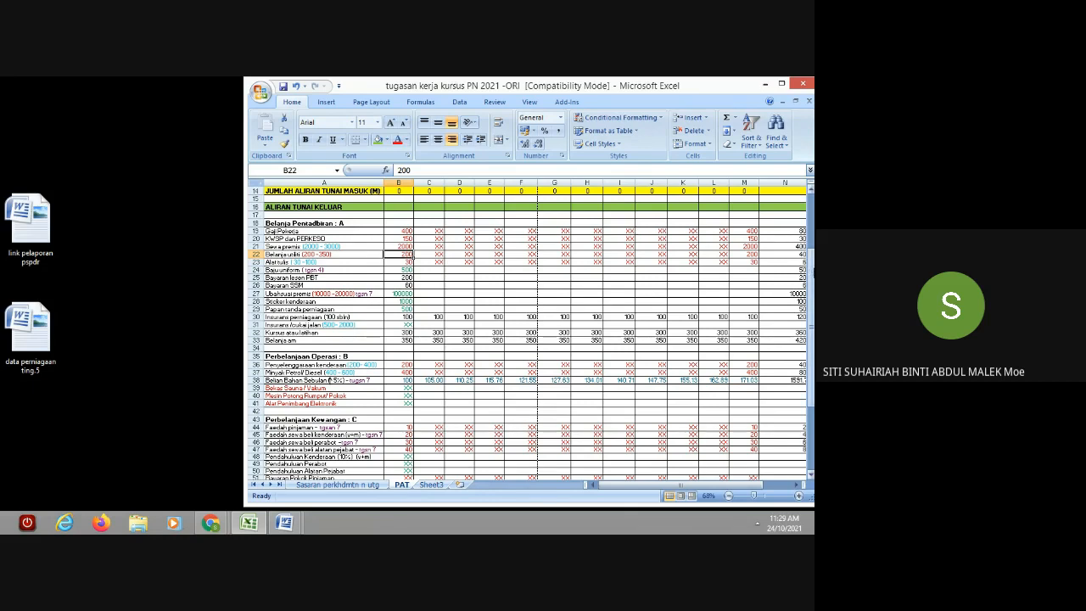
Step: Fill the whole Belanja Pentadbiran : A heading row (row 18) with standard yellow
drag(811, 270, 811, 274)
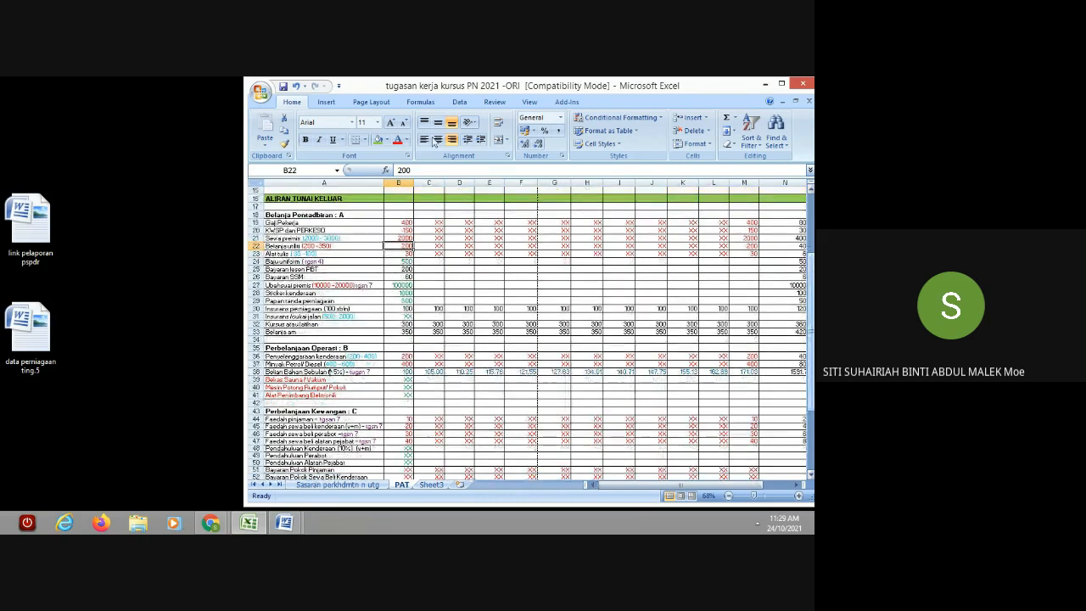
click(273, 214)
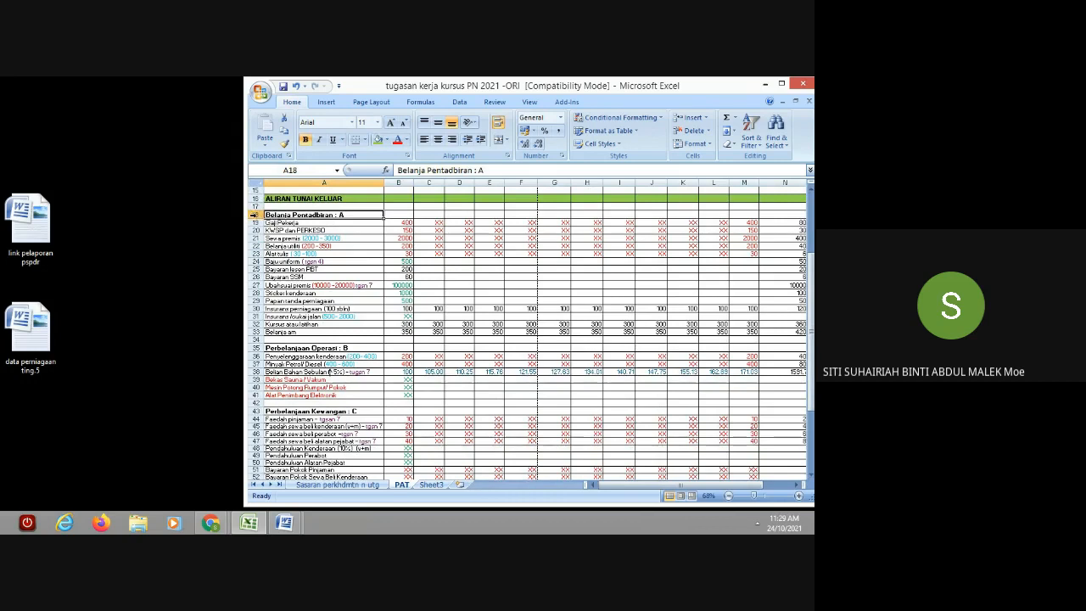
click(247, 214)
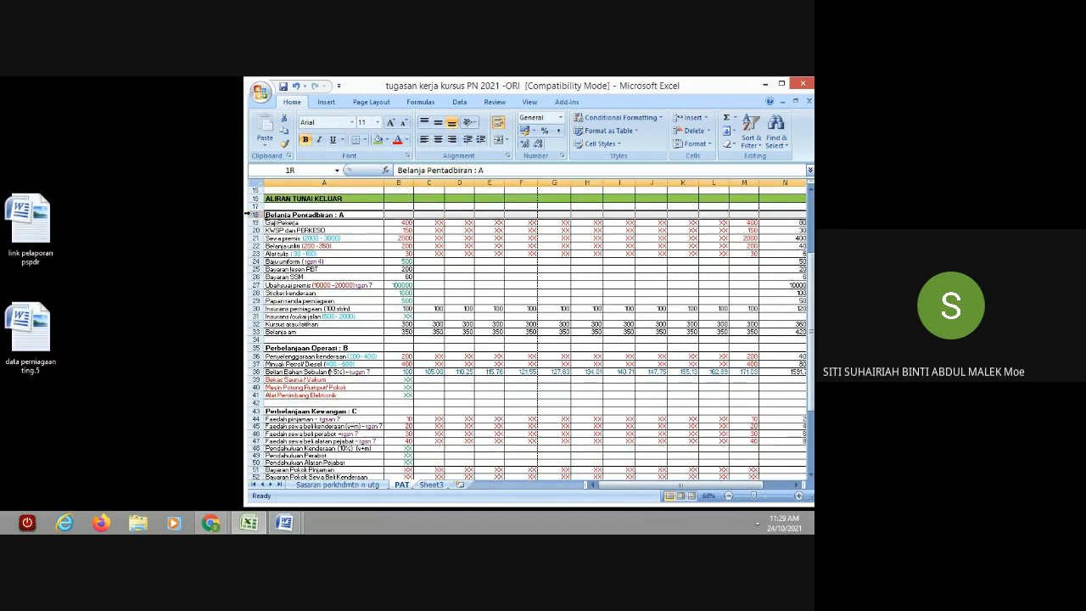
click(387, 140)
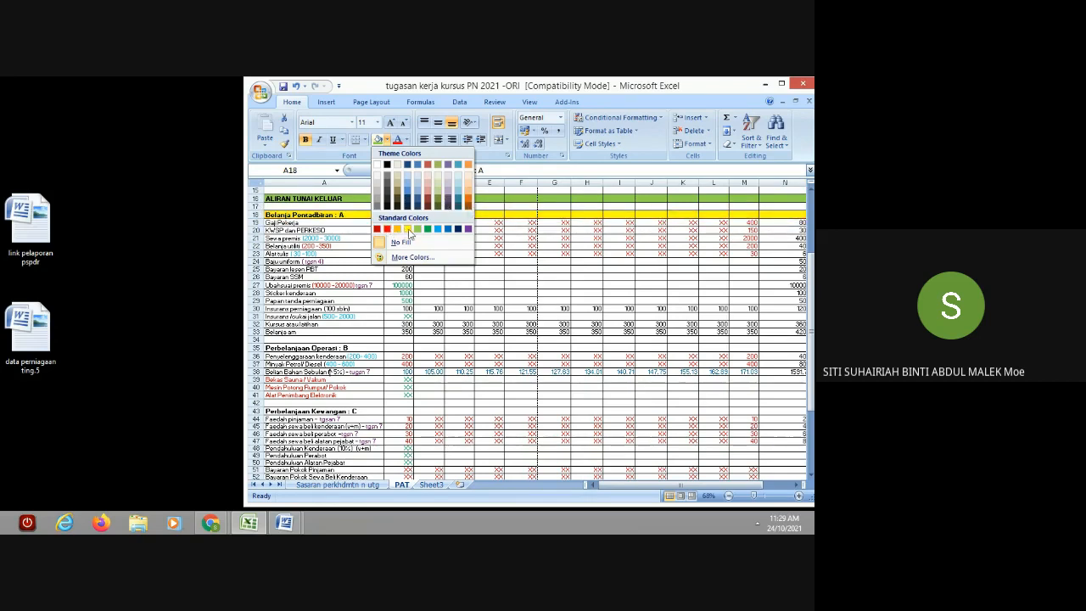
click(408, 229)
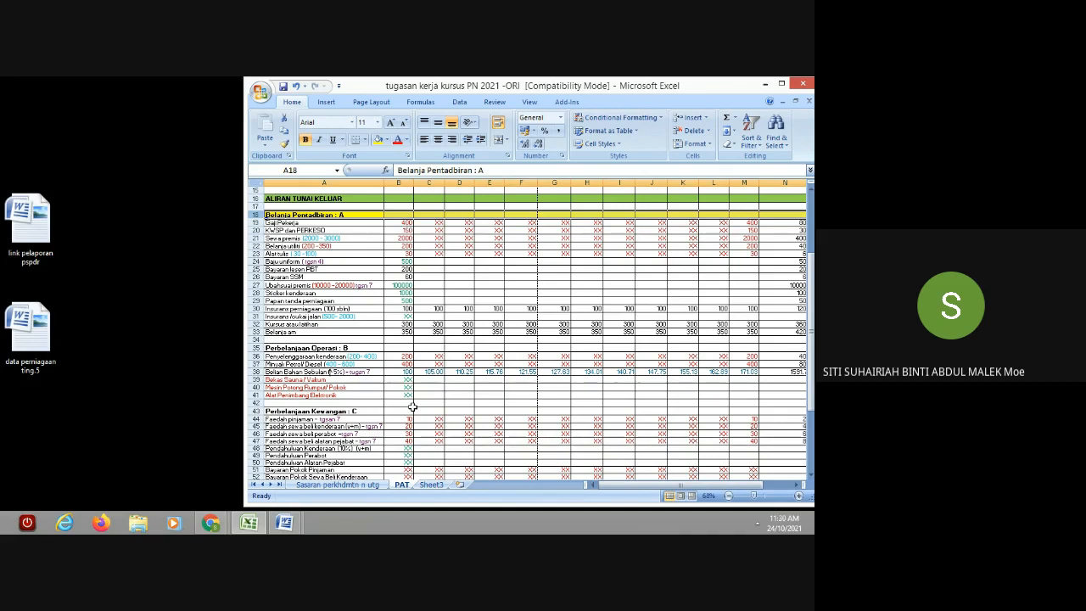
Step: Narrow the workbook window slightly and fill the whole Perbelanjaan Operasi : B heading row (row 35) with yellow
scroll(812, 339, down, 1)
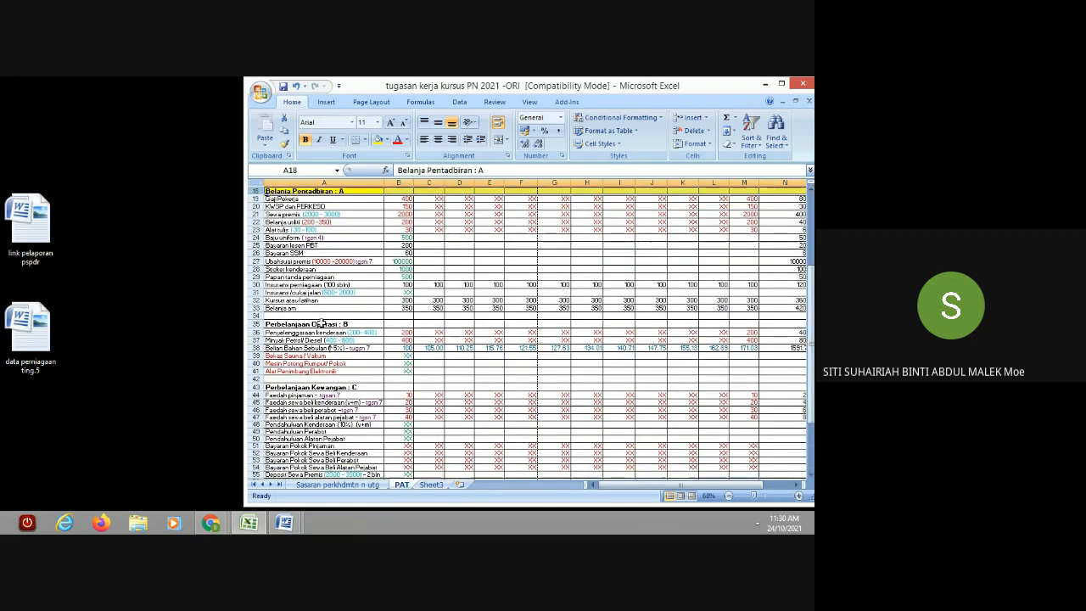
click(322, 323)
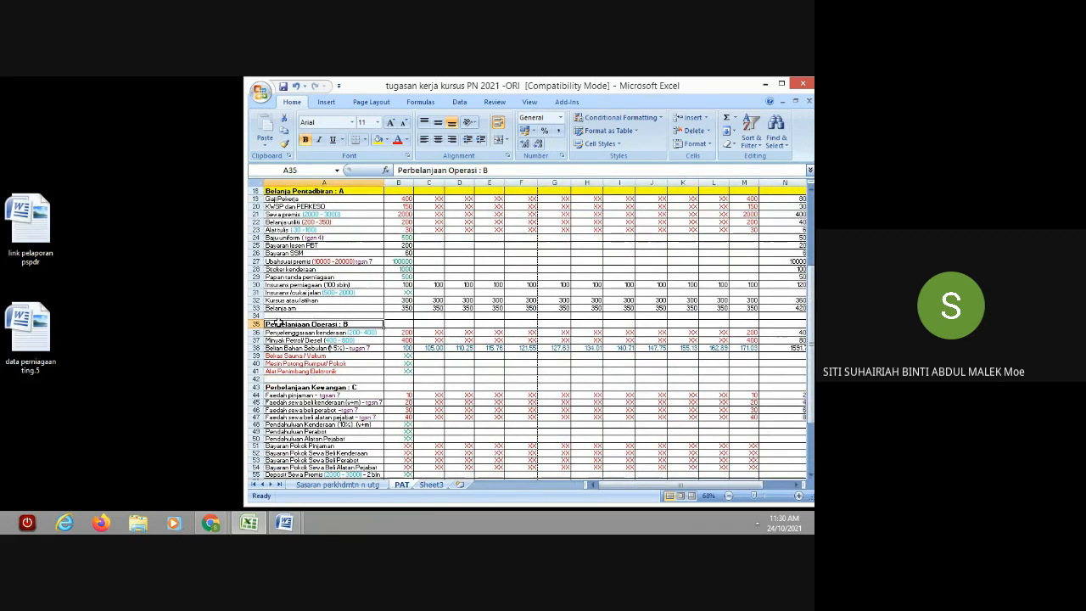
click(230, 318)
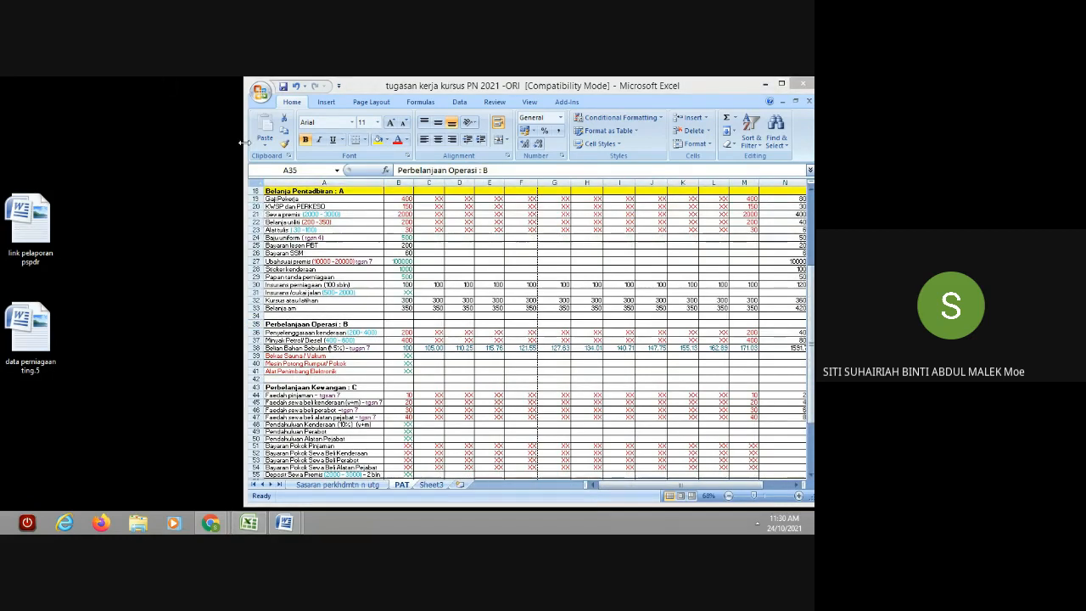
drag(243, 136, 274, 133)
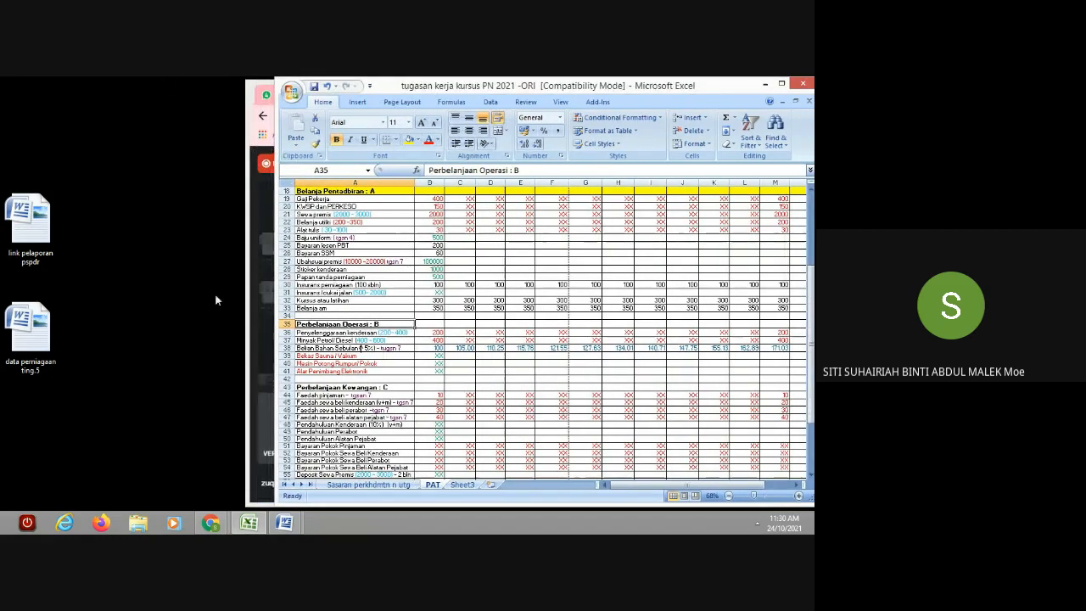
click(286, 323)
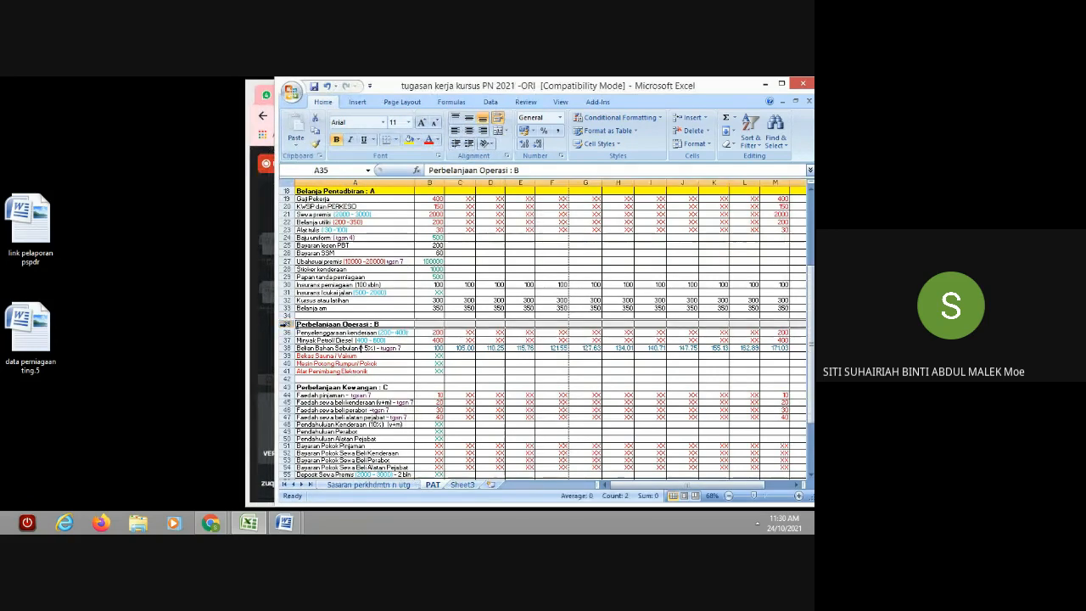
click(410, 142)
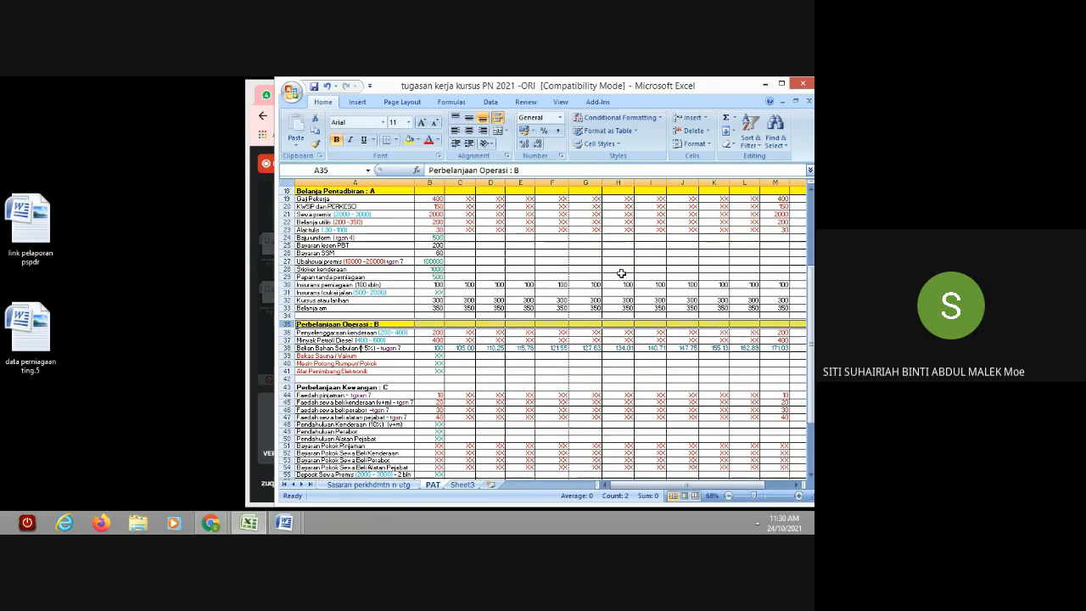
Step: Fill the Perbelanjaan Kewangan : C (row 43) and Perbelanjaan Pemasaran : D (row 58) heading rows with yellow
drag(811, 314, 811, 318)
click(352, 363)
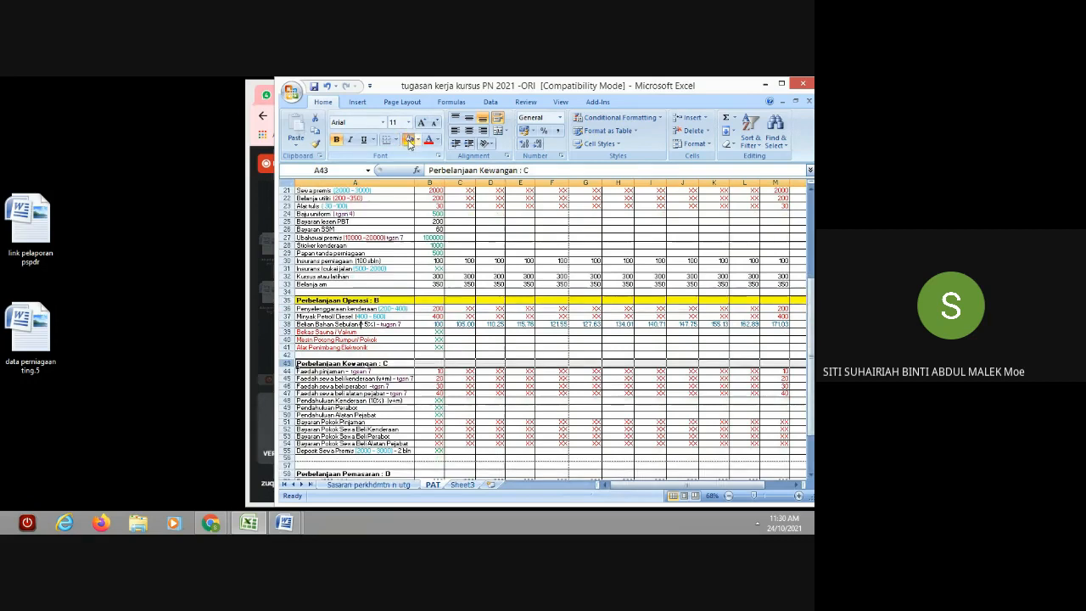
click(408, 140)
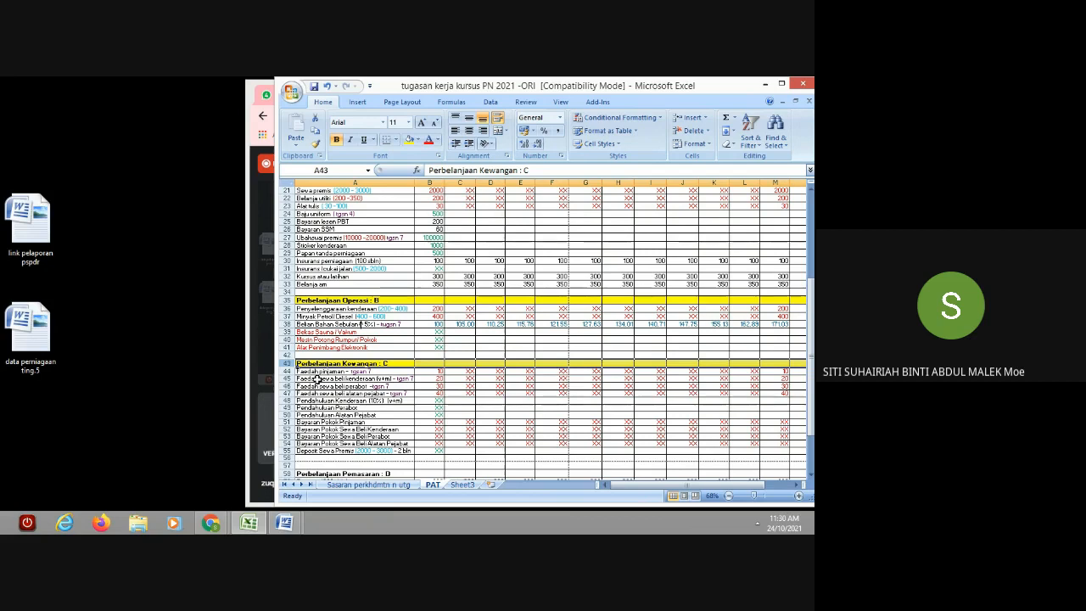
click(286, 472)
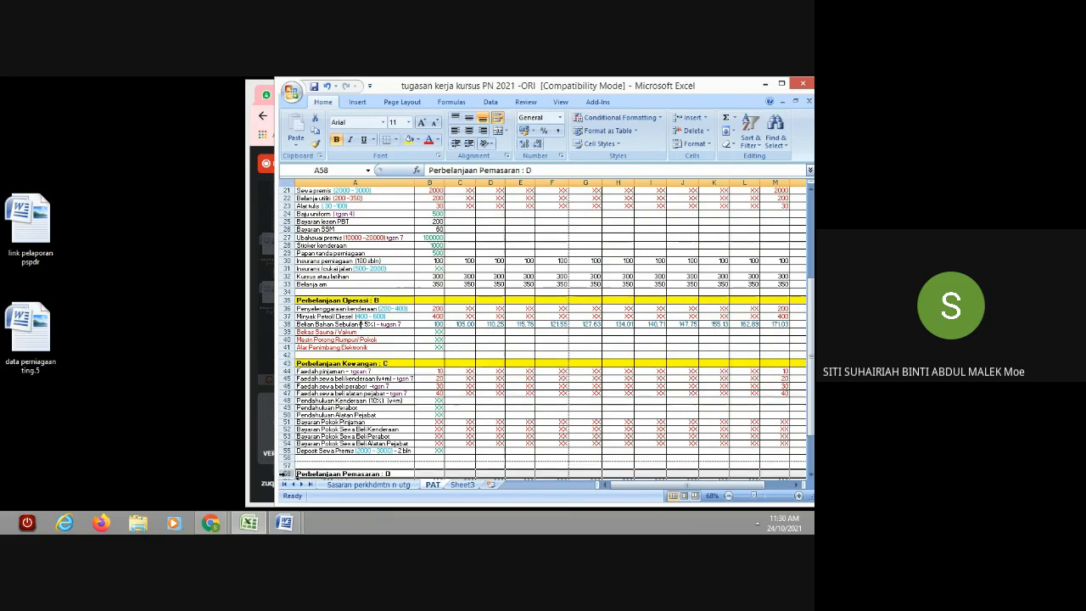
click(409, 141)
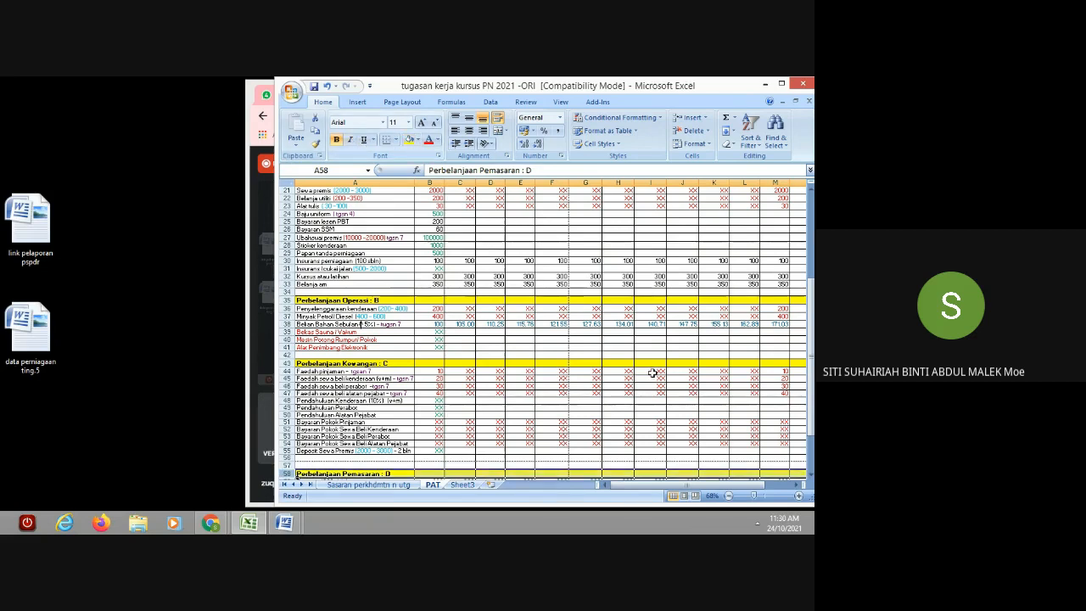
Step: Change the fill of the Perbelanjaan Pemasaran : D heading row (row 58) to standard light blue
drag(812, 345, 812, 363)
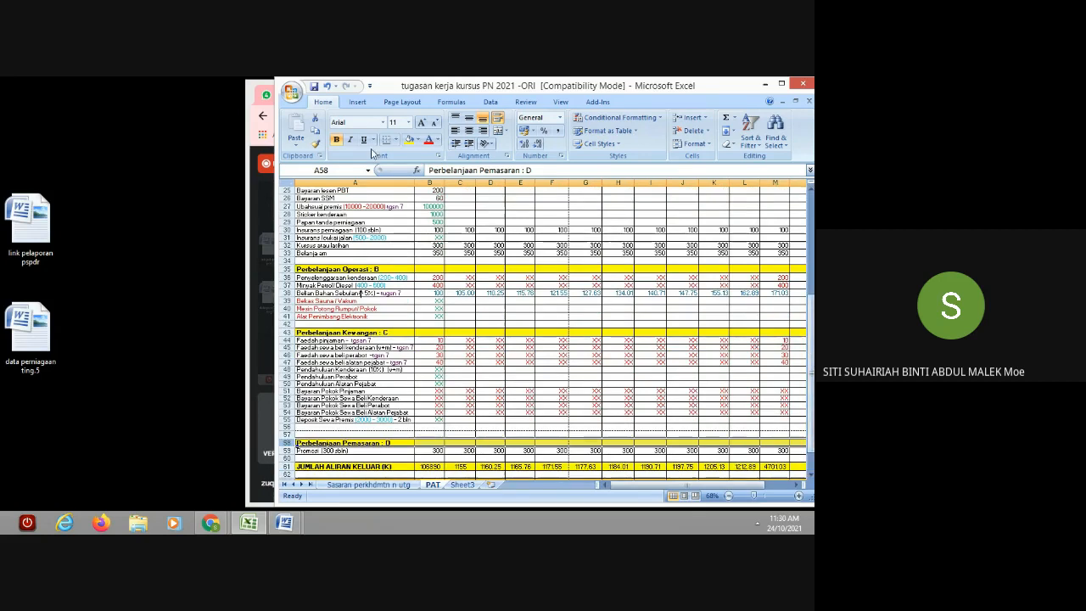
click(418, 141)
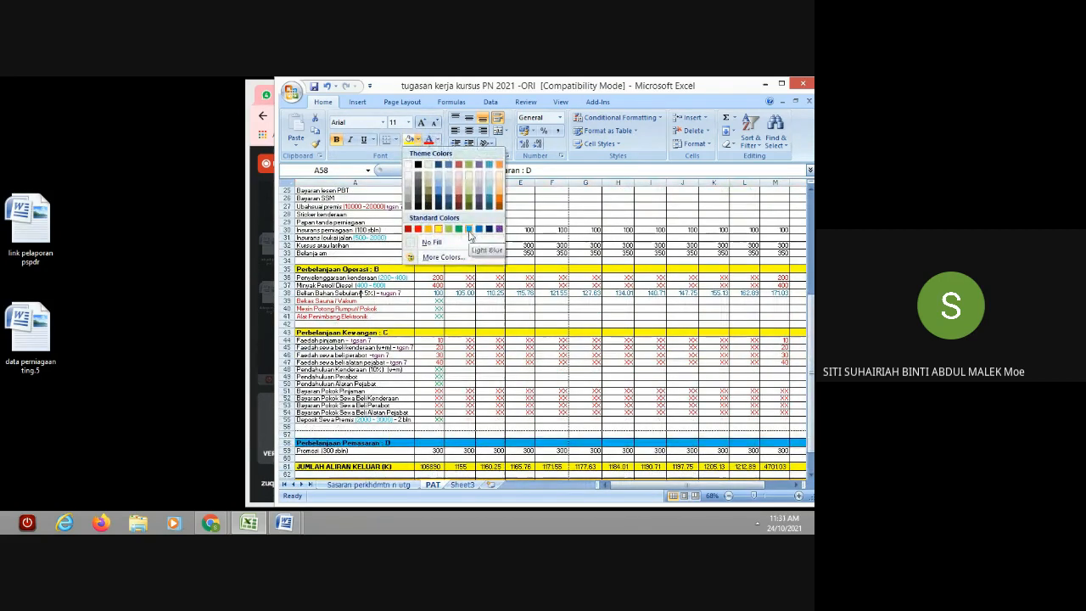
click(469, 230)
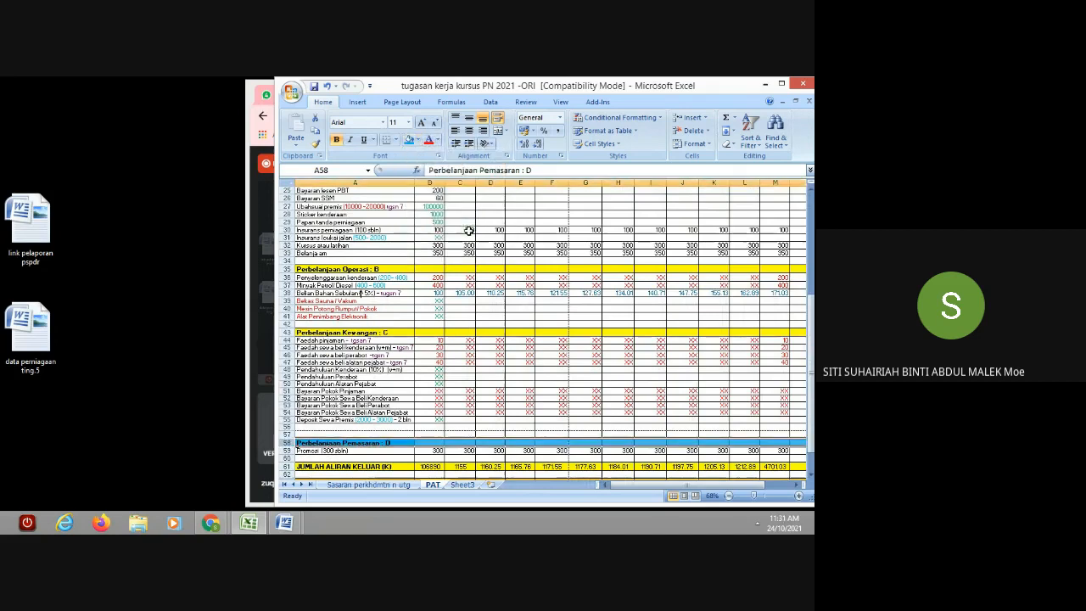
Step: Fill the Perbelanjaan Kewangan : C (row 43) and Perbelanjaan Operasi : B (row 35) heading rows with the same light blue
click(286, 332)
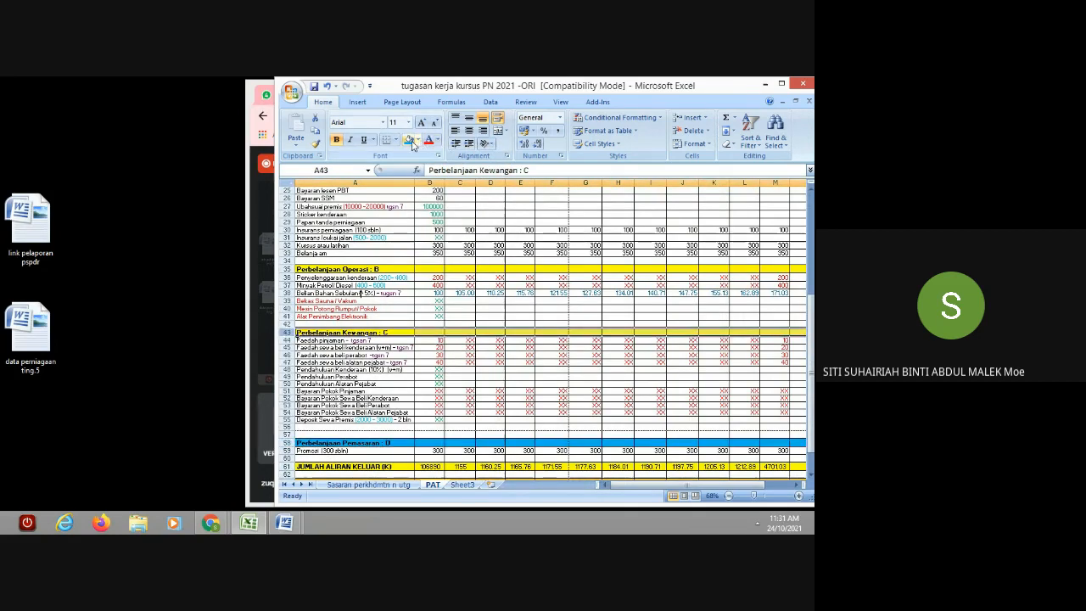
click(409, 140)
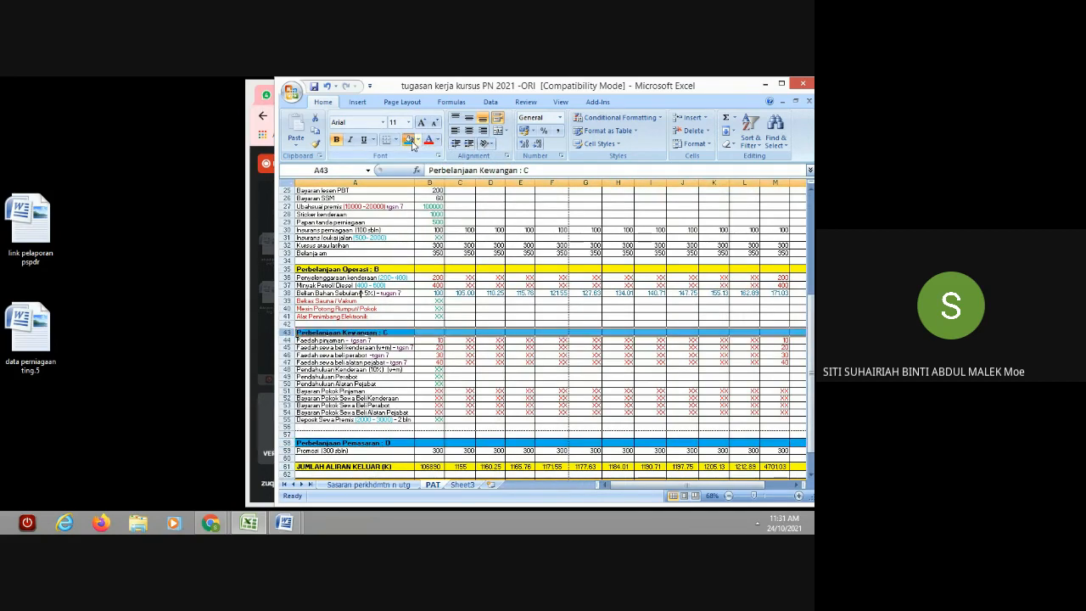
click(286, 269)
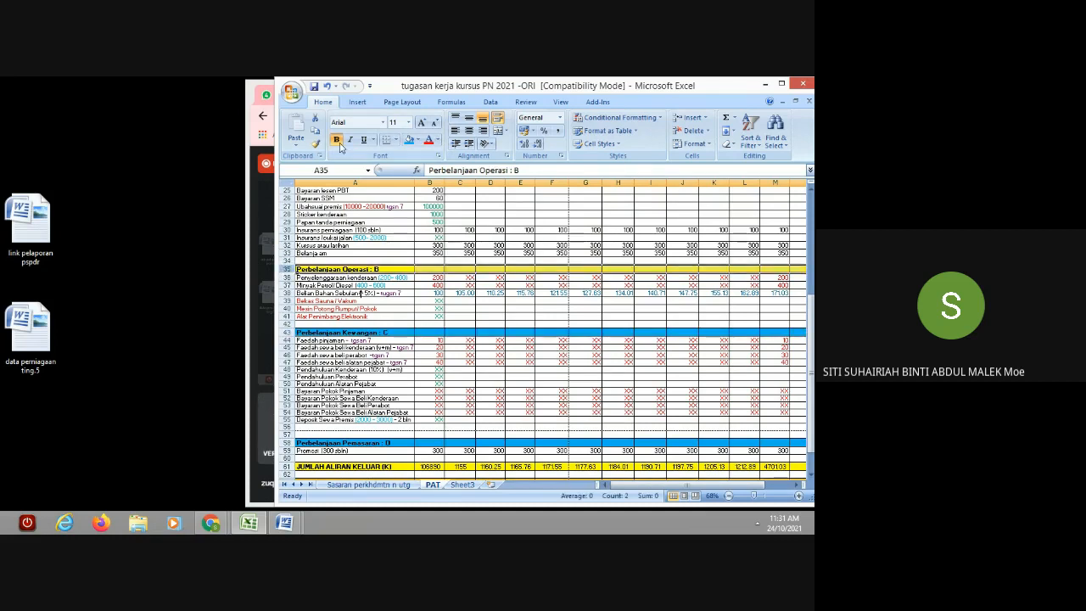
click(409, 140)
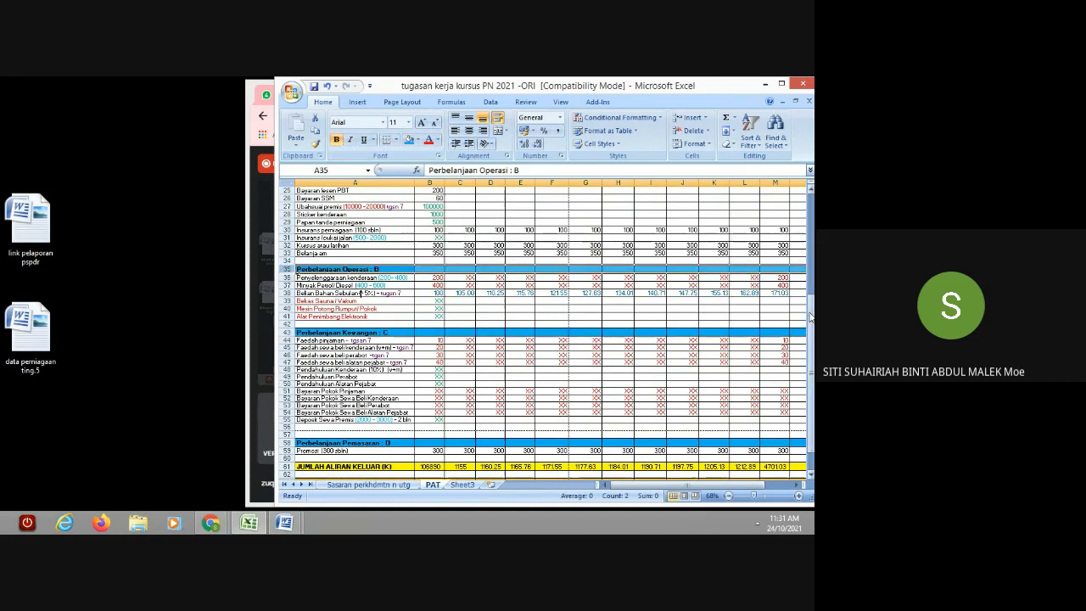
Step: Fill the Belanja Pentadbiran : A heading row (row 18) with light blue and deselect the row
drag(810, 378, 810, 301)
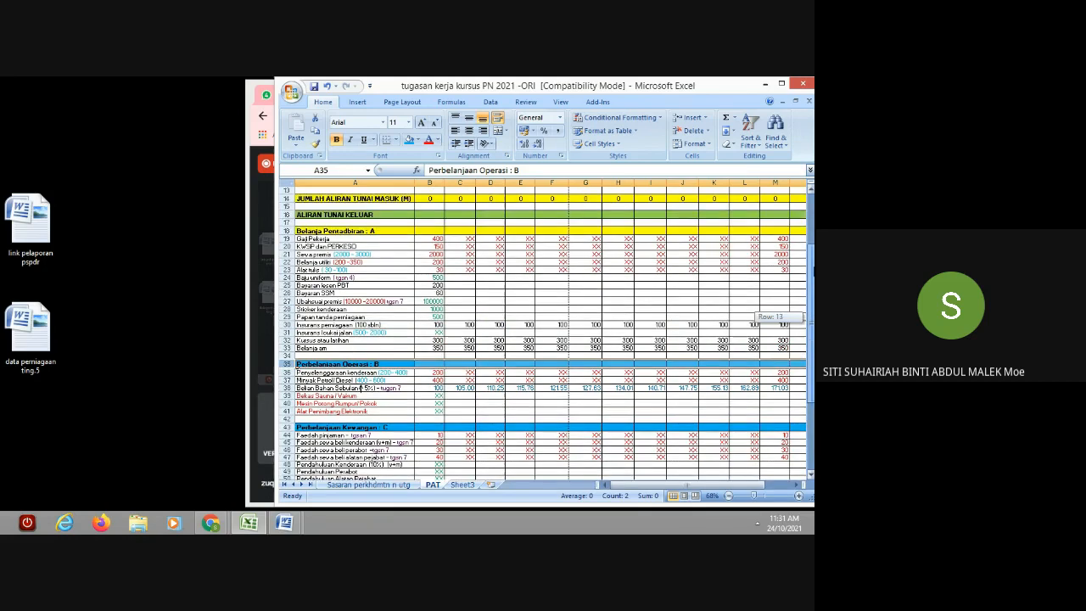
click(282, 230)
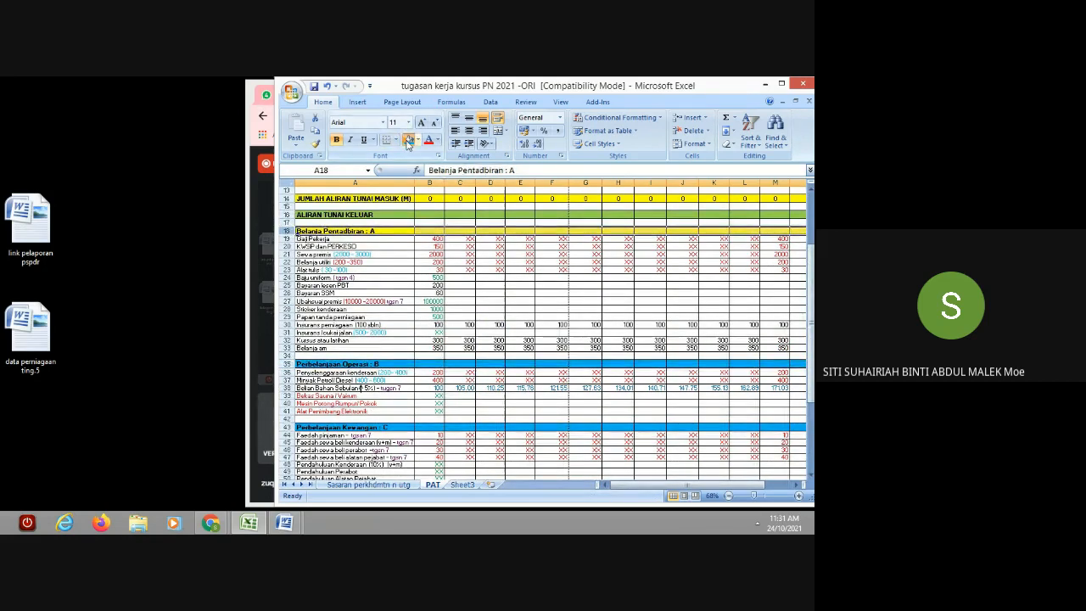
click(408, 141)
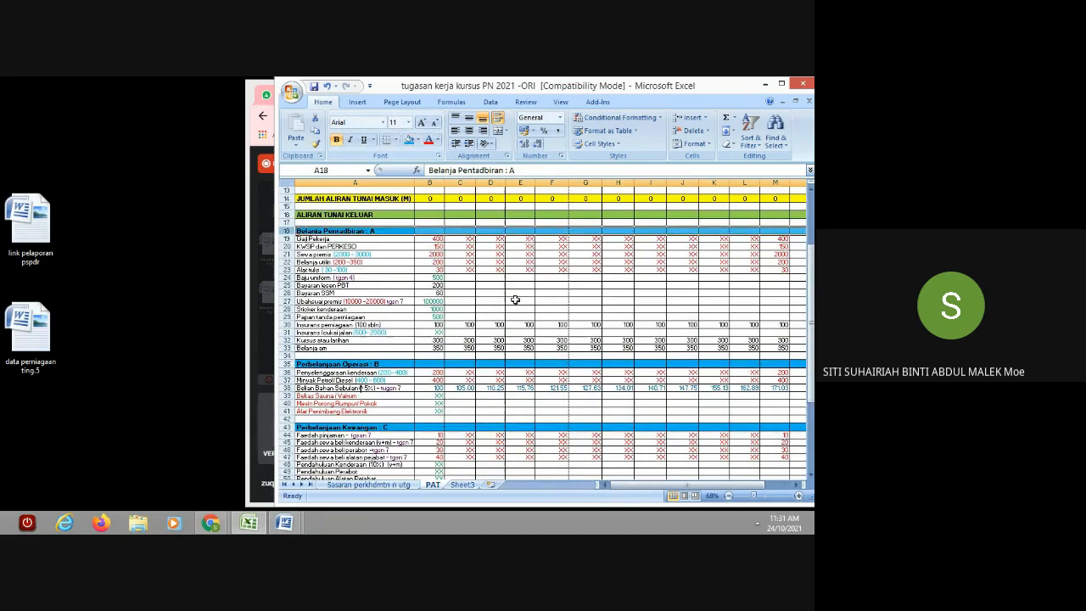
click(555, 309)
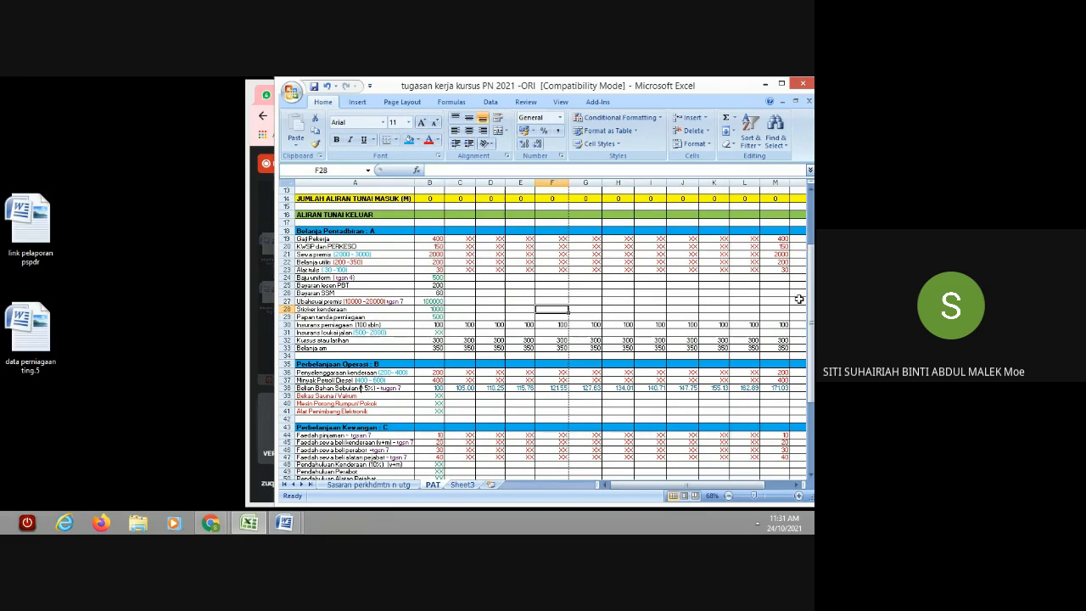
Step: Review how the Lebihan / (Kurangan) row (row 63) relates to the total inflow (M) and total outflow (K) rows
drag(810, 293, 803, 387)
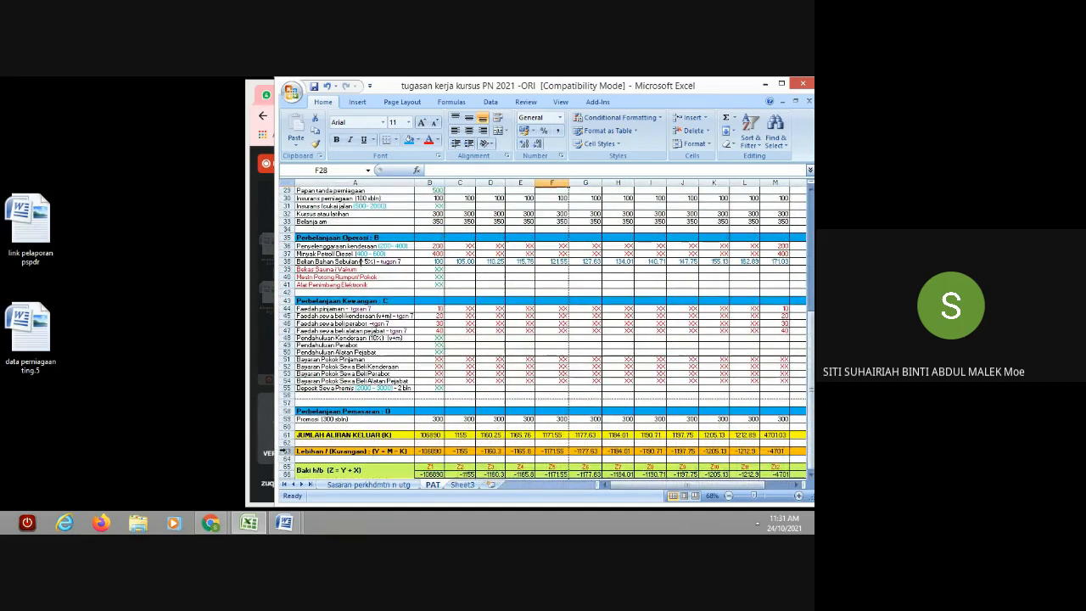
click(284, 450)
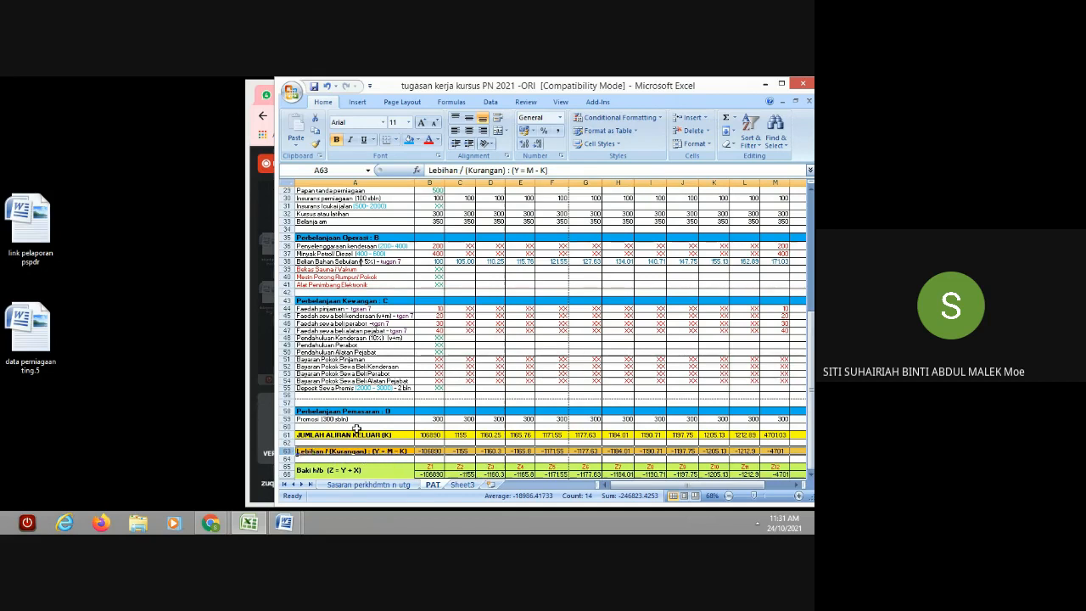
drag(811, 379, 810, 255)
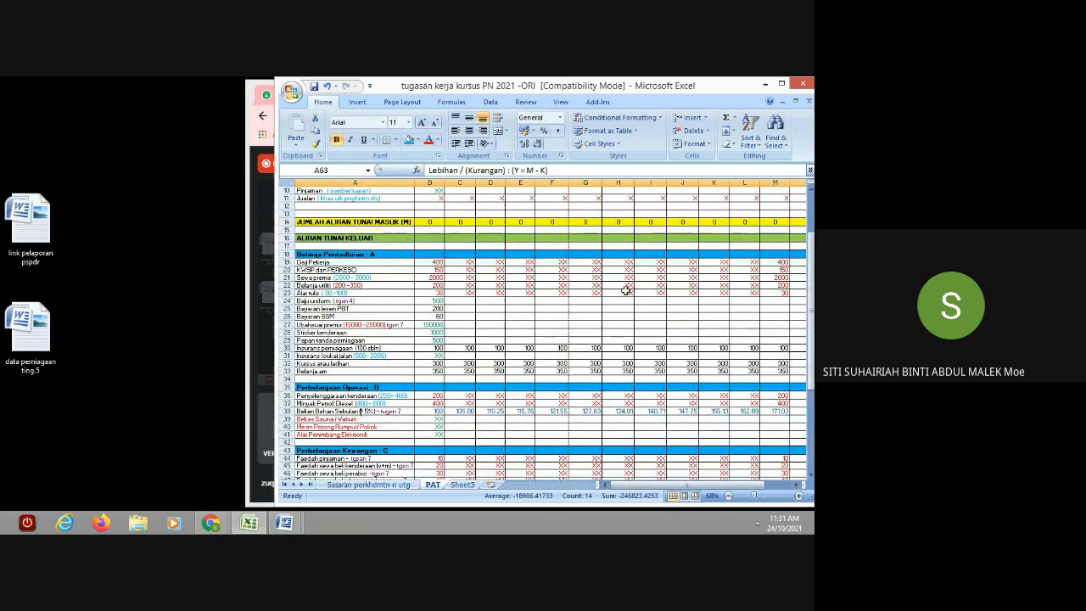
drag(810, 266, 811, 287)
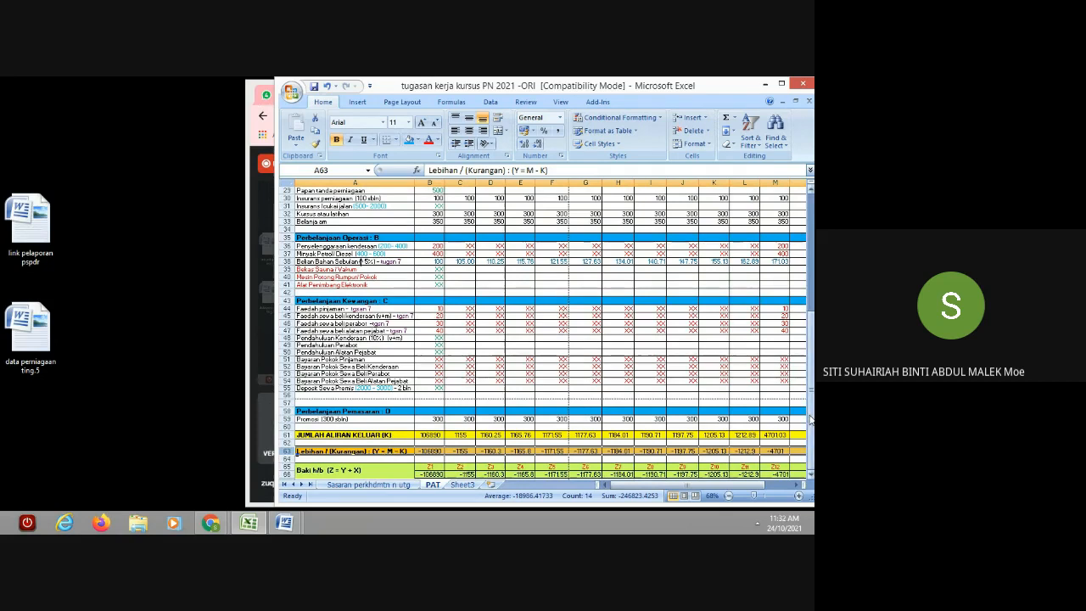
drag(810, 417, 812, 296)
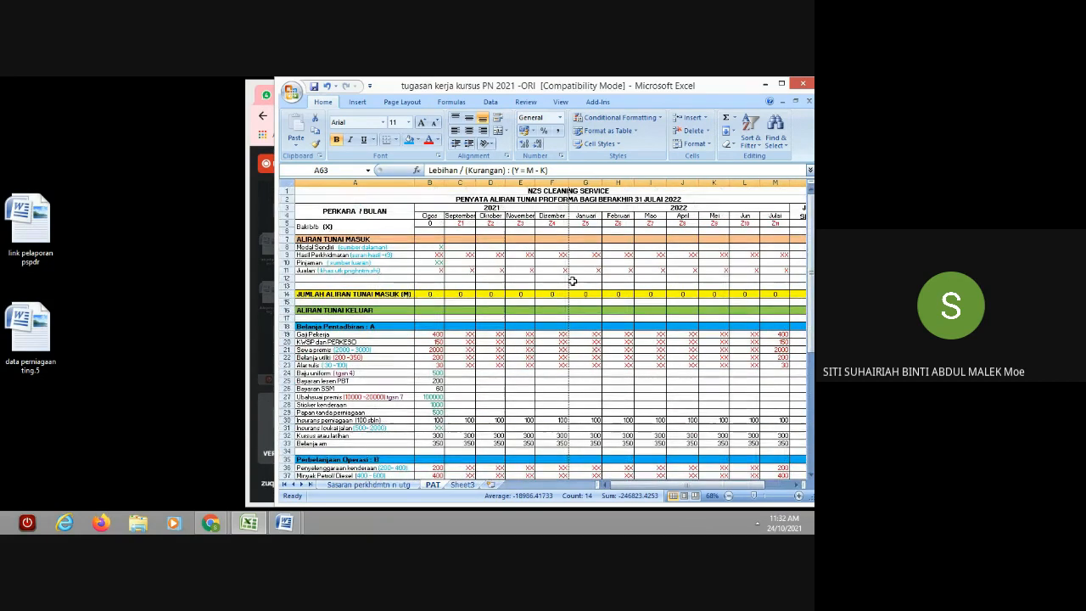
drag(811, 294, 812, 403)
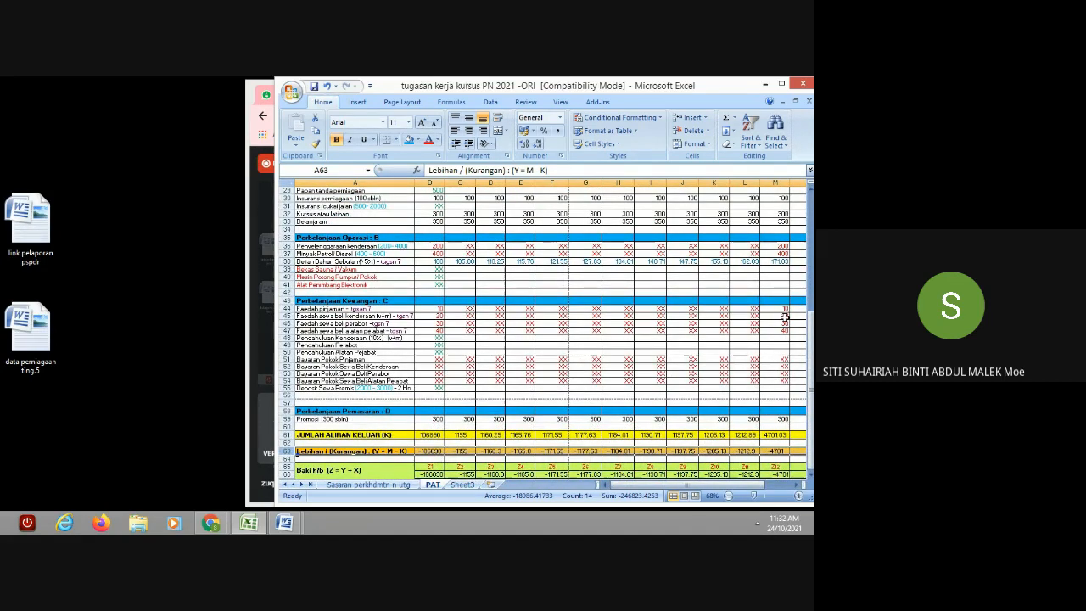
drag(811, 355, 811, 343)
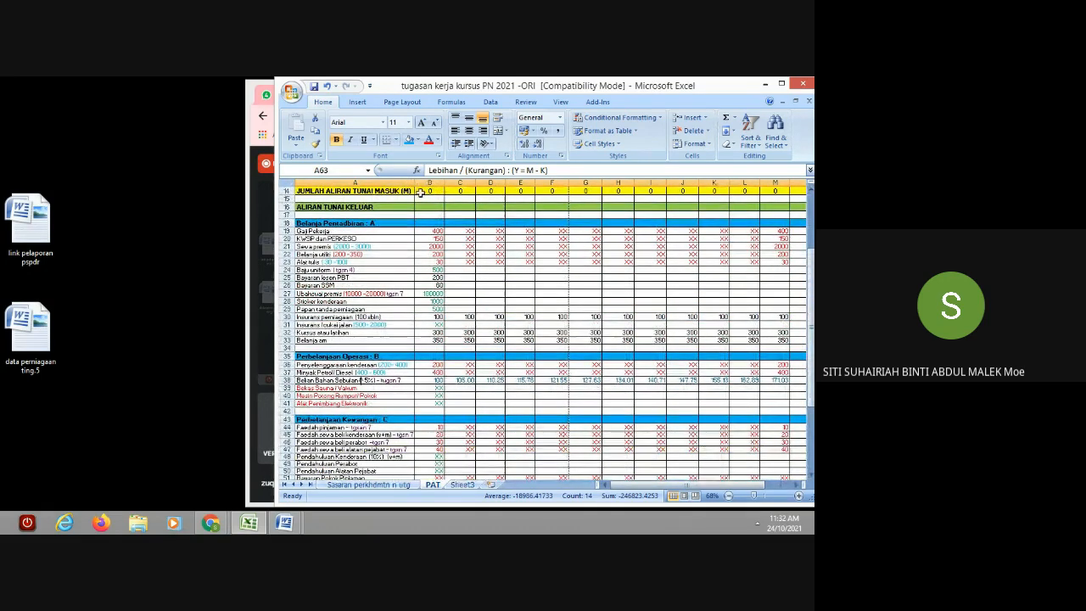
drag(811, 307, 810, 312)
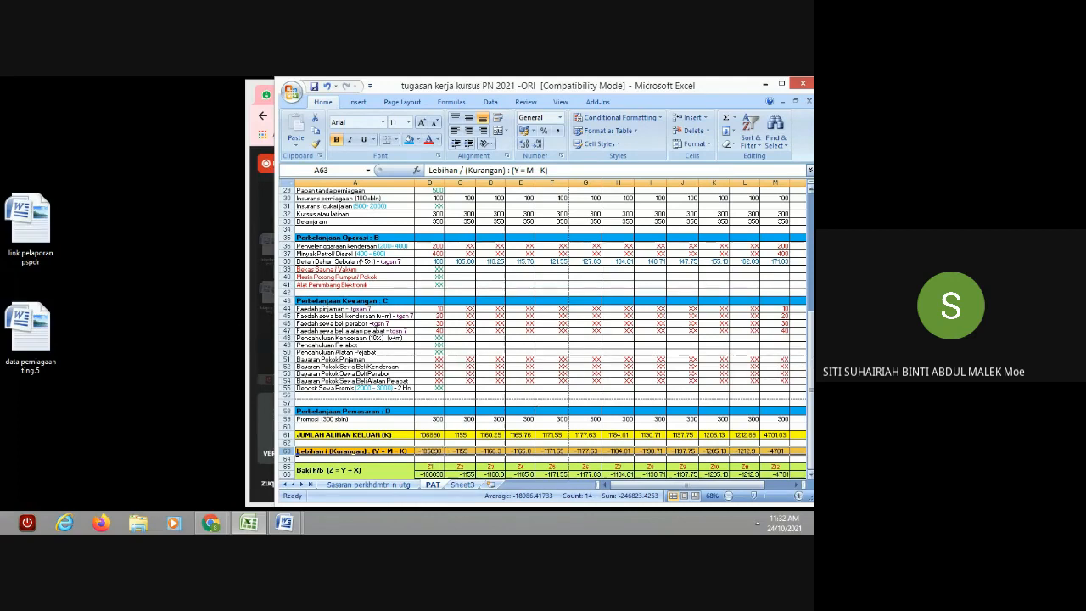
drag(812, 367, 813, 369)
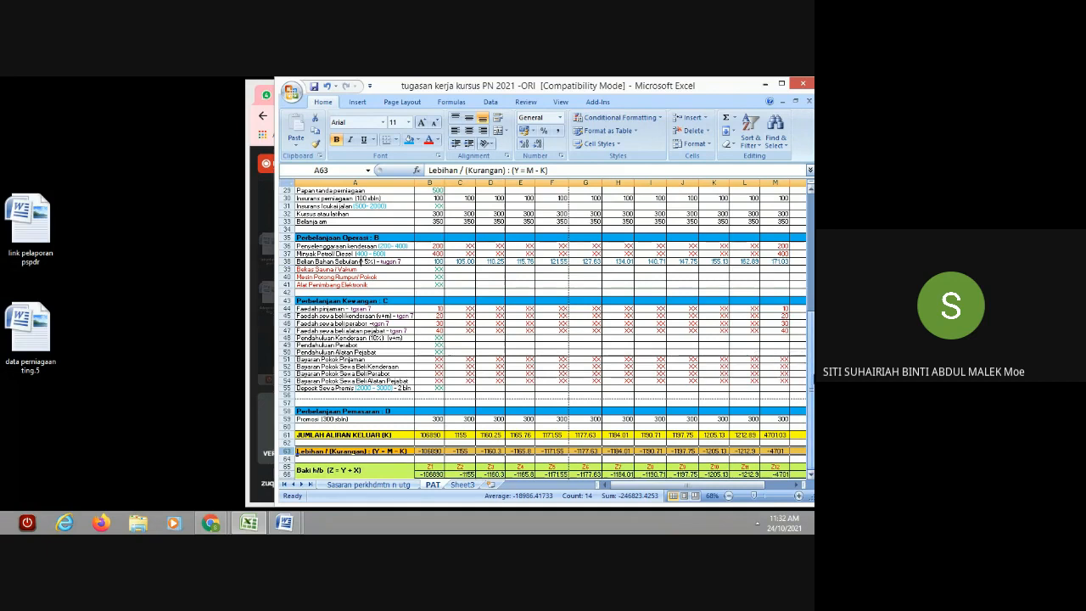
click(812, 385)
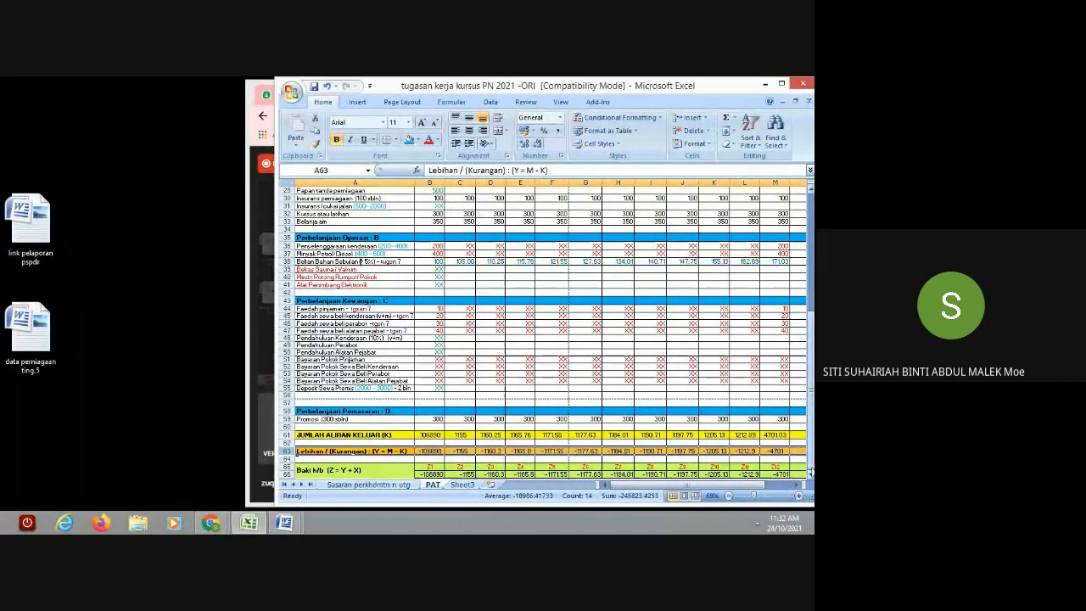
Step: Highlight the Baki h/b (Z = Y + X) rows 65 and 66 to examine the closing balance
click(811, 474)
click(811, 475)
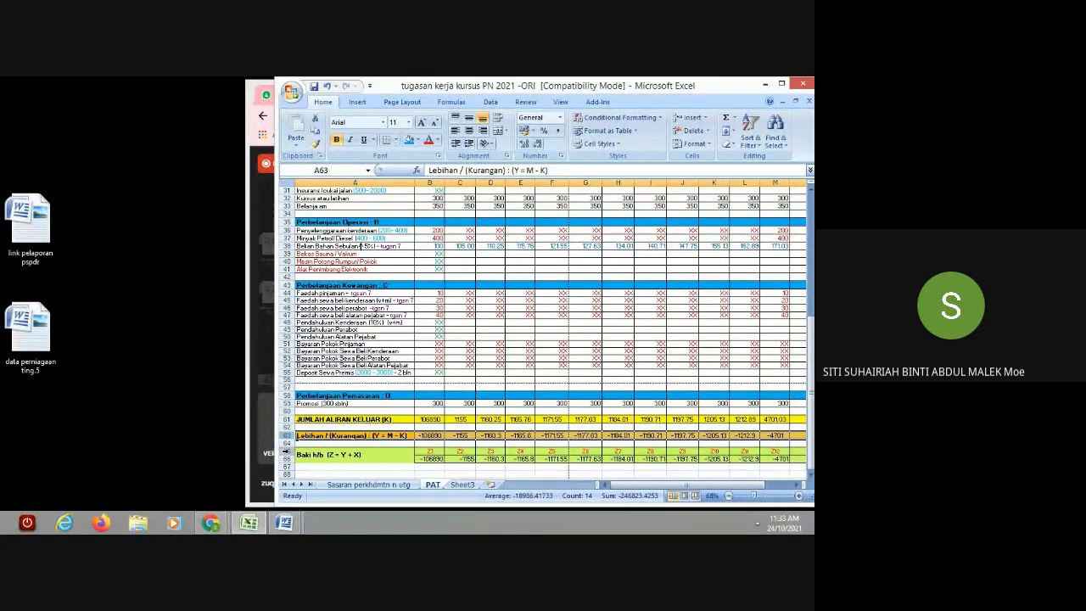
click(286, 450)
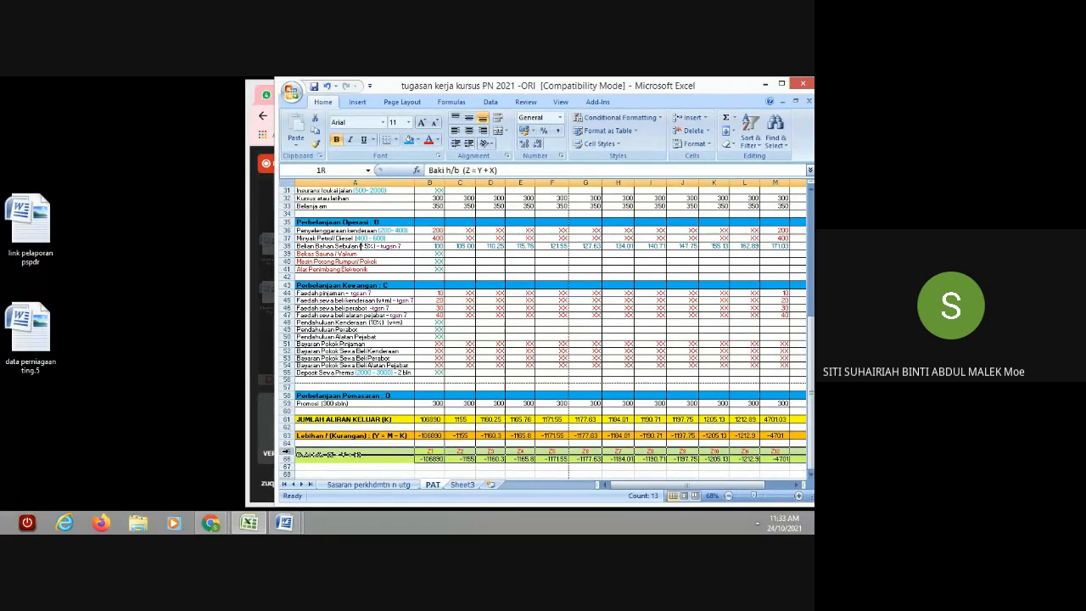
drag(286, 453, 286, 459)
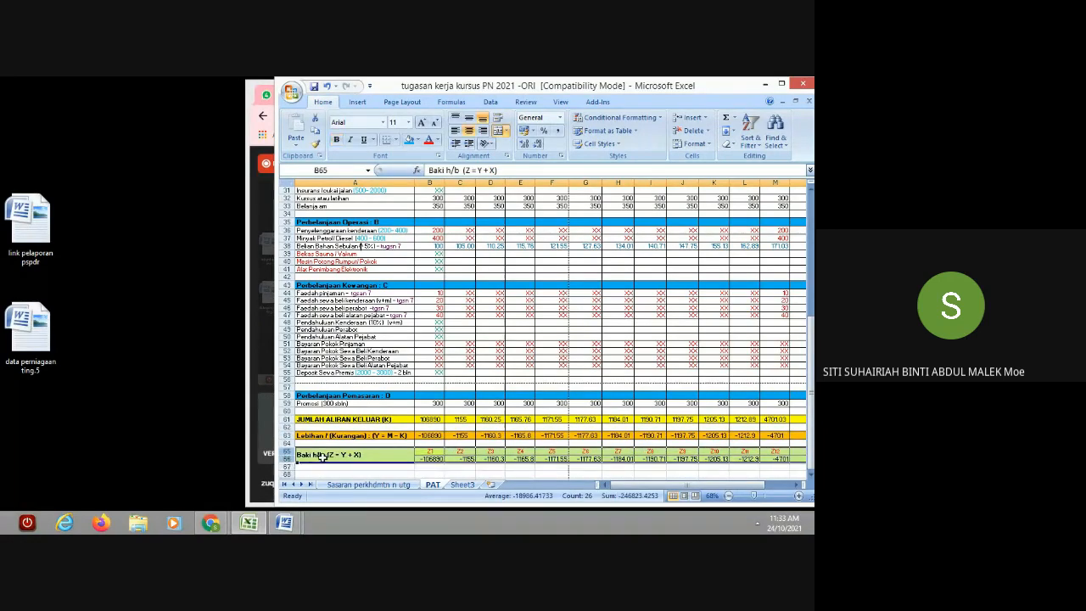
click(325, 457)
double_click(324, 456)
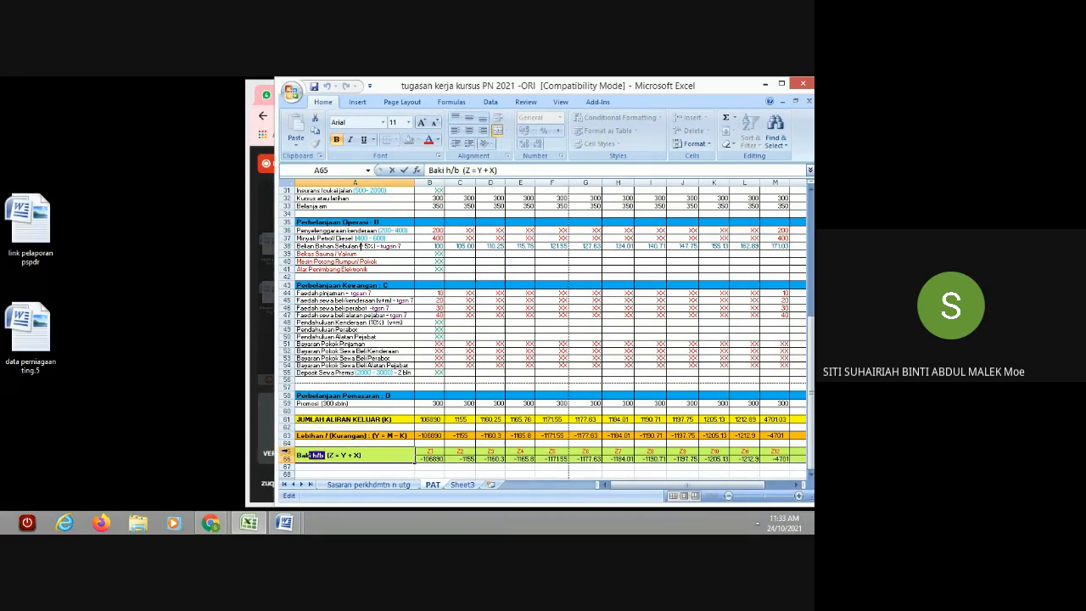
click(285, 451)
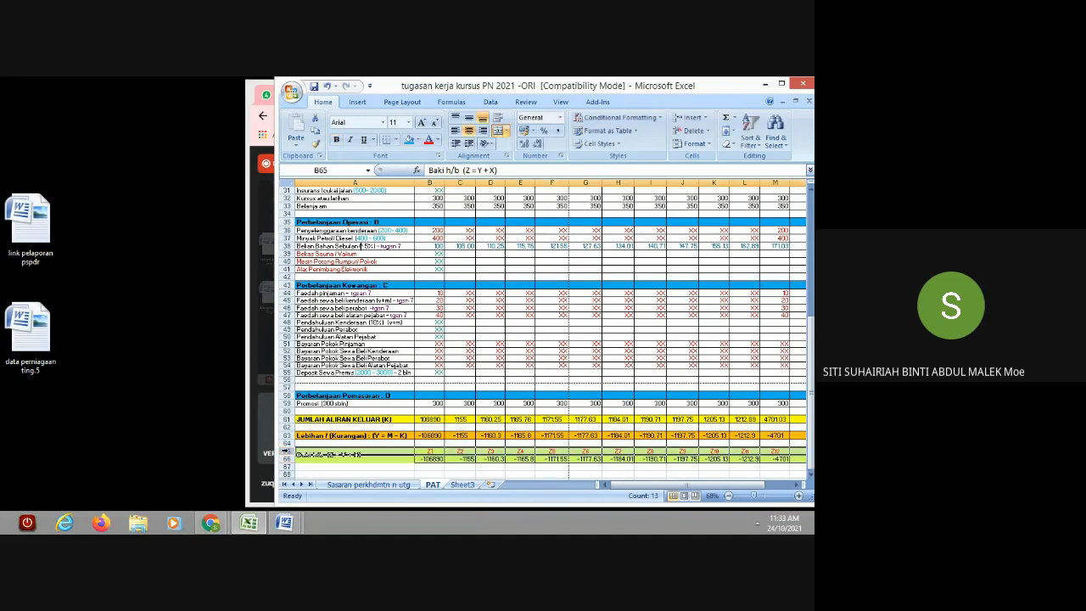
drag(285, 454, 287, 459)
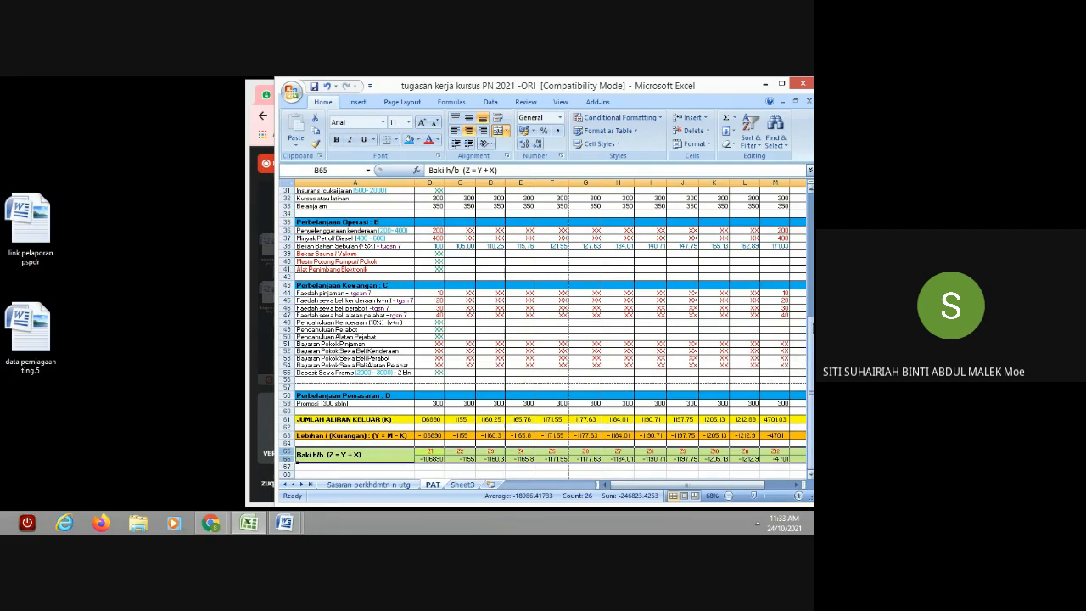
Step: Highlight the Ogos column from B4 down to Baki h/b and compare its closing balance with September's opening balance
drag(811, 329, 811, 206)
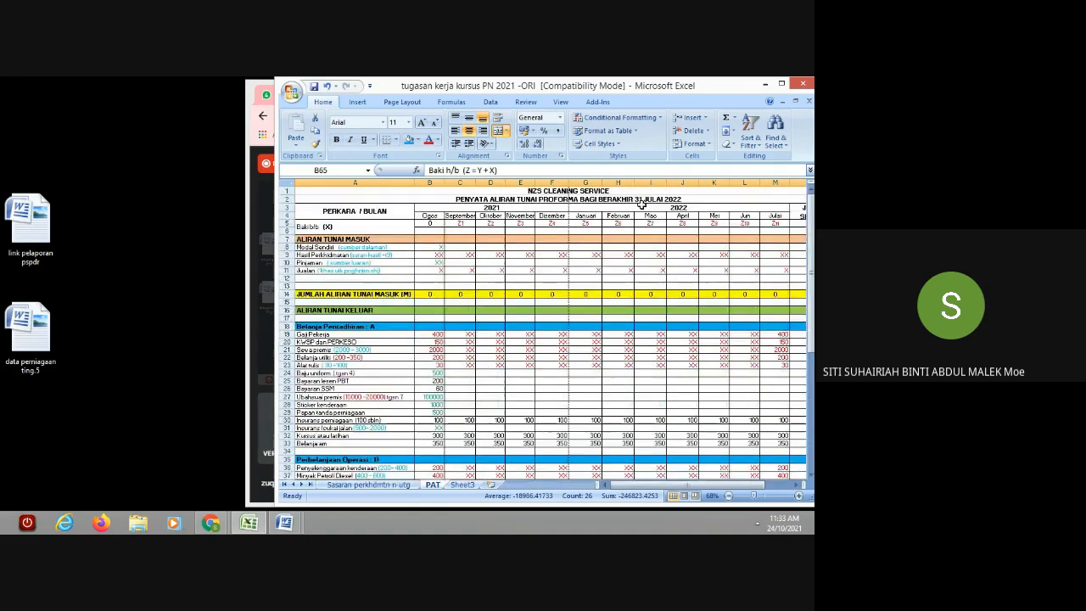
drag(429, 214, 422, 409)
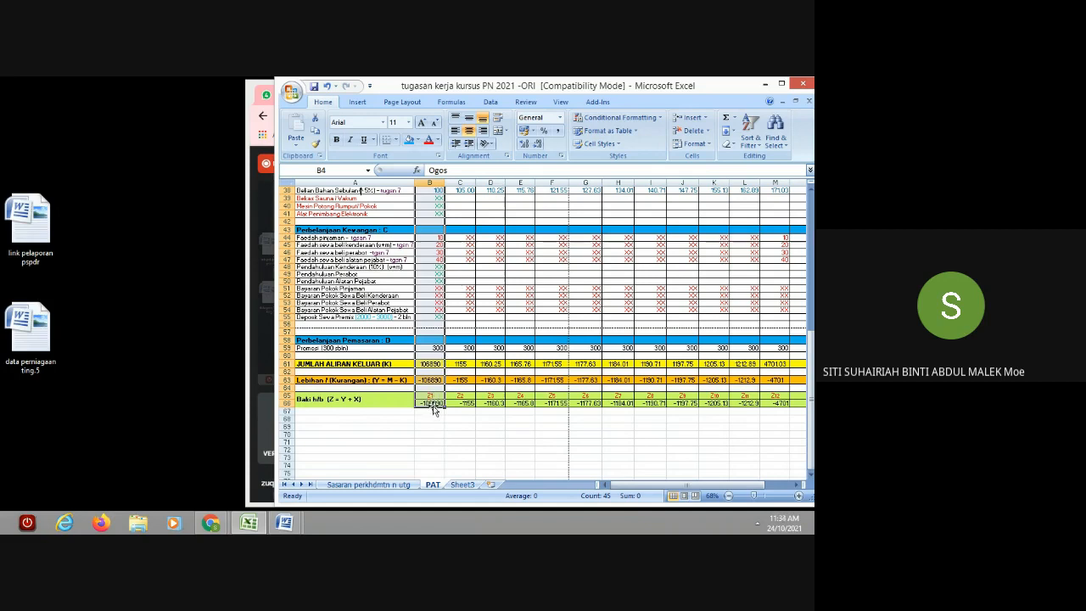
drag(811, 366, 812, 303)
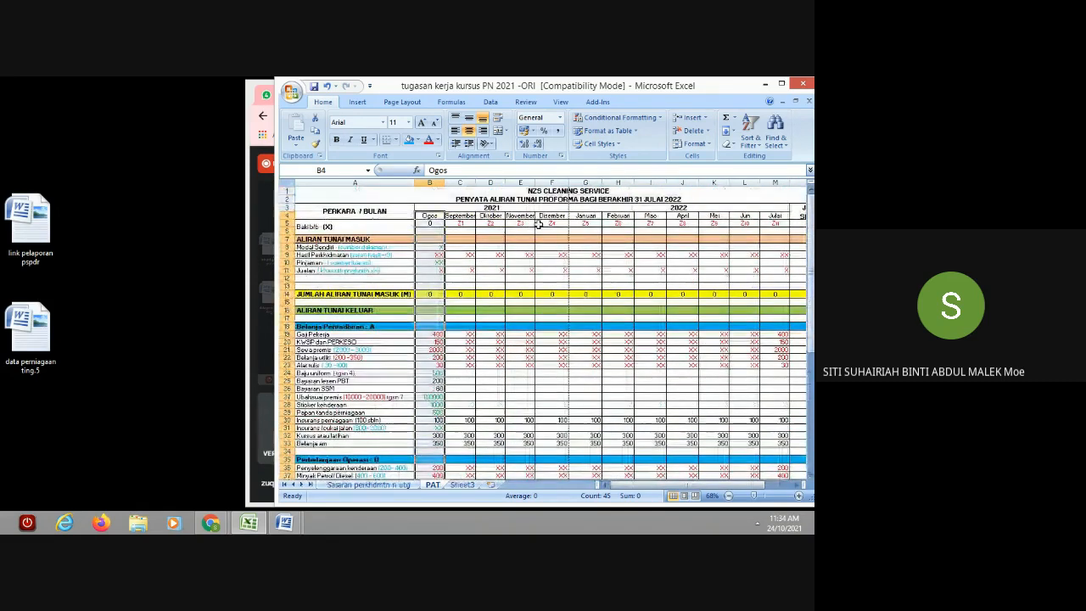
click(461, 229)
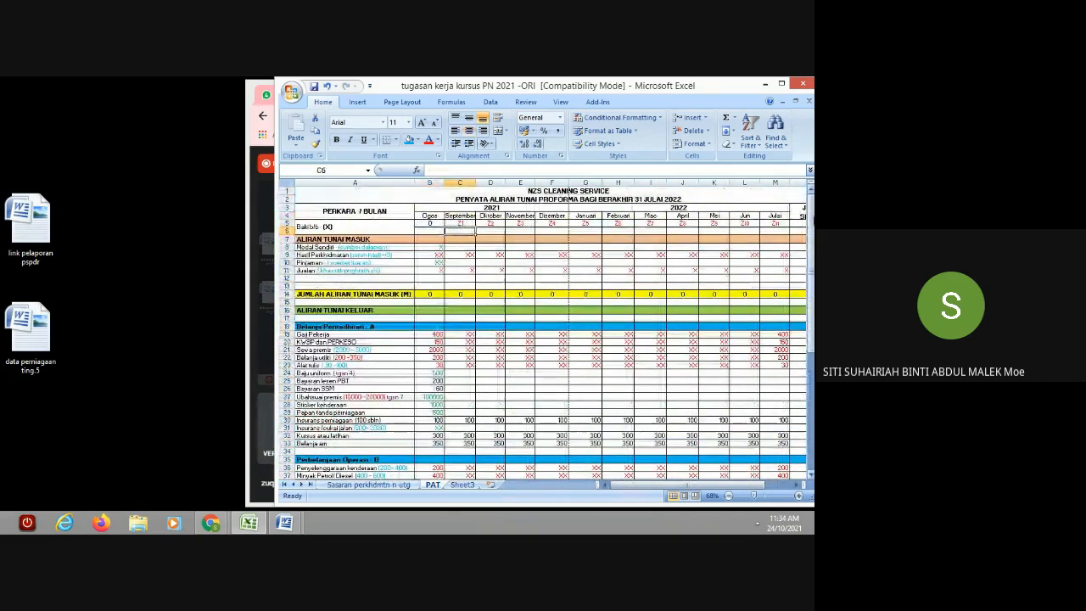
scroll(810, 223, down, 9)
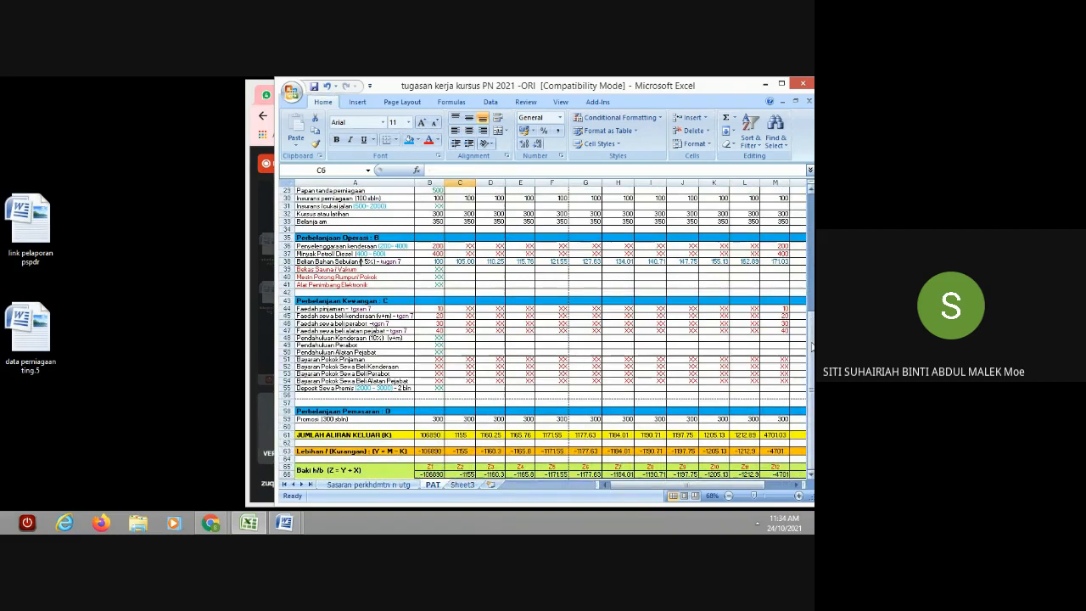
drag(812, 346, 811, 191)
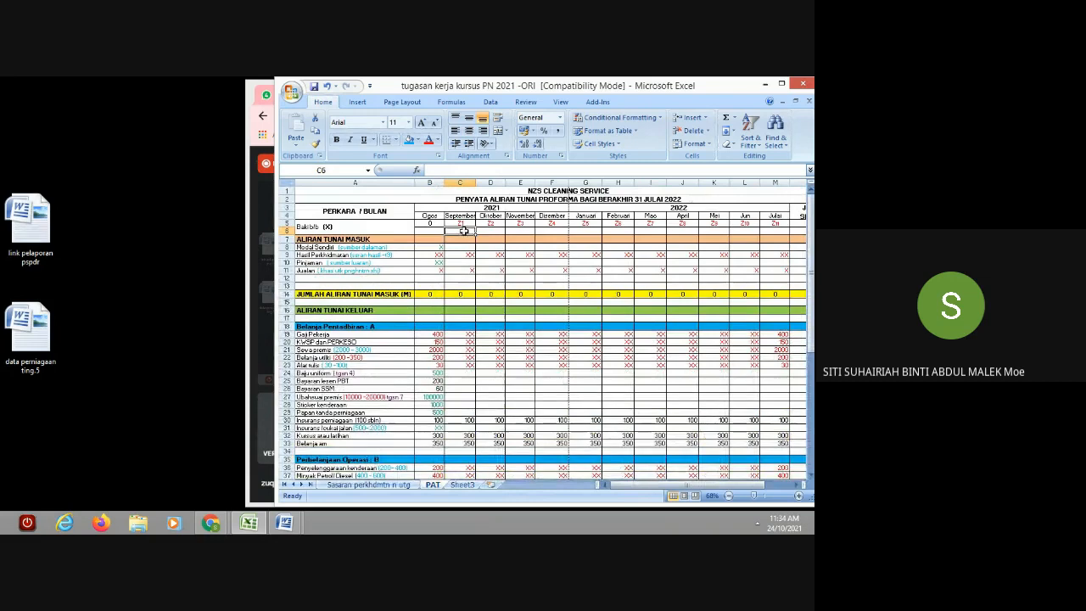
Step: Highlight the Baki b/b (X) cells from September to Julai (C5:M6), then deselect them
drag(464, 231, 766, 224)
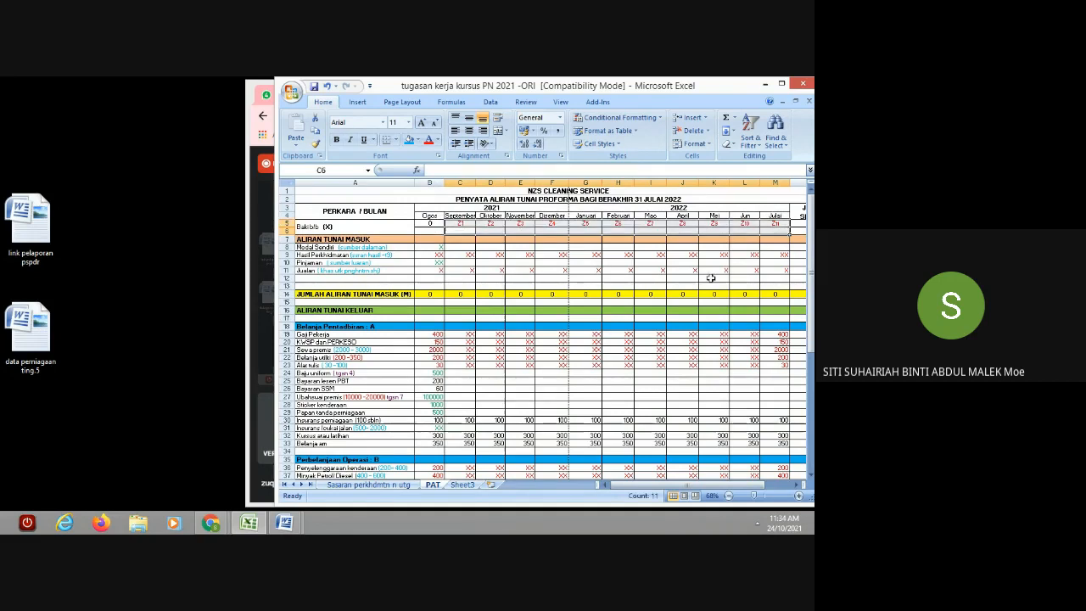
click(708, 280)
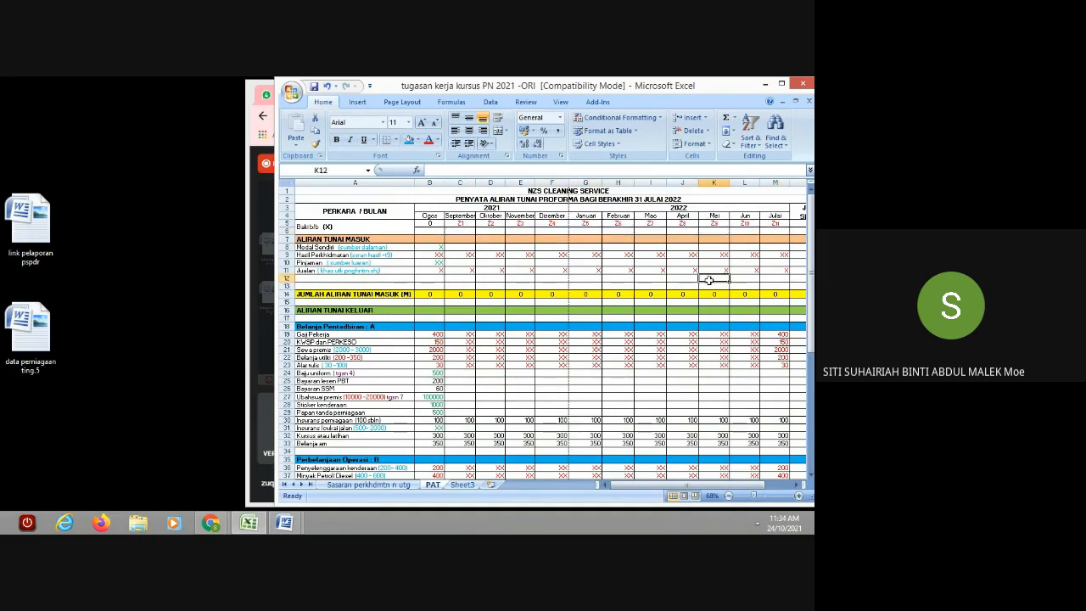
click(593, 384)
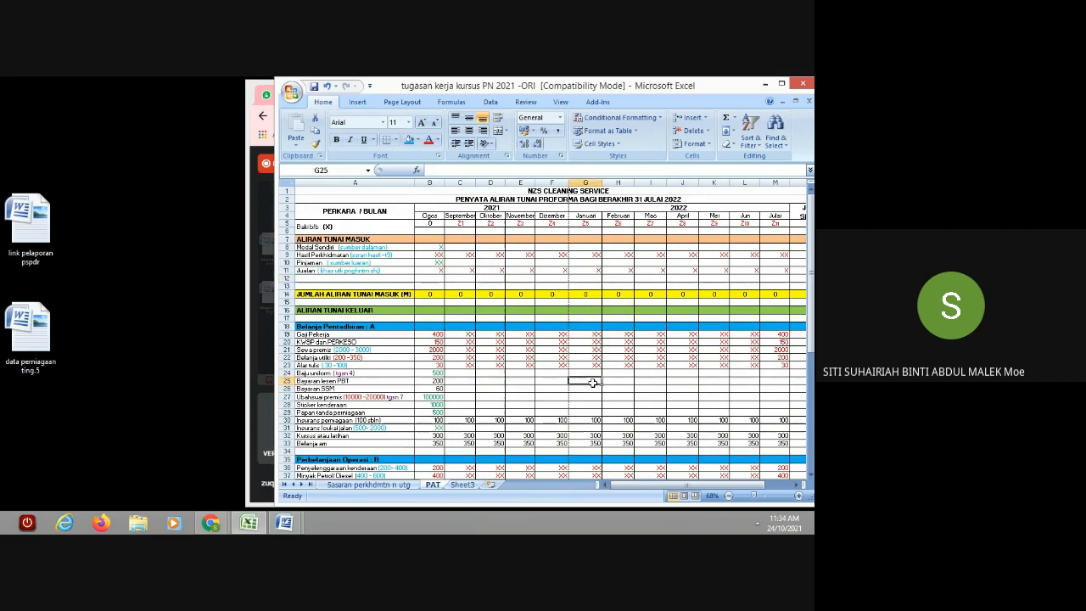
click(547, 397)
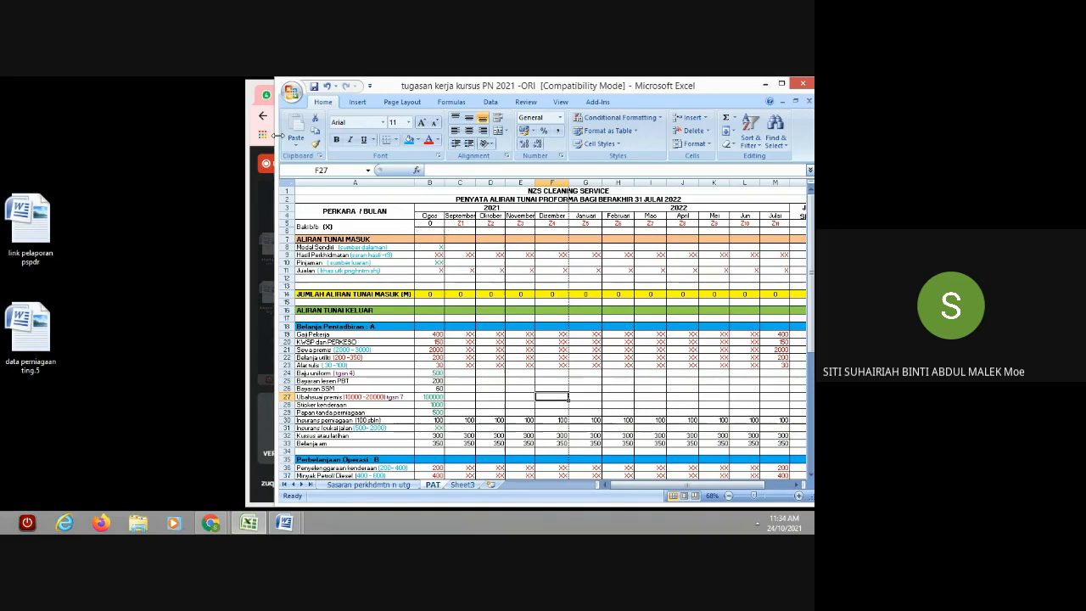
Step: Widen the workbook window and highlight the Hasil Perkhidmatan entries from Ogos to Julai (B9:M9)
drag(274, 134, 246, 127)
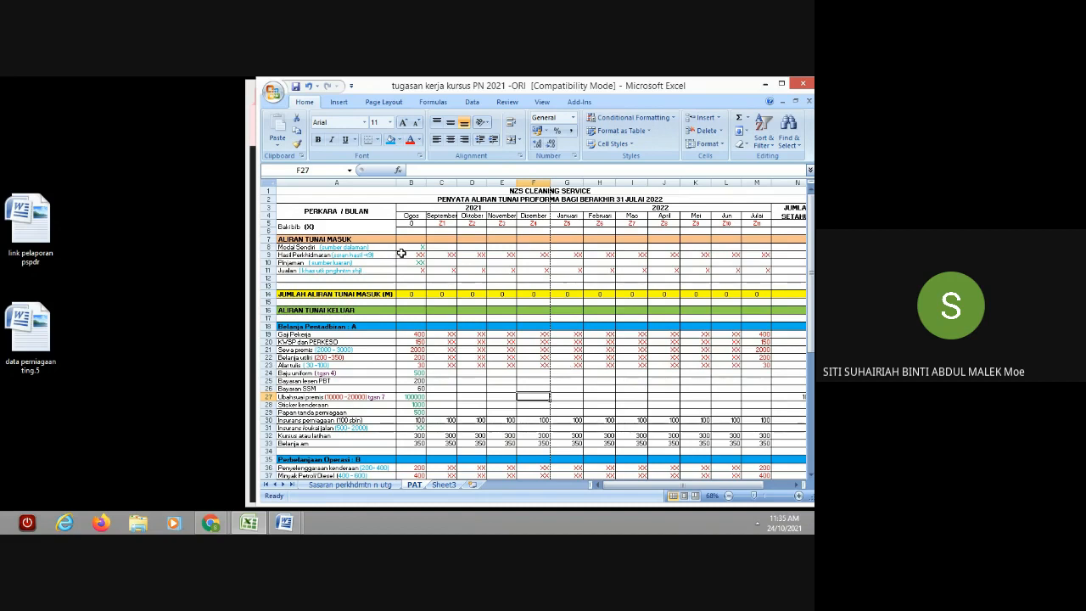
drag(404, 256, 768, 253)
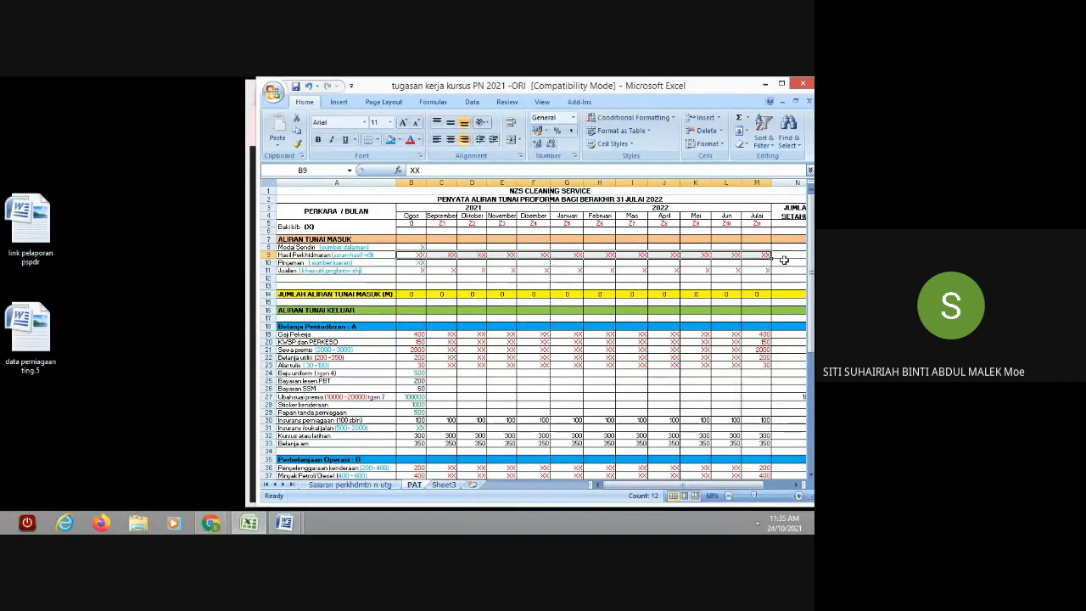
click(544, 341)
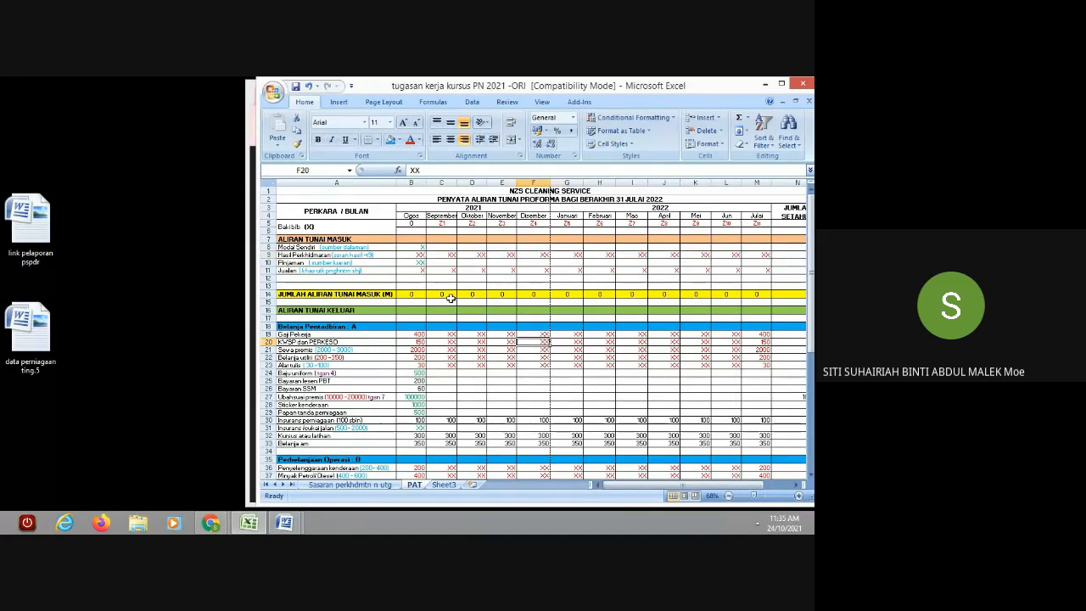
Step: Examine the Ogos entries for Modal Sendiri, Pinjaman, Baju uniform and Hasil Perkhidmatan
click(414, 247)
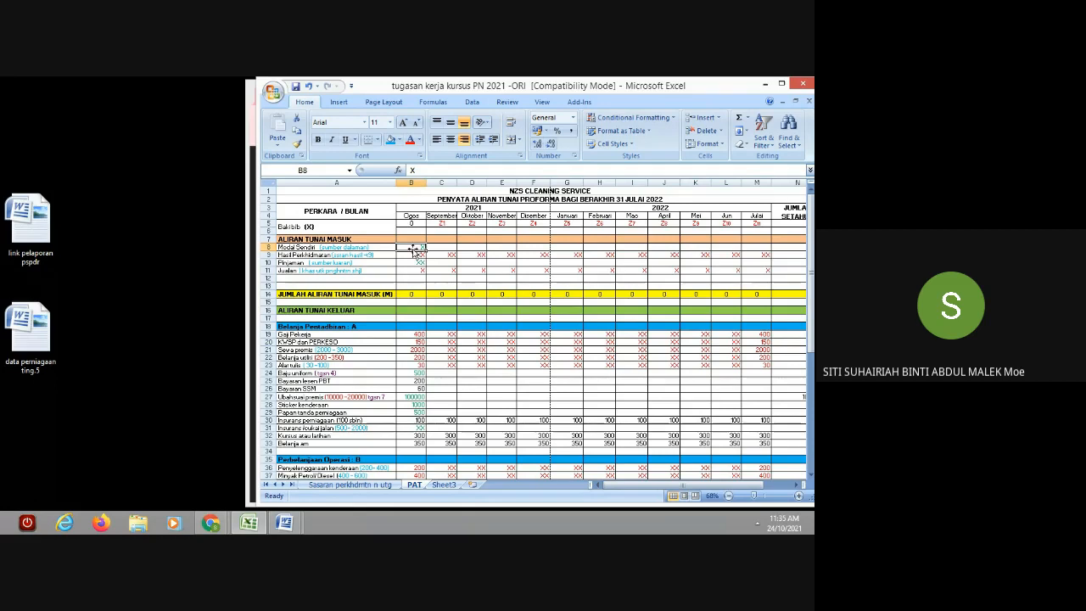
click(413, 264)
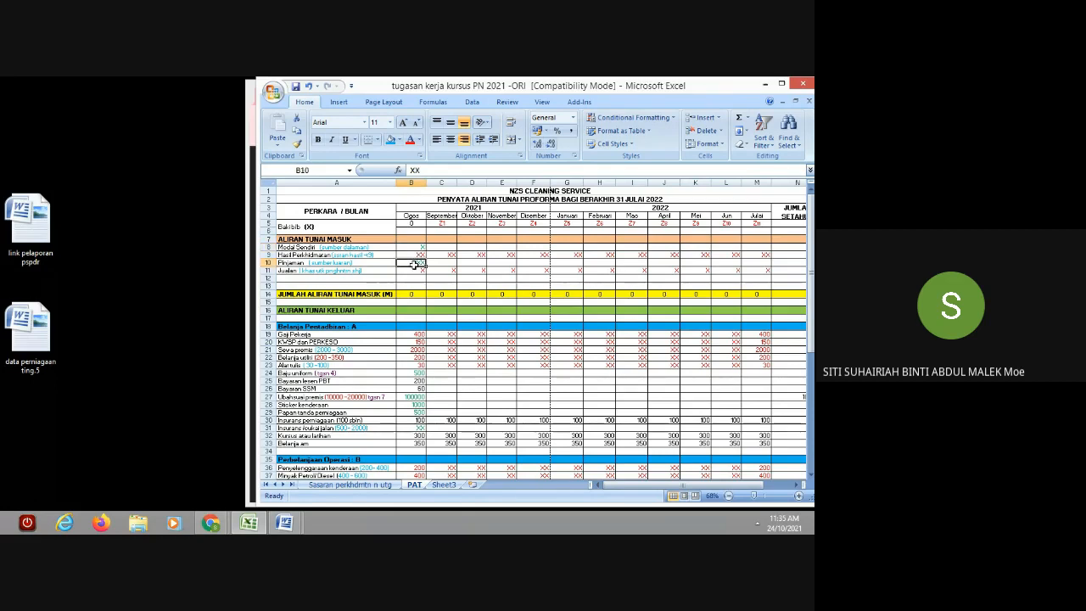
click(408, 372)
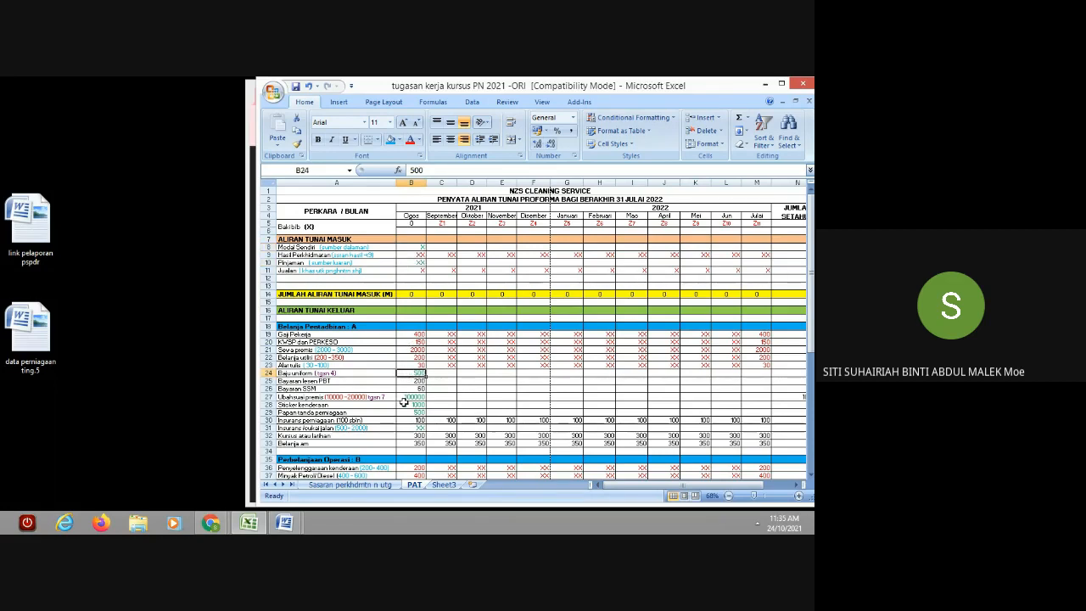
click(408, 253)
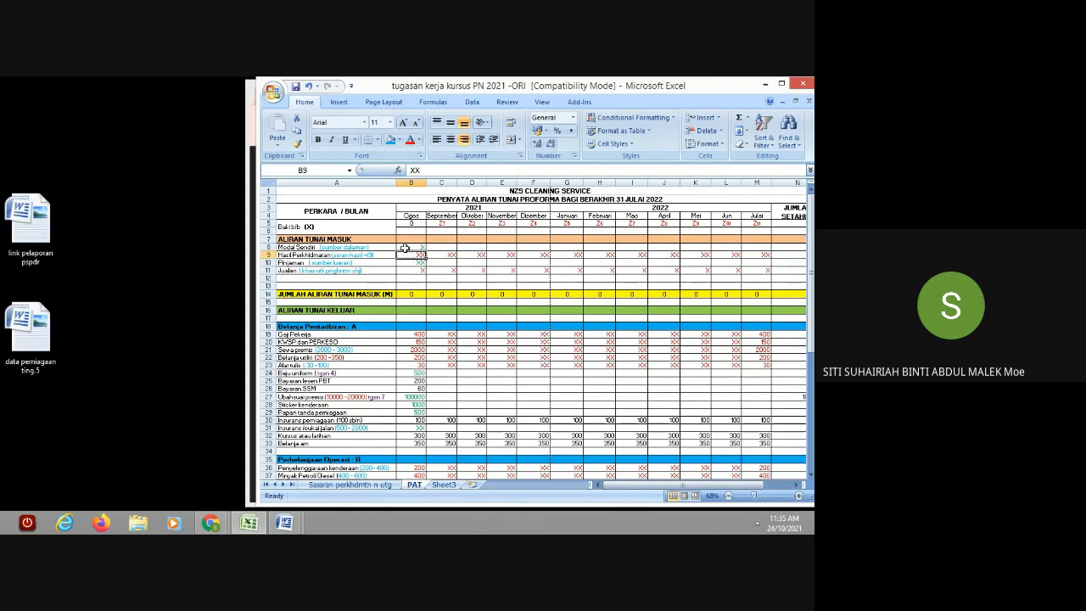
click(404, 246)
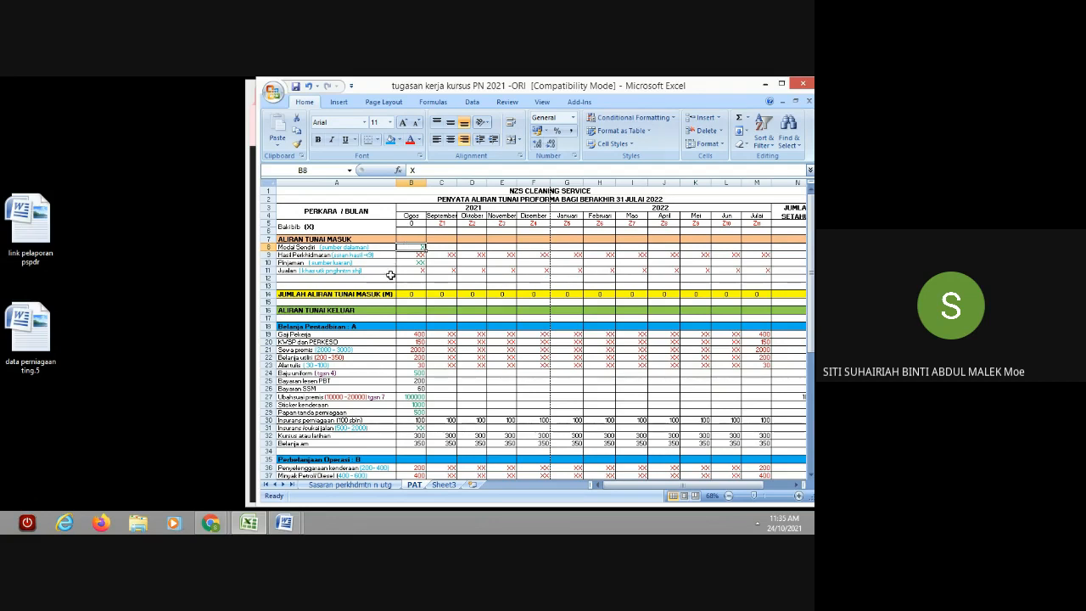
click(406, 264)
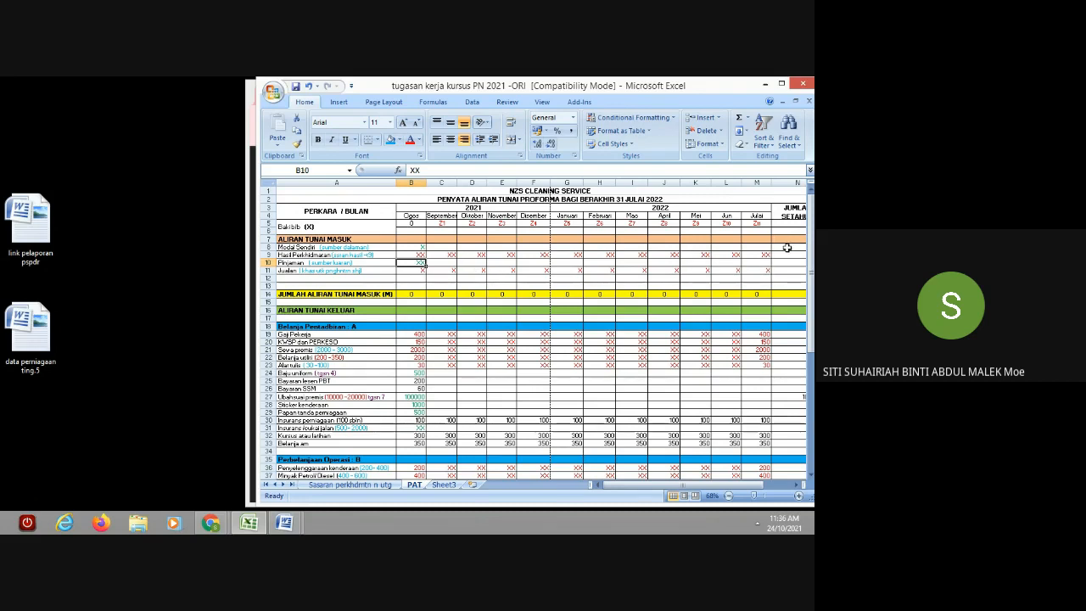
Step: Review the Ogos cash inflow entries for Modal Sendiri, Jualan and Pinjaman, and the September entry for Hasil Perkhidmatan
scroll(813, 227, down, 3)
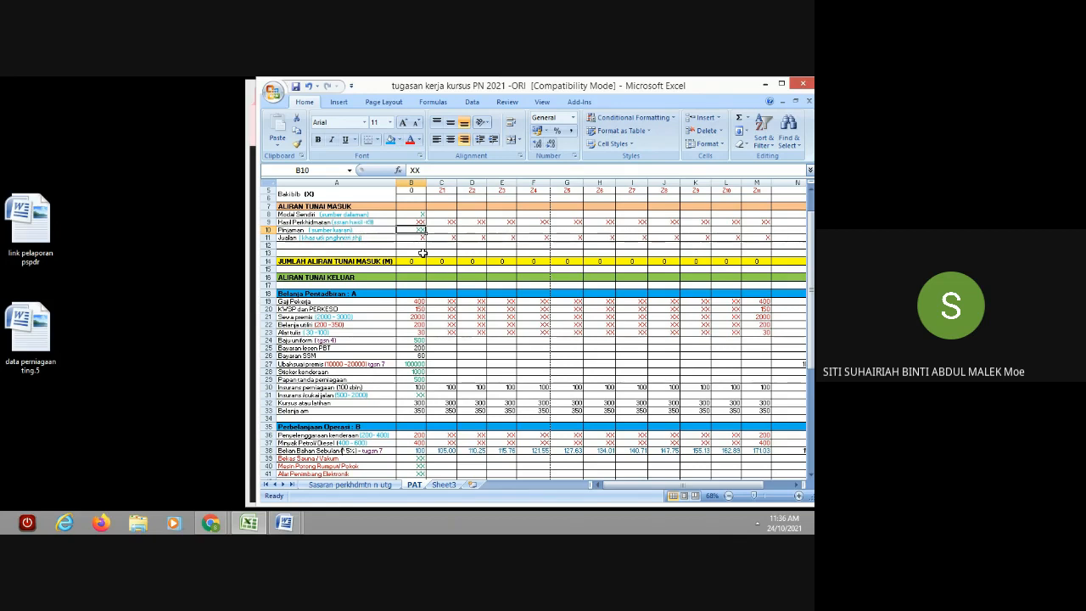
drag(422, 252, 417, 221)
click(416, 214)
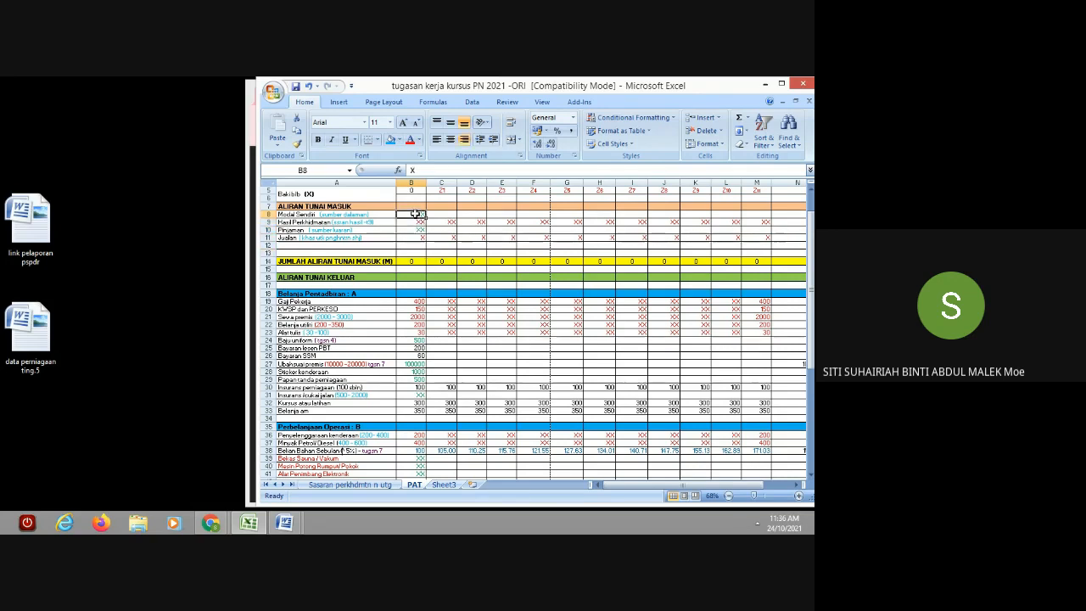
click(414, 237)
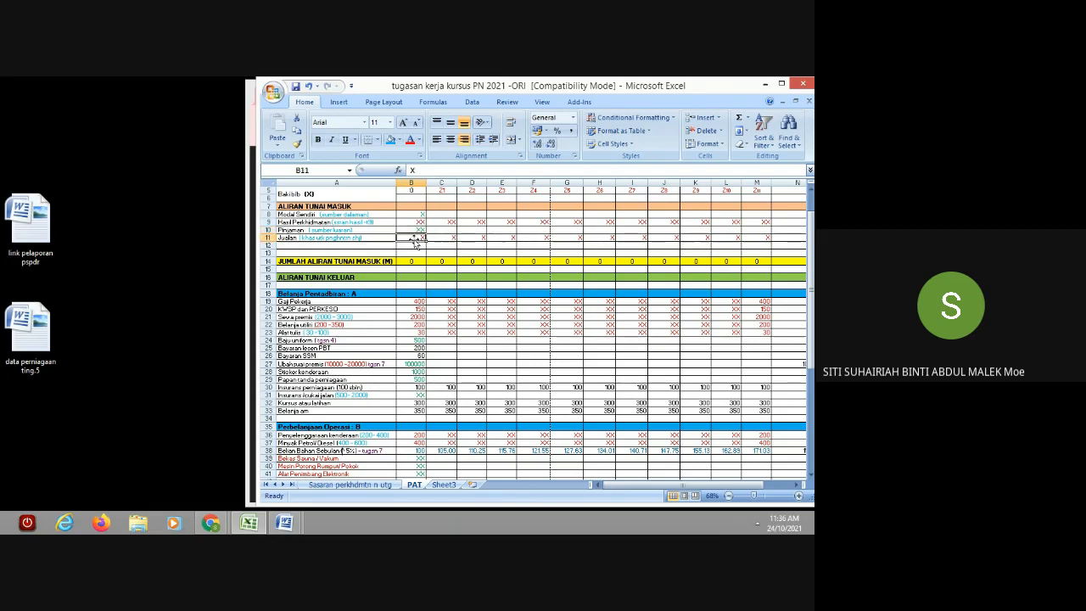
click(414, 229)
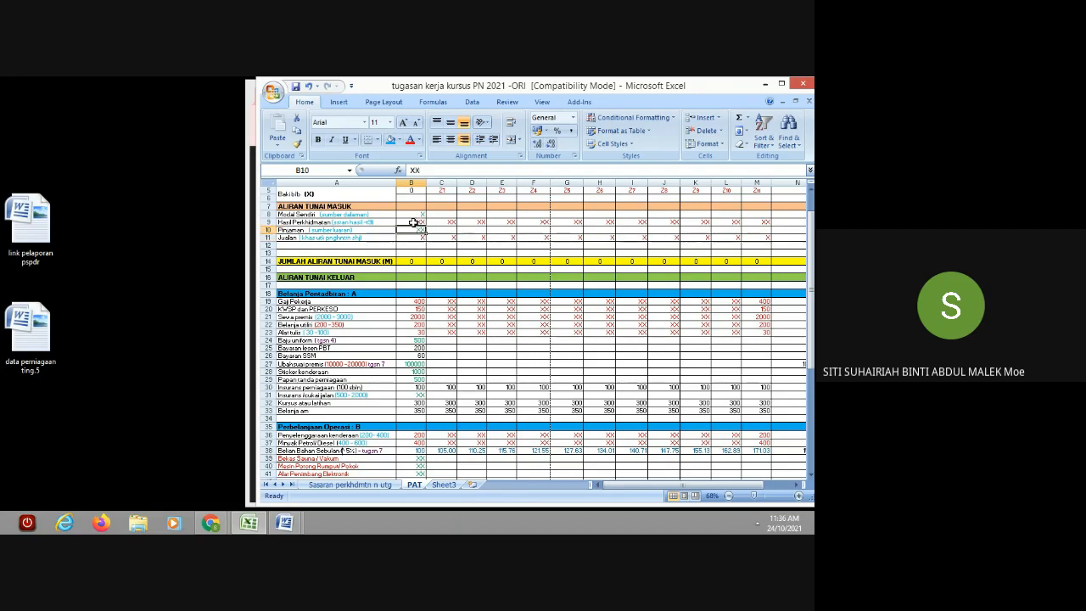
double_click(442, 223)
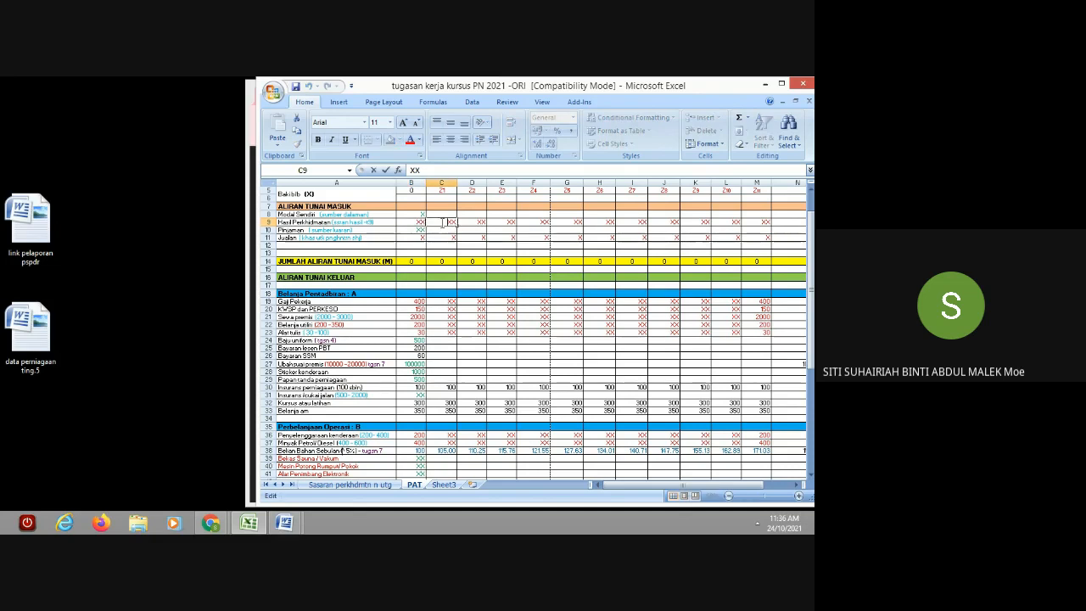
Step: Replace the Ogos amounts for Gaji Pekerja (B19) and KWSP dan PERKESO (B20) with XX
click(419, 302)
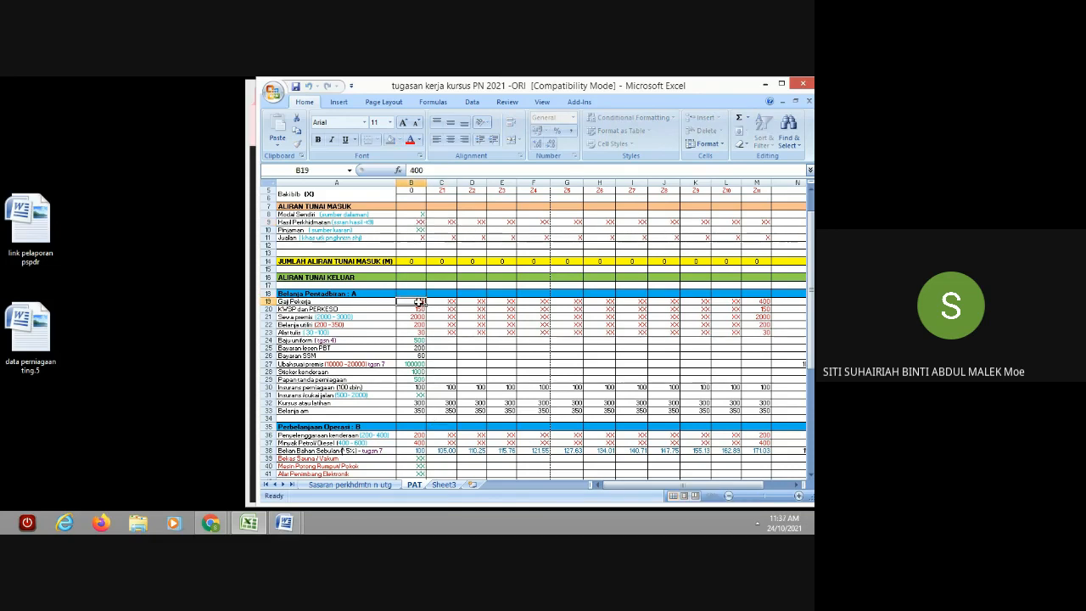
text(xx)
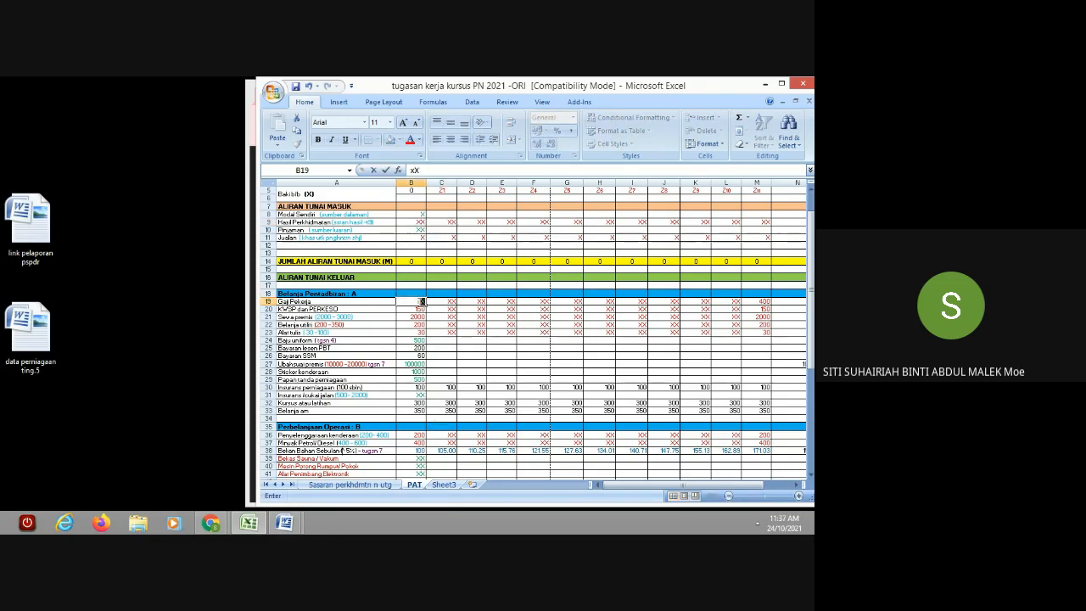
key(BackSpace)
key(BackSpace)
text(XX)
click(415, 310)
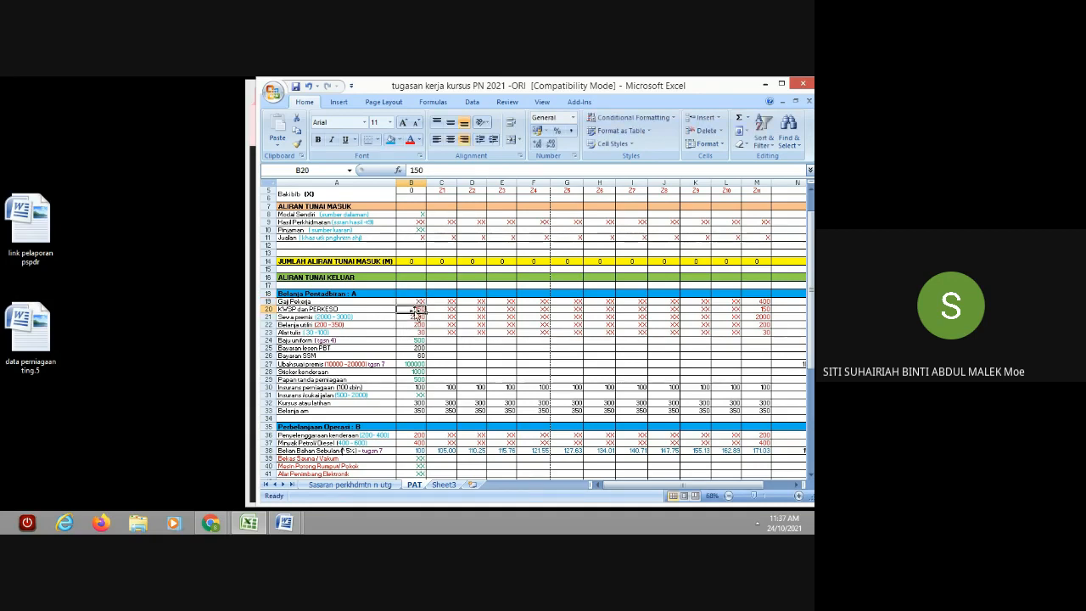
text(XX)
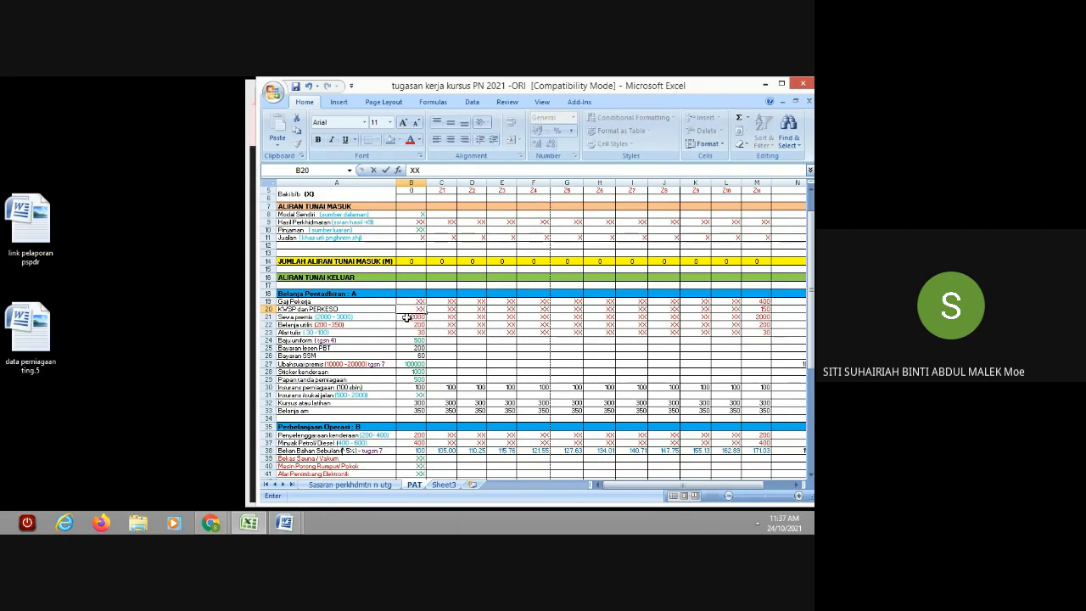
Step: Replace the Ogos amounts for Sewa premis, Belanja utiliti and Alat tulis (B21:B23) with XX
click(406, 317)
text(XX)
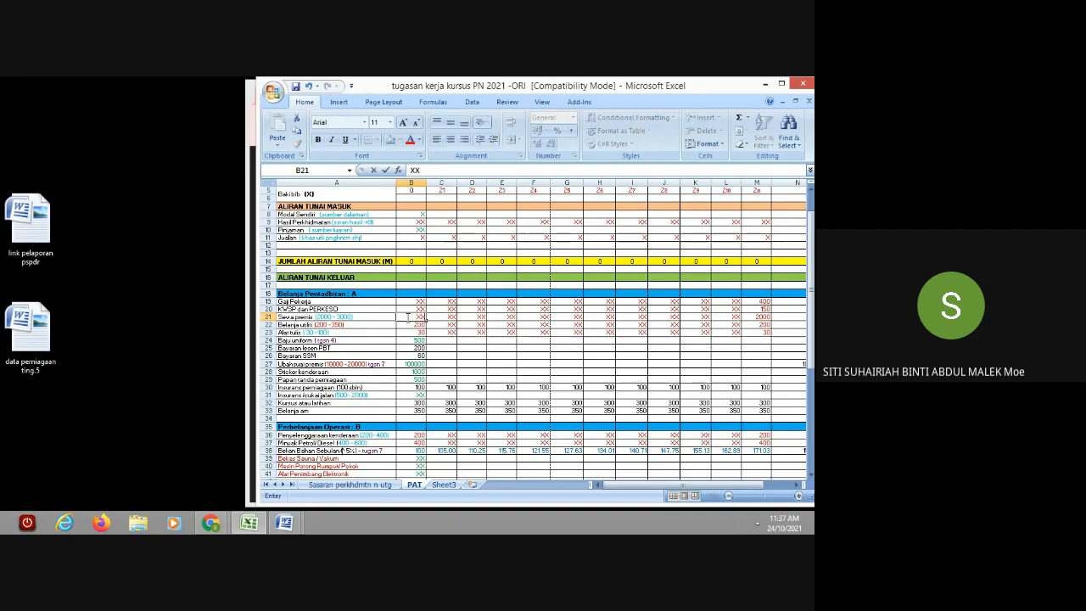
click(401, 325)
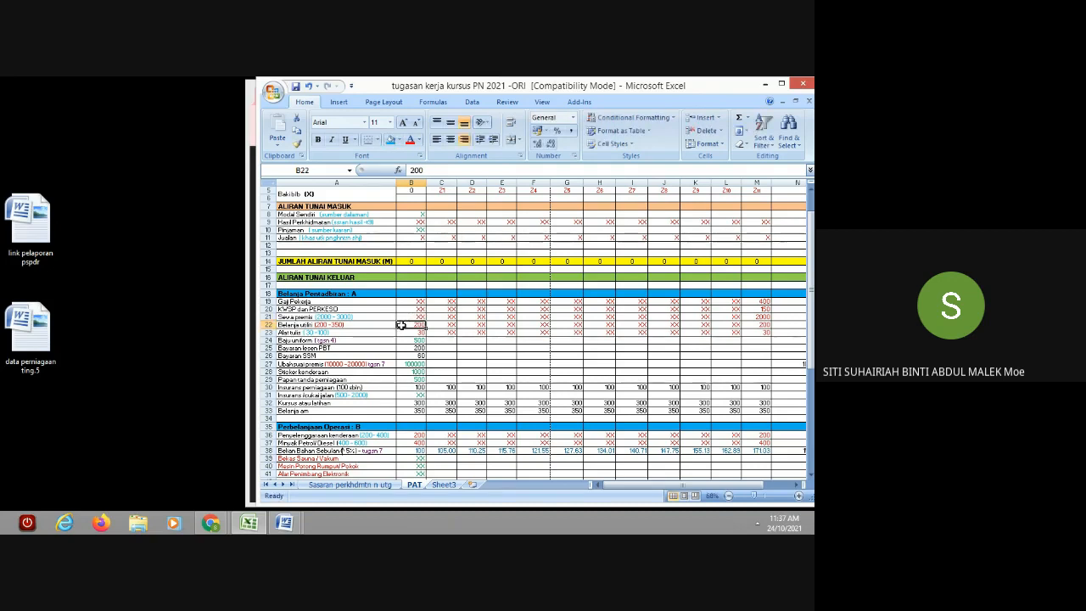
text(XX)
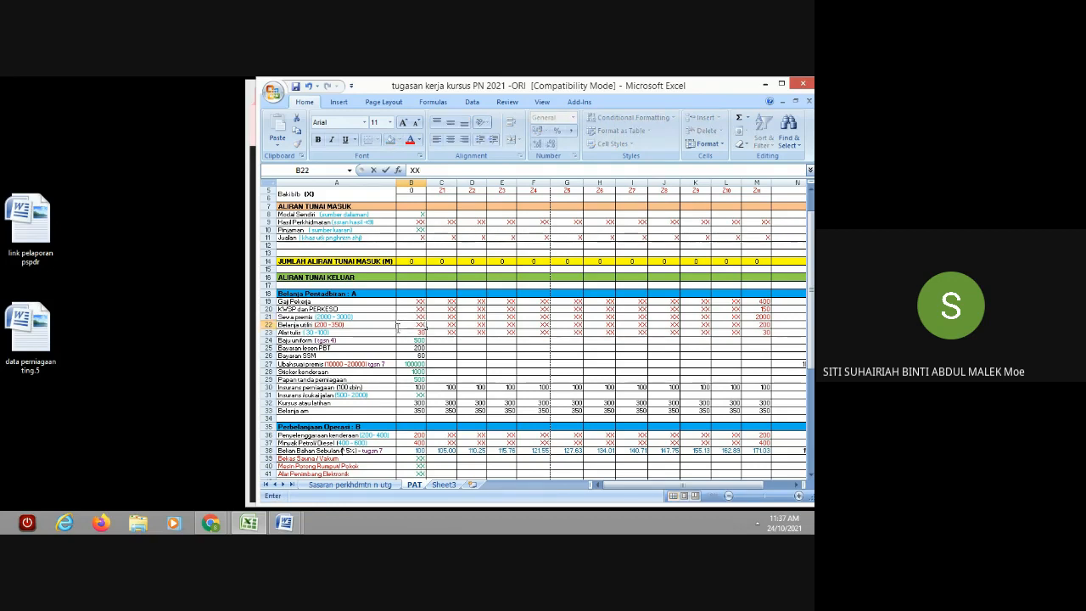
click(406, 332)
text(XX)
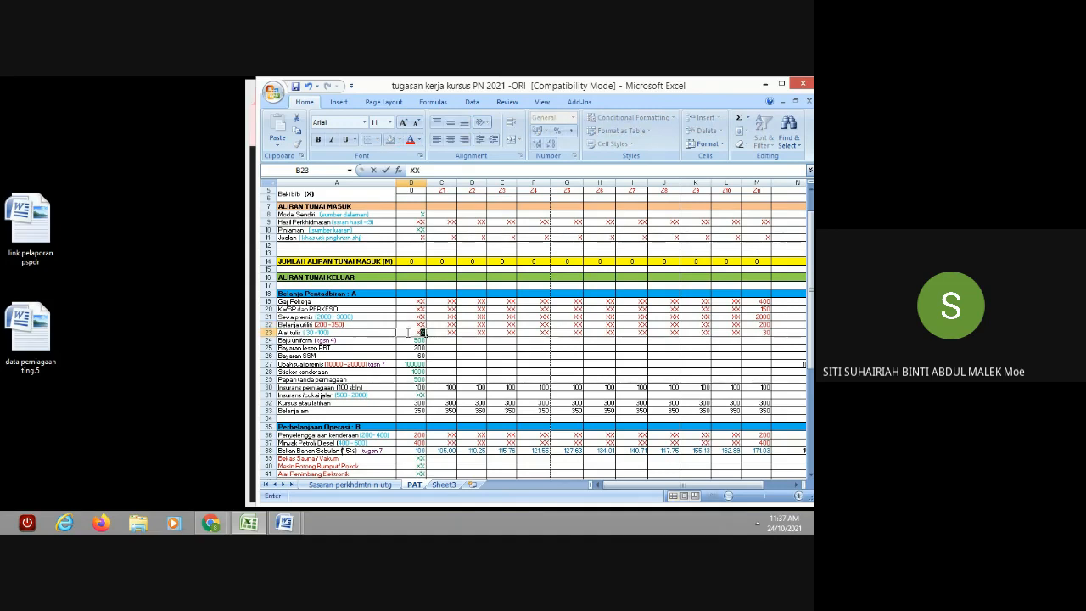
Step: Return from the Google Meet window to the Excel workbook and replace the Ogos amount for Baju uniform (B24) with XX
click(249, 523)
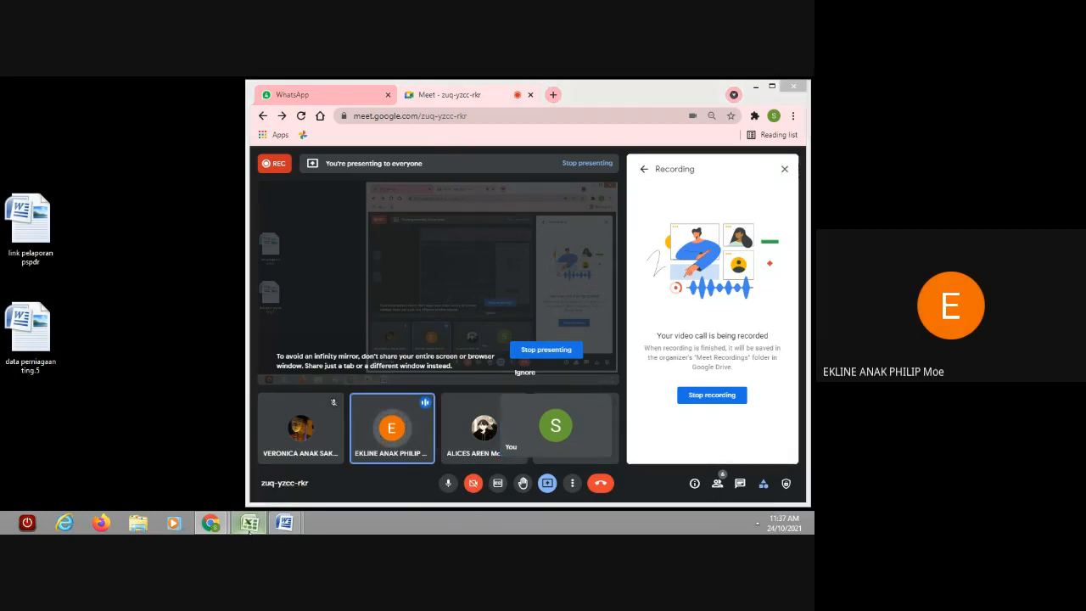
click(249, 523)
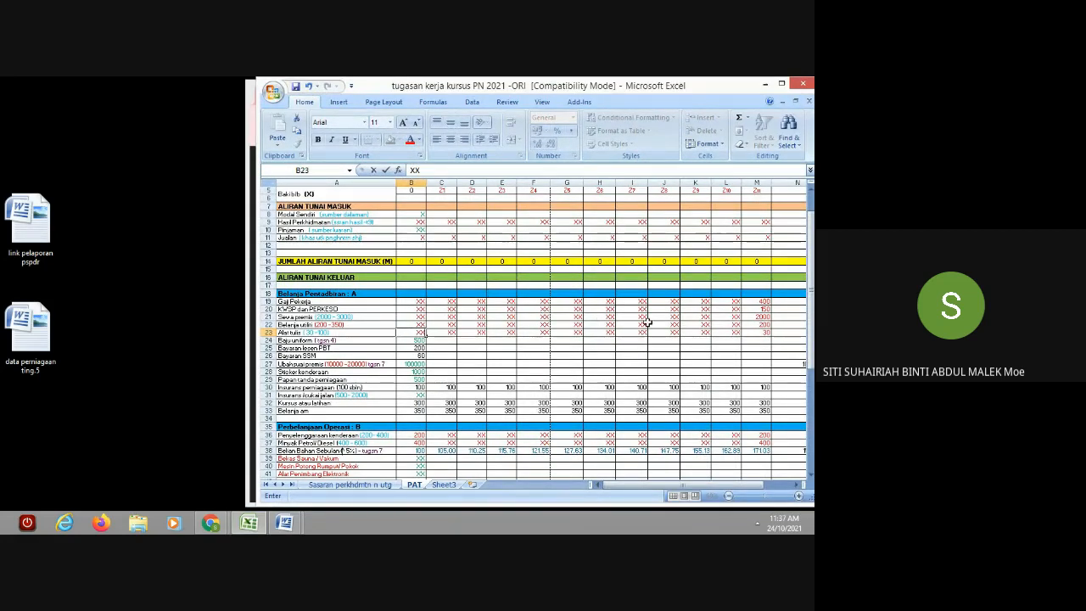
click(418, 341)
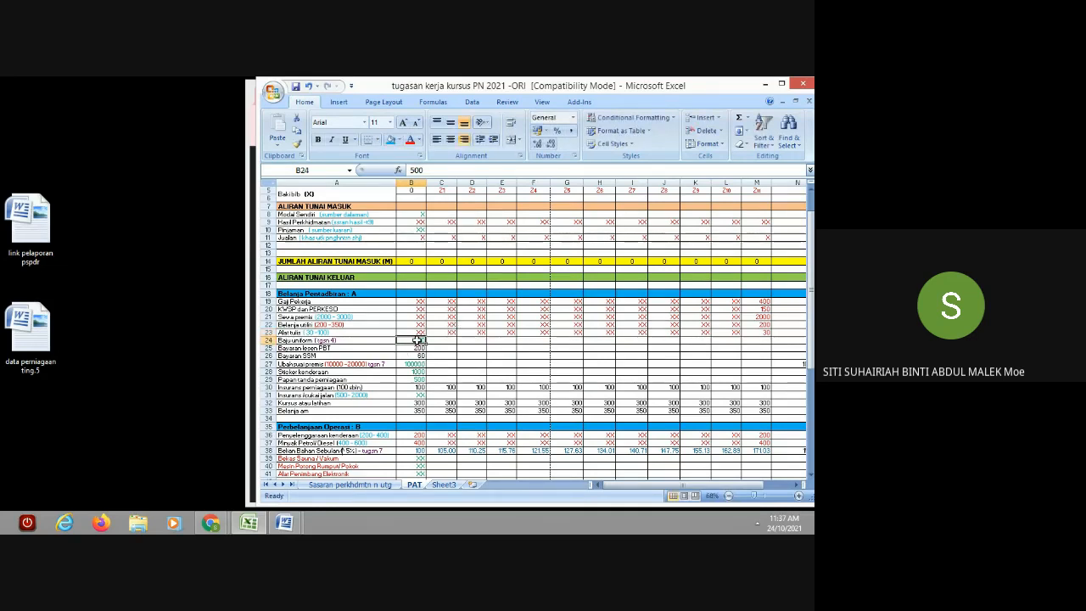
text(XX)
click(479, 364)
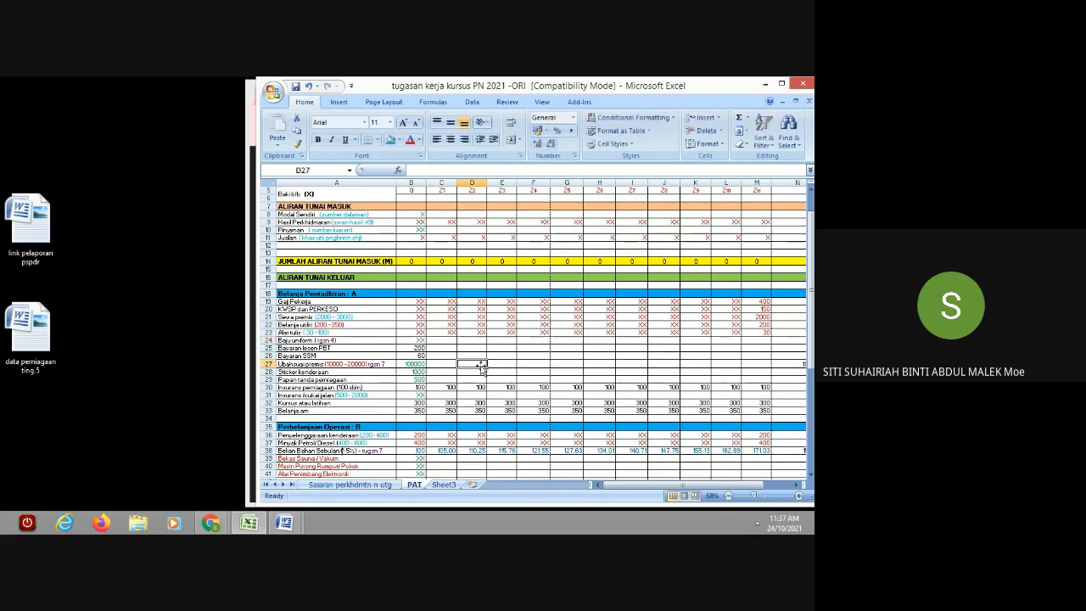
Step: Highlight the Bayaran lesen PBT and Bayaran SSM labels and Ogos amounts, and replace the Ubahsuai premis amount (B27) with XXX
click(406, 349)
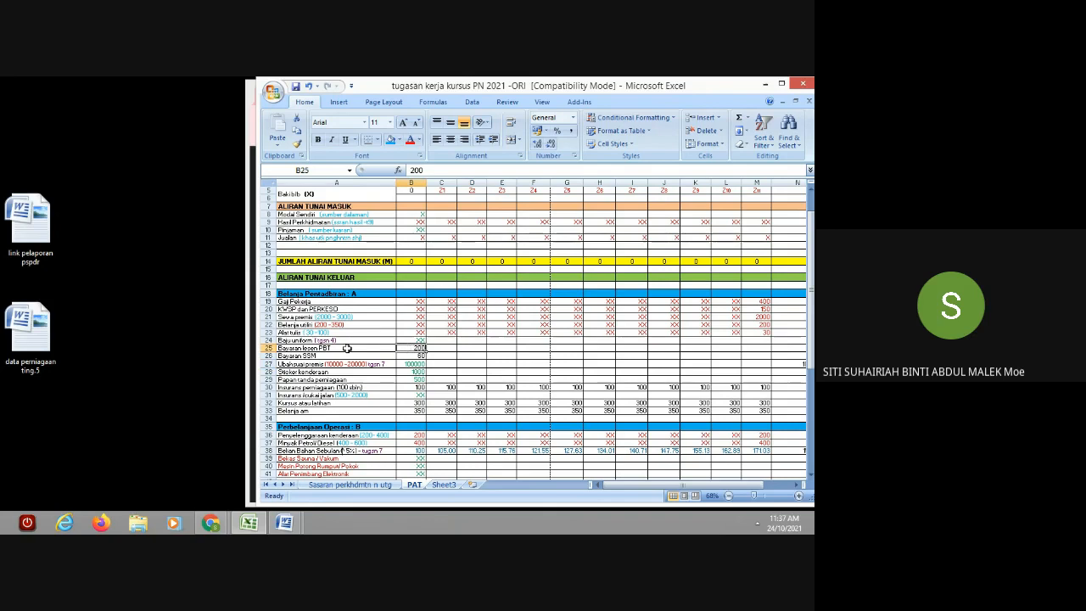
drag(310, 347, 315, 355)
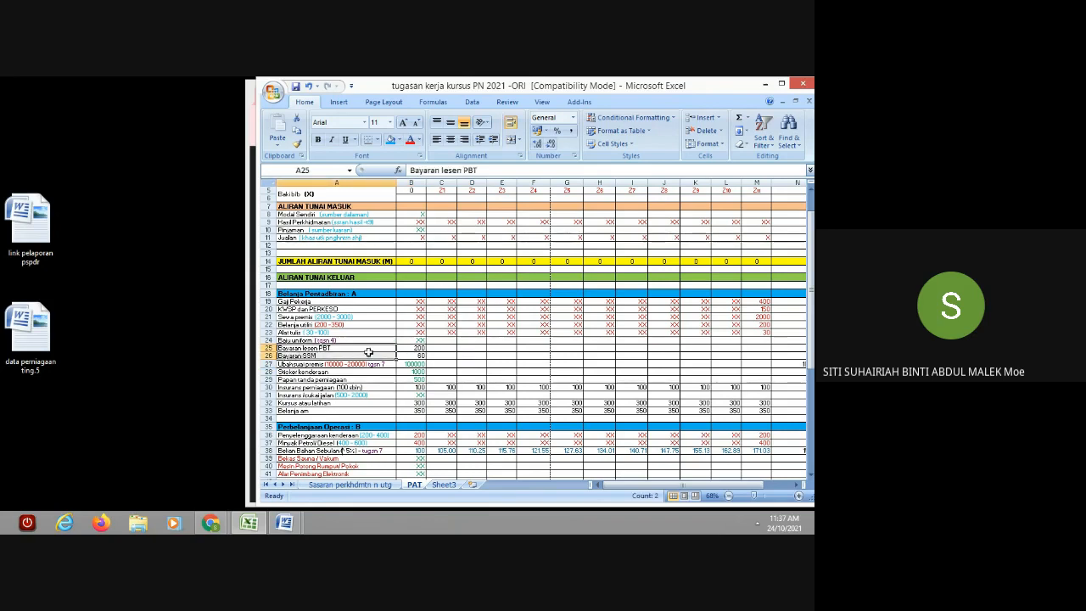
drag(404, 349, 406, 353)
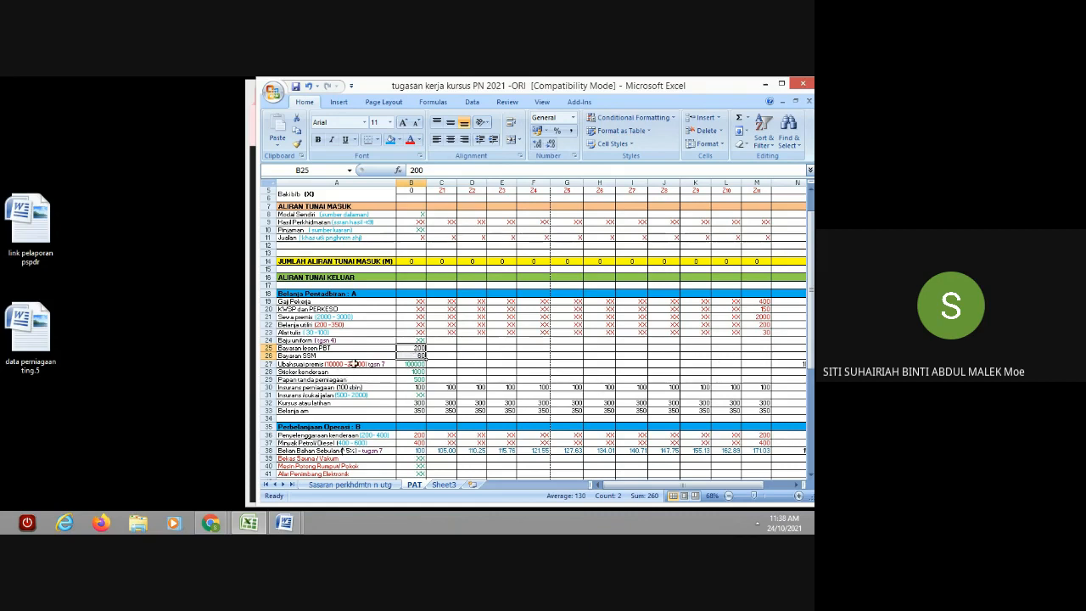
click(417, 365)
text(XXX)
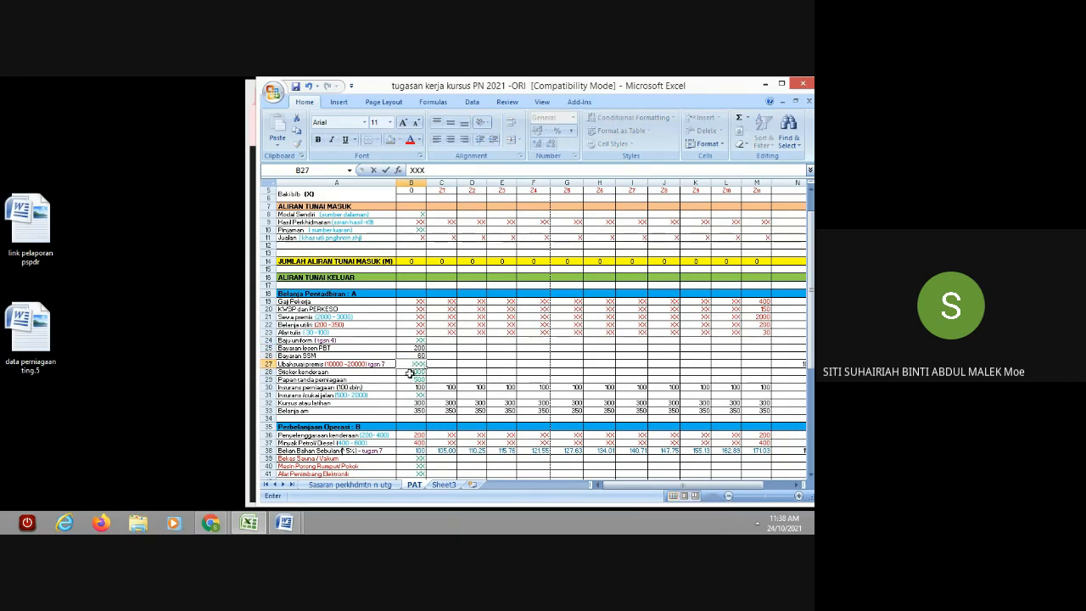
Step: Change the font colour of the Ogos amounts for Sticker kenderaan and Papan tanda perniagaan (B28:B29) to black
click(412, 372)
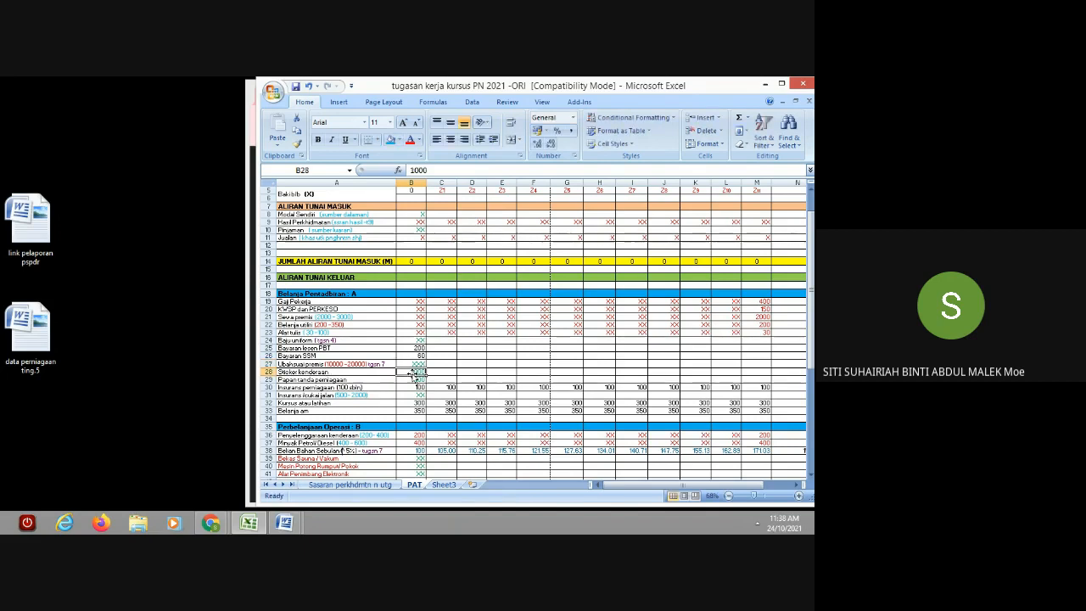
click(418, 140)
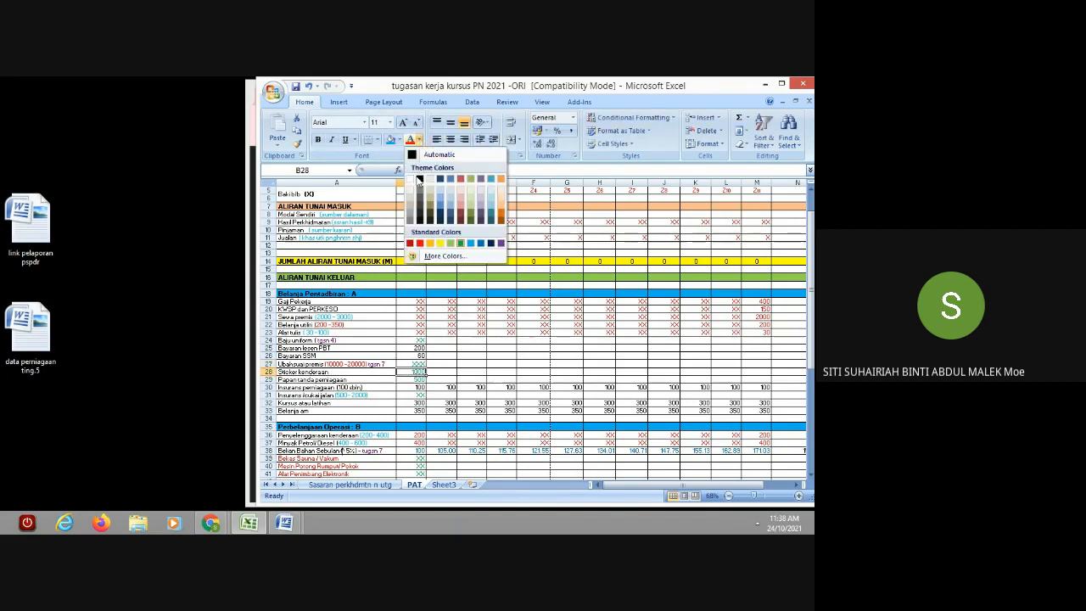
click(420, 181)
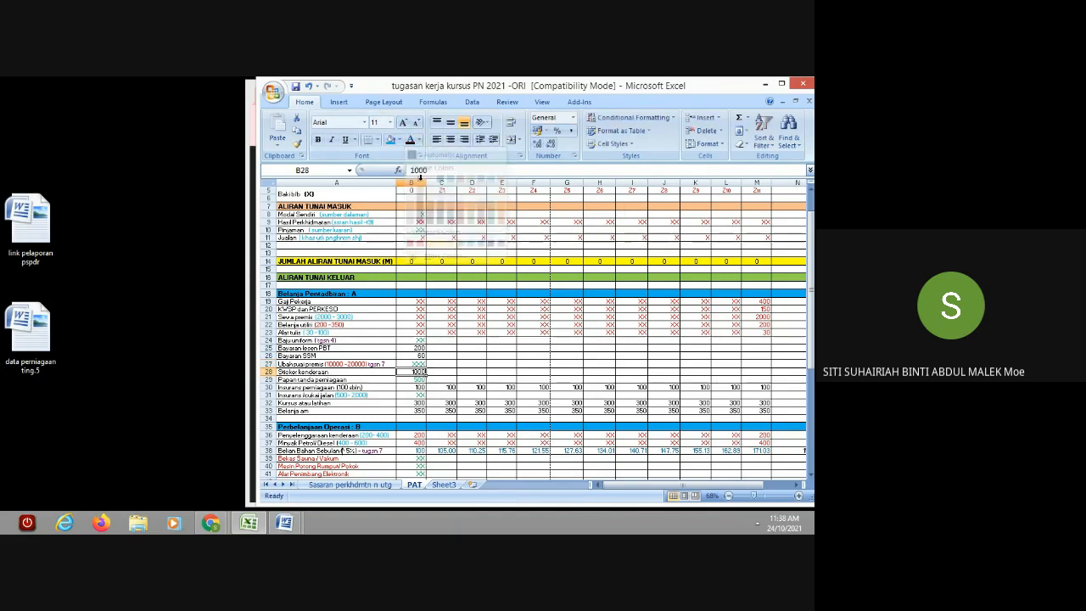
click(410, 379)
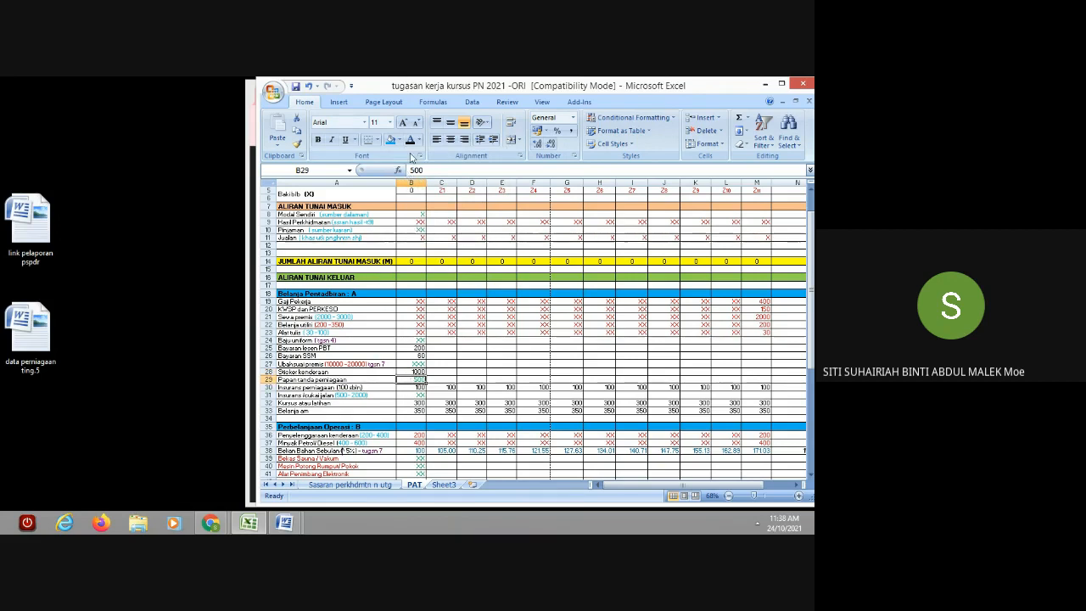
click(413, 144)
click(475, 364)
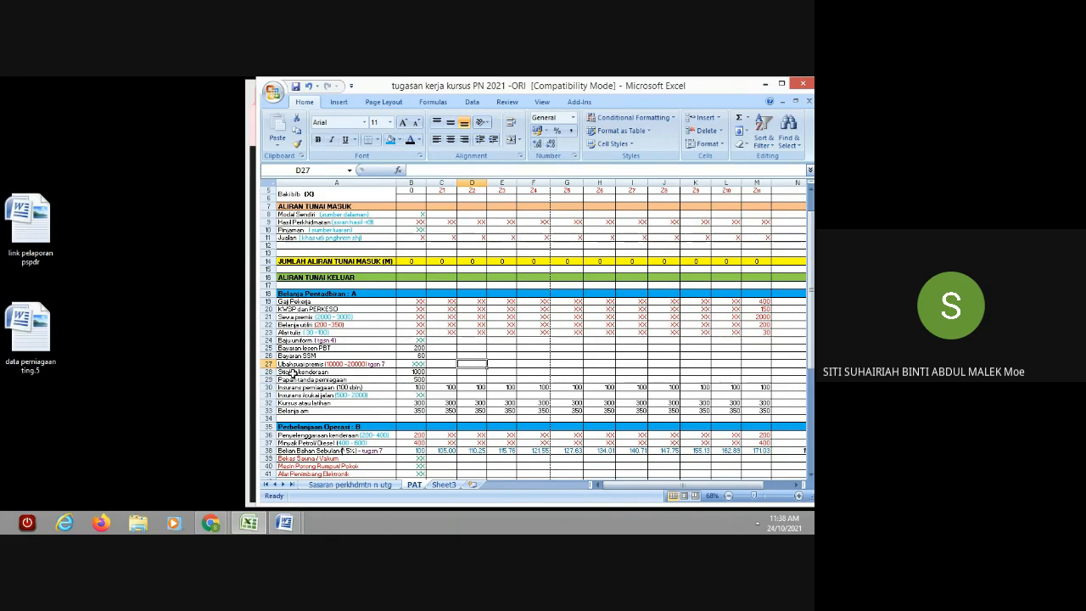
Step: Highlight the Sticker kenderaan and Papan tanda perniagaan entries (A28:B29), then the Insurans perniagaan row through Julai (A30:M30)
drag(297, 372, 408, 378)
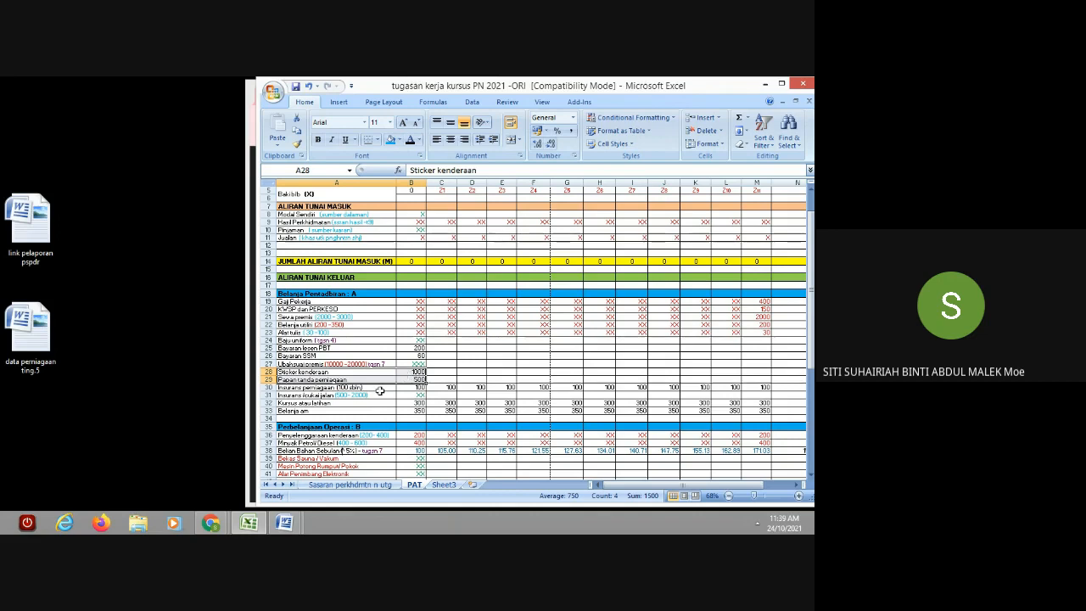
click(302, 387)
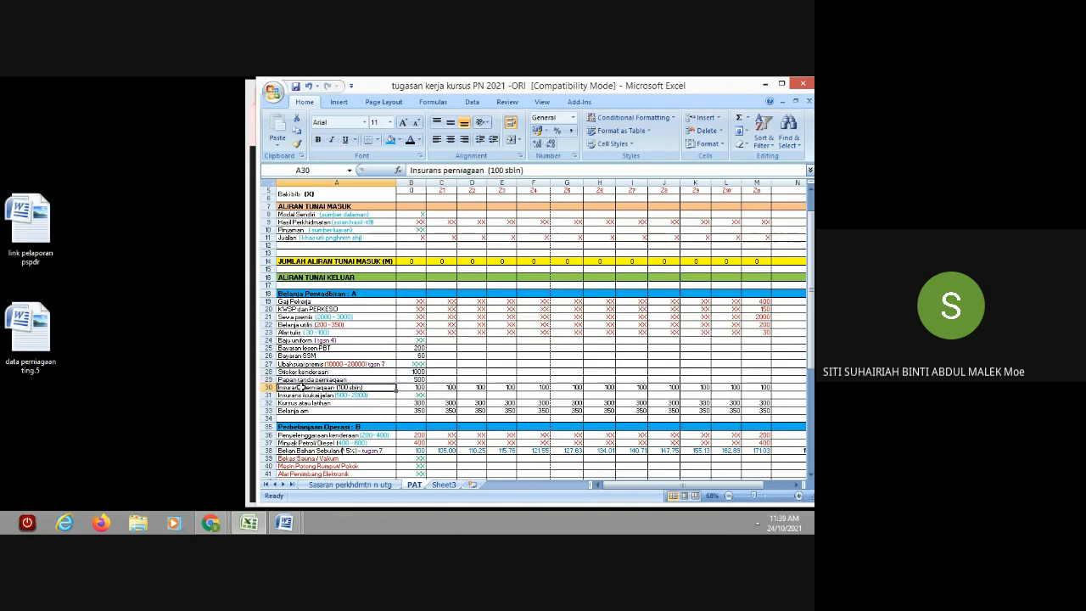
click(410, 387)
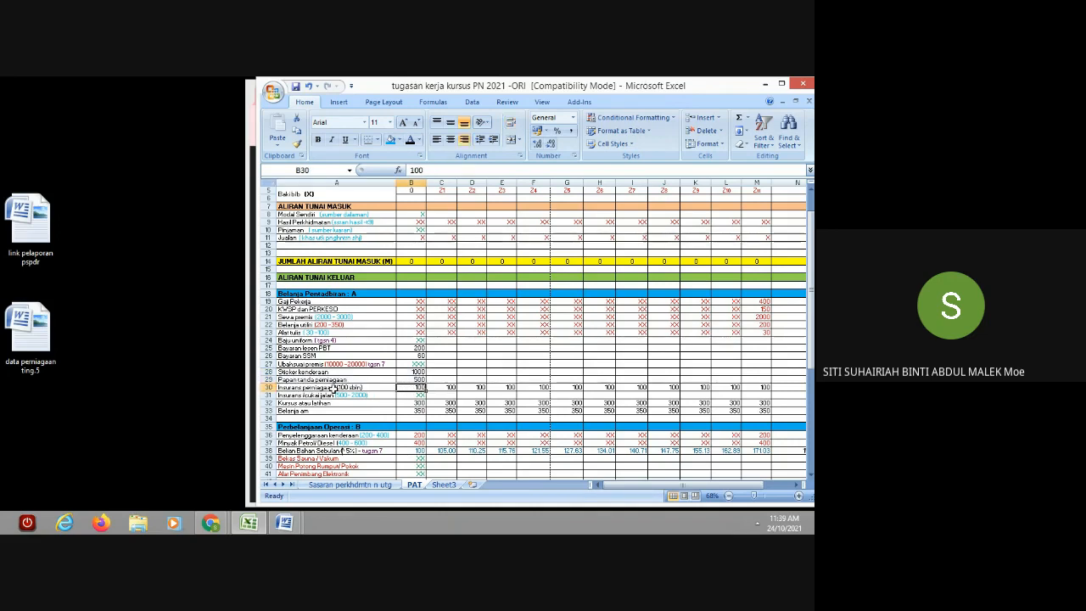
click(333, 388)
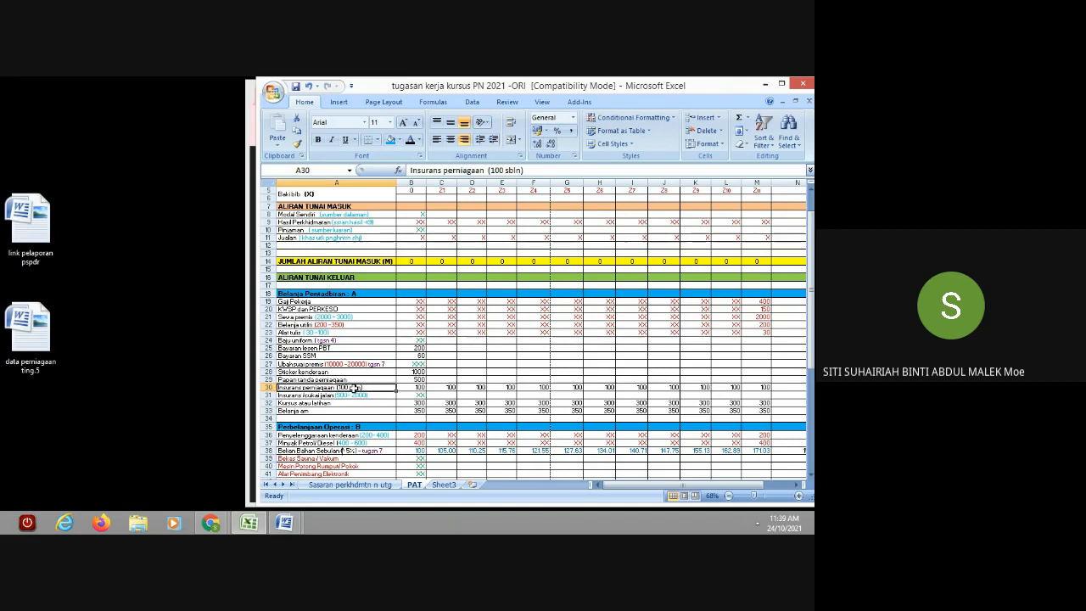
drag(374, 388, 754, 388)
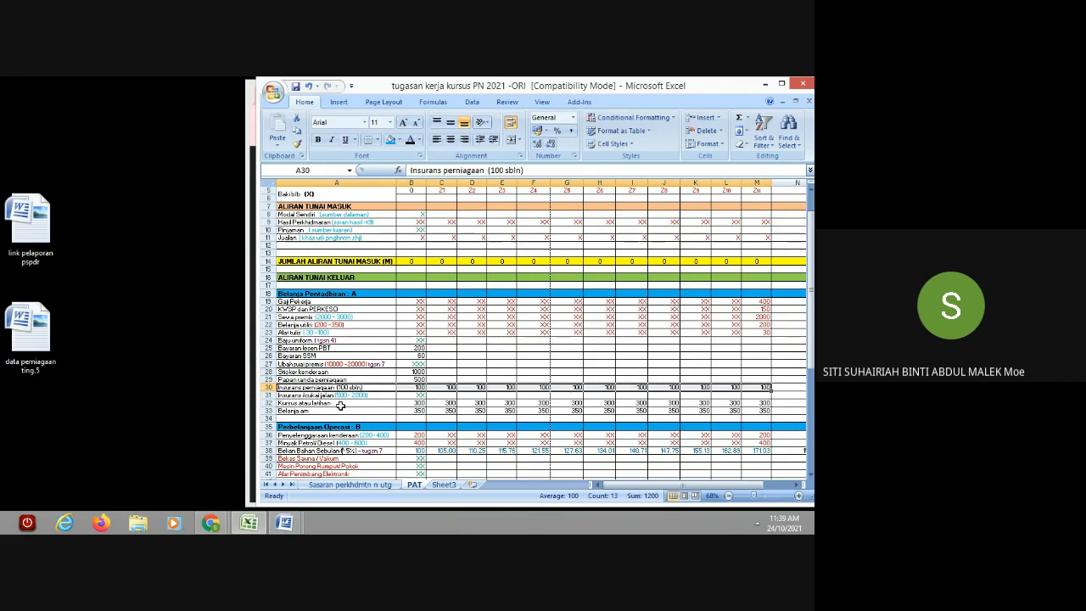
Step: Highlight the 500-2000 range in the Insurans/cukai jalan label (A31) and select its Ogos entry
double_click(286, 395)
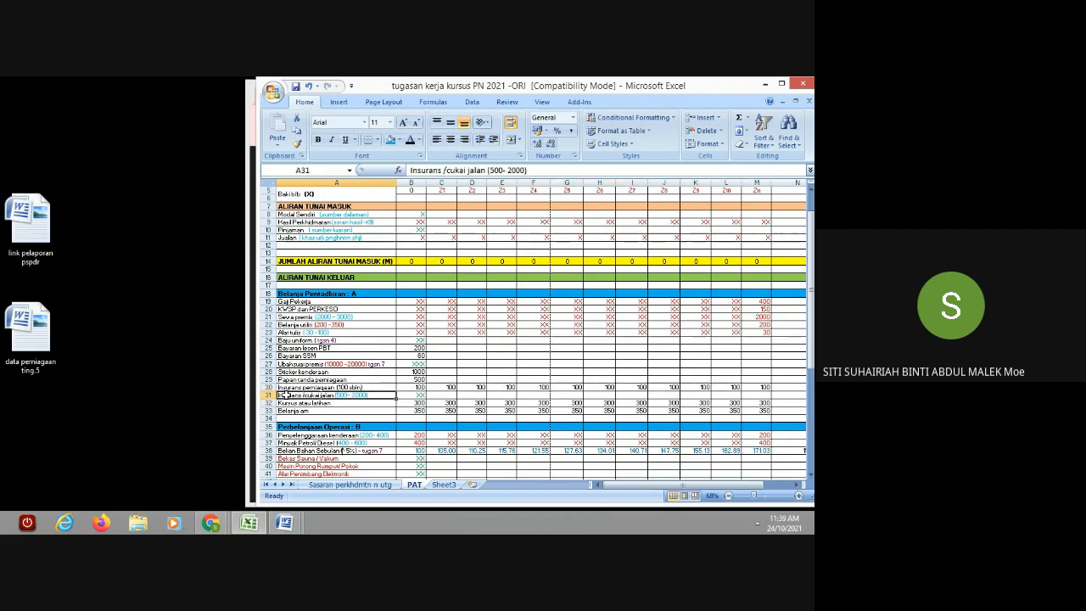
drag(280, 395, 377, 397)
click(381, 395)
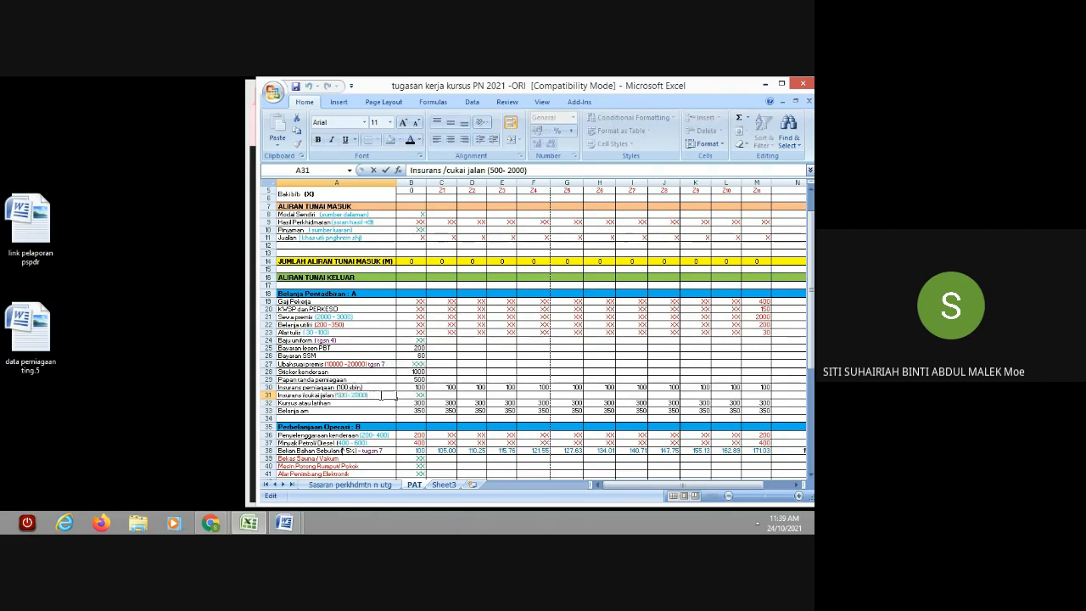
drag(378, 395, 332, 396)
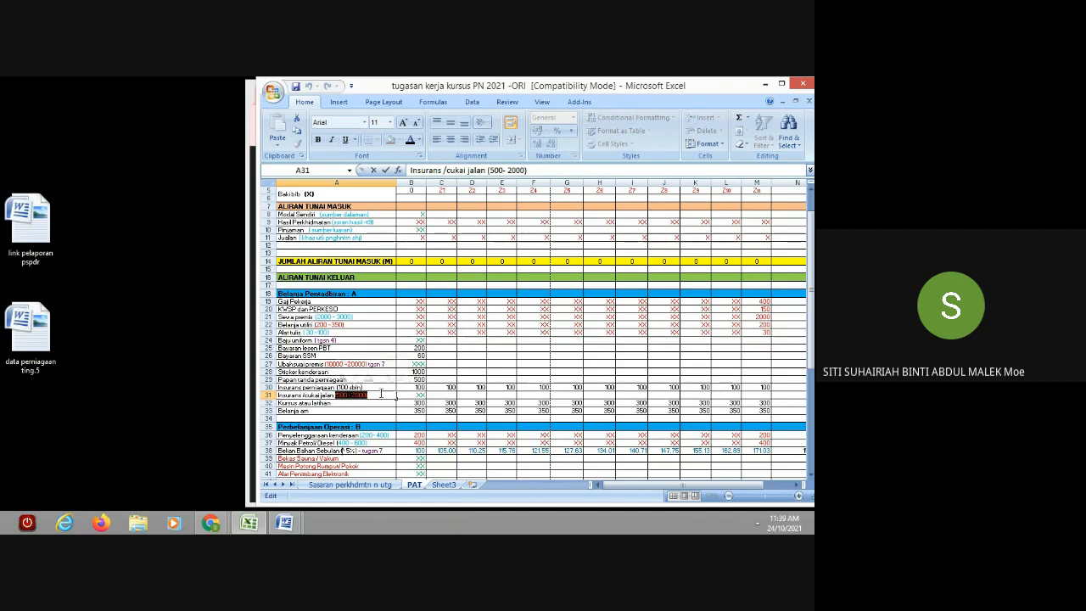
click(410, 395)
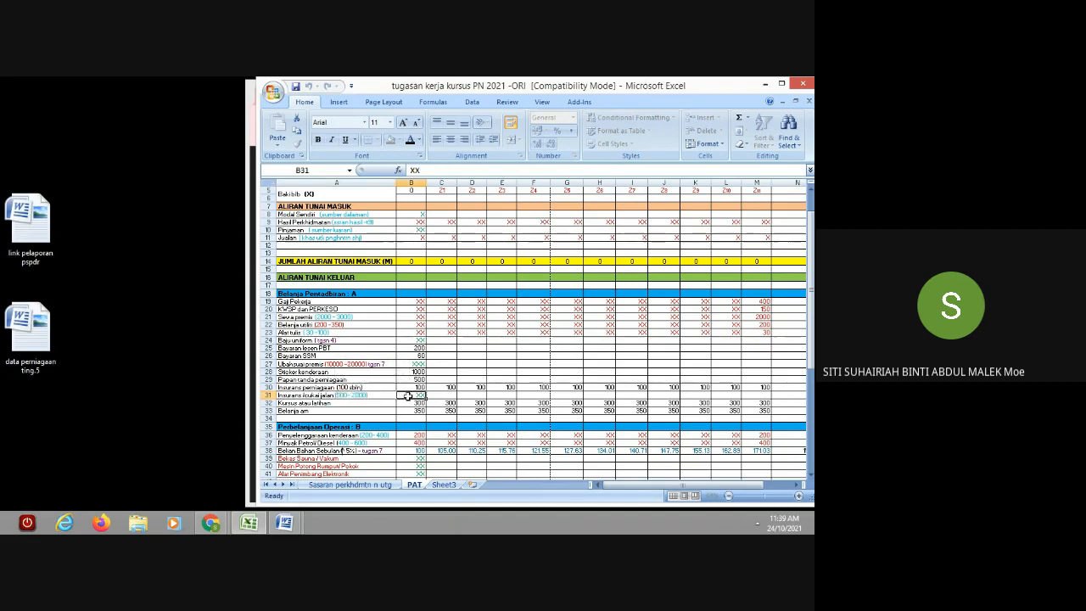
Step: Enter 500 and 1500 as example Ogos amounts for Insurans/cukai jalan (B31), and restore the XX placeholder
text(500)
double_click(418, 395)
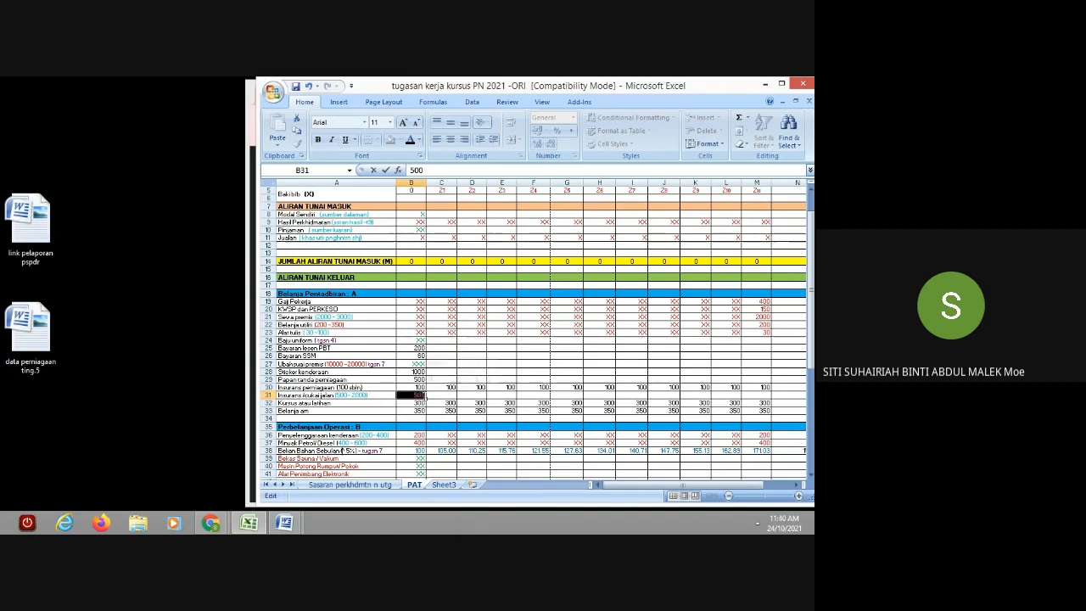
text(1500)
click(442, 402)
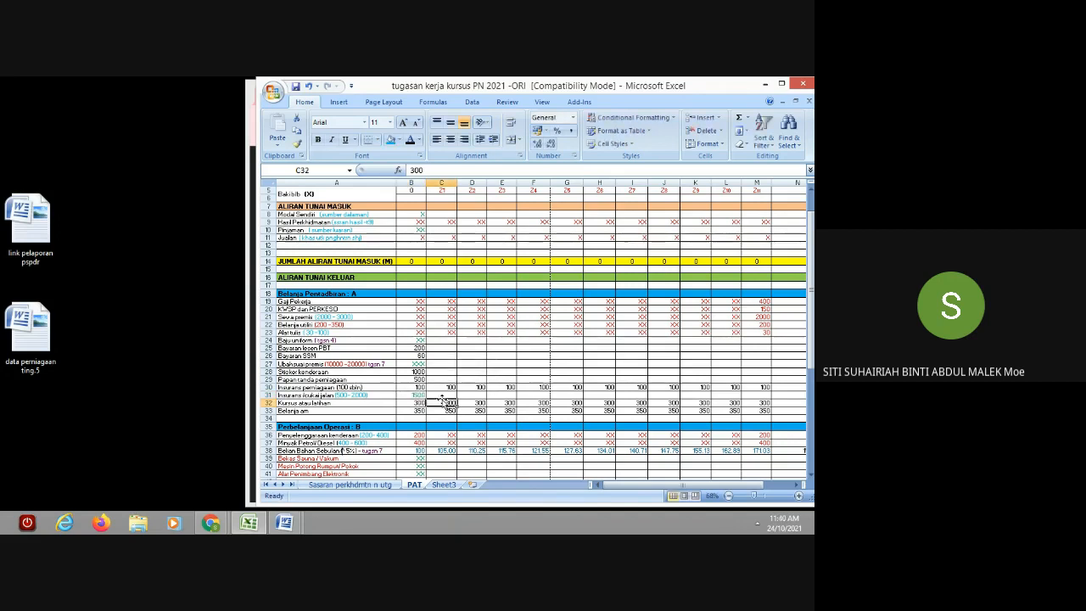
click(416, 394)
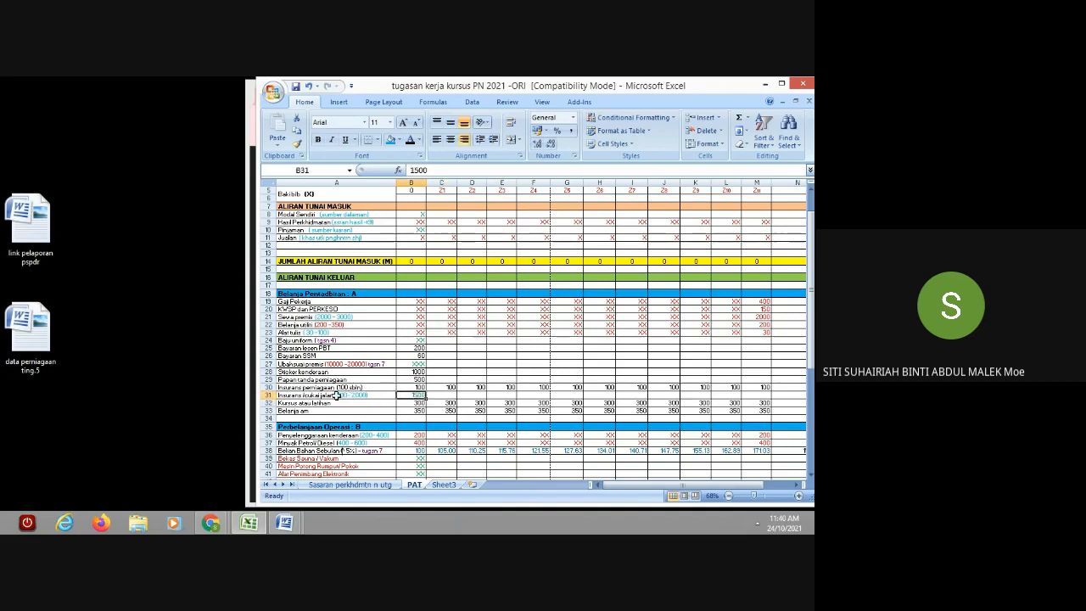
click(337, 395)
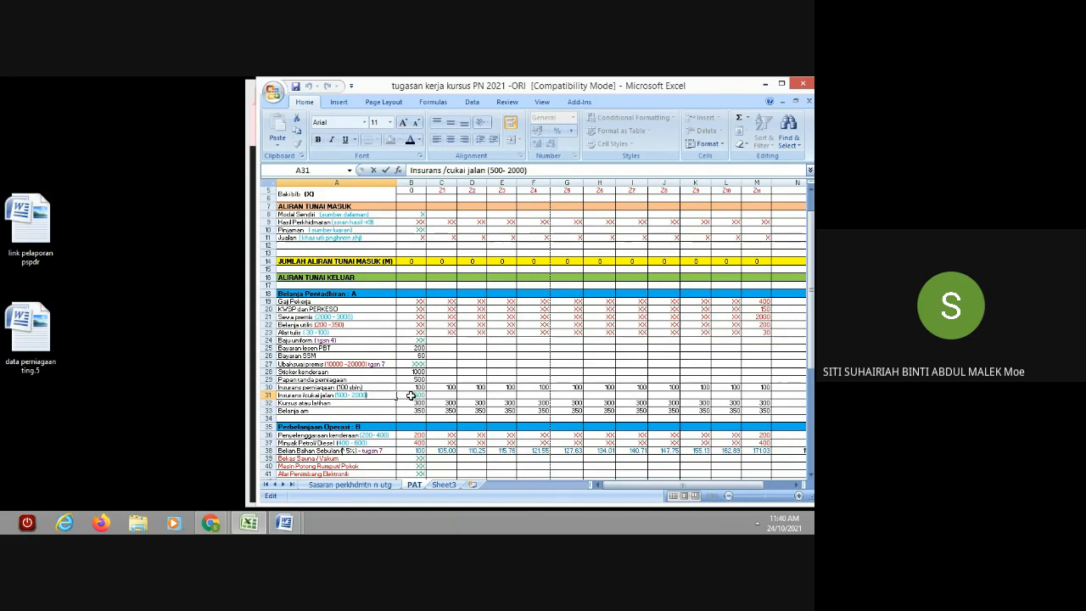
double_click(410, 395)
text(XX)
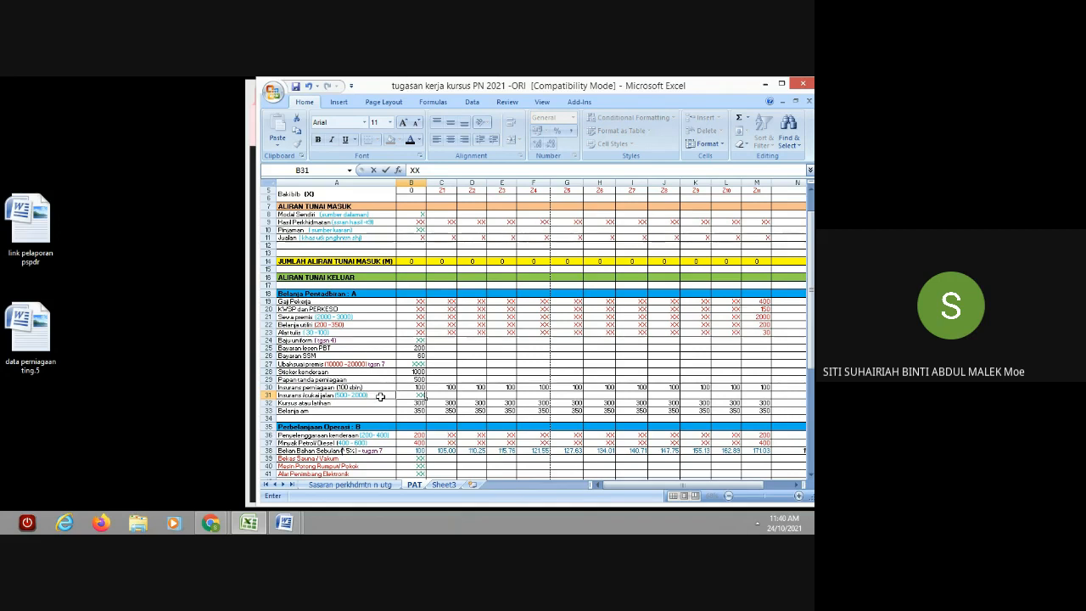
click(380, 398)
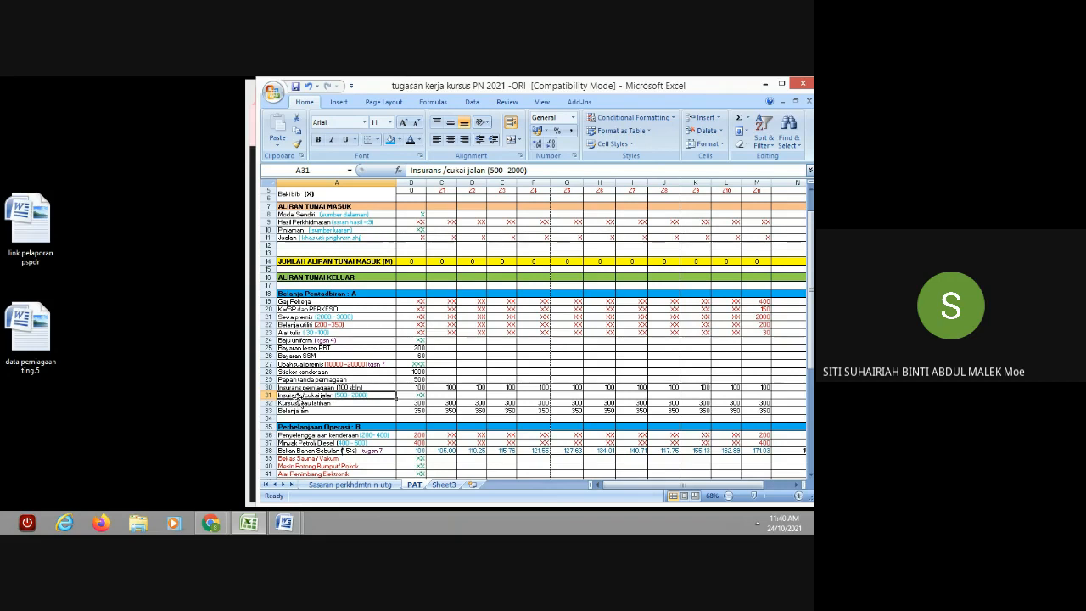
Step: Append (V + M) to the Insurans/cukai jalan label (A31) and highlight the added text
double_click(383, 394)
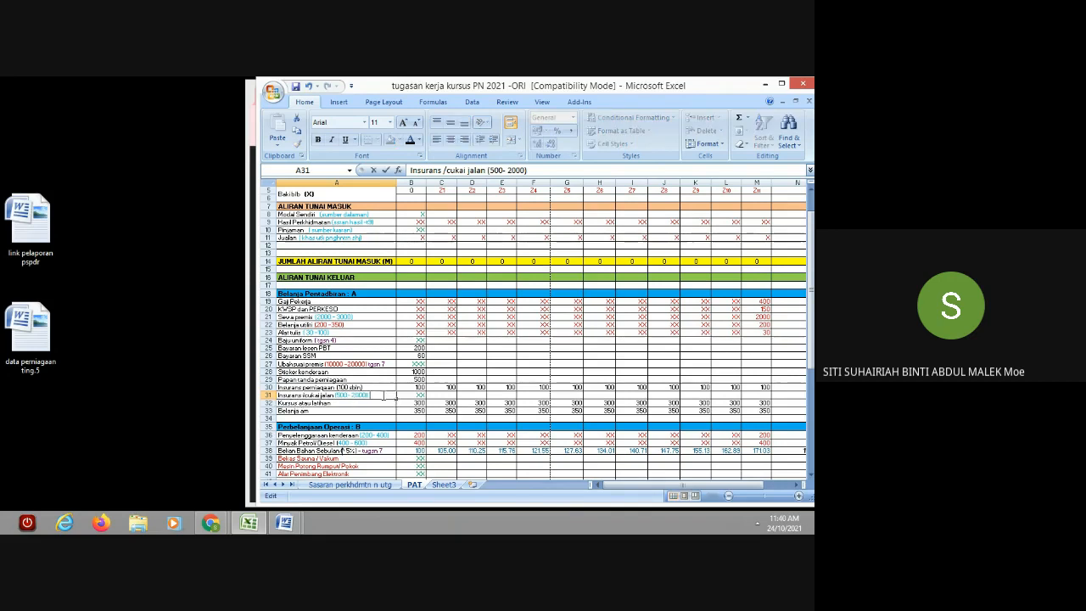
text((V + M))
drag(394, 396, 366, 395)
drag(812, 276, 812, 297)
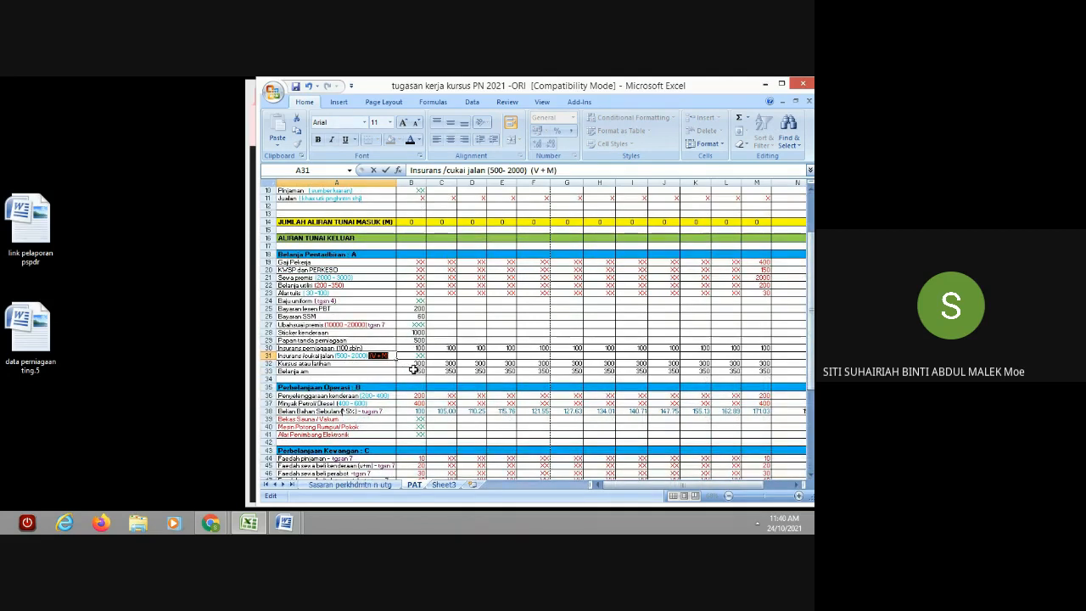
Step: Highlight the Kursus atau latihan and Belanja am amounts from the month after Ogos through Julai (C32:M33)
click(410, 363)
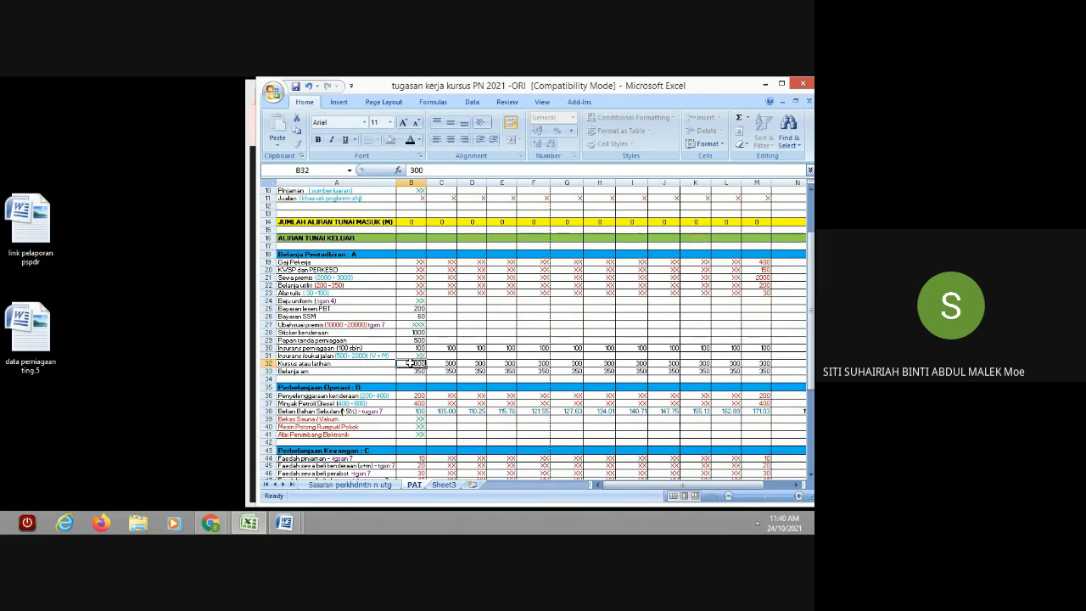
drag(410, 363, 763, 373)
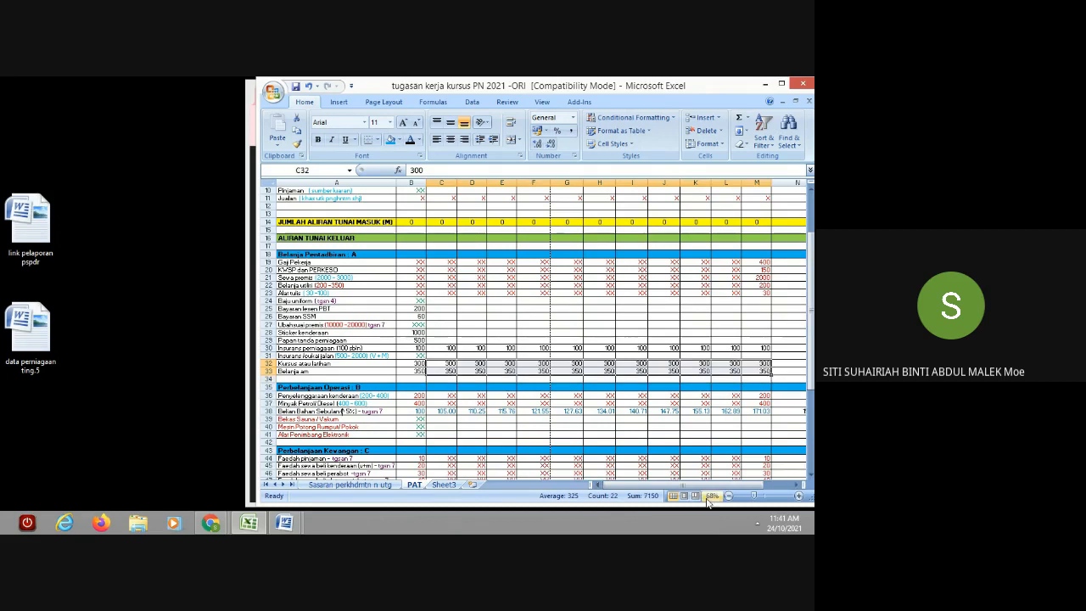
drag(721, 490, 632, 494)
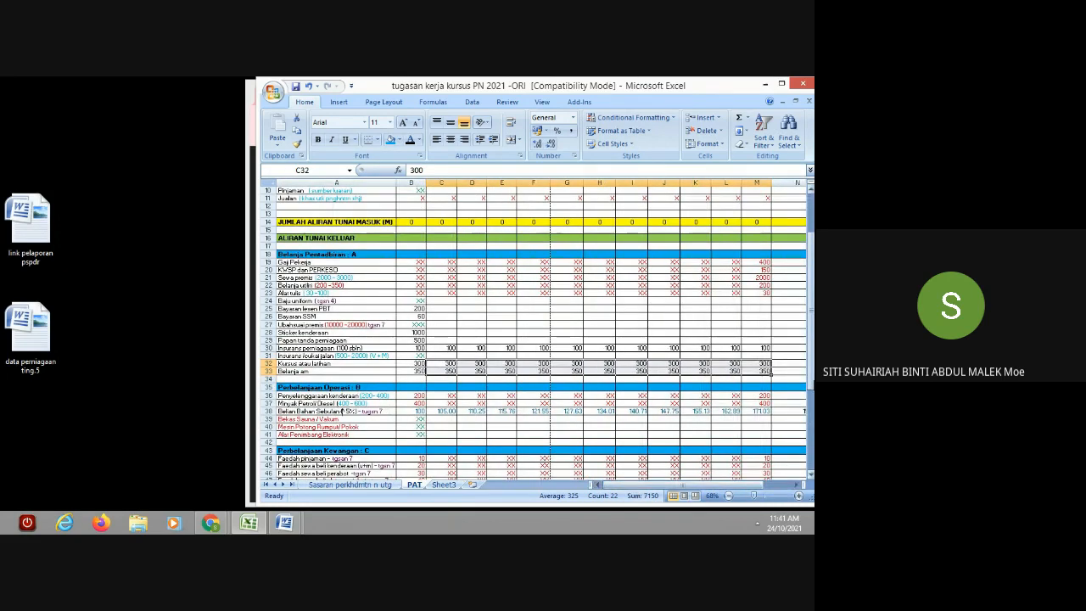
Step: Replace the Ogos amount for Penyelenggaraan kenderaan (B36) with XX
drag(810, 337, 810, 340)
drag(812, 369, 812, 372)
click(417, 325)
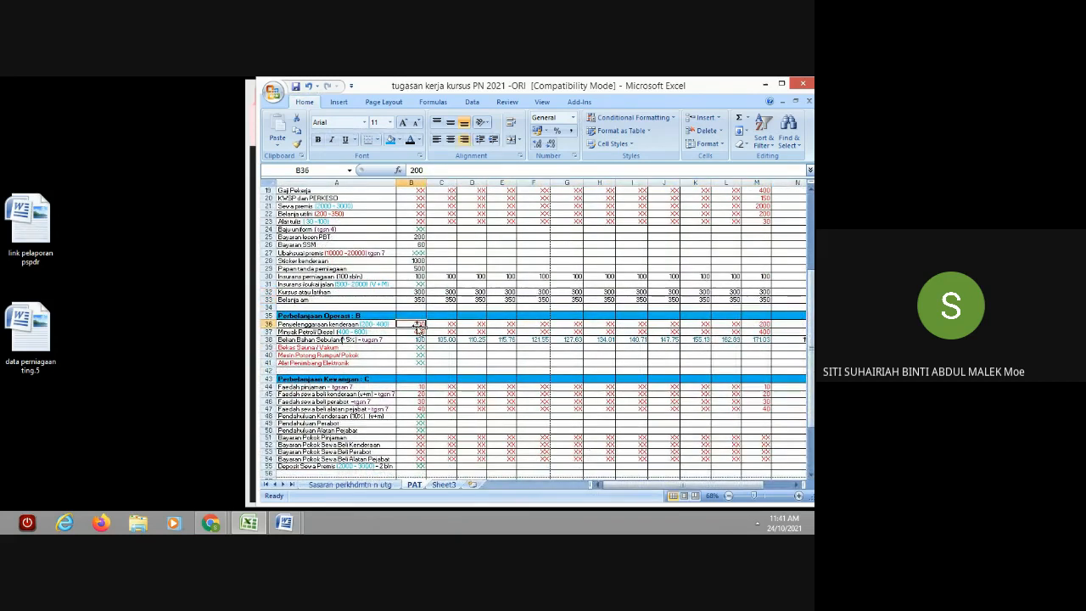
text(XX)
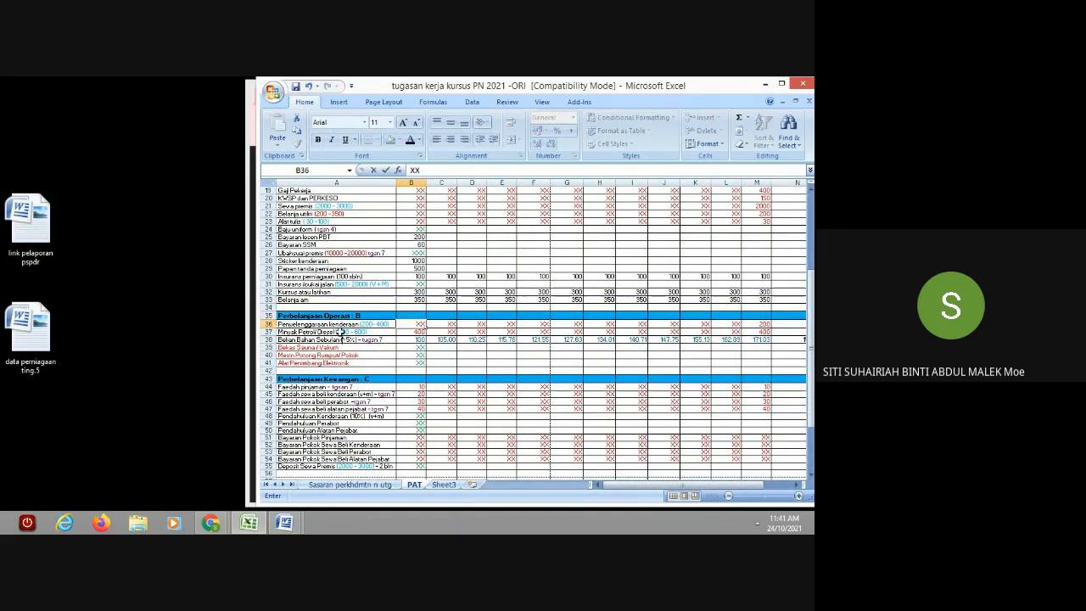
Step: Highlight the 200-400 range in the Penyelenggaraan kenderaan label (A36) and select its Ogos entry
double_click(393, 325)
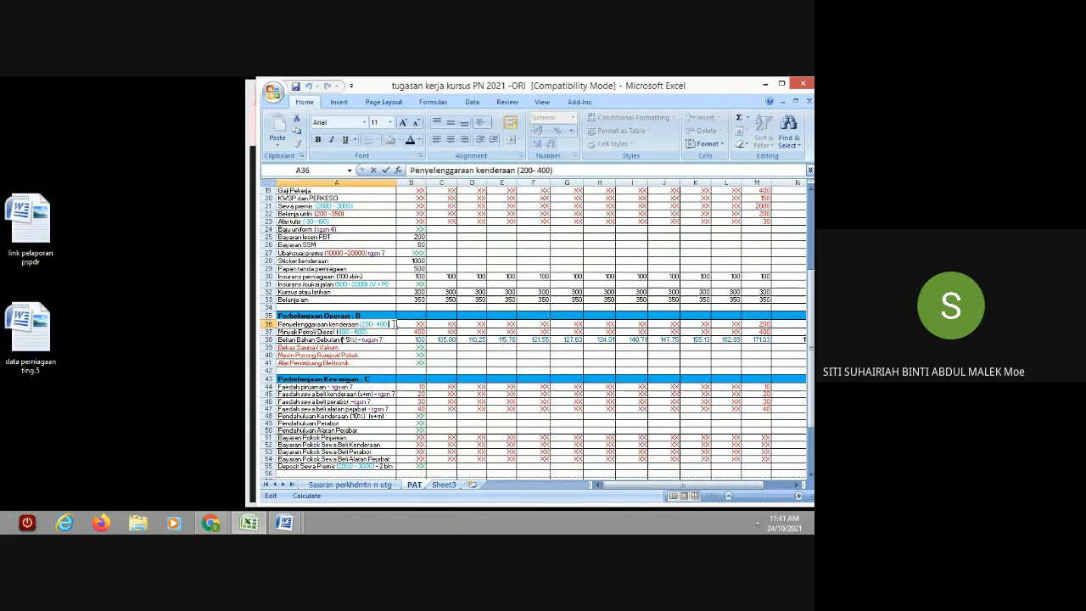
key(shift+Left)
key(shift+Left)
key(shift+Left)
key(shift+Left)
key(shift+Left)
key(shift+Left)
key(shift+Left)
key(shift+Left)
key(shift+Left)
key(shift+Left)
key(shift+Left)
key(shift+Left)
key(shift+Left)
click(419, 324)
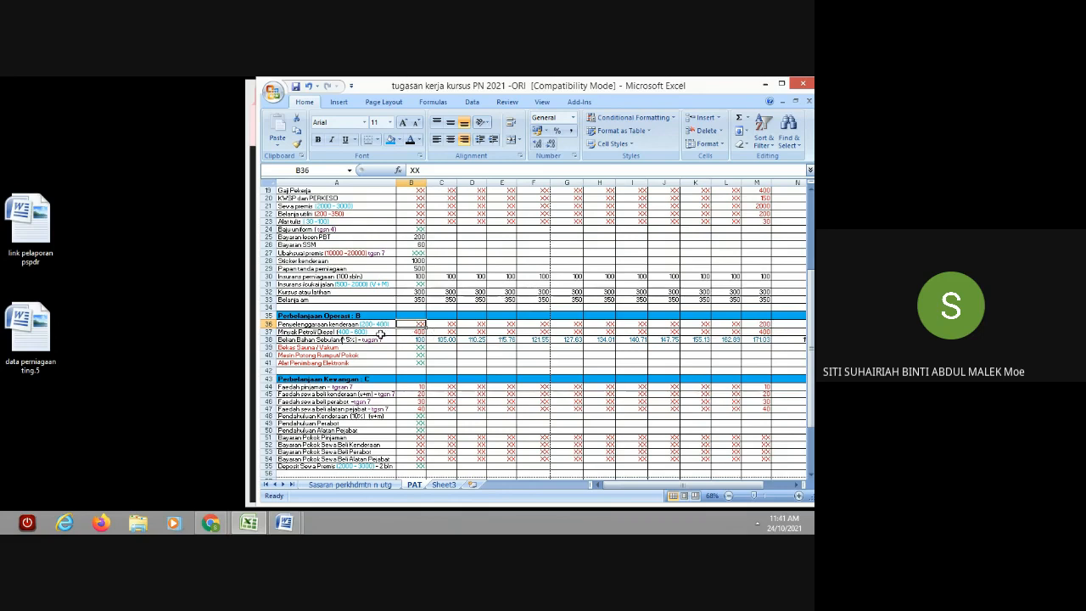
Step: Highlight the 400-600 range in the Minyak Petrol/Diesel label (A37) and open its Ogos amount for editing, leaving it as is
click(374, 362)
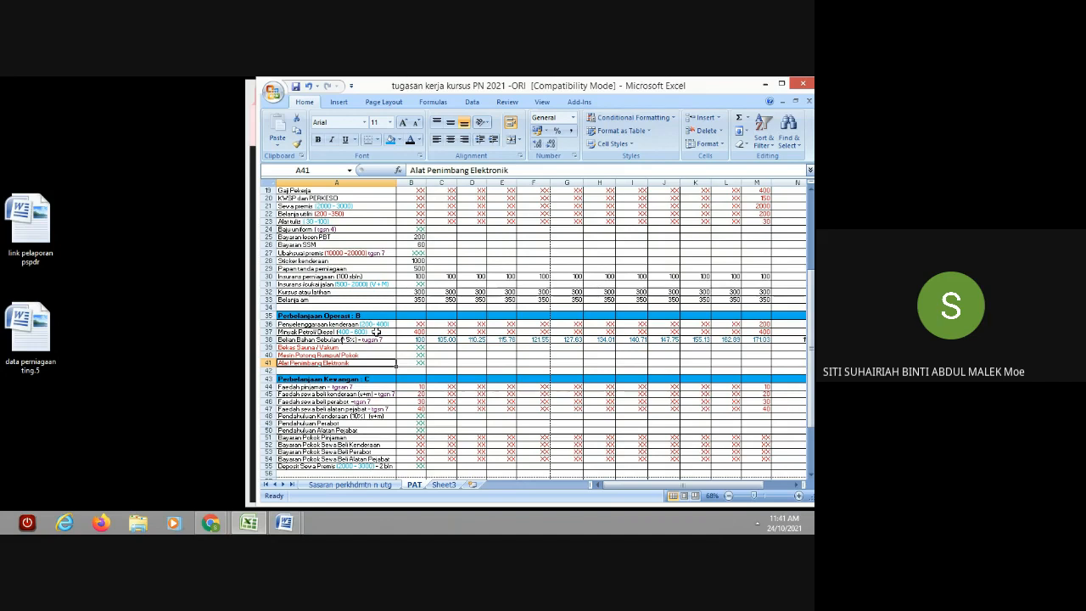
double_click(376, 332)
drag(365, 332, 337, 332)
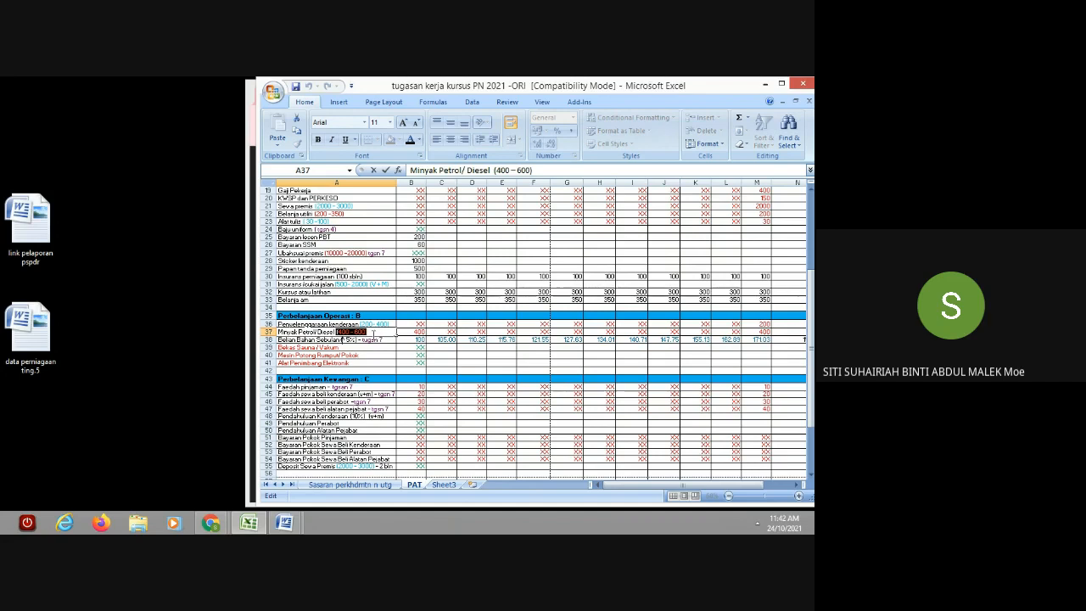
click(373, 331)
drag(373, 332, 350, 332)
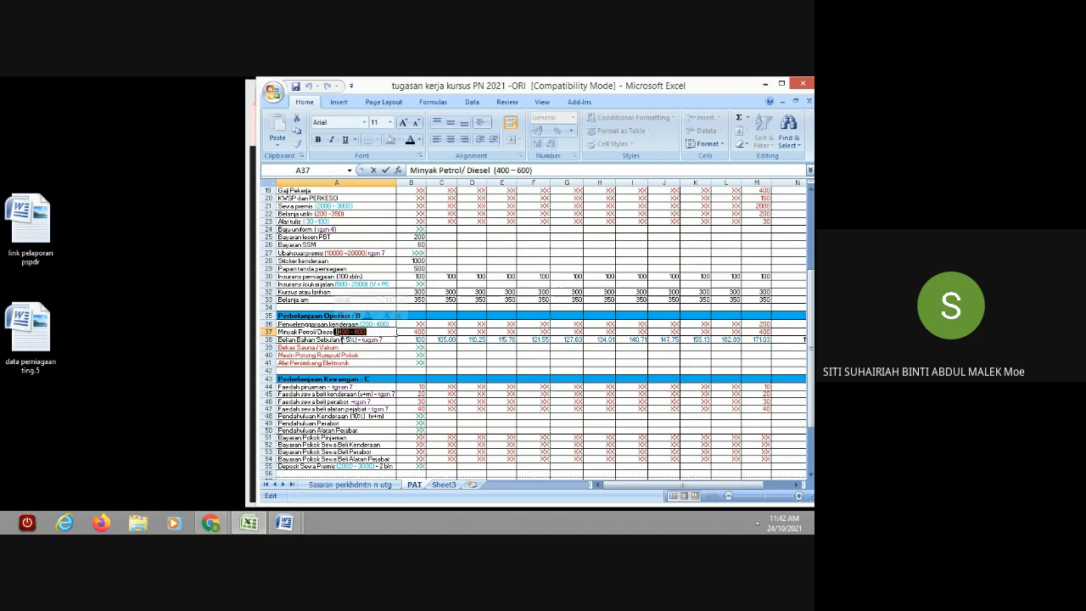
click(413, 332)
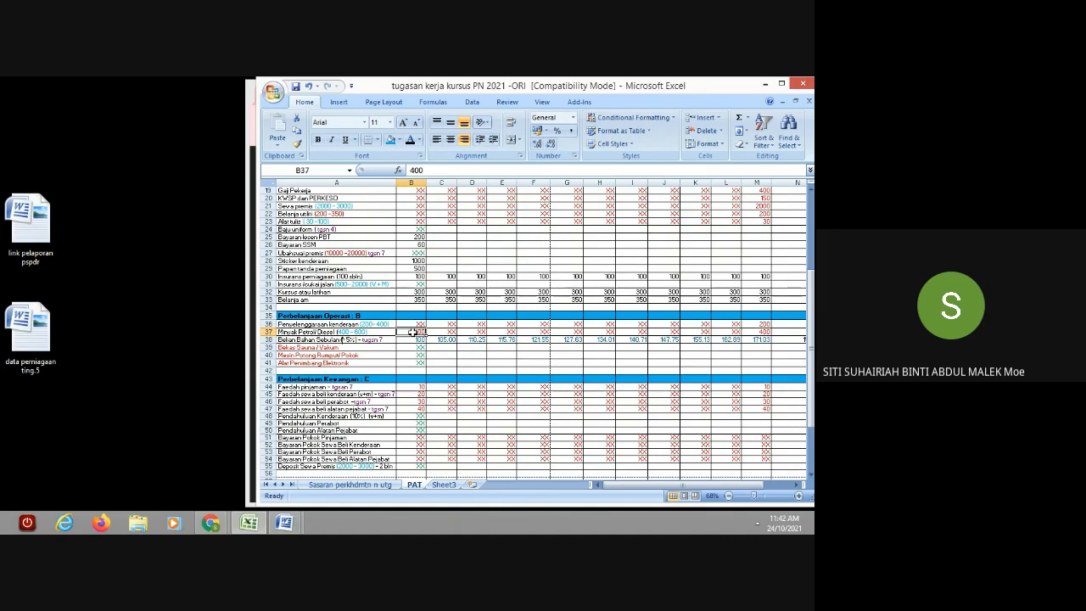
double_click(413, 332)
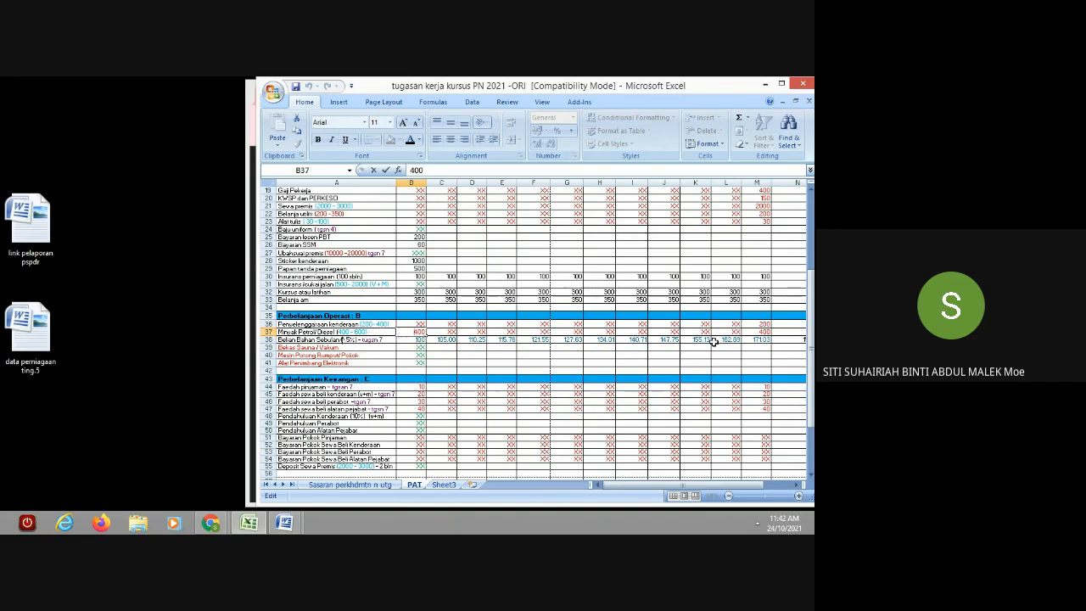
key(Return)
key(Return)
key(Return)
key(Return)
Step: Set the Ogos amount for Belian Bahan Sebulan (B38) to 500
click(415, 339)
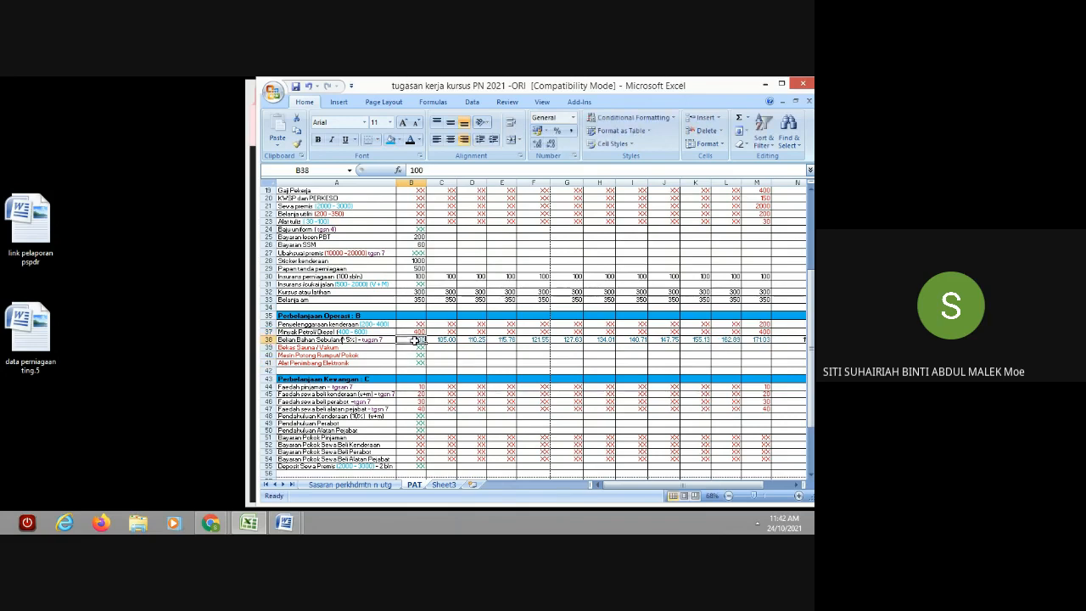
text(500)
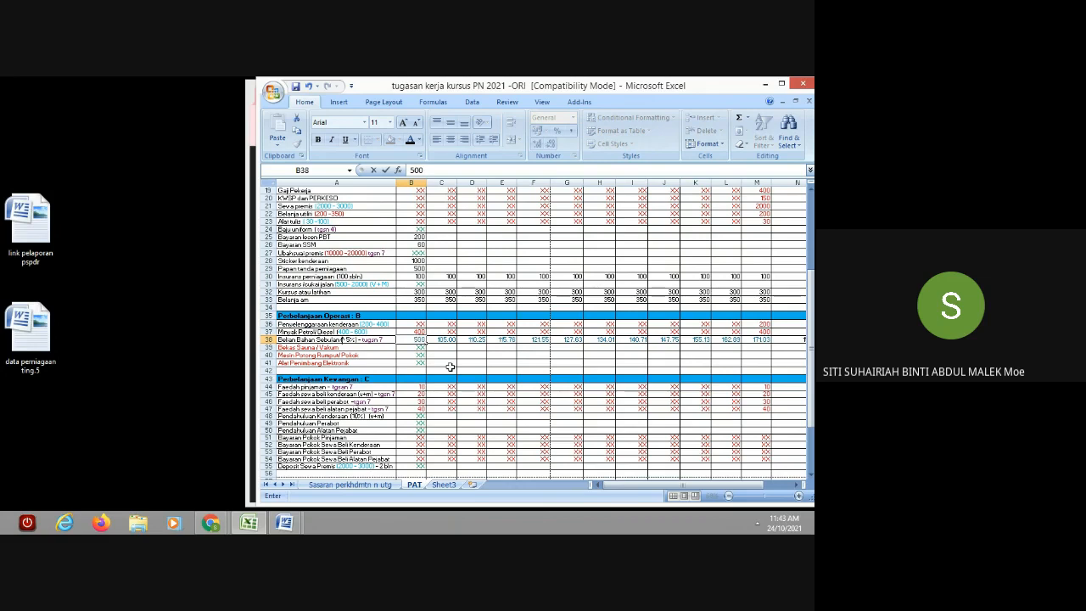
click(442, 362)
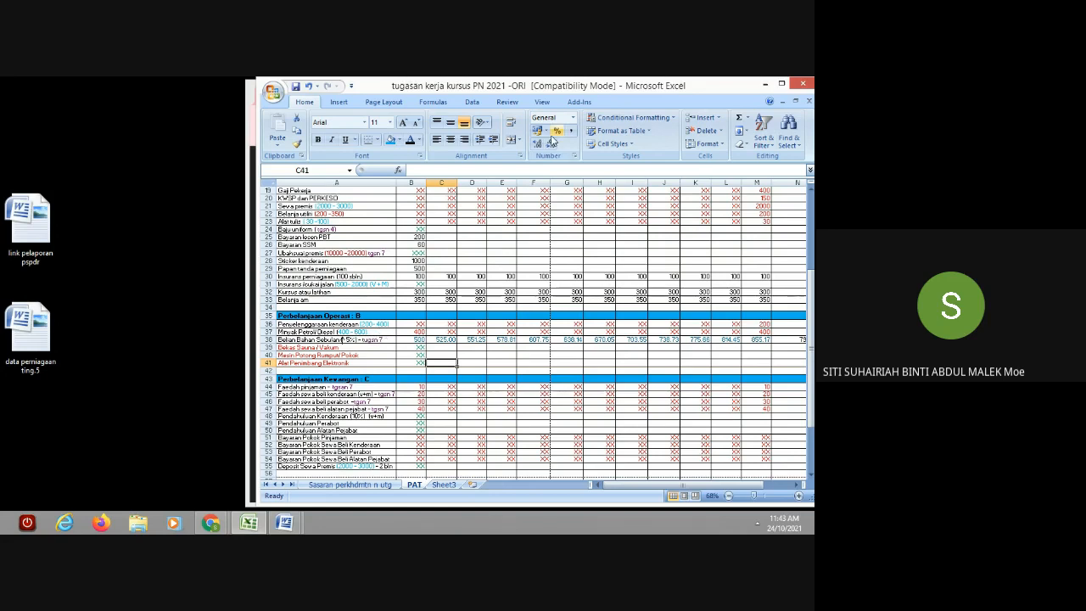
Step: Zoom the PAT sheet to 100% and bring the Perbelanjaan Operasi and Perbelanjaan Kewangan sections into view
click(541, 102)
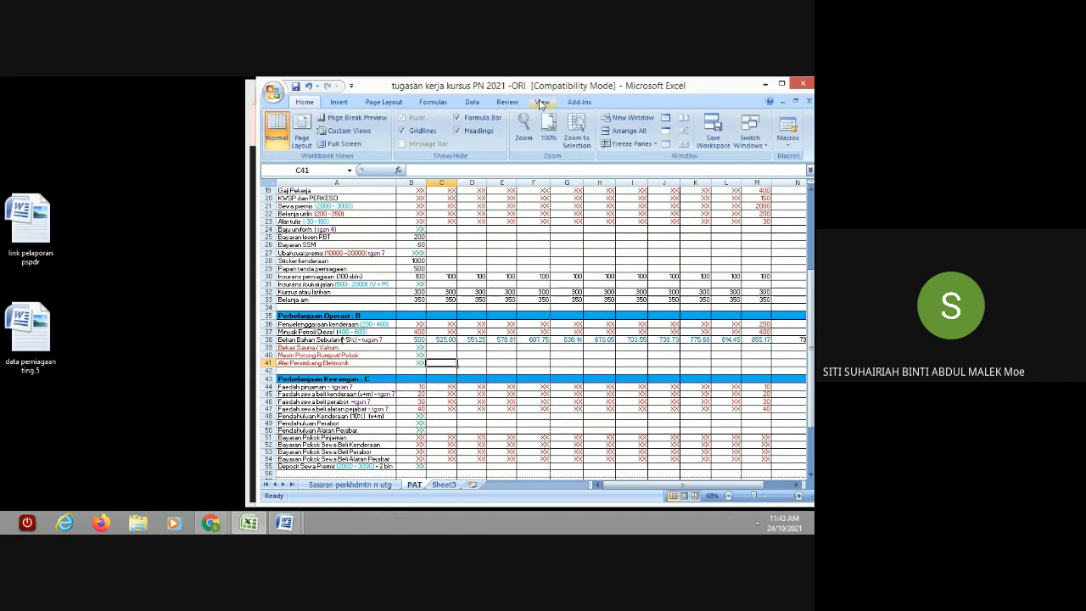
click(549, 129)
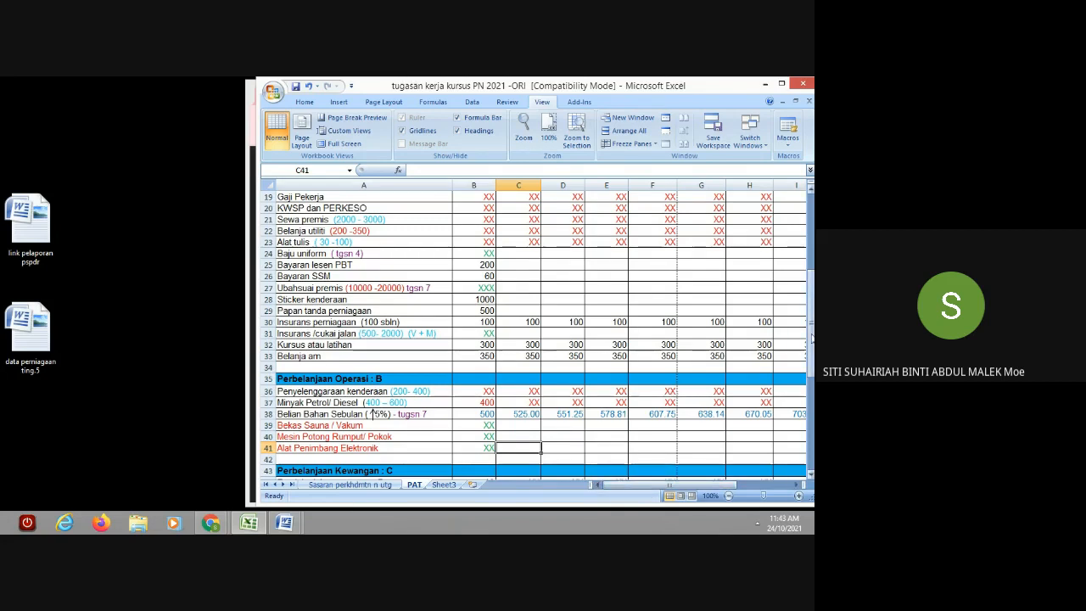
drag(811, 335, 799, 391)
key(super+c)
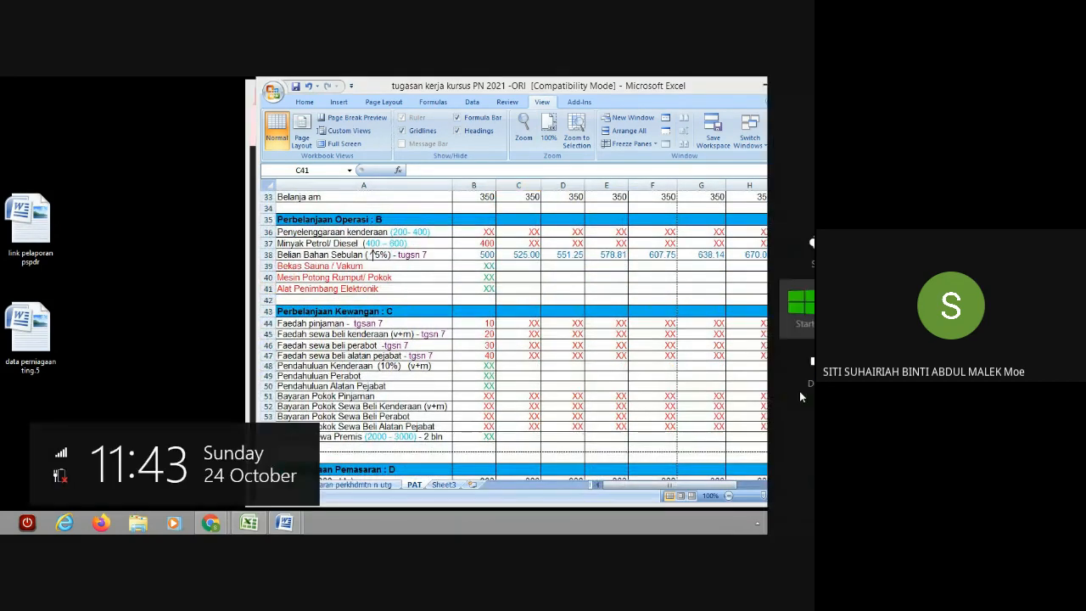
click(344, 231)
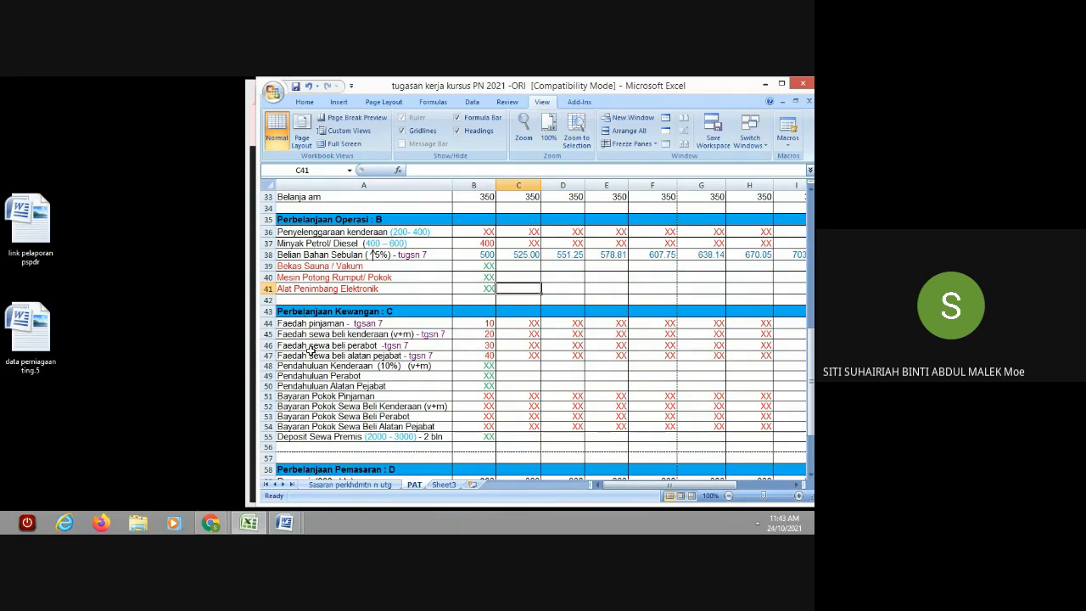
Step: Examine the Perbelanjaan Kewangan section across the months and select the Ogos entries for Pendahuluan Kenderaan and Pendahuluan Perabot (B48, B49)
drag(811, 373, 810, 399)
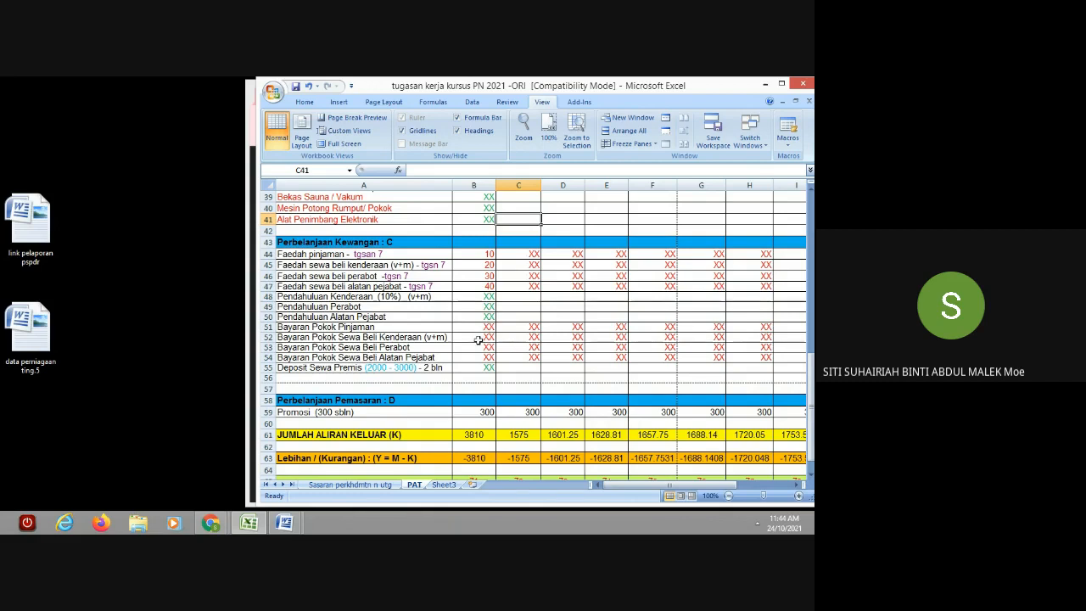
drag(623, 487, 635, 489)
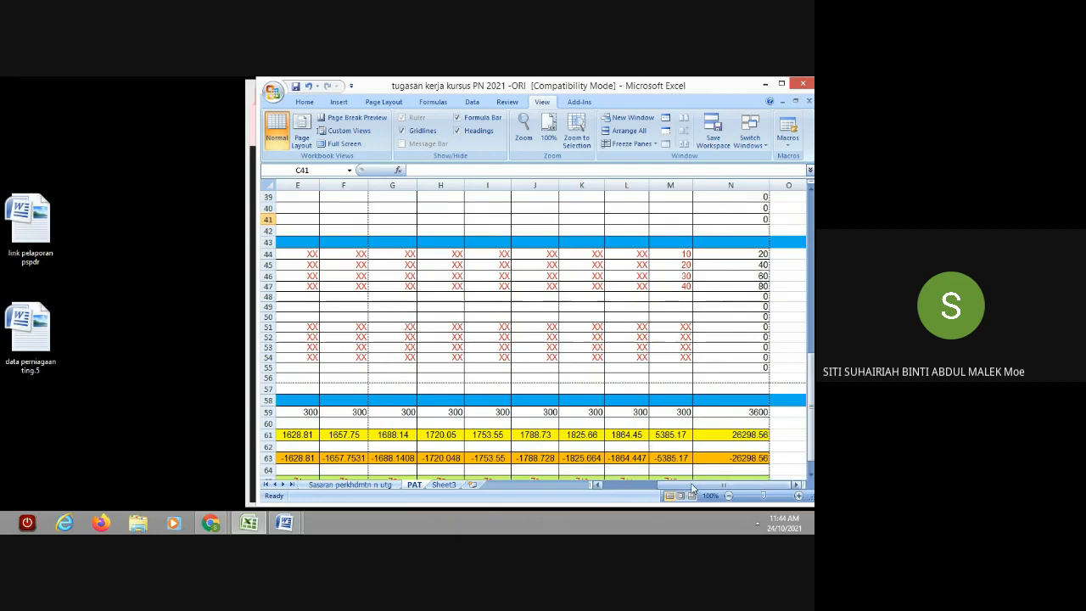
drag(685, 487, 608, 489)
key(super+c)
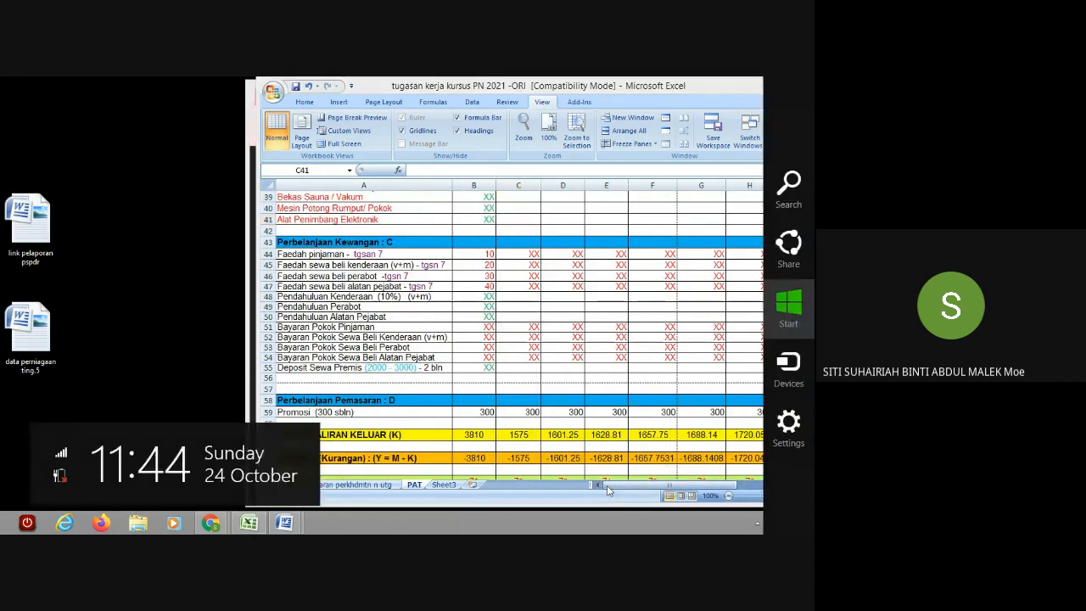
click(483, 297)
click(484, 297)
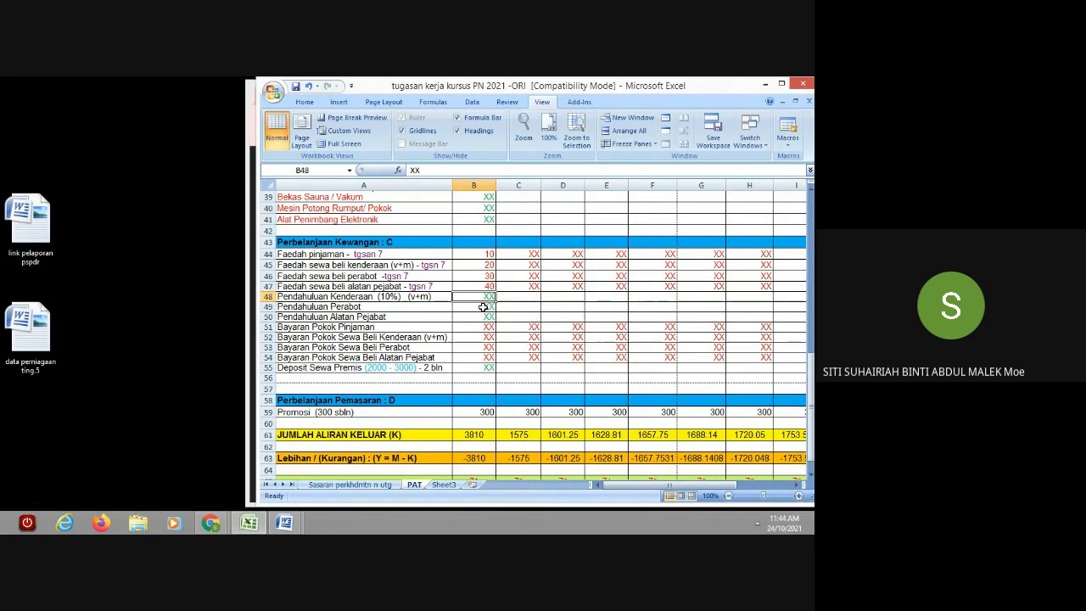
click(483, 306)
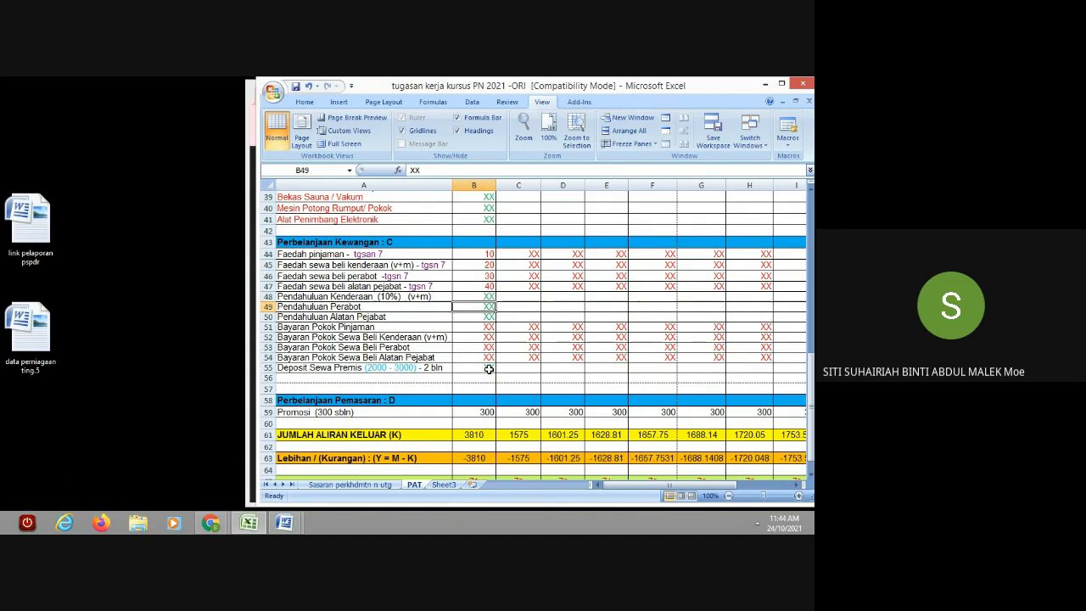
Step: Highlight the words Deposit Sewa Premis in the label in A55
double_click(414, 372)
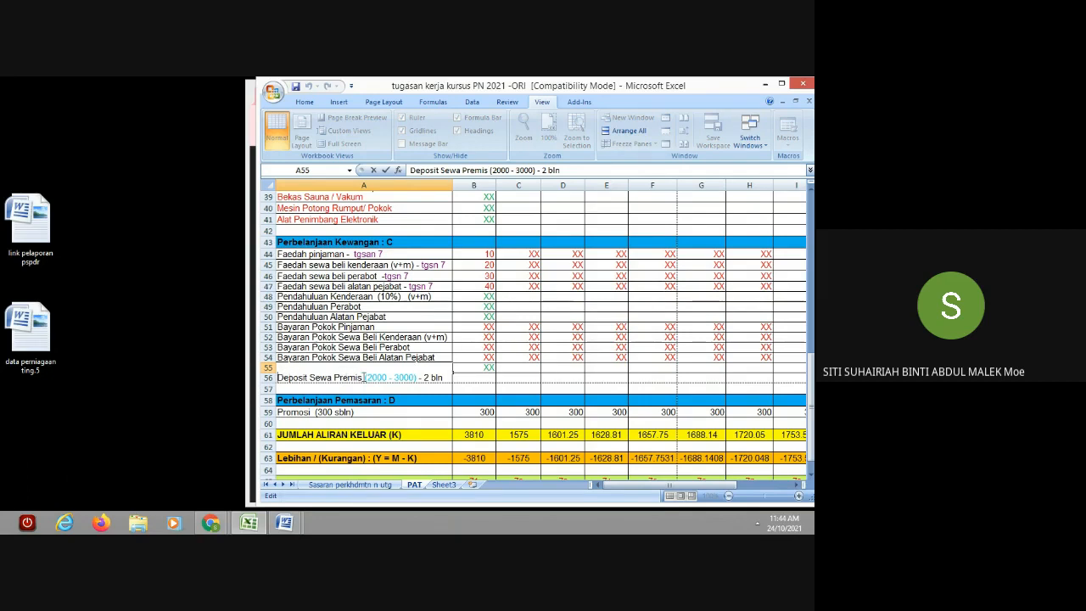
drag(363, 377, 257, 370)
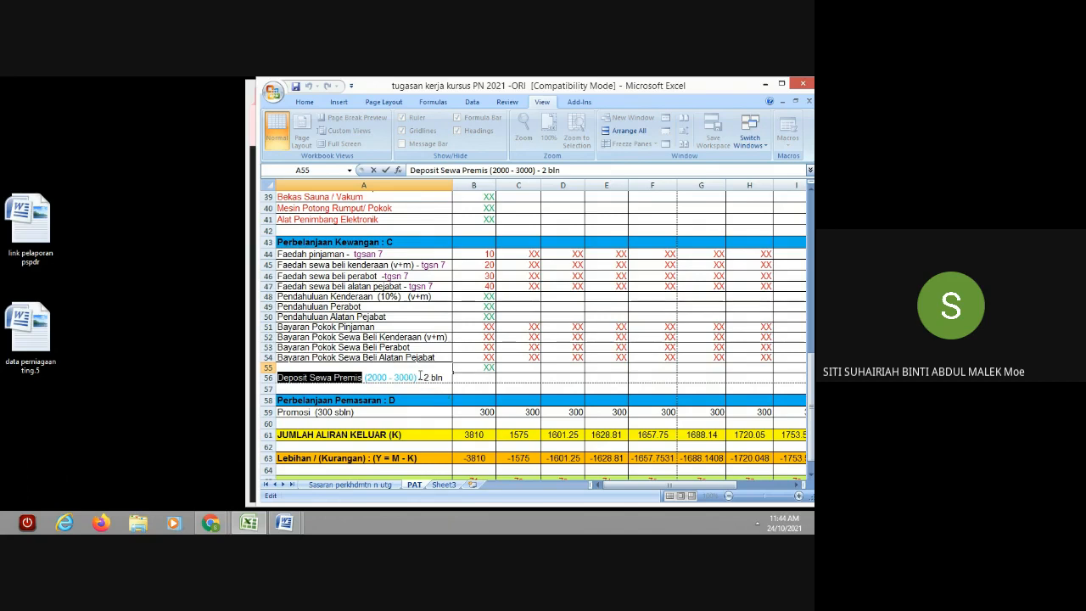
click(416, 375)
Step: Switch to the tugasan 7 Word document and highlight the monthly Sewa Premis amount under Perbelanjaan Bulanan
click(285, 522)
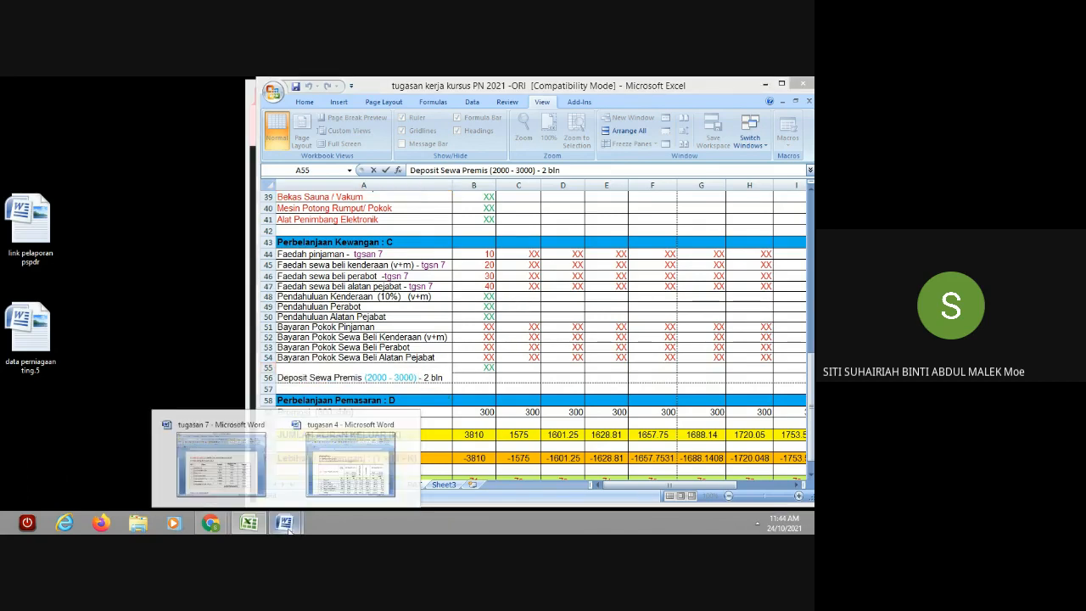
click(350, 465)
mouse_move(287, 521)
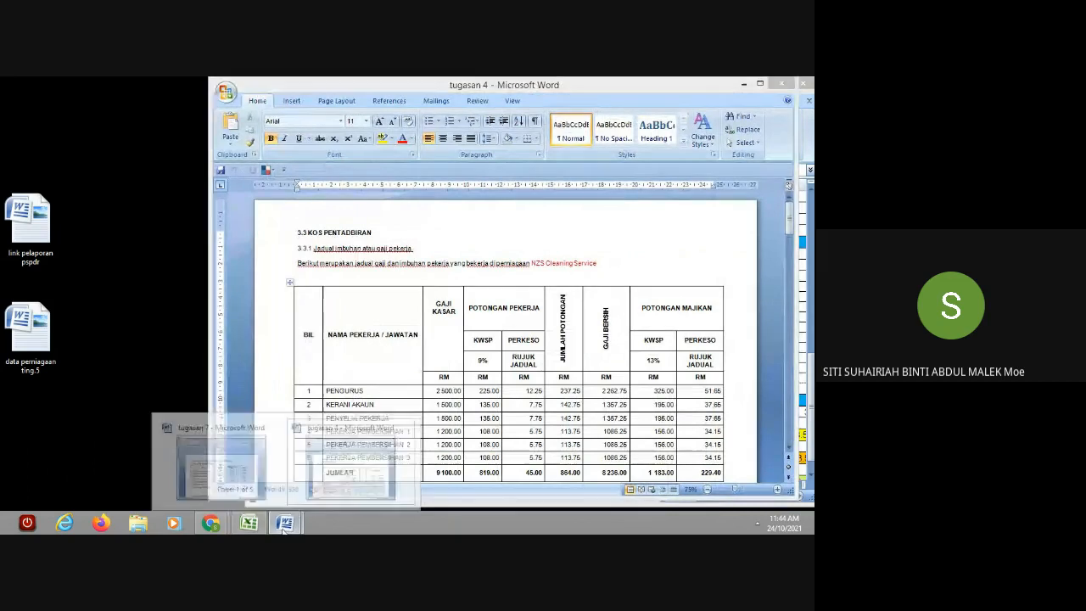
click(236, 464)
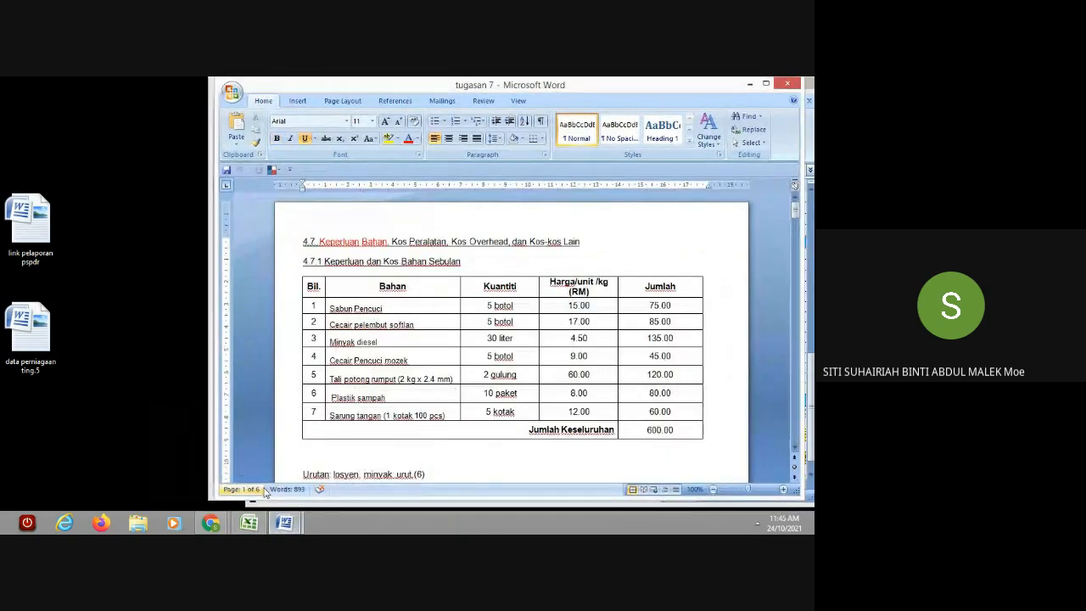
mouse_move(285, 522)
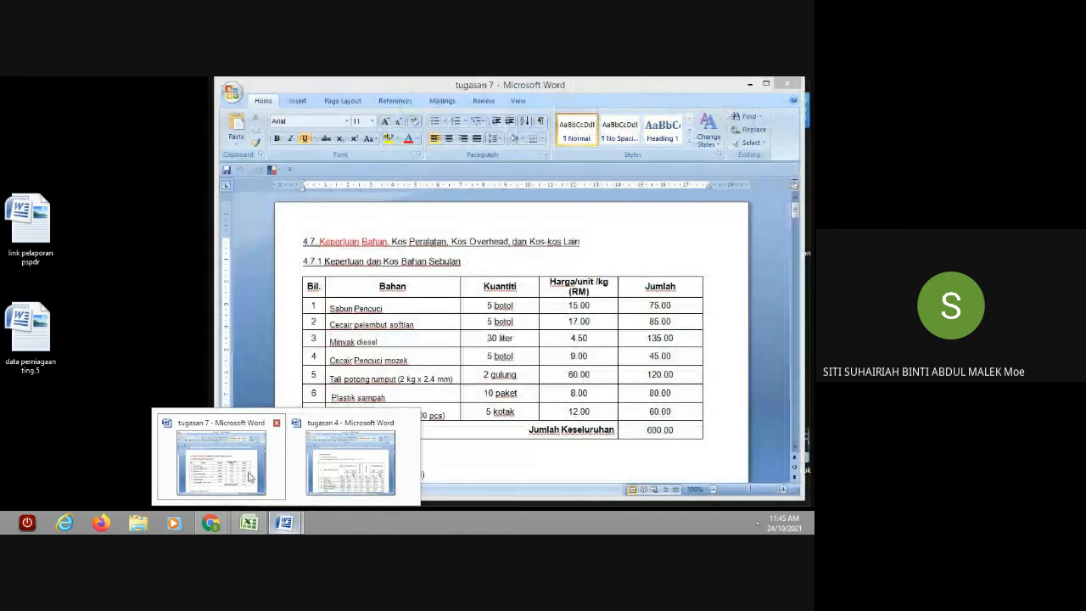
click(267, 469)
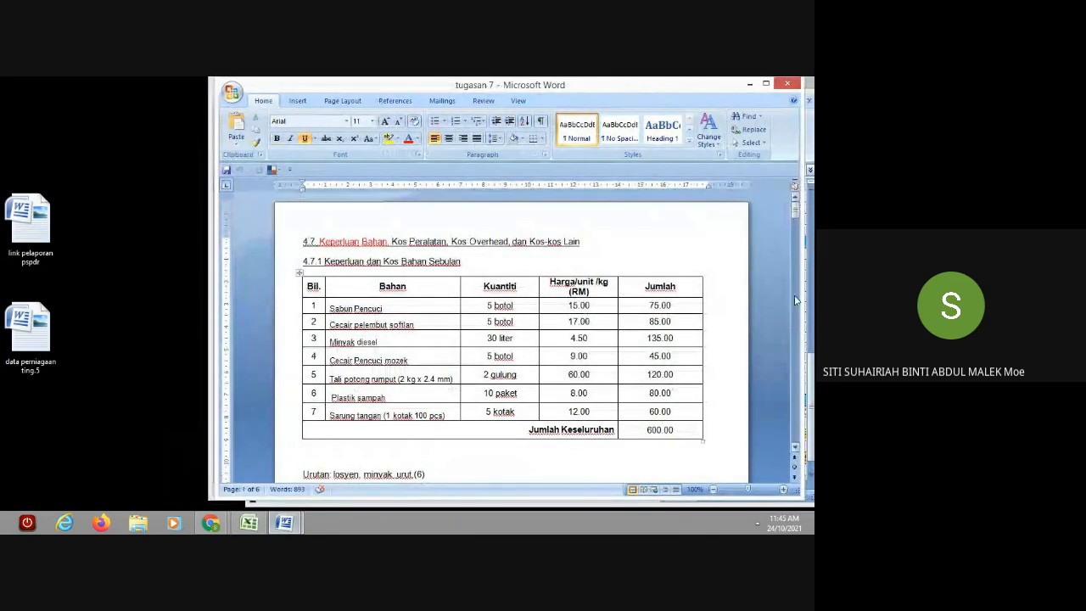
drag(796, 216, 789, 270)
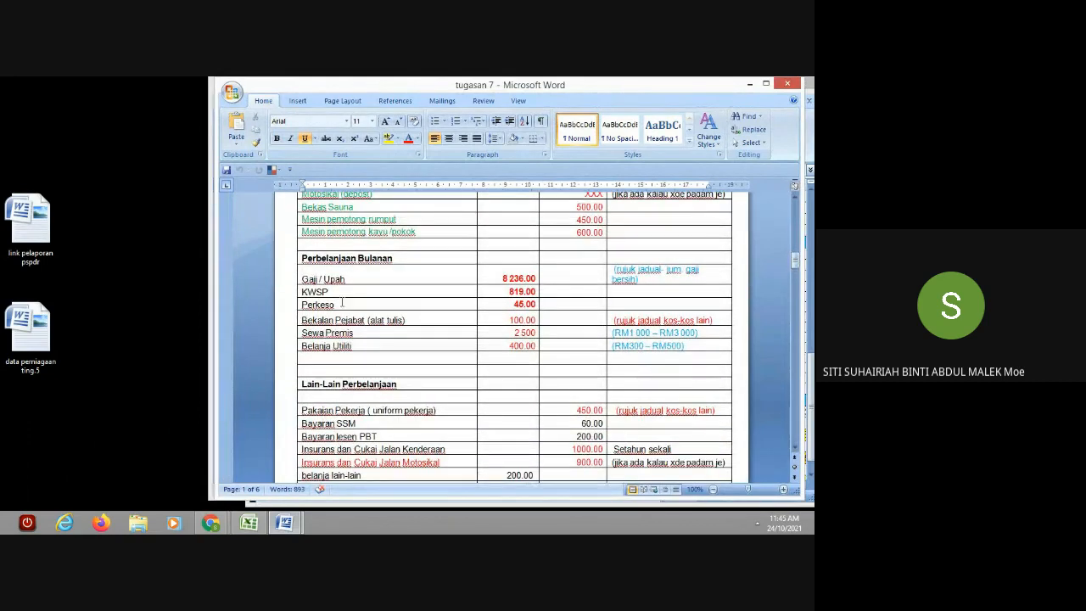
click(291, 339)
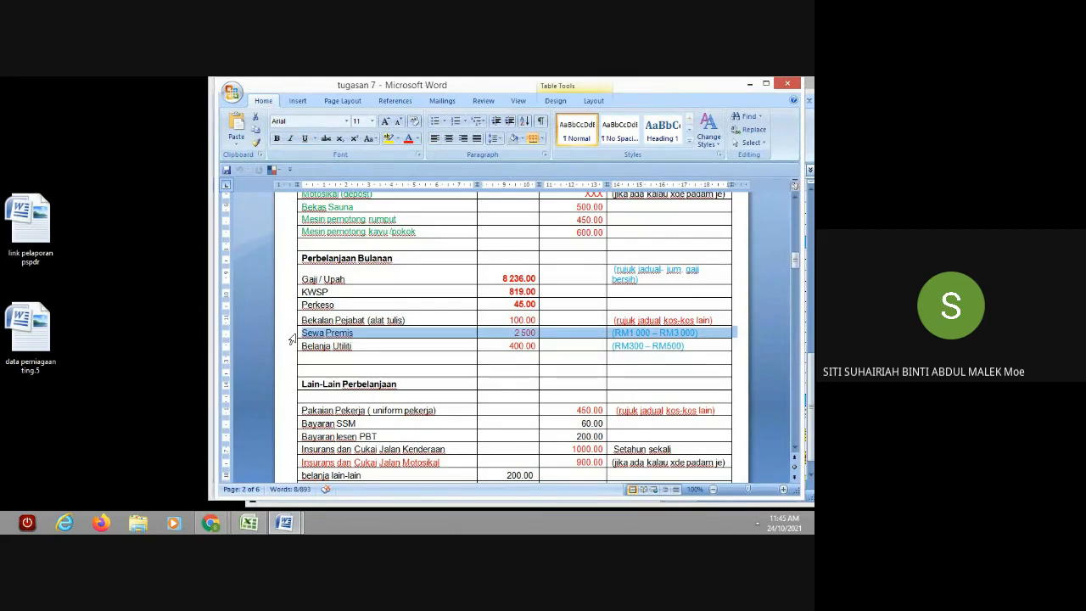
click(634, 334)
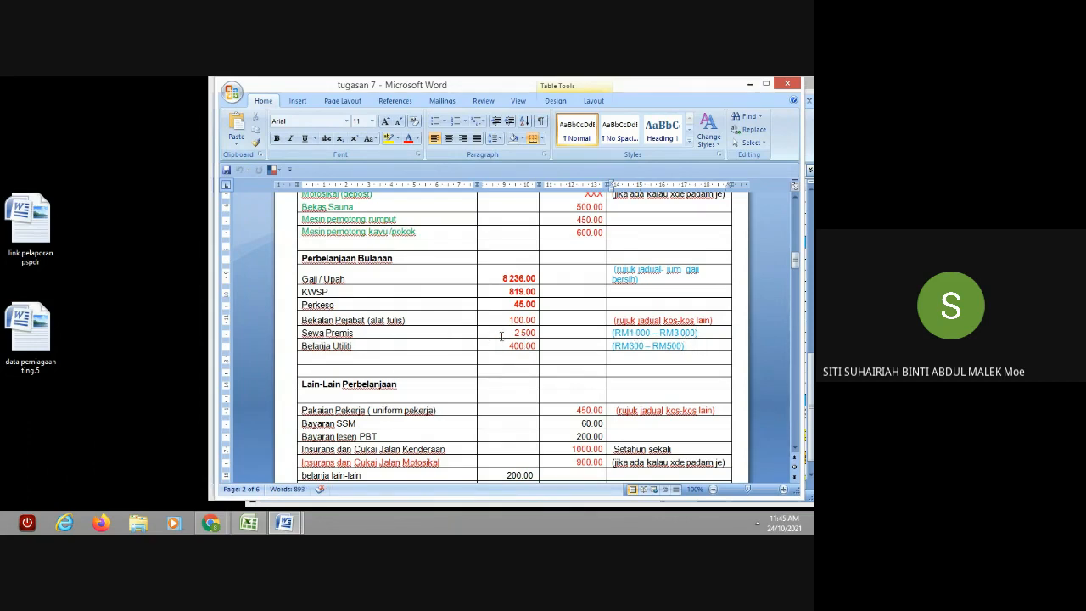
drag(501, 335, 537, 334)
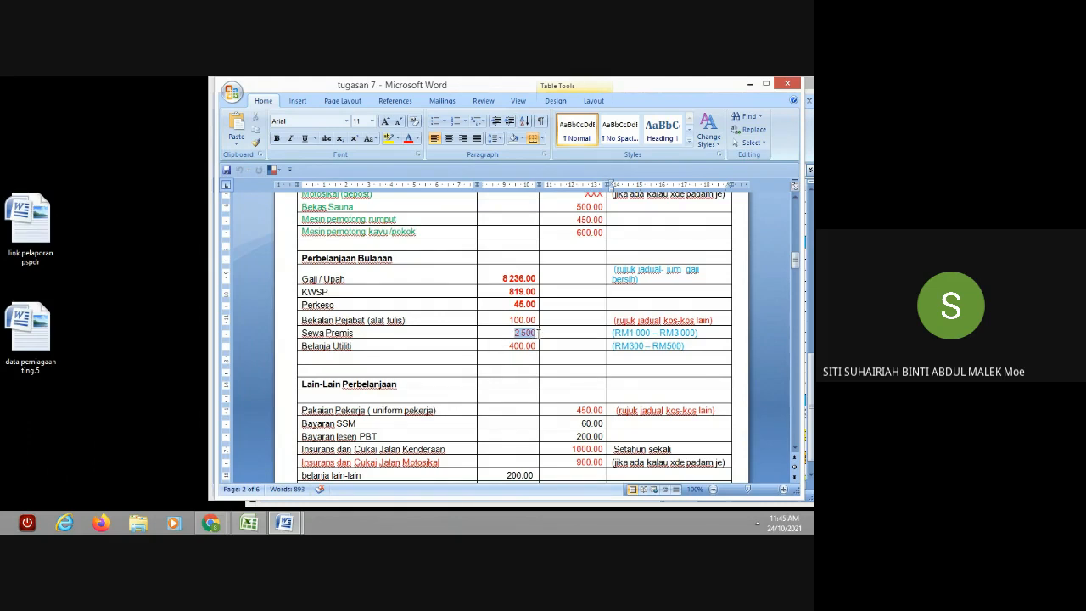
Step: Highlight 2 bln in the Deposit Sewa Premis label in Excel, recheck the Sewa Premis amount in tugasan 7, and return to Excel
click(249, 524)
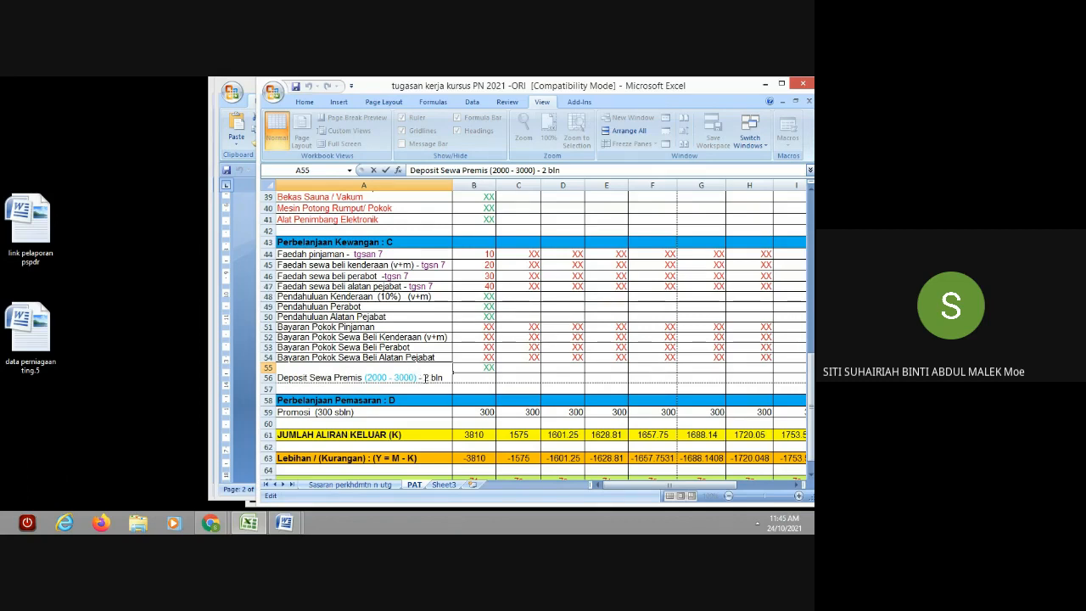
drag(425, 377, 444, 377)
mouse_move(284, 522)
click(353, 475)
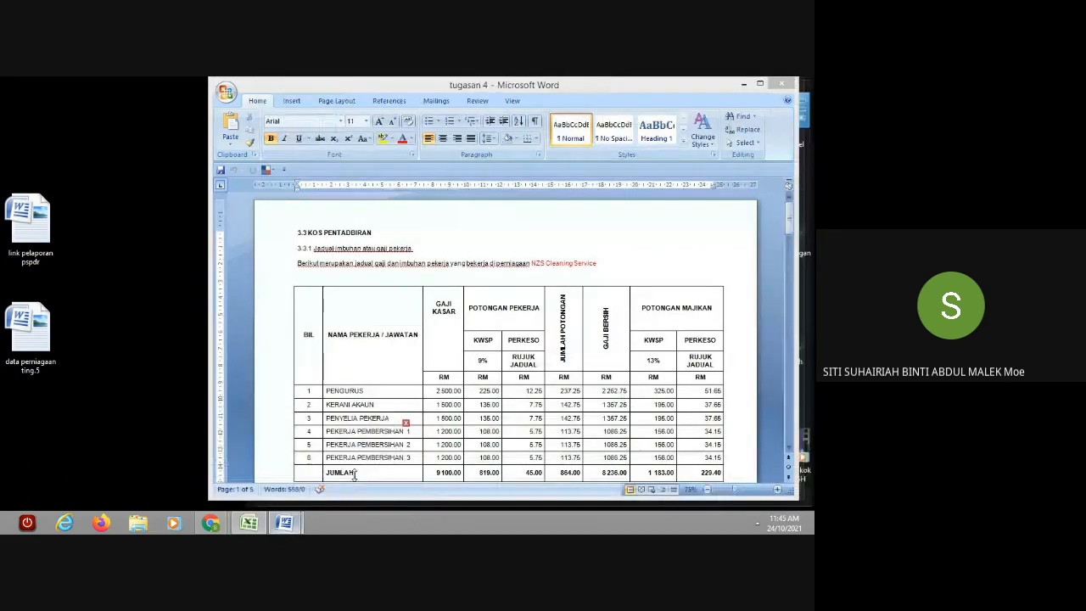
click(218, 458)
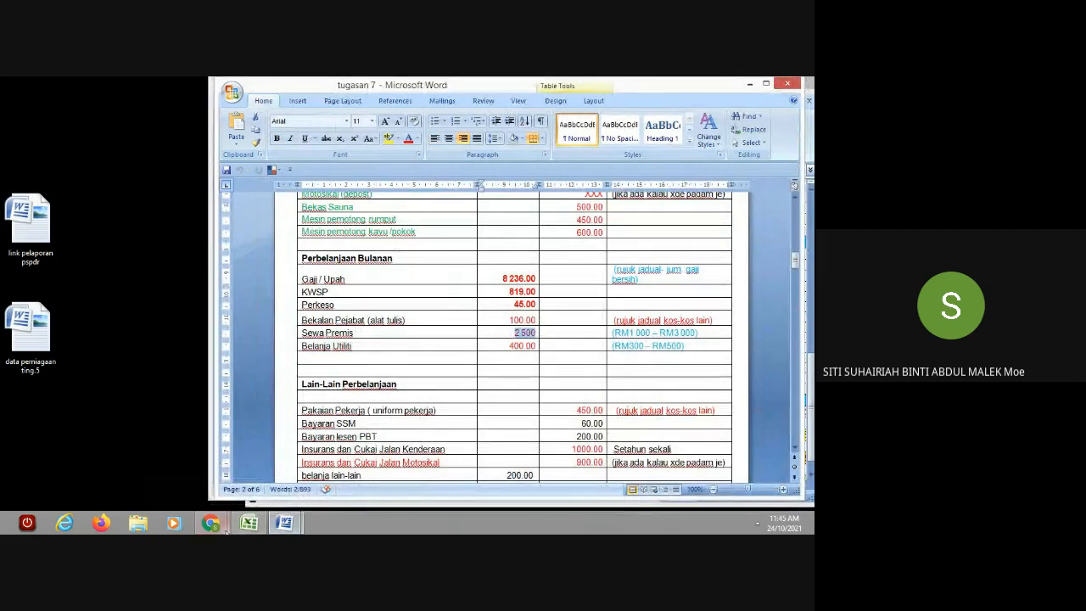
click(213, 523)
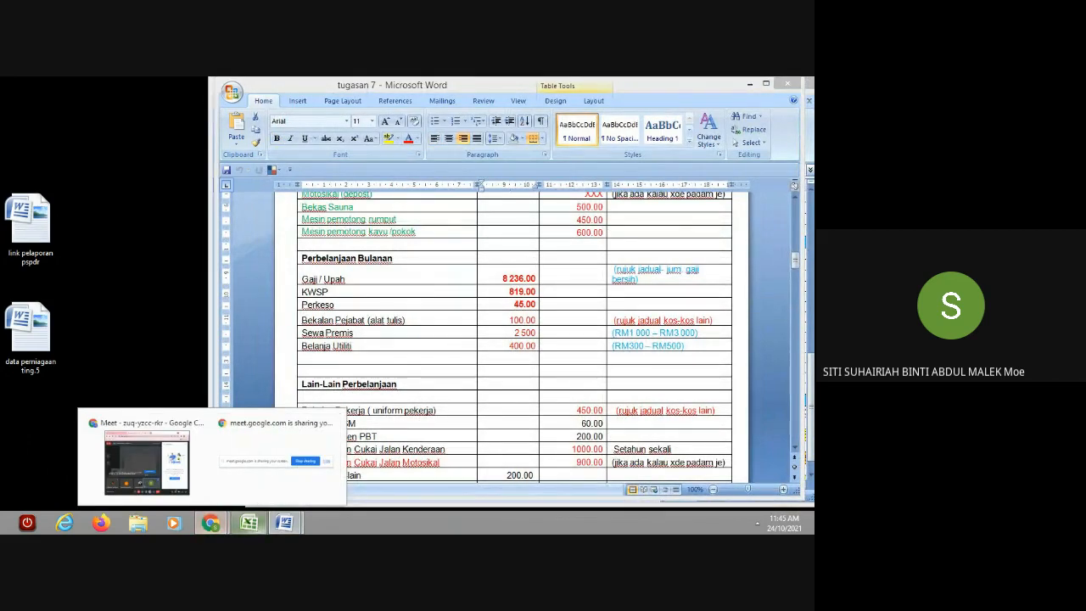
click(249, 522)
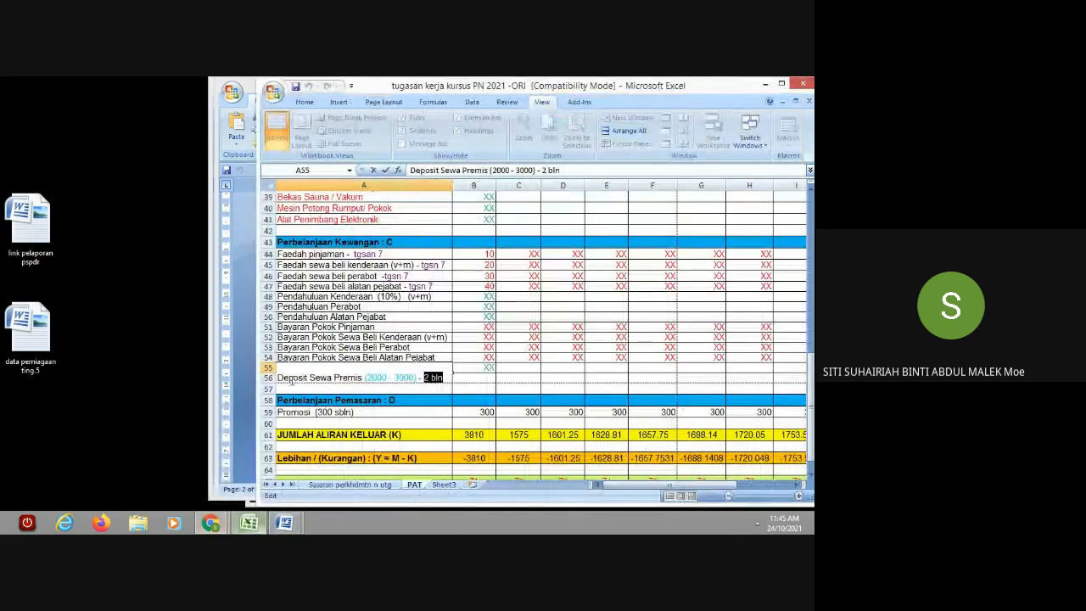
click(471, 378)
text(500)
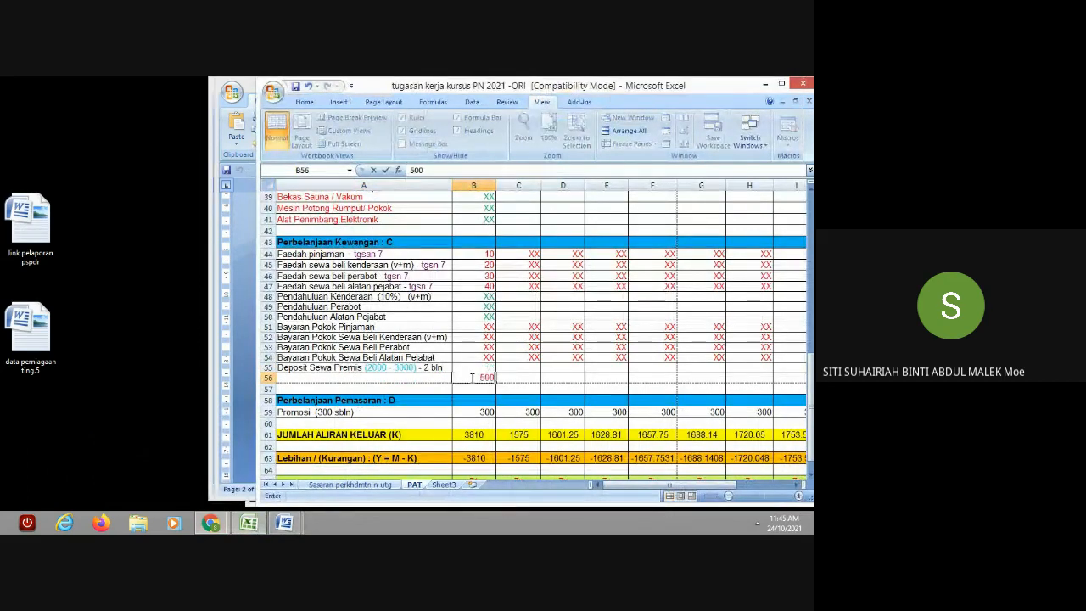
text(0)
click(532, 388)
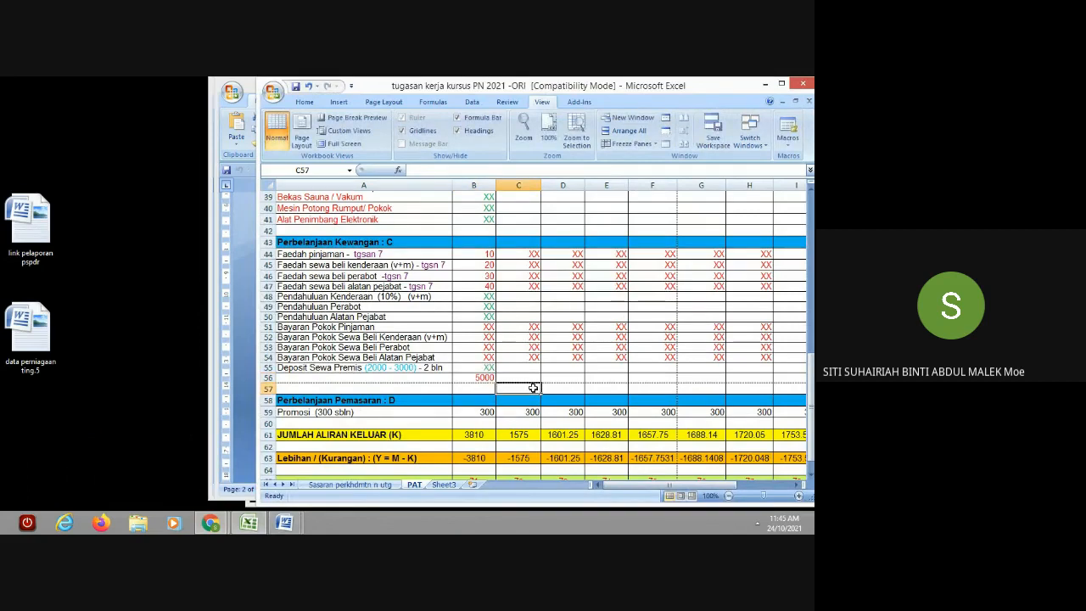
click(481, 375)
key(BackSpace)
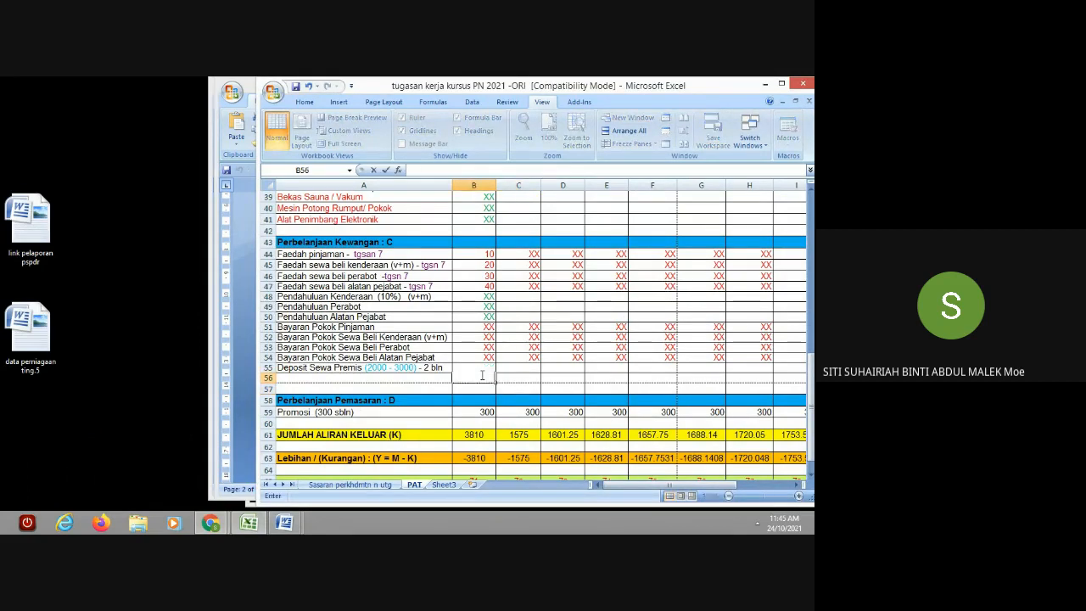
click(526, 372)
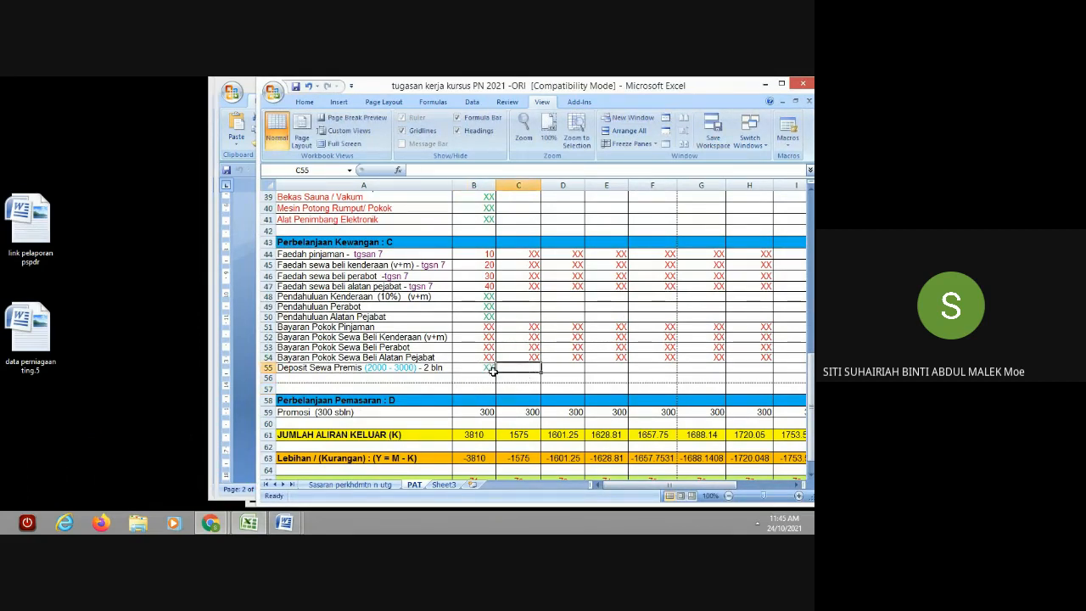
Step: Set the Ogos amount for Deposit Sewa Premis (B55) to 5000
click(476, 368)
text(5000)
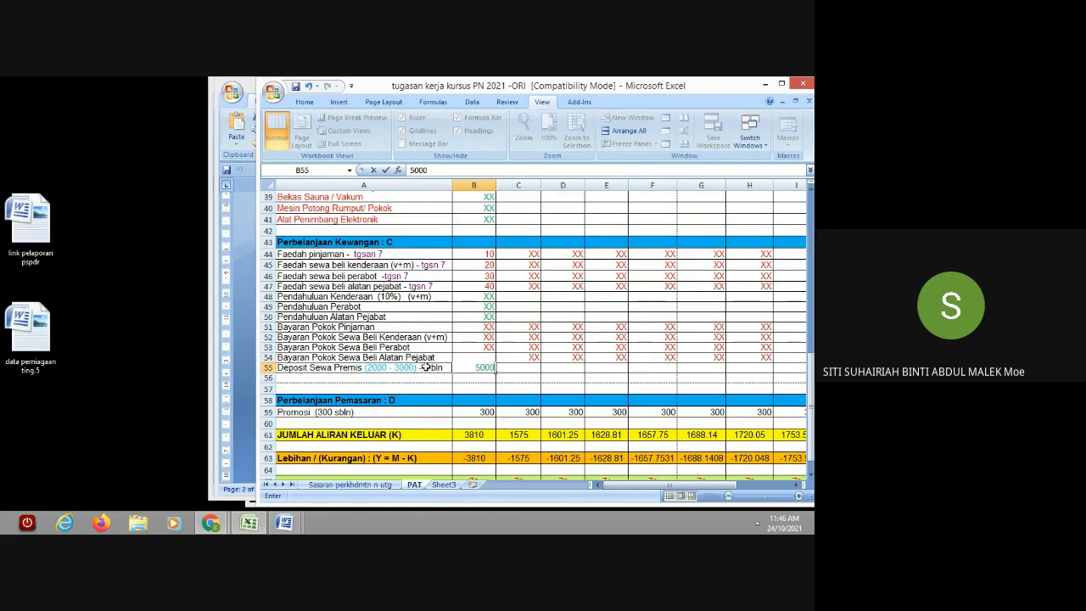
click(528, 375)
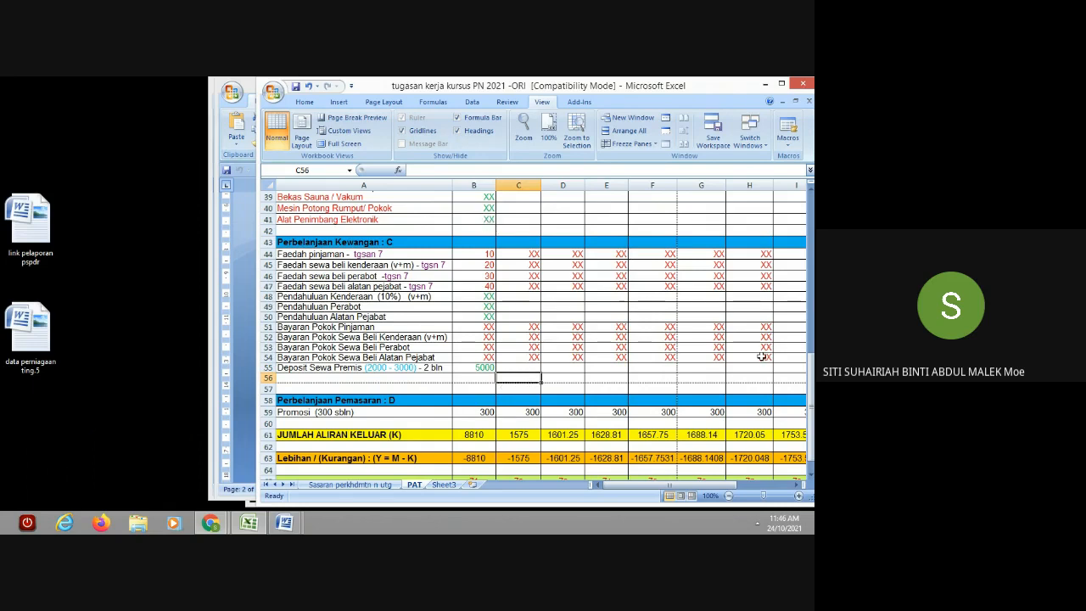
Step: Examine the monthly Promosi entries under Perbelanjaan Pemasaran, from Ogos (B59) across to the final month (M59)
drag(811, 365, 811, 373)
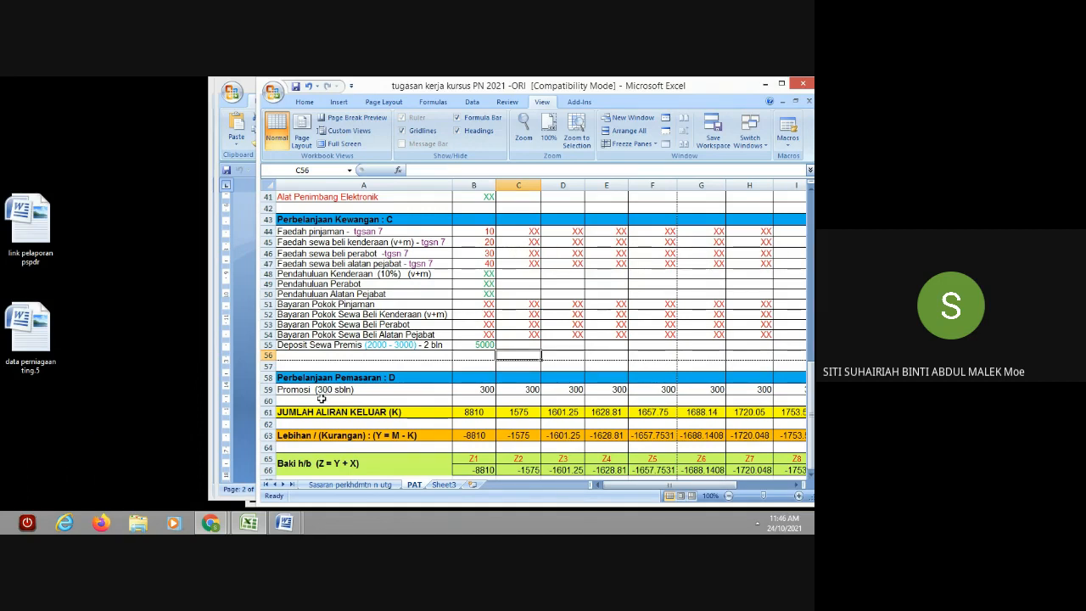
click(476, 389)
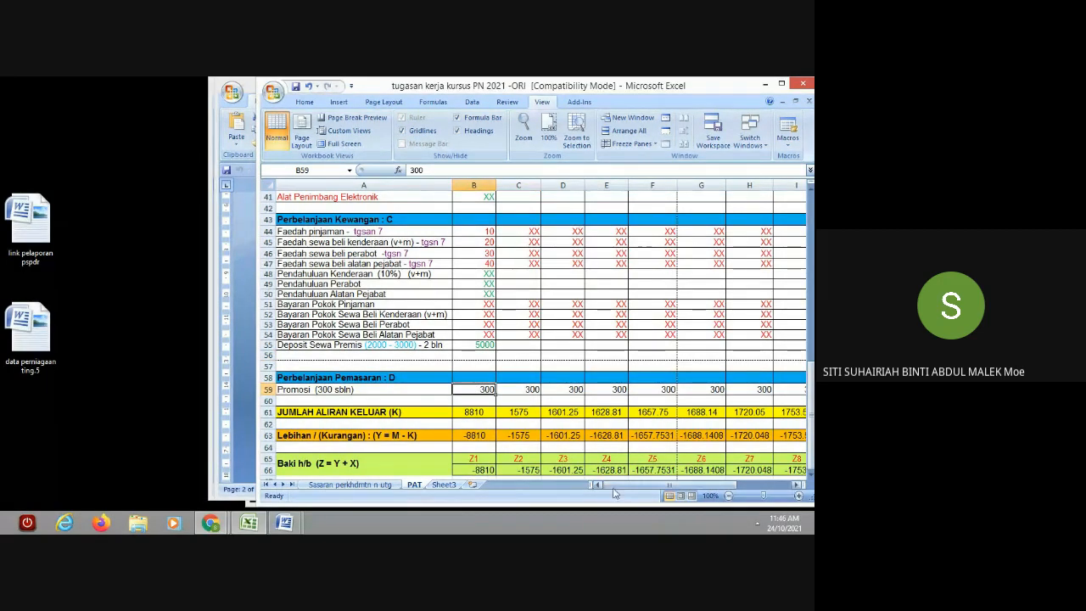
drag(604, 484, 678, 490)
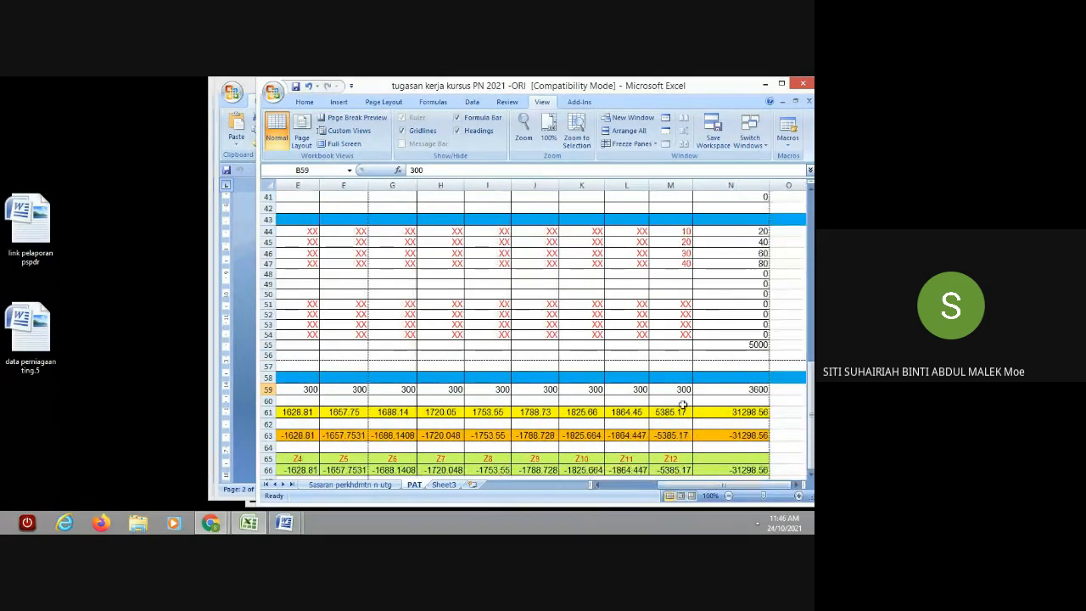
click(670, 389)
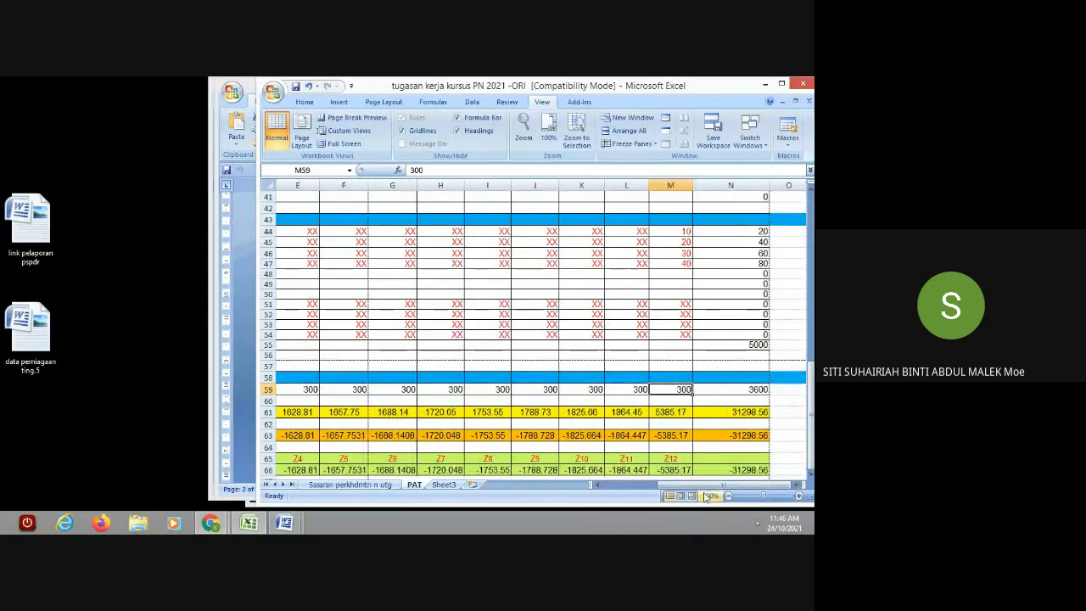
drag(683, 487, 632, 488)
key(super+c)
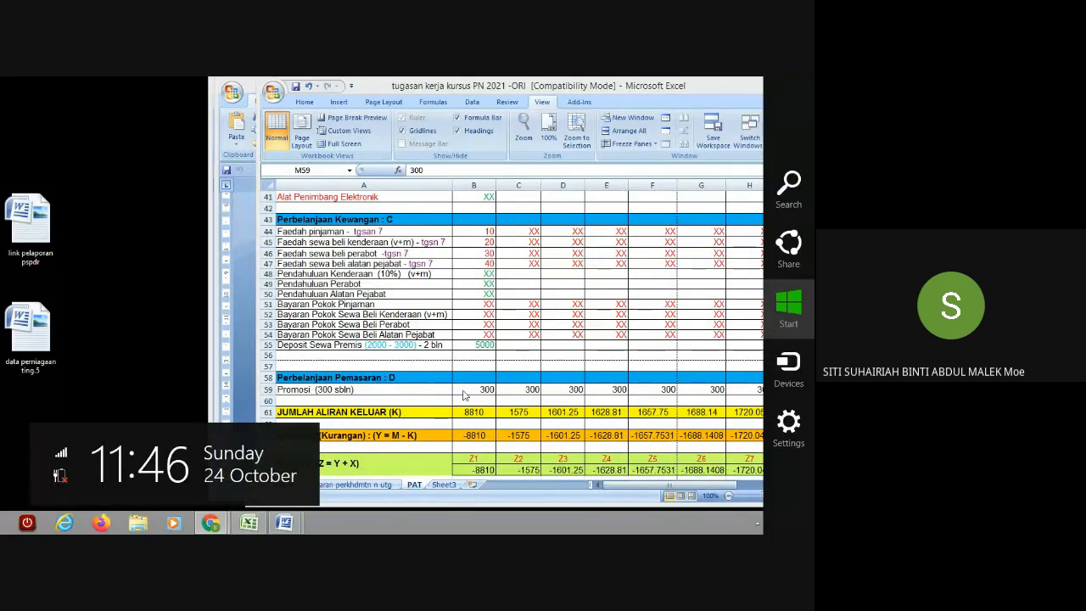
click(463, 394)
click(463, 389)
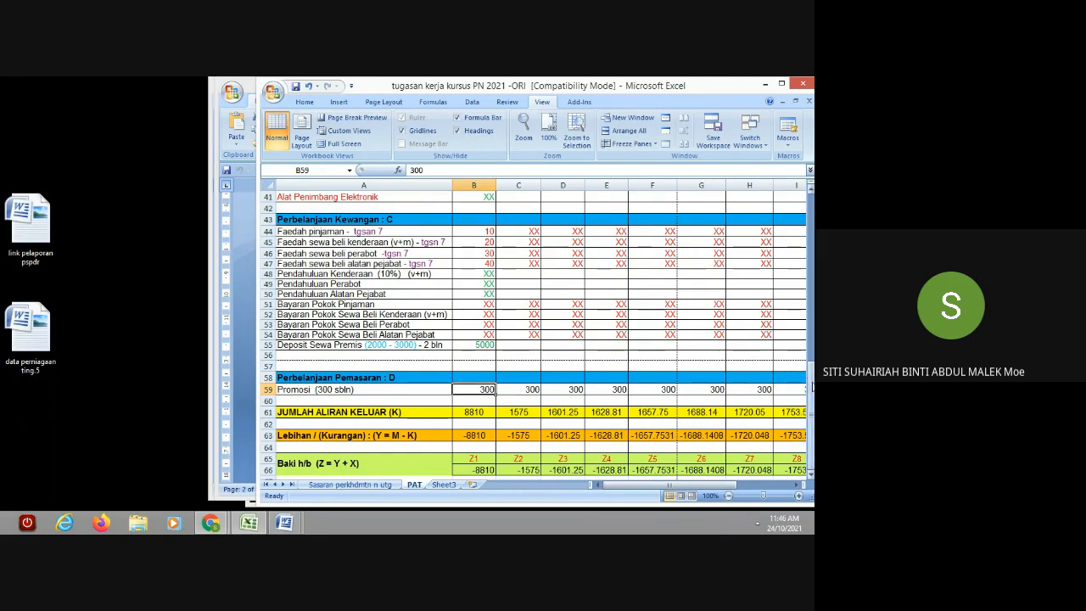
Step: Return to the top of the PAT sheet and minimise the Excel, Word and browser windows to show the desktop
drag(812, 386, 811, 212)
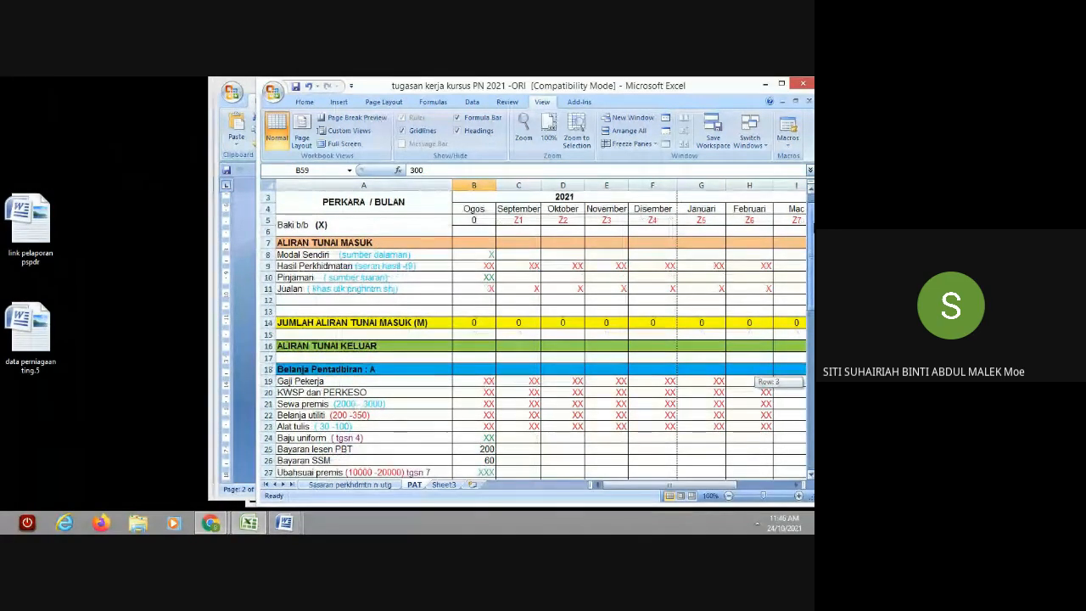
drag(812, 212, 812, 207)
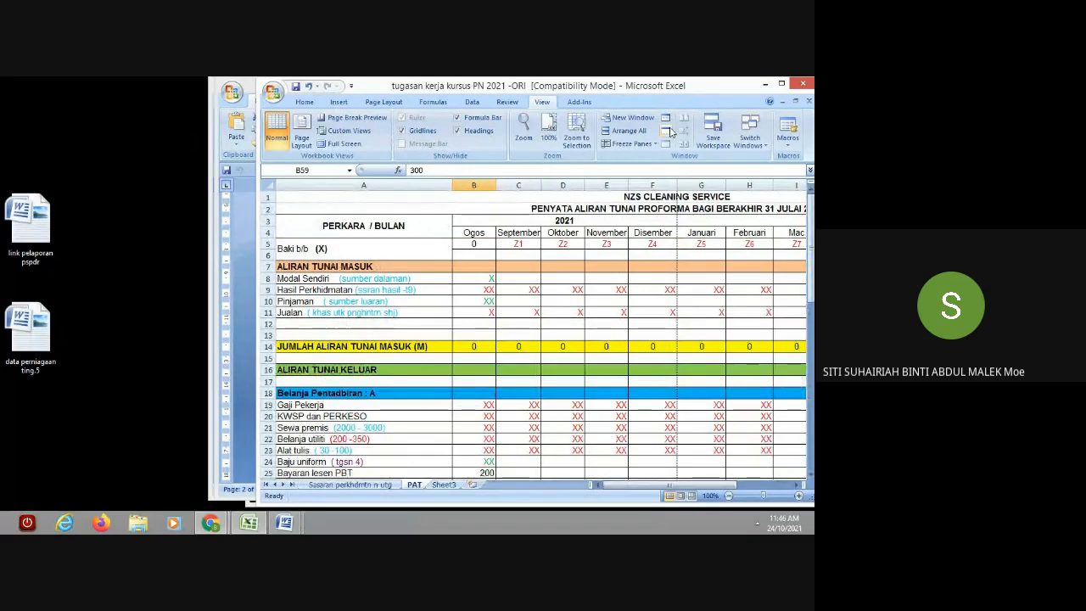
click(765, 84)
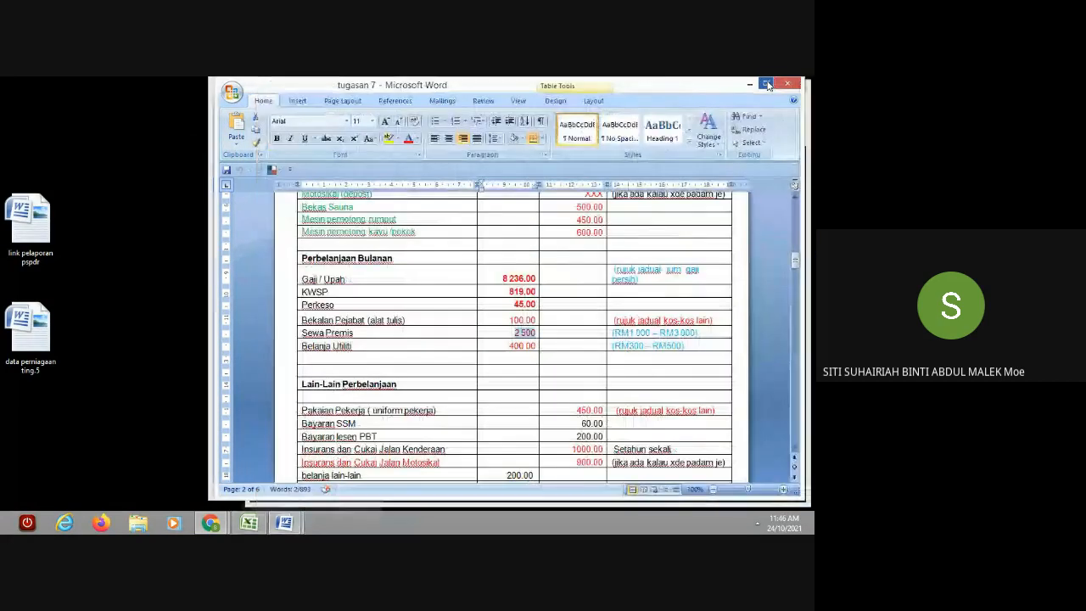
click(749, 86)
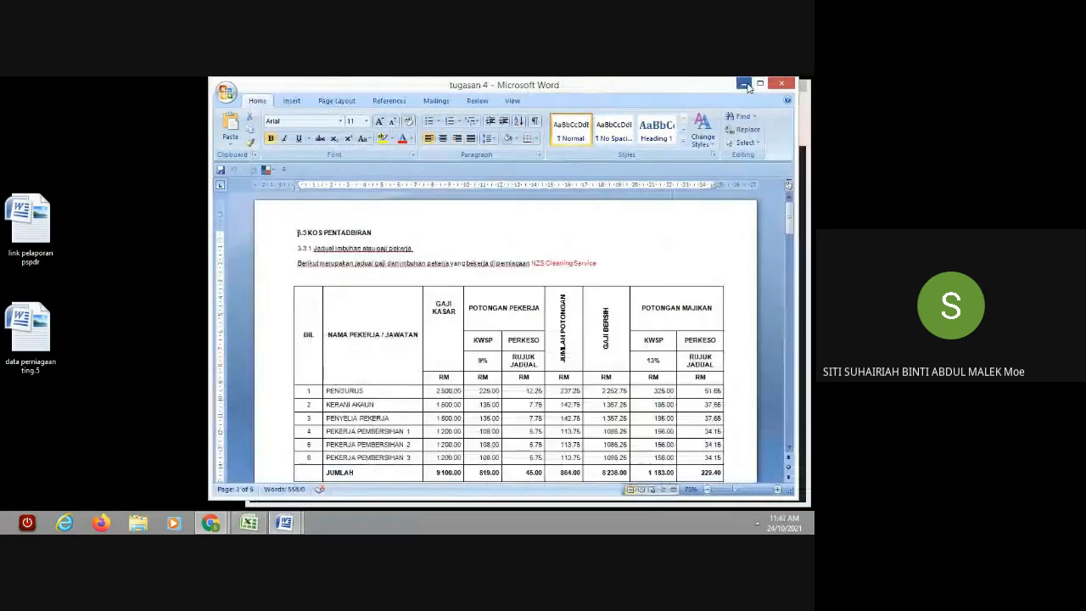
click(749, 87)
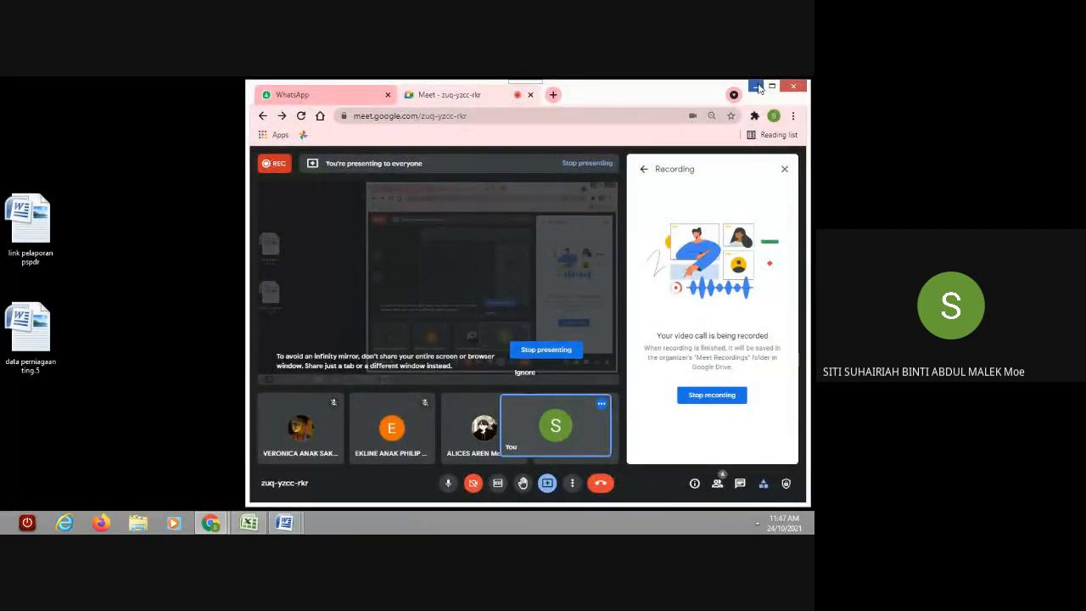
click(756, 86)
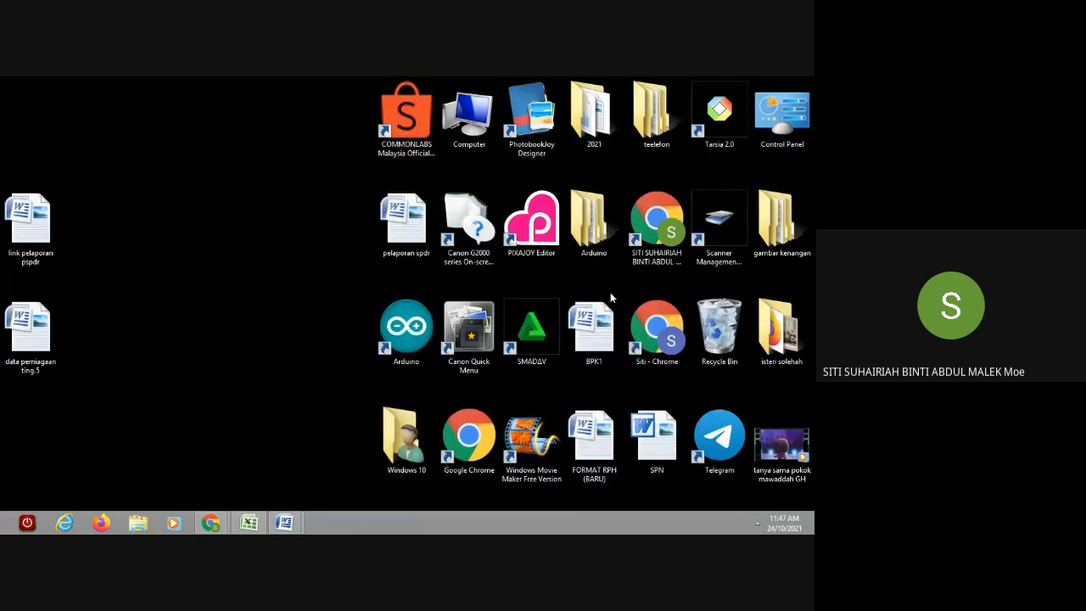
Step: Open tugasan 10 part 1- CTH PENGIRAAN from the T10 folder in 2021 > PERNIAGAAN KERJA KURSUS > dah siap
double_click(585, 126)
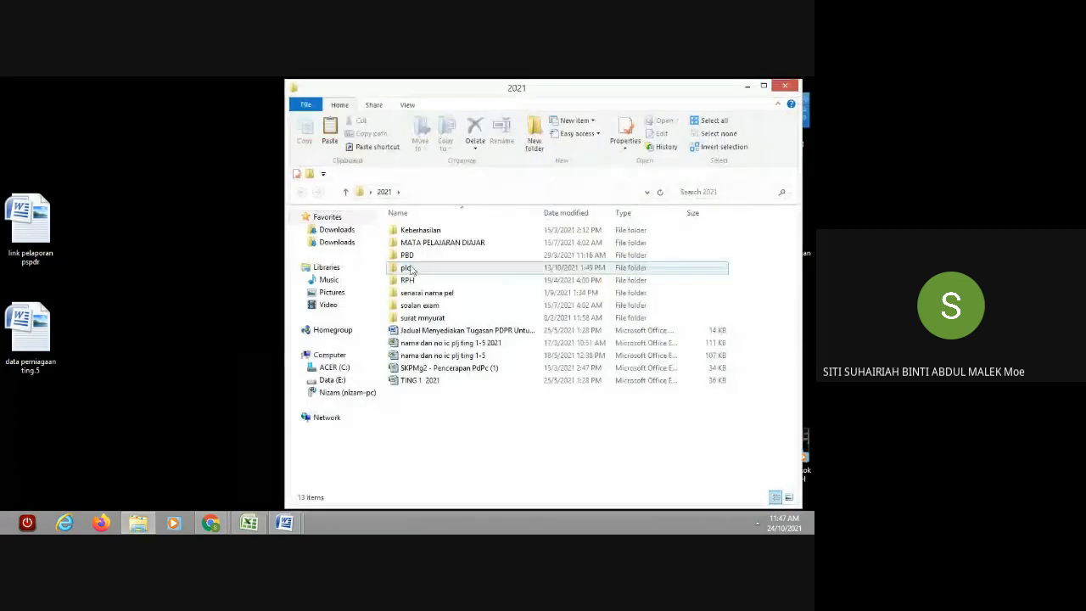
click(330, 304)
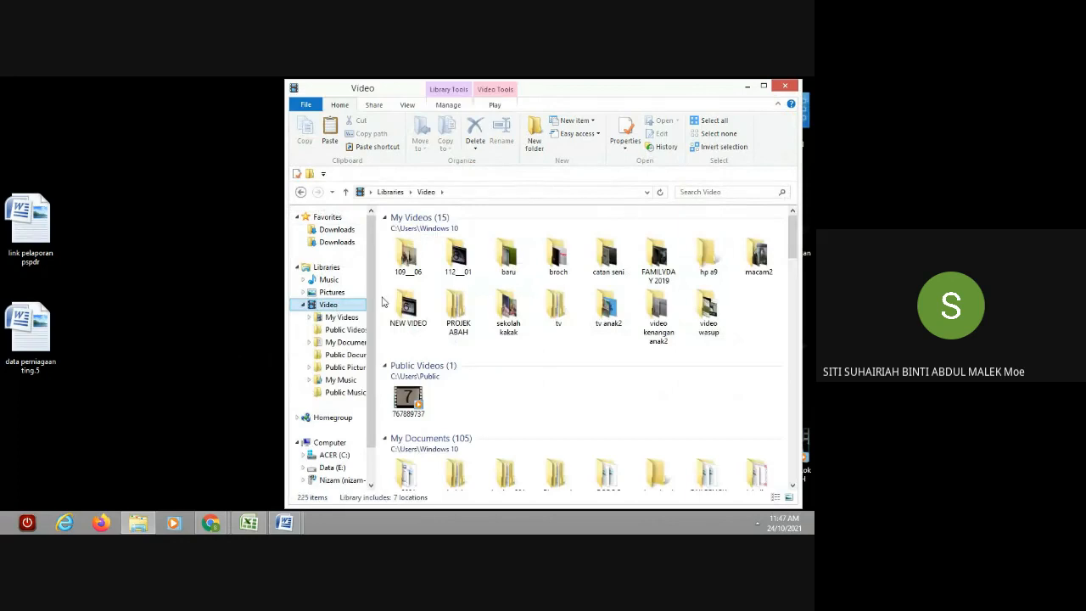
click(414, 474)
double_click(412, 441)
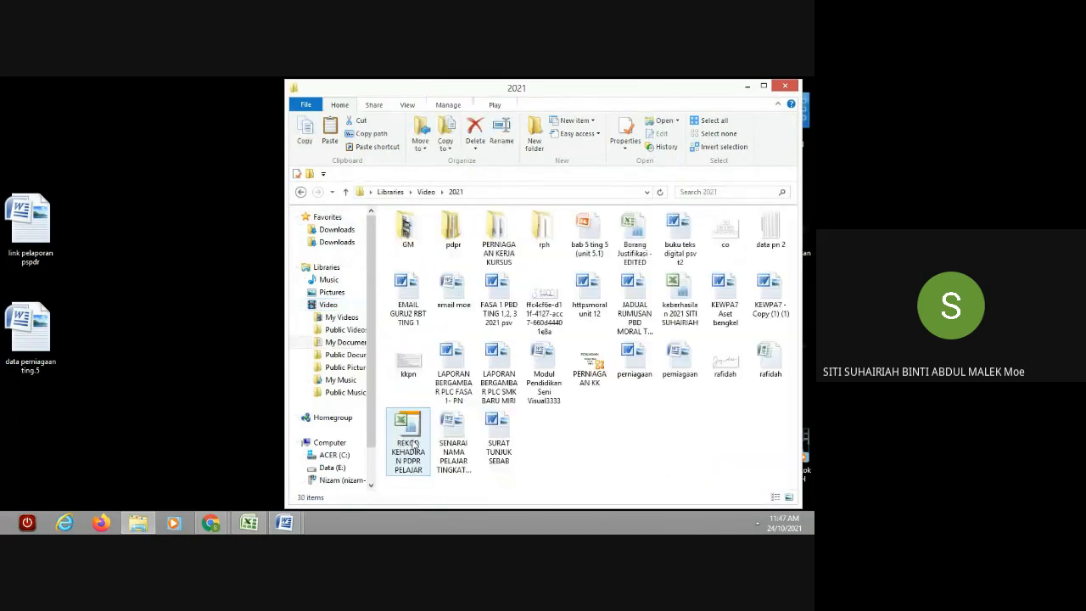
double_click(491, 236)
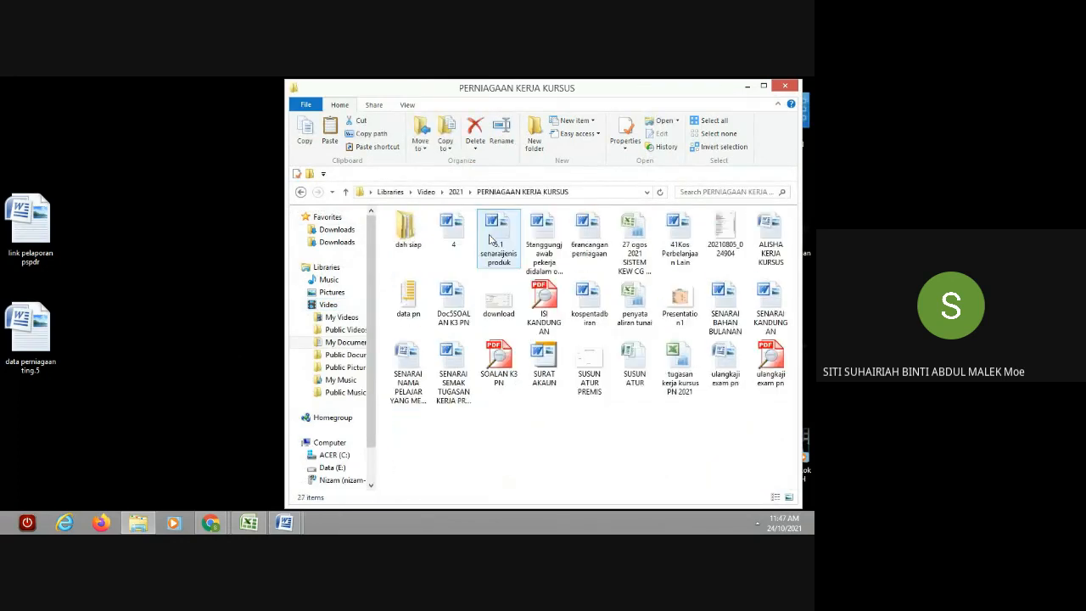
double_click(408, 243)
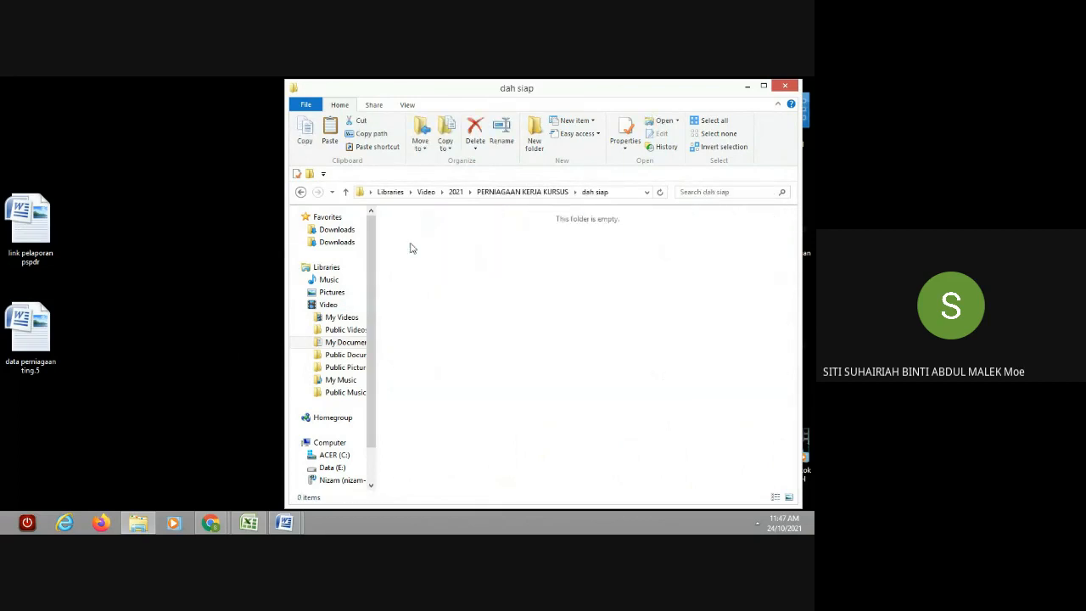
double_click(451, 281)
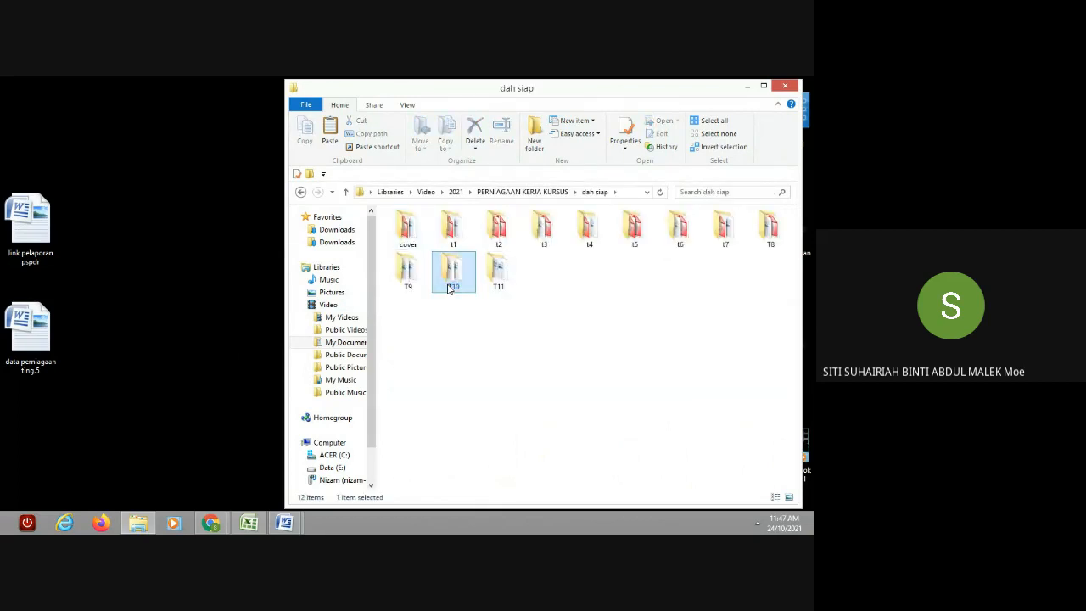
double_click(502, 261)
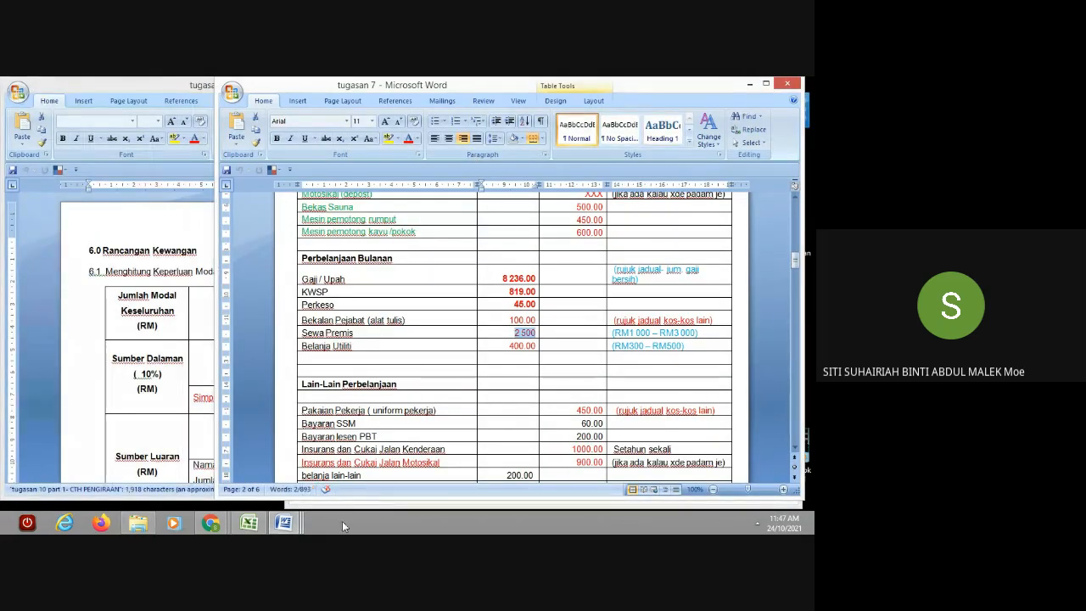
Step: Maximise the tugasan 10 part 1- CTH PENGIRAAN window in Word and switch back to the PAT sheet in Excel
mouse_move(283, 522)
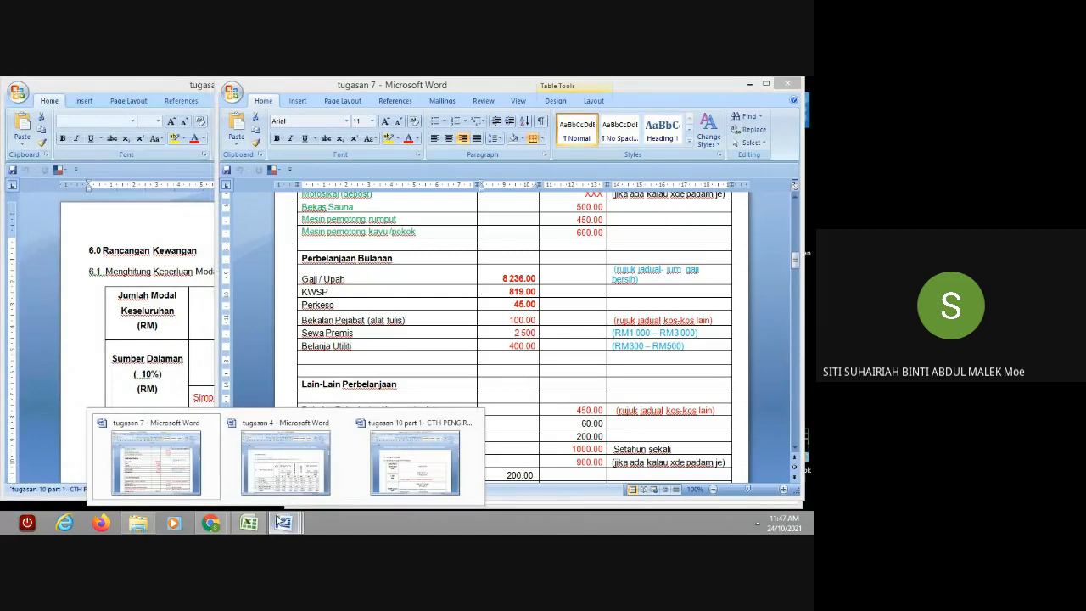
click(426, 463)
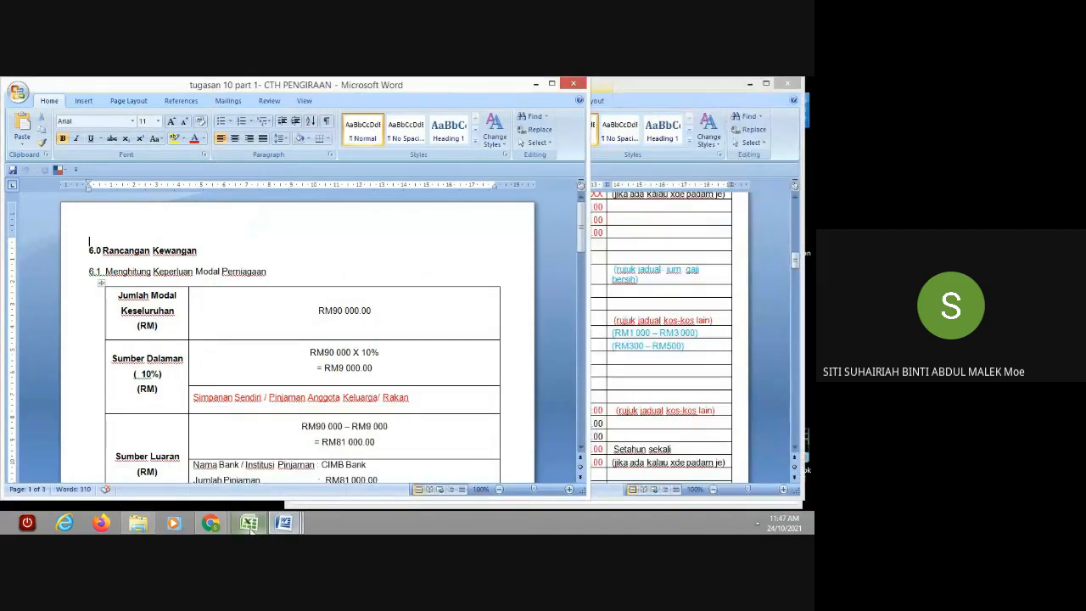
click(248, 523)
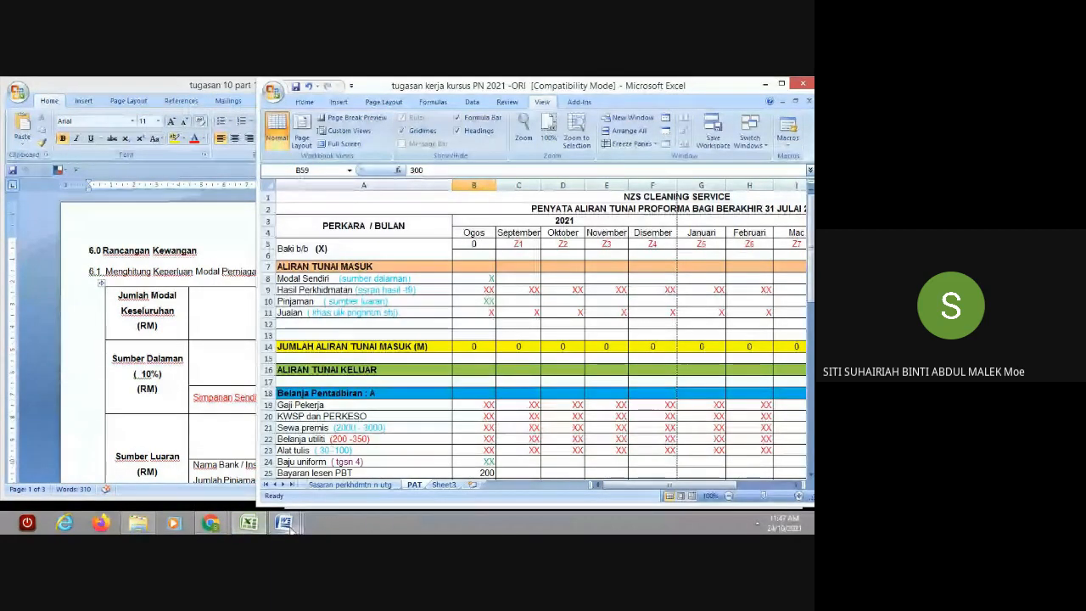
mouse_move(297, 523)
click(382, 470)
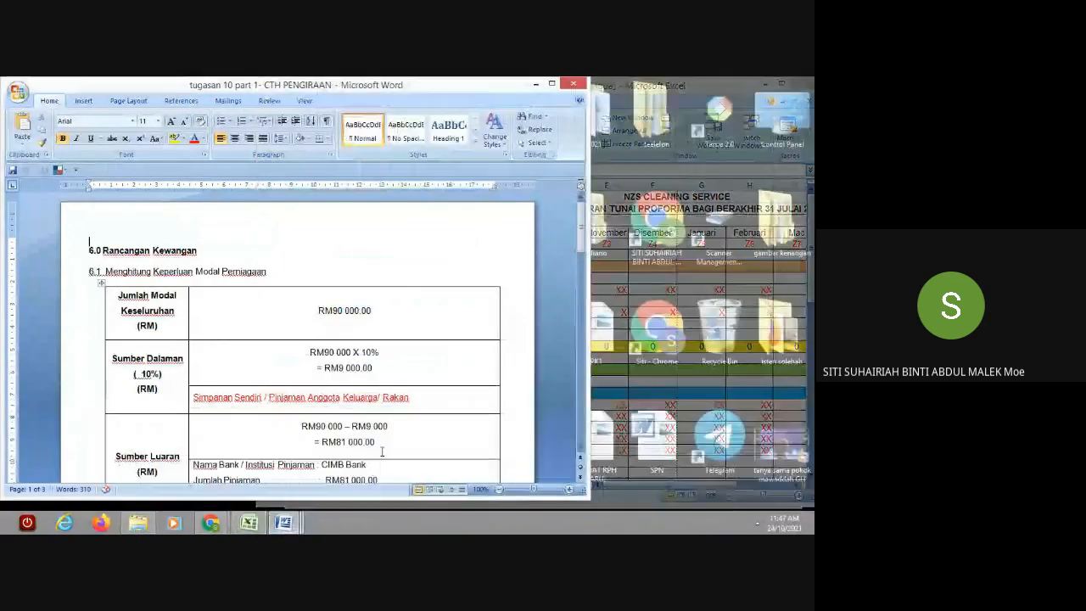
drag(355, 84, 562, 80)
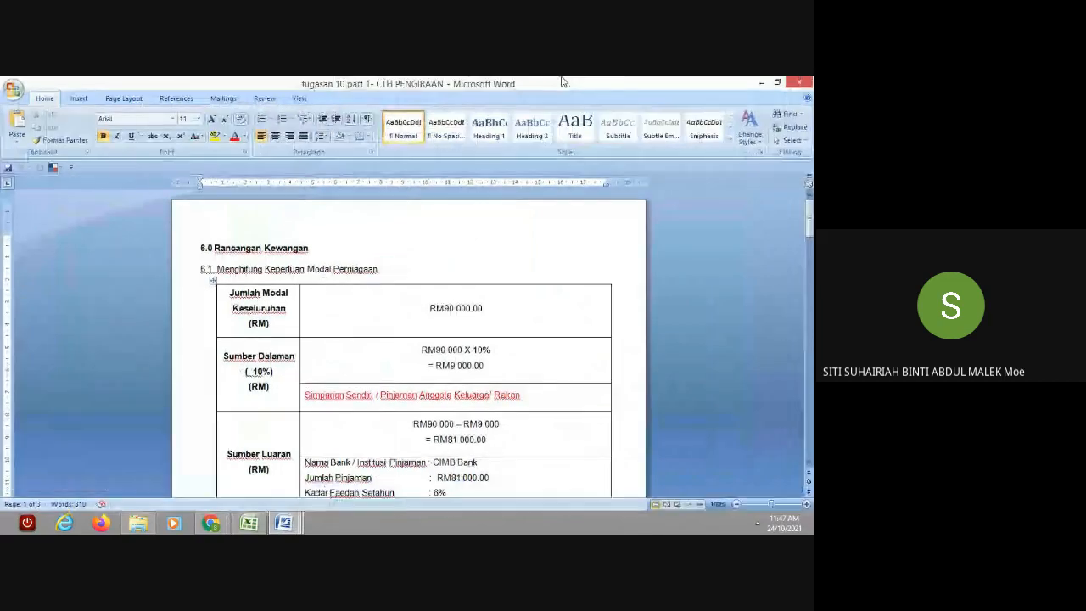
click(248, 523)
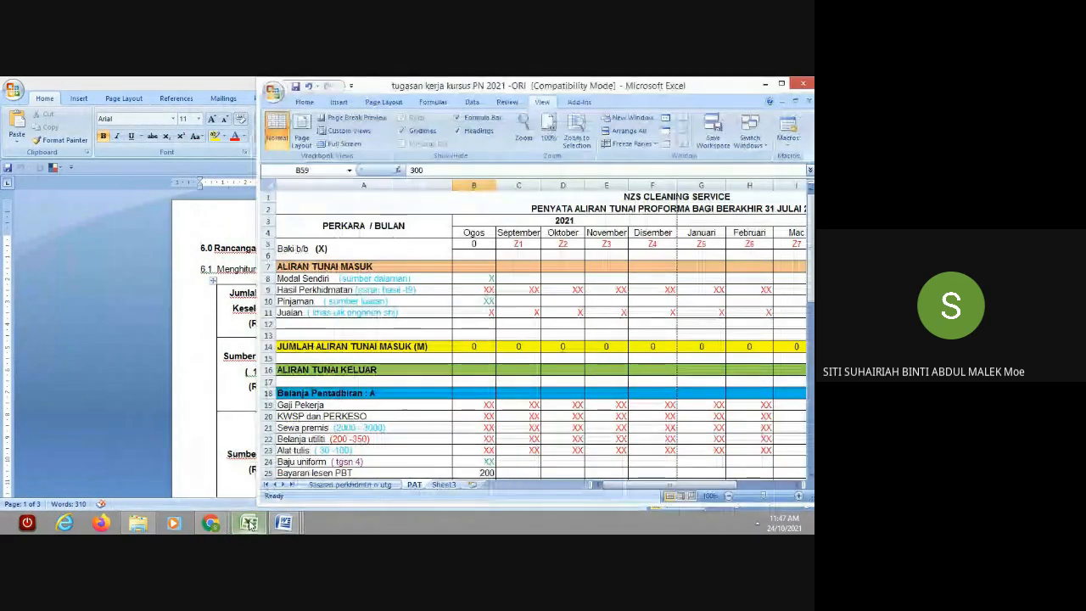
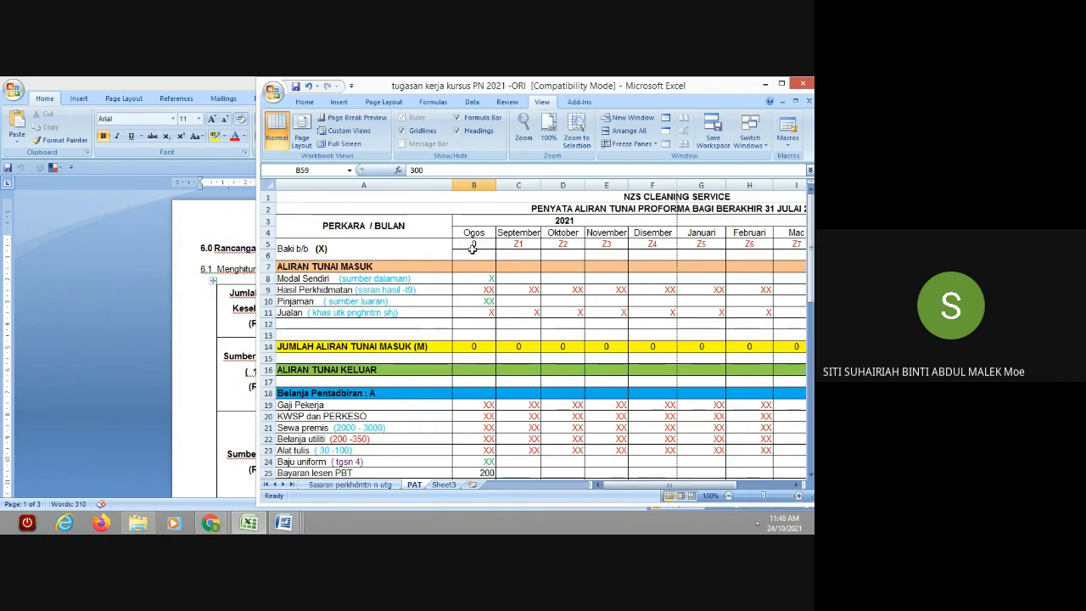
Step: Enter 0 in the Ogos column of the second Baki b/b row (B6)
click(475, 255)
text(0)
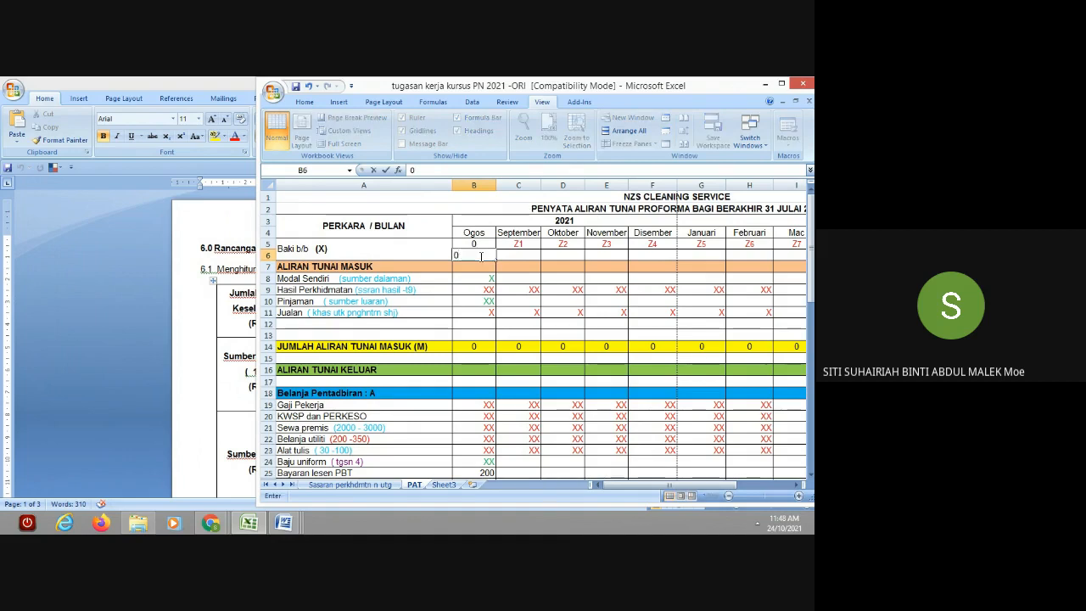
click(479, 243)
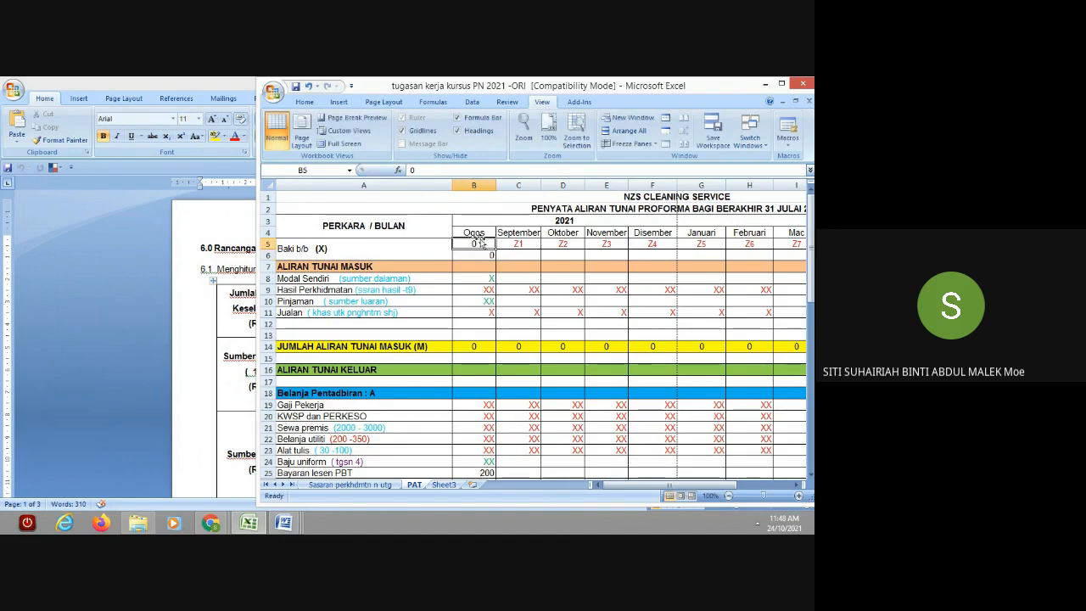
text(-C7)
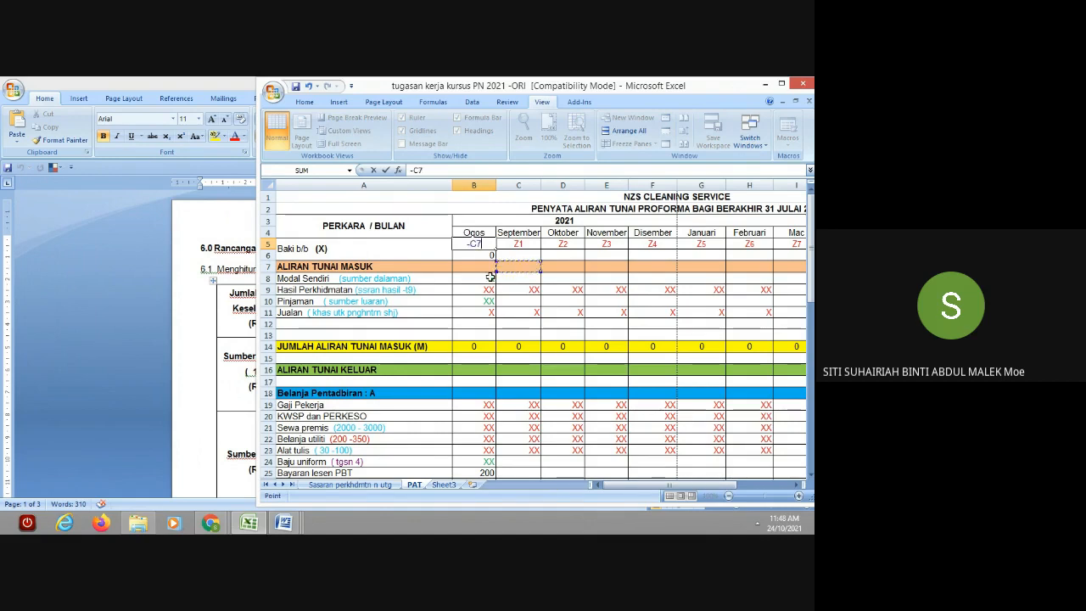
click(479, 301)
click(373, 209)
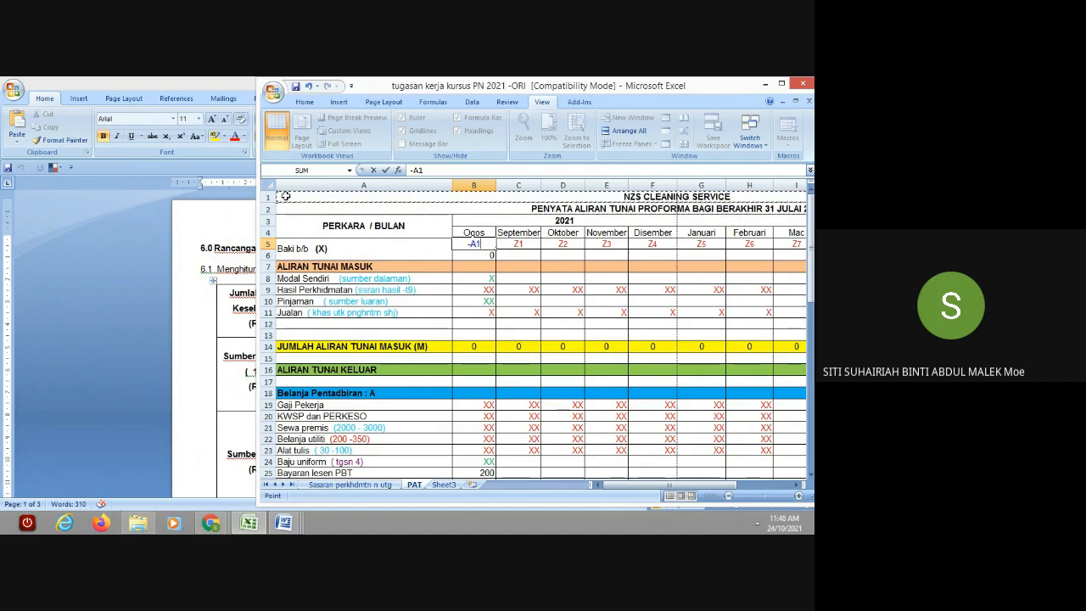
click(588, 200)
double_click(558, 171)
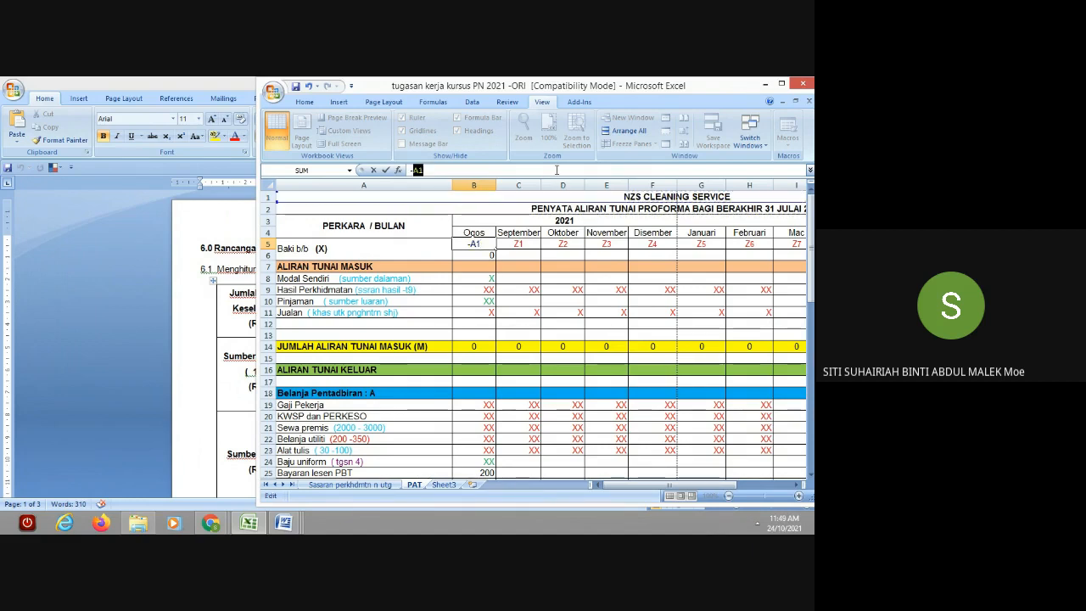
click(567, 180)
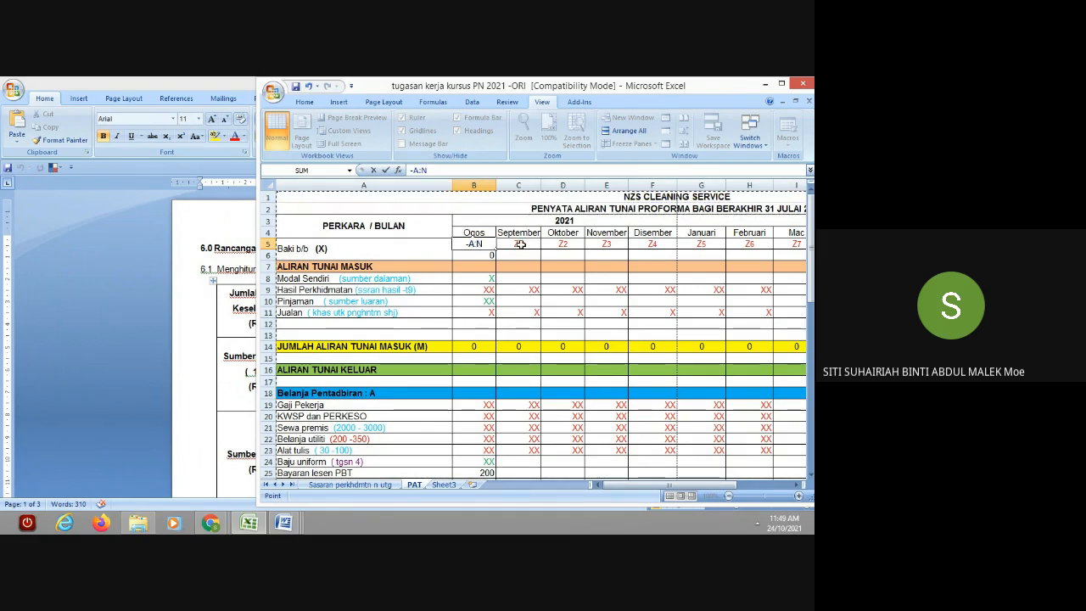
click(311, 280)
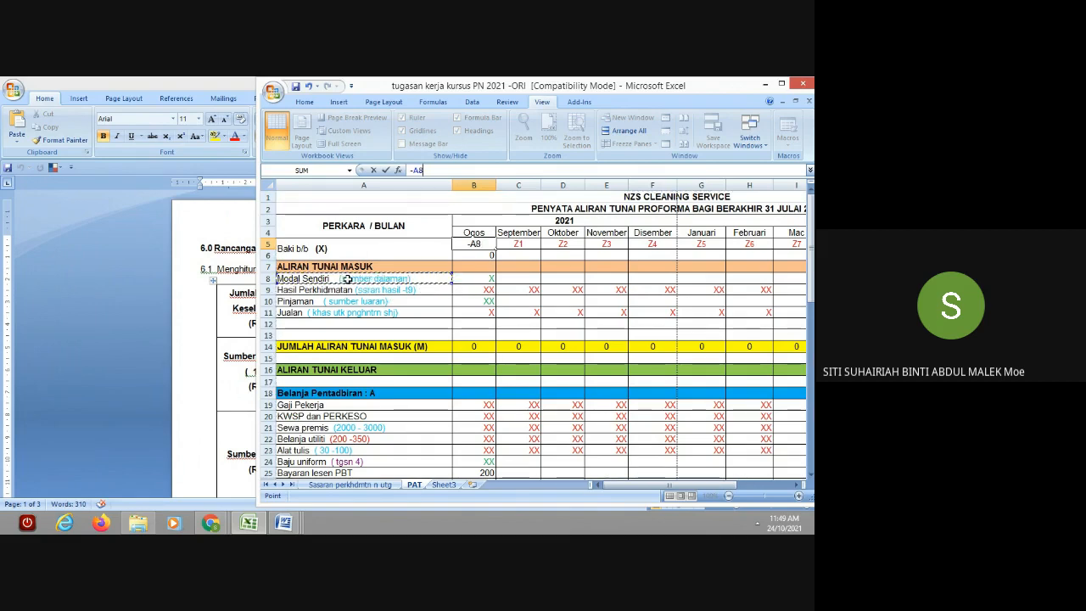
click(472, 281)
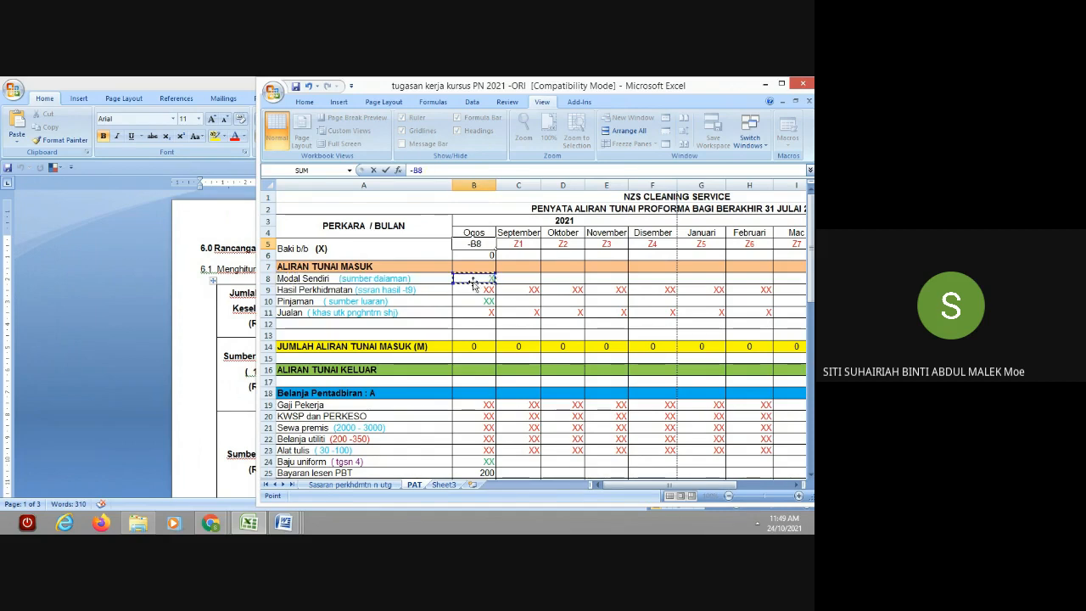
text(GG)
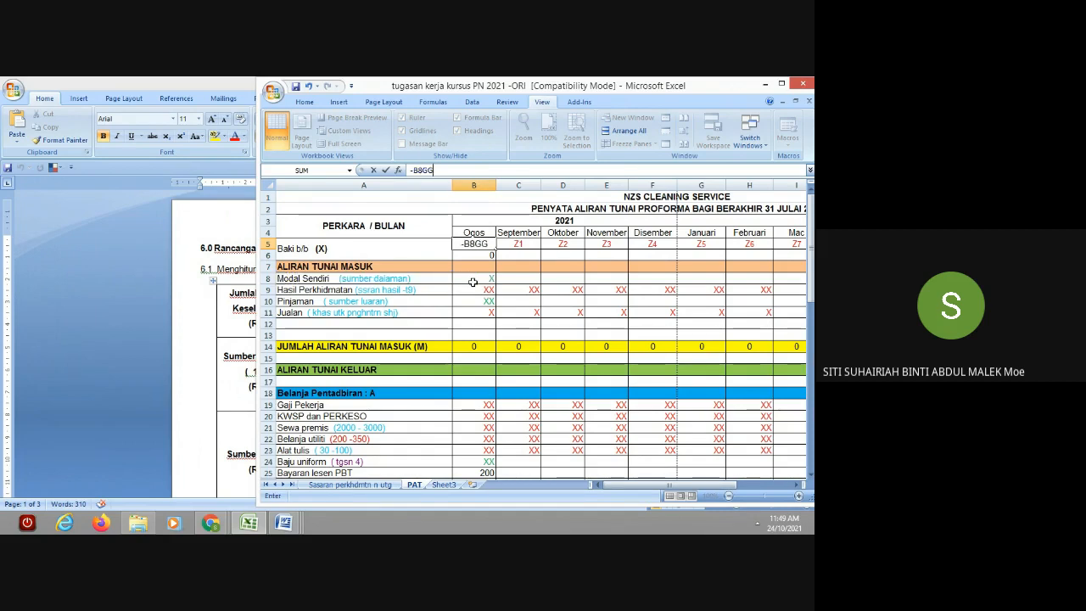
click(475, 280)
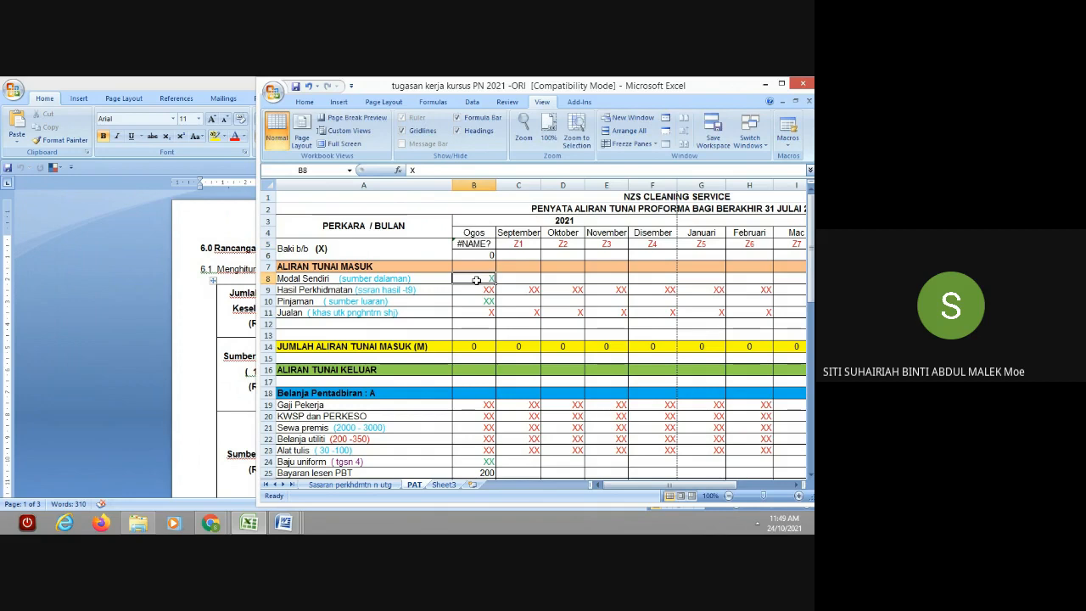
click(469, 312)
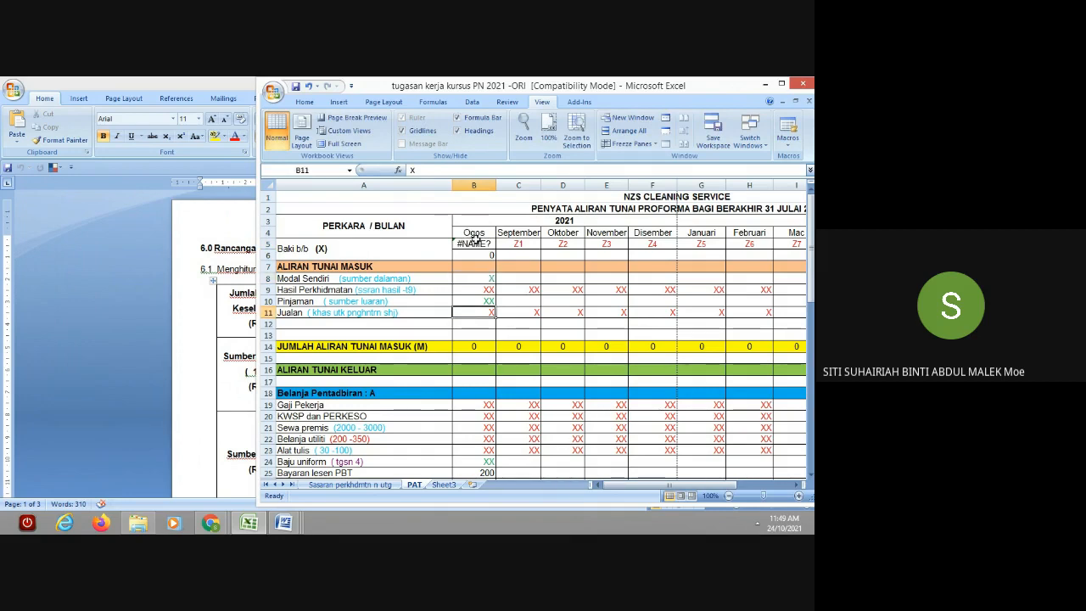
Step: Set the Ogos opening balance for Baki b/b (B5) to 0
click(476, 243)
text(0)
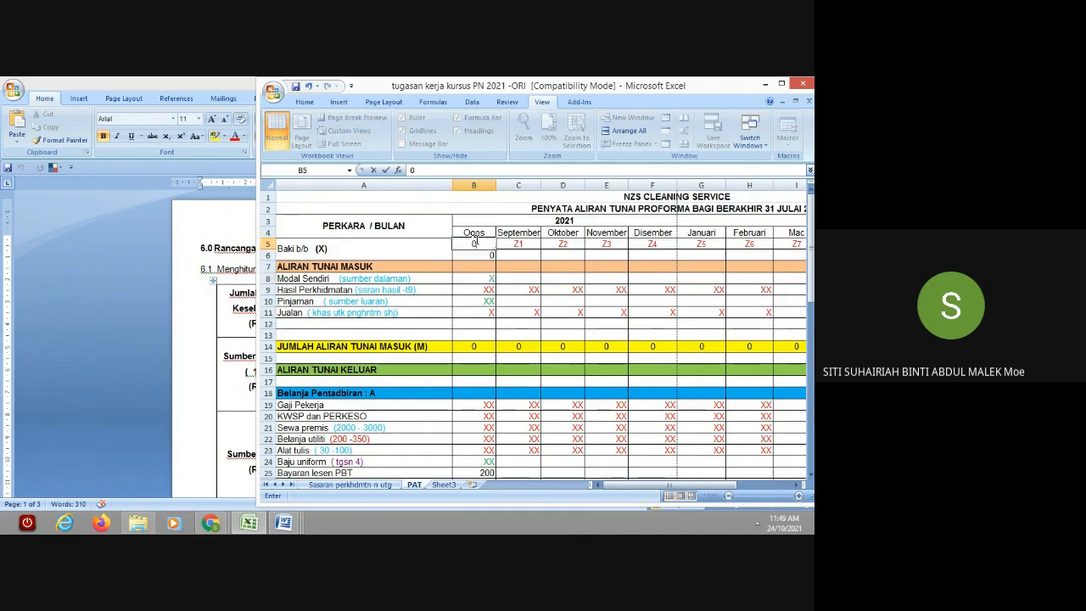
click(481, 326)
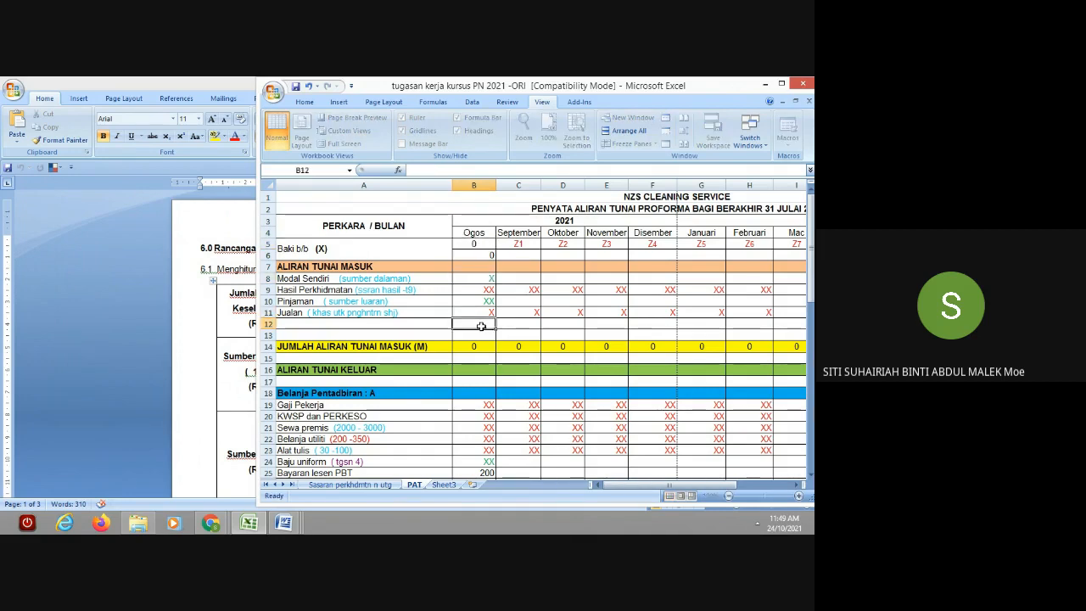
Step: Switch to tugasan 10 part 1- CTH PENGIRAAN in Word and highlight the calculated Sumber Dalaman amount, = RM9 000.00
click(471, 278)
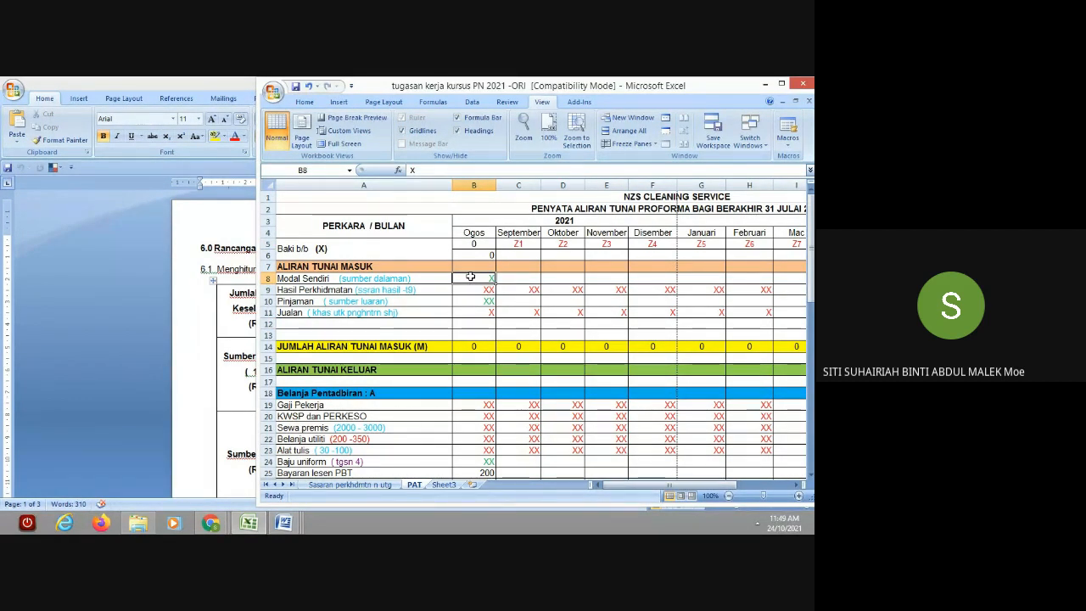
mouse_move(283, 523)
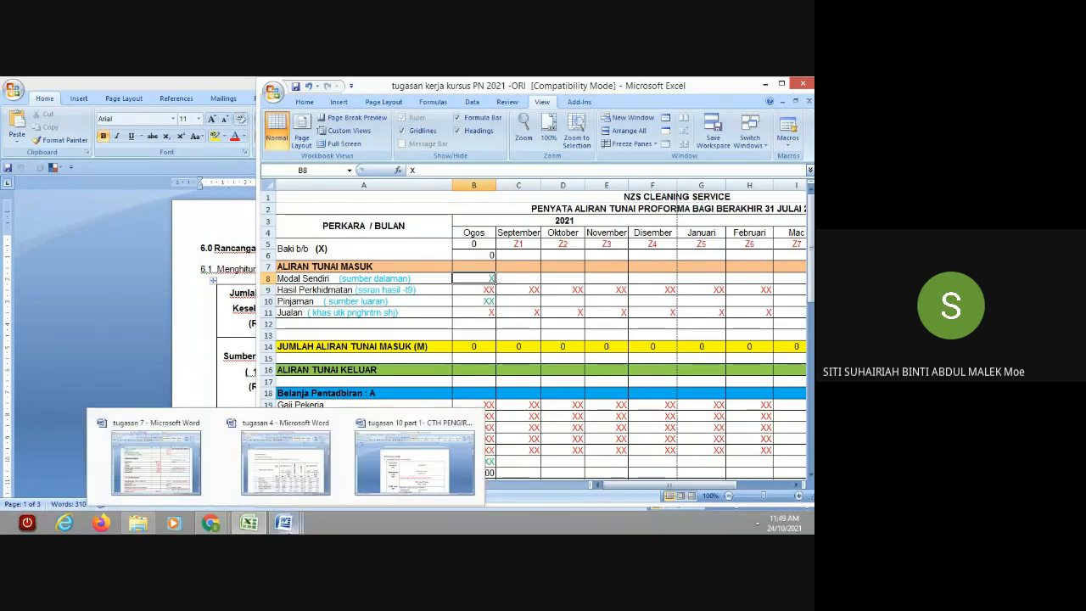
click(393, 466)
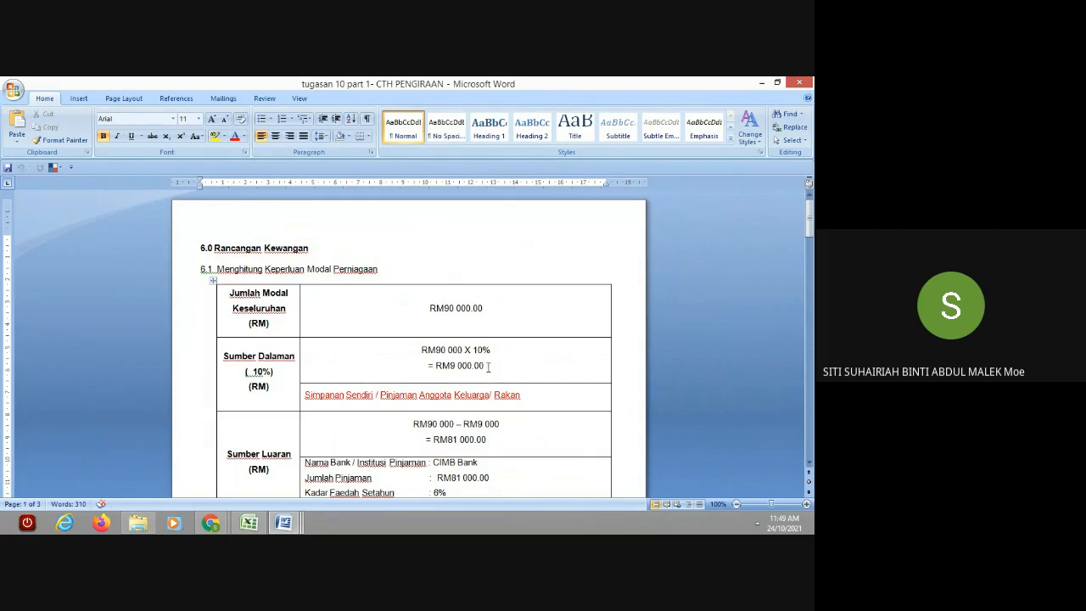
drag(488, 366, 428, 366)
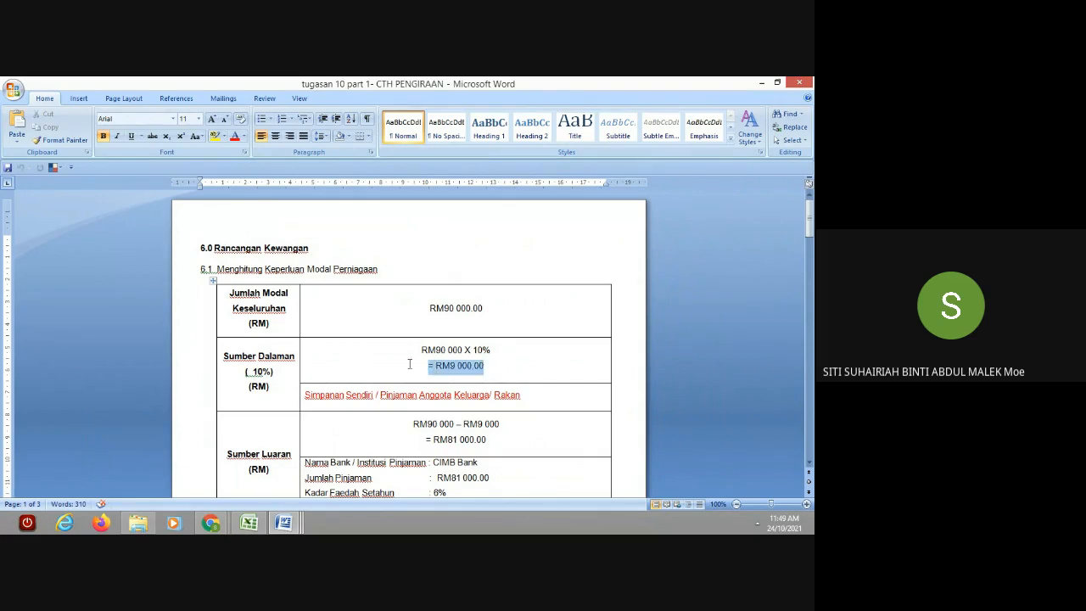
Step: Return to Excel and set the Ogos amount for Modal Sendiri (B8) to 9000
click(294, 525)
click(249, 524)
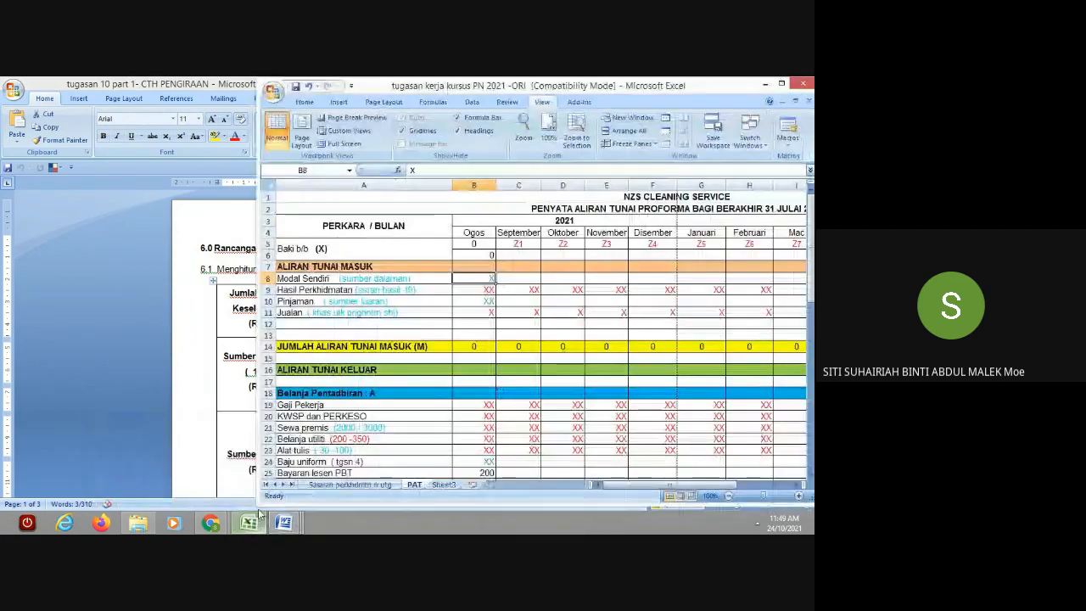
text(900)
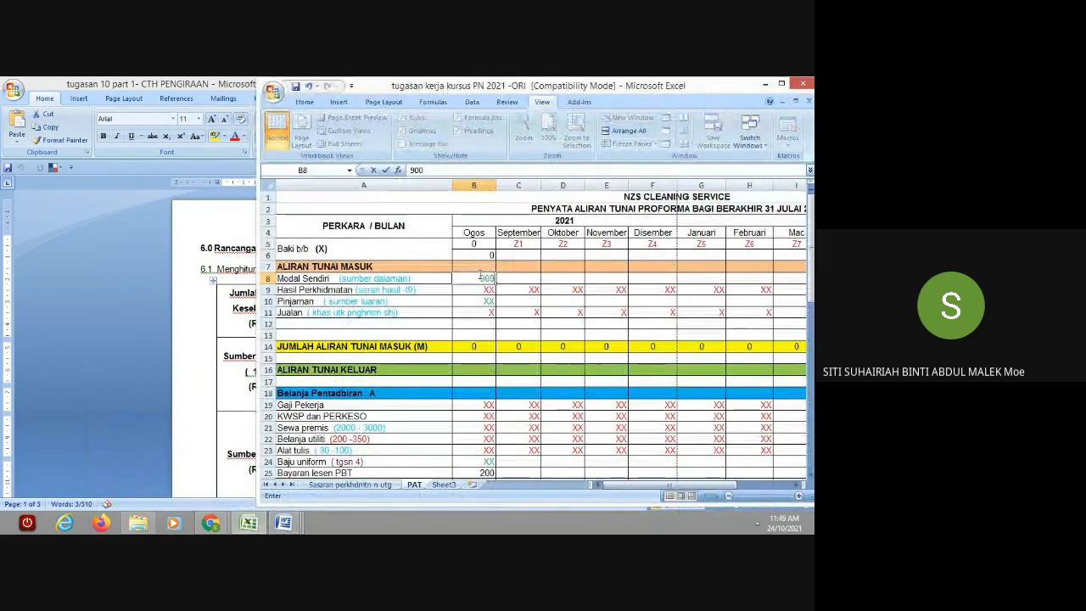
text(0)
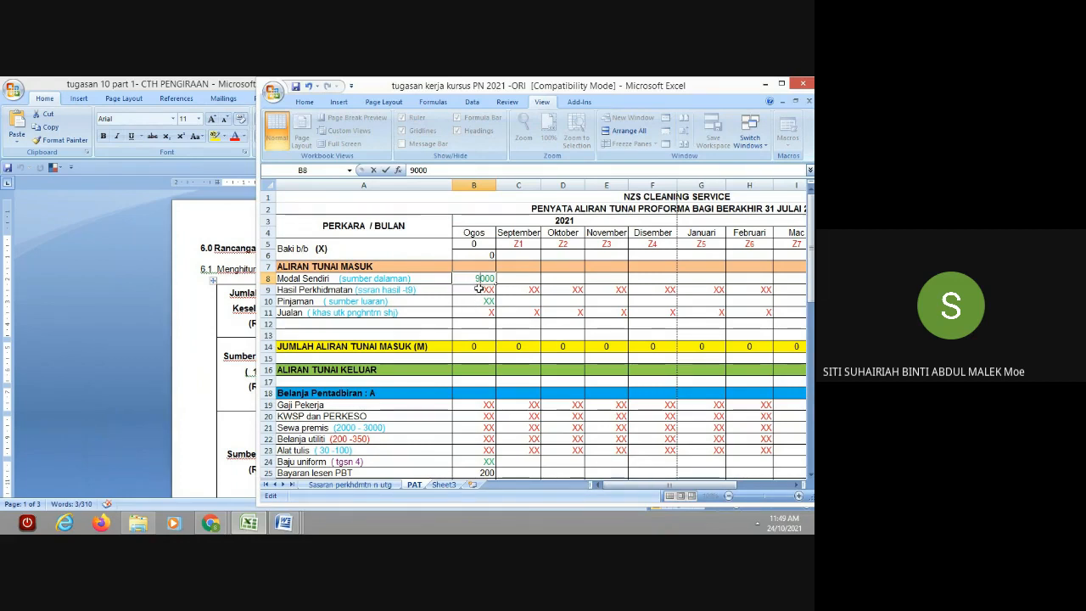
click(518, 290)
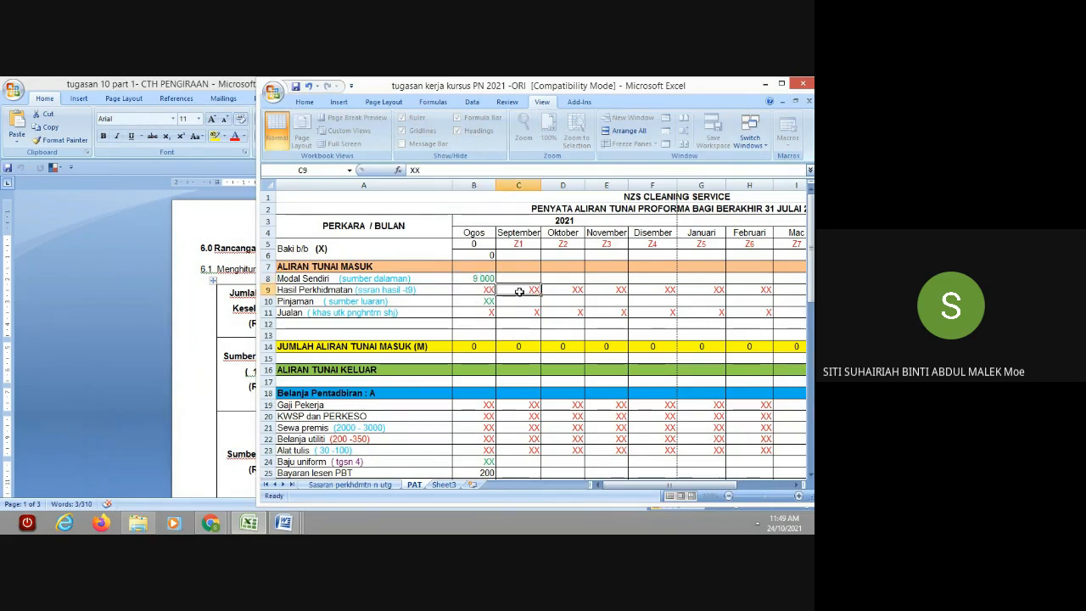
Step: Remove the space from the Ogos Modal Sendiri amount in B8 so it is entered as the number 9000
click(480, 279)
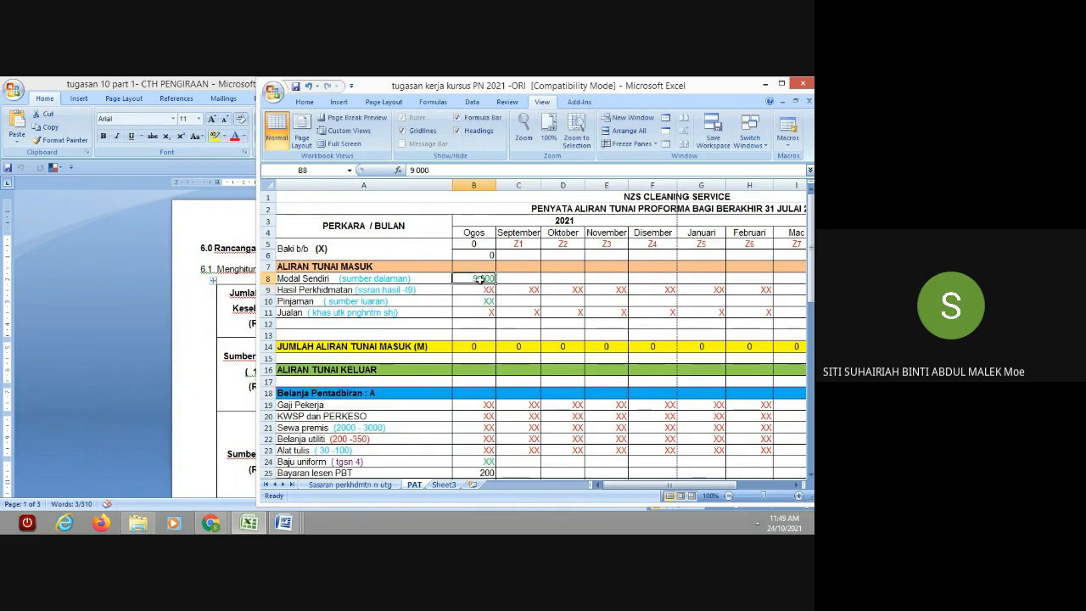
double_click(480, 279)
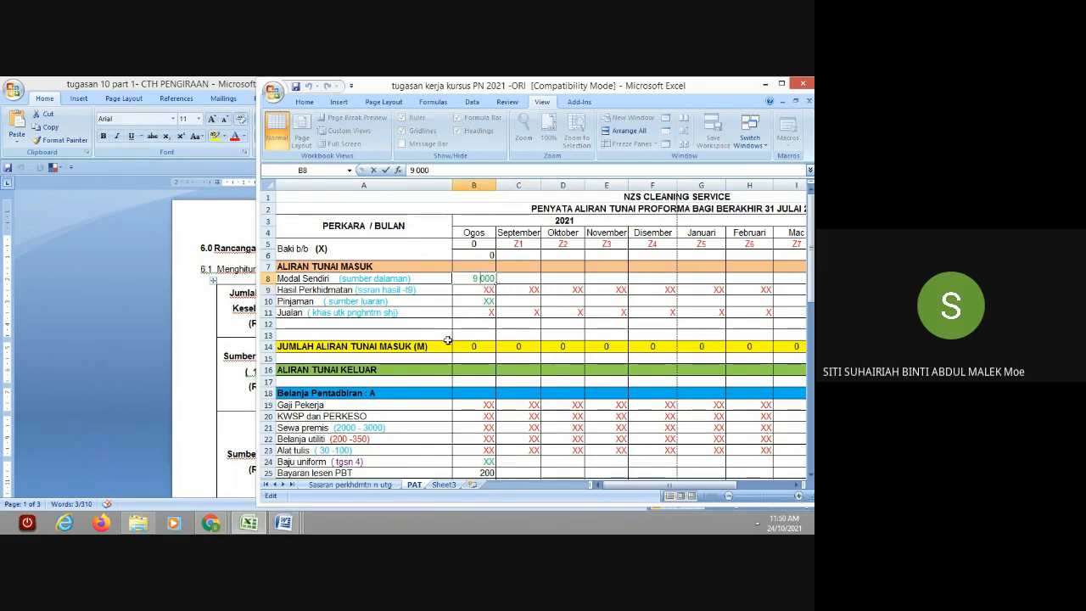
key(BackSpace)
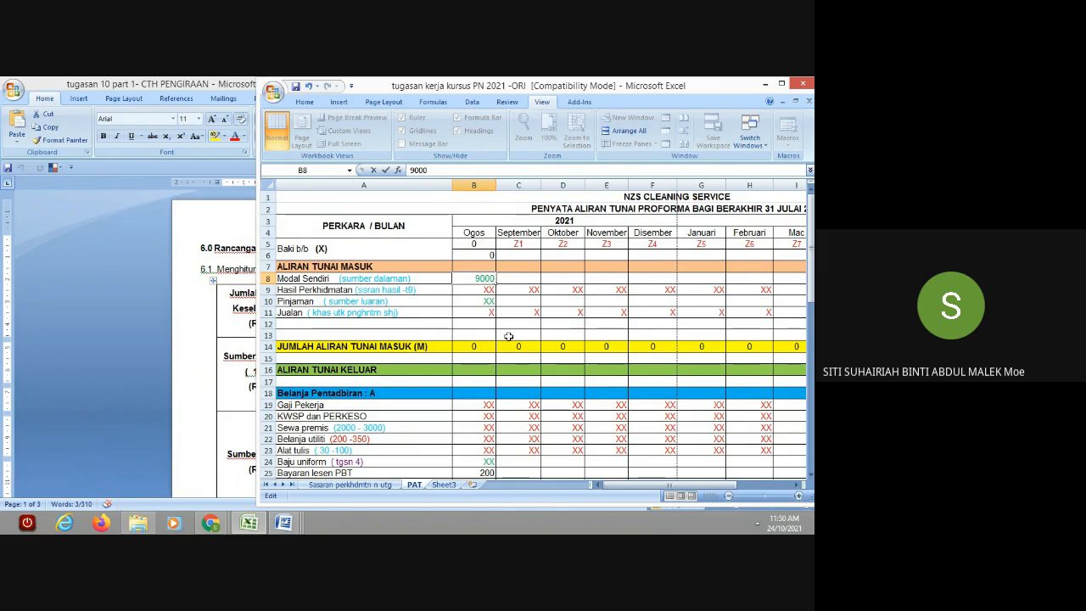
click(528, 309)
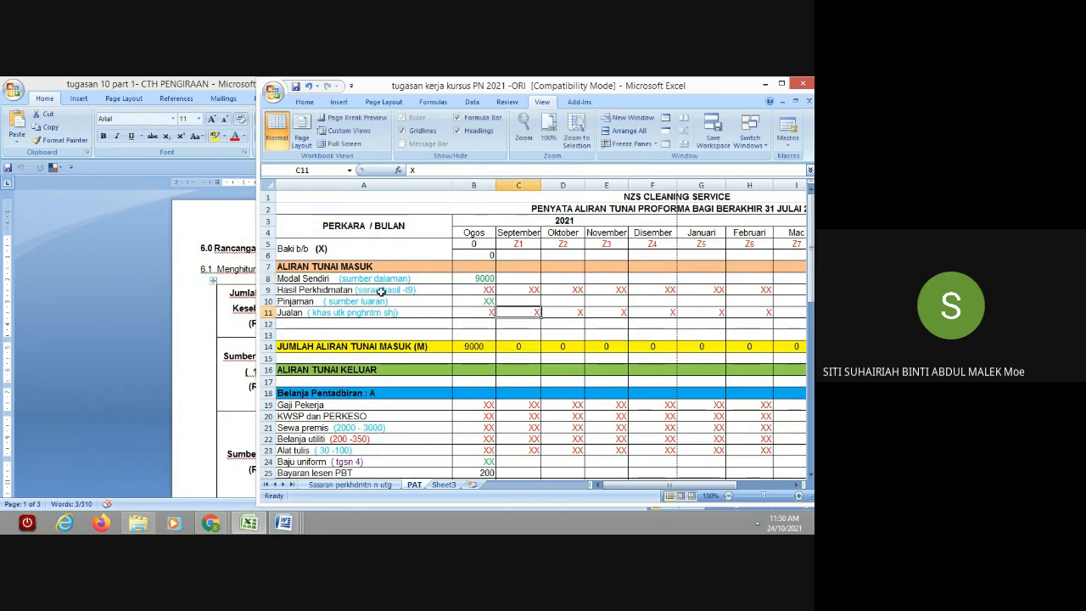
Step: Leave Excel with the Ogos Hasil Perkhidmatan cell selected and open tugasan 9- part 3 - cth pengiraan from the T9 folder
click(483, 291)
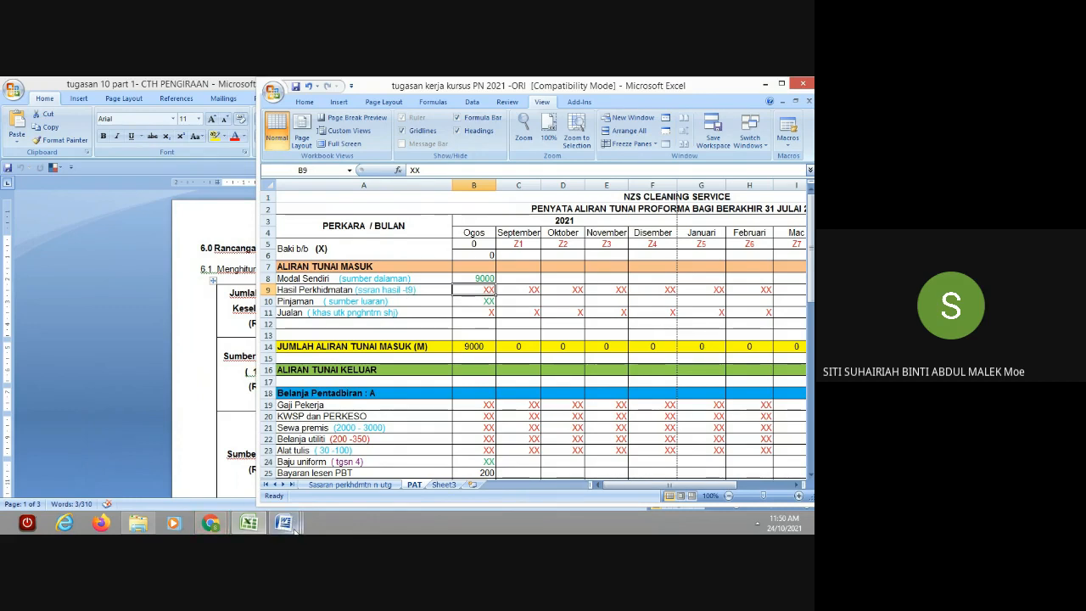
mouse_move(293, 529)
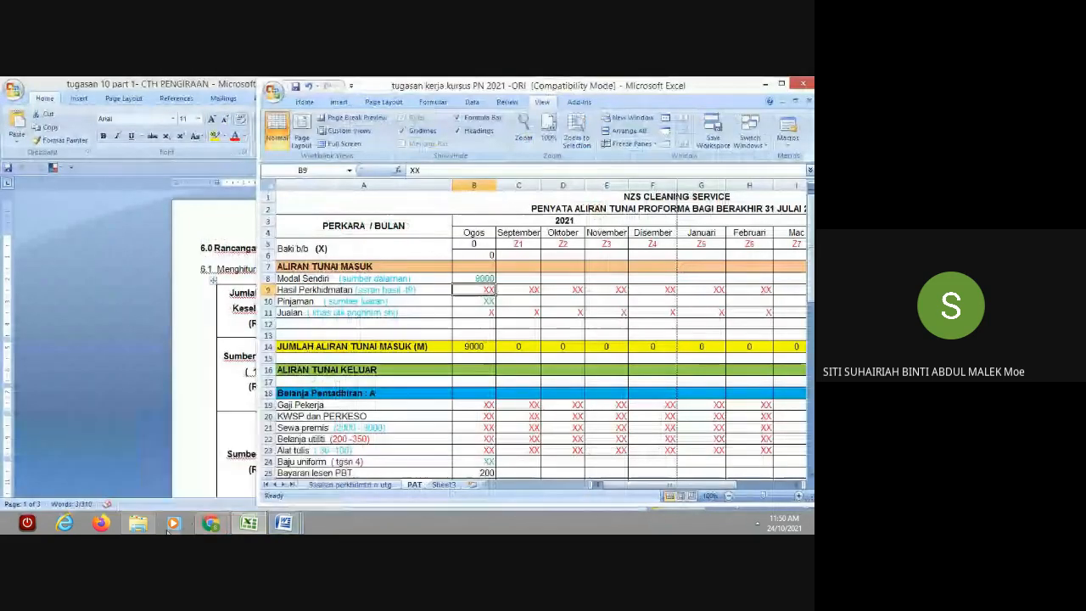
click(762, 88)
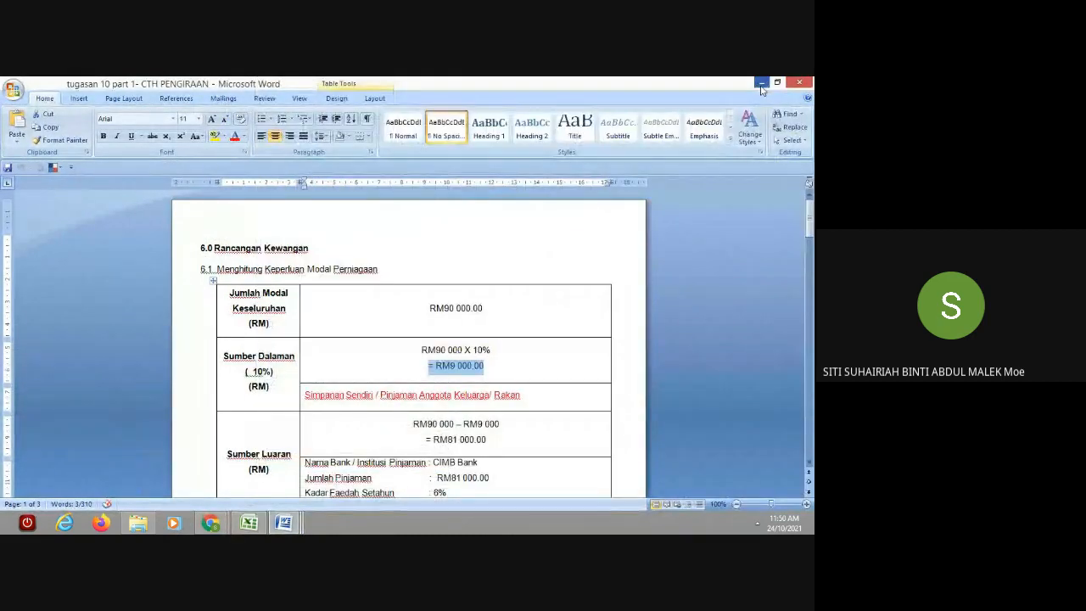
click(762, 88)
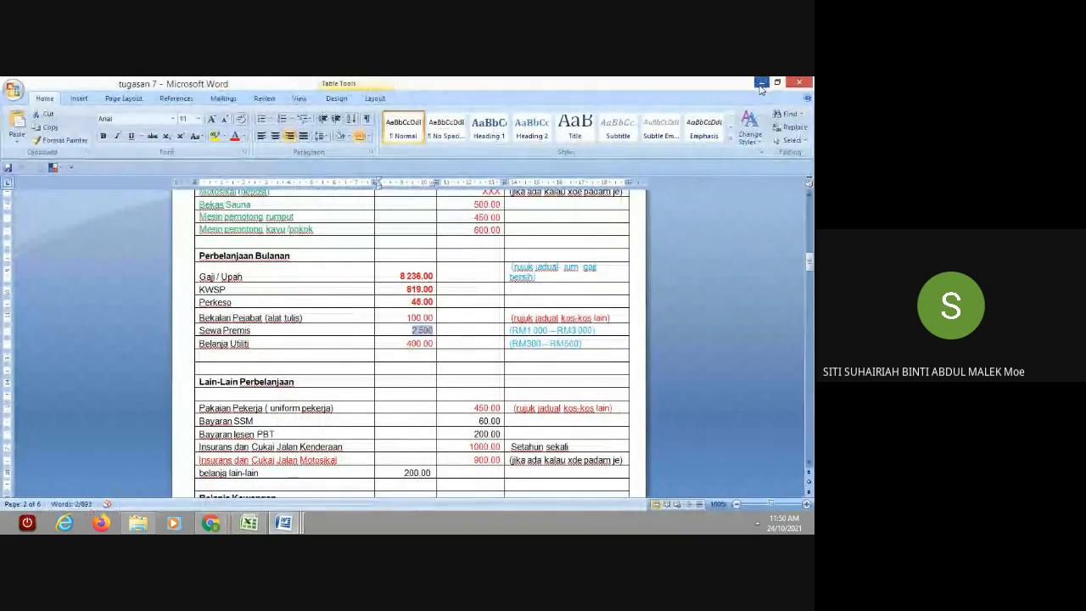
click(761, 88)
key(BackSpace)
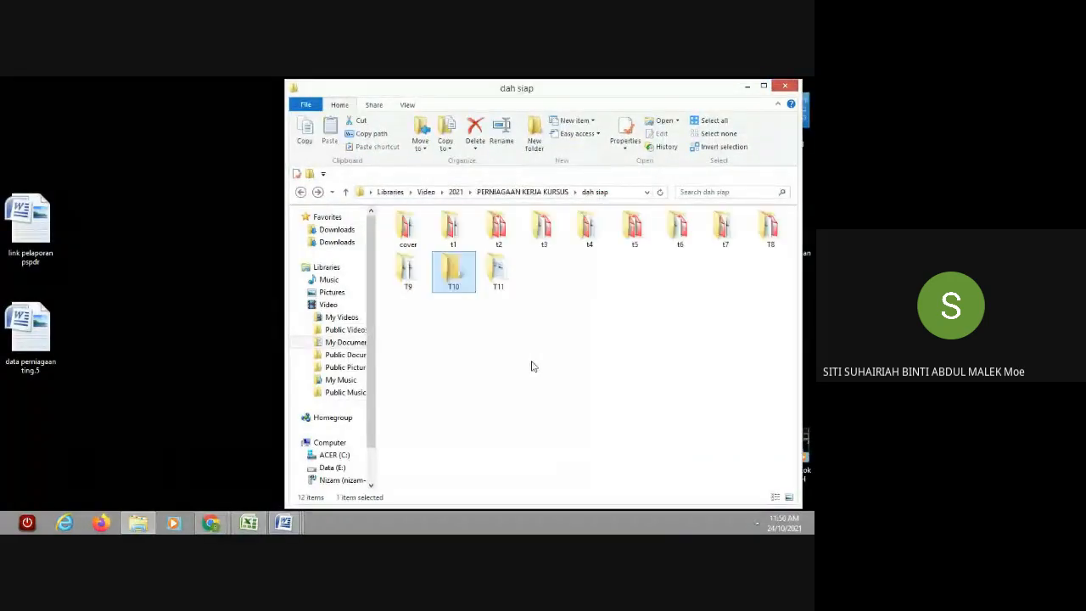
double_click(406, 274)
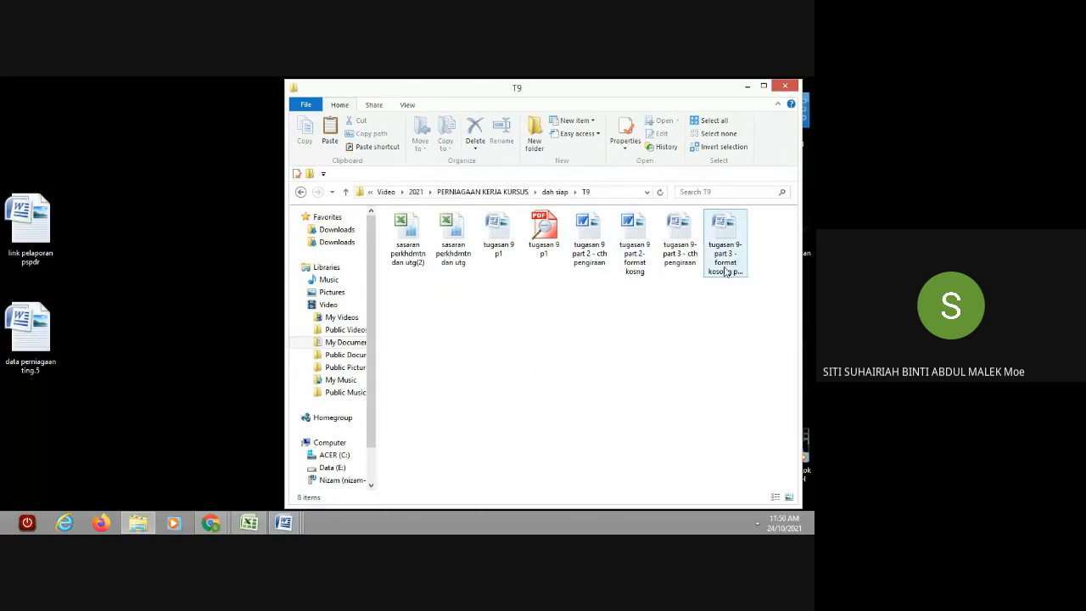
double_click(677, 265)
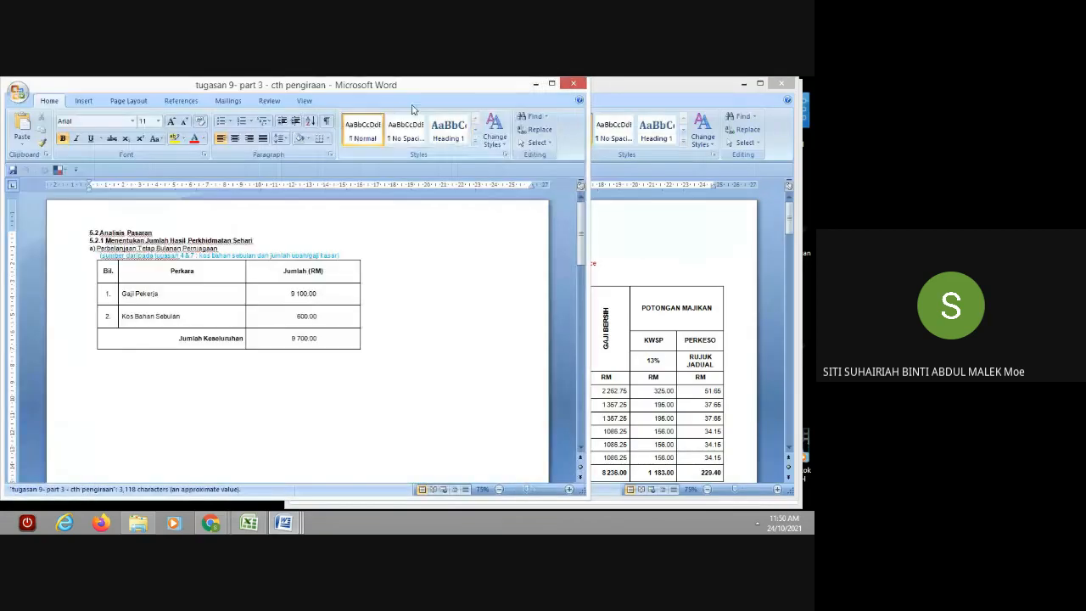
Step: Maximize the tugasan 9 part 3 document and show the monthly Sasaran Hasil Perkhidmatan and Untung table in section 5.2.1 at 100% zoom
drag(437, 88, 671, 80)
drag(808, 208, 804, 367)
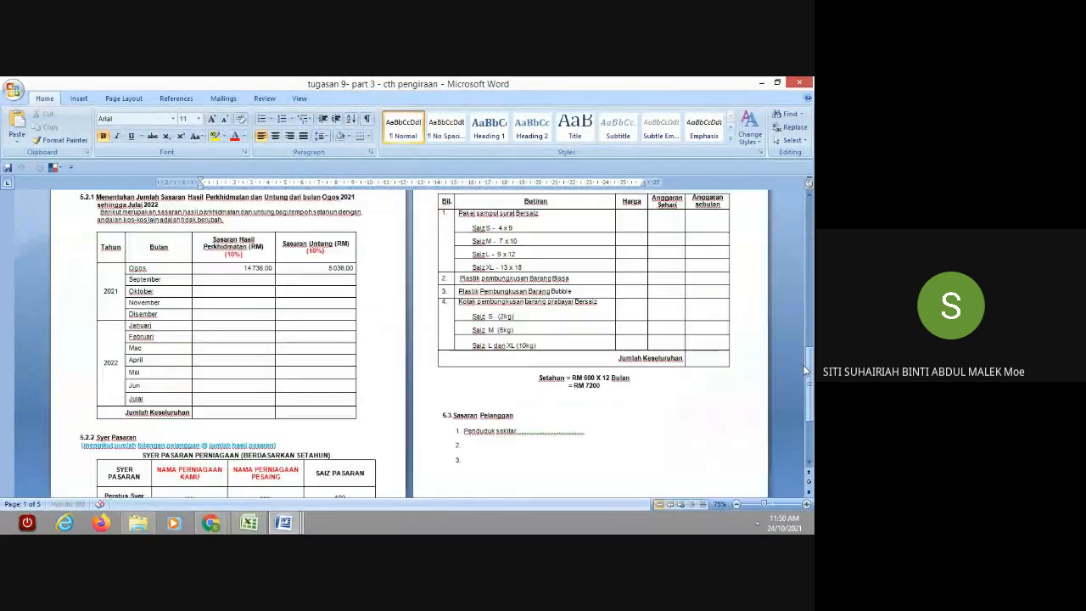
click(779, 85)
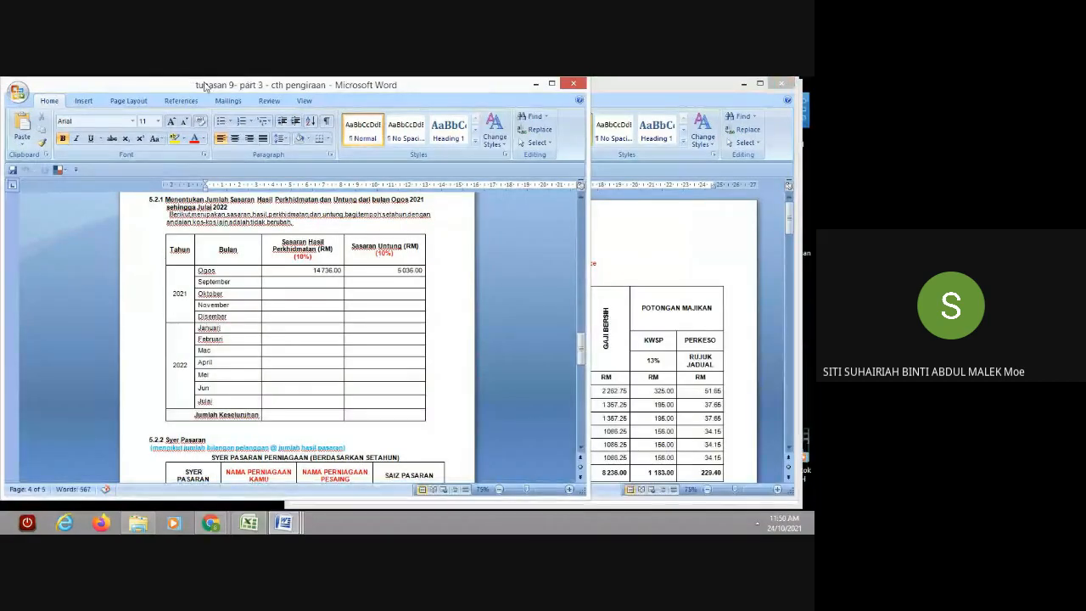
drag(431, 85, 624, 83)
double_click(624, 82)
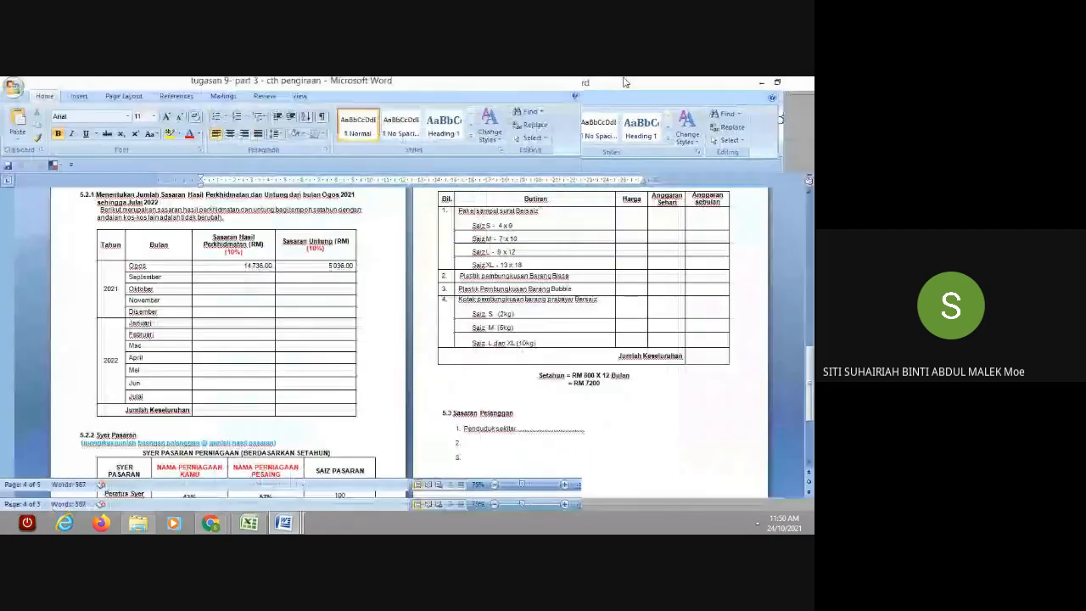
click(300, 98)
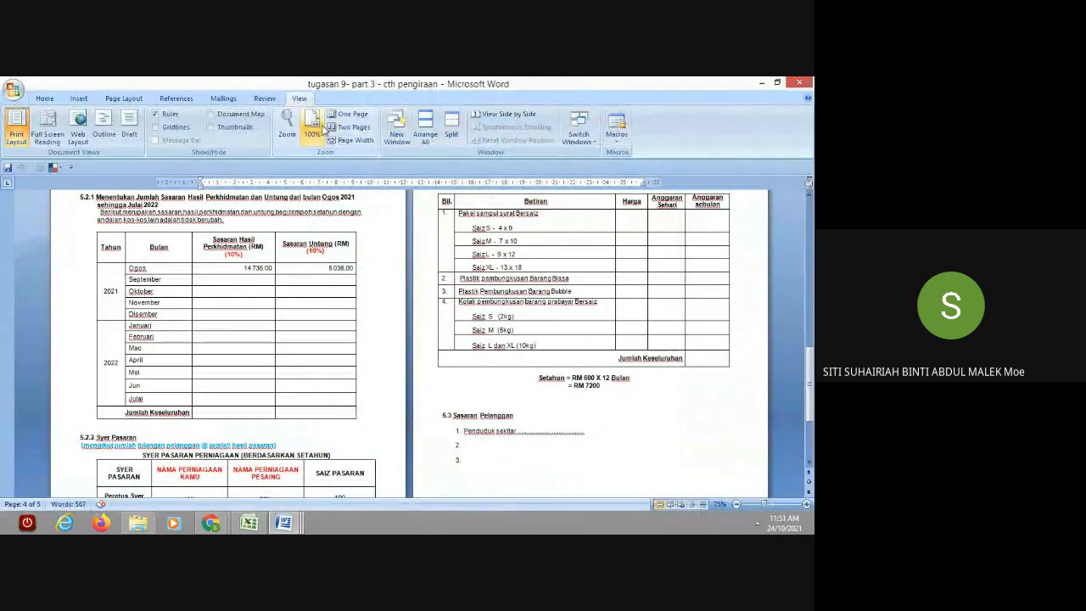
click(312, 128)
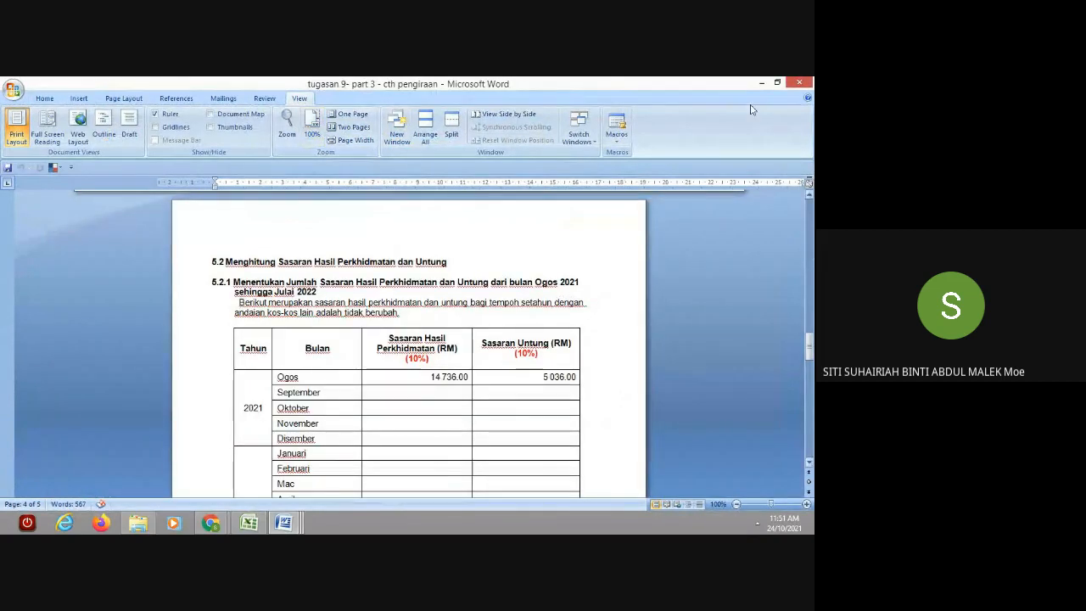
click(777, 83)
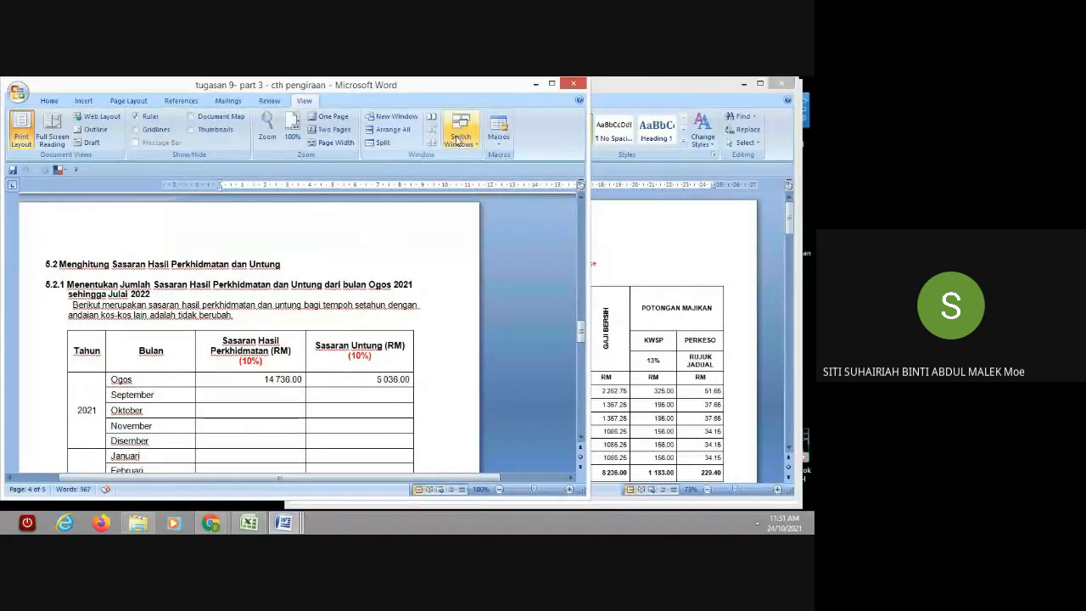
drag(454, 86, 709, 82)
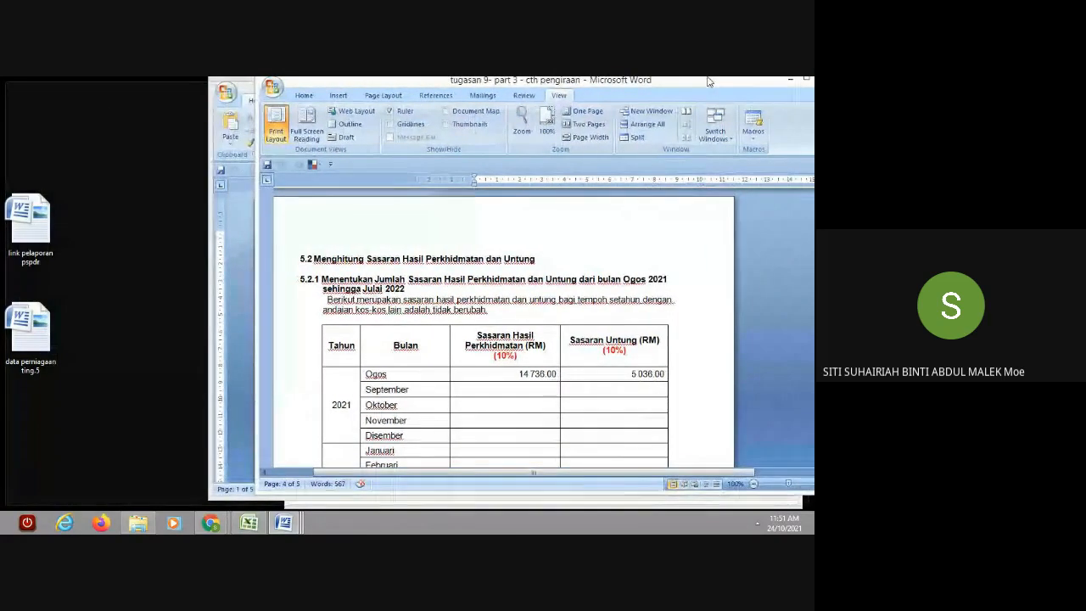
double_click(709, 81)
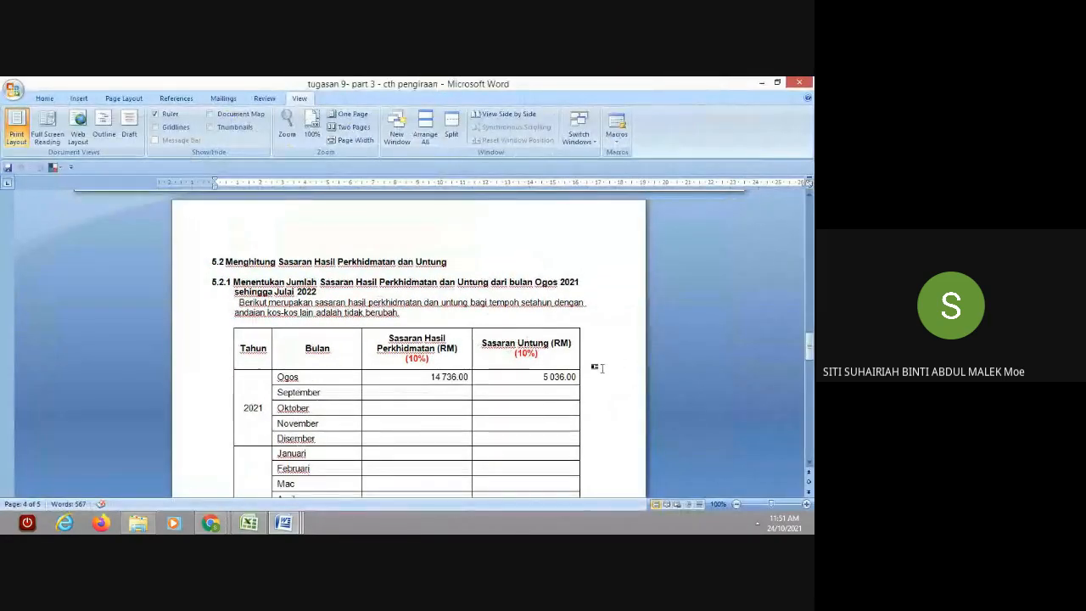
Step: Highlight the Sasaran Hasil Perkhidmatan and Sasaran Untung columns from Ogos through Jumlah Keseluruhan to review the monthly targets
drag(399, 388, 408, 494)
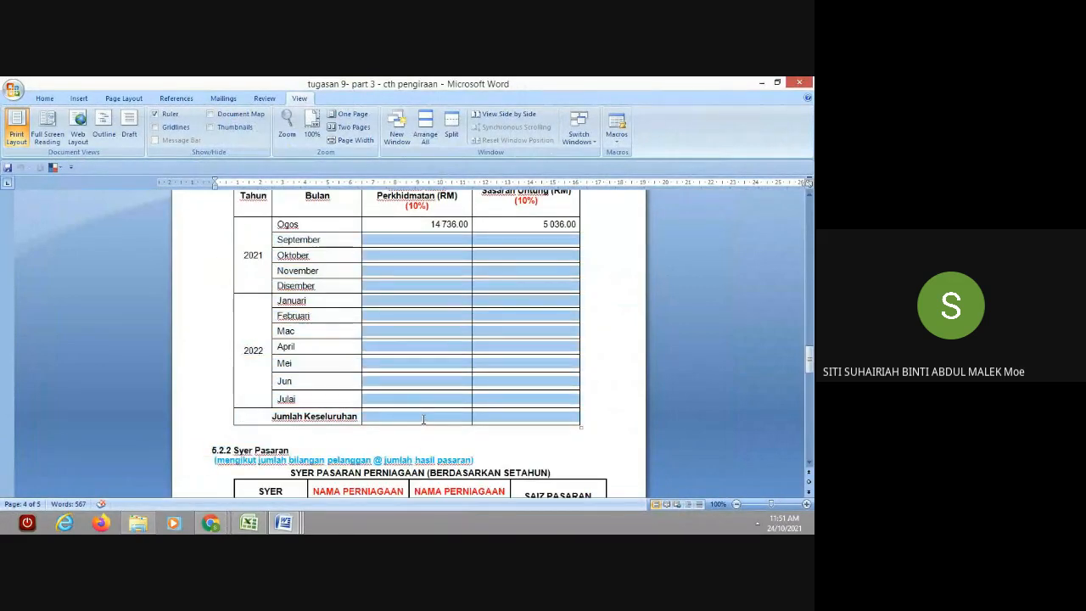
click(545, 366)
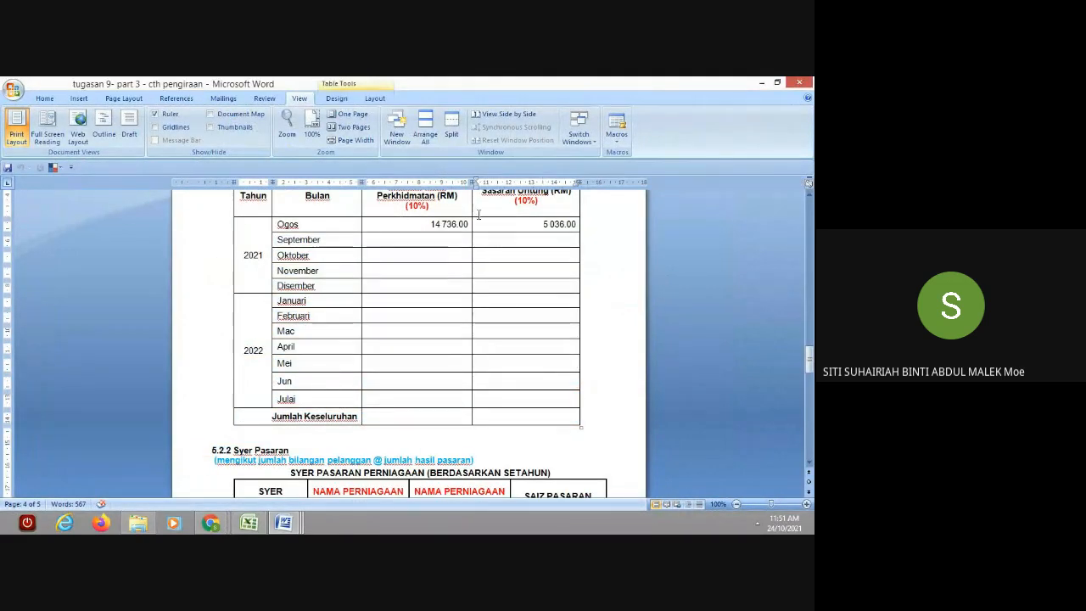
drag(416, 223, 407, 331)
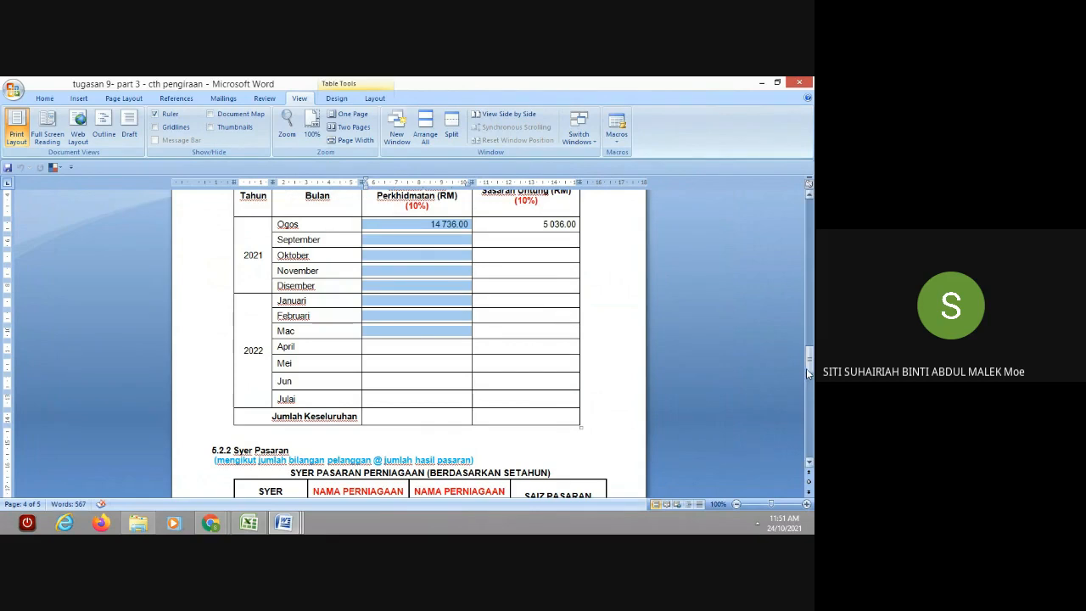
drag(808, 367, 809, 360)
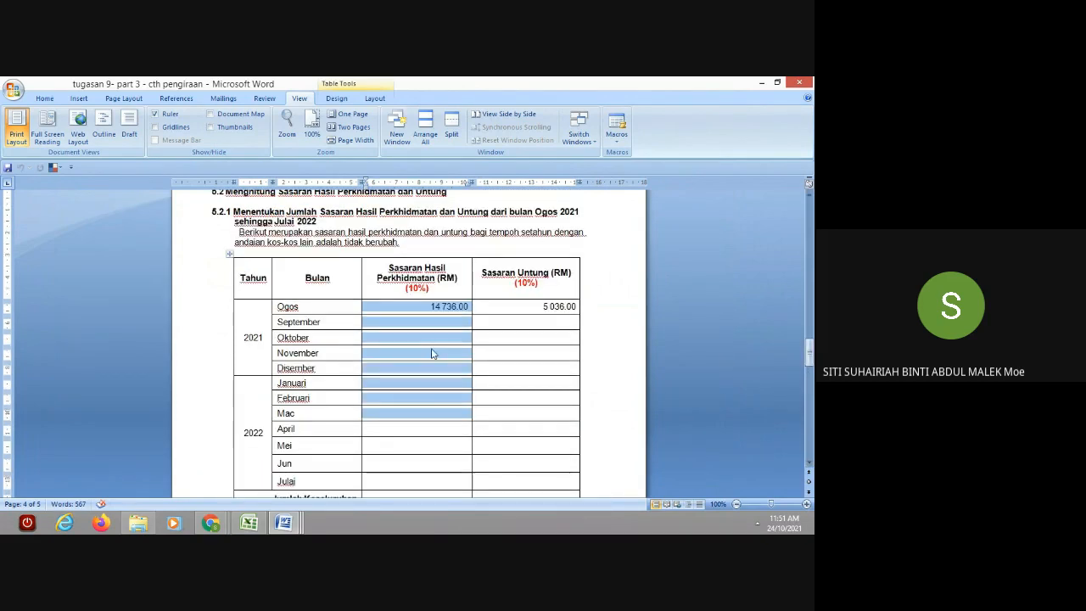
drag(399, 298, 400, 298)
click(398, 291)
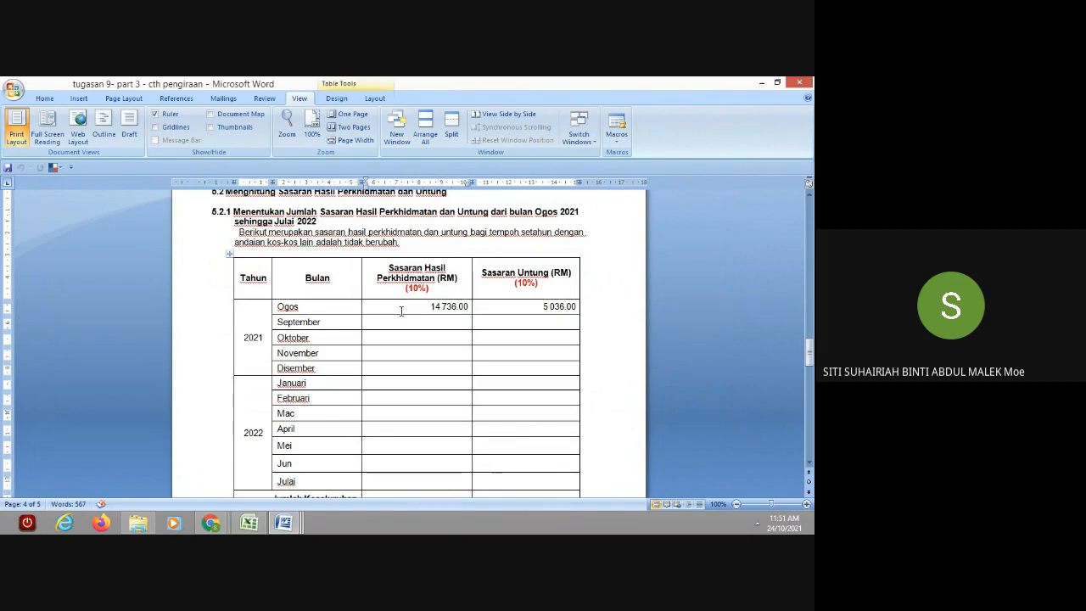
drag(399, 305, 408, 416)
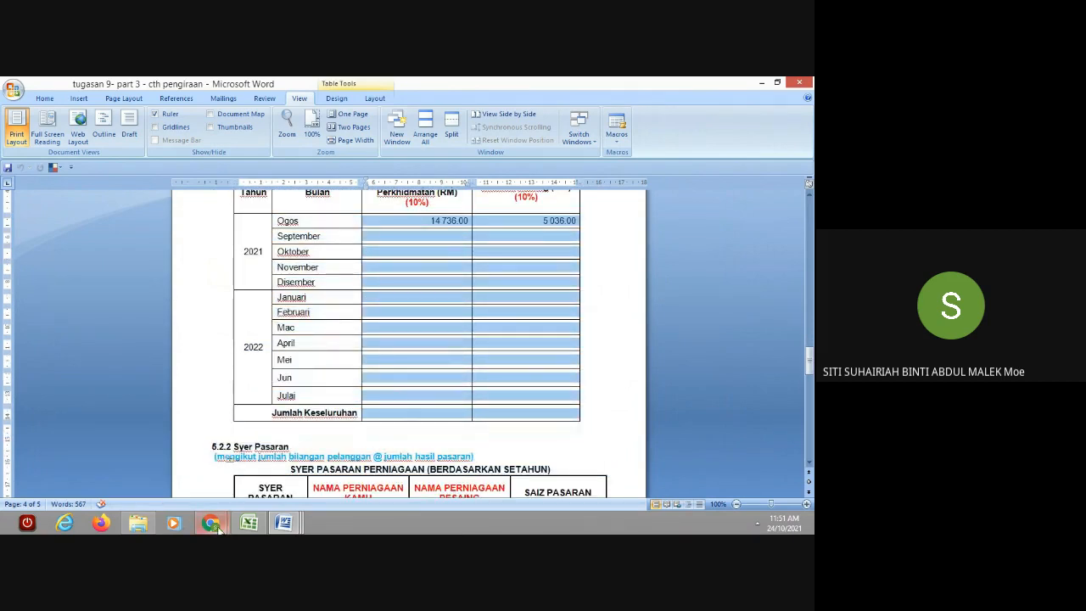
Step: Switch to Excel and set the Ogos service revenue target (C4) in the Sasaran perkhdmtn n utg sheet to 14736
mouse_move(218, 526)
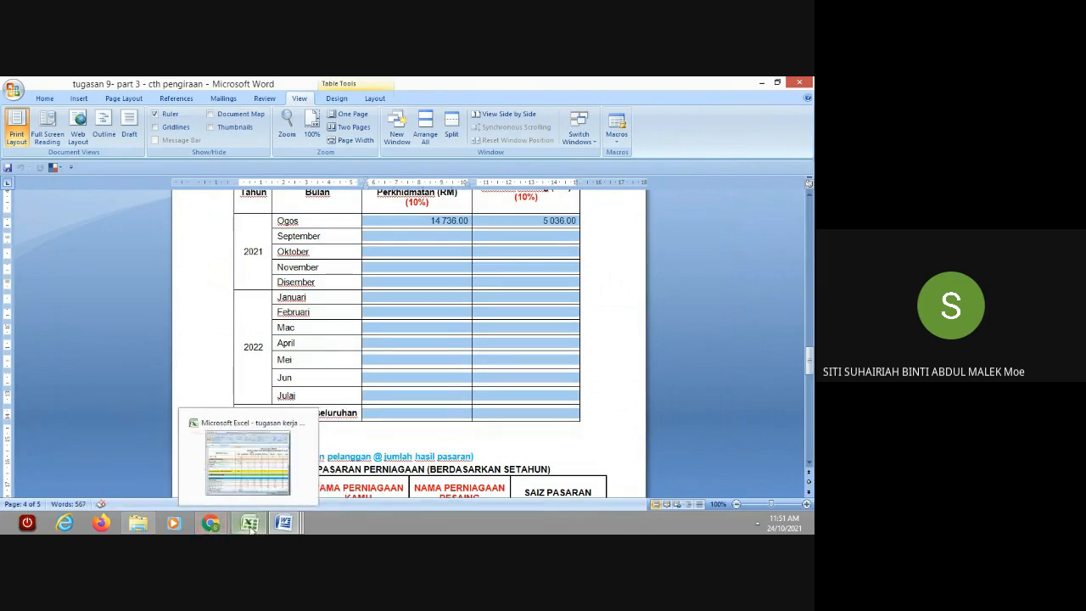
click(249, 520)
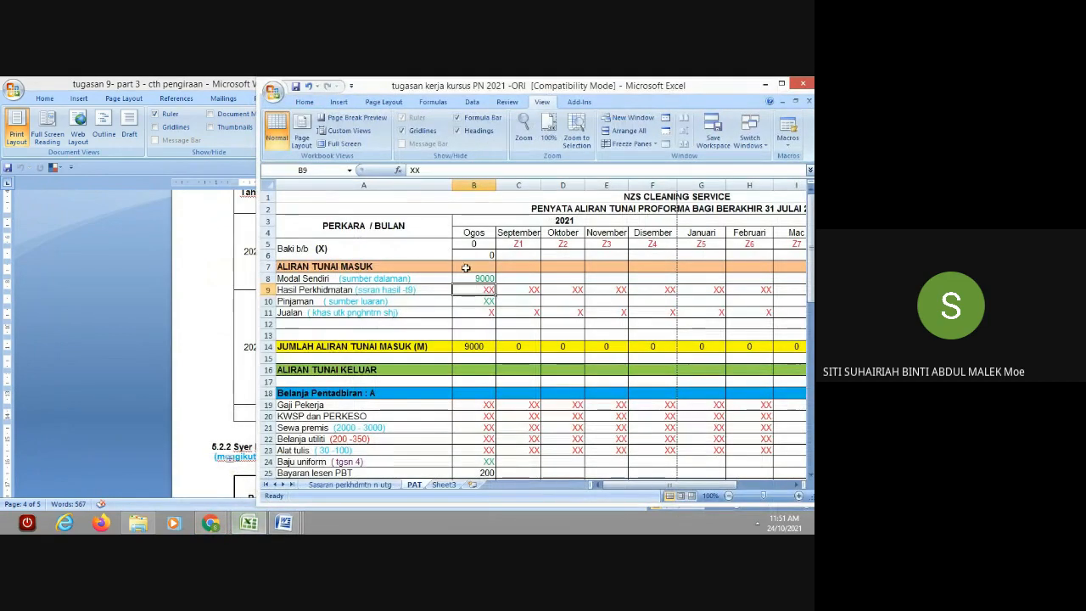
mouse_move(285, 525)
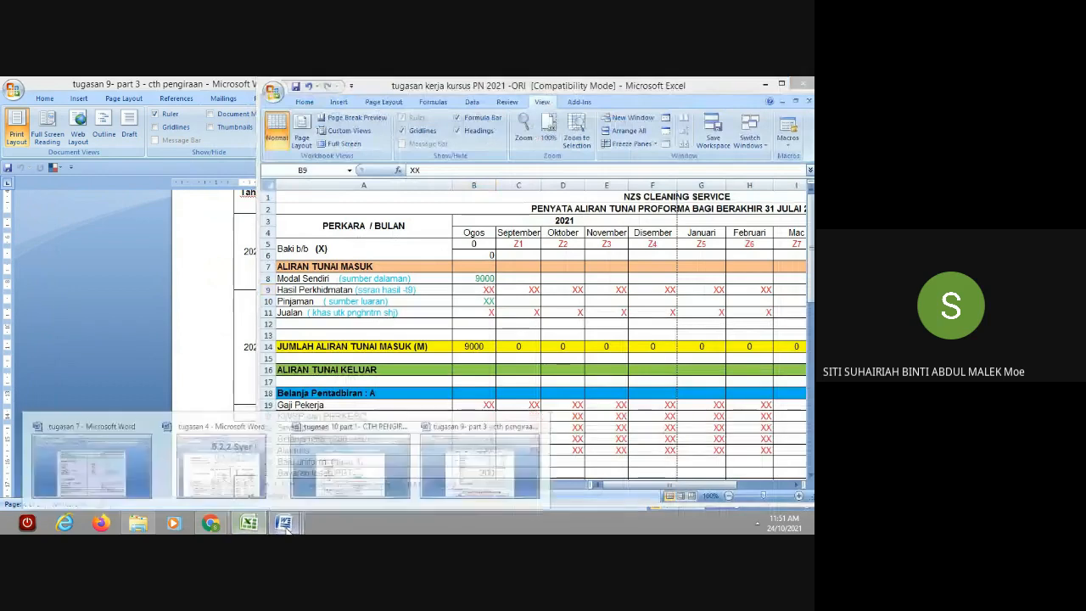
mouse_move(447, 485)
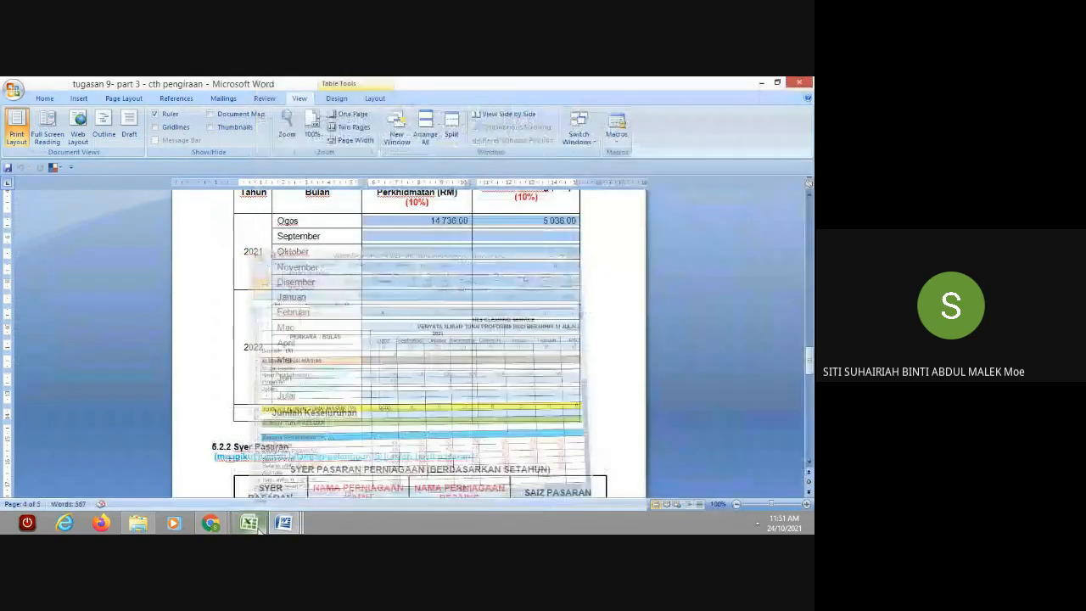
click(248, 524)
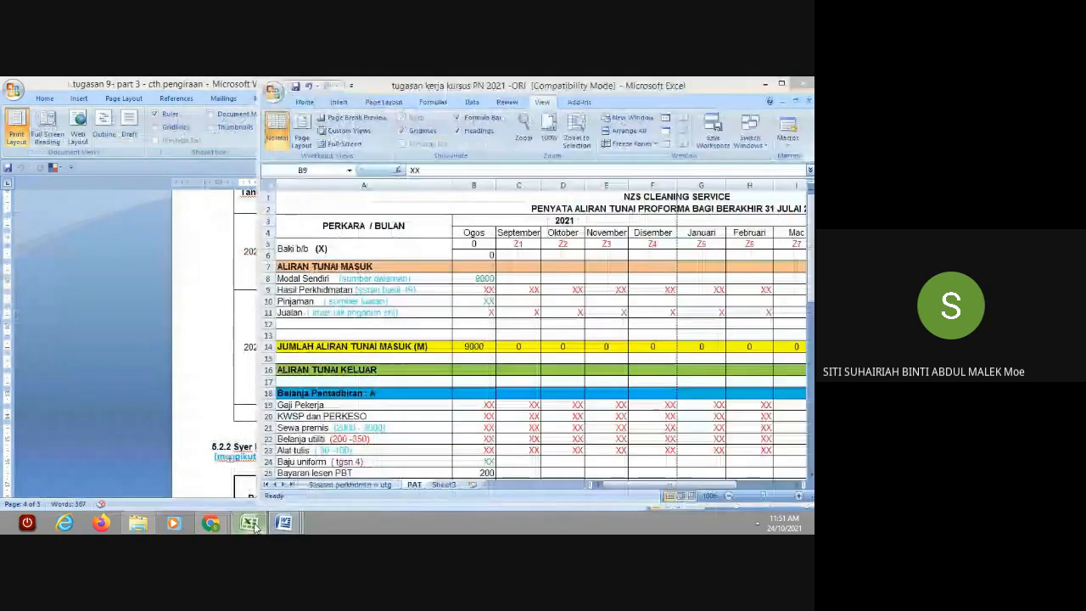
click(339, 485)
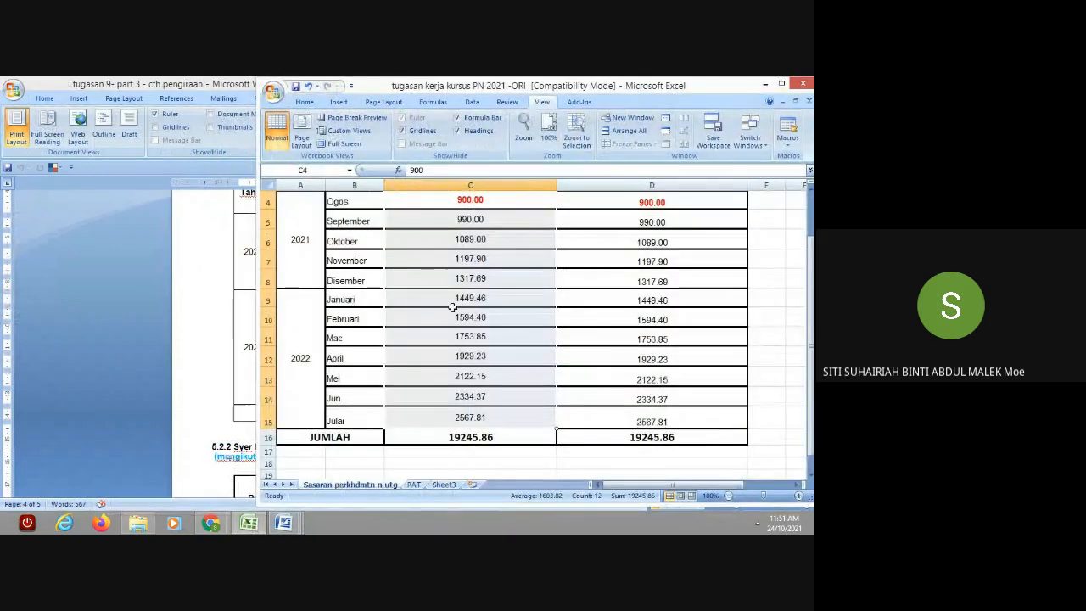
click(470, 200)
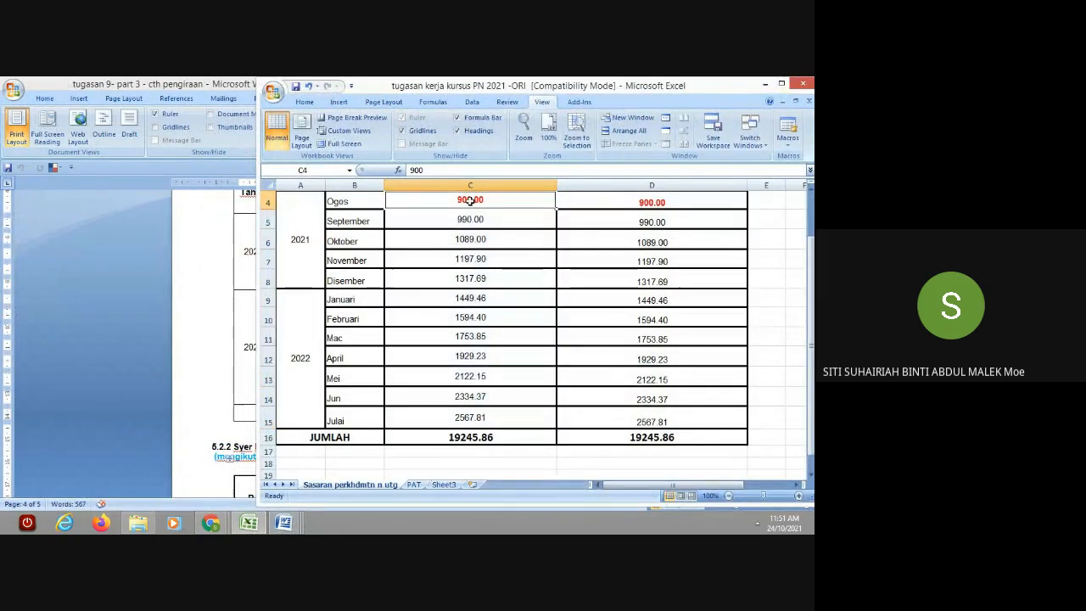
text(14736)
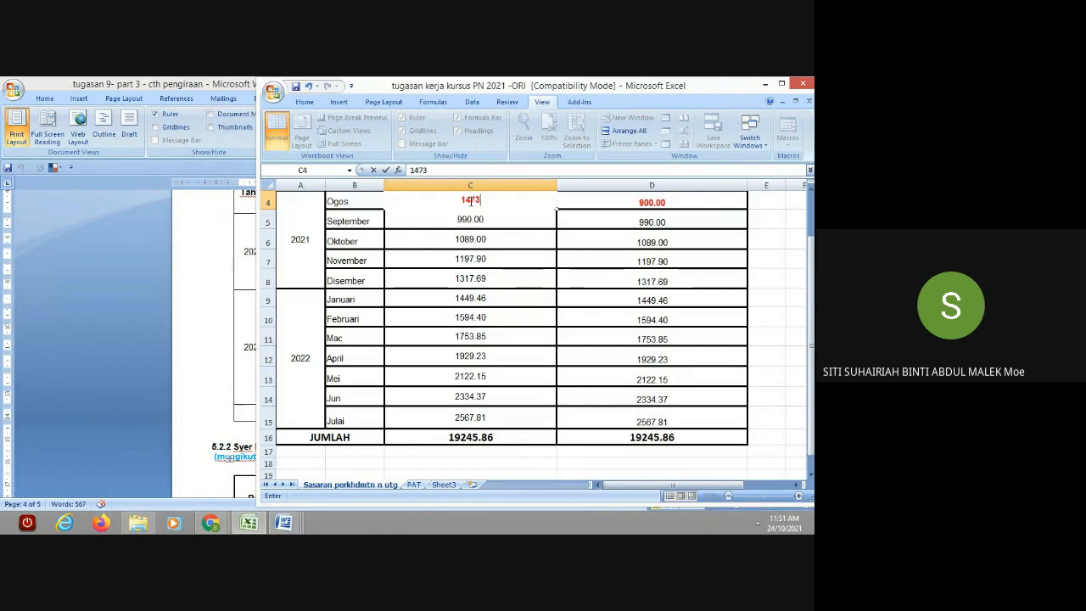
click(786, 299)
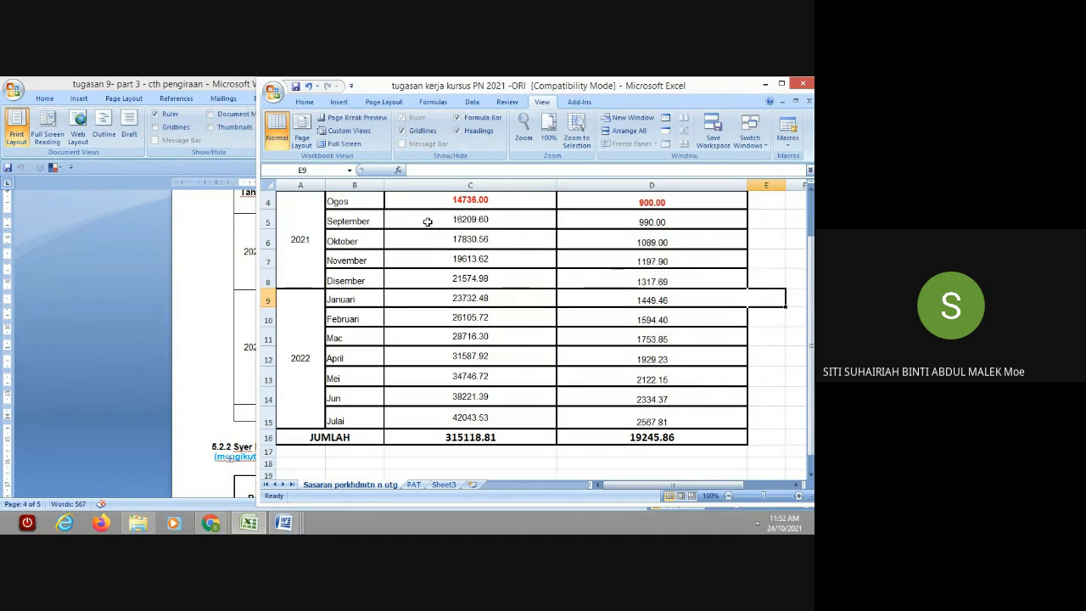
Step: Check the Ogos target, then enter 14376 as the Ogos Hasil Perkhidmatan (B9) in the PAT sheet
click(284, 522)
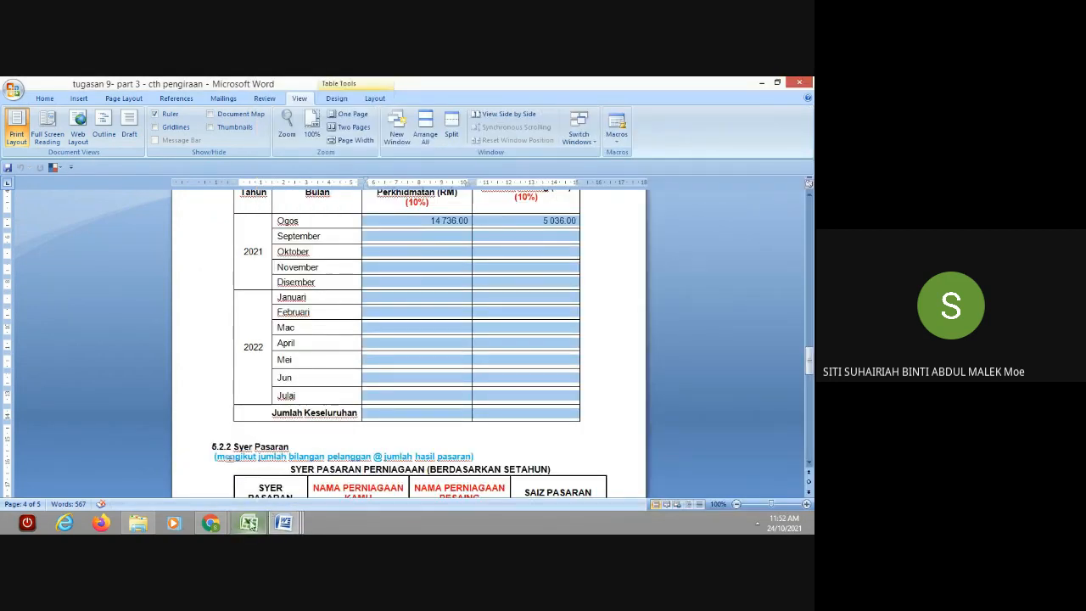
click(249, 523)
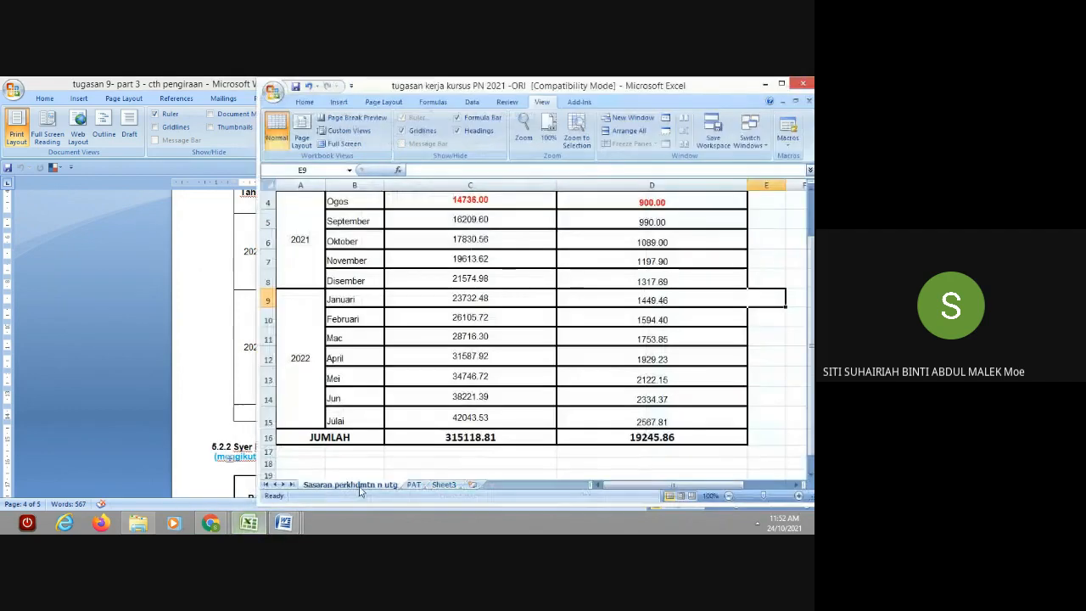
click(414, 485)
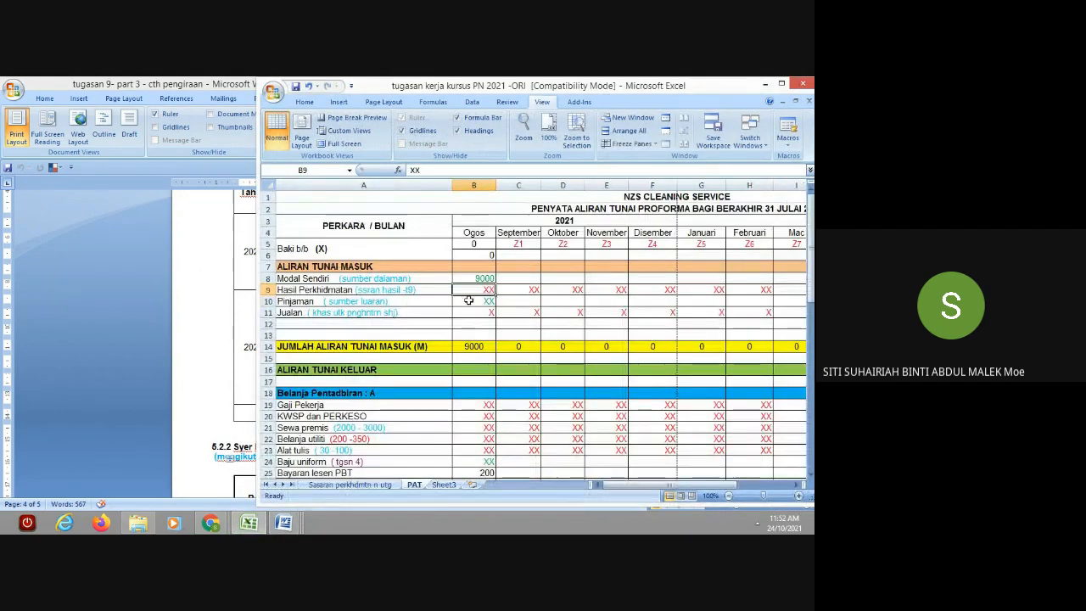
text(14376)
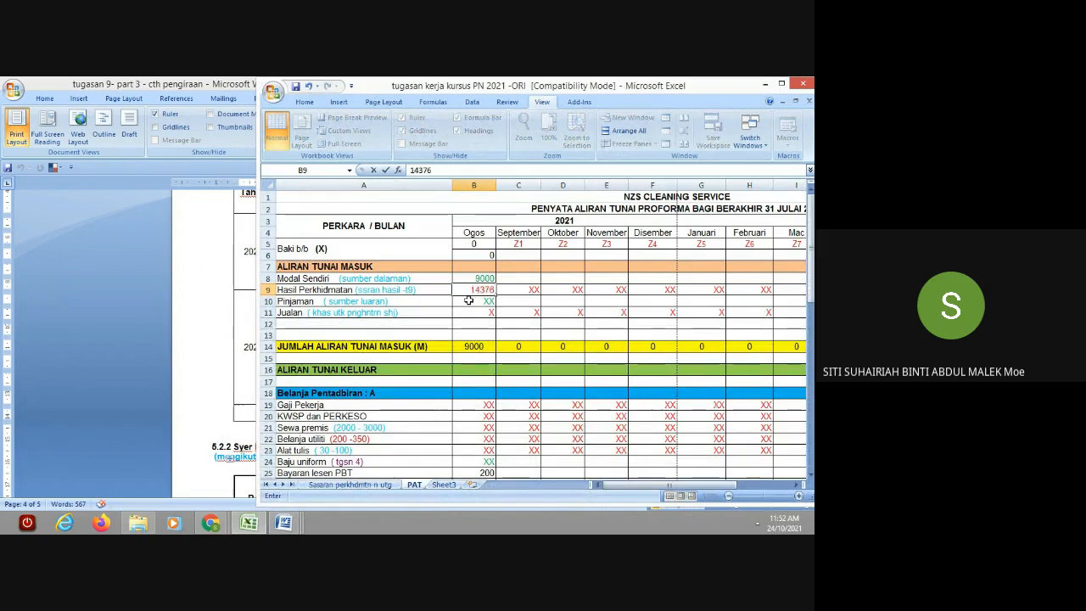
key(Tab)
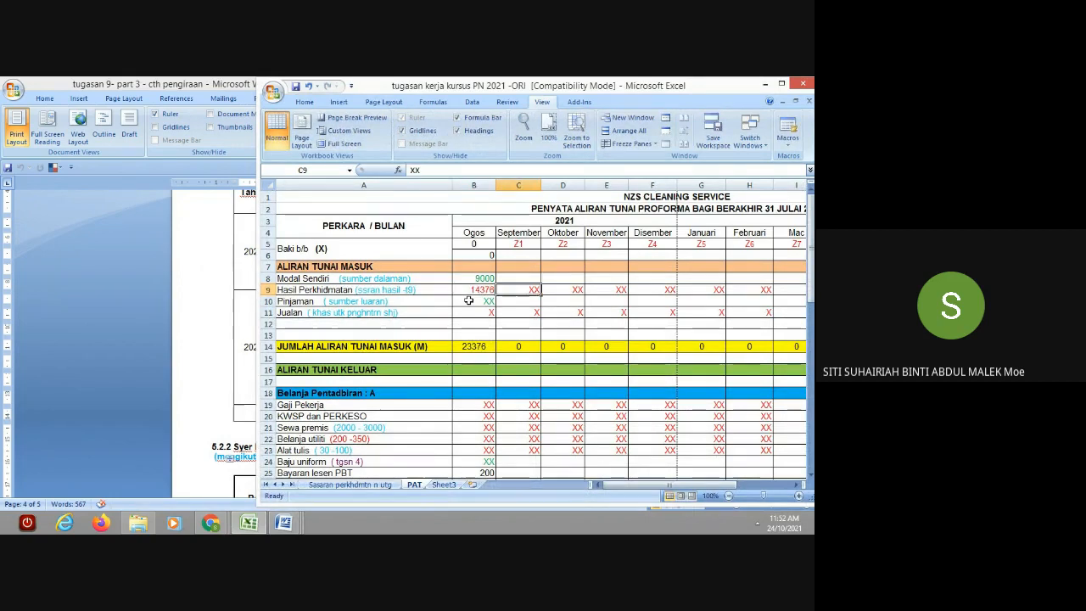
Step: Look up the September target in the Sasaran perkhdmtn n utg sheet and enter 16210 as September Hasil Perkhidmatan (C9) in PAT
click(253, 523)
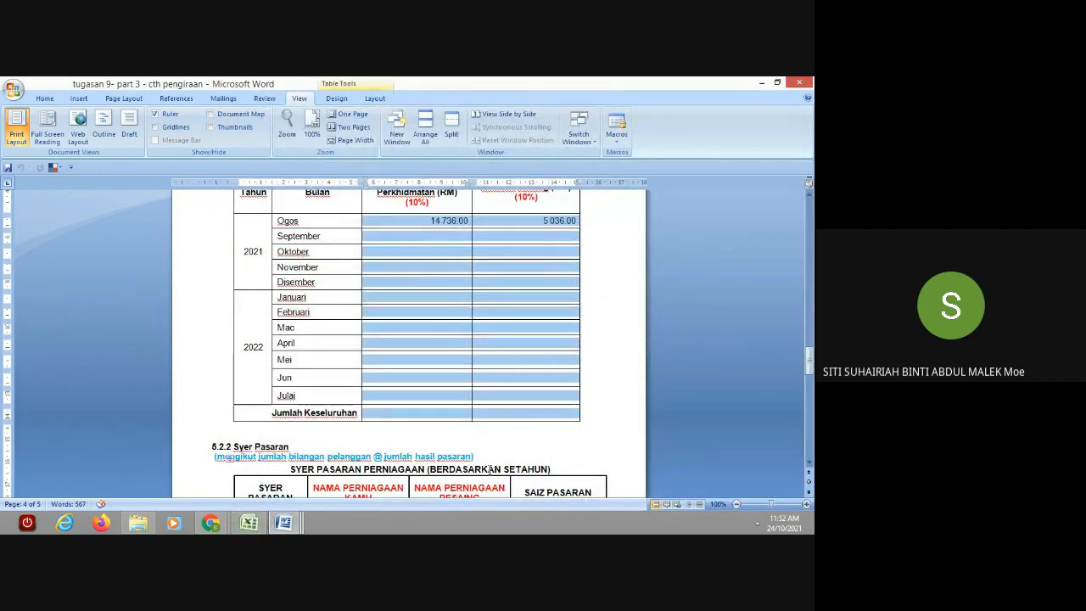
click(252, 523)
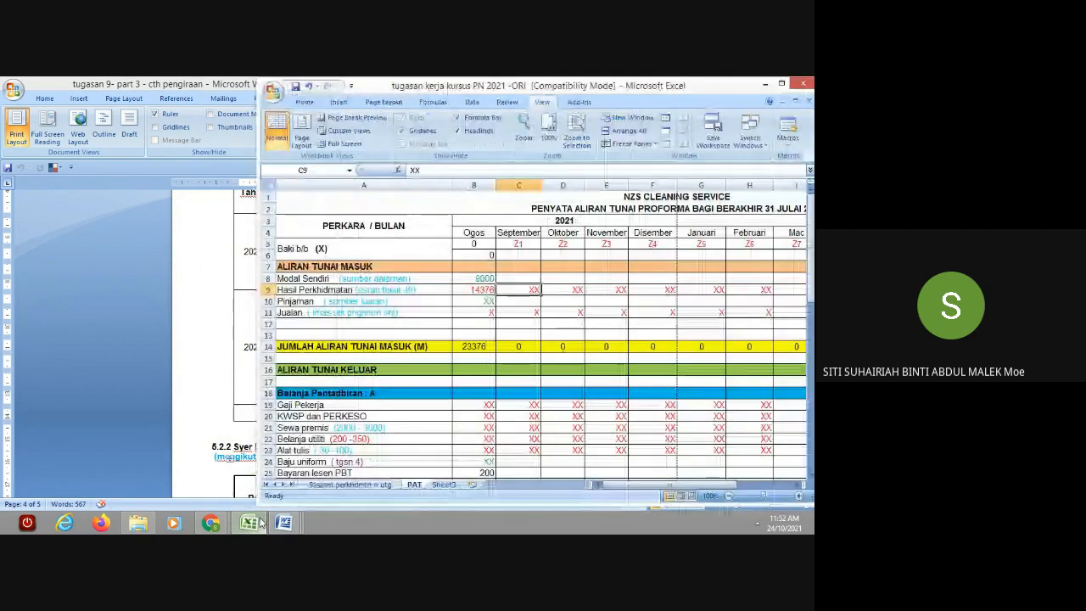
click(339, 485)
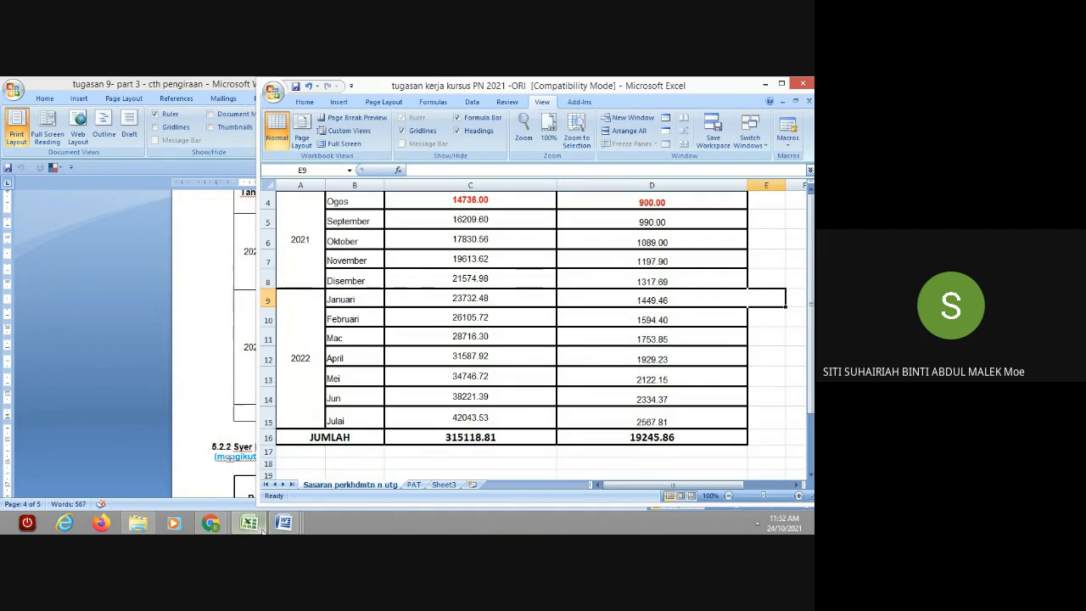
click(415, 487)
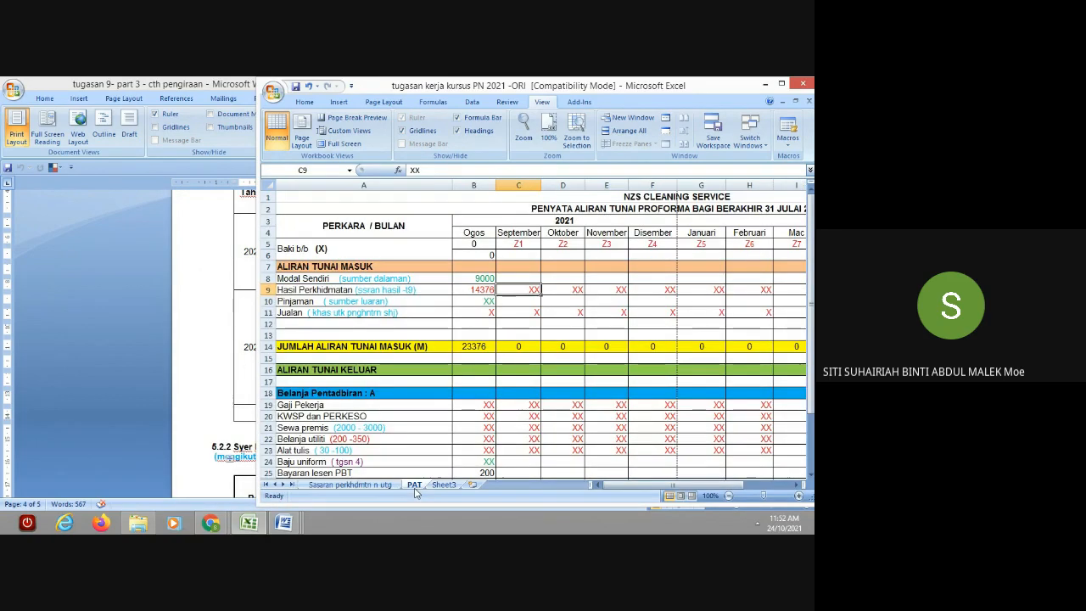
text(16210)
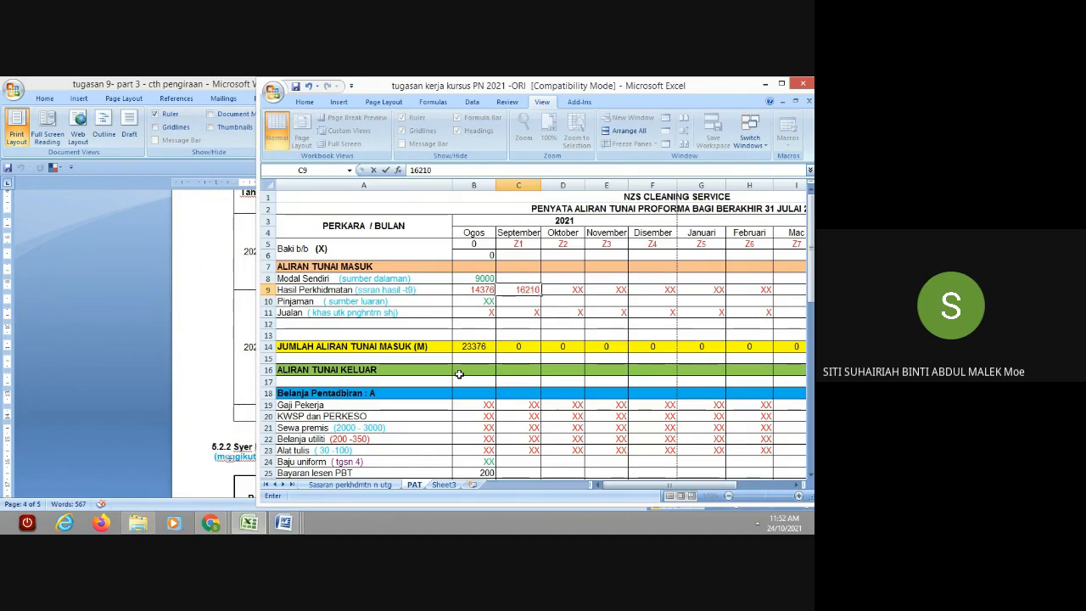
click(573, 290)
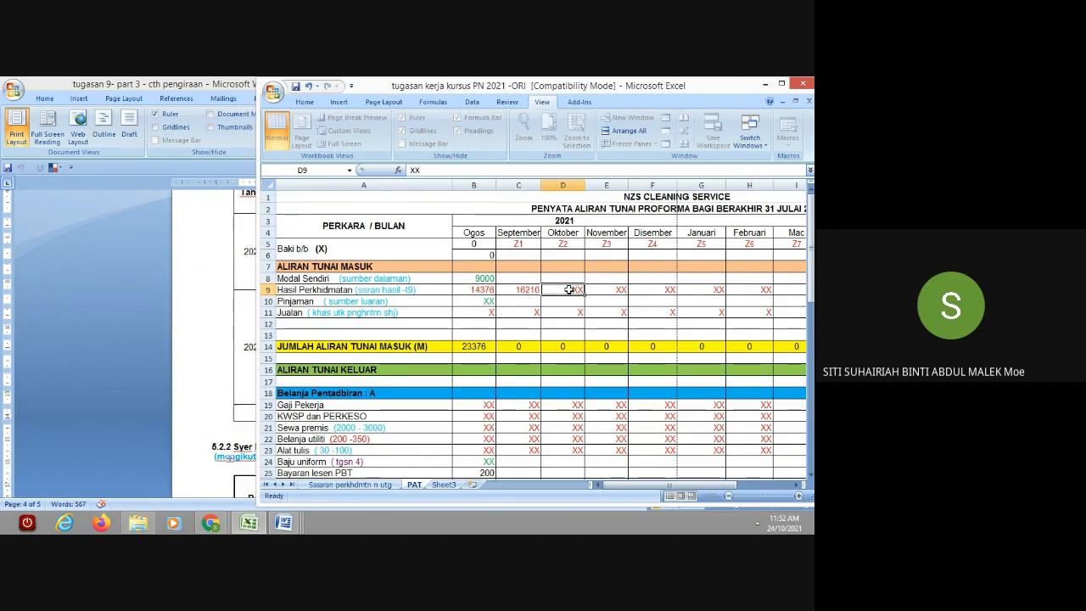
Step: Look up the Oktober service target and enter it rounded as 17831 in the Oktober Hasil Perkhidmatan cell (D9) of PAT
click(349, 484)
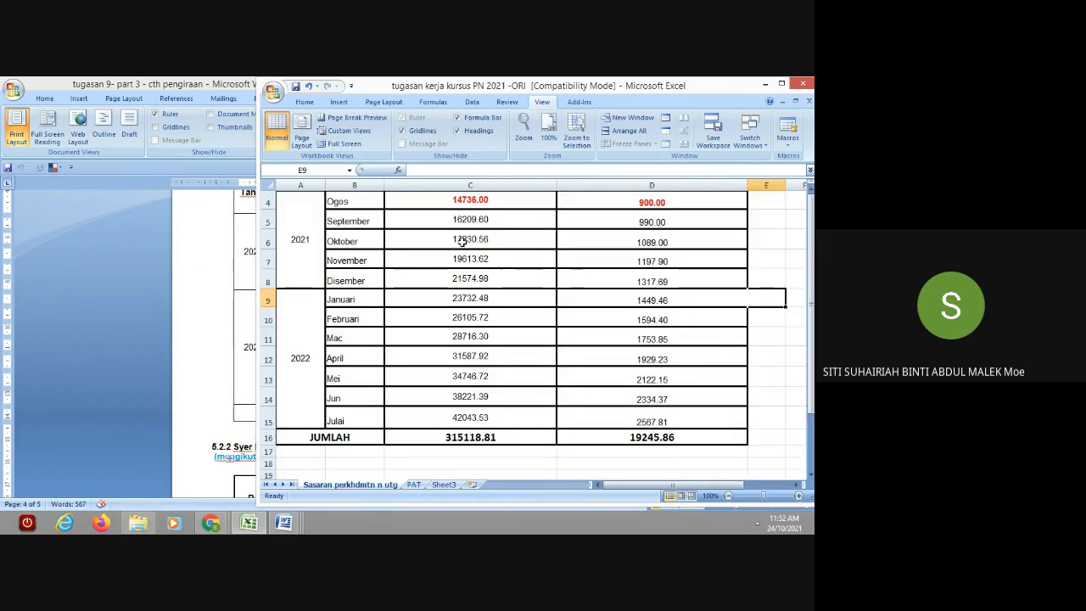
click(413, 484)
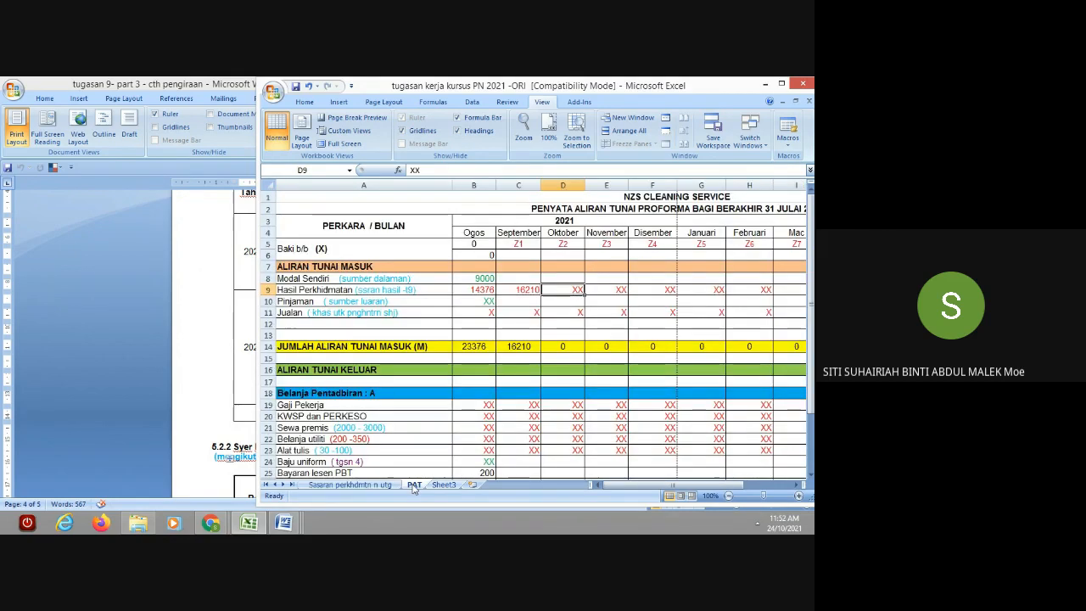
text(17)
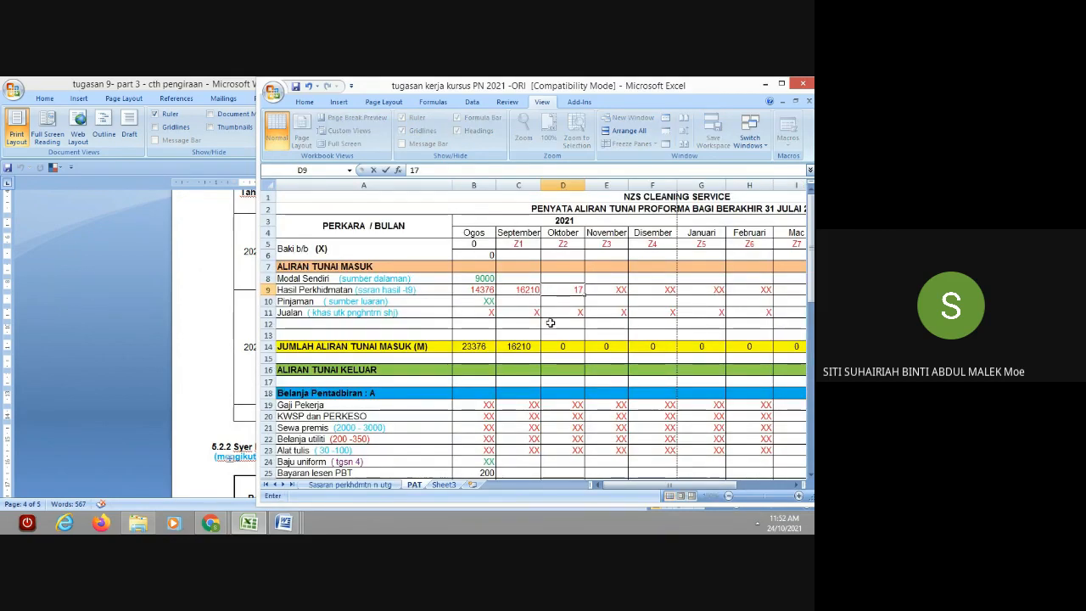
text(831)
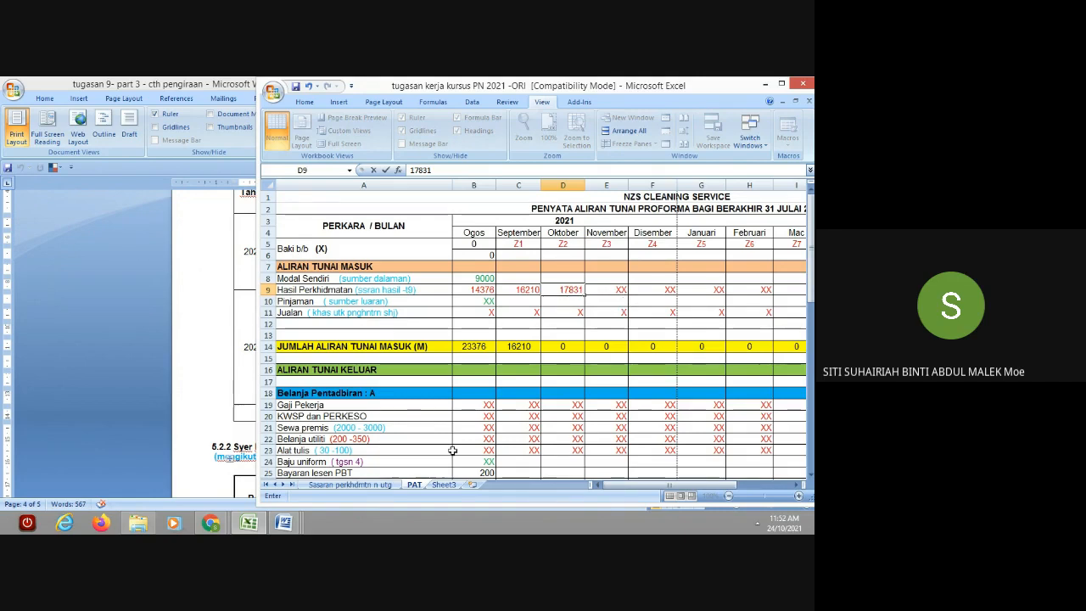
mouse_move(642, 487)
mouse_down()
mouse_move(670, 492)
mouse_move(627, 490)
mouse_up()
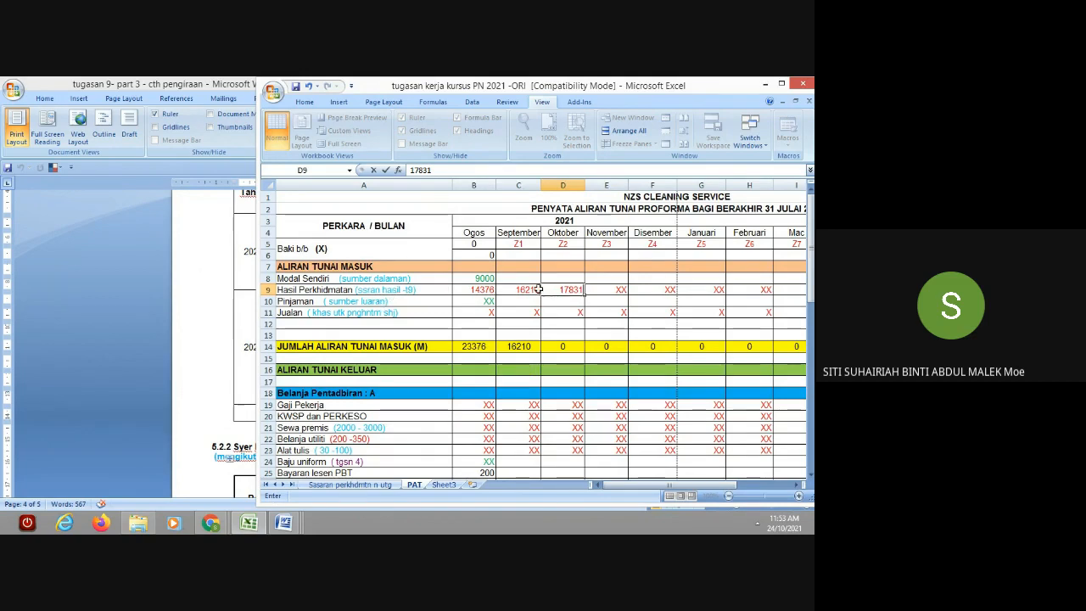
click(349, 485)
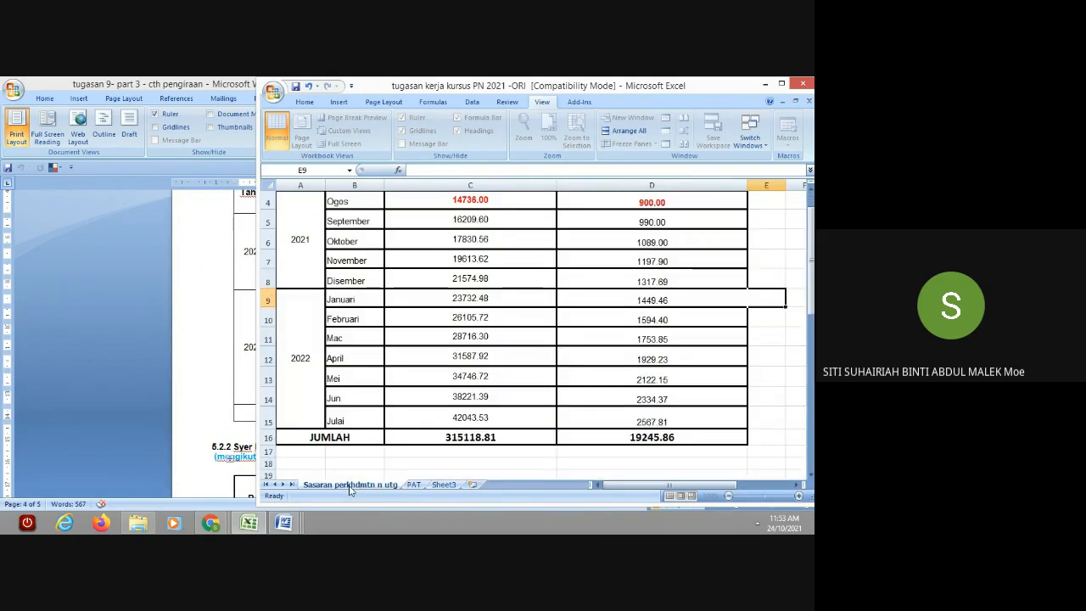
click(413, 484)
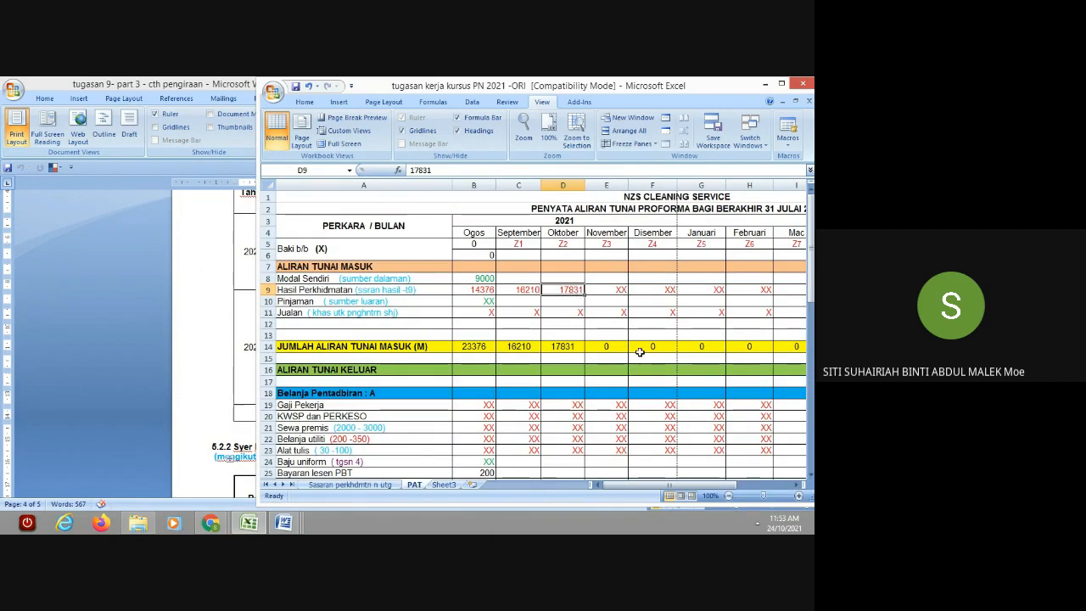
Step: Look up the Julai service target (C15) and enter it rounded as 42044 in the Julai Hasil Perkhidmatan cell (M9) of PAT
drag(636, 484, 689, 484)
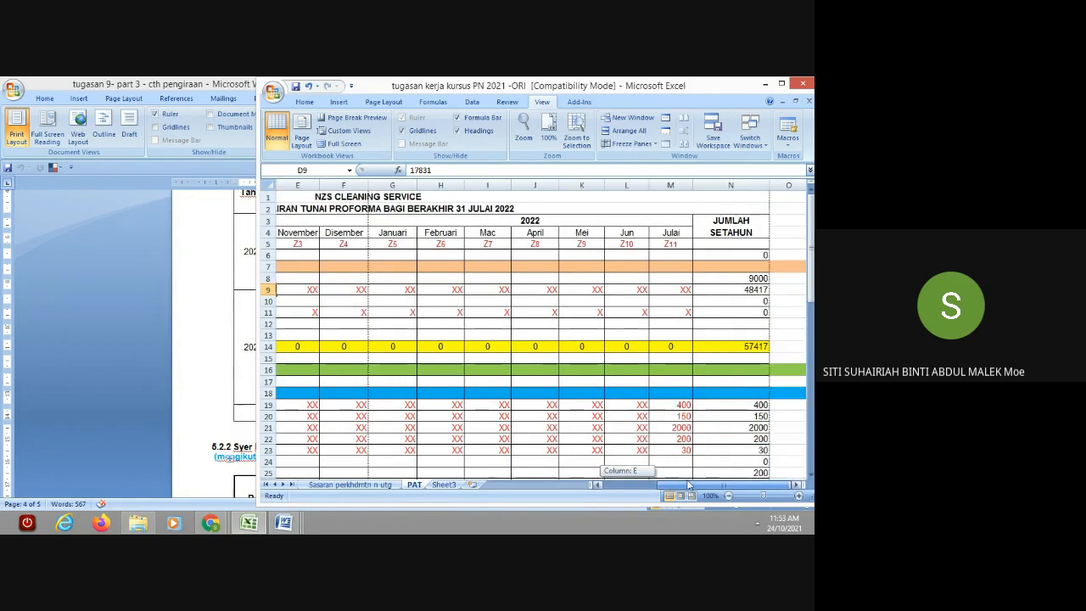
click(681, 290)
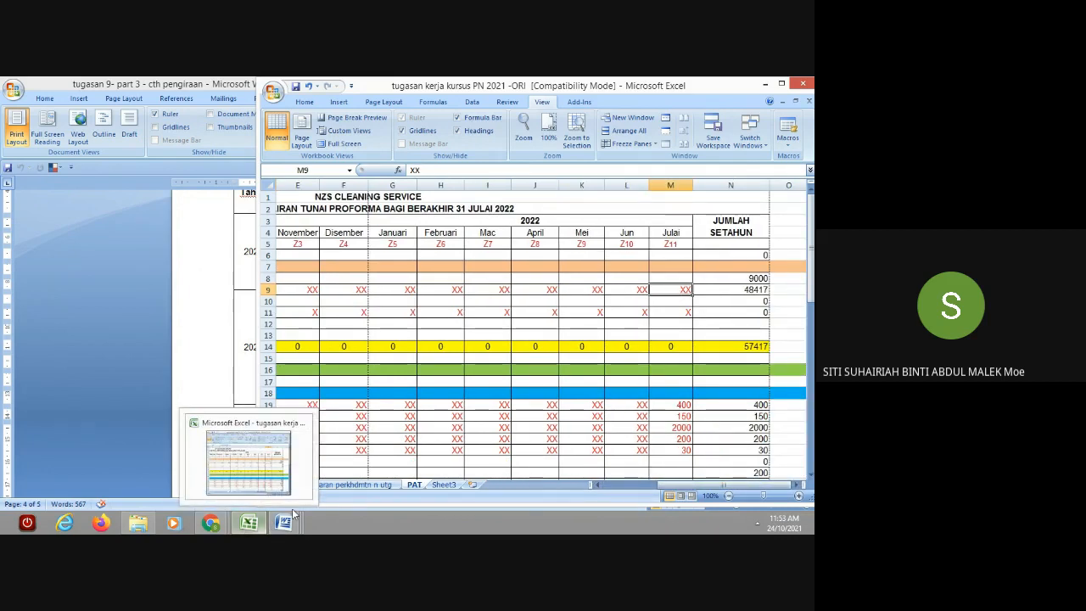
click(343, 485)
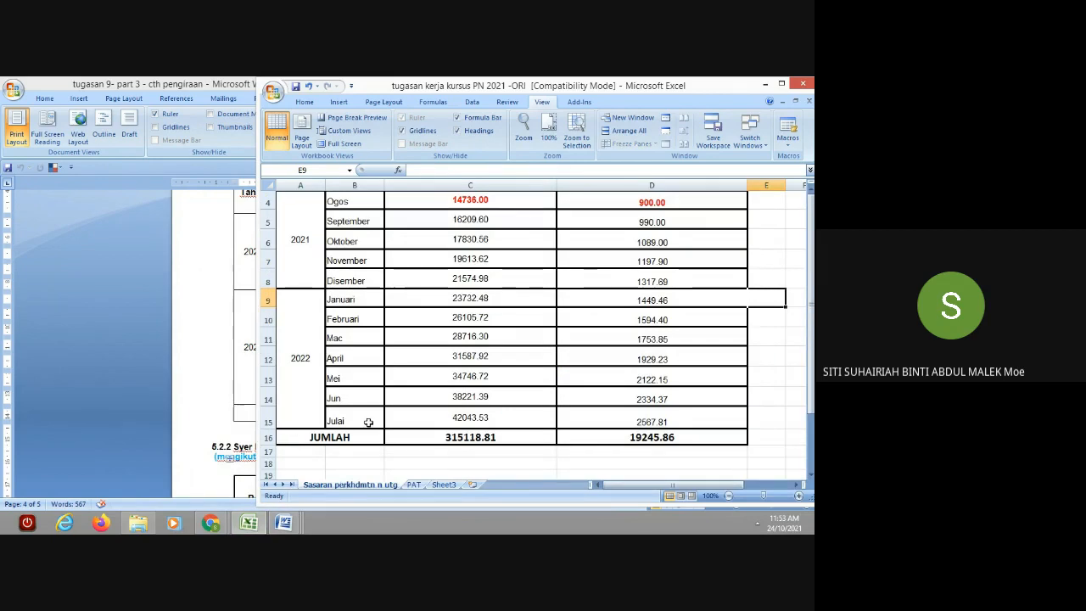
click(456, 419)
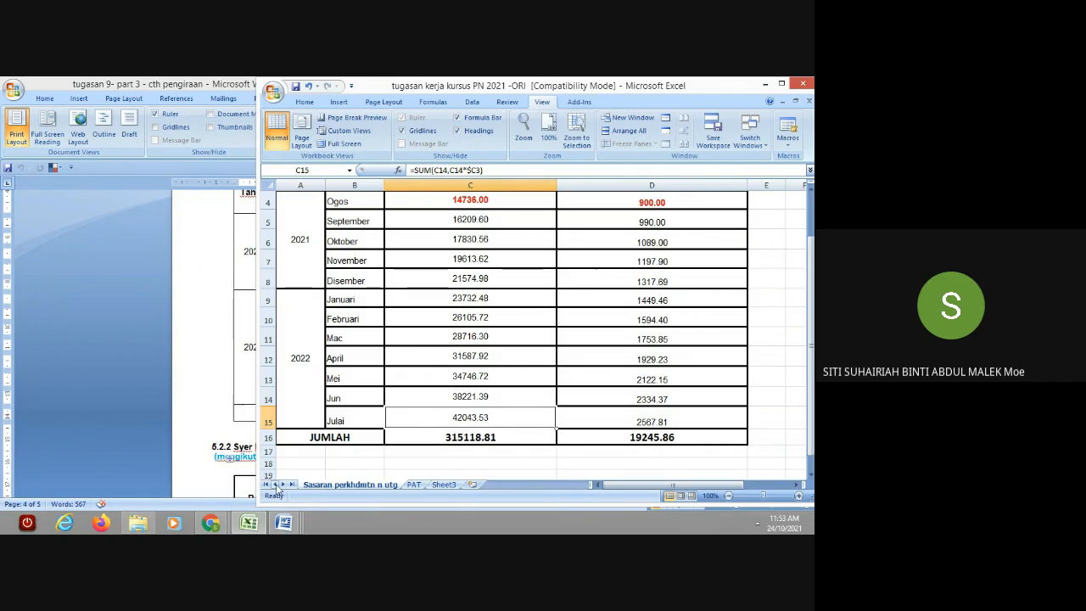
click(415, 483)
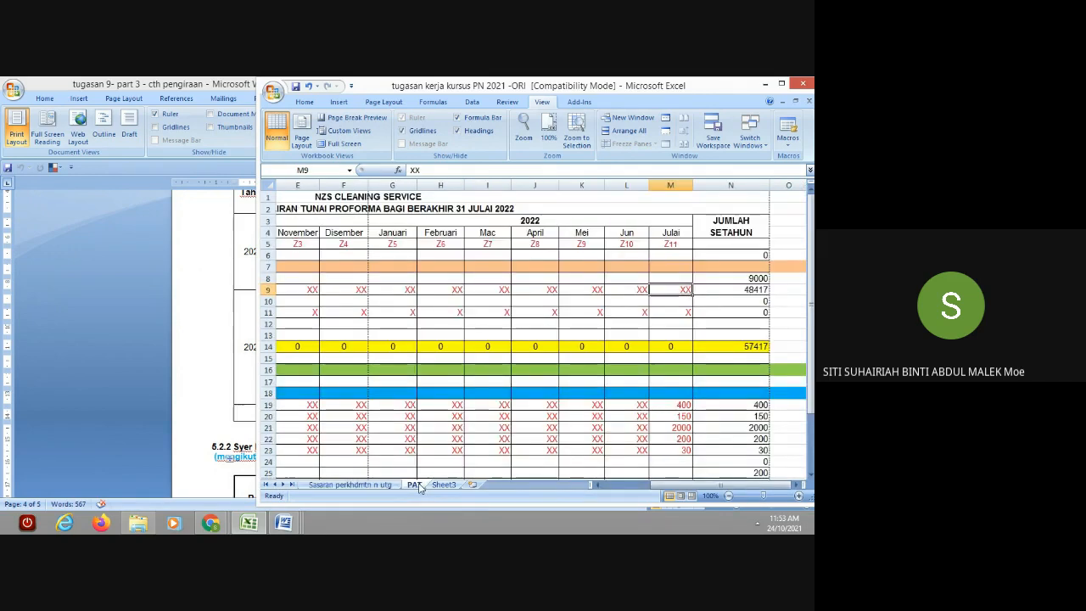
text(4)
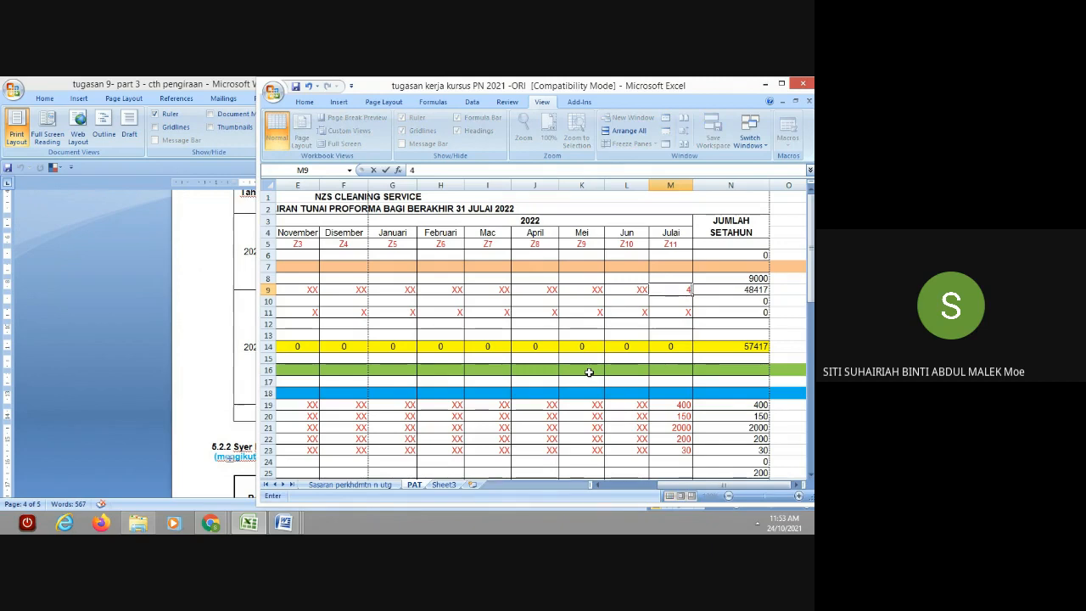
text(2044)
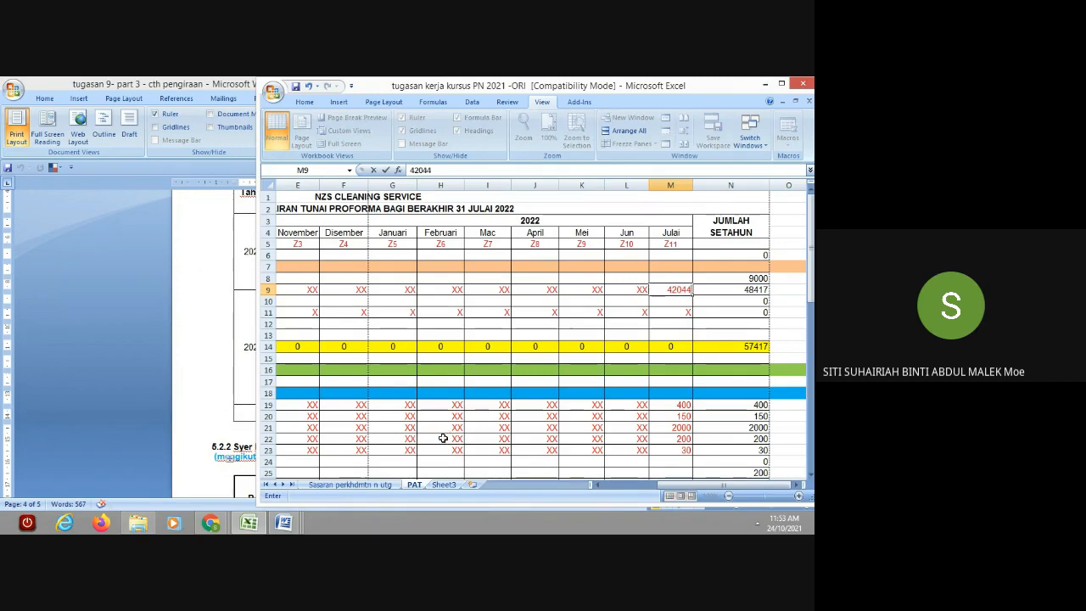
Step: Compare the service target JUMLAH with the Hasil Perkhidmatan JUMLAH SETAHUN (N9) in PAT and review the unfilled Januari to Jun cells
click(326, 486)
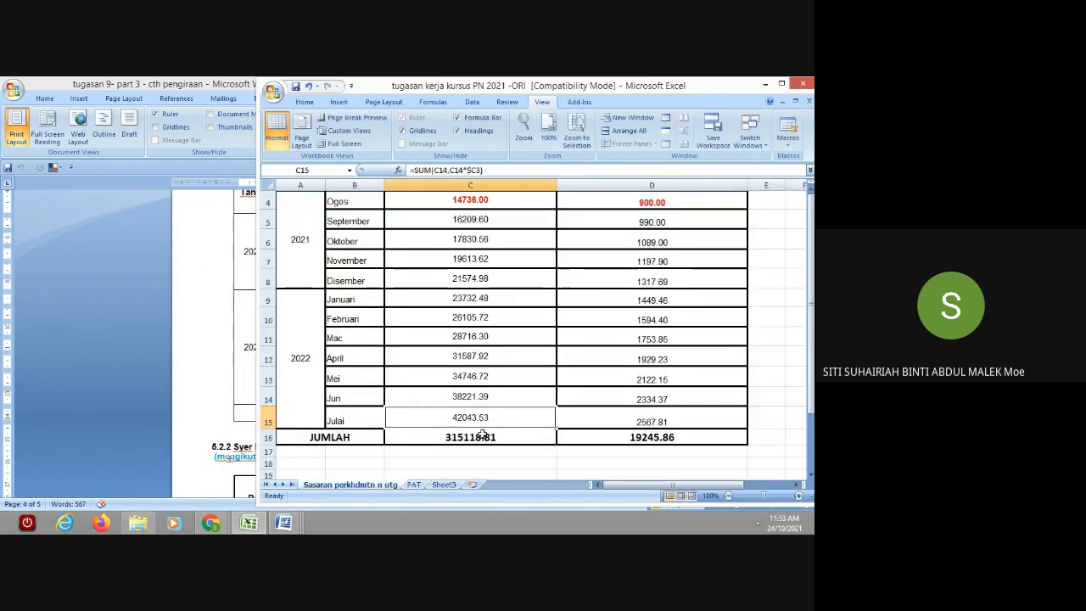
click(414, 486)
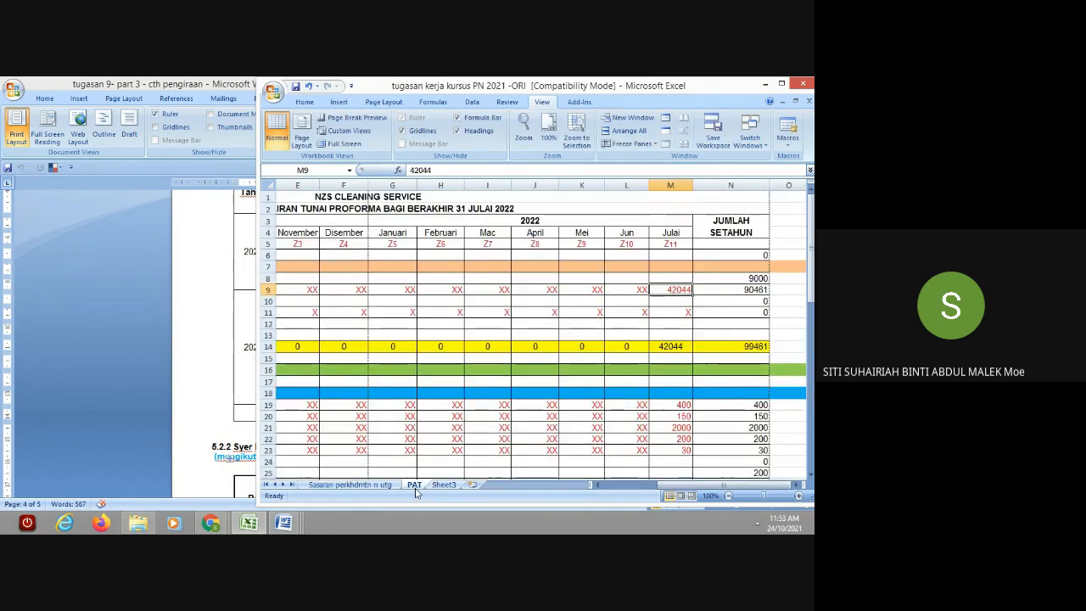
click(732, 312)
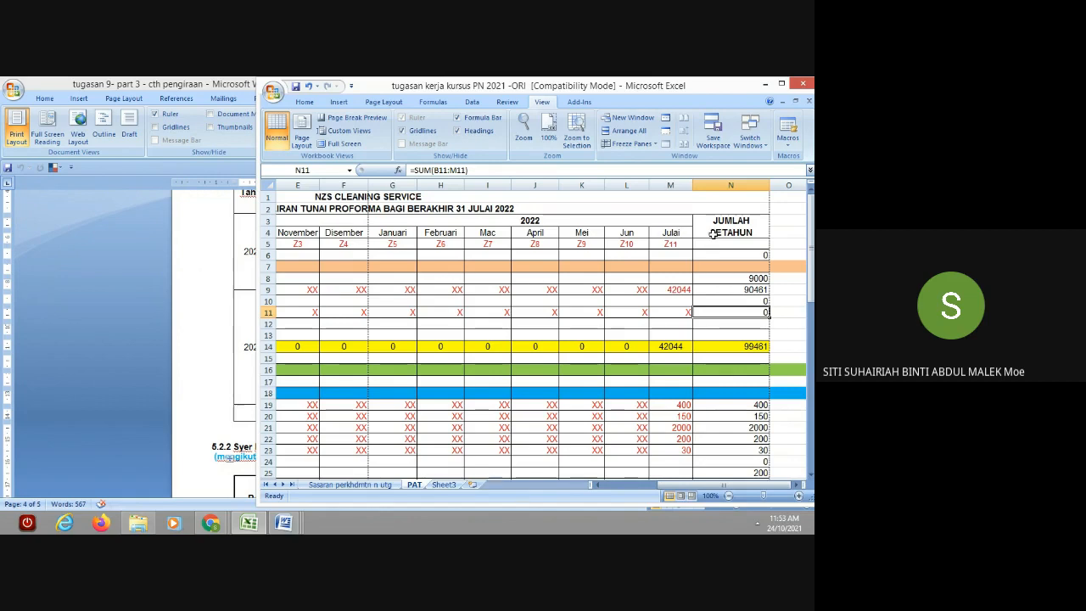
click(731, 288)
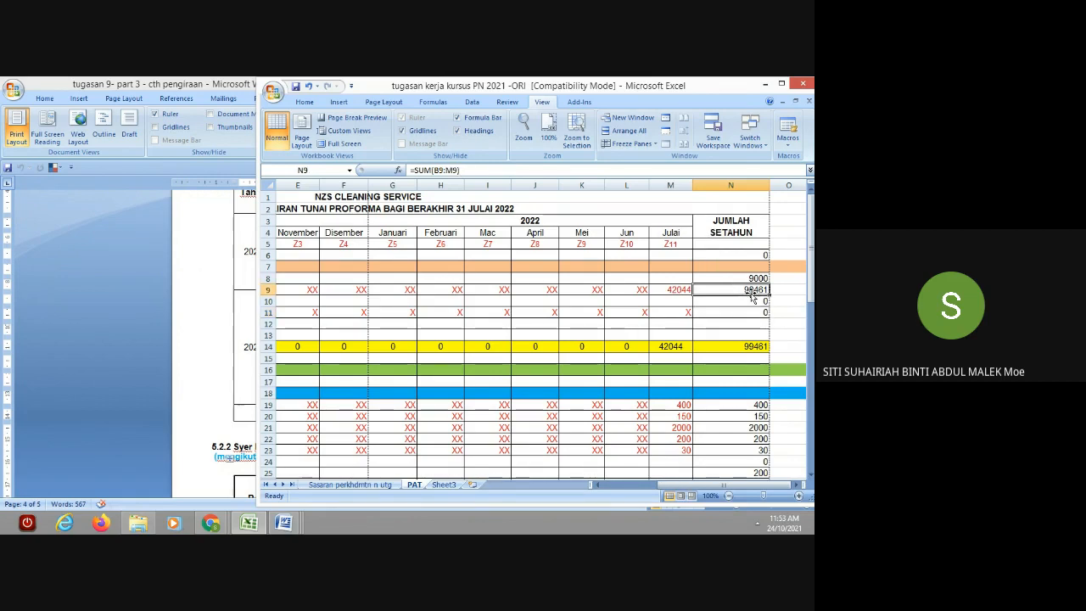
drag(638, 290, 372, 294)
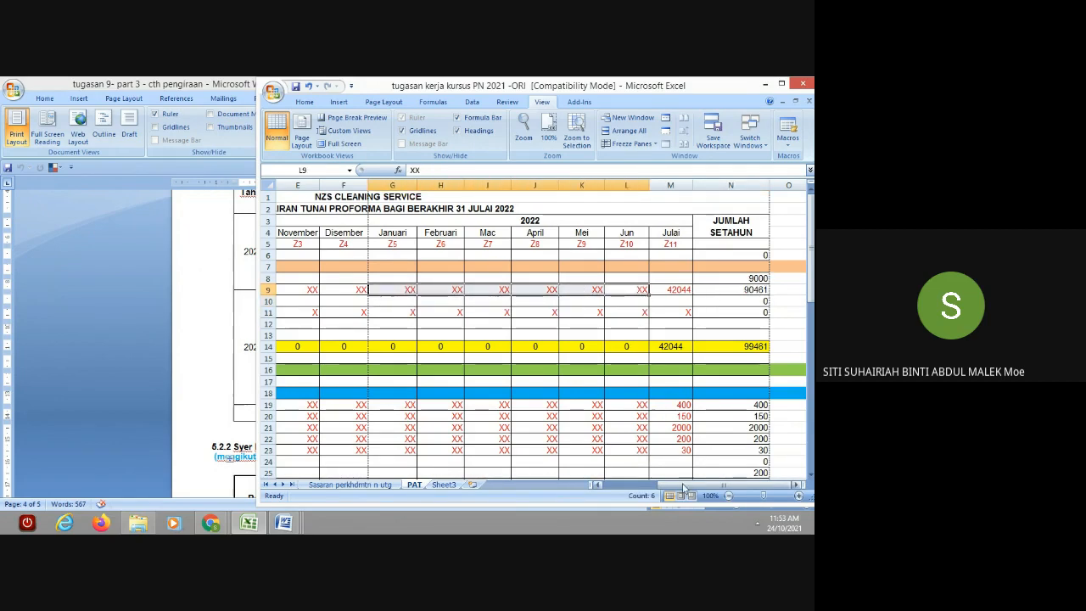
drag(685, 486, 600, 486)
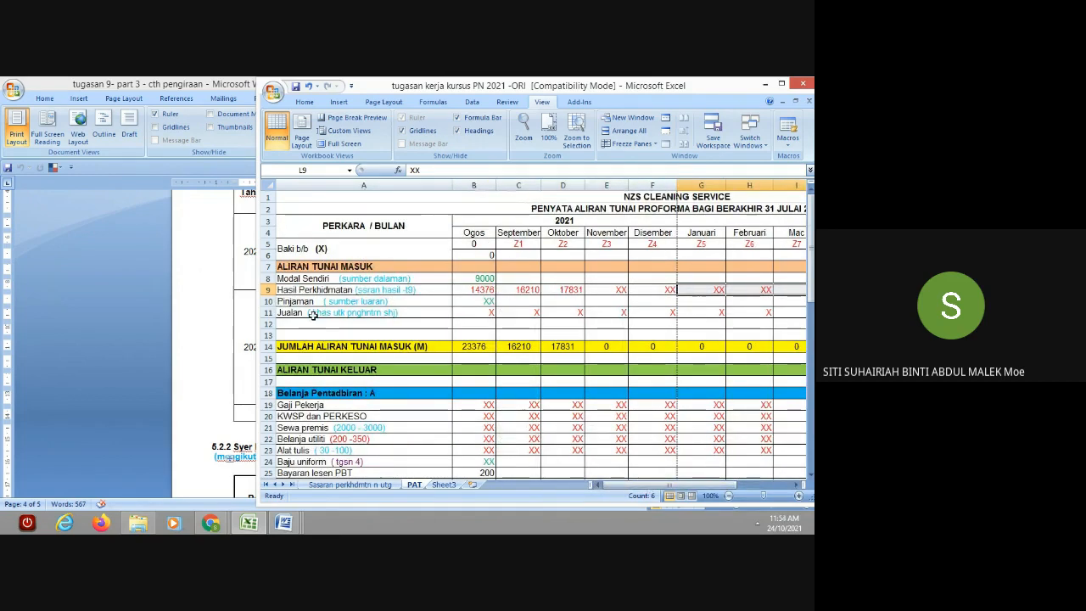
Step: Switch to the tugasan 10 part 1 document in Word and highlight the calculated Sumber Luaran amount in section 6.1
click(284, 523)
click(349, 462)
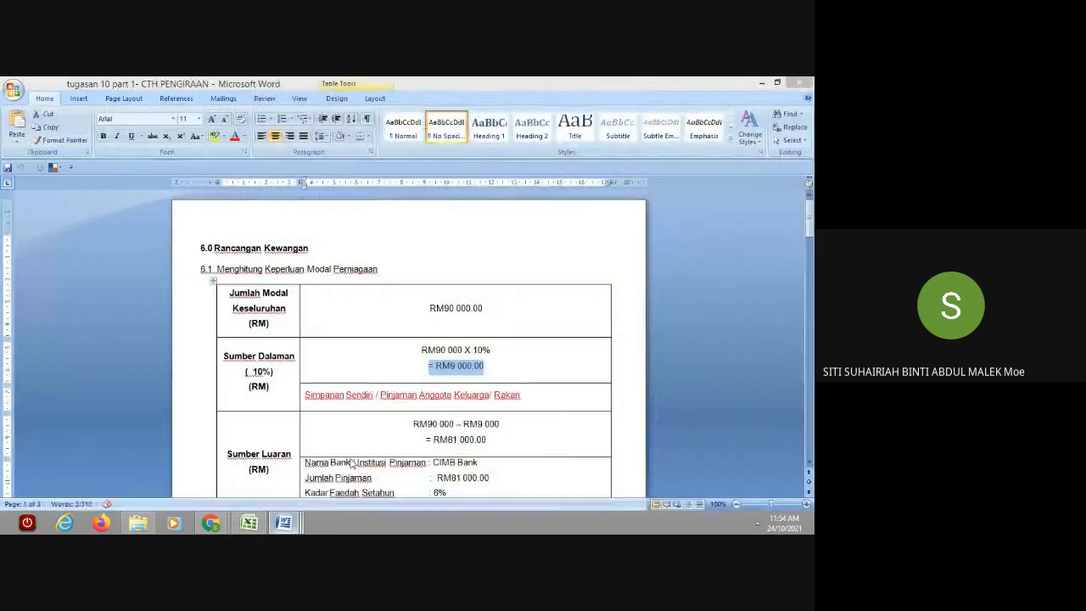
drag(488, 439, 447, 439)
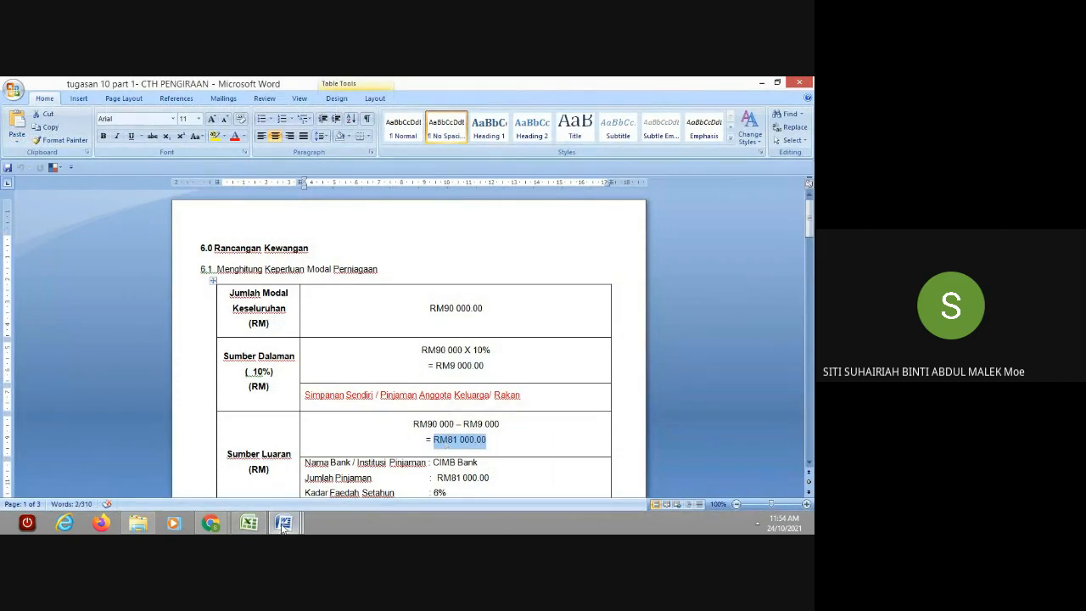
Step: Switch to the PAT sheet in Excel and enter 81000 in the Ogos Pinjaman cell (B10)
mouse_move(248, 523)
click(260, 487)
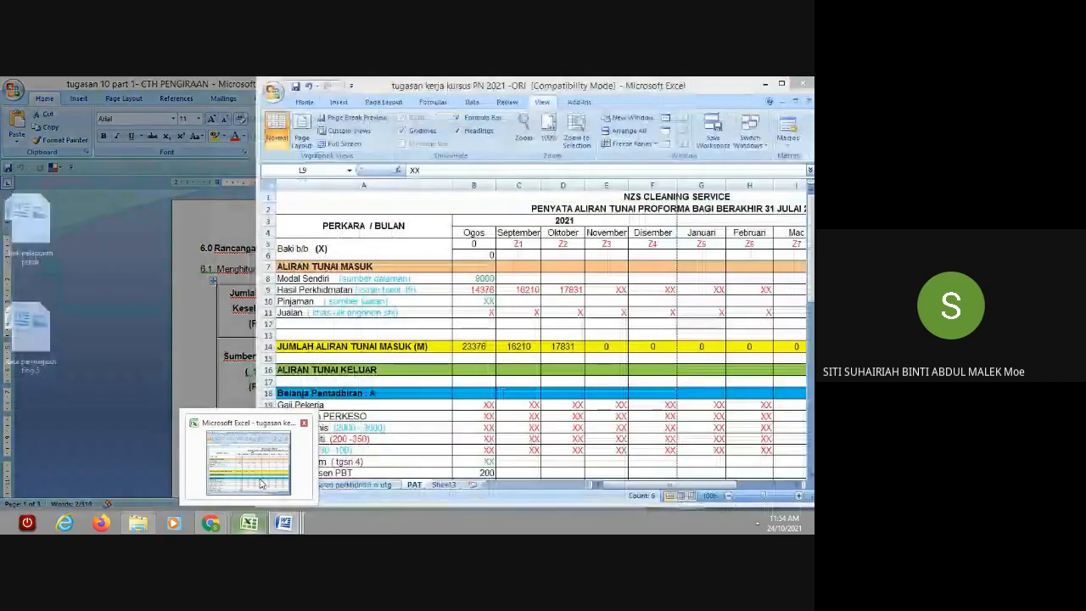
click(470, 301)
text(1)
key(BackSpace)
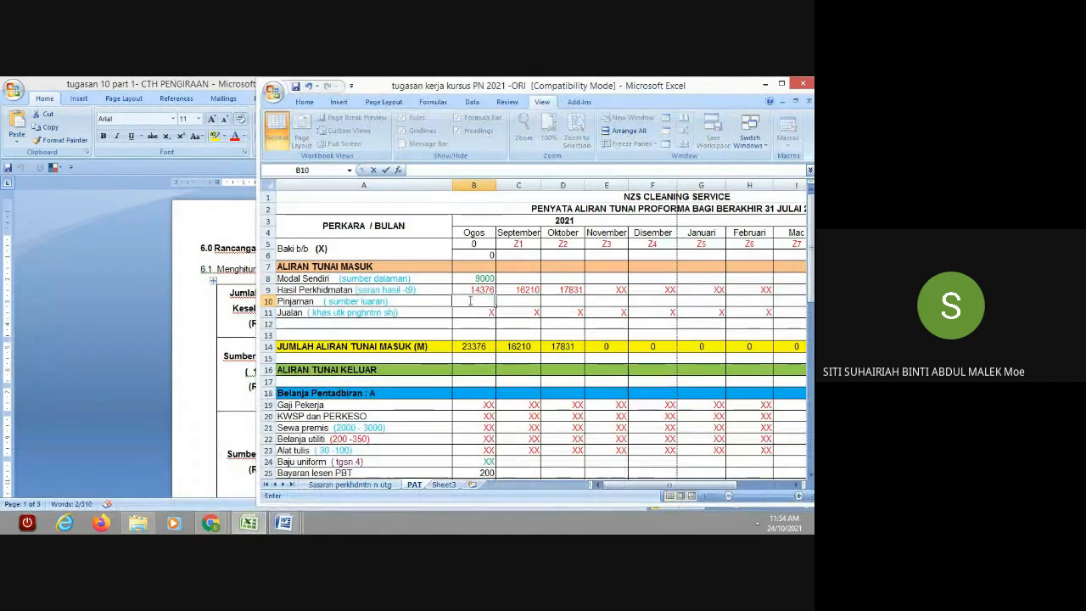
text(81000)
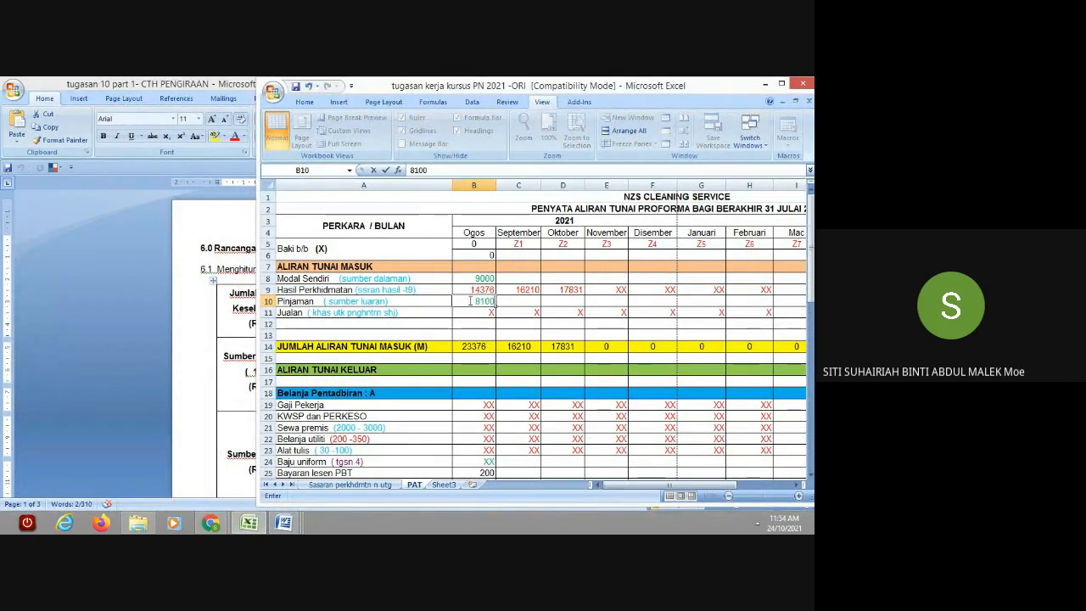
click(529, 326)
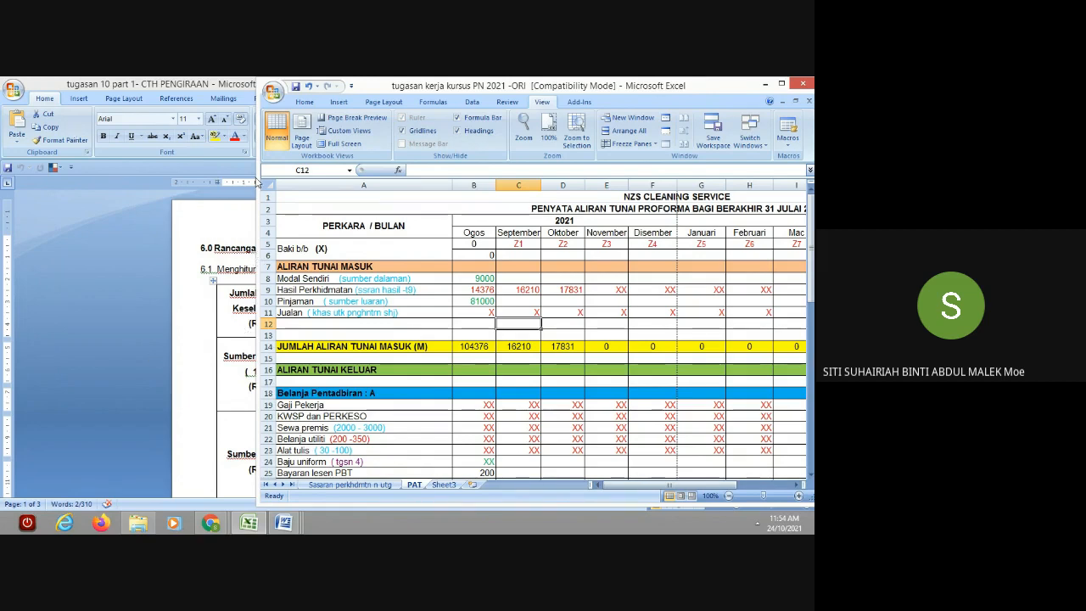
Step: Examine the Jualan row and the expense items under ALIRAN TUNAI KELUAR in the PAT sheet
click(395, 314)
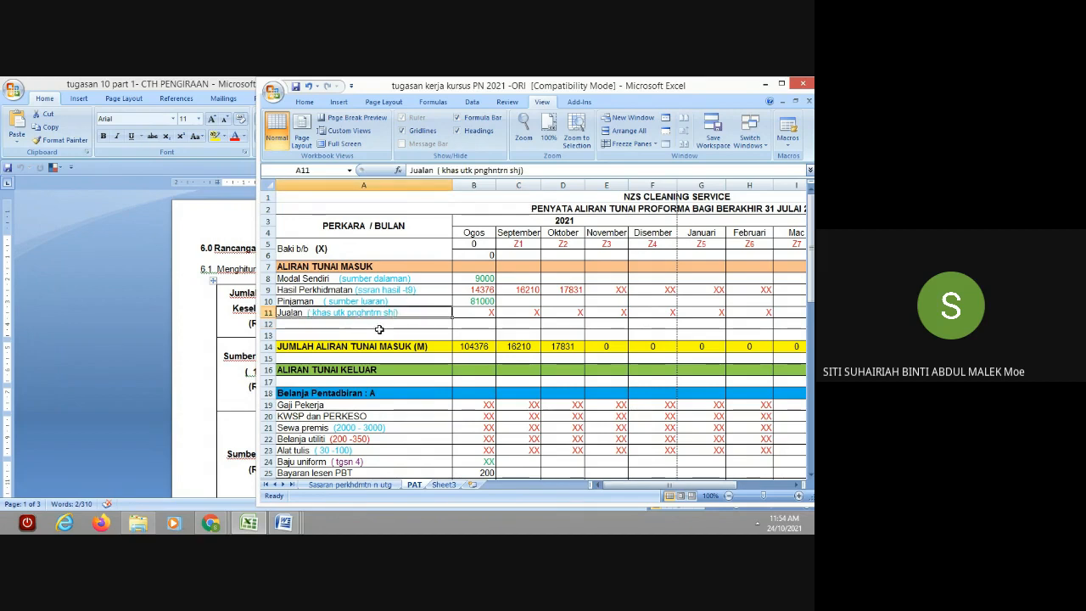
click(412, 326)
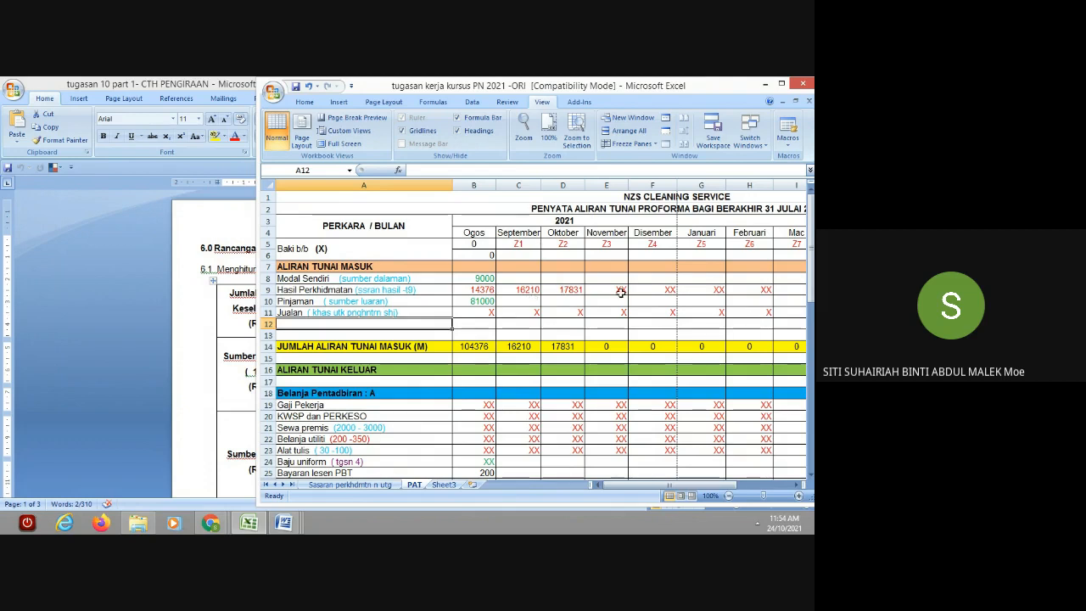
drag(810, 285, 810, 291)
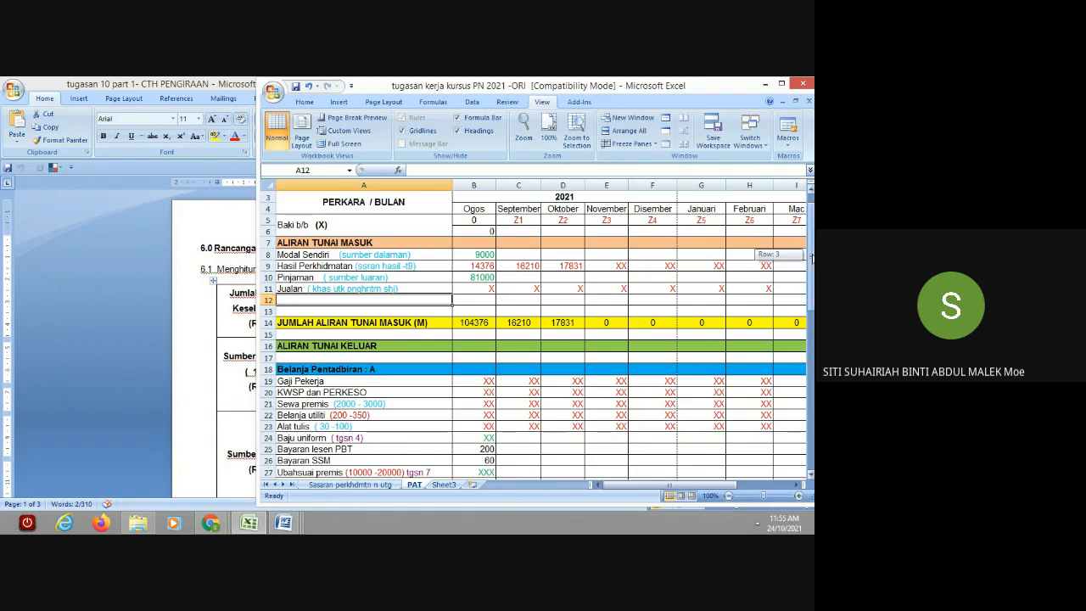
drag(811, 253, 811, 313)
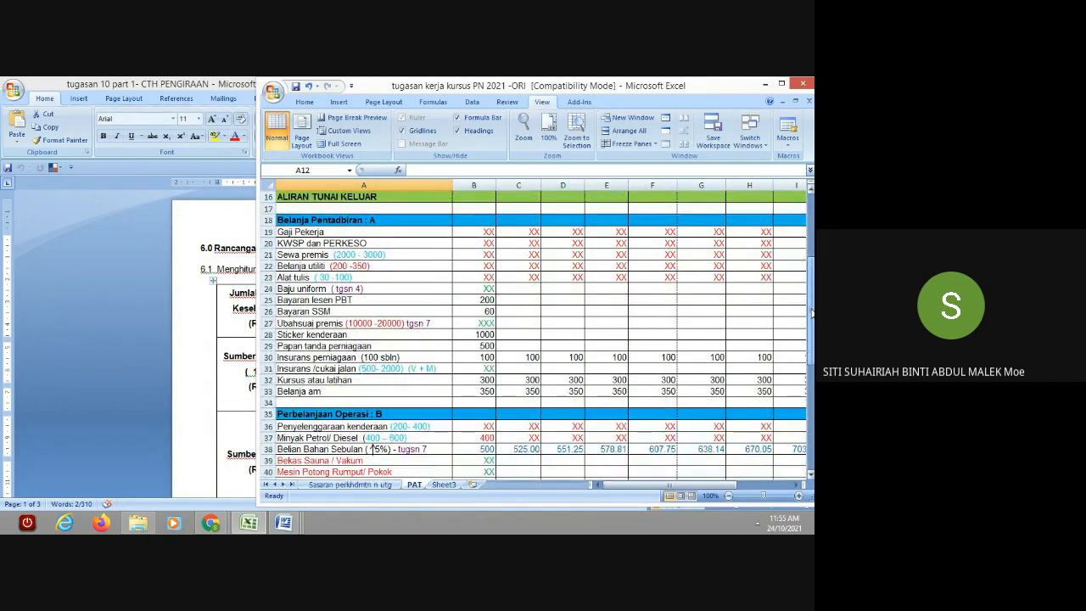
double_click(363, 231)
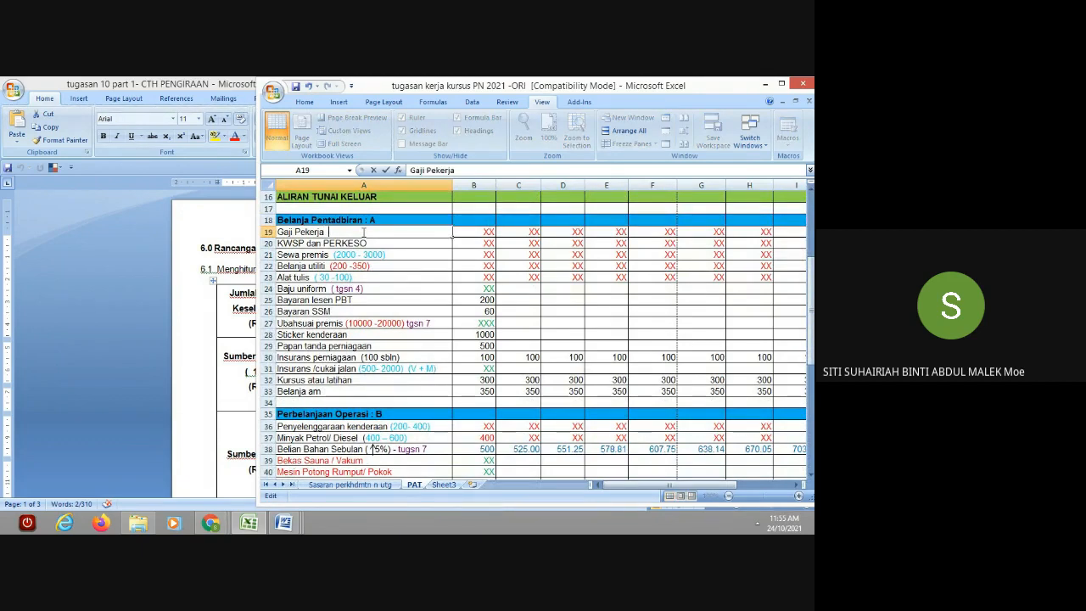
text(9TUGSN)
key(BackSpace)
key(BackSpace)
key(BackSpace)
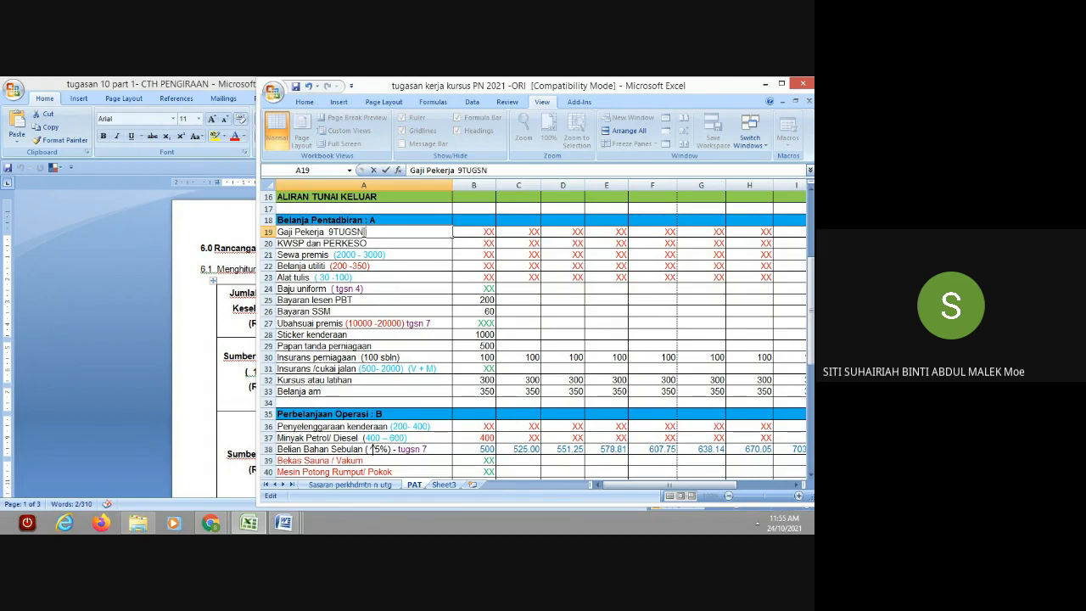
key(BackSpace)
key(BackSpace)
key(BackSpace)
key(BackSpace)
text(()
Step: Switch to the tugasan 7 document in Word and highlight the Gaji / Upah amount under Perbelanjaan Bulanan
click(285, 524)
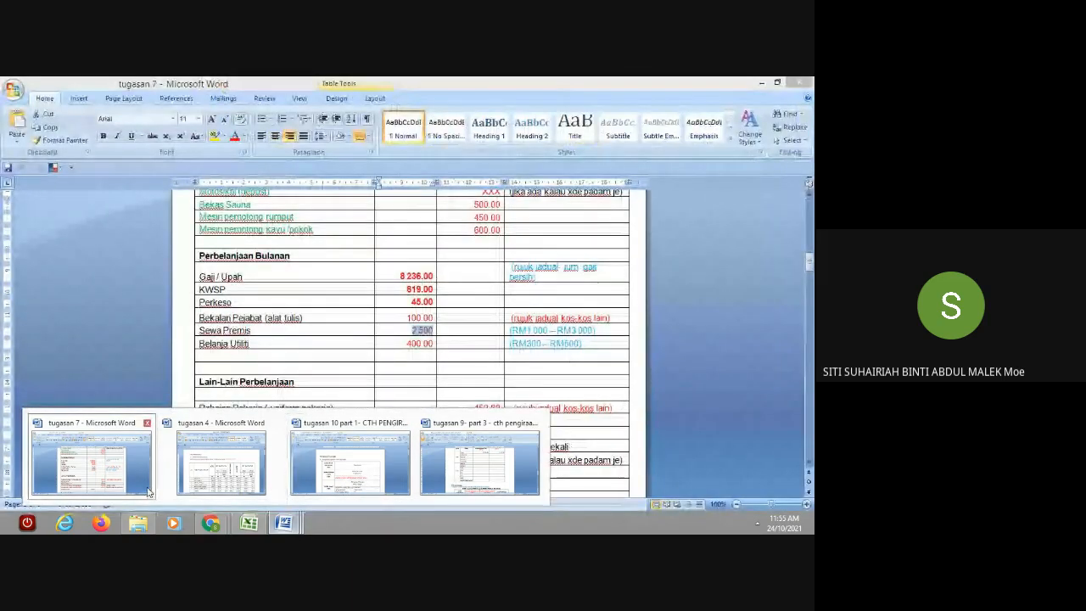
click(149, 491)
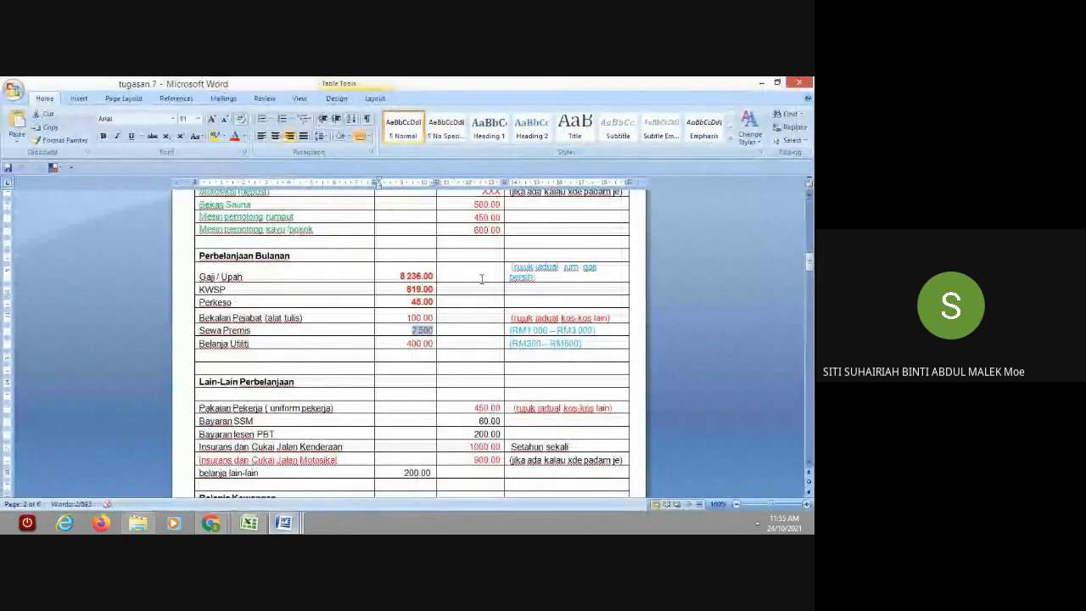
click(776, 83)
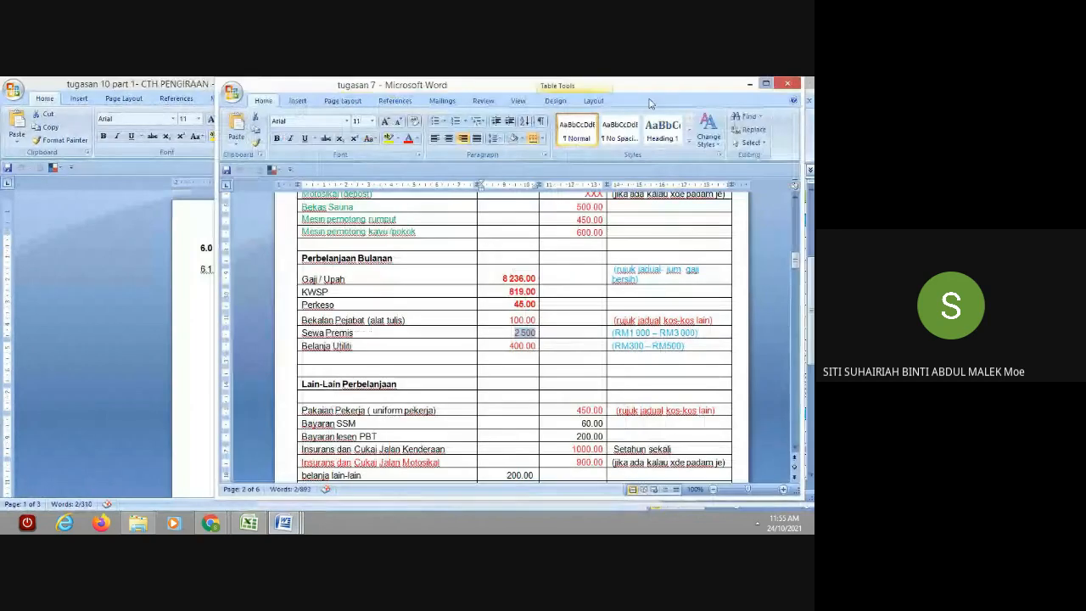
click(316, 279)
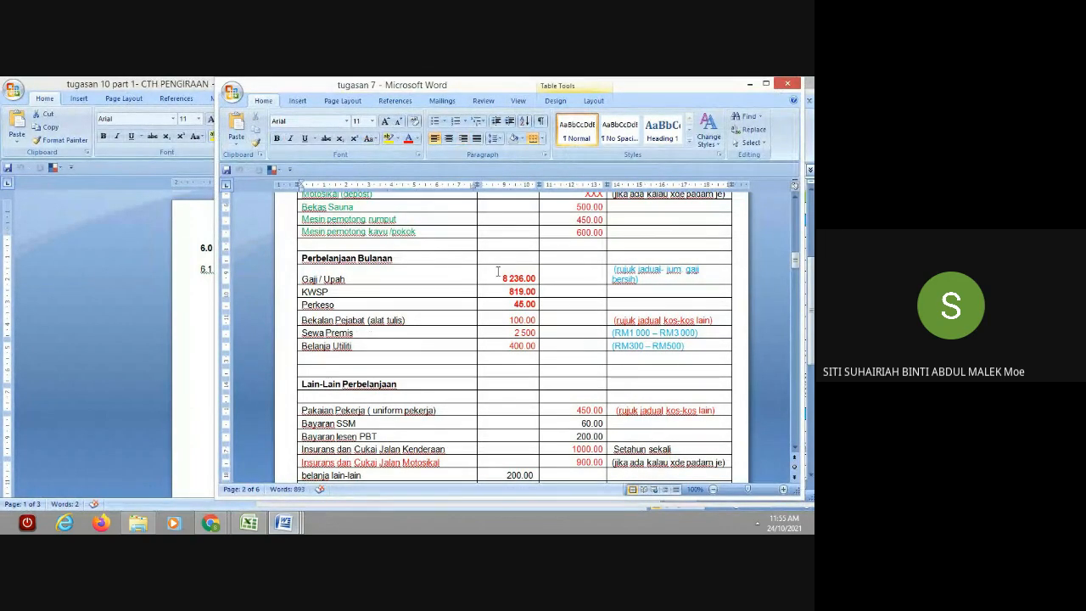
drag(507, 278, 536, 279)
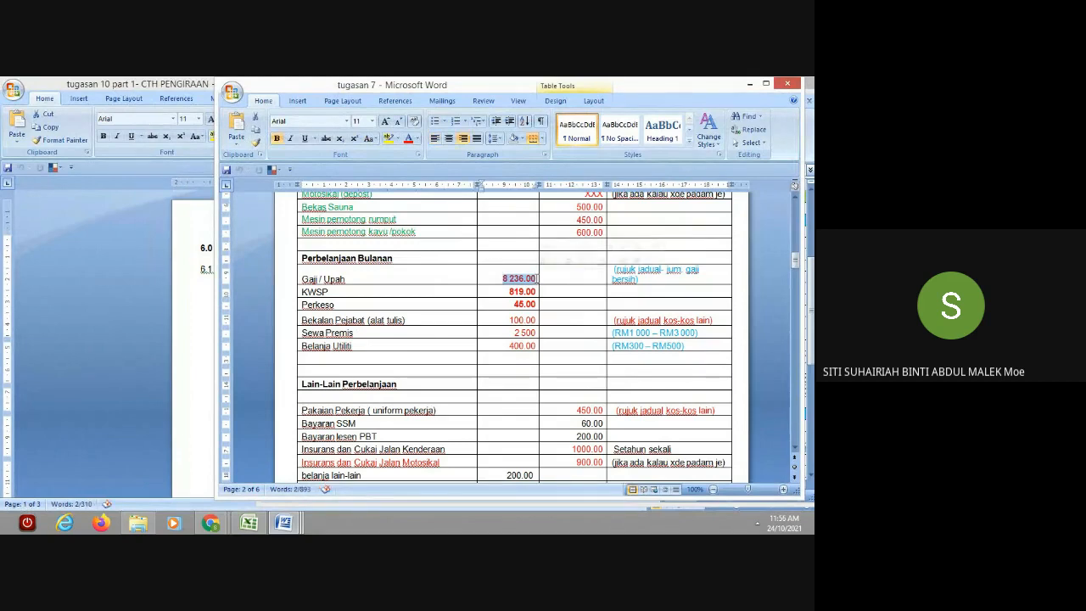
Step: Return to the PAT sheet in Excel and enter 8236 in the Ogos Gaji Pekerja cell (B19)
click(248, 523)
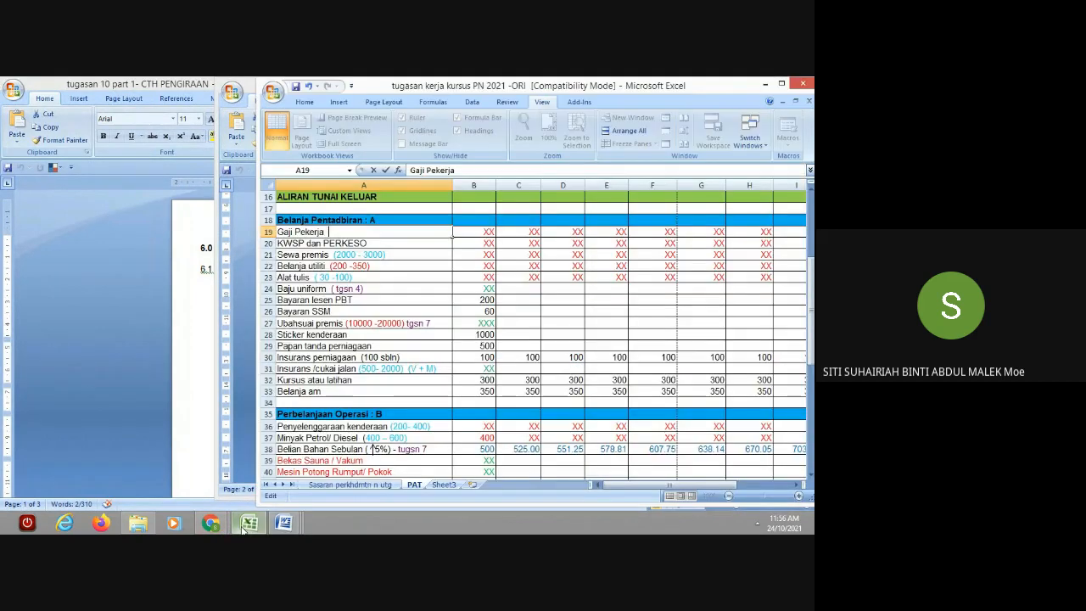
click(459, 234)
text(8)
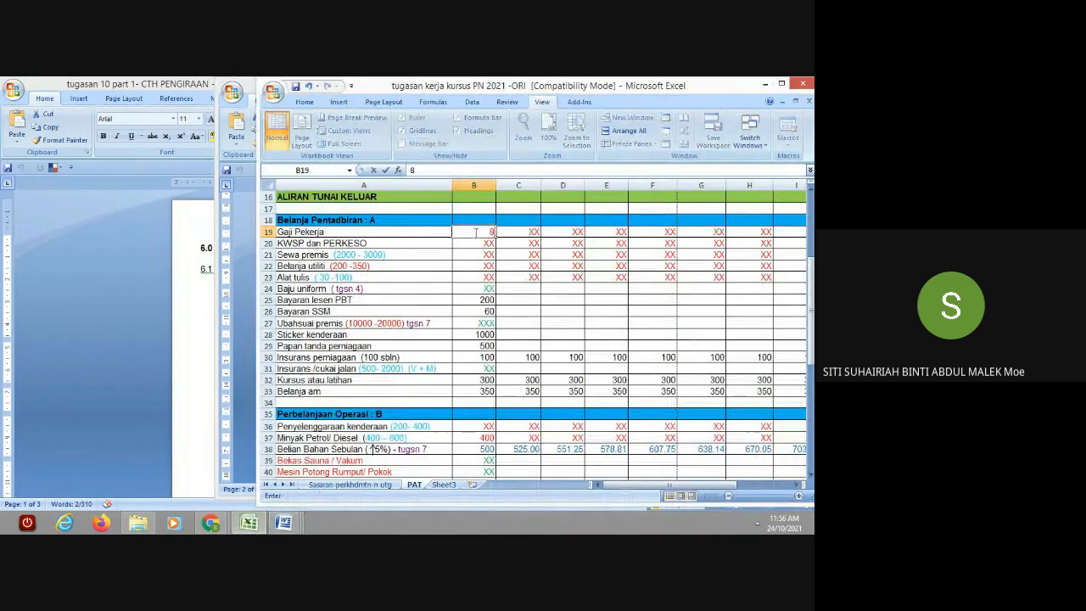
text(3)
text(2)
text(6)
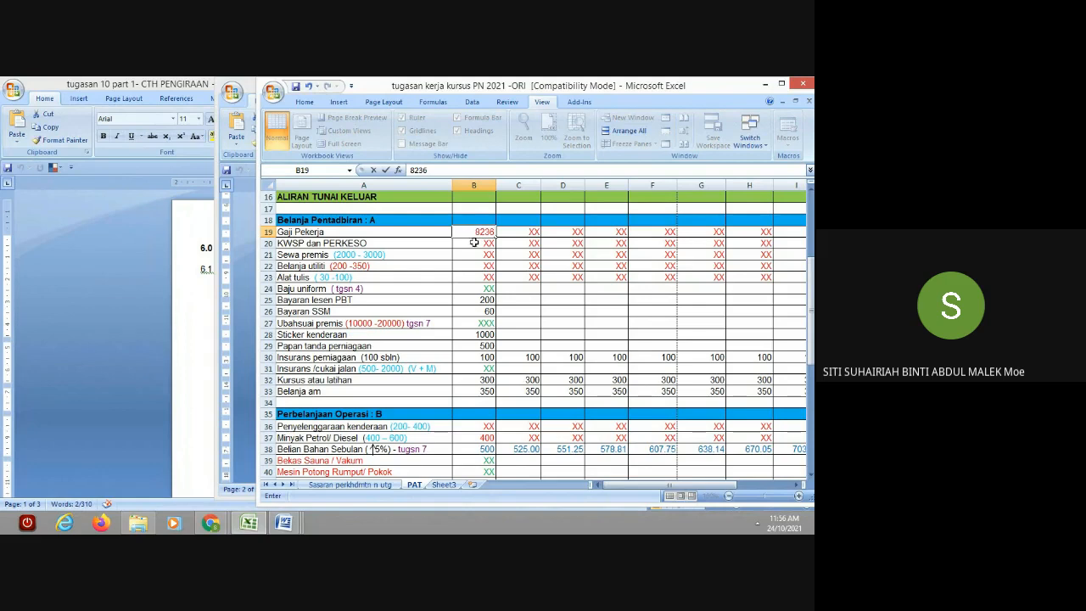
click(475, 243)
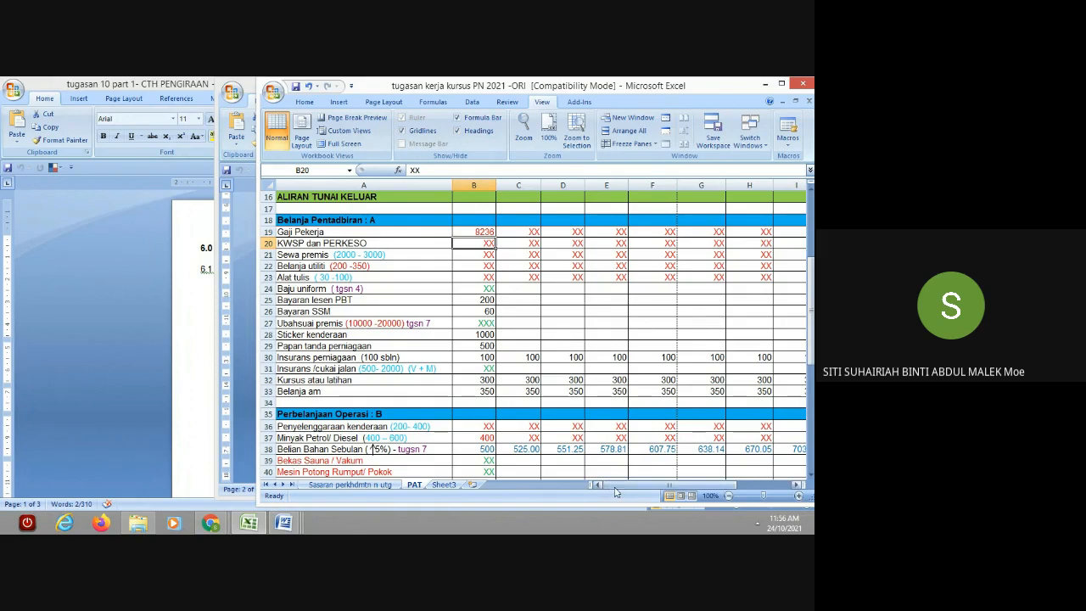
Step: Enter 8236 as Gaji Pekerja for September, Oktober and November (C19 to E19)
mouse_move(616, 492)
mouse_down()
mouse_move(641, 489)
mouse_move(614, 490)
mouse_up()
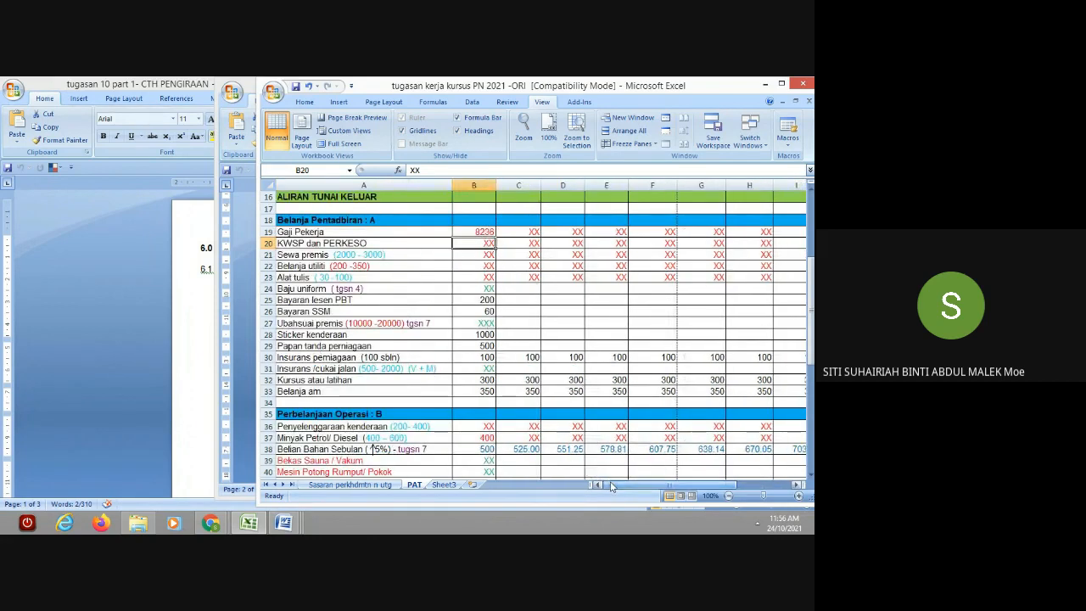
click(528, 232)
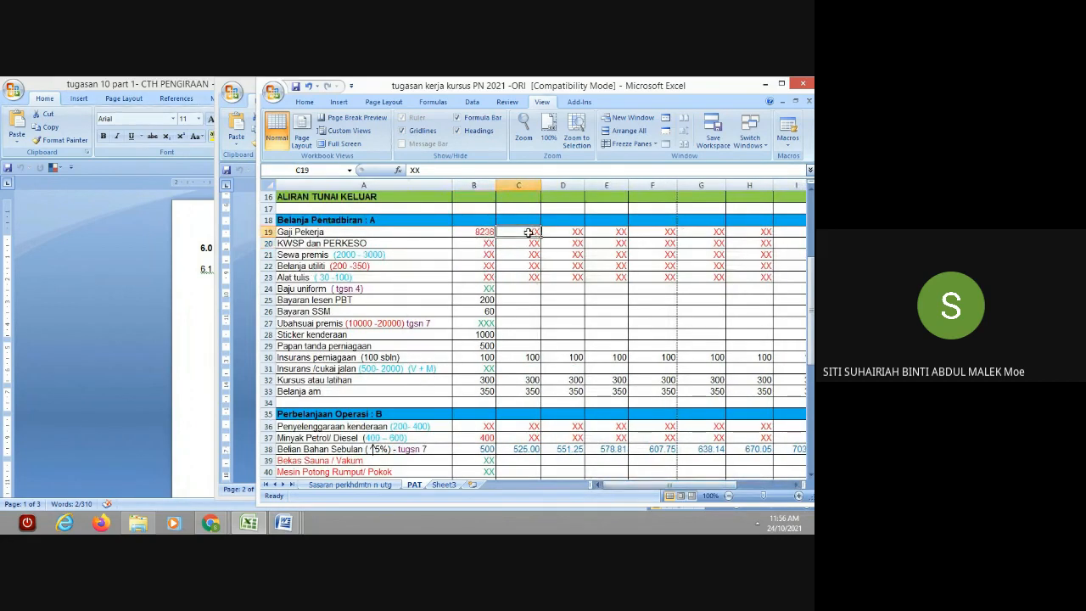
text(8236)
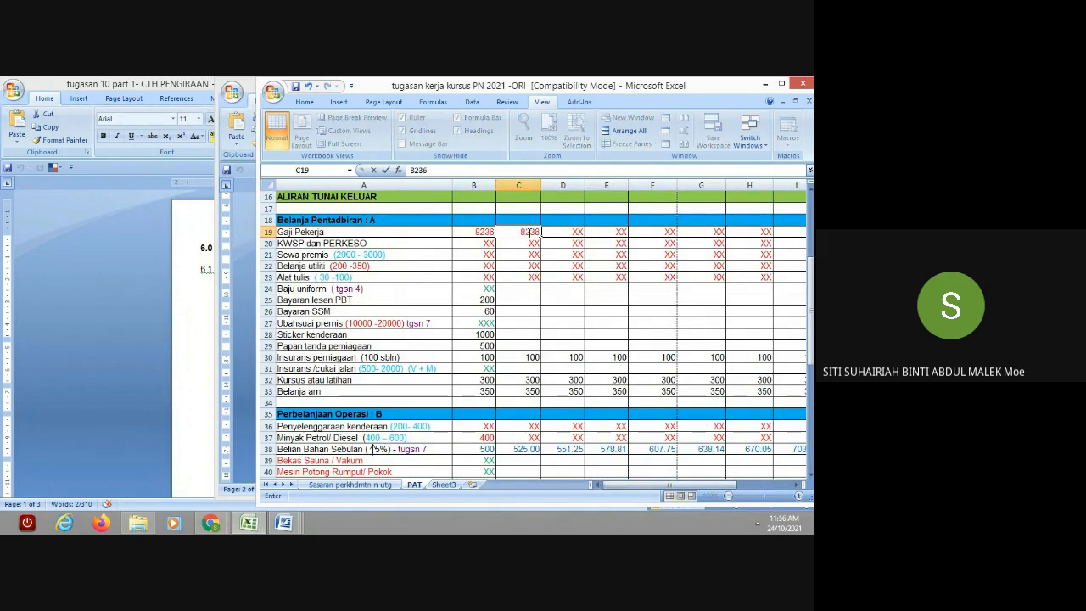
key(Tab)
text(823)
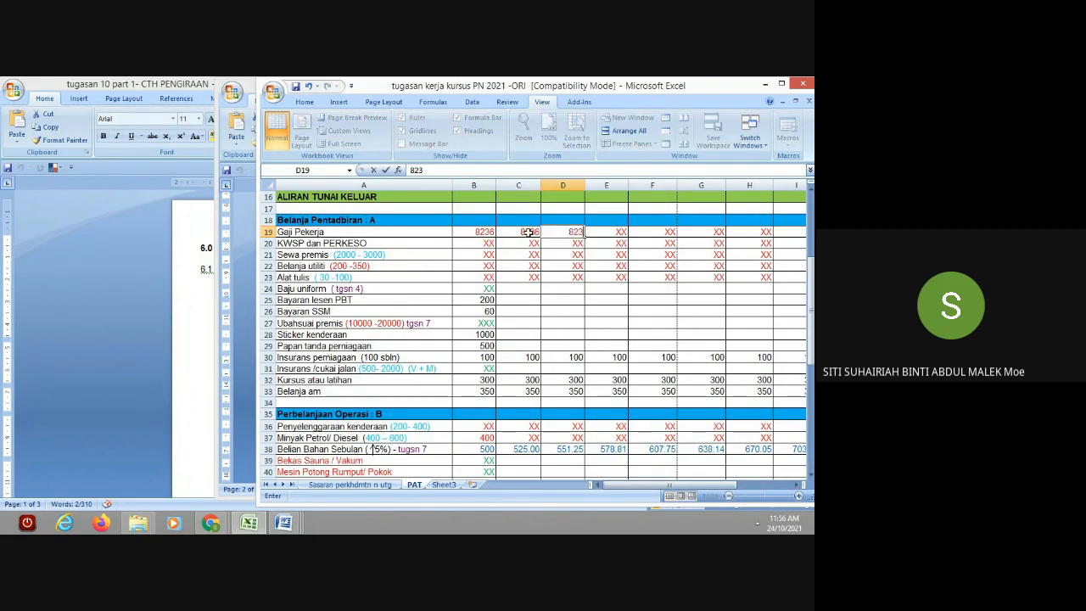
text(6)
key(Tab)
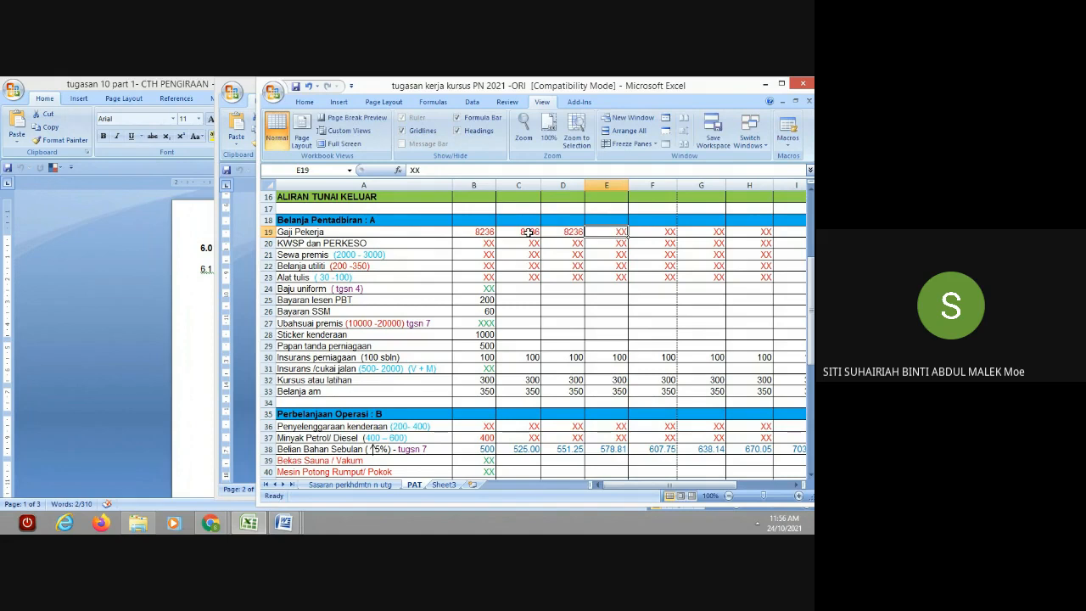
text(8236)
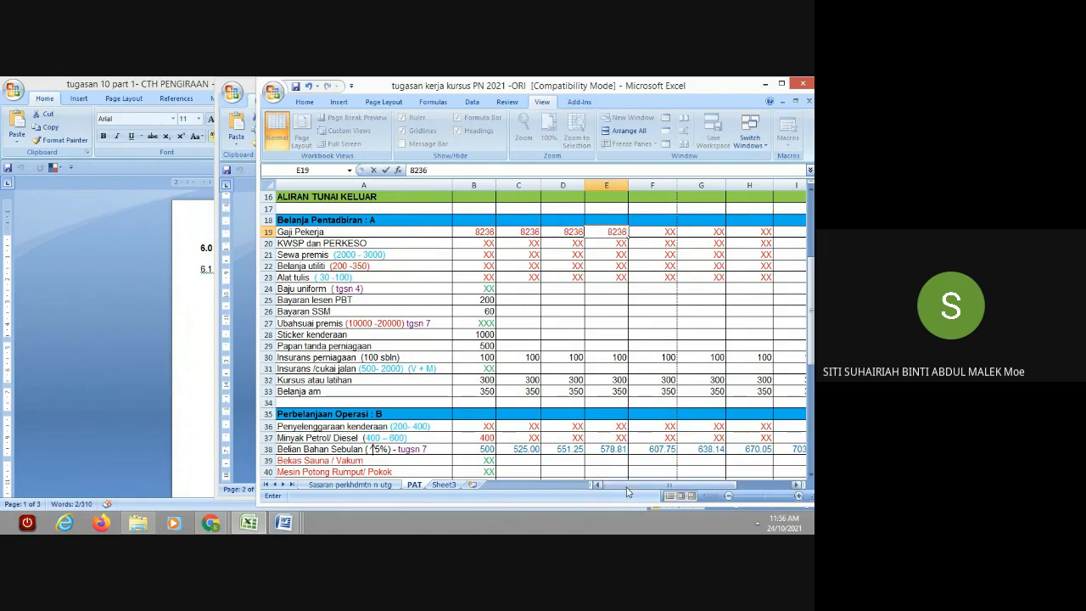
Step: Replace the Julai Gaji Pekerja value (M19) with 8236
drag(645, 485, 705, 492)
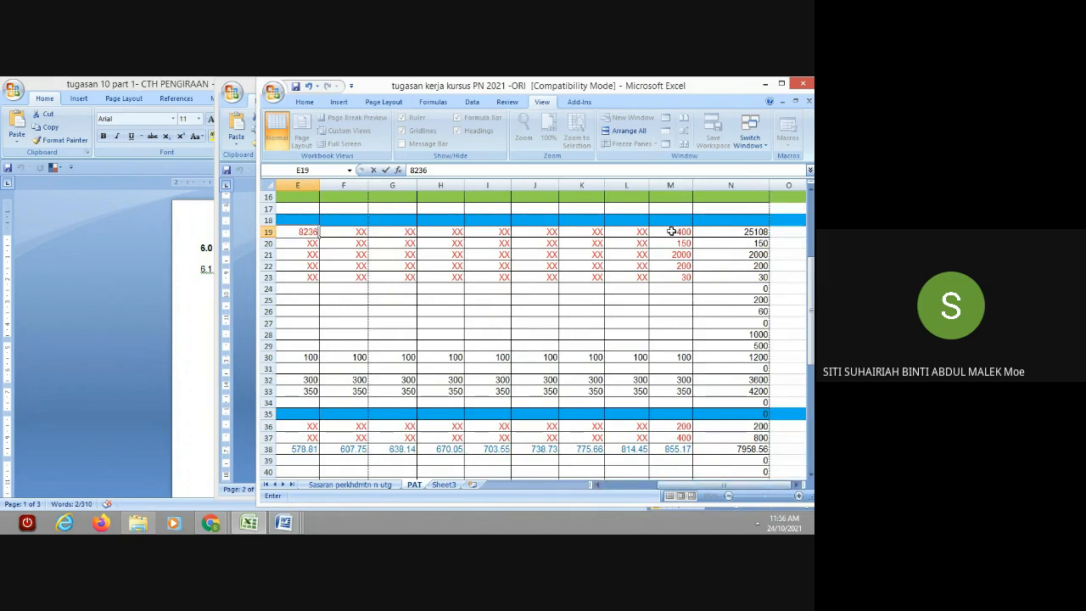
click(671, 230)
text(82)
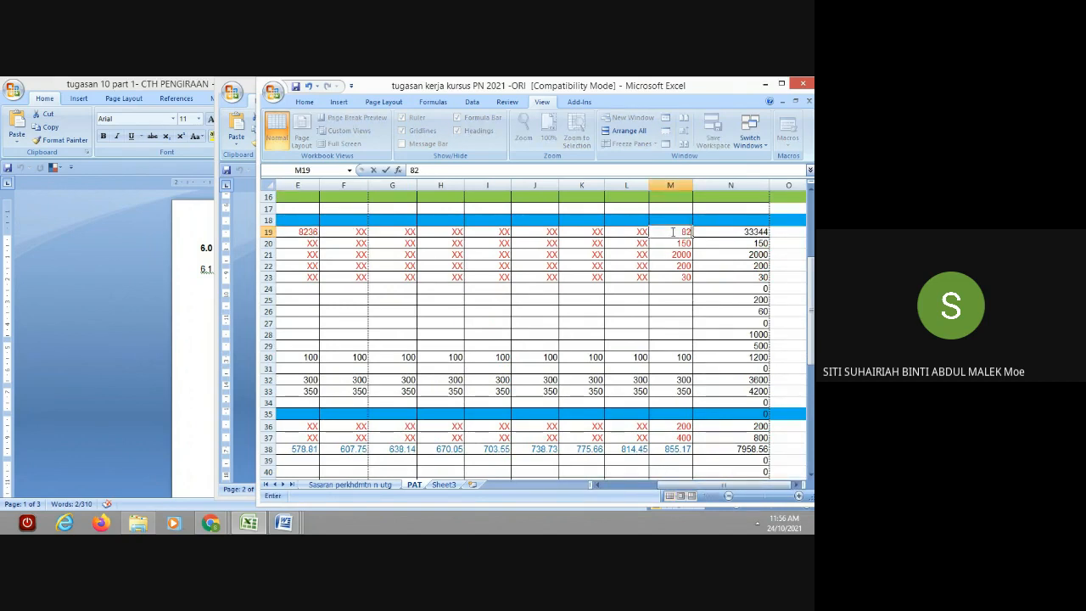
text(36)
click(655, 297)
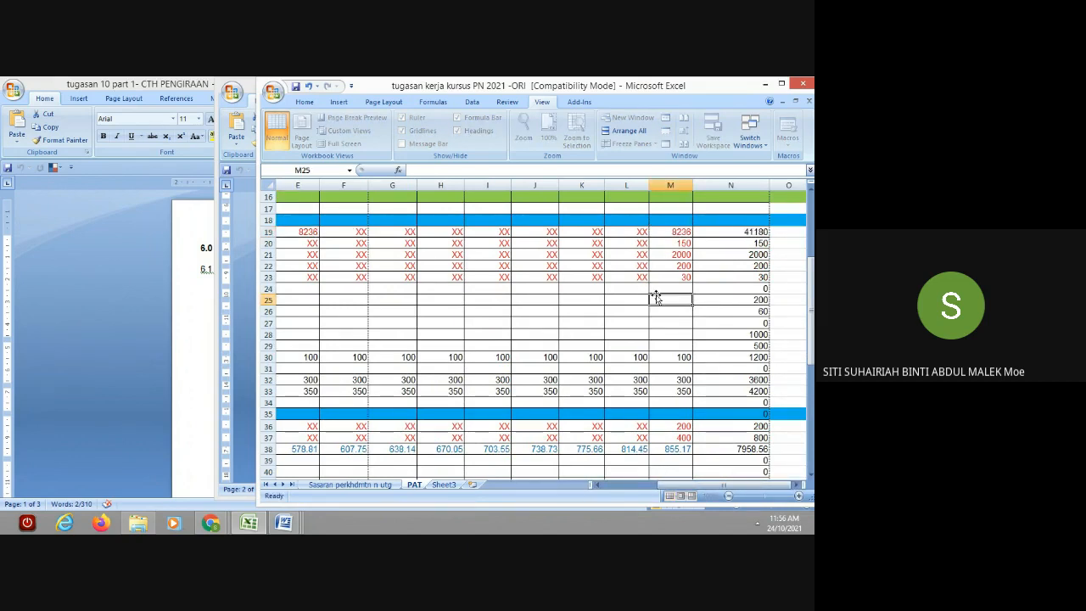
drag(722, 486, 619, 477)
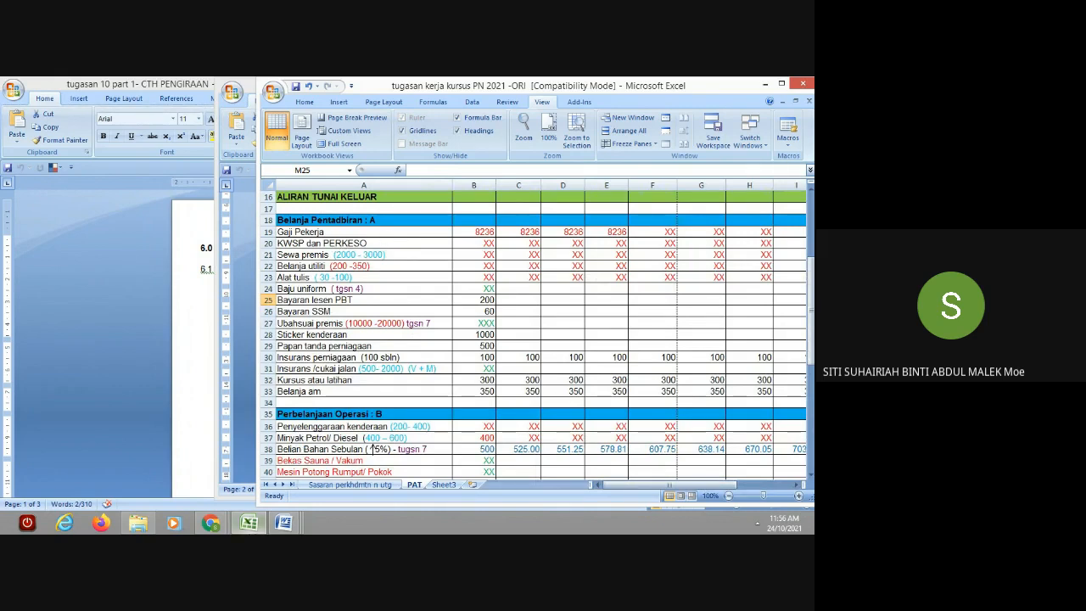
Step: Switch to the tugasan 7 document in Word and highlight the KWSP and Perkeso amounts under Perbelanjaan Bulanan
mouse_move(289, 524)
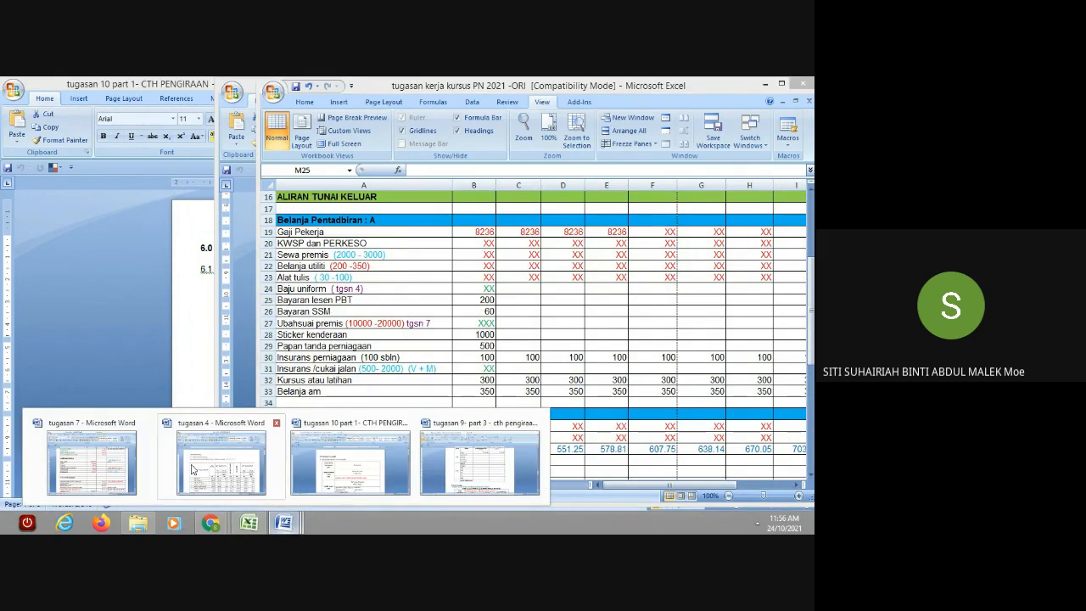
mouse_move(191, 468)
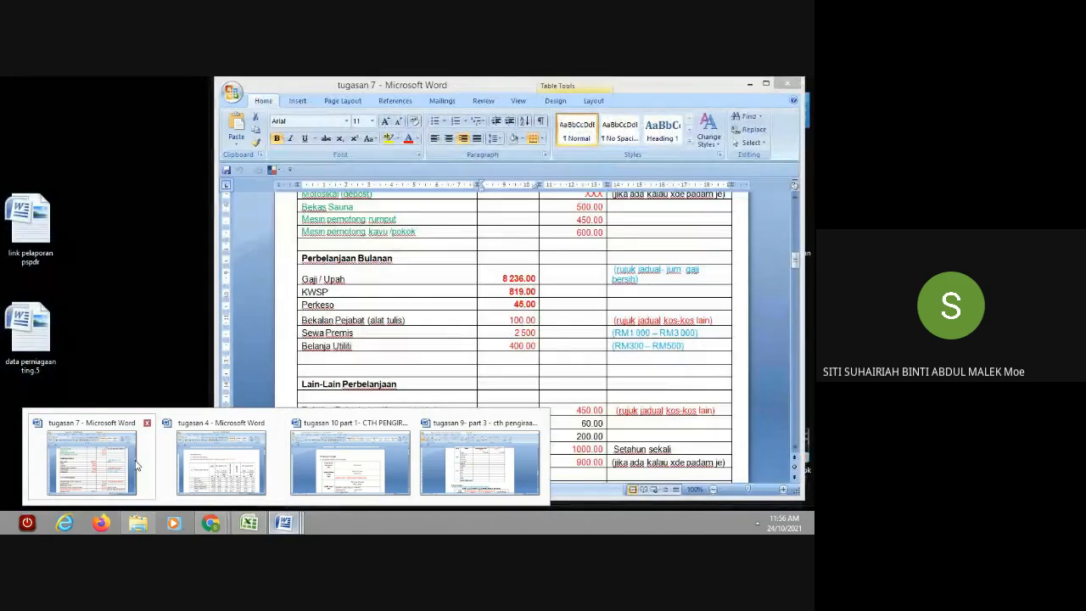
click(136, 465)
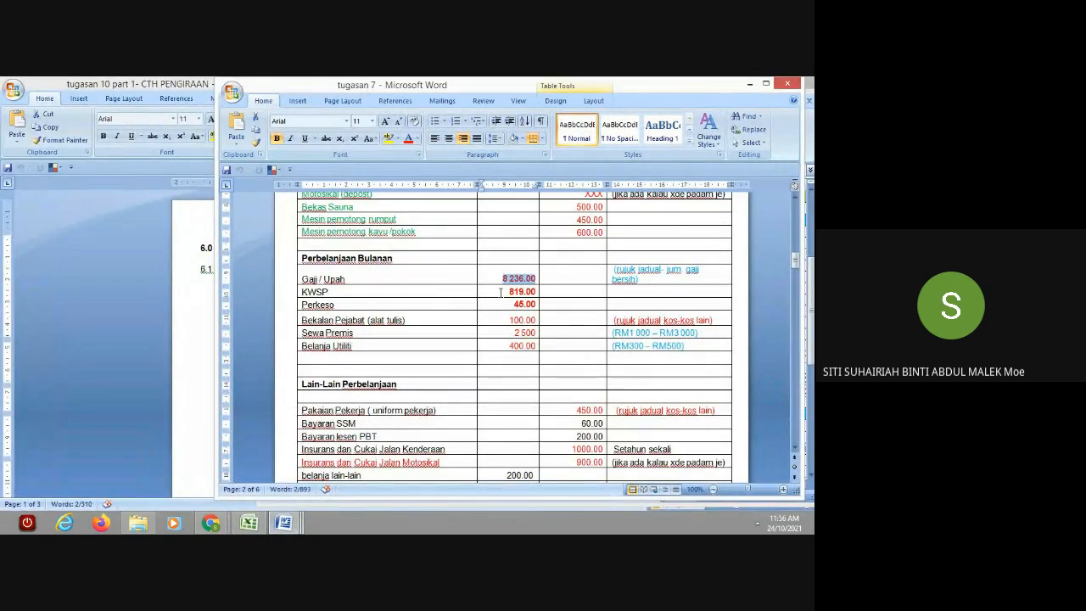
drag(500, 292, 512, 298)
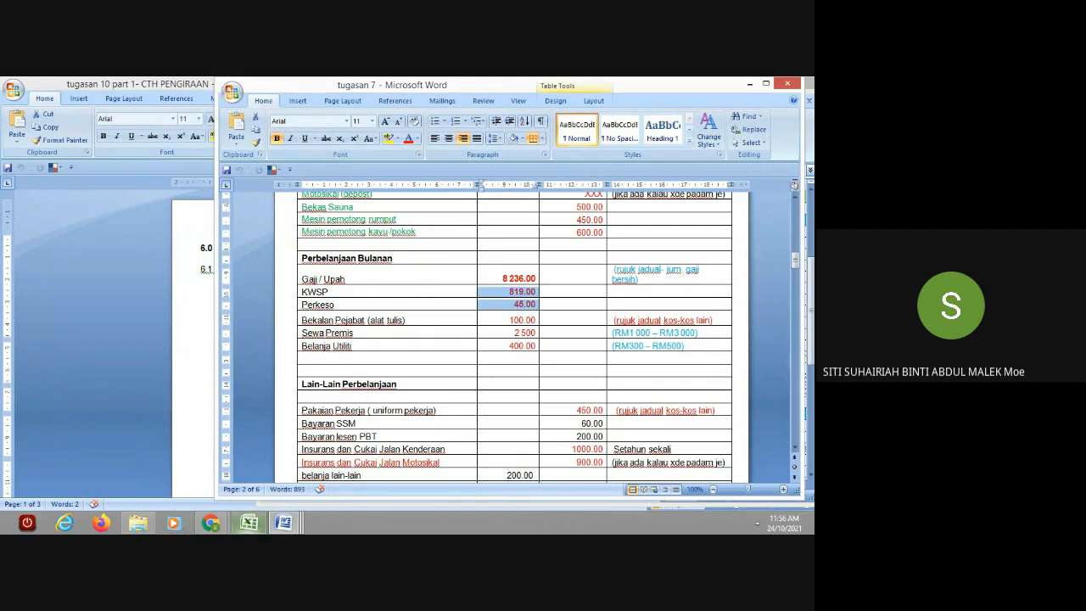
Step: Return to the PAT sheet in Excel and append "(891 +45)" to the KWSP dan PERKESO label in A20
key(alt+Tab)
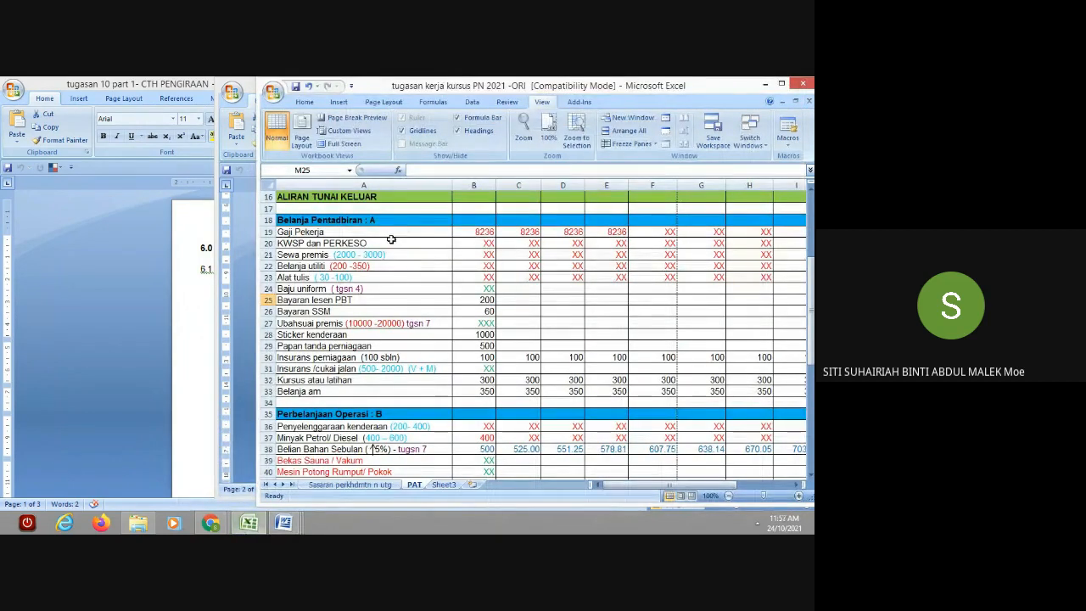
double_click(394, 243)
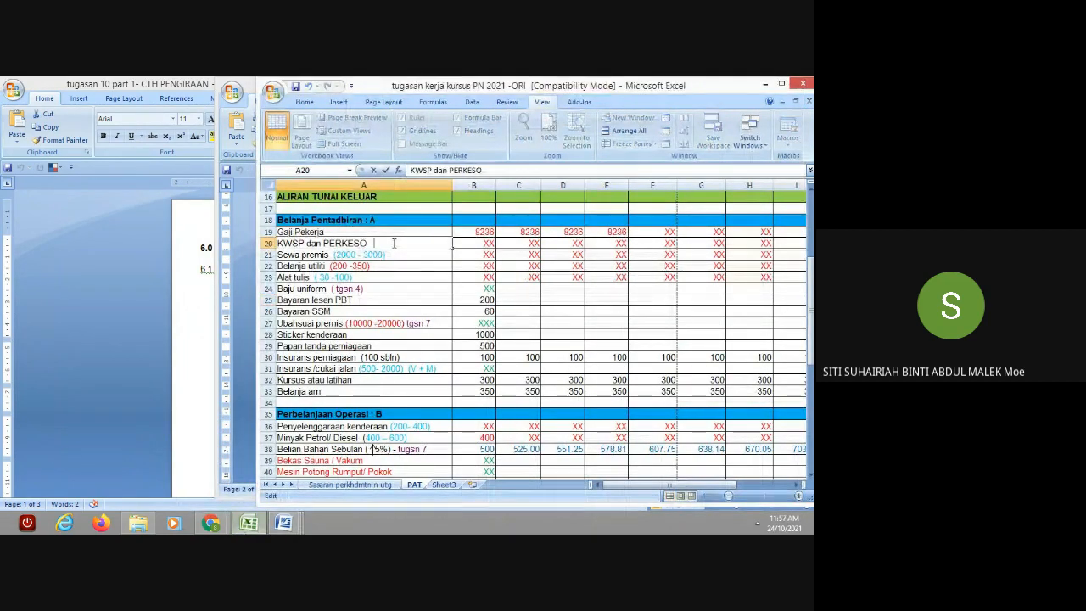
text((891)
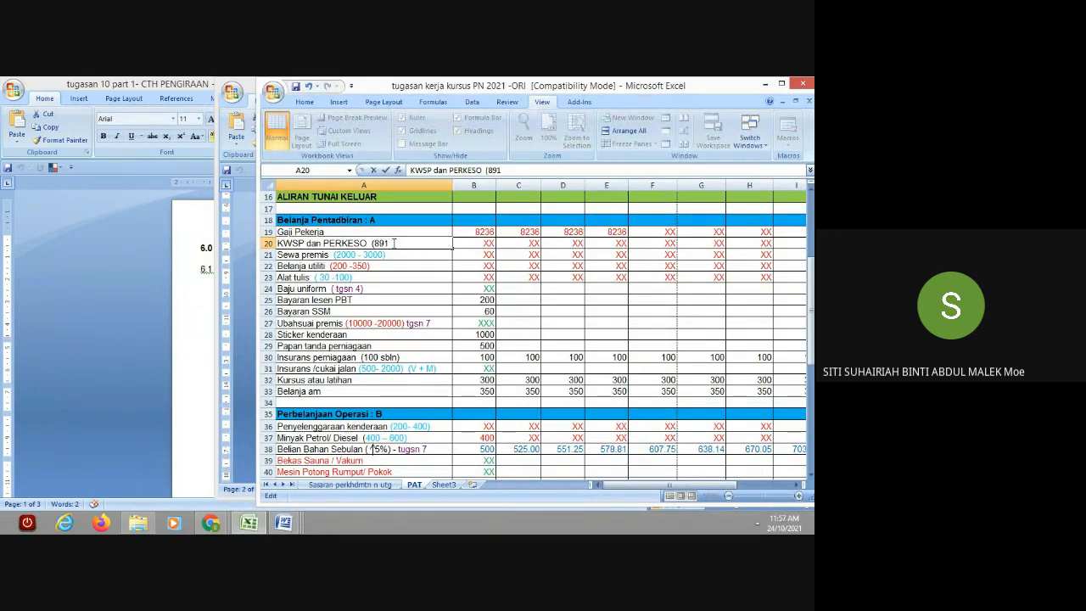
text( +45))
Step: Enter 936 as KWSP dan PERKESO for Ogos, September and Oktober (B20 to D20)
click(490, 244)
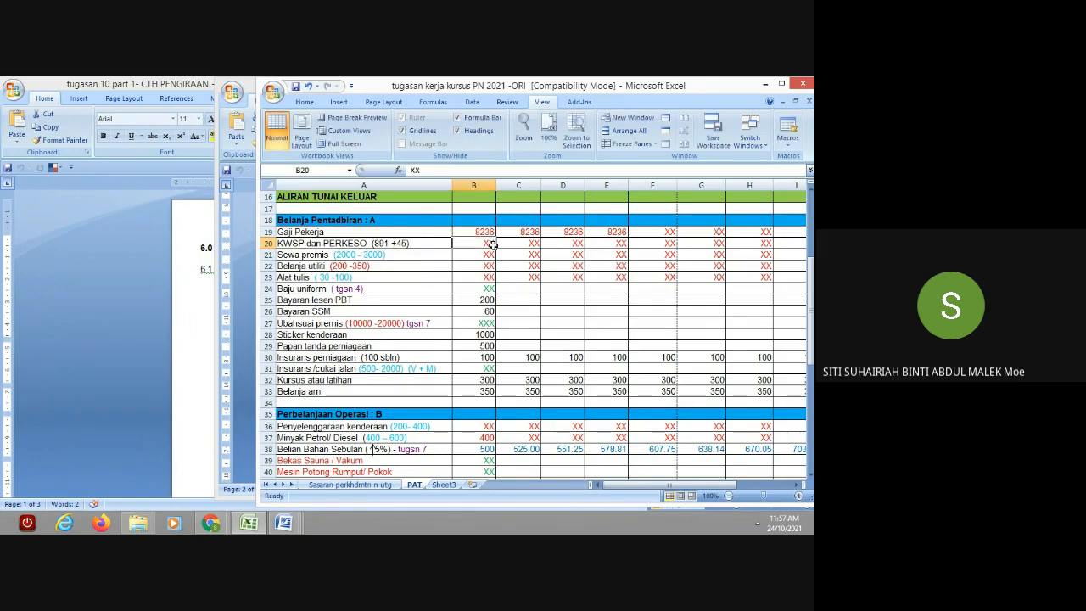
text(936)
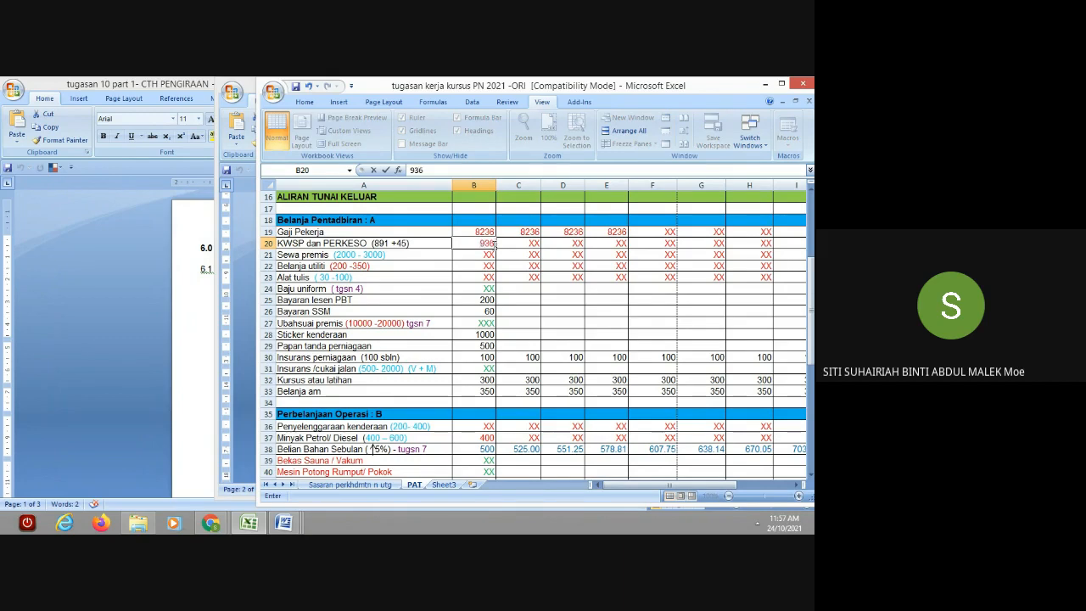
click(530, 244)
text(9)
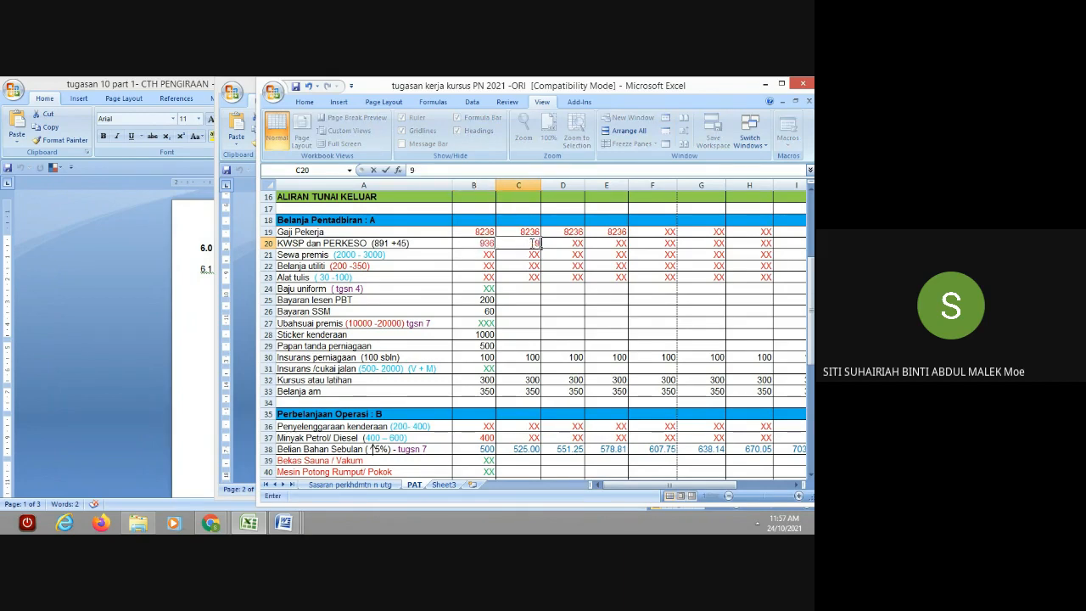
text(3)
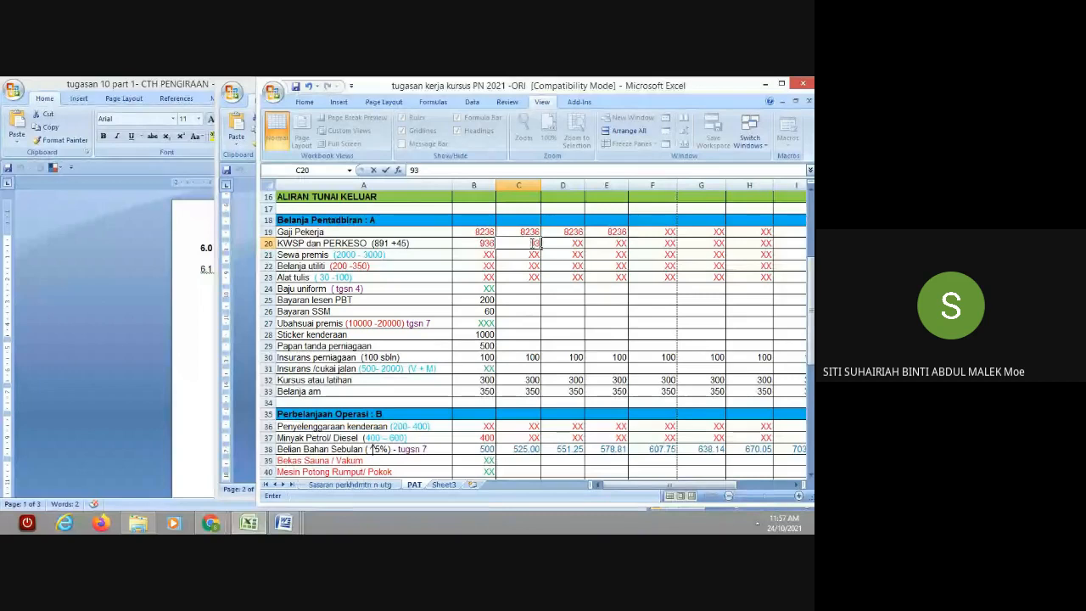
text(5)
key(Tab)
text(9)
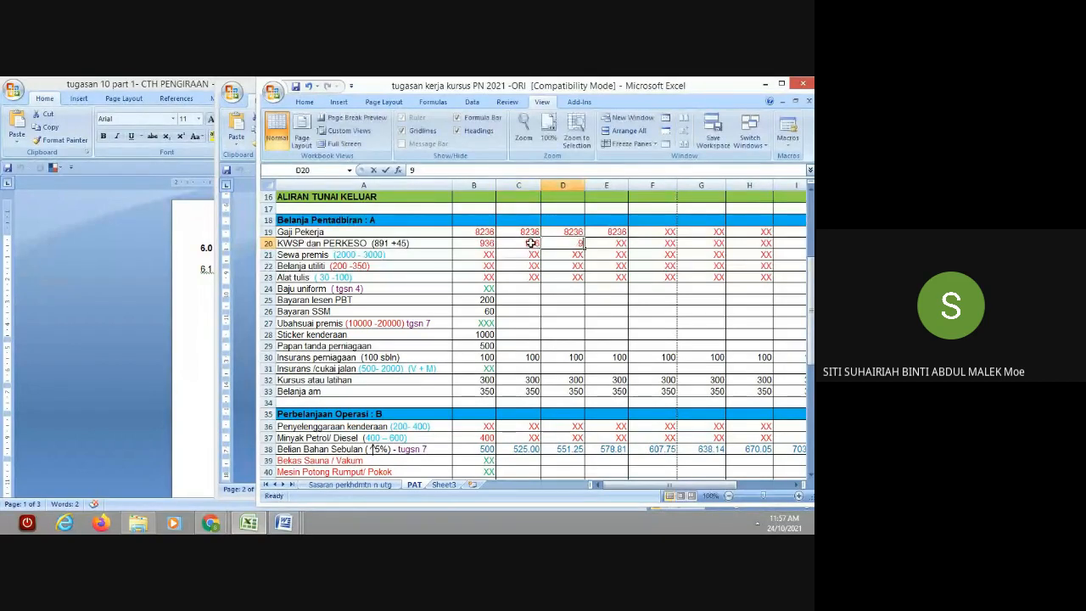
text(3)
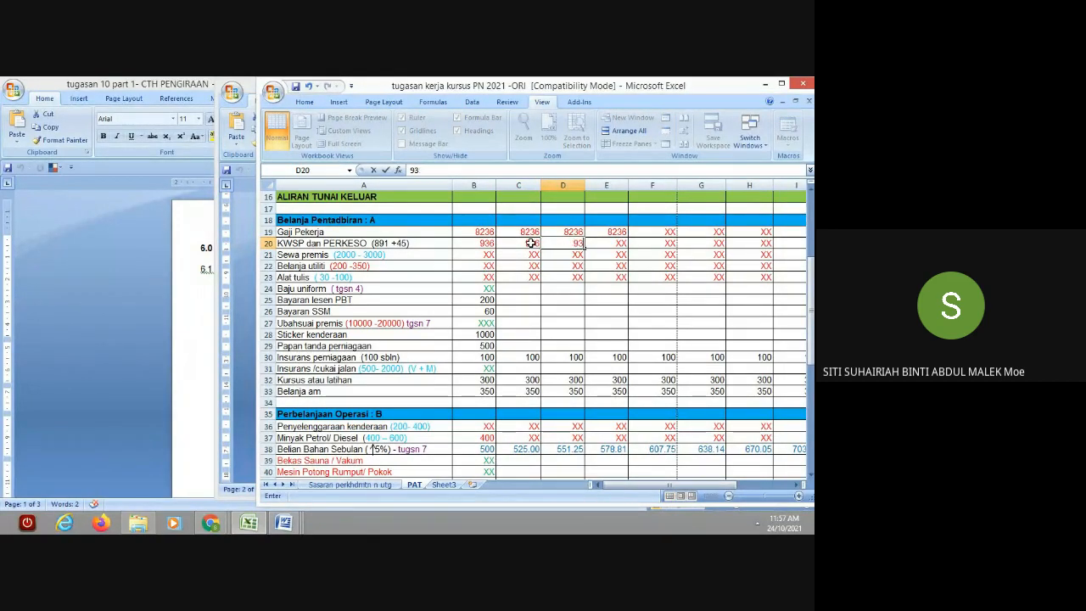
text(56)
Step: Replace the Julai KWSP dan PERKESO value (M20) with 936
drag(649, 486, 702, 492)
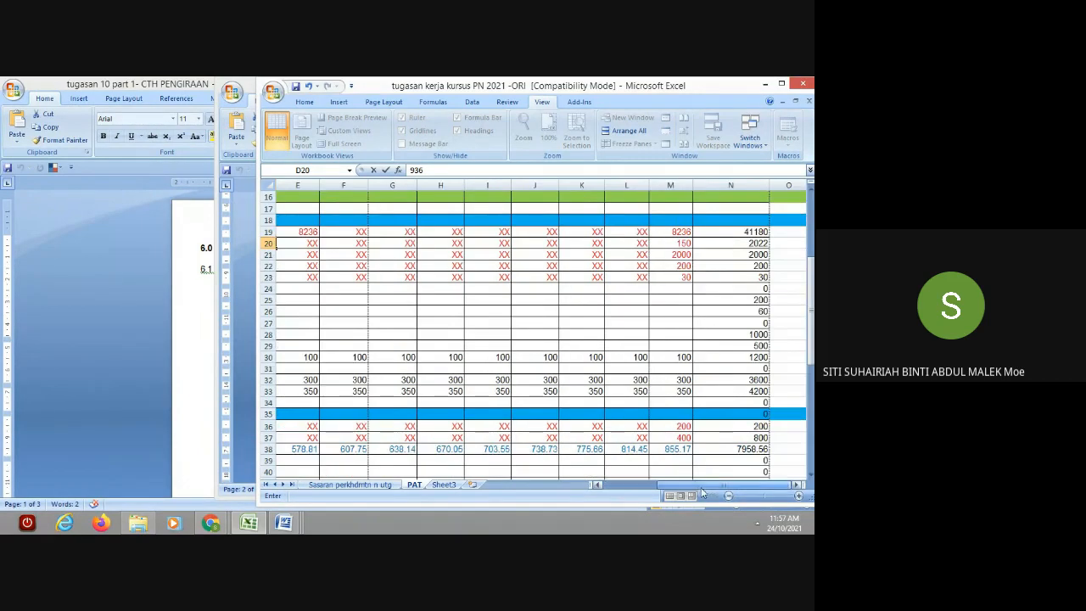
click(677, 244)
text(936)
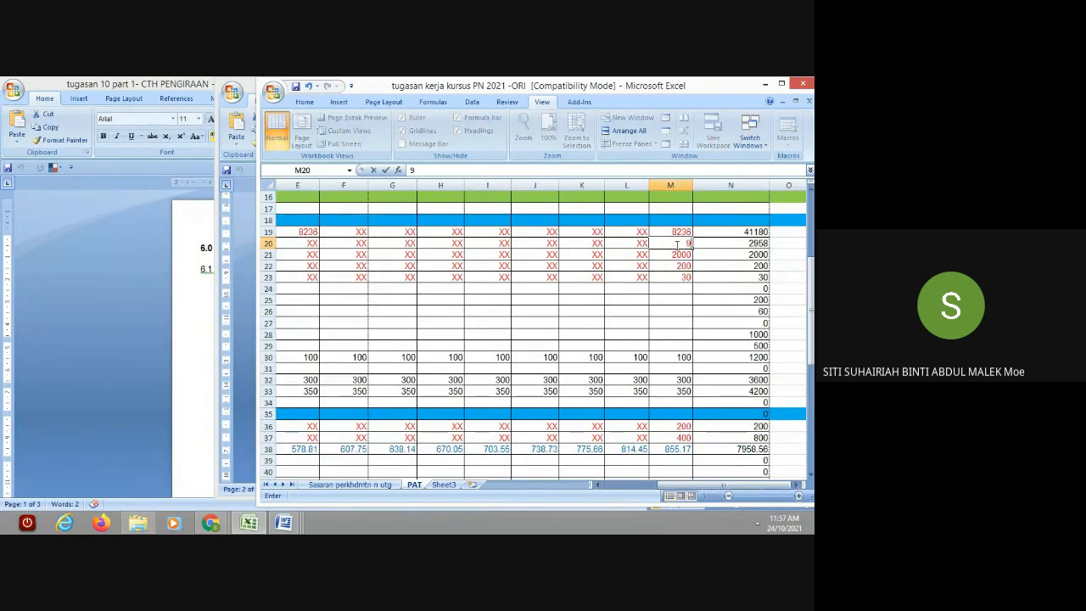
click(656, 314)
Step: Edit the Sewa premis label in A21 to read "Sewa premis (1000 - 3000) - Tugasan 7"
drag(654, 488, 604, 488)
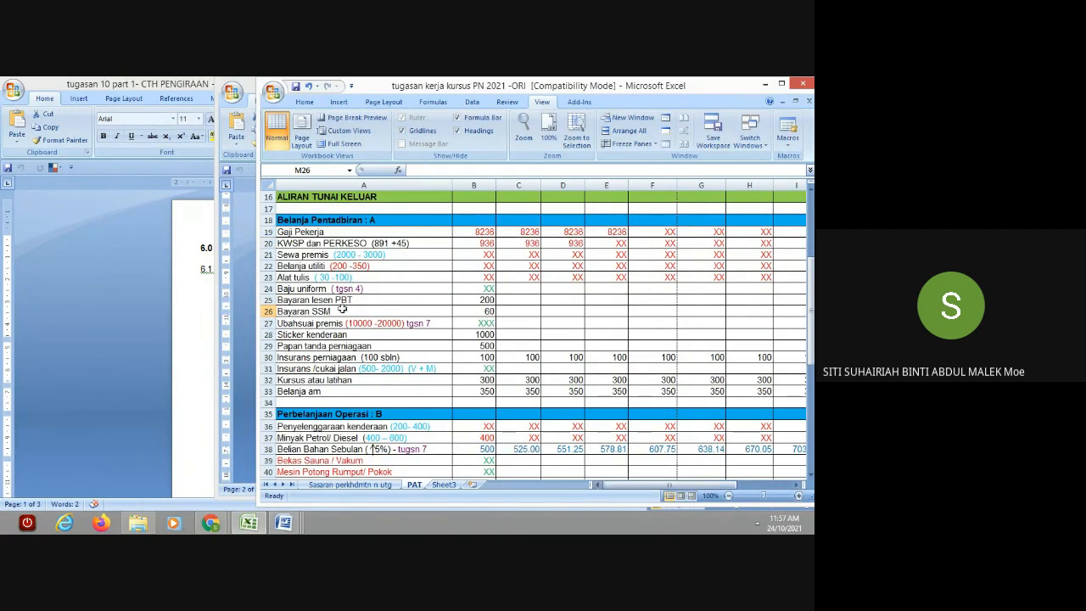
double_click(340, 255)
key(BackSpace)
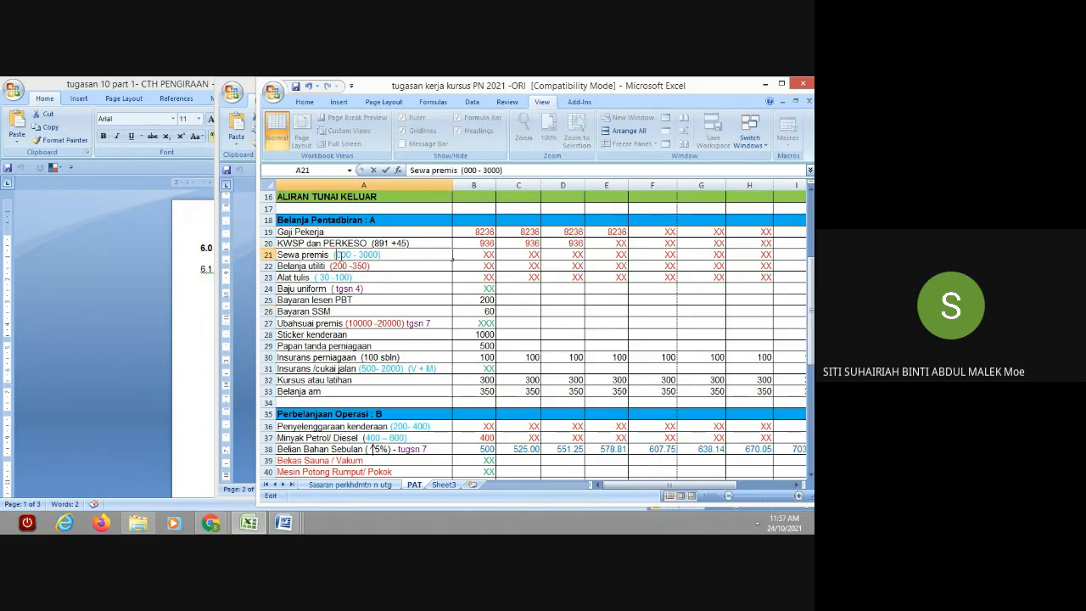
text(1)
text(- )
text(T)
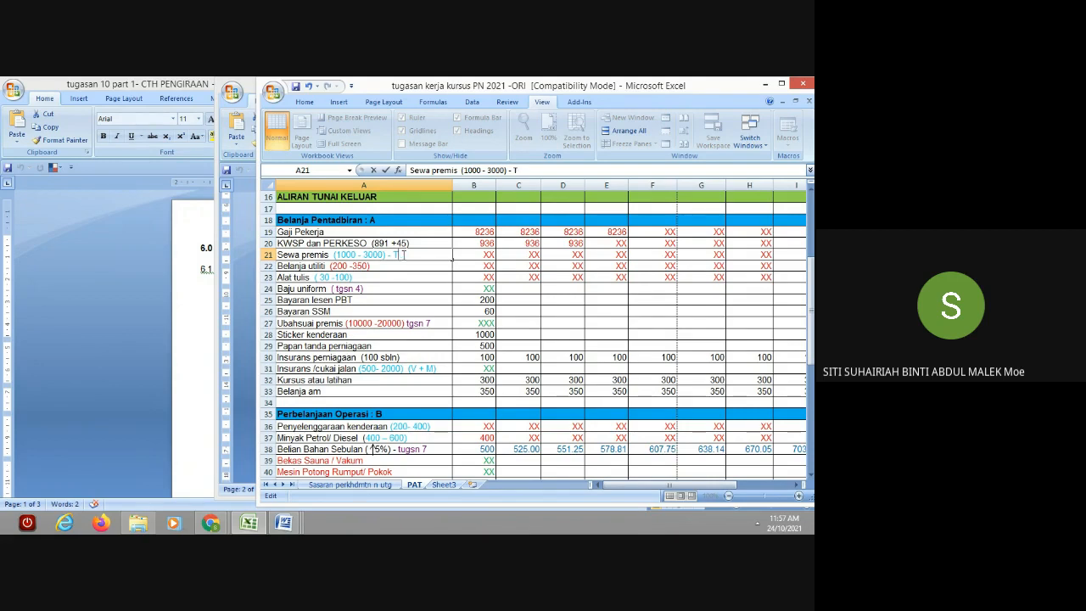
text(Ugan)
key(BackSpace)
text(san 7)
Step: Switch to the tugasan 7 document in Word and highlight the Sewa Premis amount under Perbelanjaan Bulanan
mouse_move(284, 526)
mouse_move(460, 475)
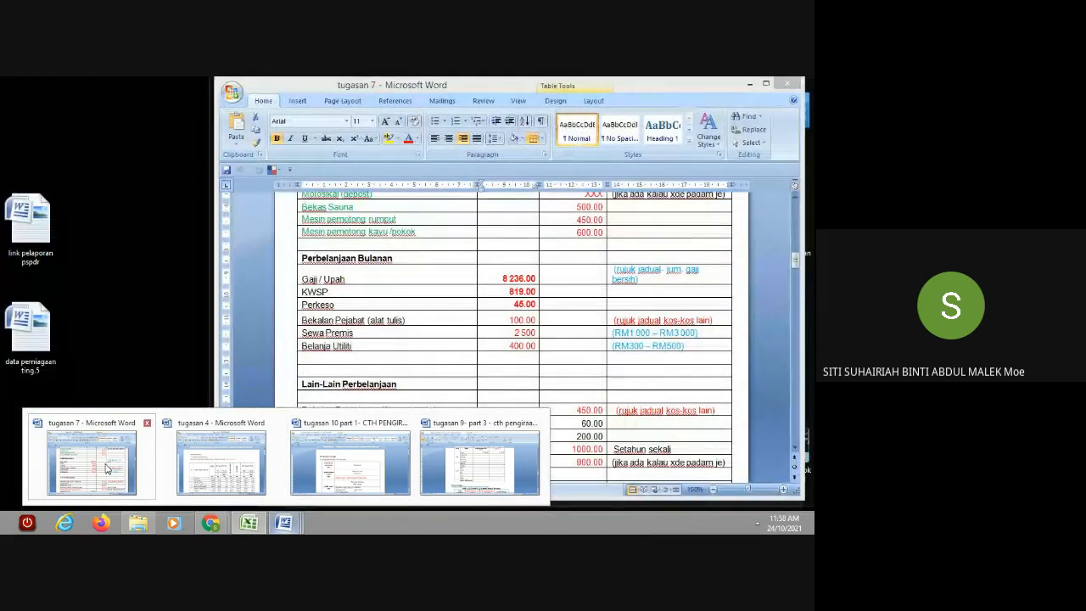
click(106, 469)
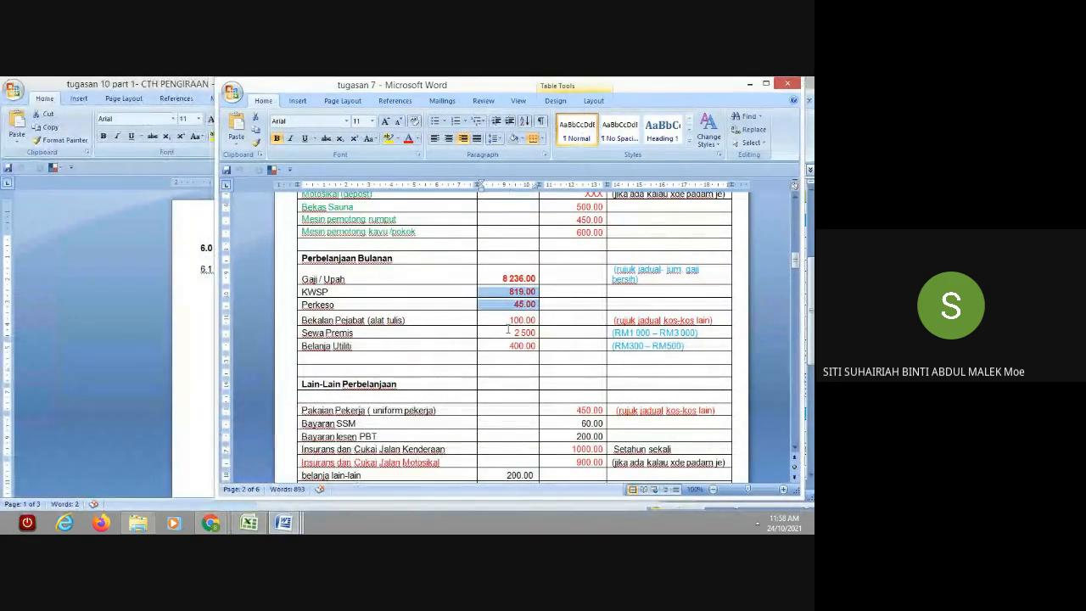
drag(511, 333, 537, 333)
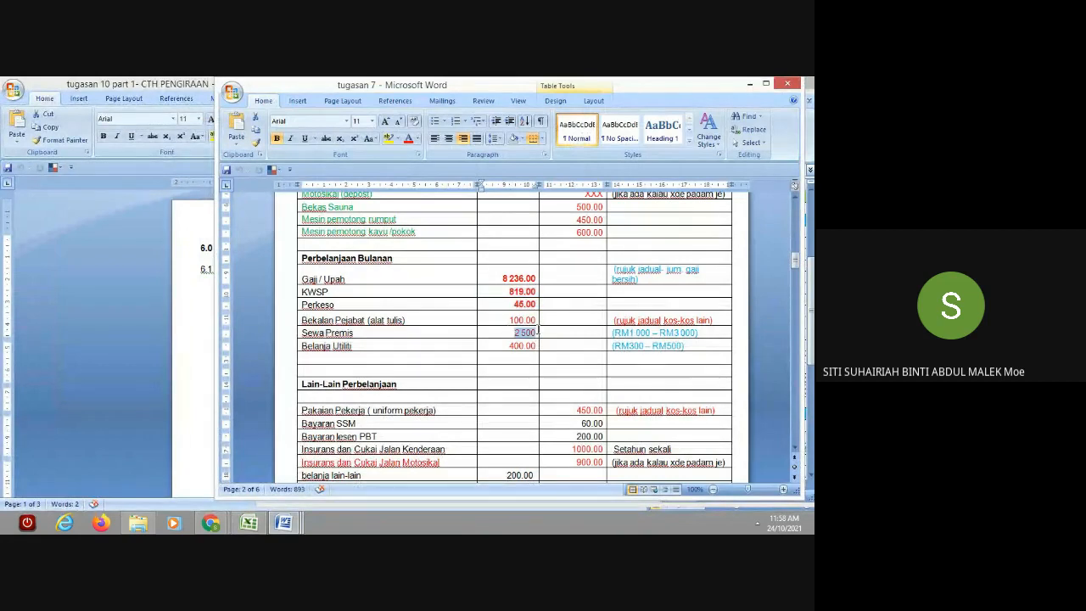
Step: Return to the PAT sheet in Excel and enter 2500 as Sewa premis for Ogos and September (B21 and C21)
click(251, 522)
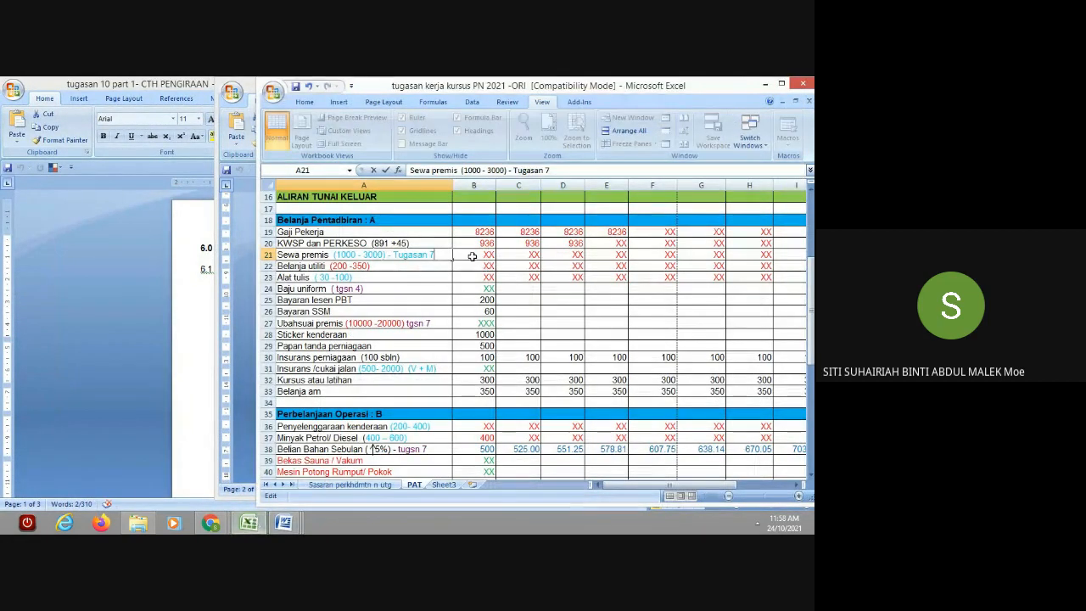
click(480, 254)
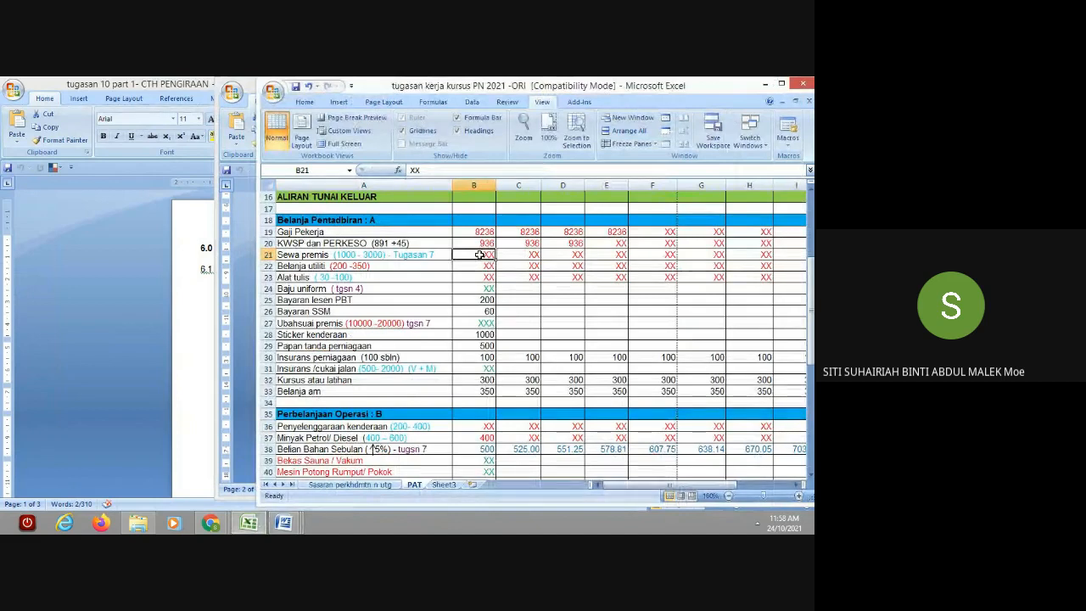
text(2500)
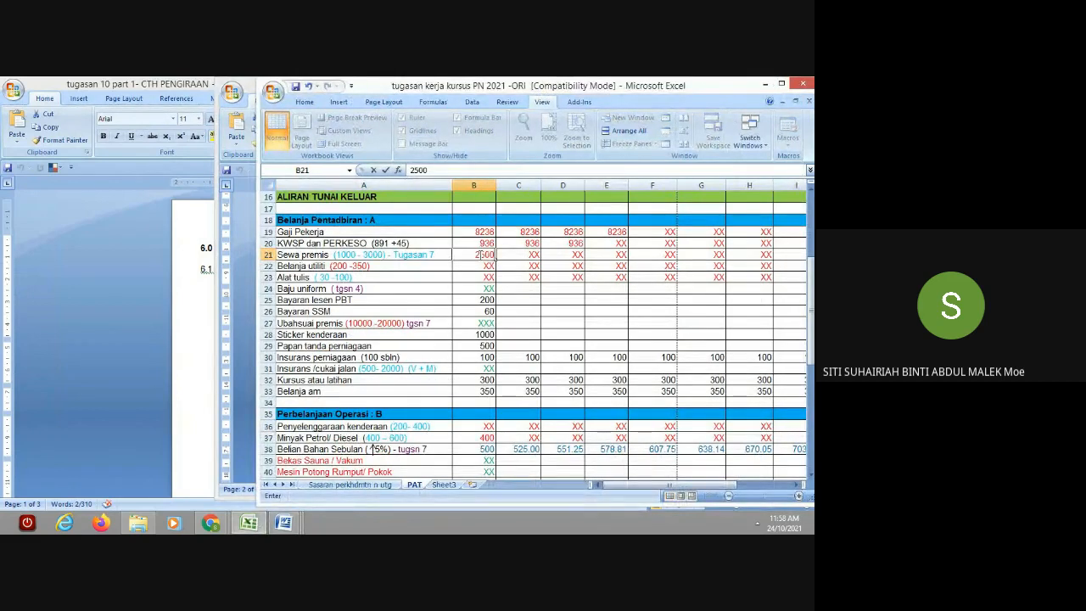
key(Tab)
text(25)
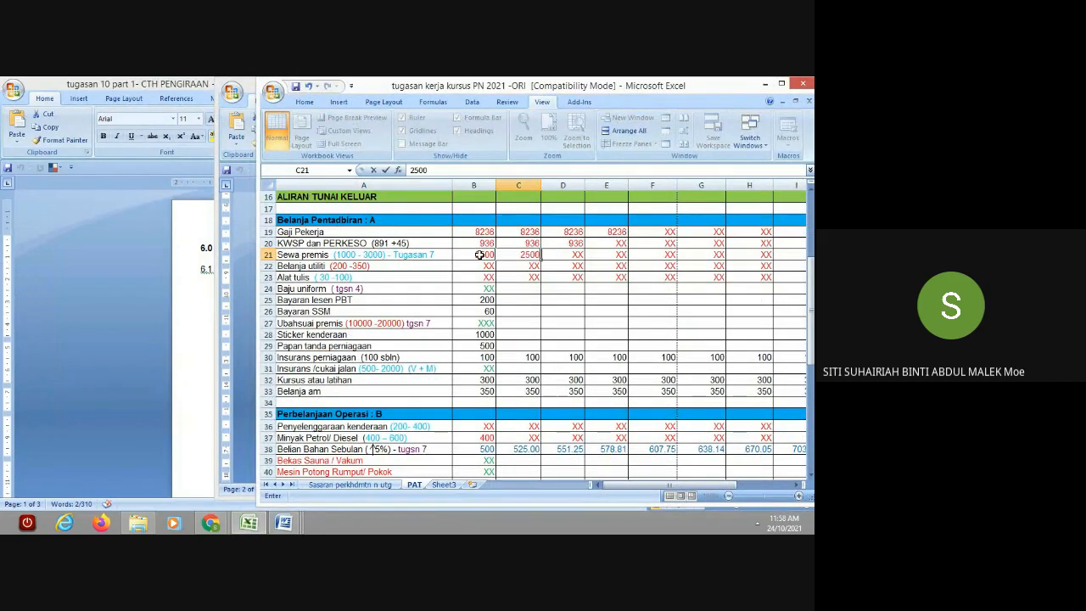
Step: Enter 2500 as the Sewa premis expense in cells D21 and E21 of the PAT sheet
key(Tab)
text(2)
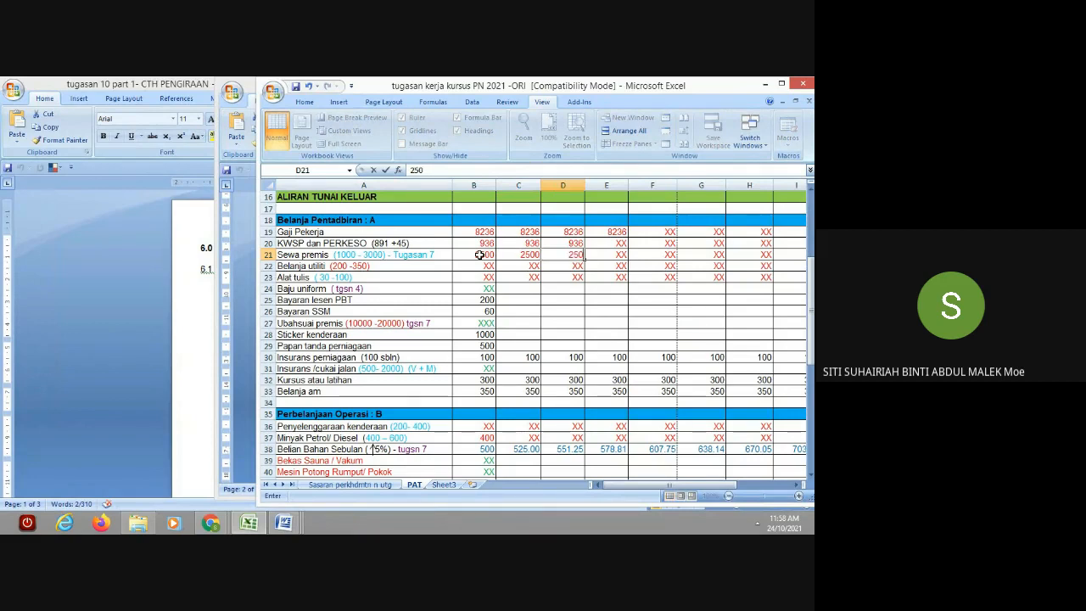
text(500)
key(Tab)
text(250)
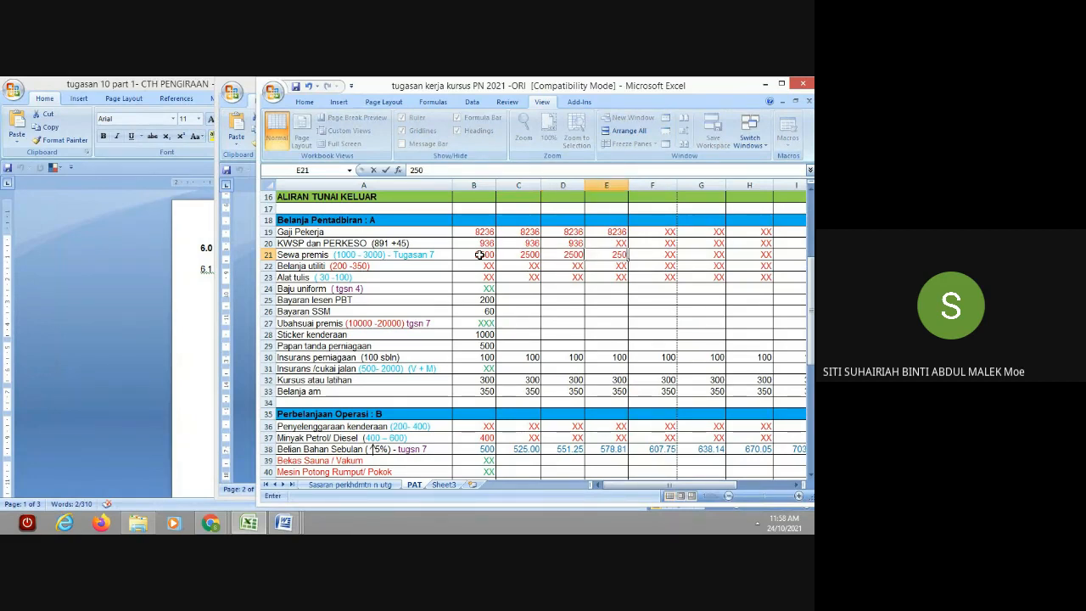
text(0)
Step: Set the Sewa premis expense in cell M21 to 2500
drag(627, 487, 749, 486)
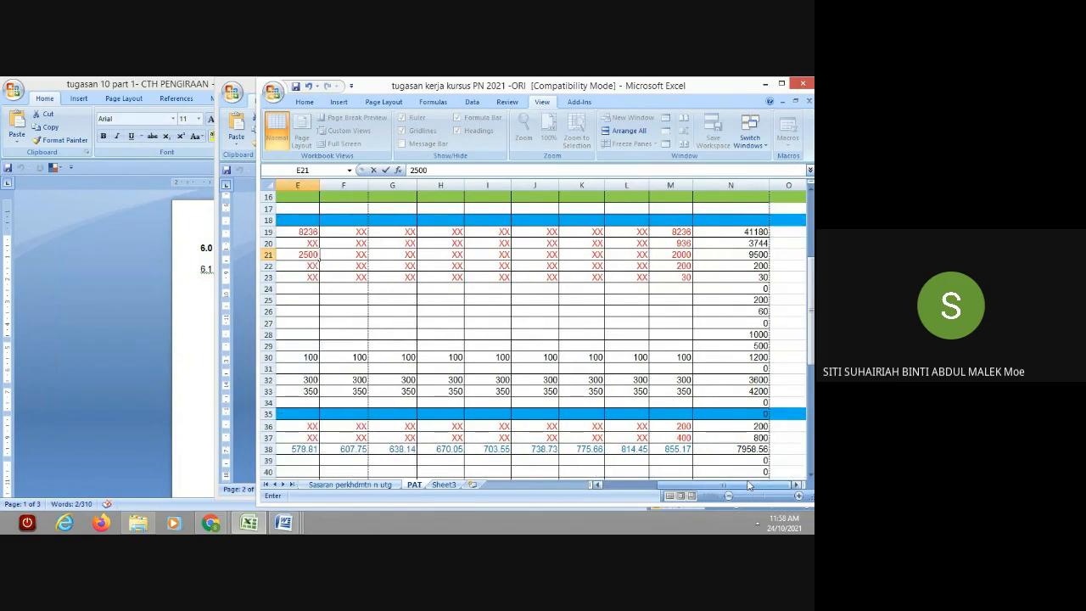
click(669, 254)
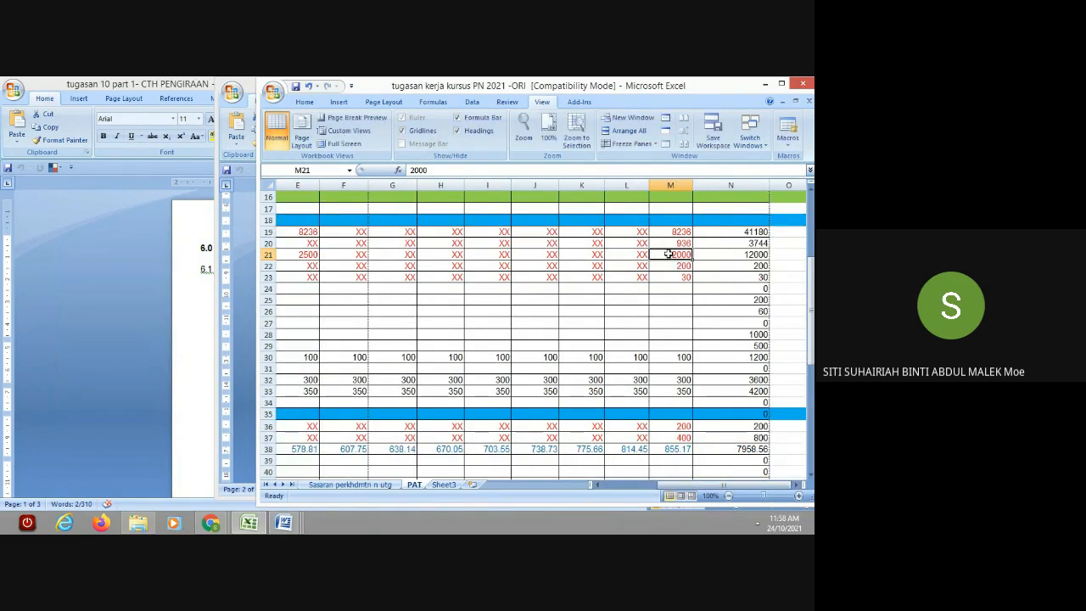
text(250)
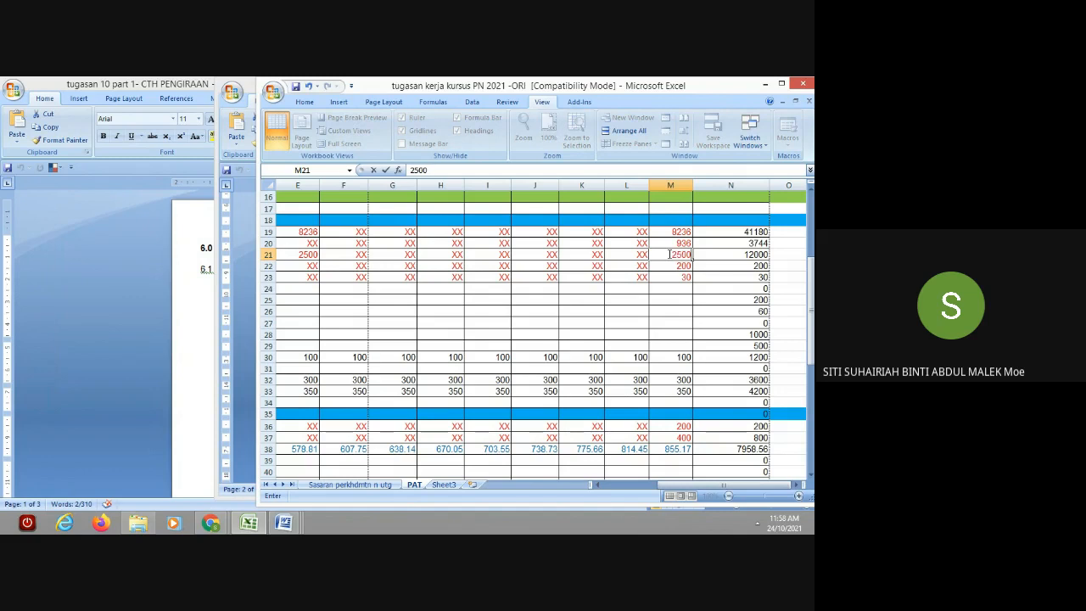
Step: Check the monthly Belanja Utiliti amount and its allowed range in the tugasan 7 Word document, and return to the Excel workbook
drag(705, 485, 612, 493)
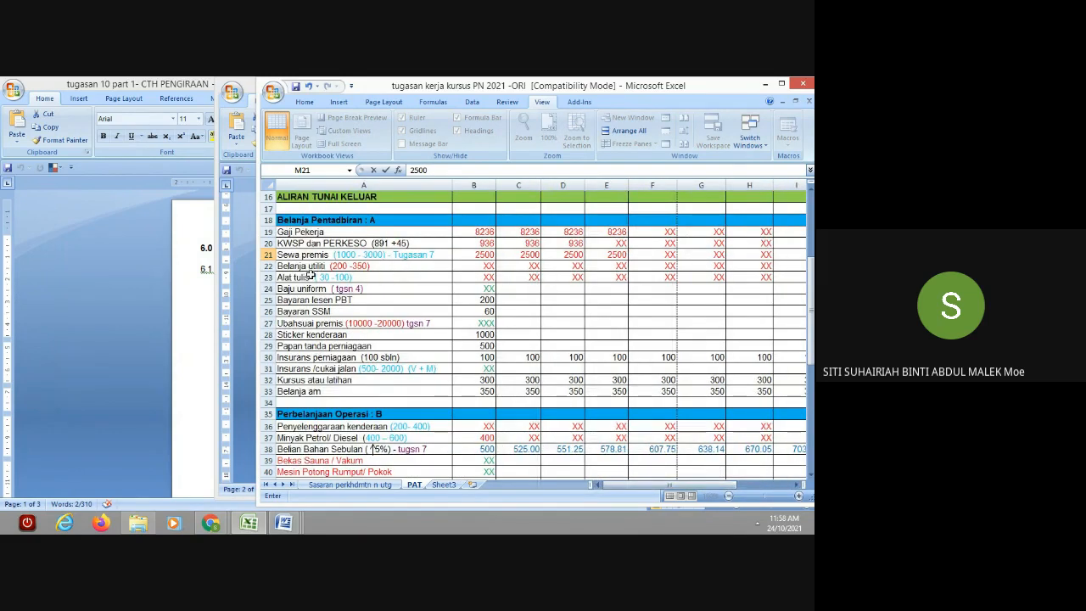
mouse_move(283, 522)
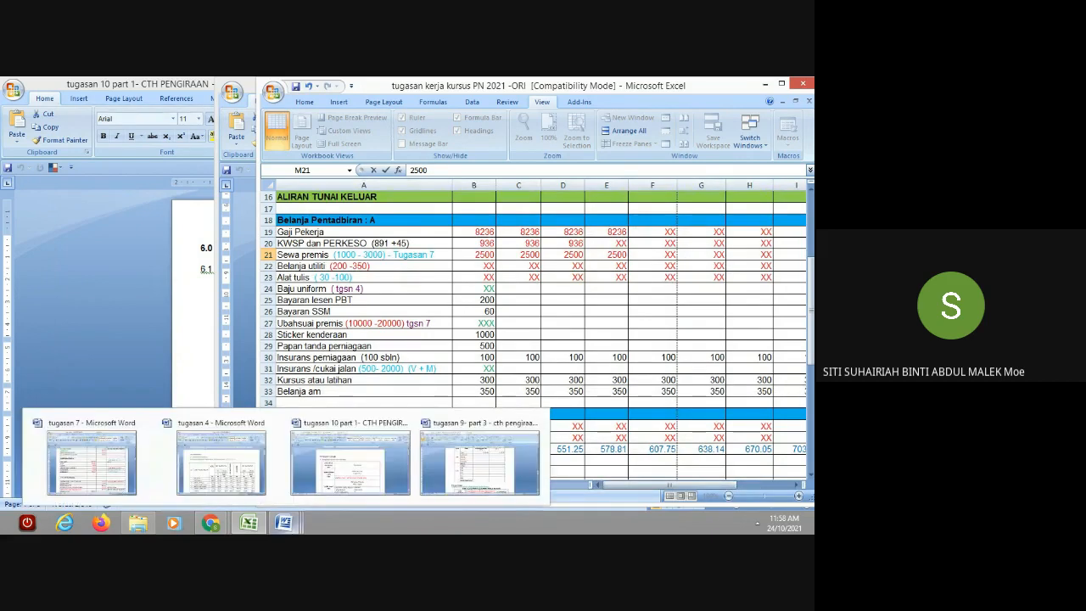
mouse_move(128, 463)
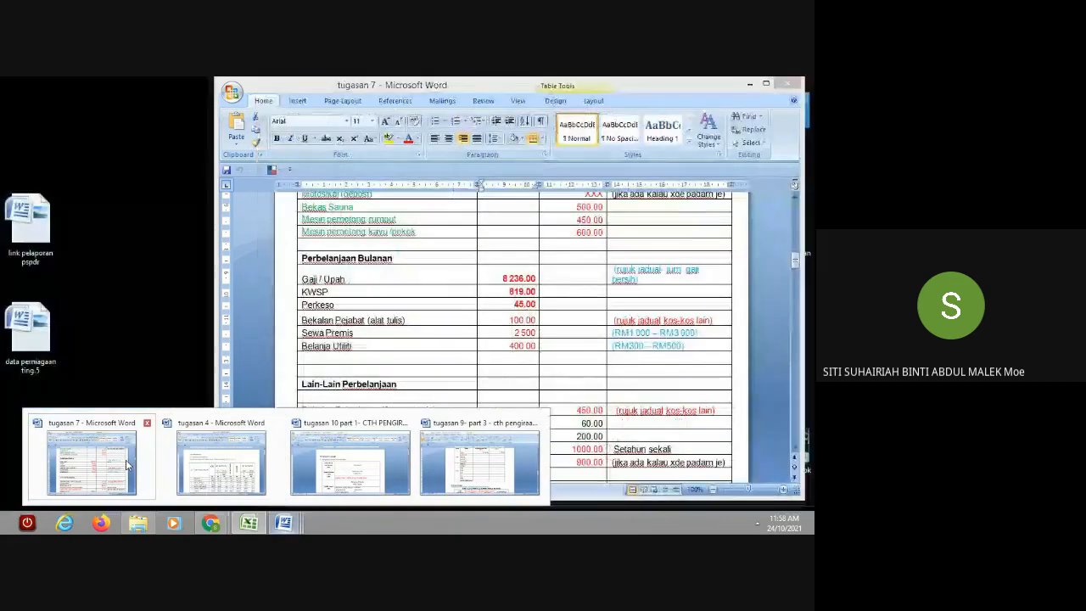
click(127, 463)
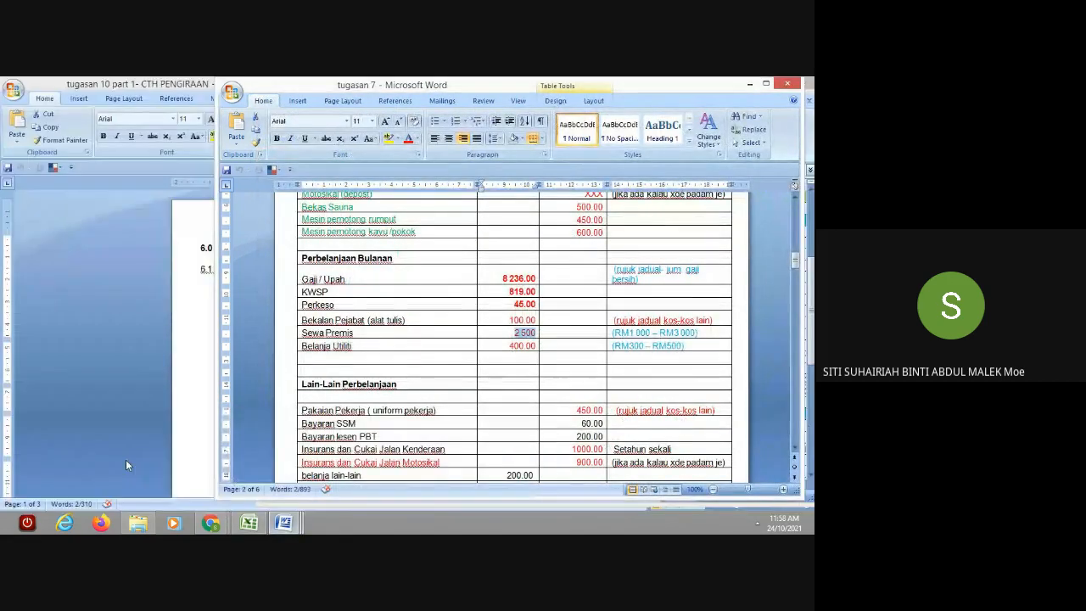
click(504, 346)
click(249, 524)
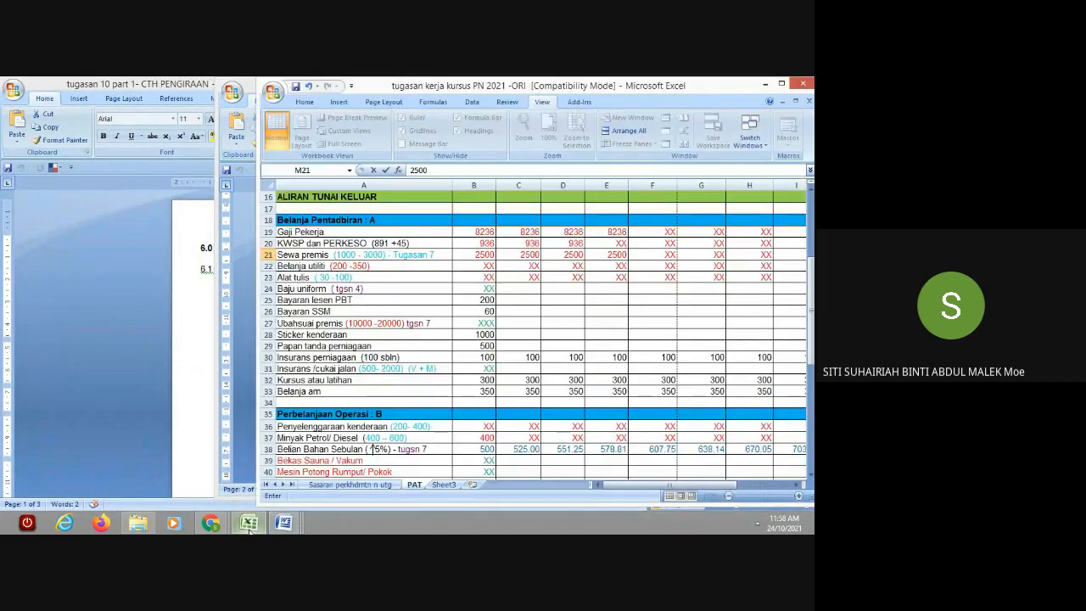
click(377, 390)
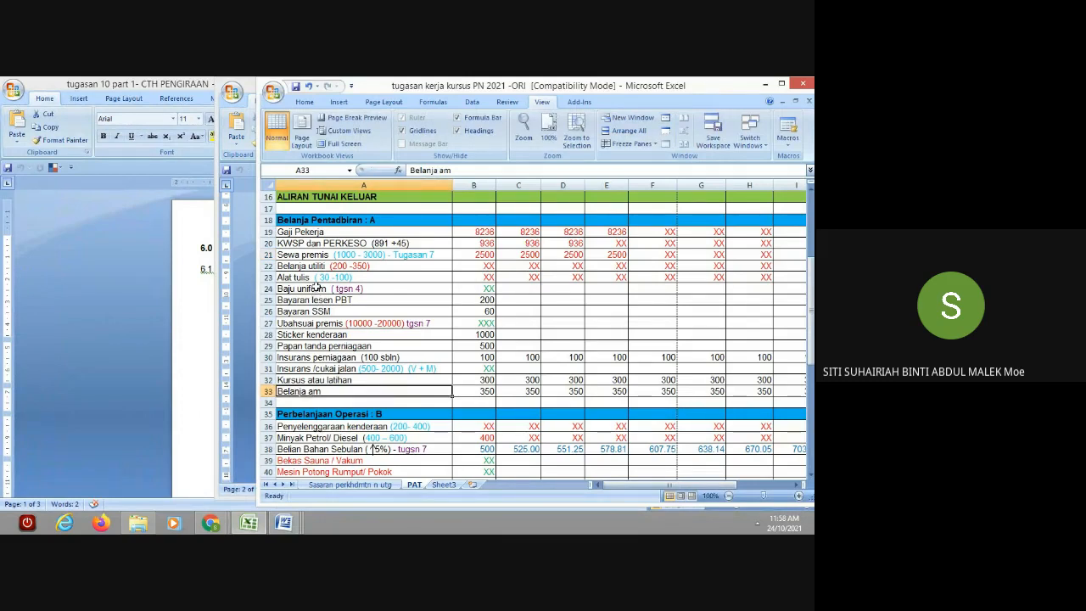
mouse_move(290, 517)
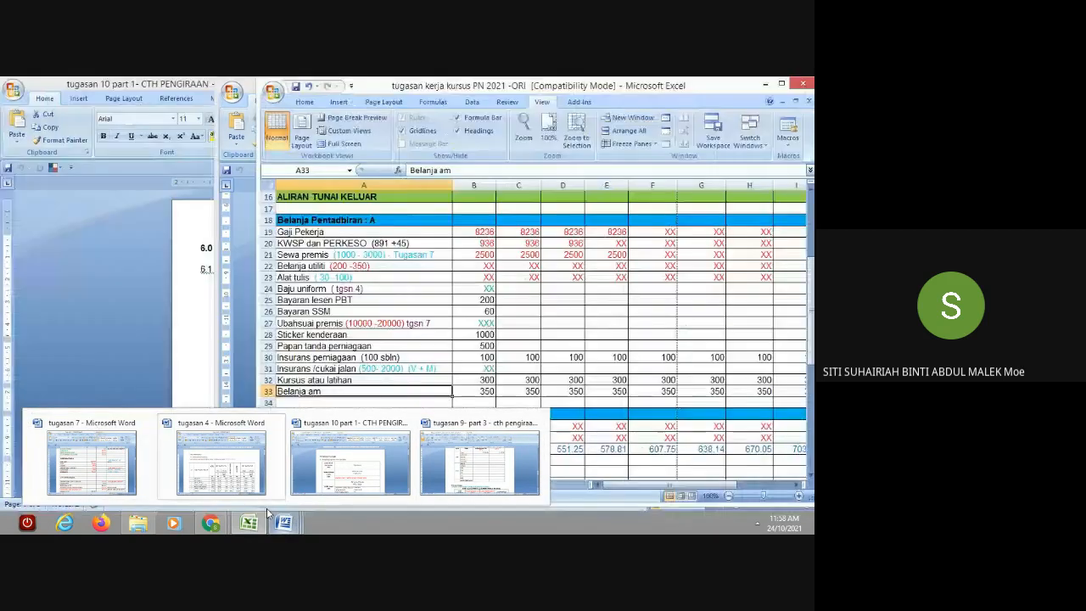
click(252, 527)
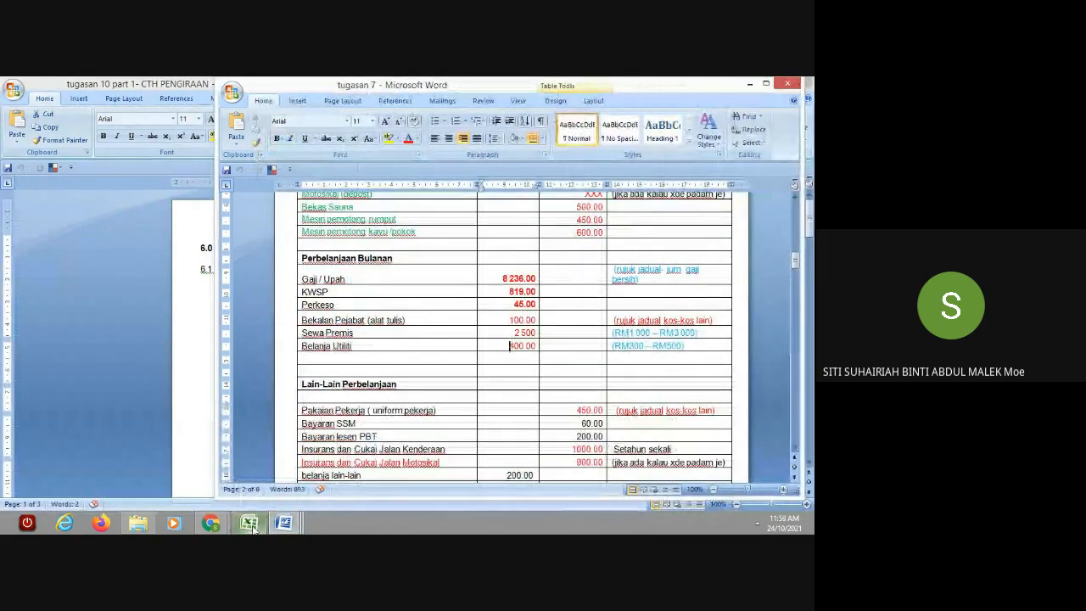
click(252, 526)
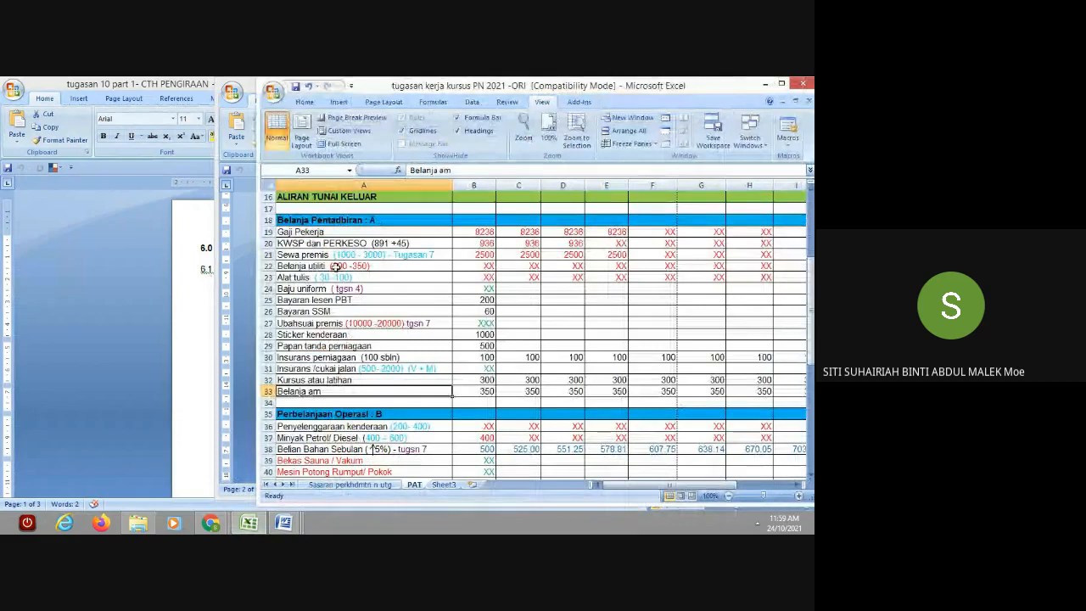
Step: Change the range in the Belanja utiliti label in cell A22 to 300 -500
double_click(365, 266)
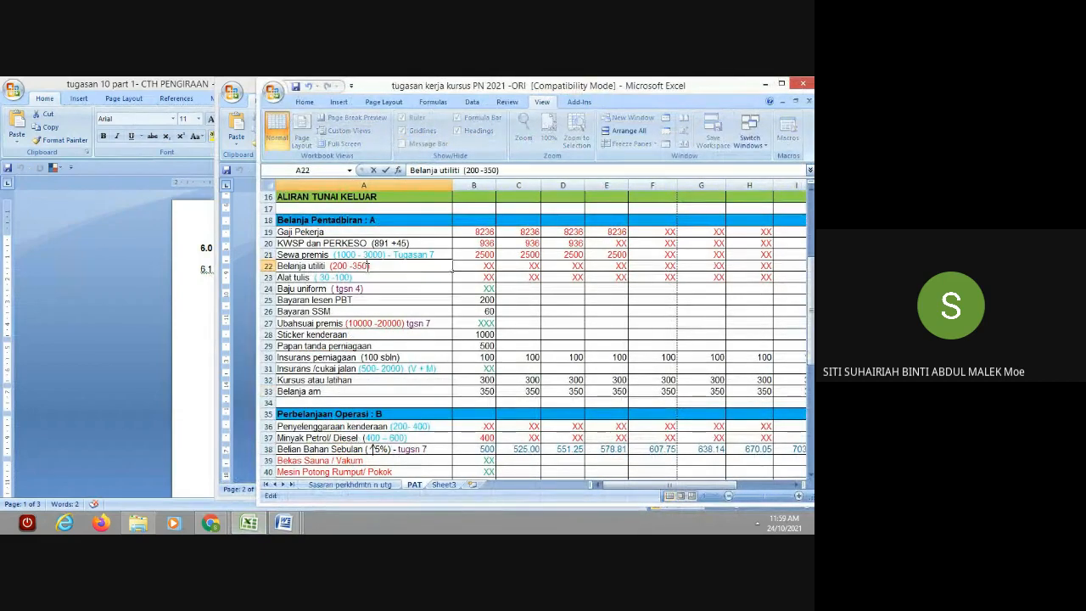
key(BackSpace)
key(BackSpace)
key(BackSpace)
key(BackSpace)
key(BackSpace)
key(BackSpace)
key(BackSpace)
text(300 -500)
Step: Recheck the Belanja Utiliti amount in the tugasan 7 Word document and enter 400 in cells B22 to D22 of the Excel workbook
click(263, 525)
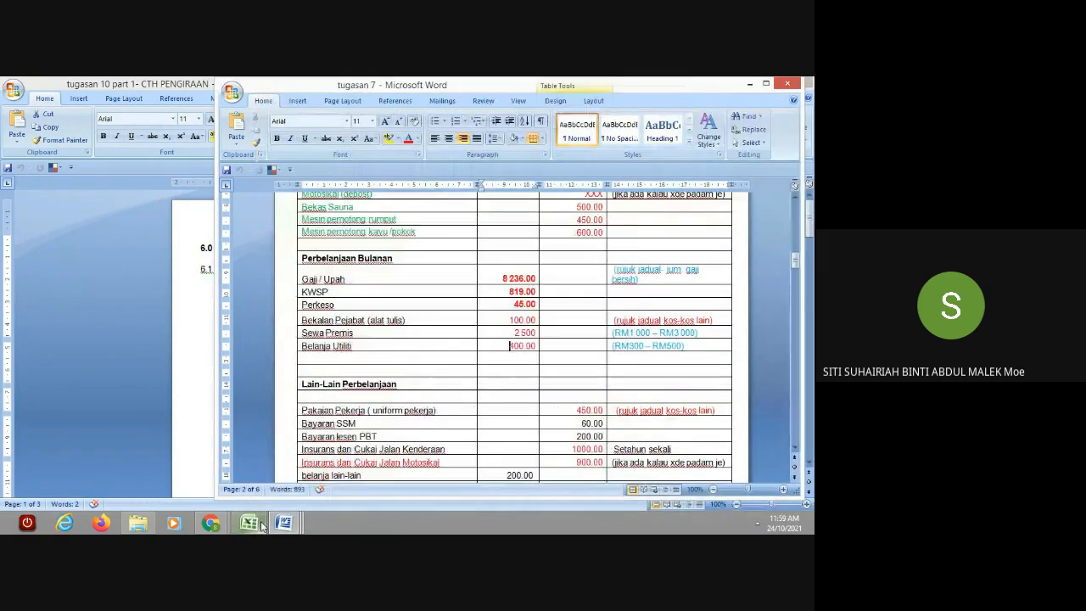
click(262, 525)
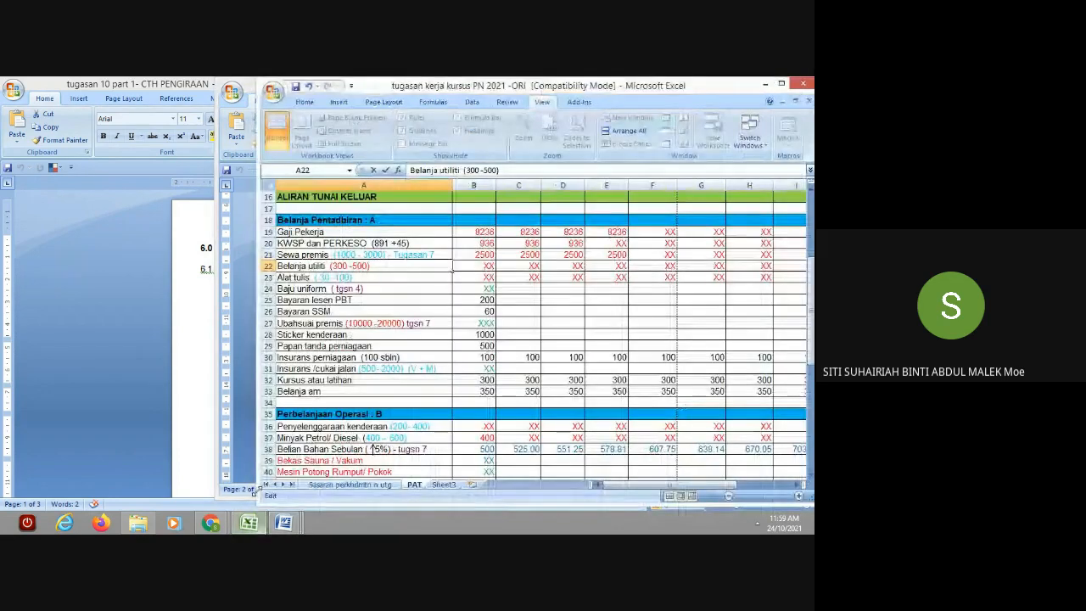
click(480, 265)
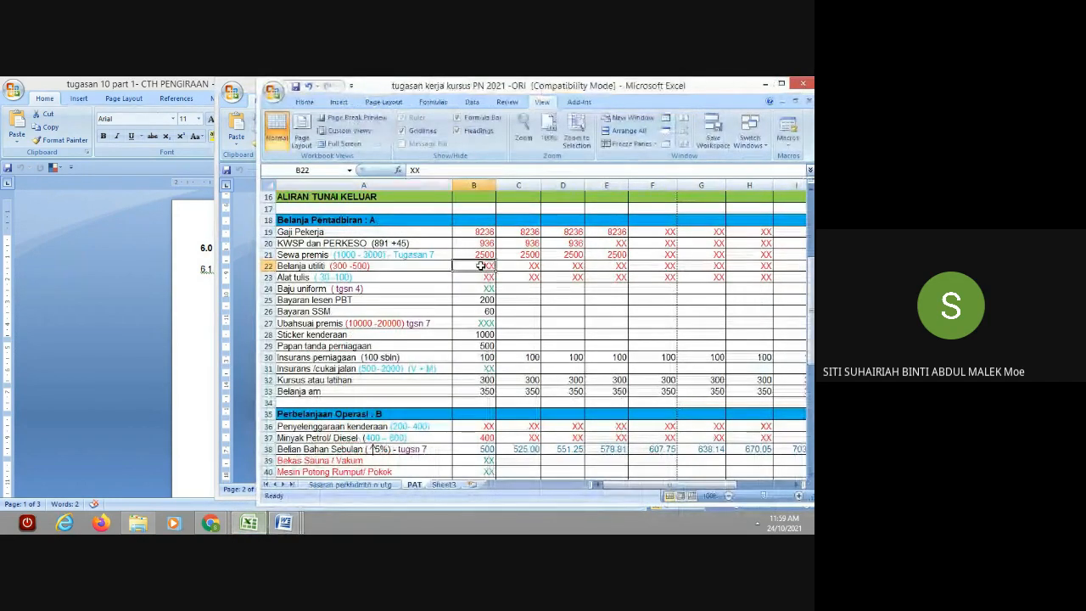
text(400)
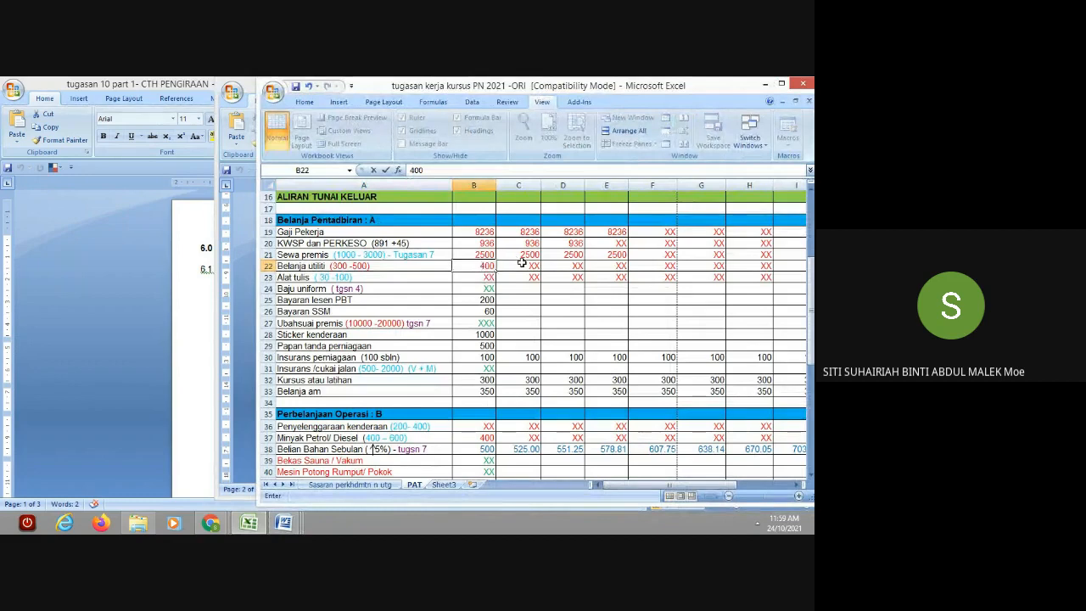
click(526, 265)
text(400)
key(Tab)
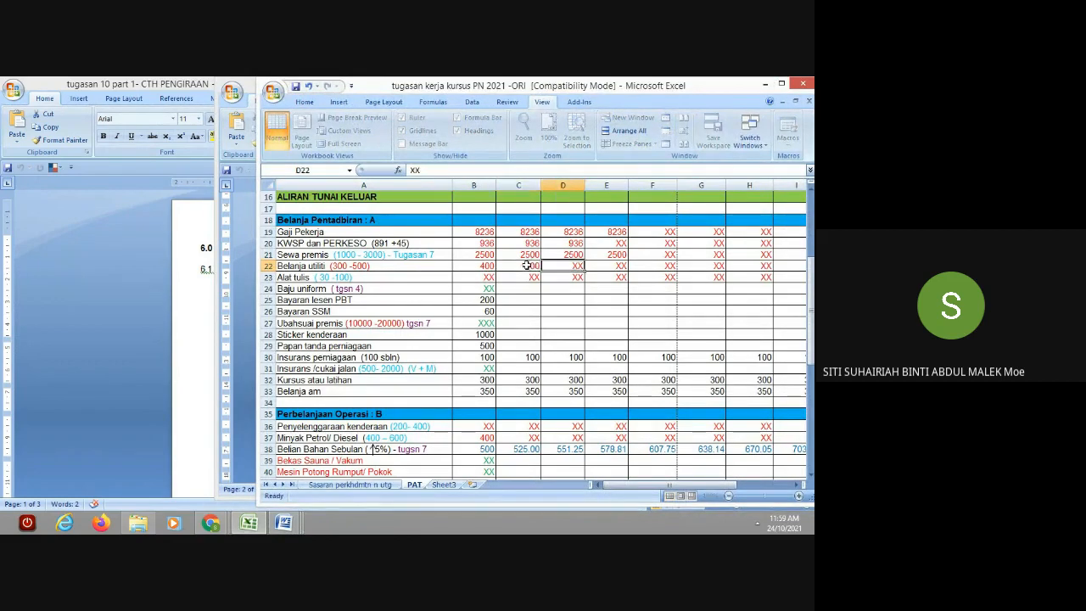
text(400)
Step: Set the Belanja utiliti expense in cell M22 to 400
drag(627, 484, 638, 483)
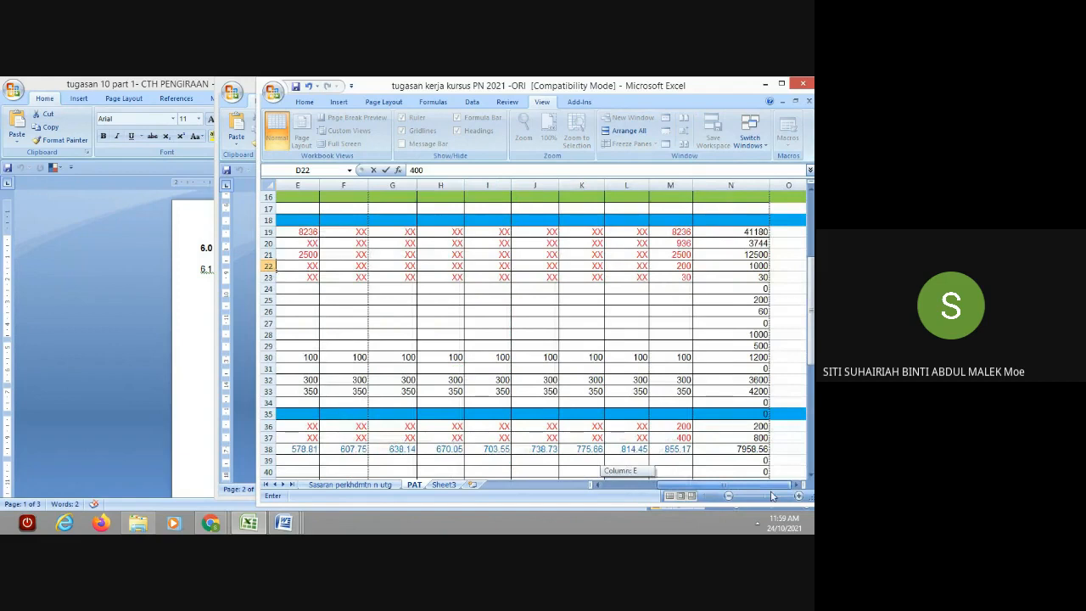
click(678, 266)
text(400)
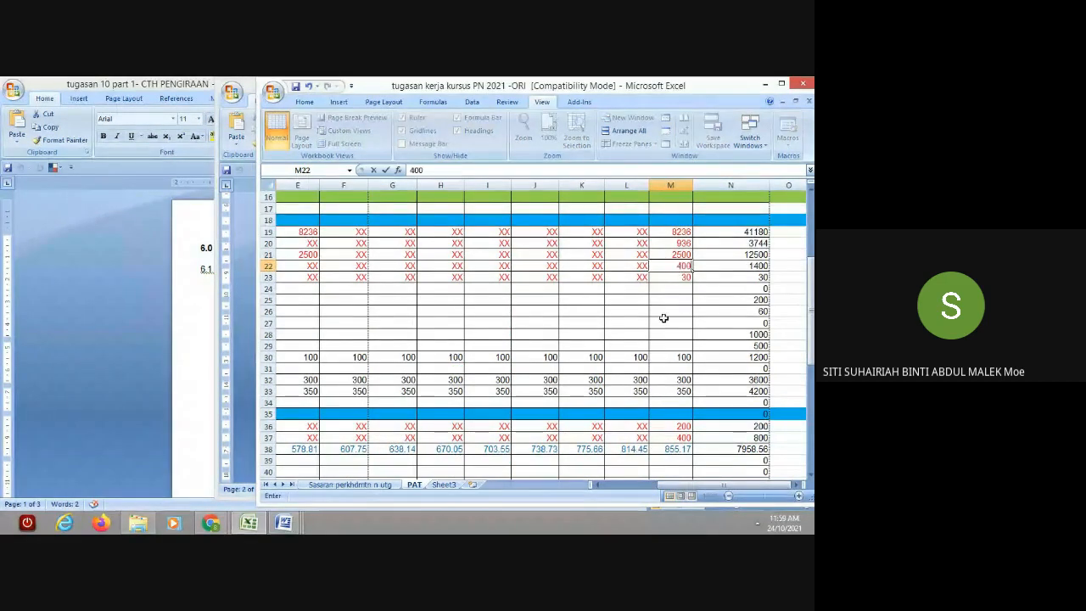
Step: Review the monthly expenses in the tugasan 7 Word document for the Alat tulis amount, and return to the Excel workbook
drag(669, 481, 606, 484)
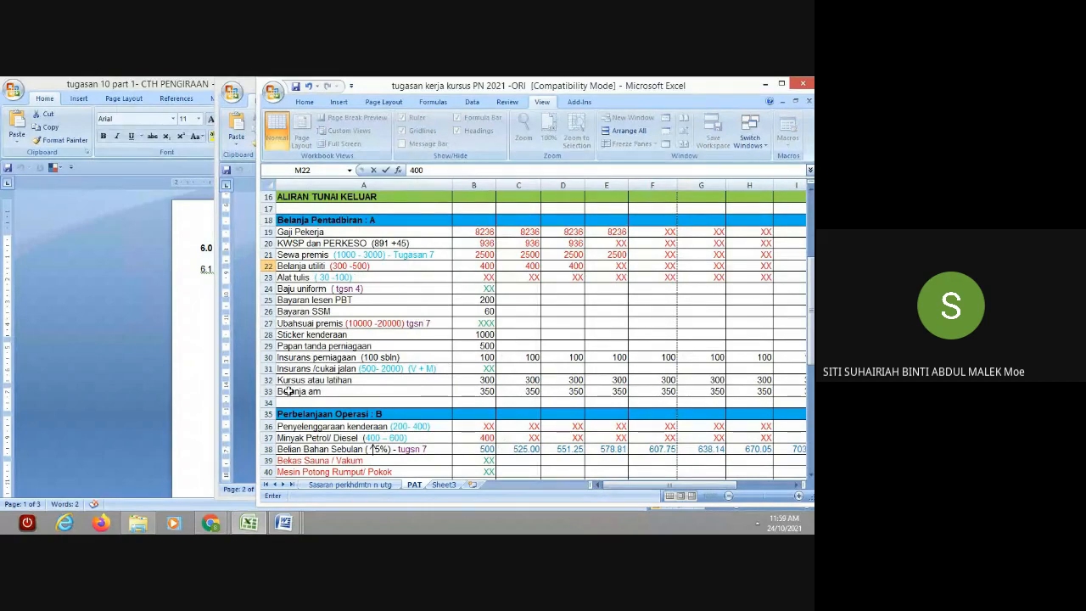
mouse_move(285, 524)
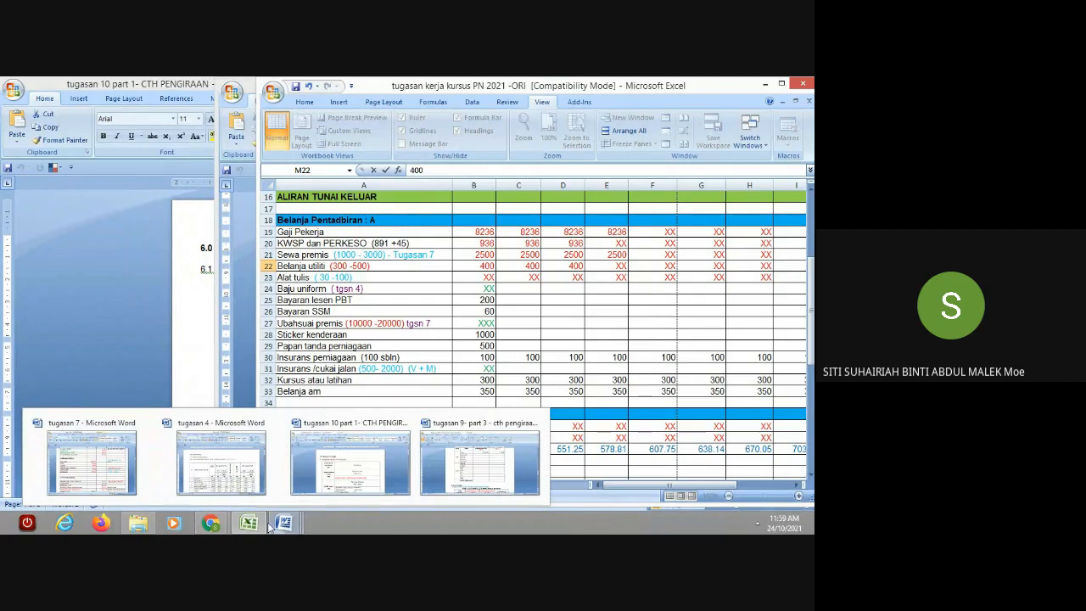
click(256, 526)
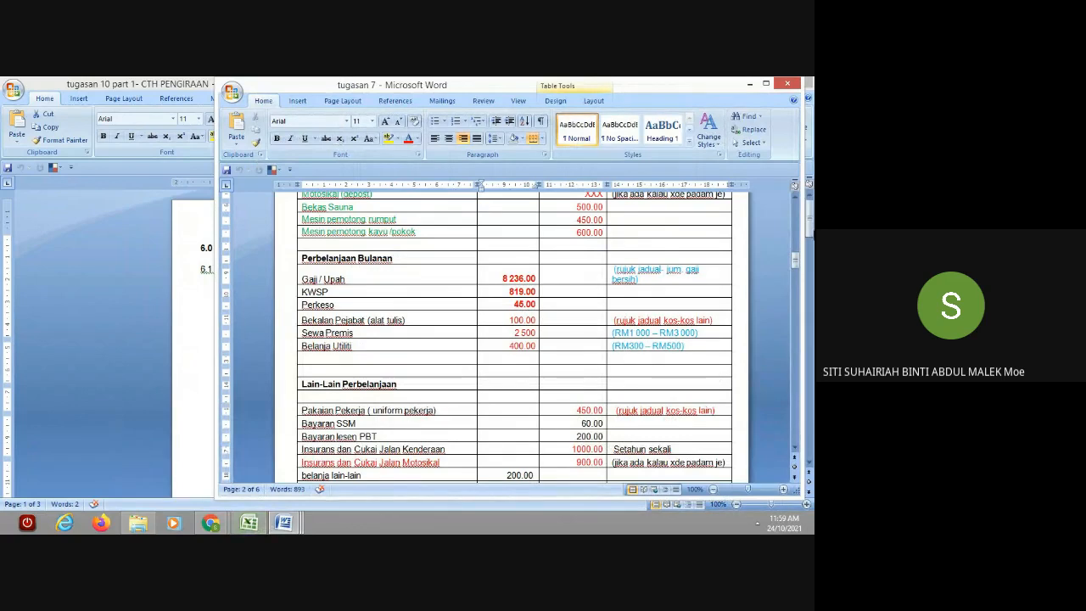
mouse_move(792, 260)
mouse_down()
mouse_move(796, 276)
mouse_move(797, 260)
mouse_up()
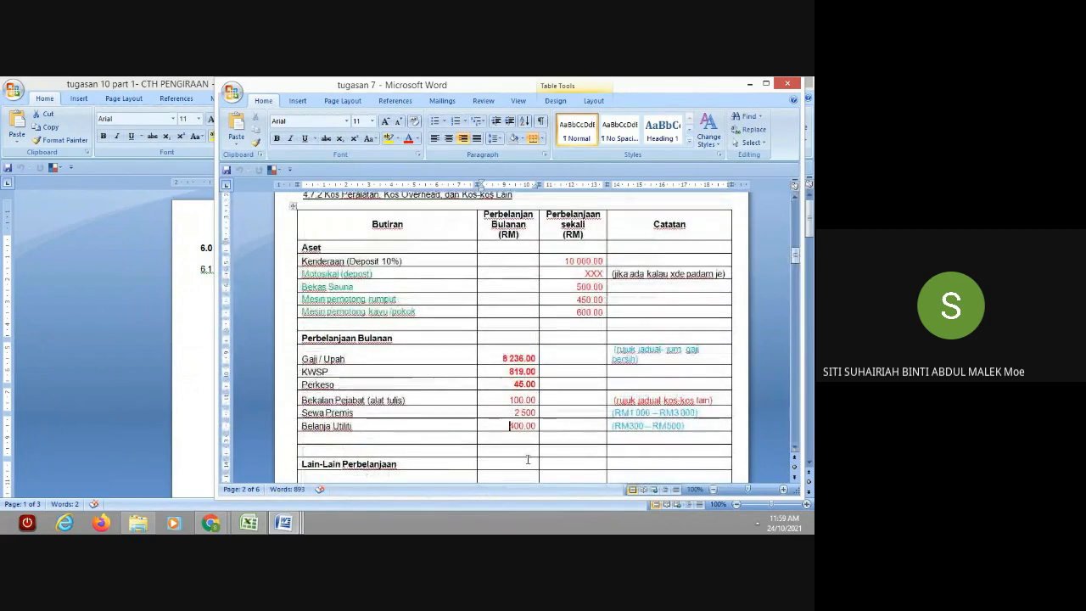
click(241, 524)
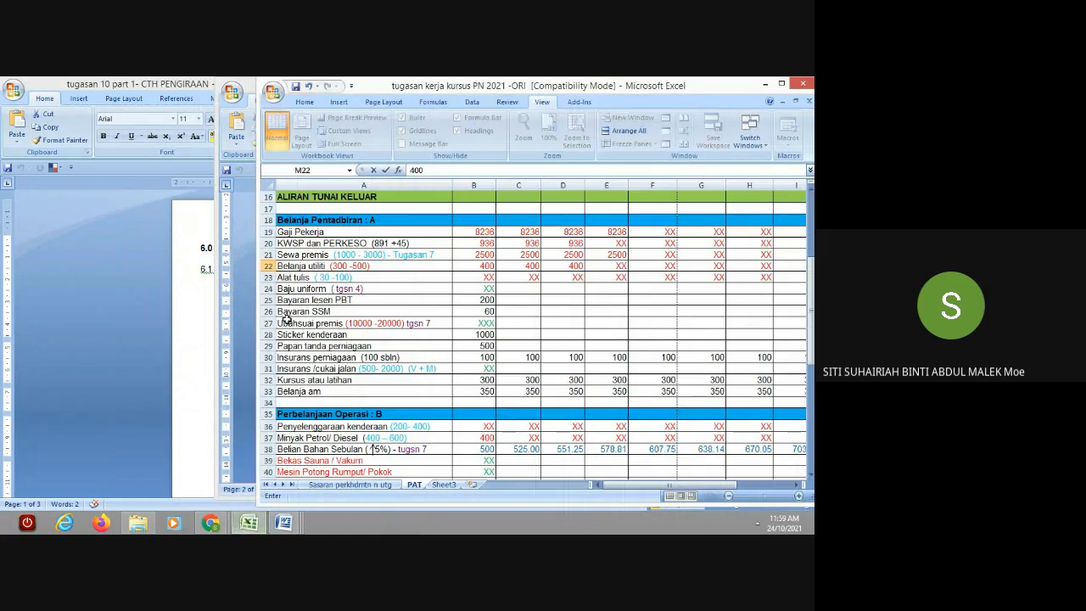
double_click(357, 278)
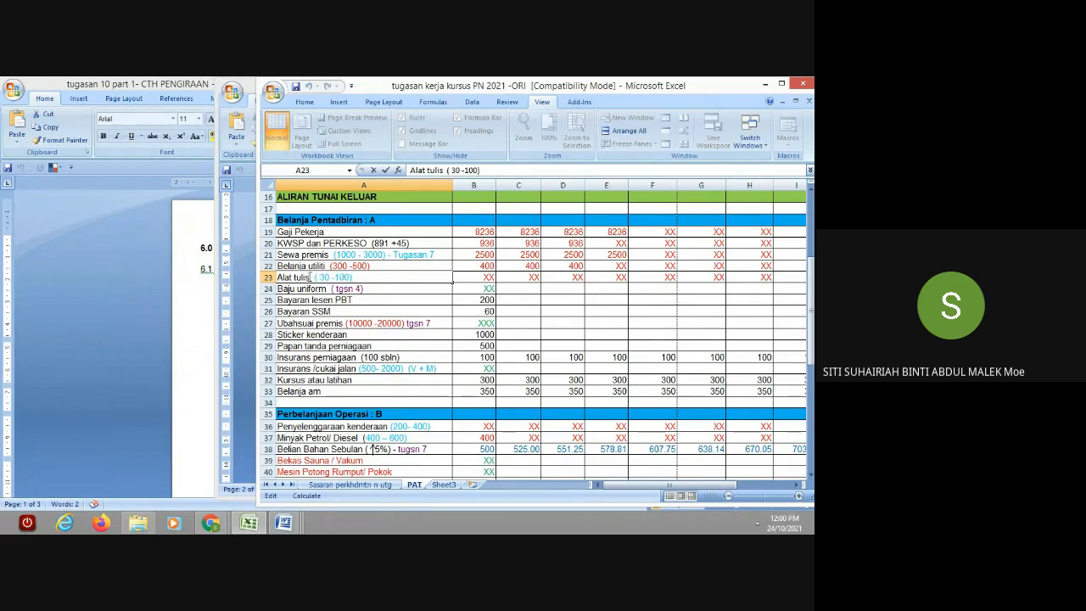
drag(315, 276, 354, 276)
click(362, 276)
drag(362, 276, 312, 277)
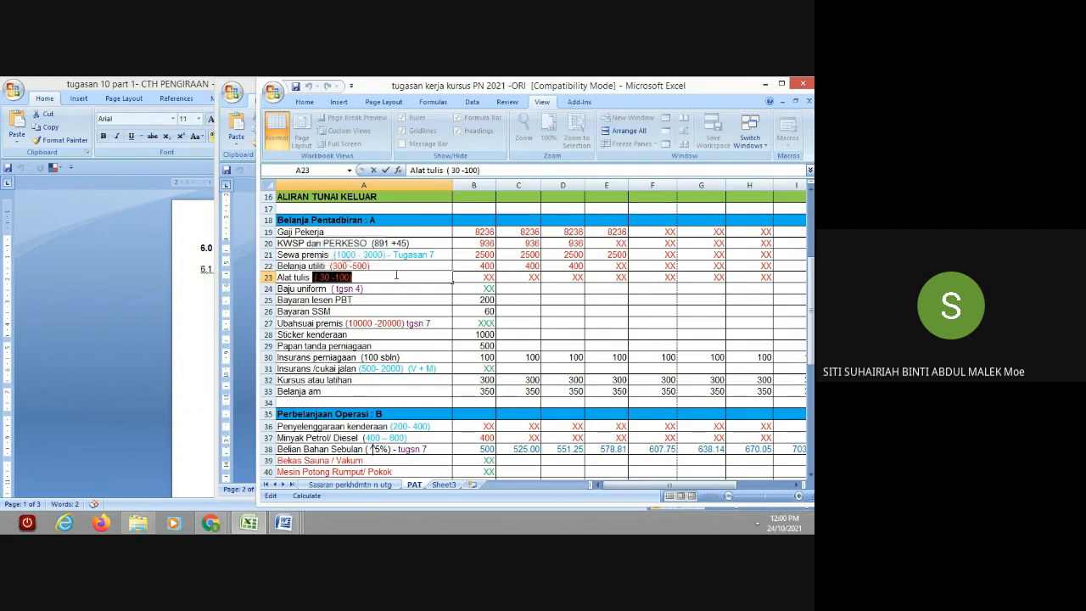
click(396, 275)
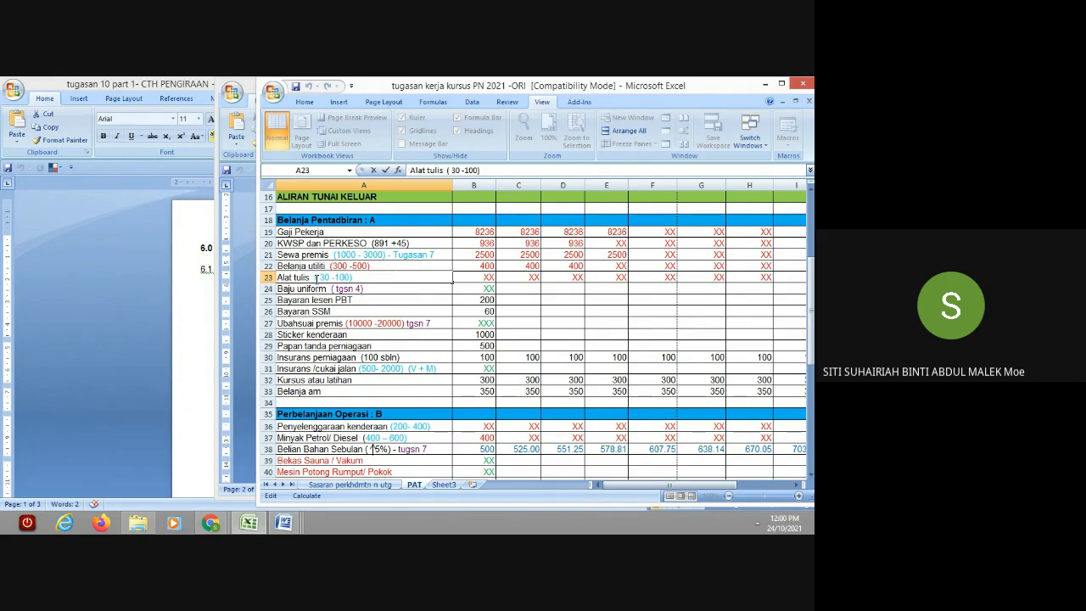
Step: Enter 30 as the Alat tulis expense in cells B23, C23 and D23
click(481, 276)
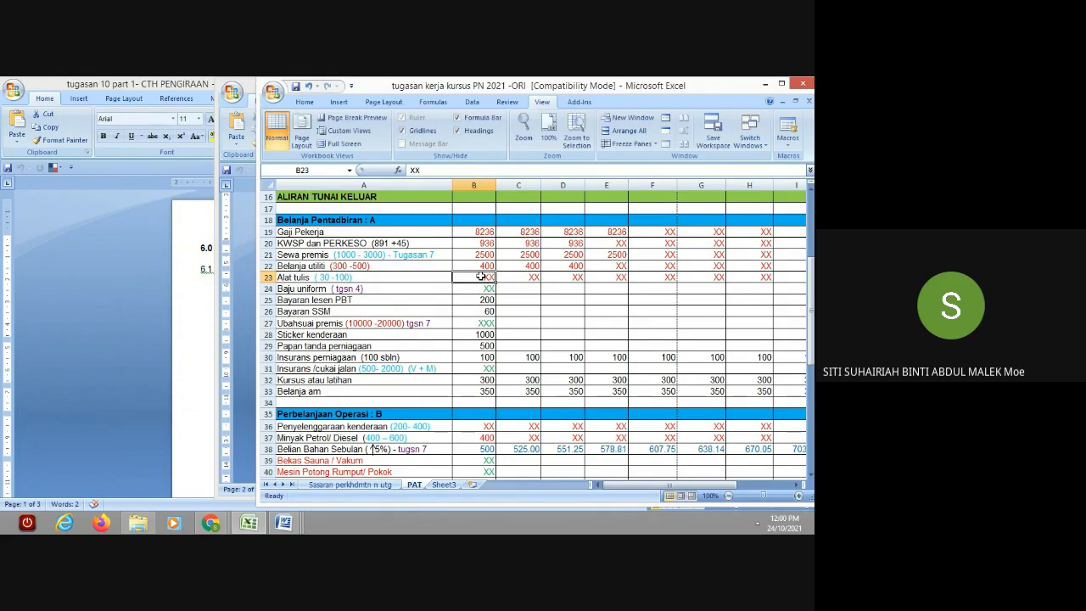
text(30)
key(Tab)
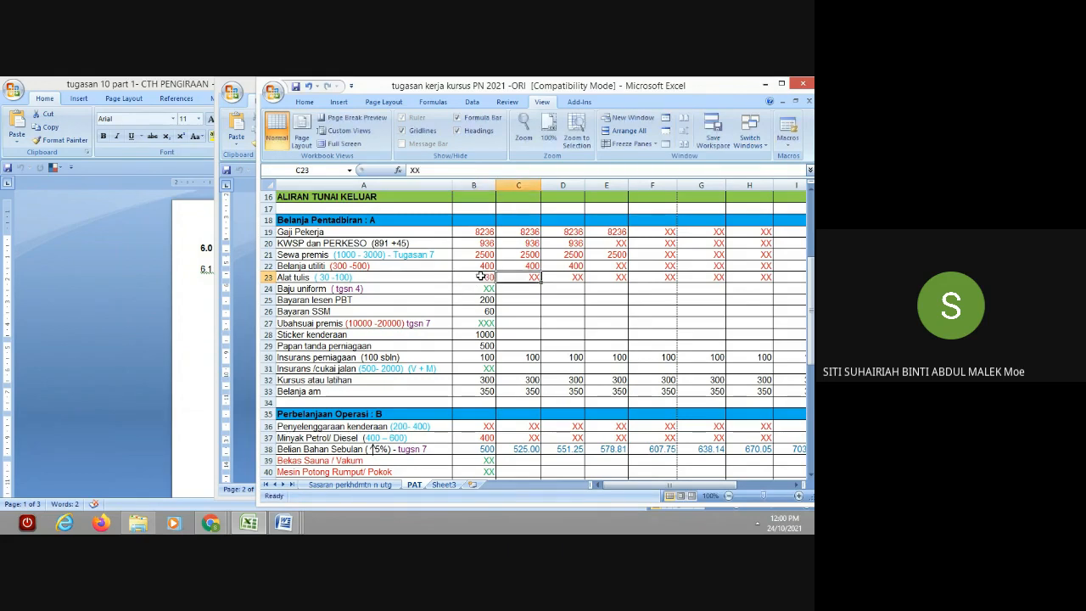
text(30)
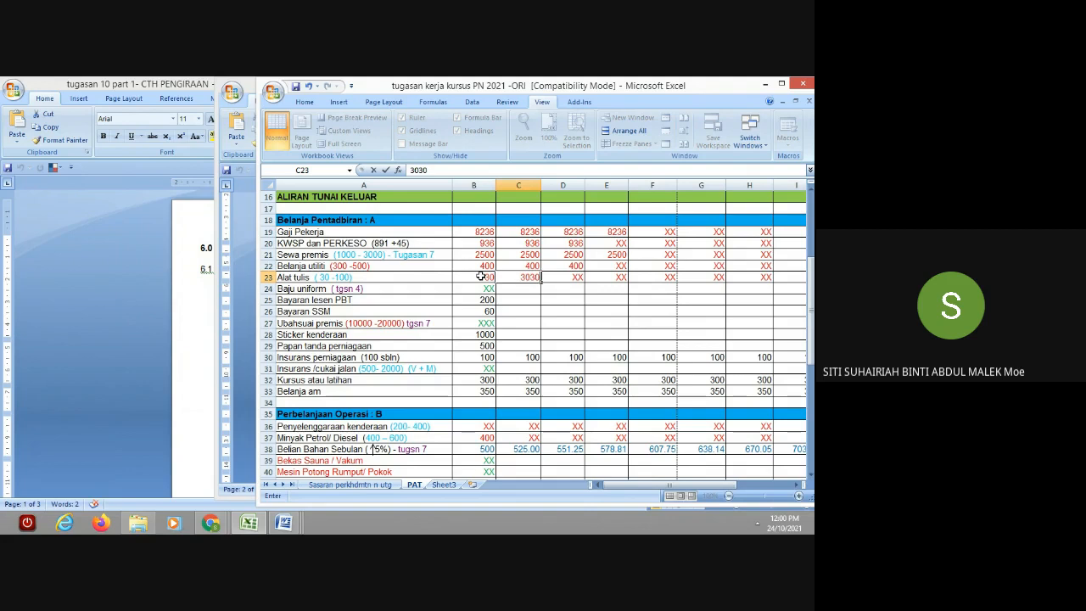
key(Tab)
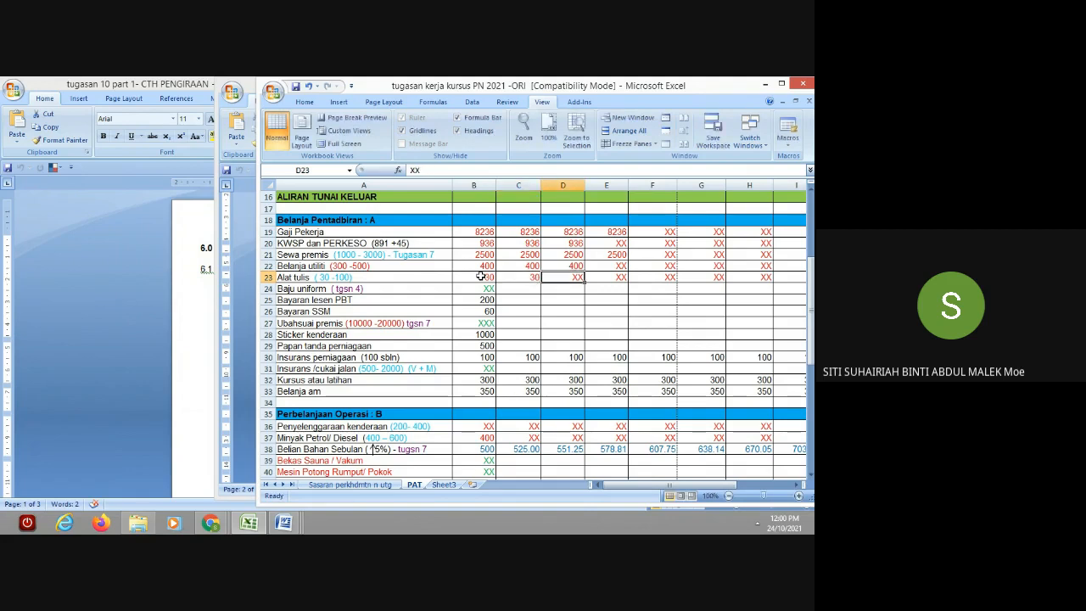
text(30)
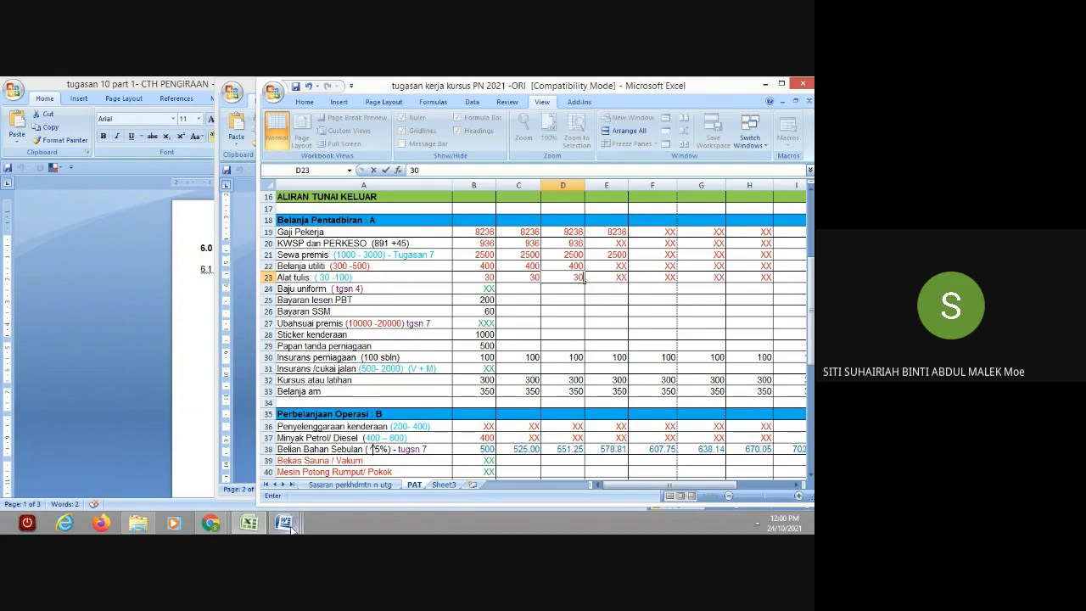
Step: Switch to the tugasan 7 Word document, check the Bekalan Pejabat (alat tulis) monthly amount, and return to the Excel workbook
mouse_move(288, 525)
mouse_move(343, 464)
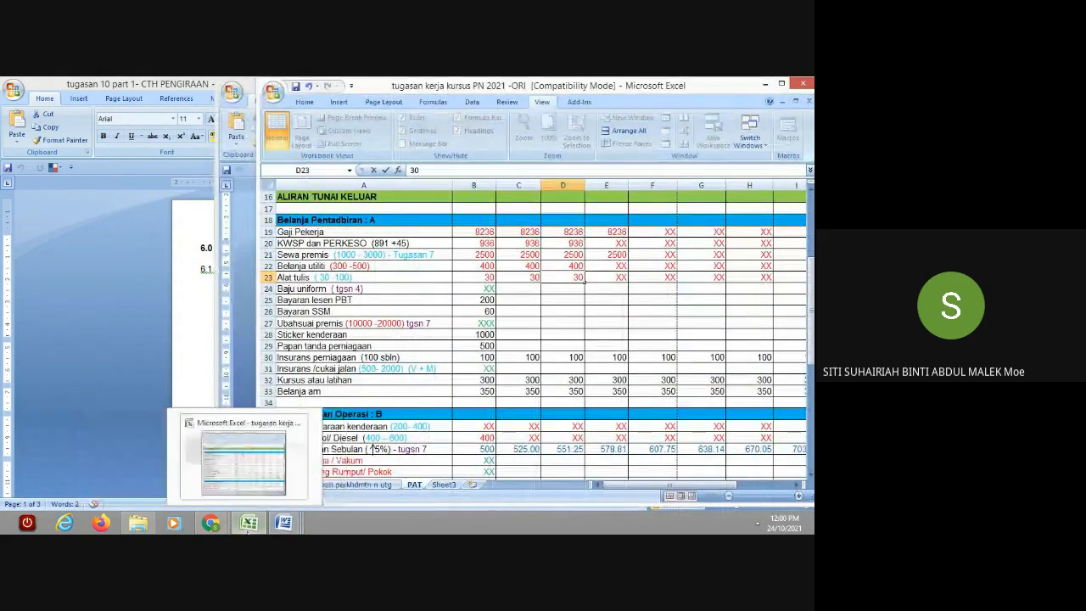
click(249, 523)
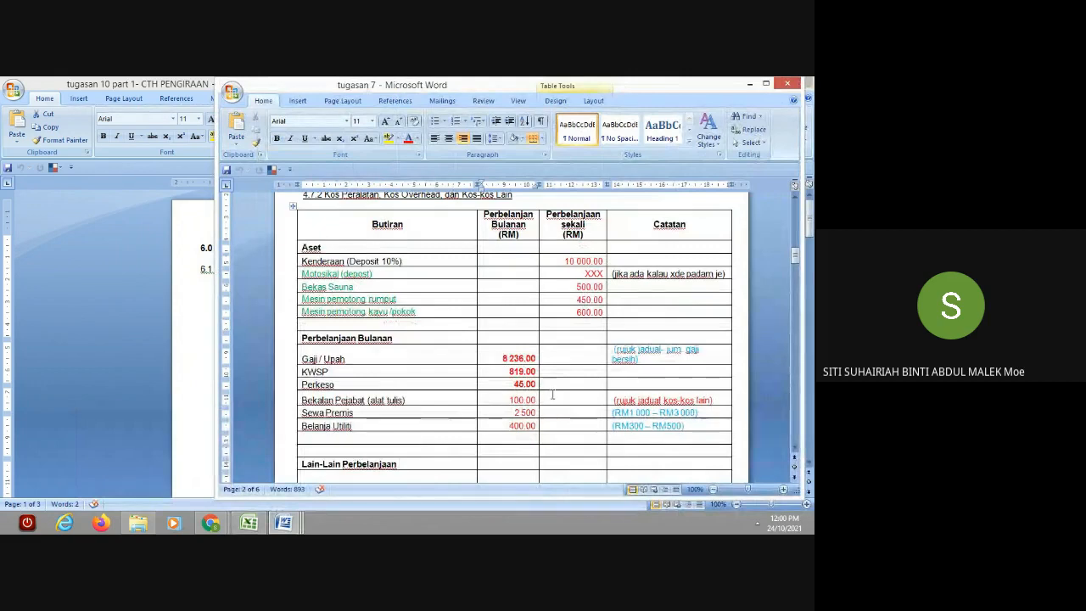
drag(536, 400, 498, 396)
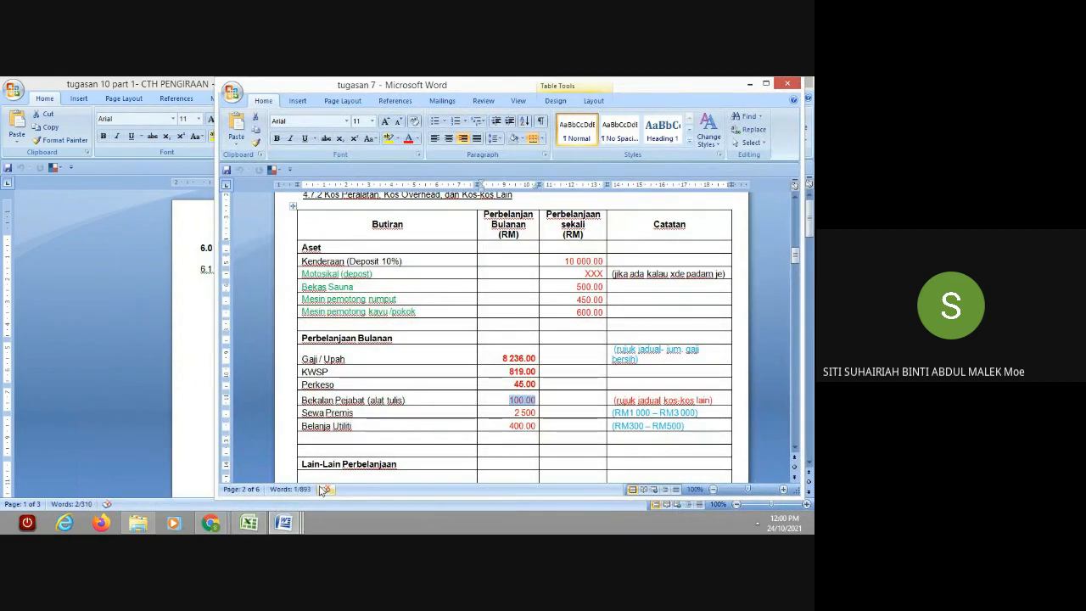
mouse_move(247, 527)
click(502, 402)
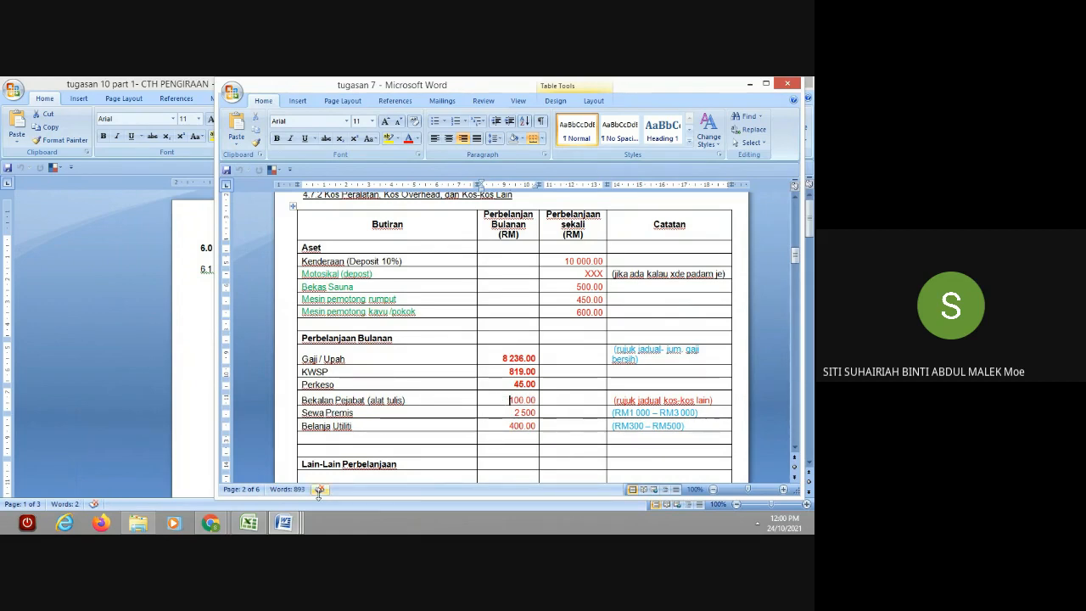
click(255, 525)
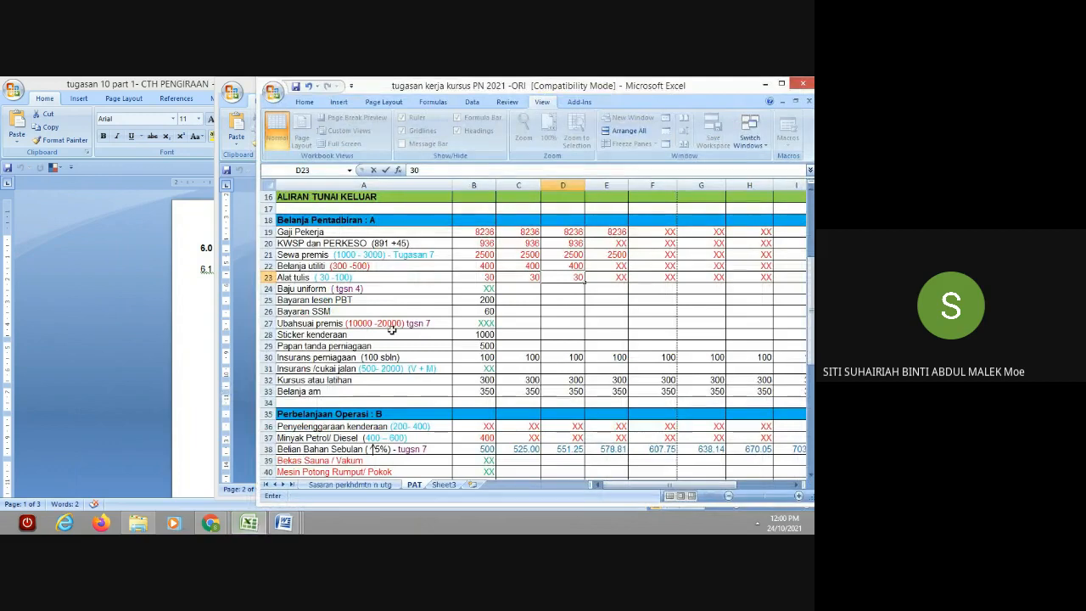
Step: Append "Tugasan 7" to the Alat tulis label in cell A23
double_click(407, 277)
text(T)
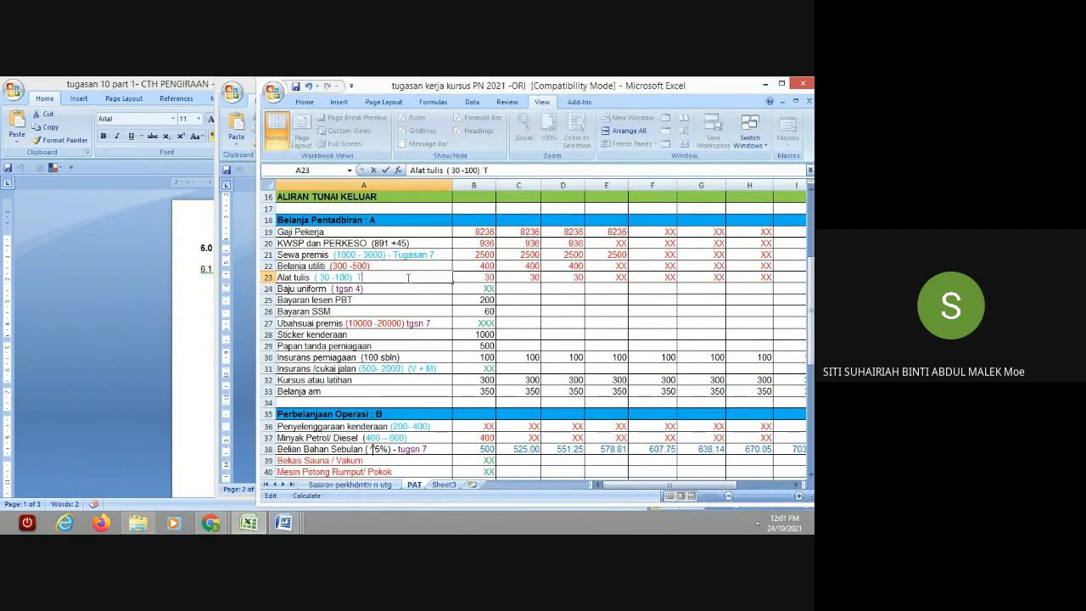
text(UGASAN 7)
key(BackSpace)
key(BackSpace)
key(BackSpace)
key(BackSpace)
key(BackSpace)
text(san)
Step: Remove the bracketed 30 -100 range from the Alat tulis label in cell A23
drag(316, 276, 348, 277)
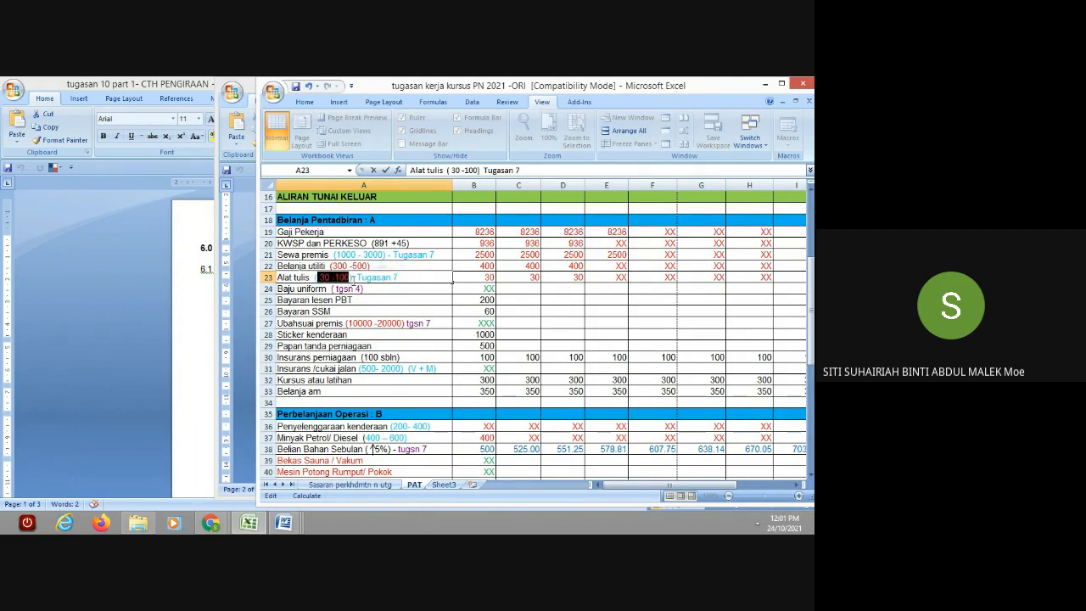
click(351, 277)
key(BackSpace)
key(BackSpace)
key(BackSpace)
key(BackSpace)
key(BackSpace)
key(BackSpace)
key(BackSpace)
key(BackSpace)
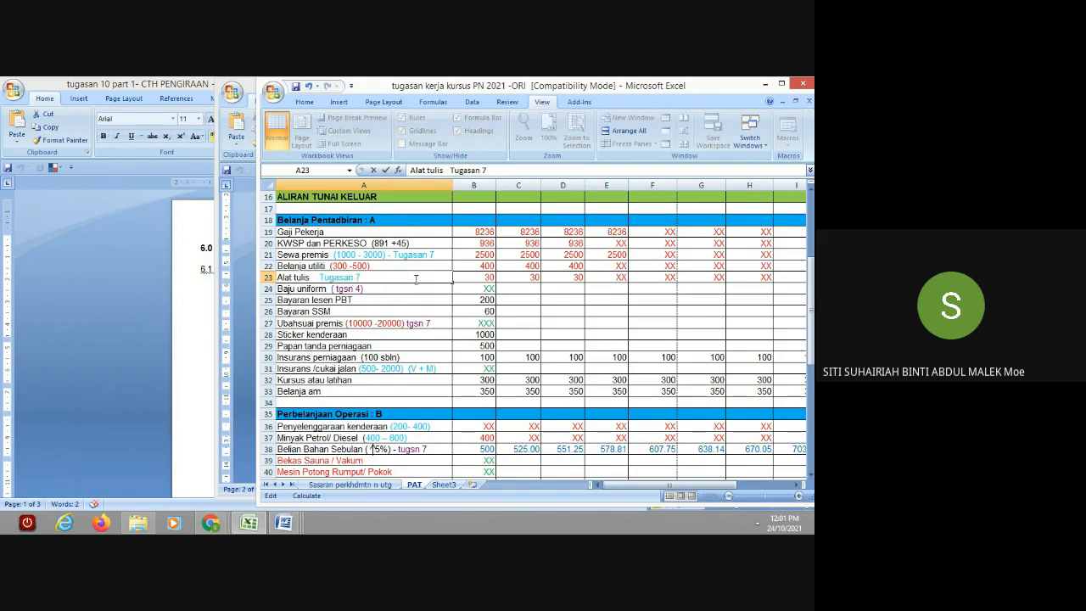
Step: Set the Alat tulis expense to 100 in cells B23, C23 and D23
click(471, 278)
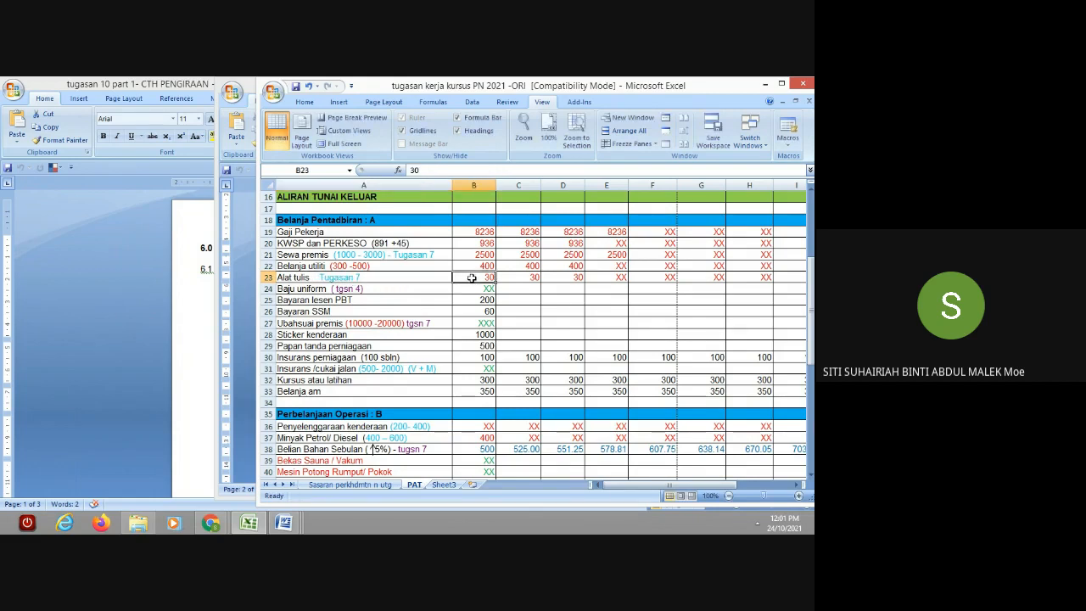
text(100)
key(Tab)
text(100)
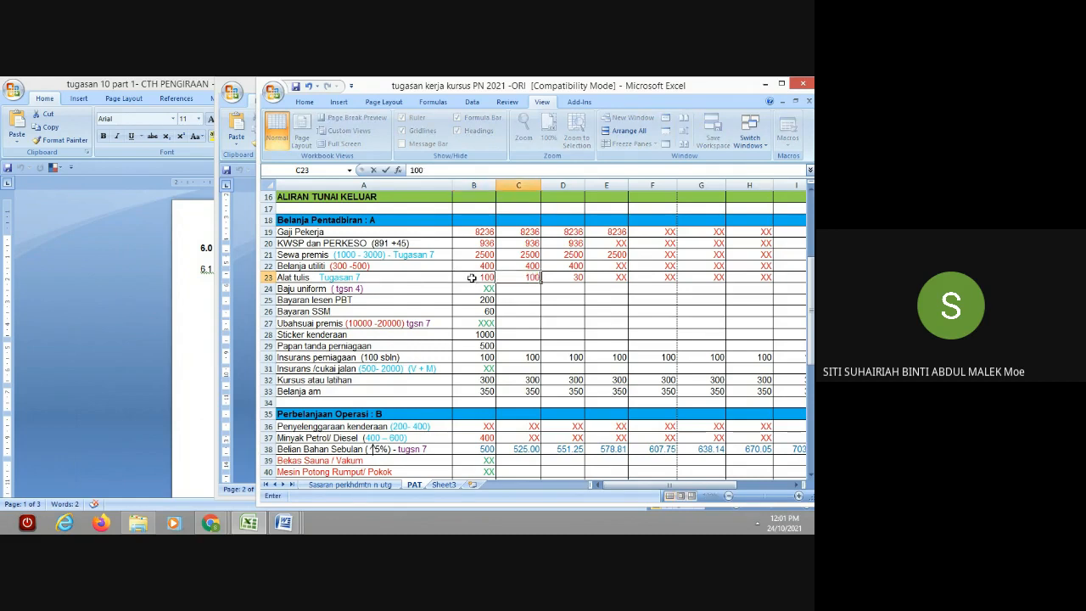
key(Tab)
text(100)
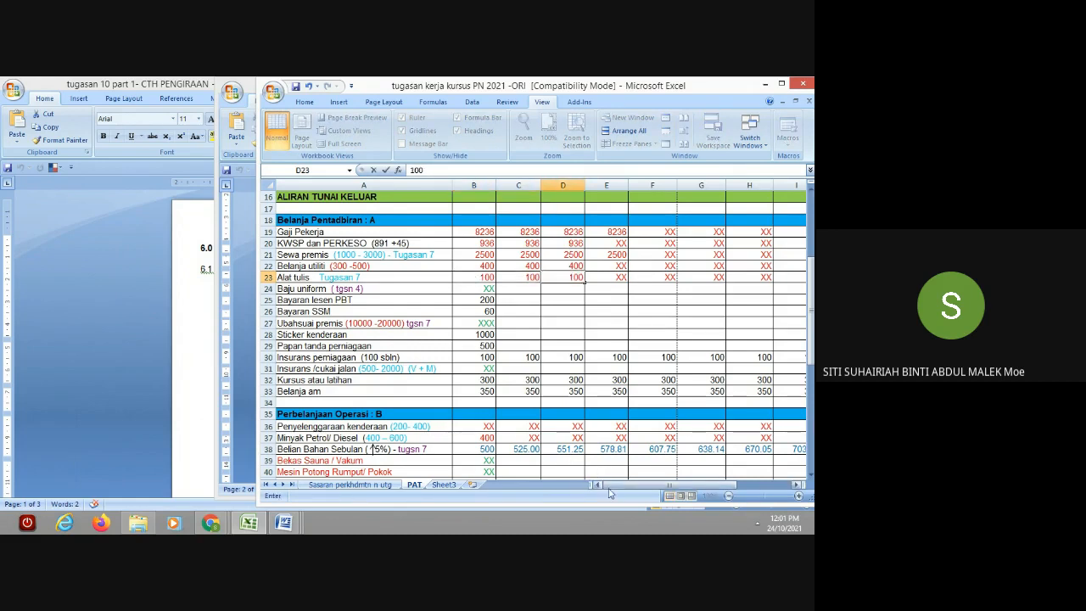
Step: Set the Alat tulis expense in cell M23 to 100
drag(604, 484, 695, 483)
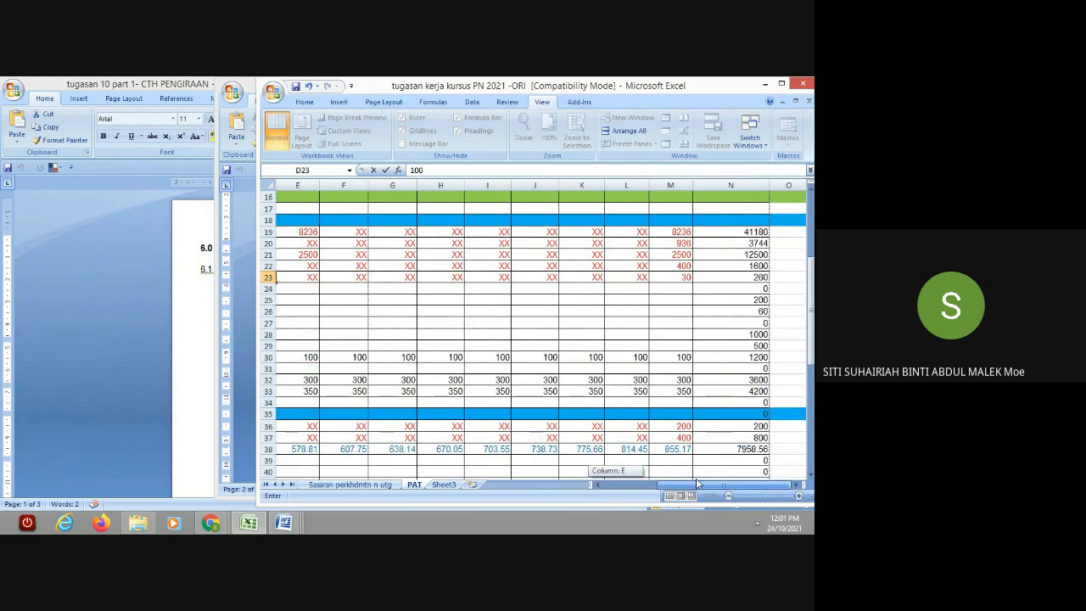
click(674, 276)
text(100)
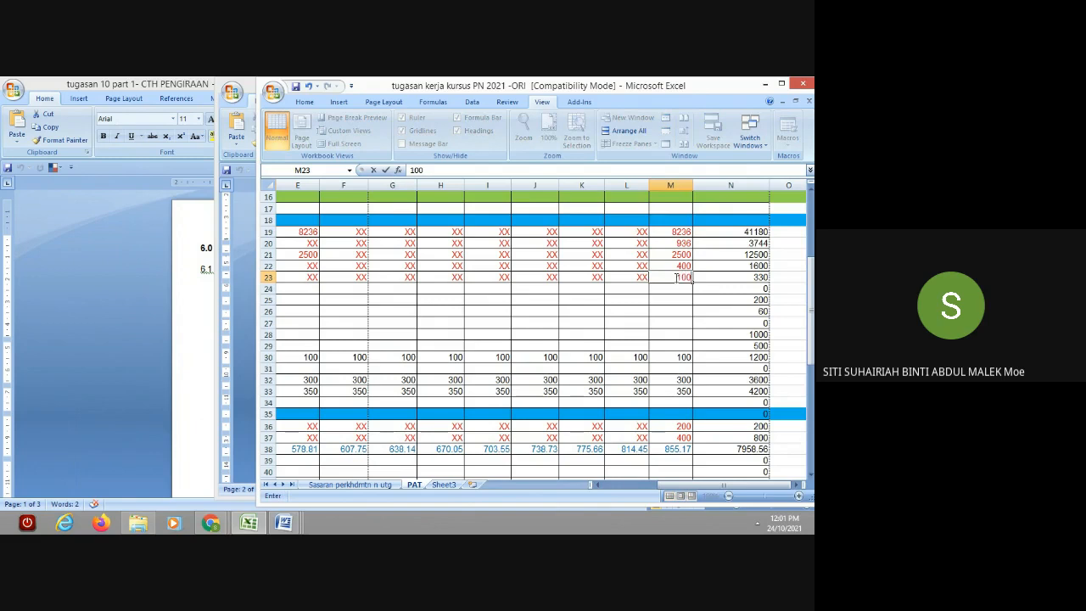
Step: Look up the Pakaian Pekerja amount in the tugasan 7 Word document and enter 450 for Baju uniform in cell B24 of the Excel workbook
drag(683, 485, 664, 488)
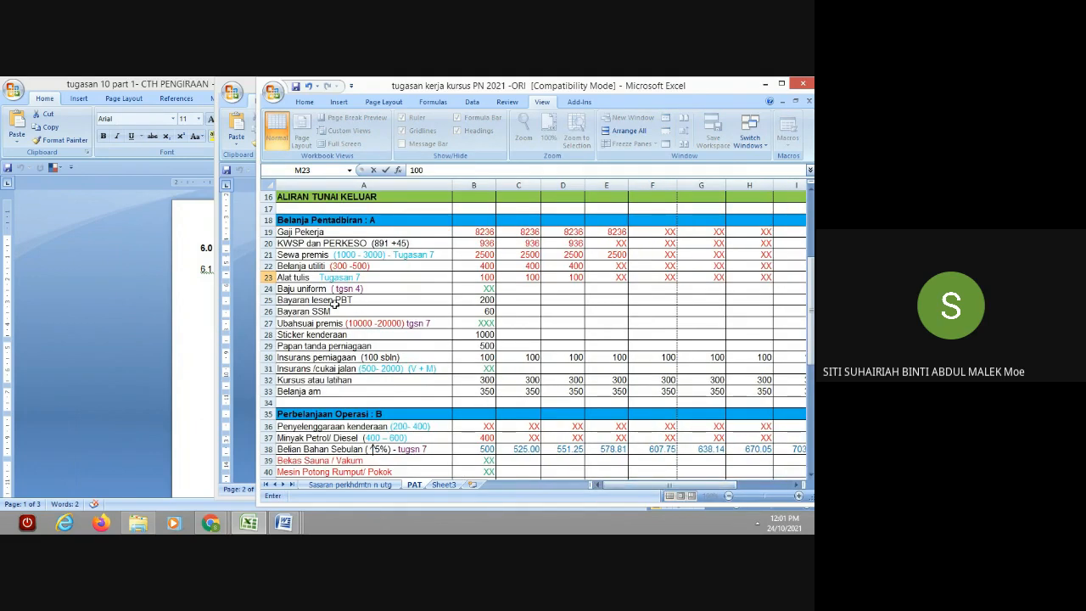
click(470, 290)
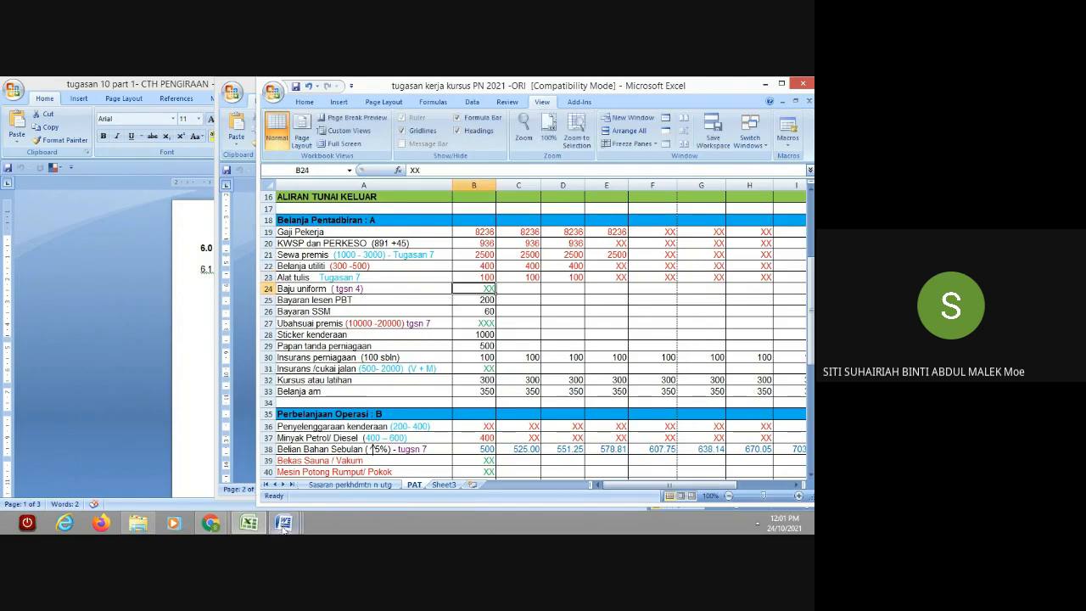
mouse_move(284, 524)
mouse_move(349, 462)
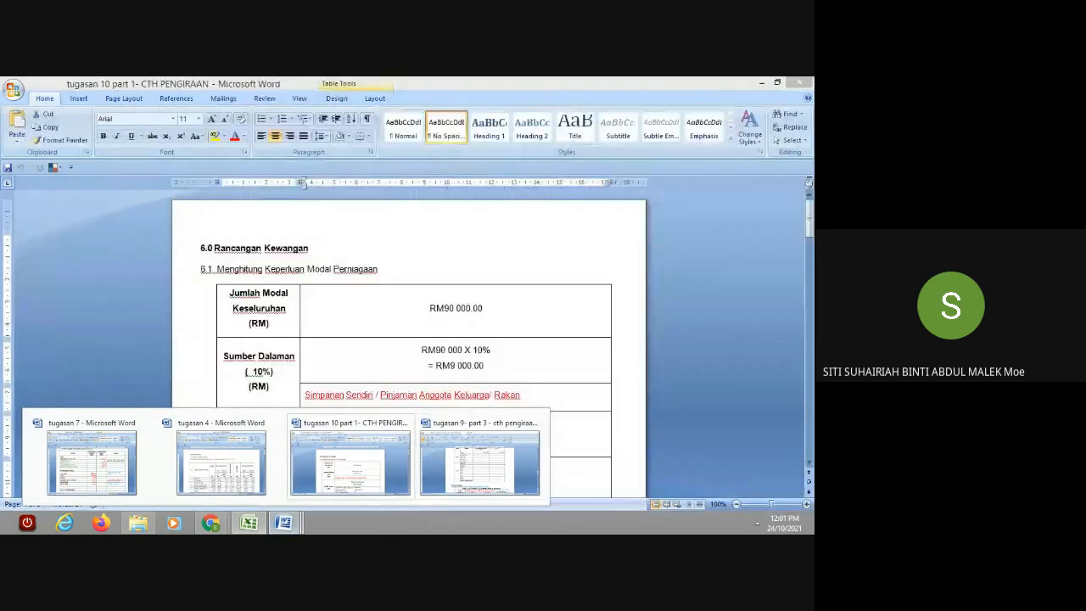
click(92, 462)
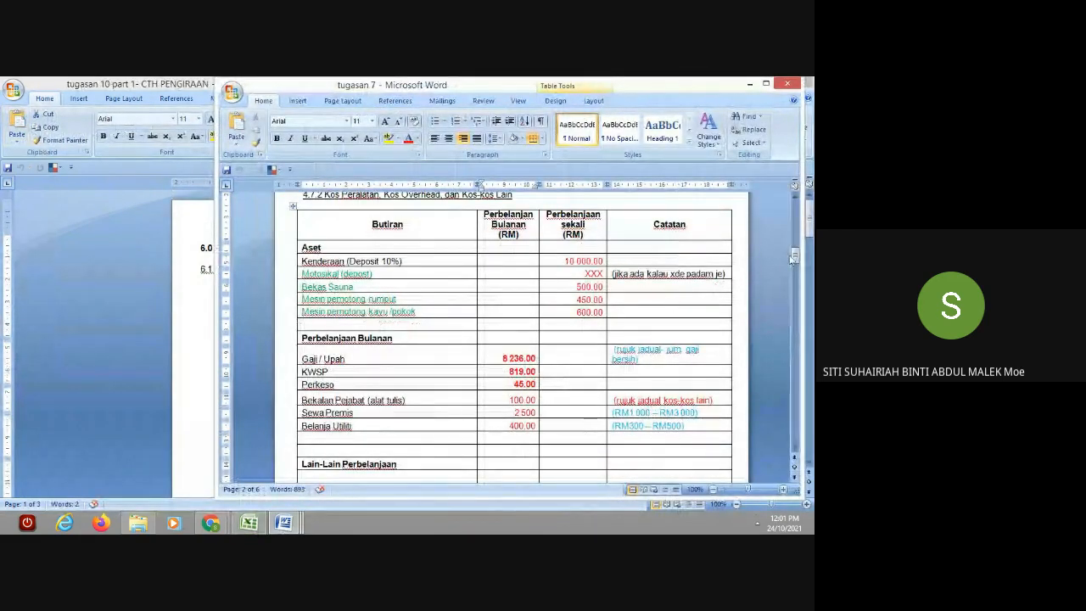
drag(794, 256, 798, 269)
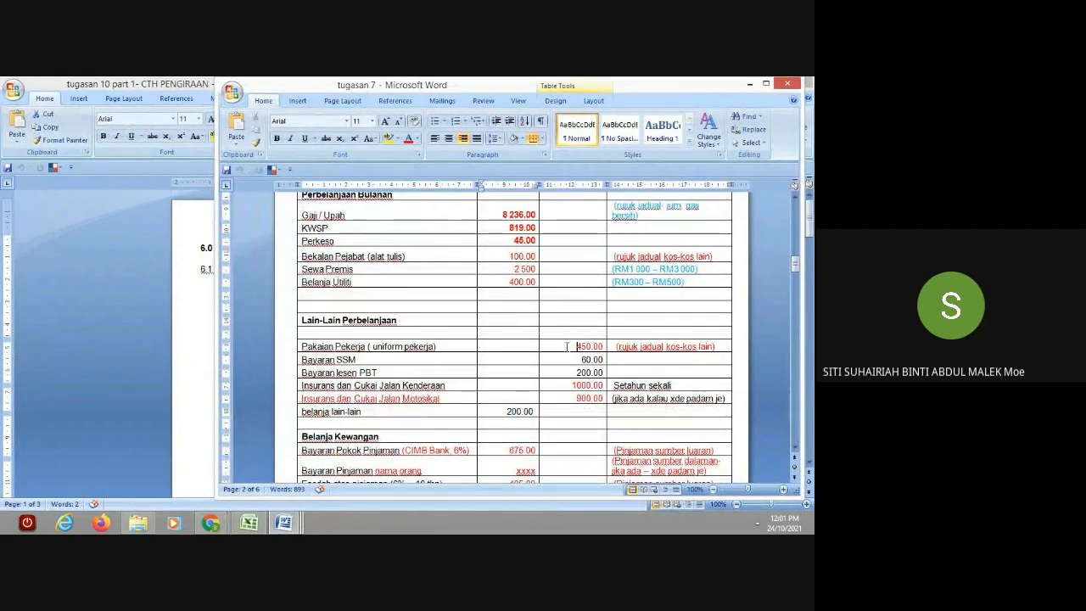
drag(576, 346, 604, 346)
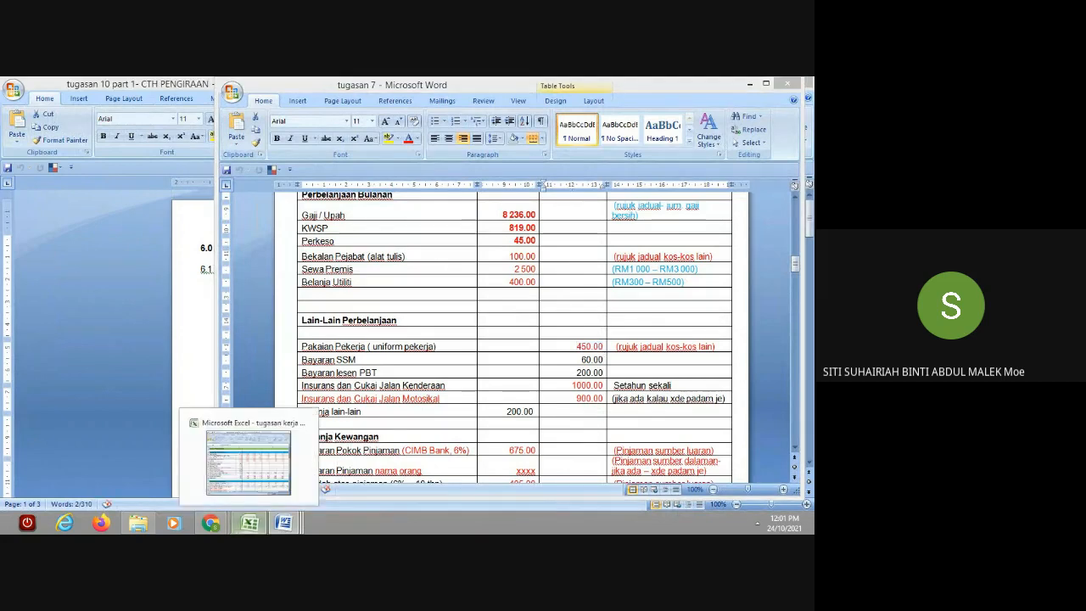
click(250, 523)
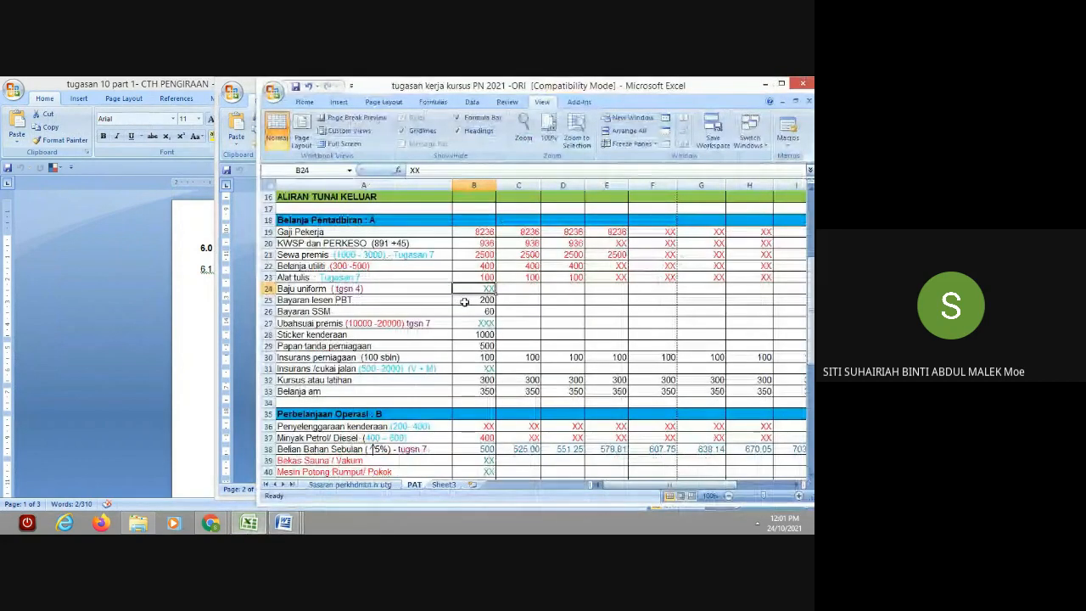
text(450)
click(538, 310)
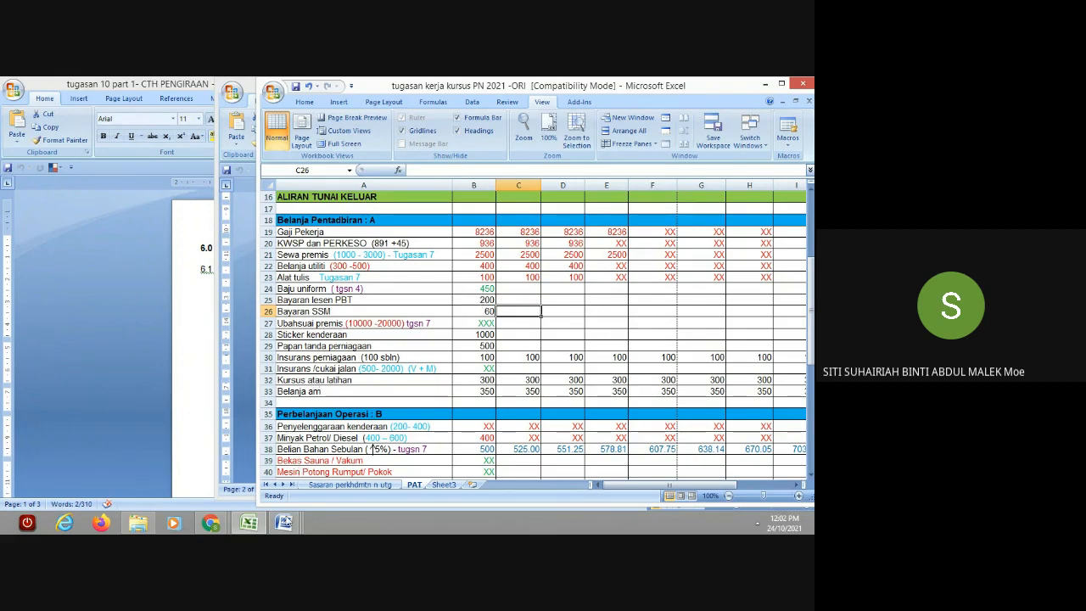
Step: Look up the Ubah suai premis amount in the tugasan 7 Word document and enter 15000 for Ubahsuai premis in cell B27 of the Excel workbook
mouse_move(284, 523)
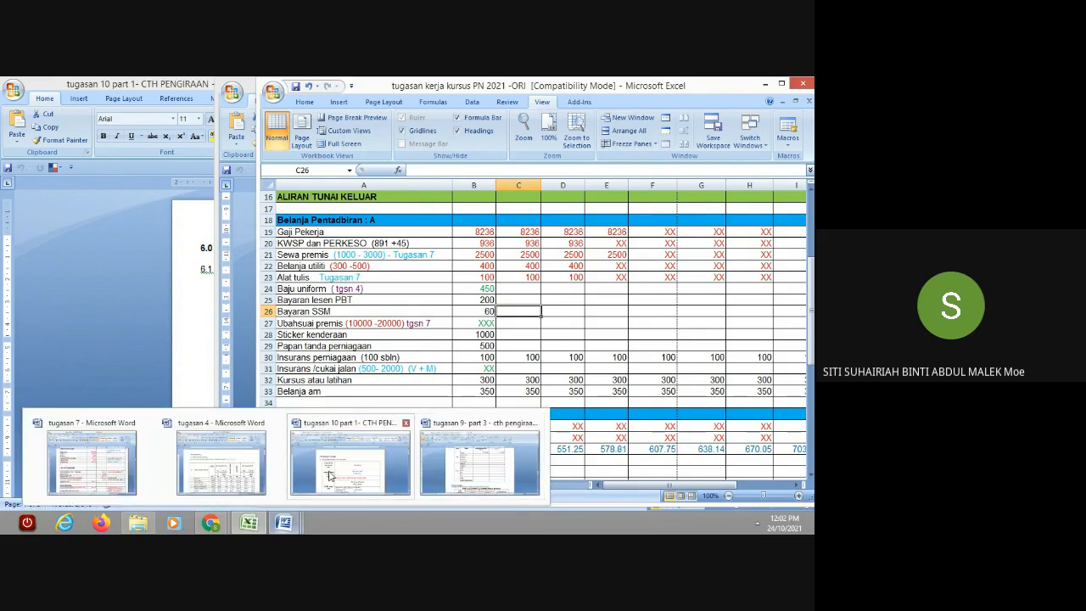
mouse_move(301, 485)
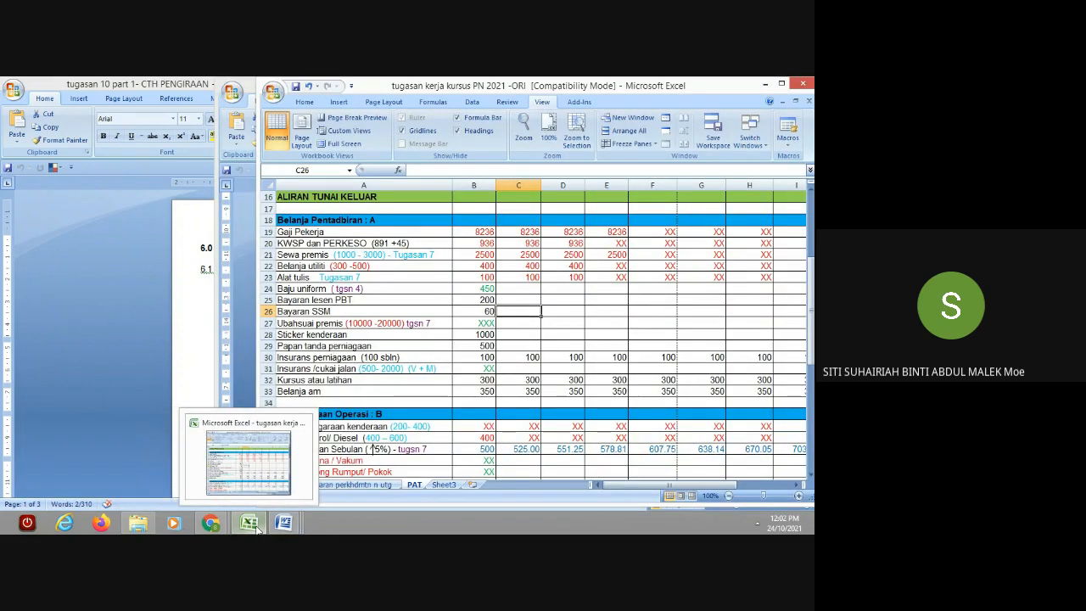
click(256, 527)
drag(797, 264, 798, 276)
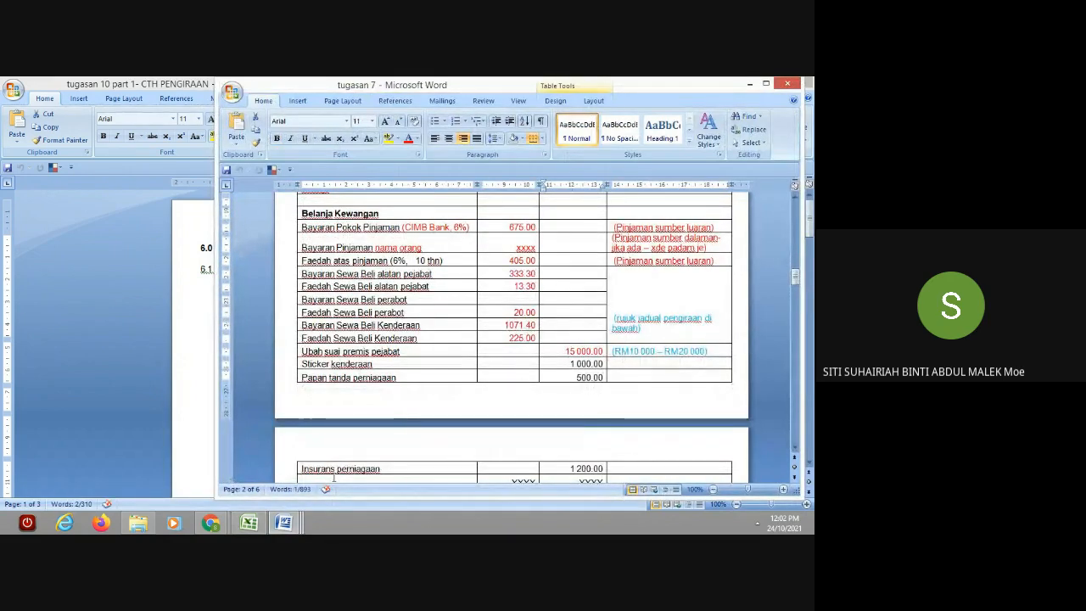
click(246, 523)
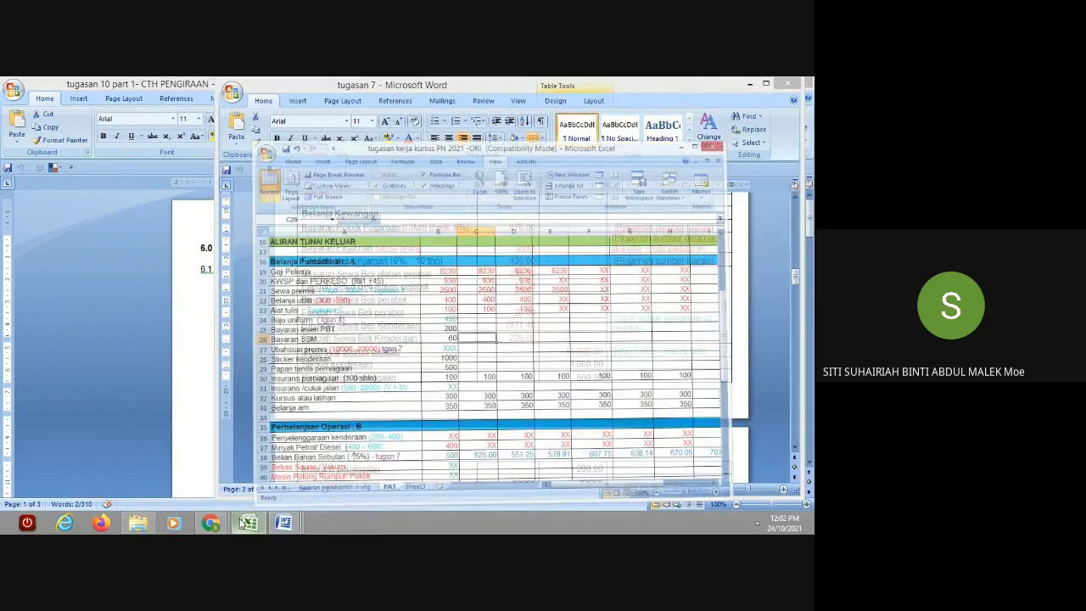
click(478, 325)
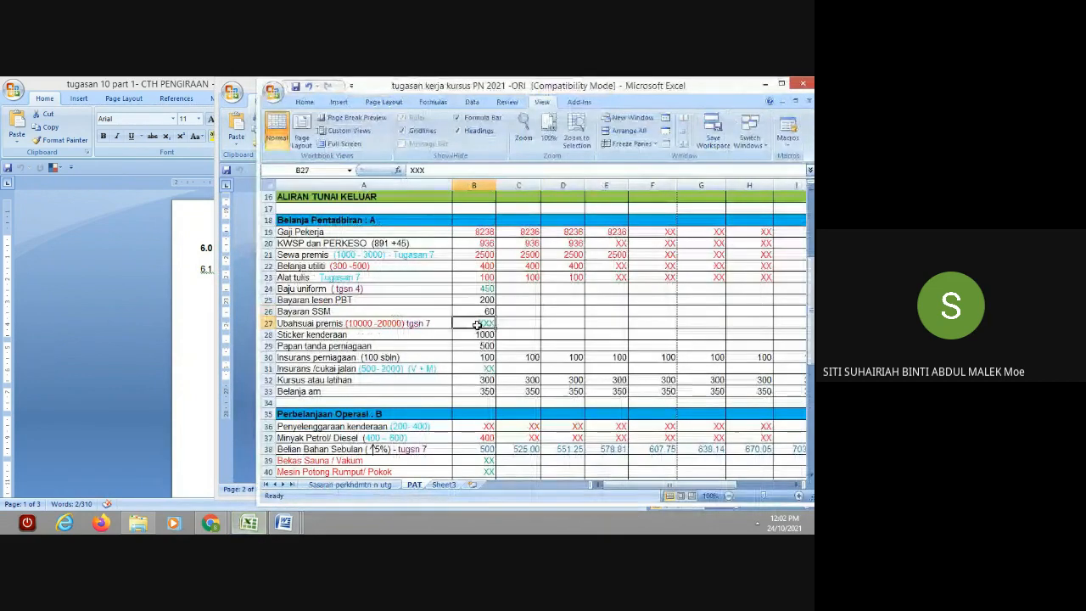
text(1)
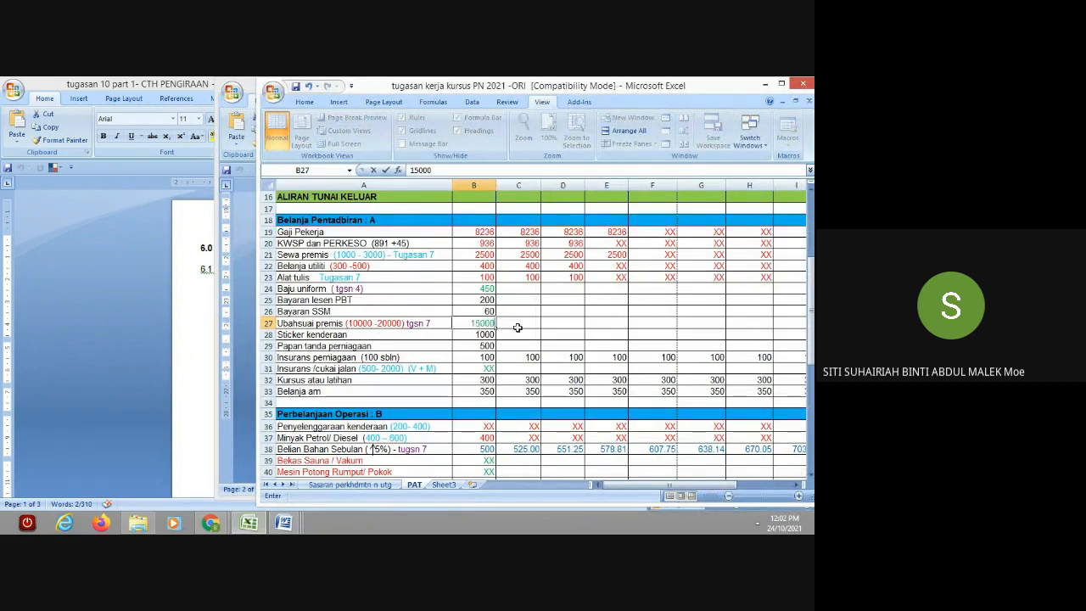
text(5000)
click(524, 328)
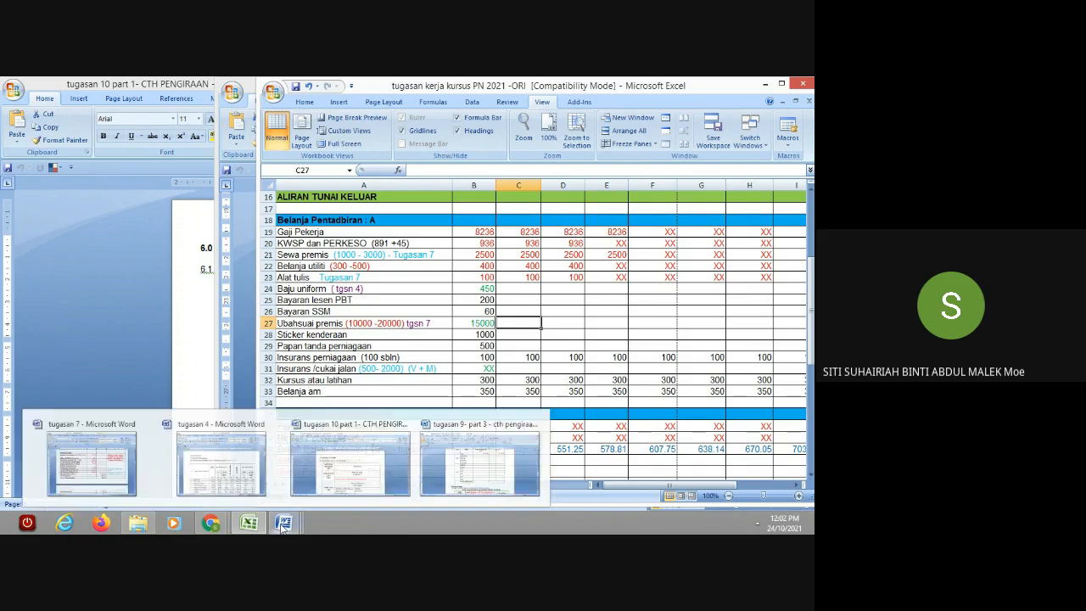
Step: Switch to the tugasan 7 Word document and examine the Insurans dan Cukai Jalan amounts for Kenderaan and Motosikal under Lain-Lain Perbelanjaan
click(248, 529)
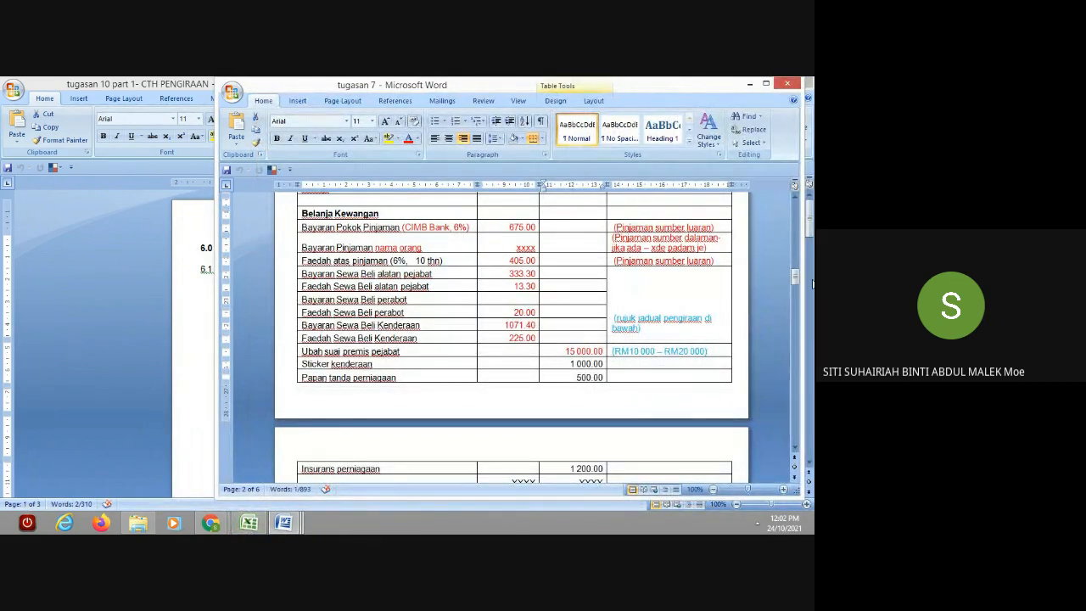
drag(797, 280, 797, 273)
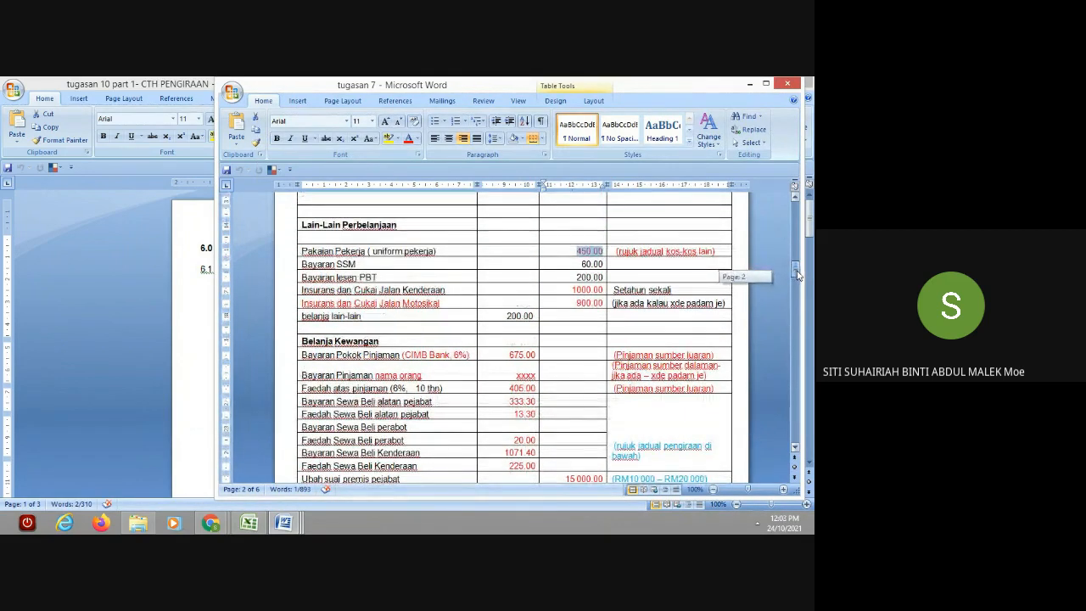
drag(797, 274, 798, 274)
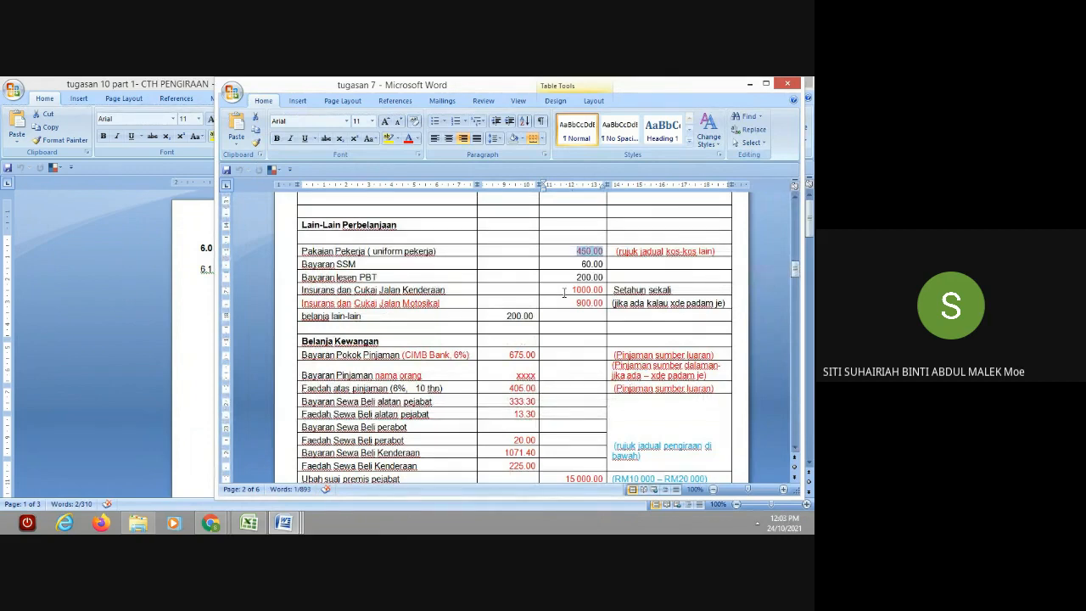
drag(563, 293, 574, 307)
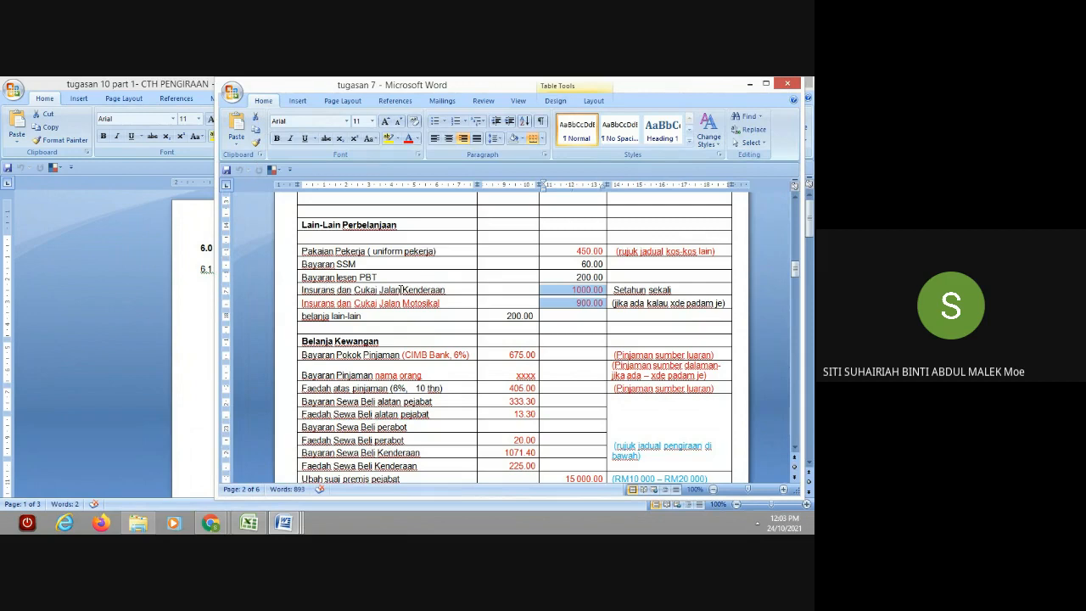
Step: Append "Van" to the Insurans dan Cukai Jalan Kenderaan label and select the Insurans dan Cukai Jalan Motosikal row
click(454, 290)
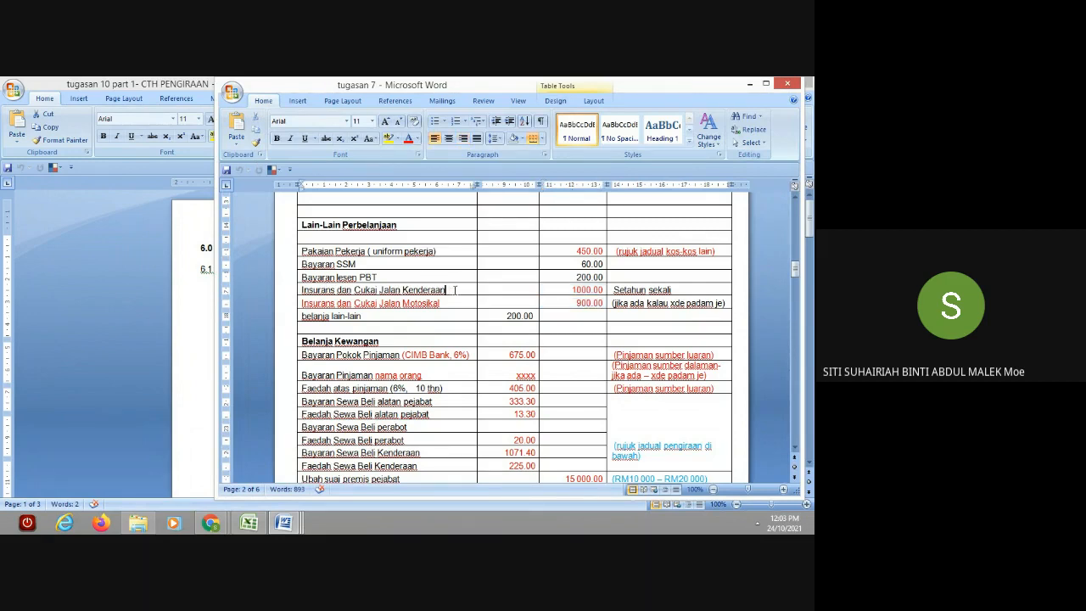
text(Van)
drag(574, 289, 584, 303)
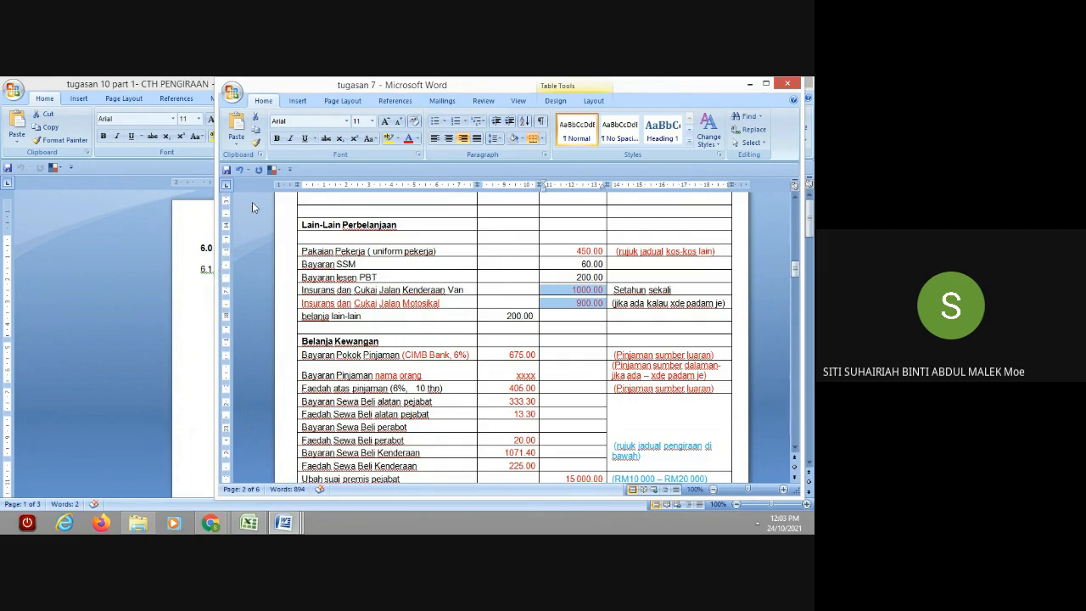
click(281, 307)
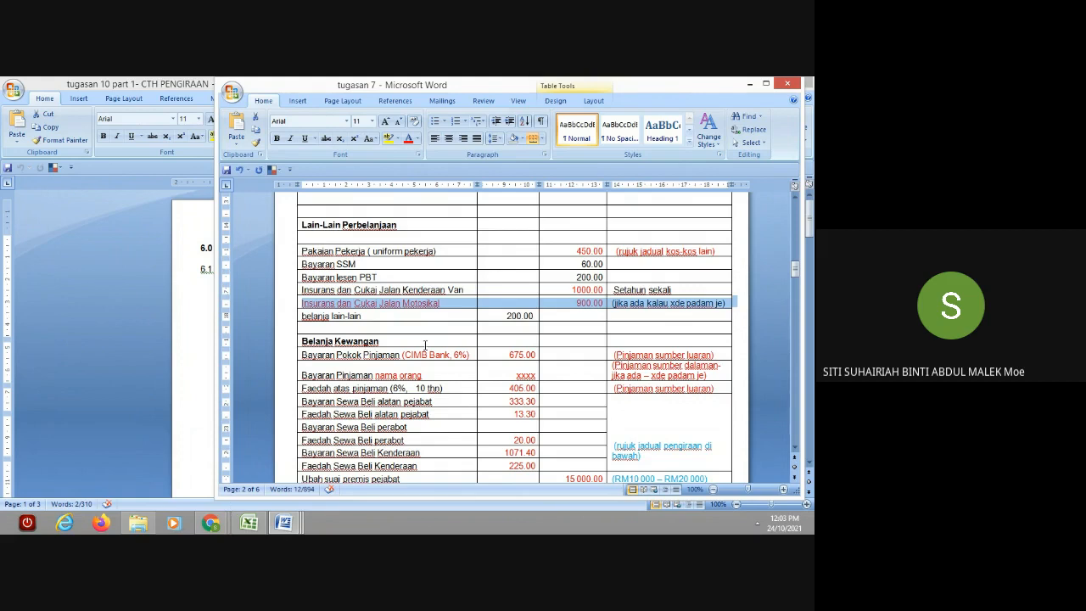
Step: Switch to the Excel workbook and enter 1000 for Insurans /cukai jalan in cell B31
click(250, 523)
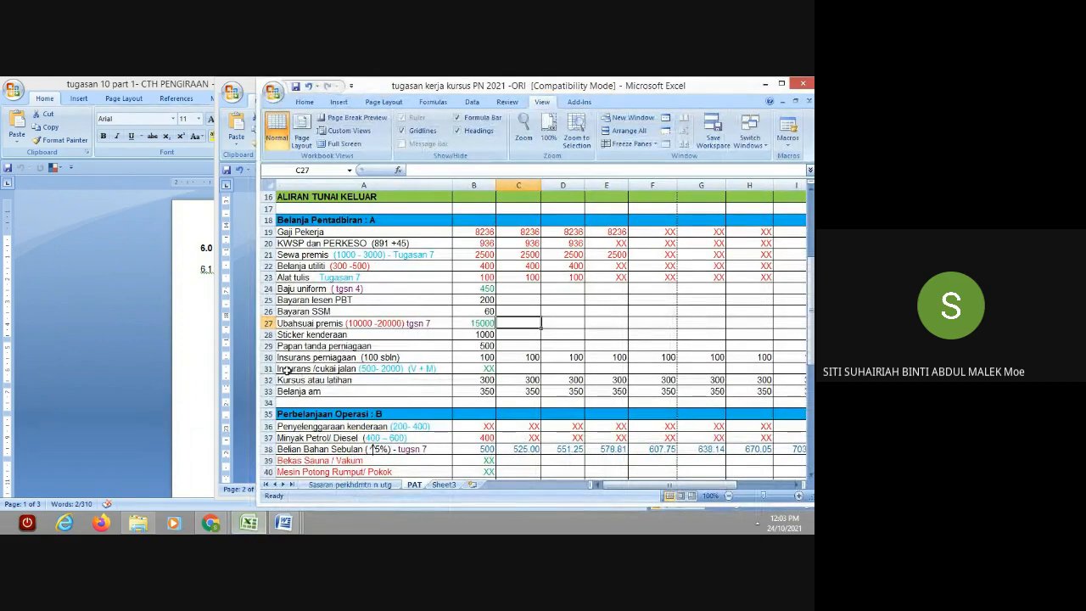
click(483, 368)
text(1000)
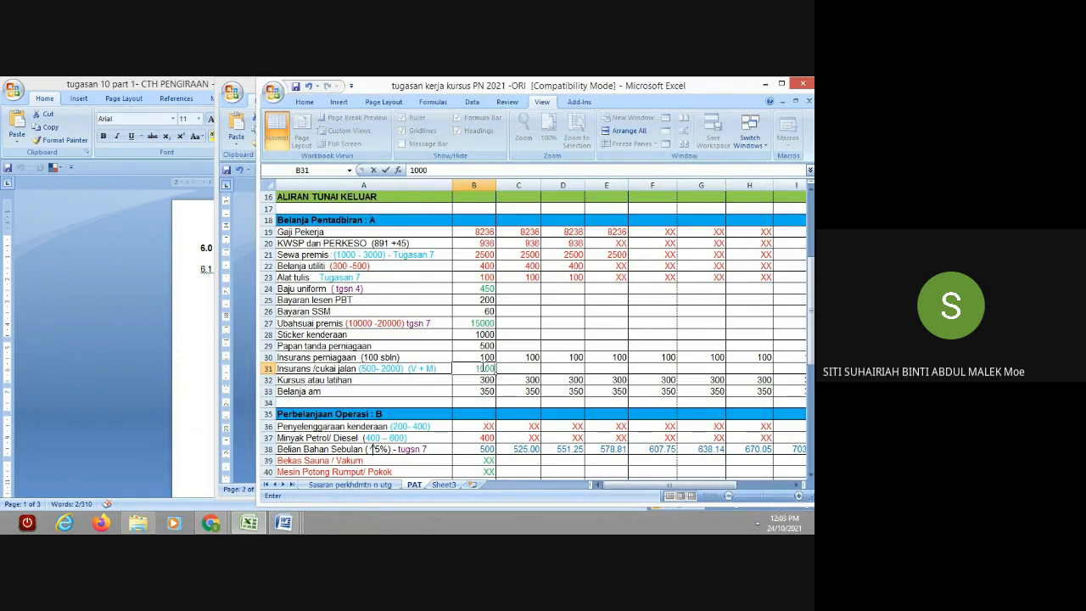
click(527, 371)
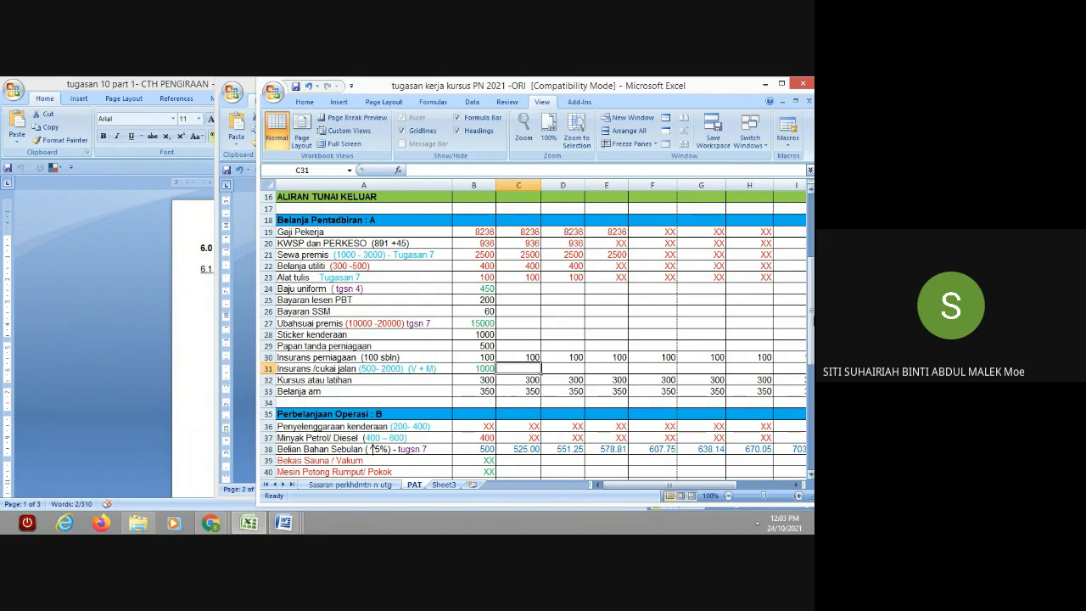
Step: Check the monthly expenses in the tugasan 7 Word document and enter 200 for Penyelenggaraan kenderaan in cells B36 to E36 of the Excel workbook
drag(810, 306, 810, 317)
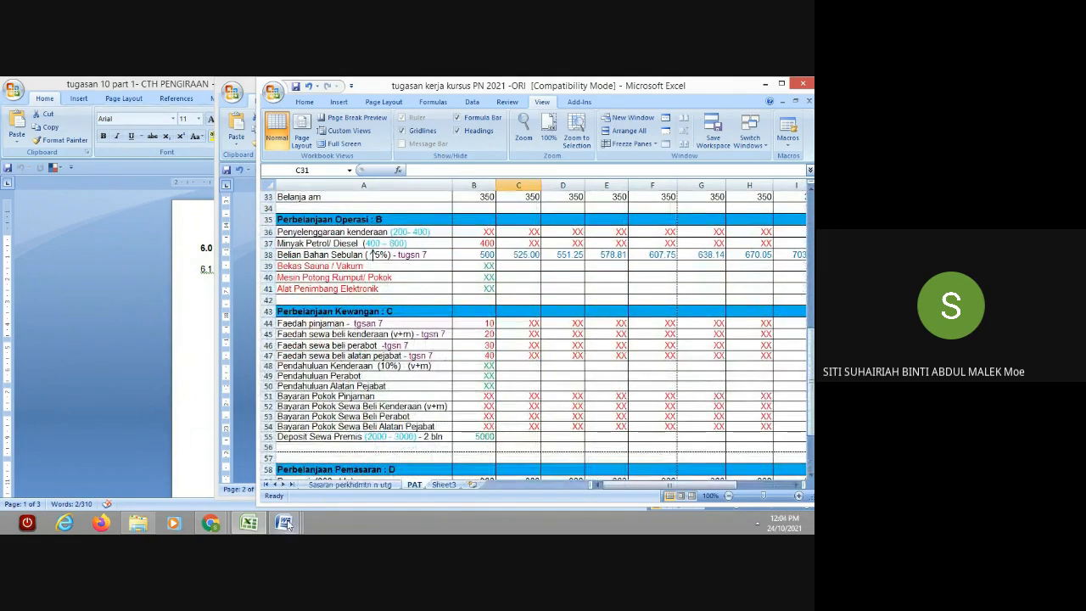
click(249, 531)
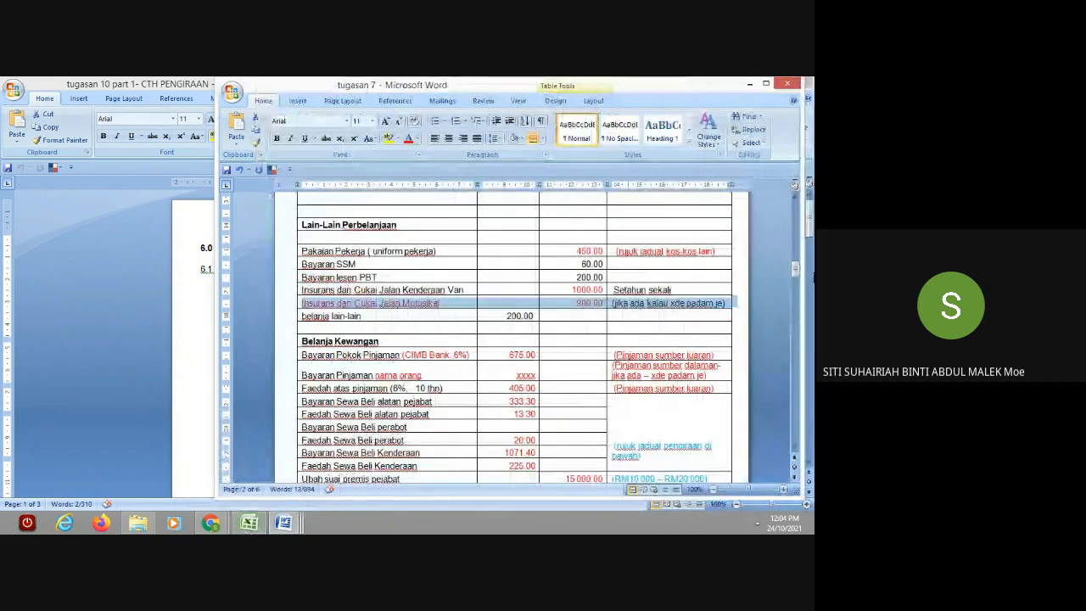
mouse_move(794, 268)
mouse_down()
mouse_move(802, 289)
mouse_move(804, 250)
mouse_move(803, 268)
mouse_up()
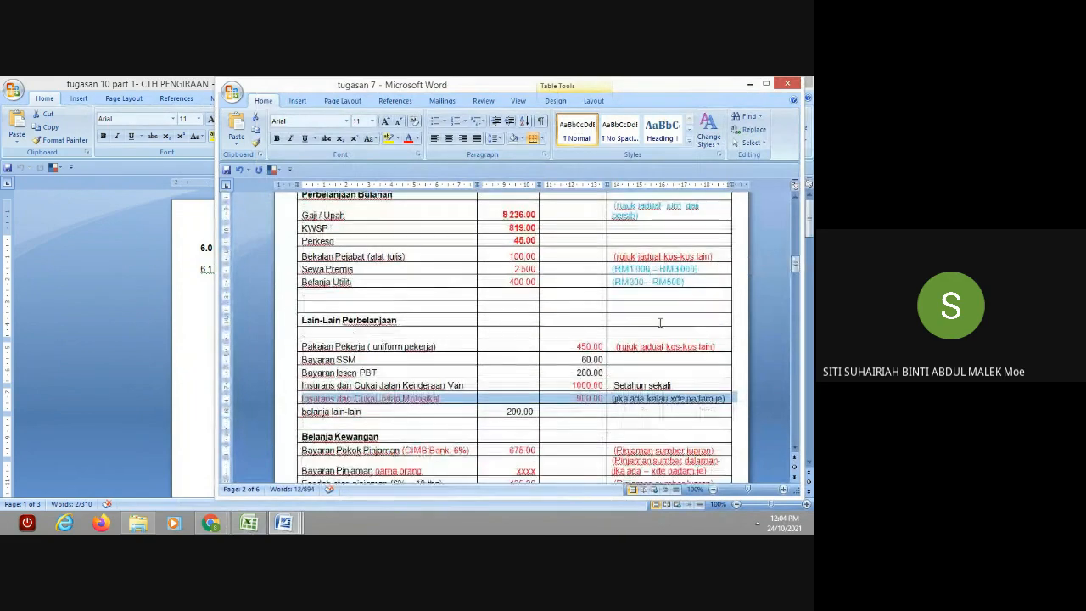
click(252, 527)
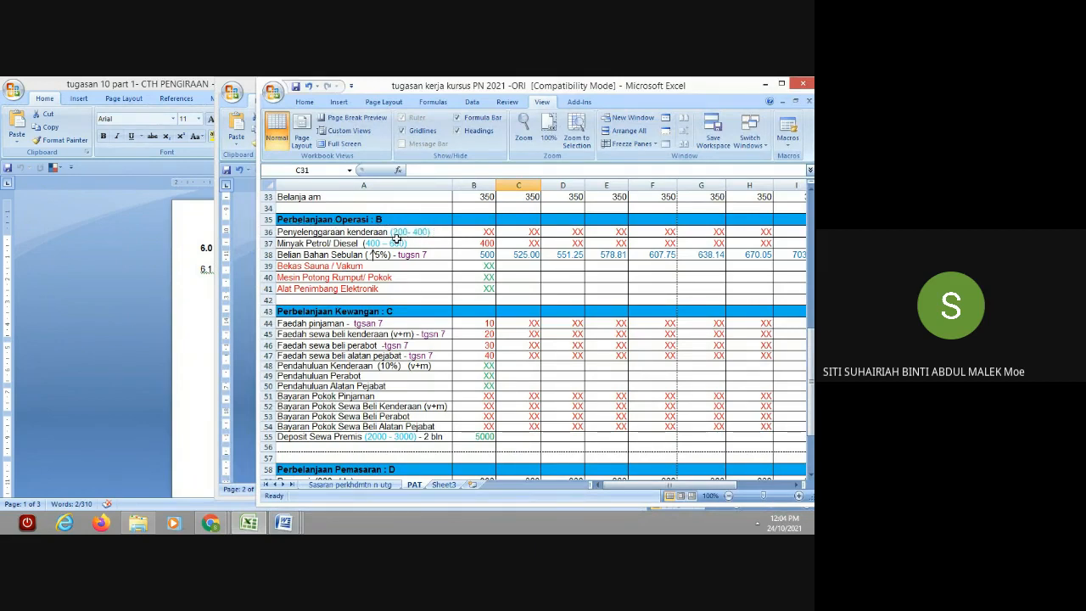
click(483, 234)
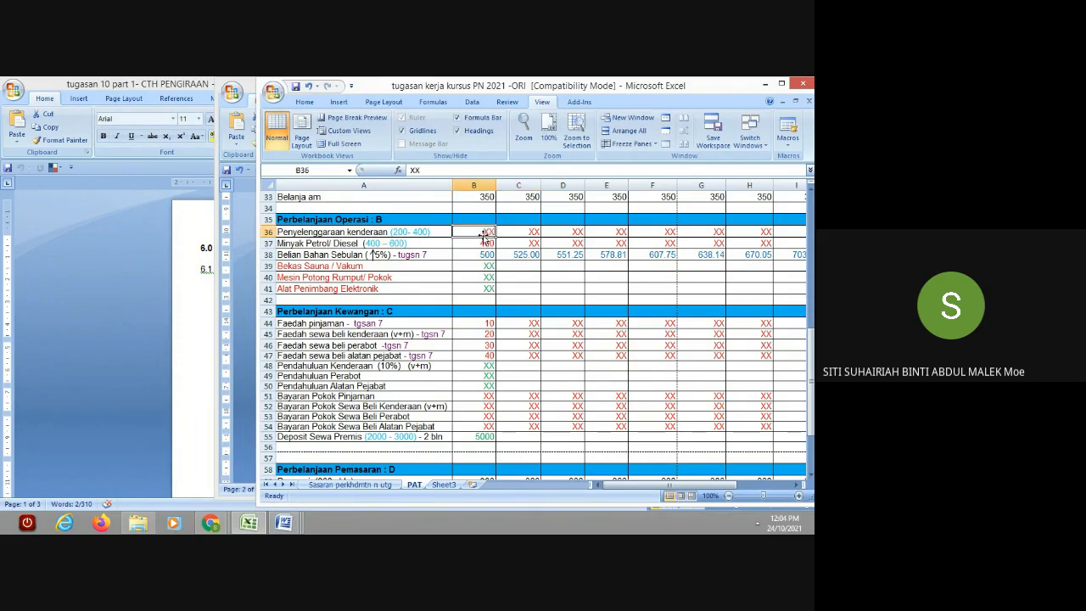
text(2)
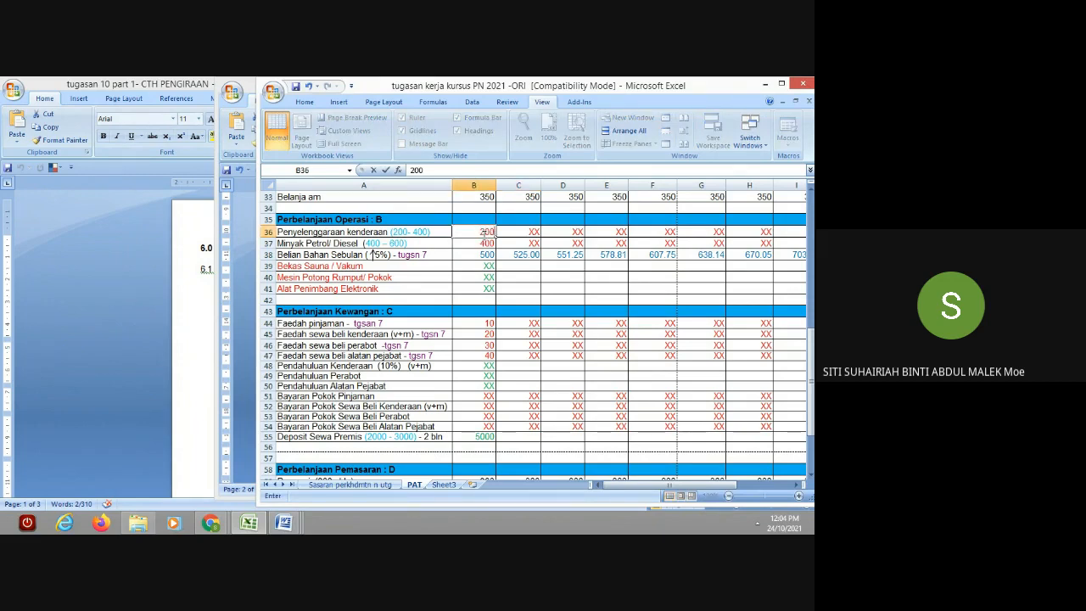
text(00)
key(Tab)
text(2)
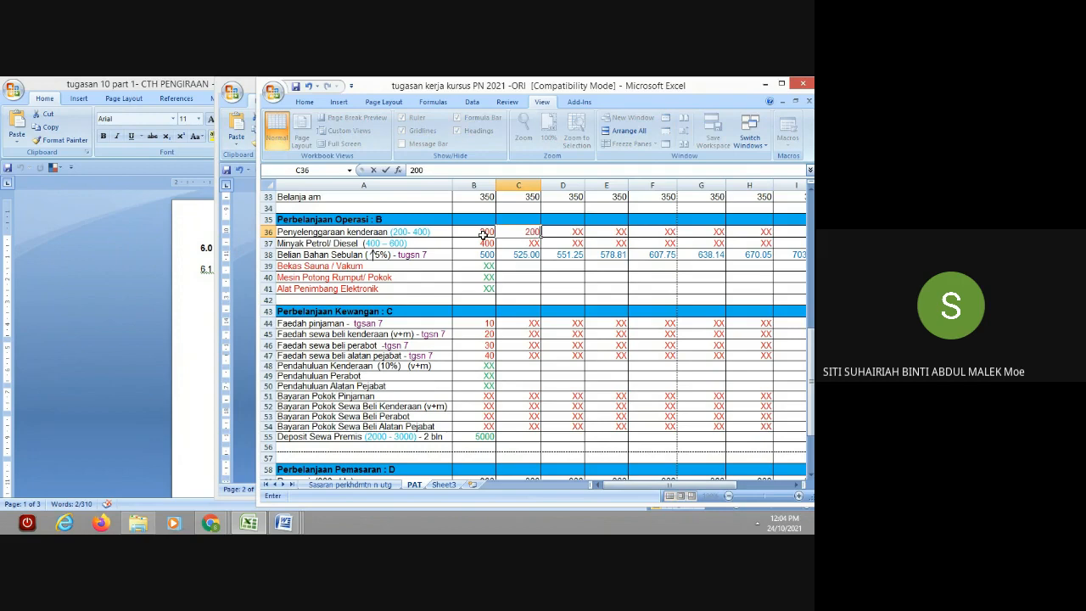
key(Tab)
text(200)
key(Tab)
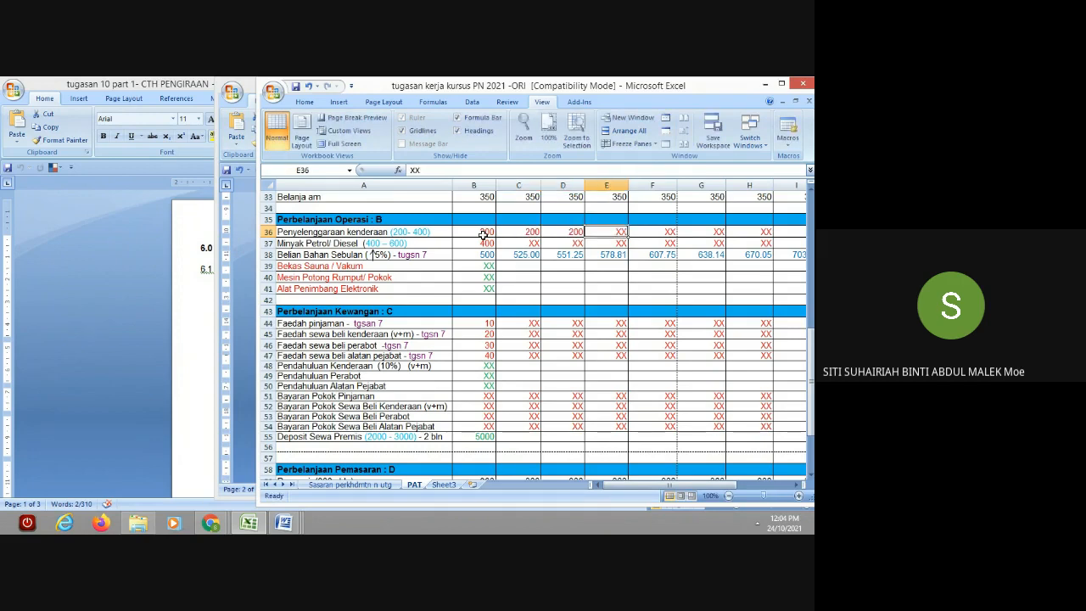
text(200)
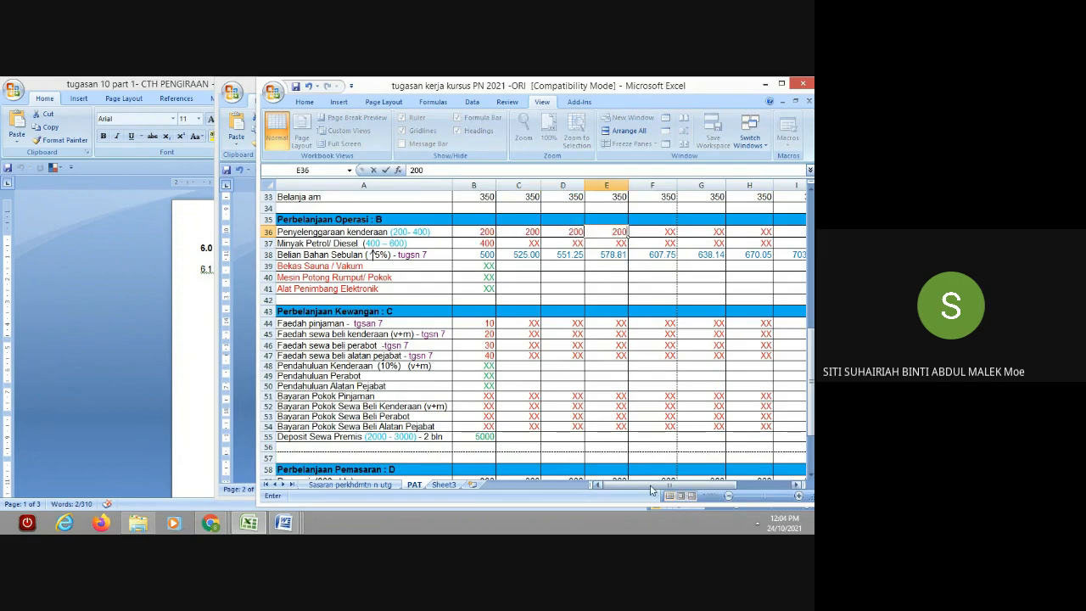
drag(653, 486, 596, 486)
Step: Enter 400 for Minyak Petrol/ Diesel in cells C37 and D37 and check the remaining months of the row
click(532, 243)
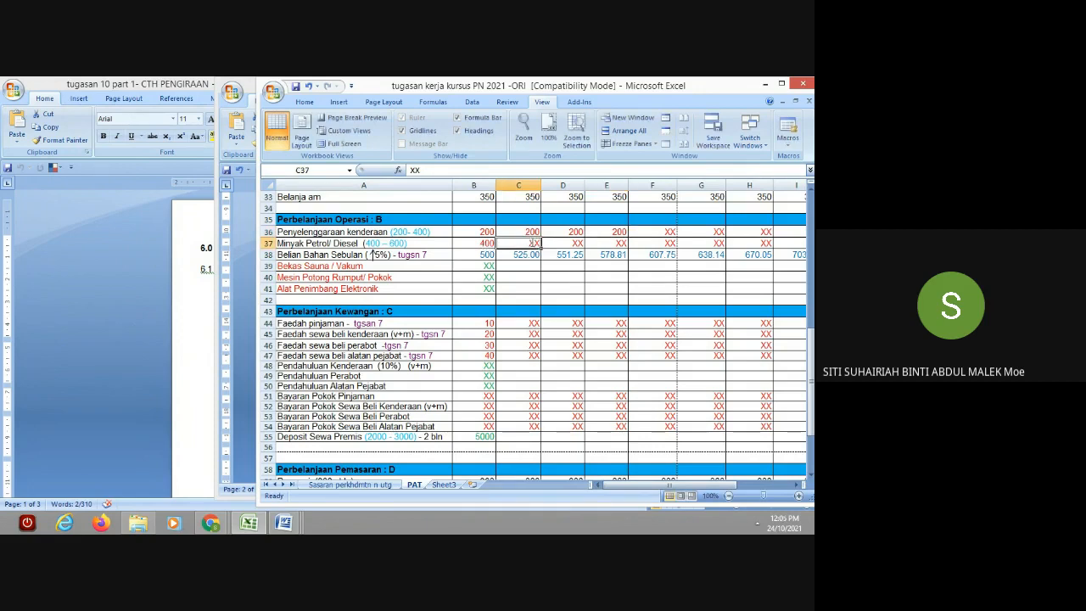
text(400)
key(Tab)
text(400)
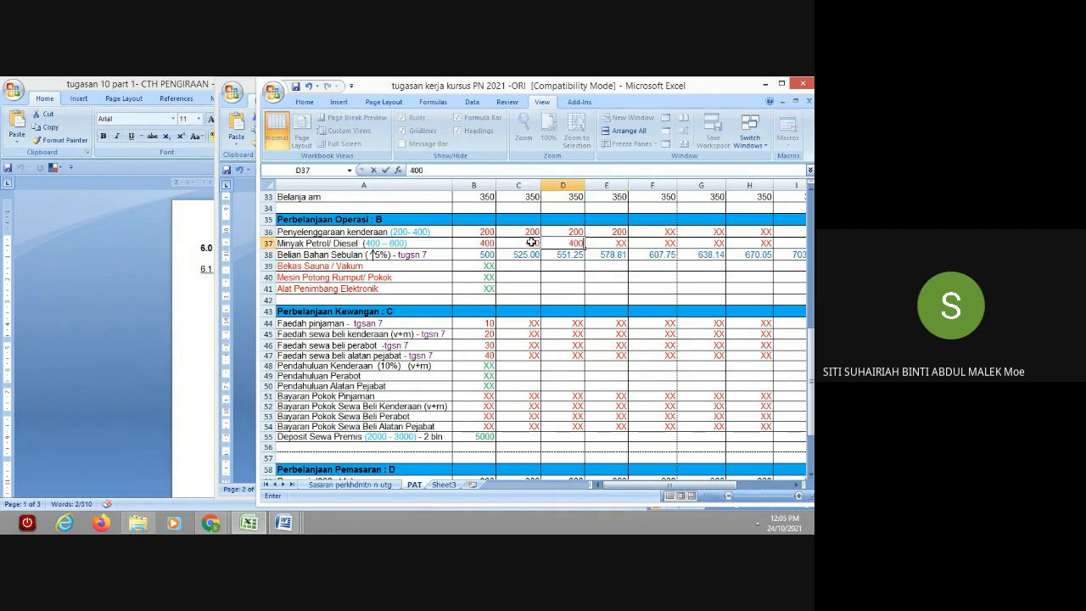
key(BackSpace)
drag(688, 486, 742, 486)
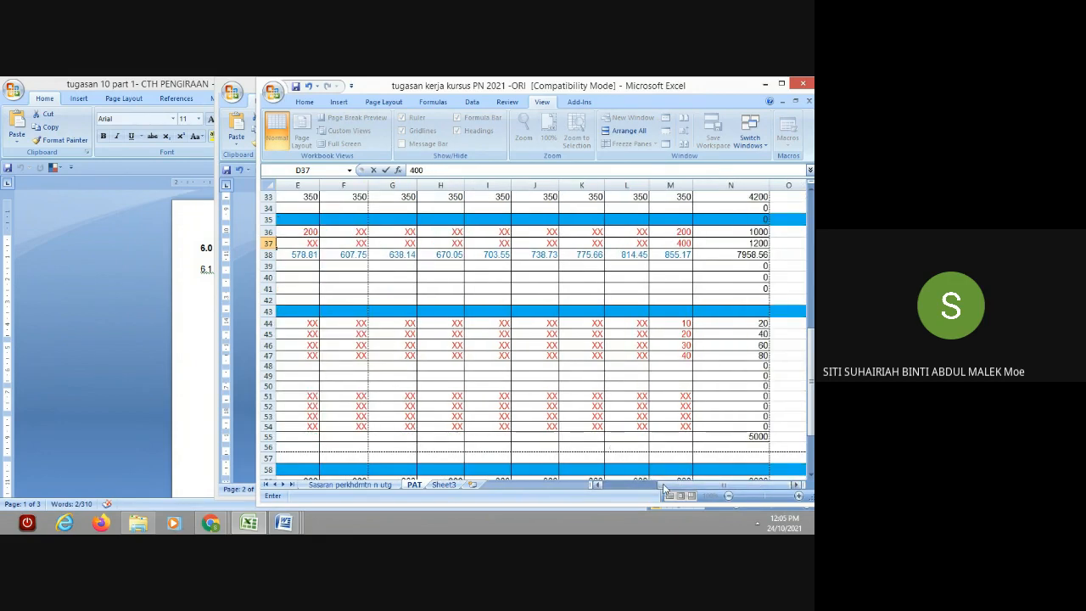
drag(672, 486, 613, 491)
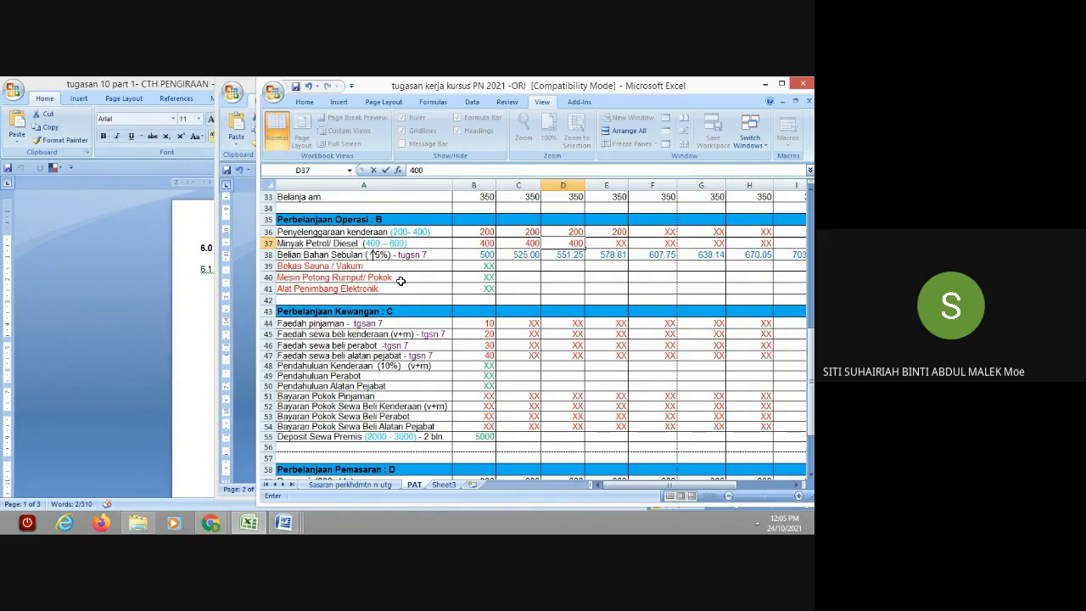
Step: Look up the Jumlah Keseluruhan of monthly materials in the tugasan 7 Word document and enter 600 for Belian Bahan Sebulan in cell B38 of the workbook
click(249, 524)
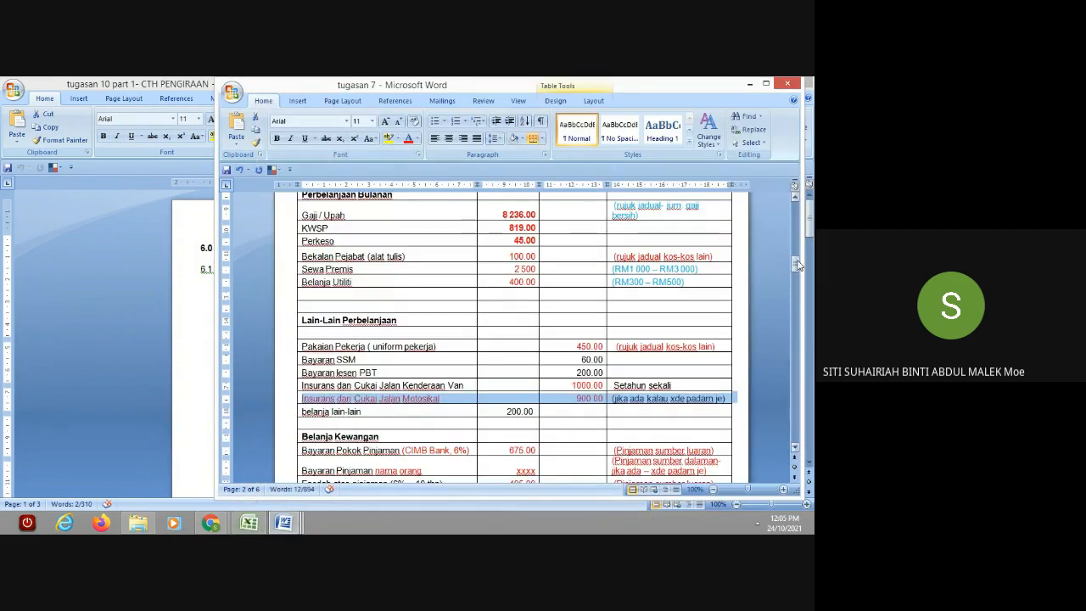
drag(797, 265, 797, 210)
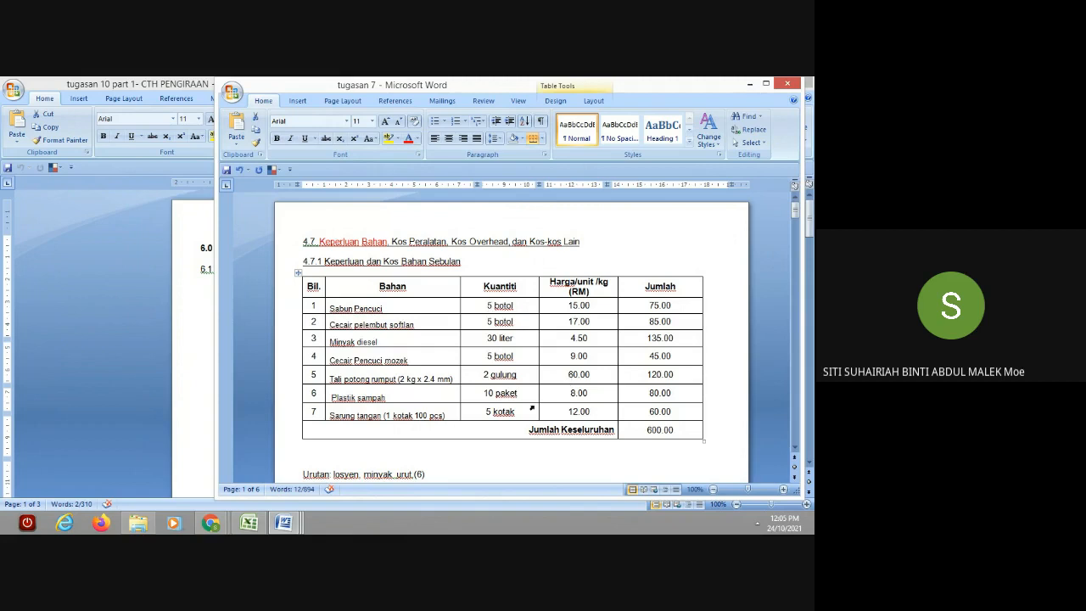
drag(640, 435, 675, 431)
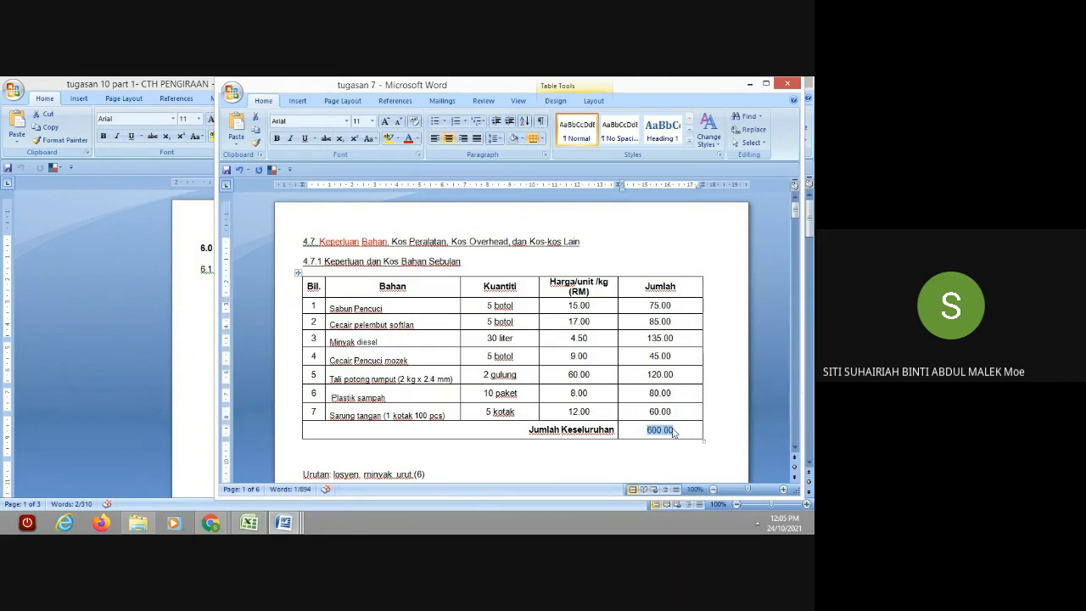
click(249, 522)
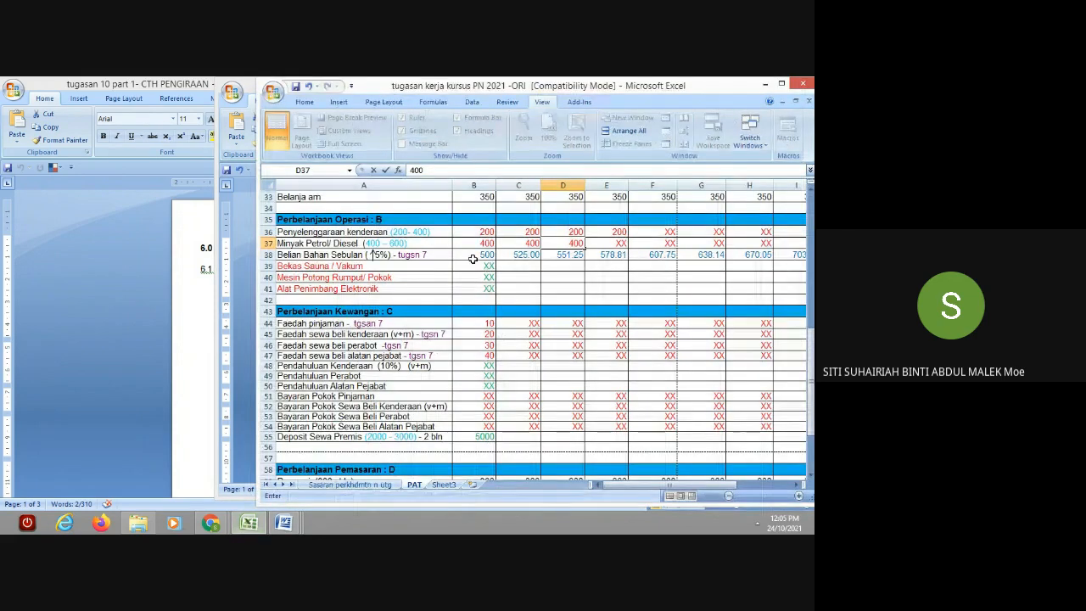
click(480, 256)
text(600)
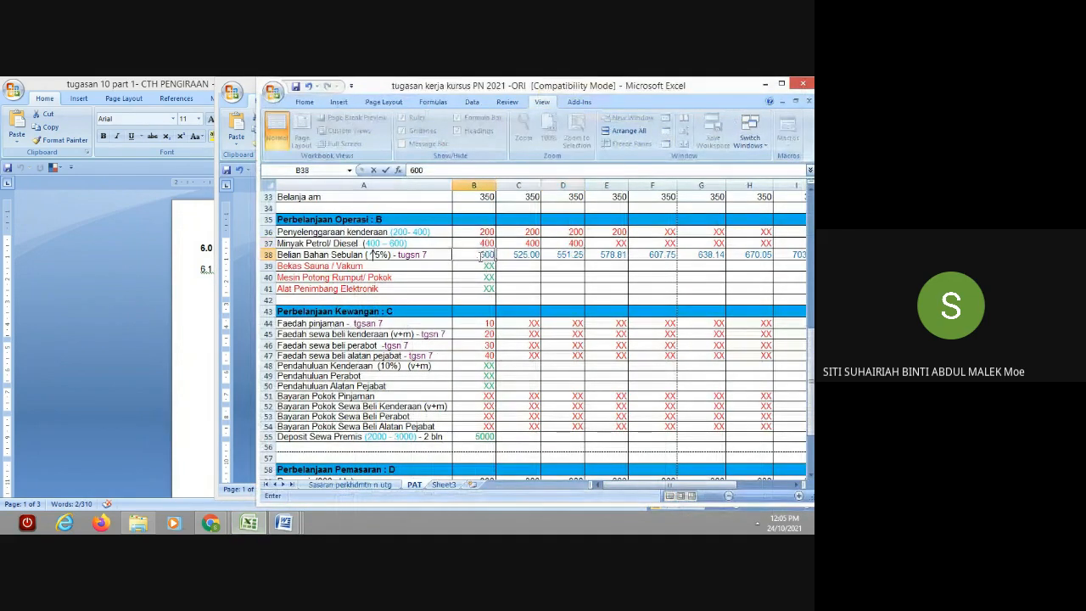
click(520, 280)
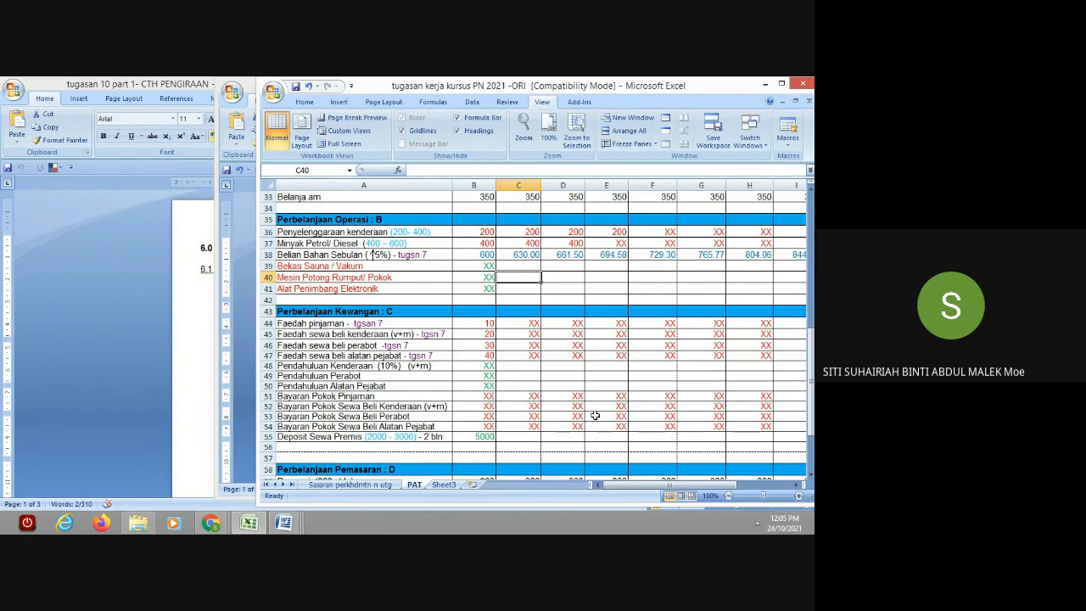
drag(612, 487, 681, 489)
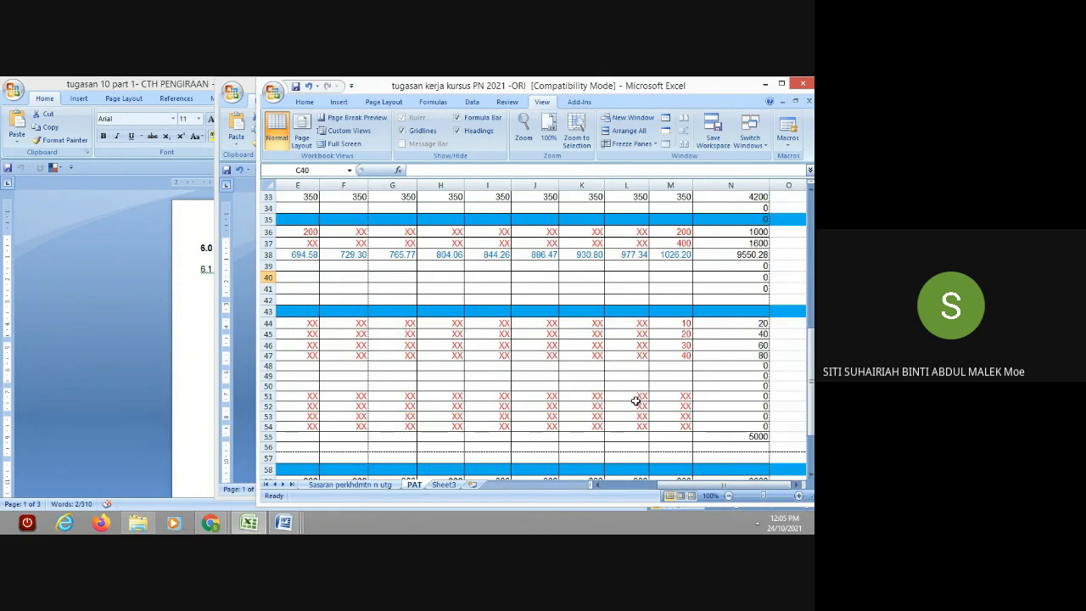
drag(681, 480, 616, 488)
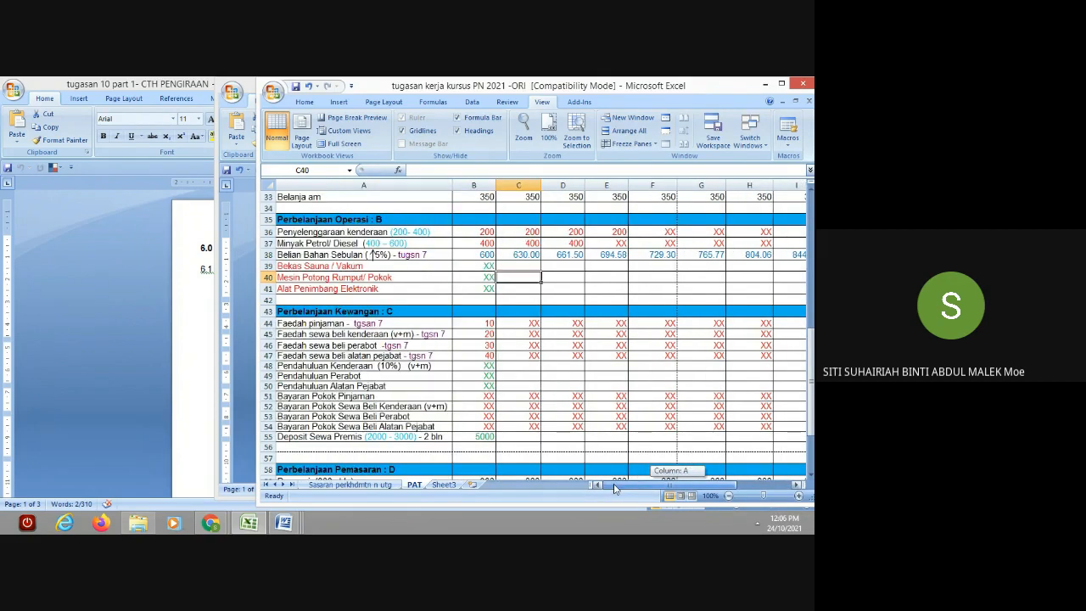
Step: Look up the Bekas Sauna amount under Aset in the tugasan 7 Word document and select cell B39 of the Excel workbook
click(293, 267)
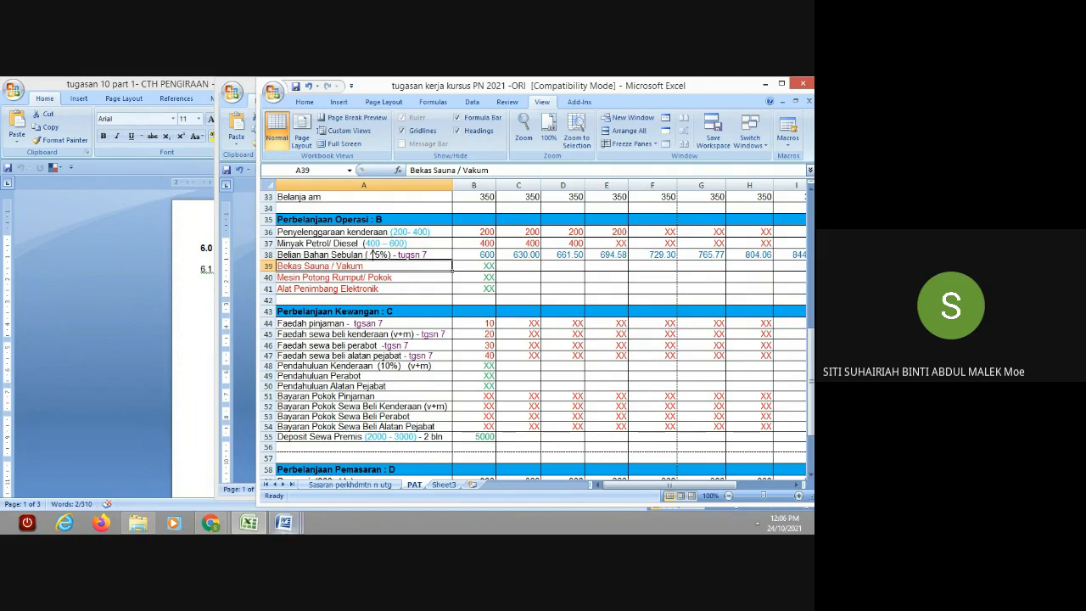
mouse_move(289, 526)
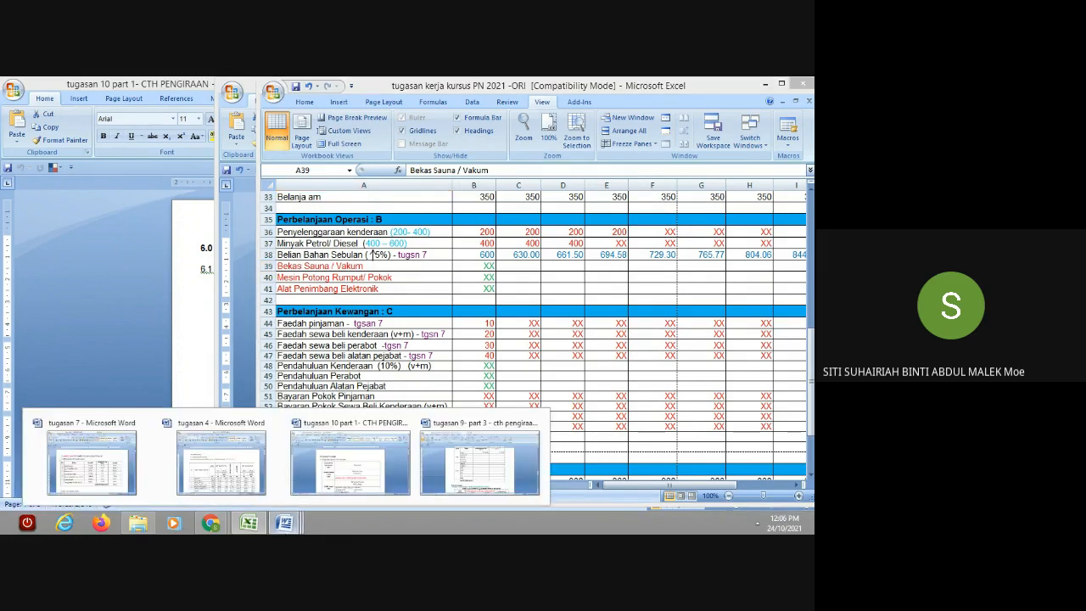
click(249, 523)
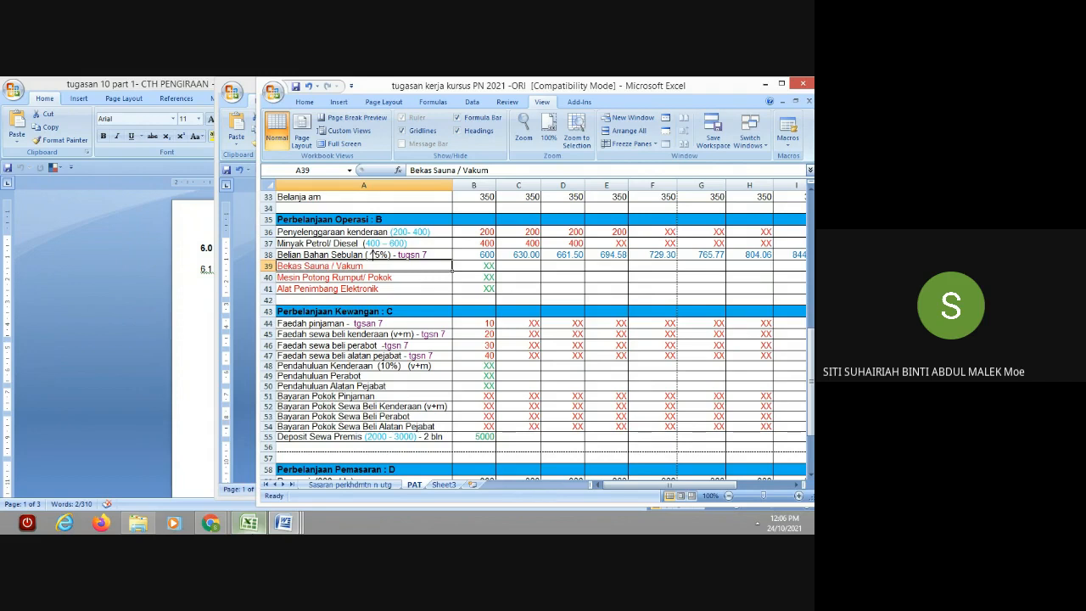
click(261, 527)
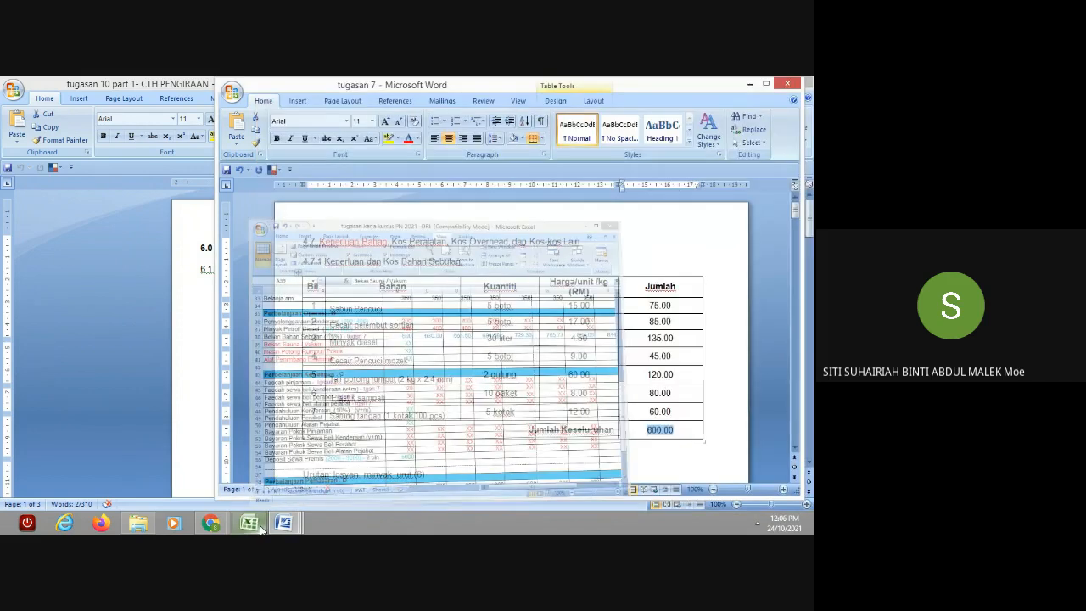
drag(793, 208, 795, 257)
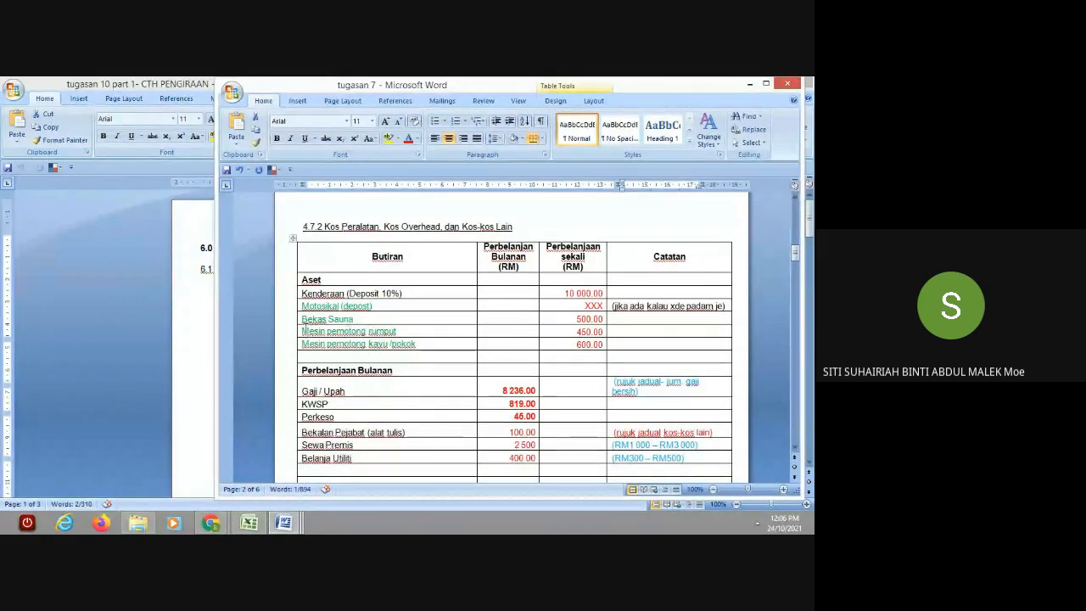
drag(304, 318, 583, 320)
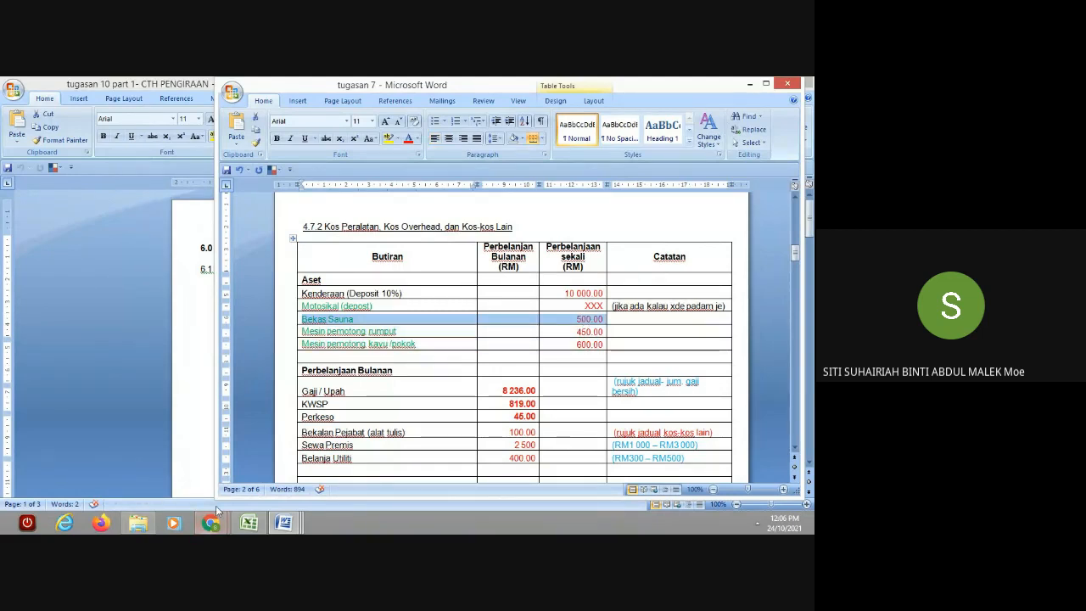
click(250, 523)
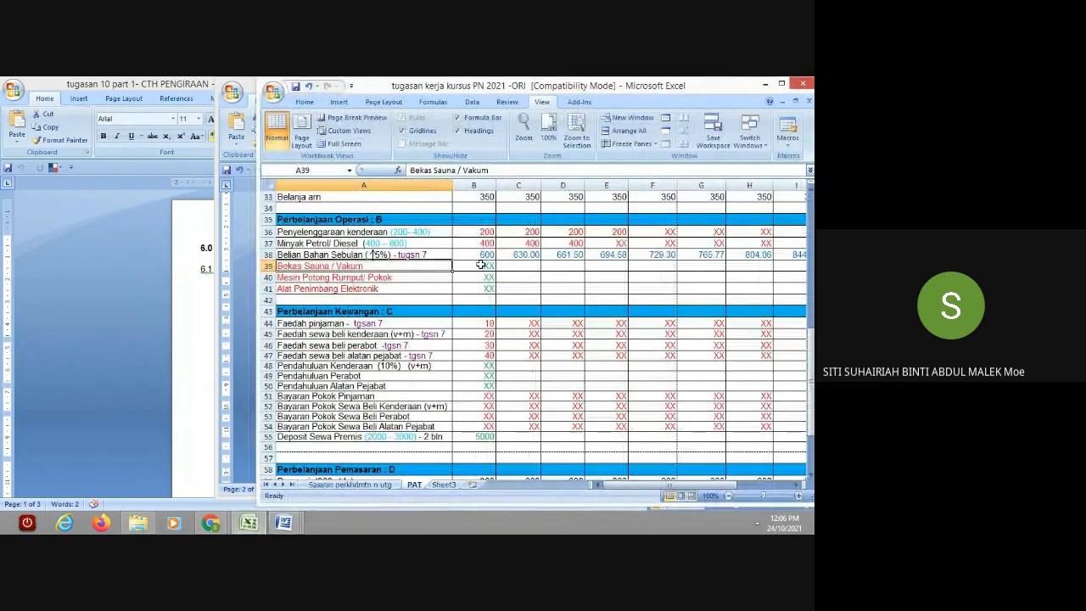
click(480, 265)
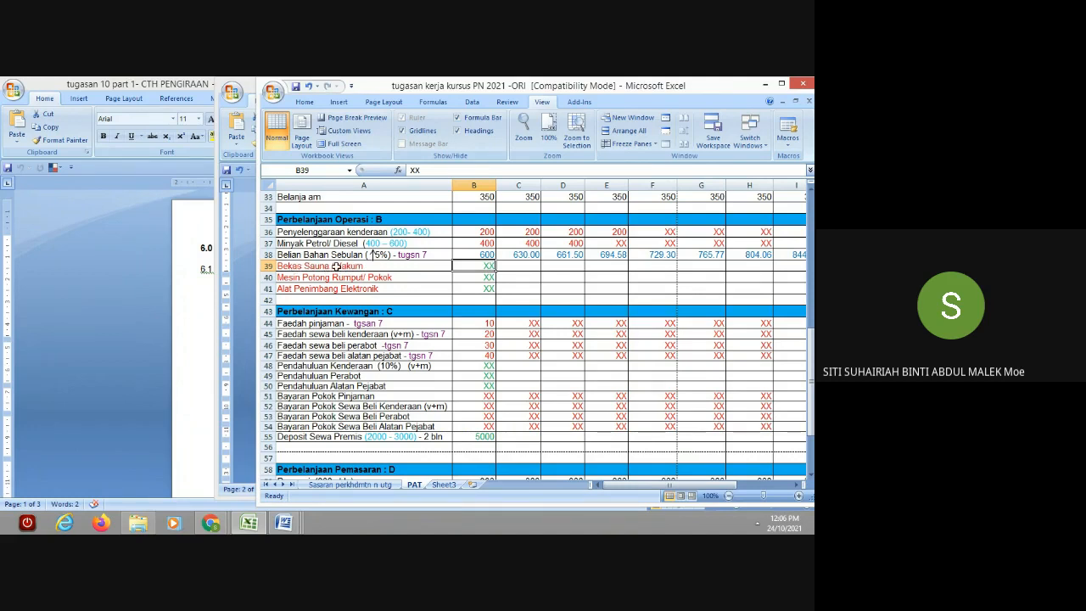
Step: Try shortening the Bekas Sauna / Vakum label in cell A39 to "Vakum" and undo the deletion
double_click(337, 266)
key(BackSpace)
key(BackSpace)
key(BackSpace)
key(BackSpace)
key(BackSpace)
key(BackSpace)
key(BackSpace)
key(BackSpace)
key(BackSpace)
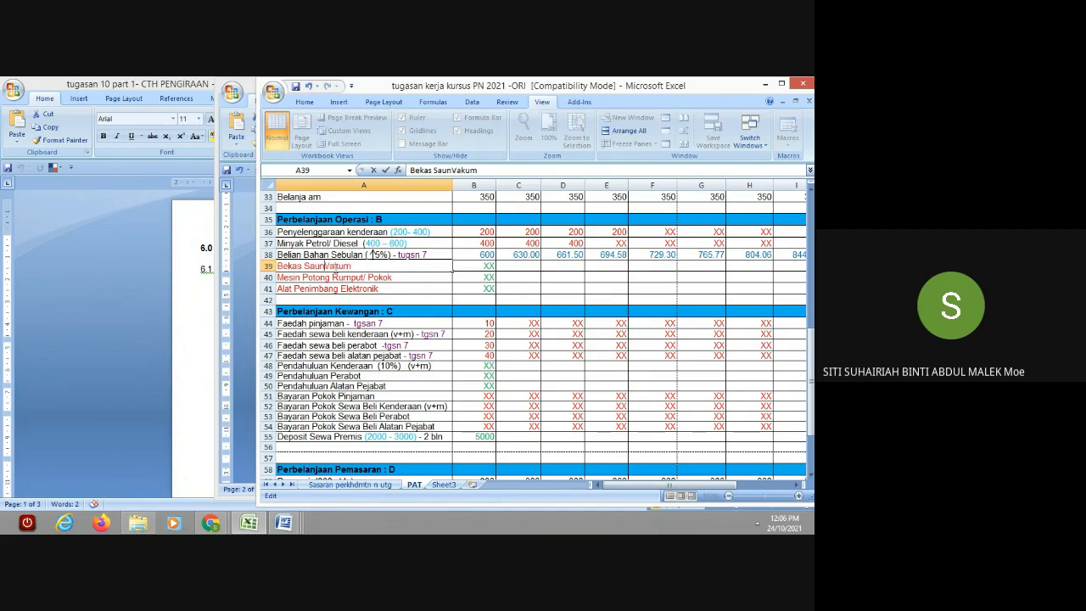
key(BackSpace)
key(BackSpace)
key(BackSpace)
key(BackSpace)
key(BackSpace)
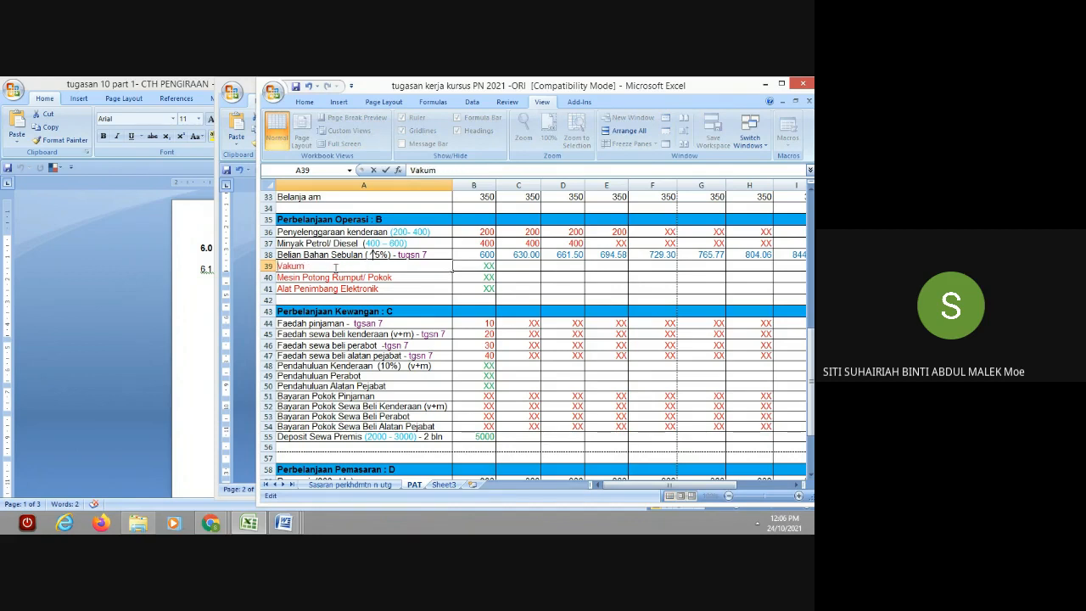
click(308, 87)
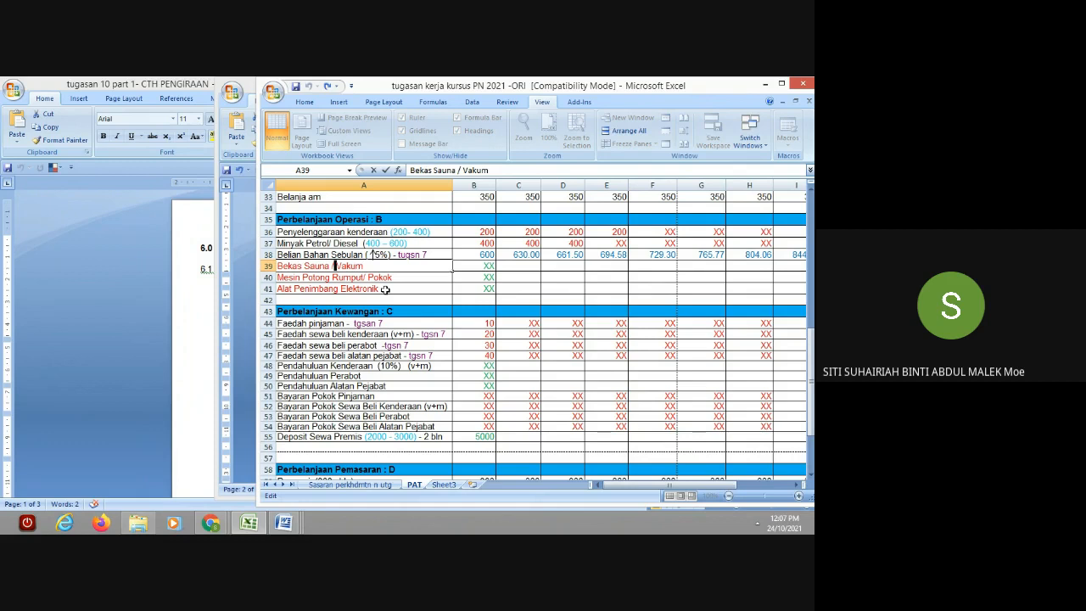
Step: Compare the one-off equipment rows 39 to 41 with the Aset amounts in the tugasan 7 Word document
click(385, 289)
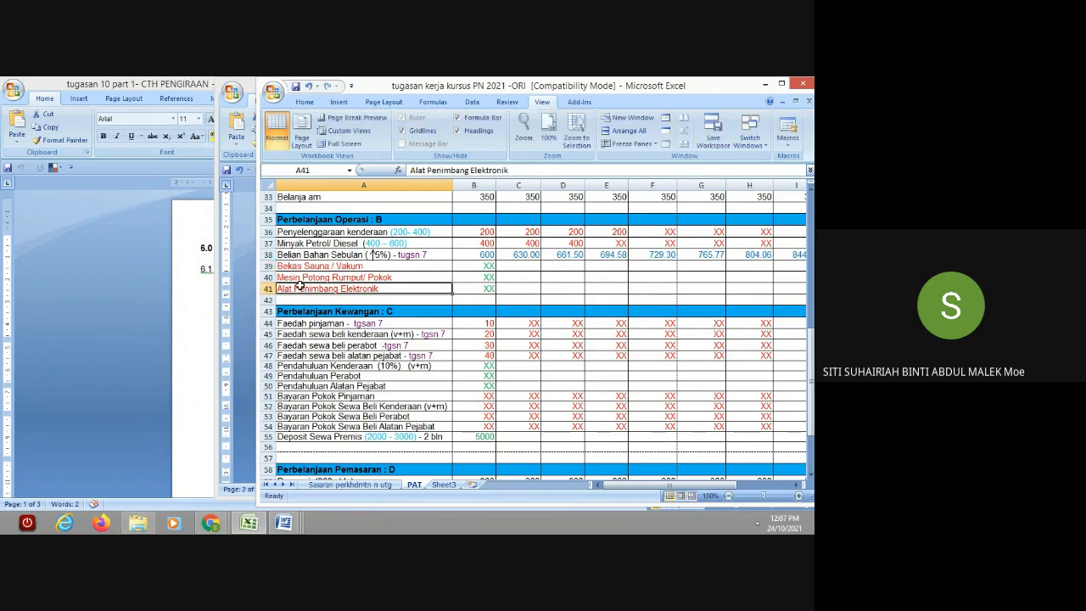
click(489, 265)
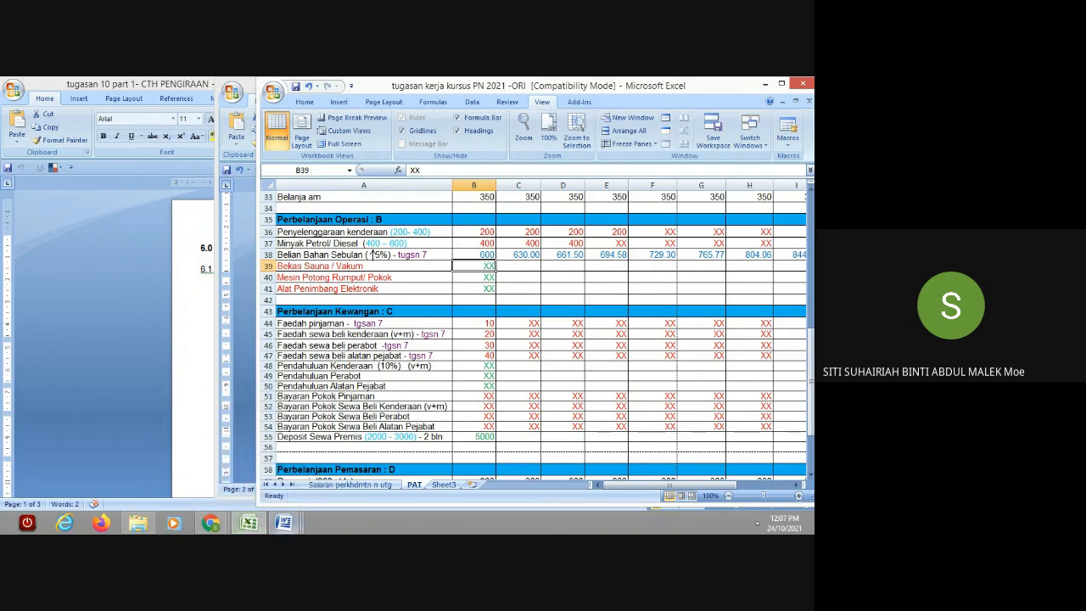
click(285, 524)
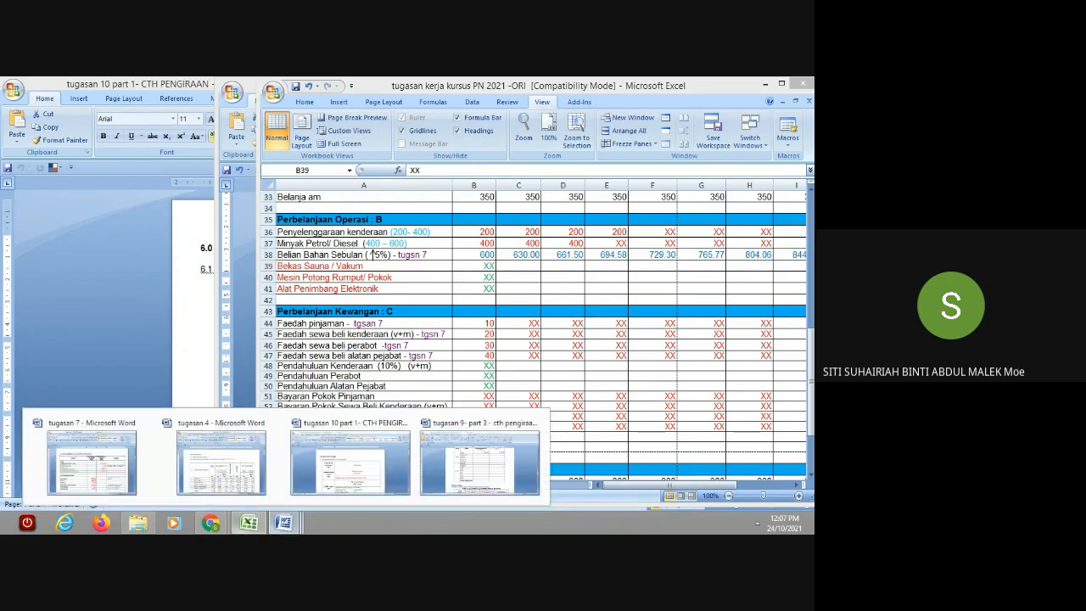
click(246, 523)
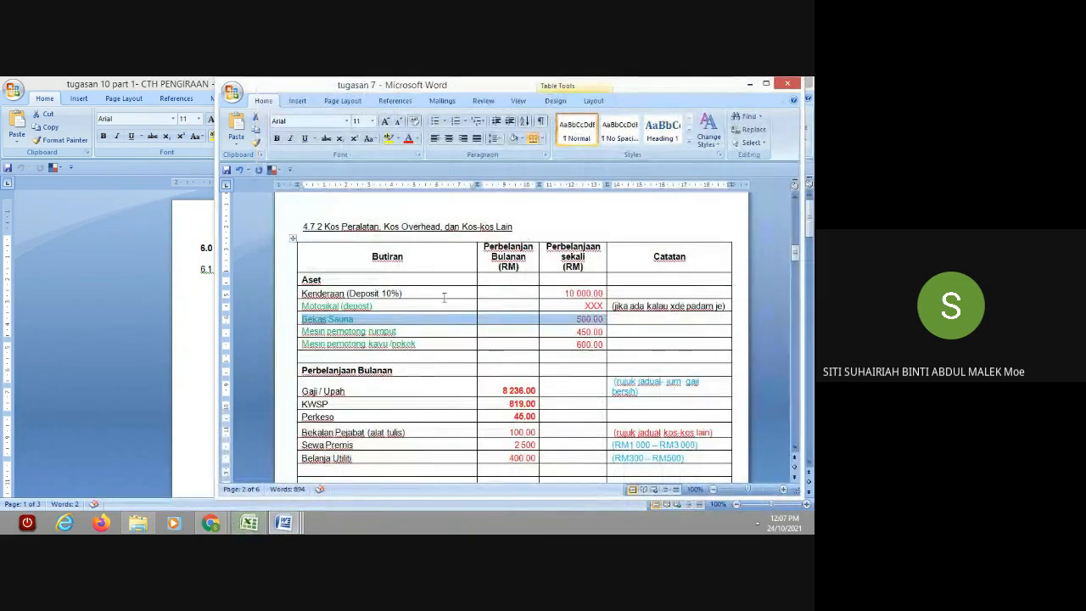
click(249, 523)
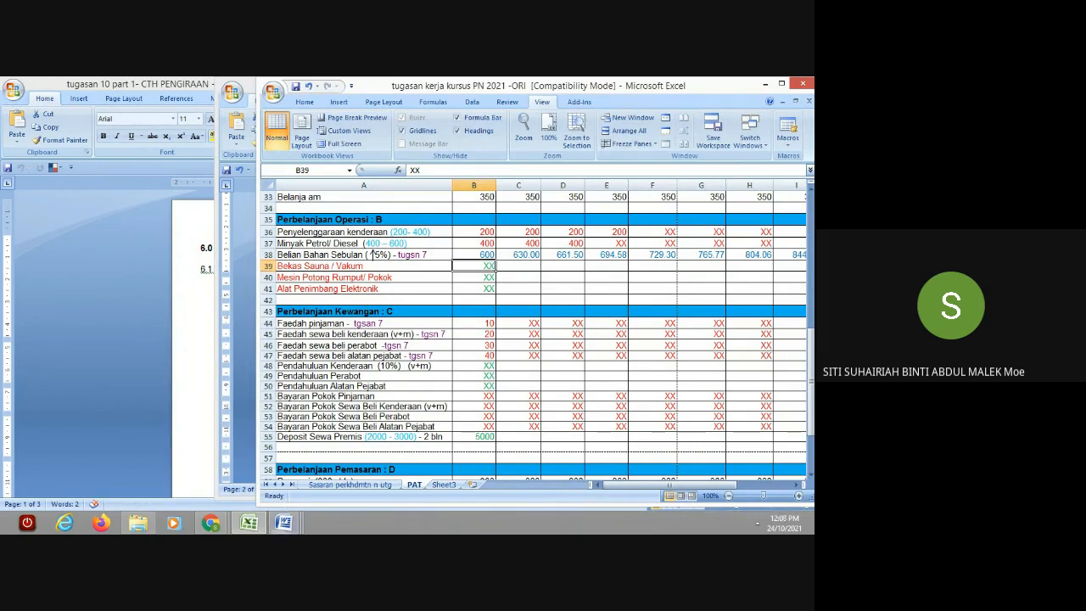
click(464, 289)
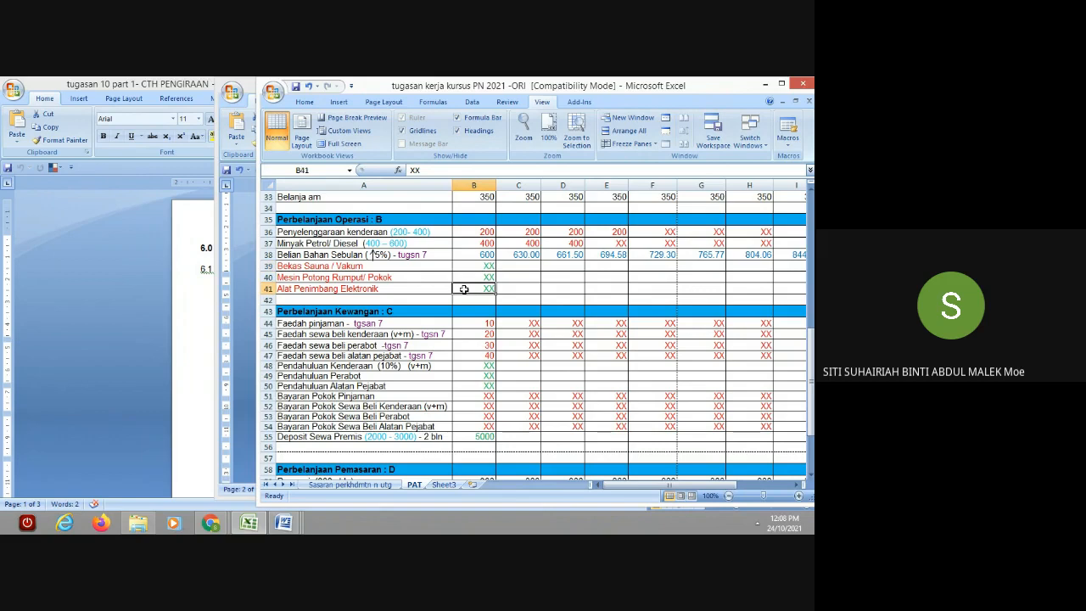
Step: Look up the monthly Faedah atas pinjaman amount under Belanja Kewangan in the tugasan 7 Word document
drag(810, 361, 810, 366)
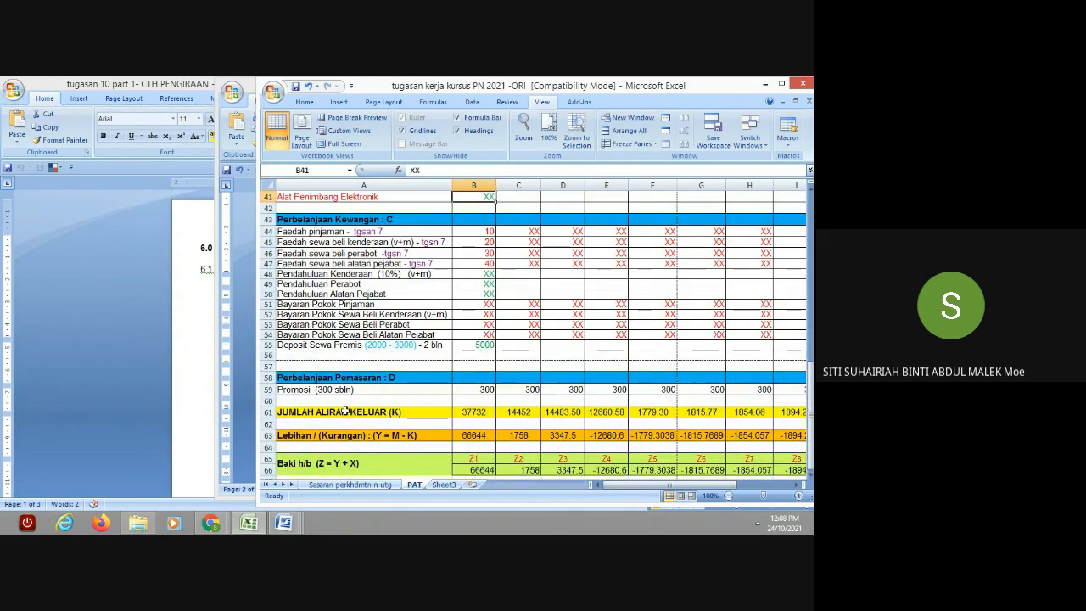
mouse_move(278, 527)
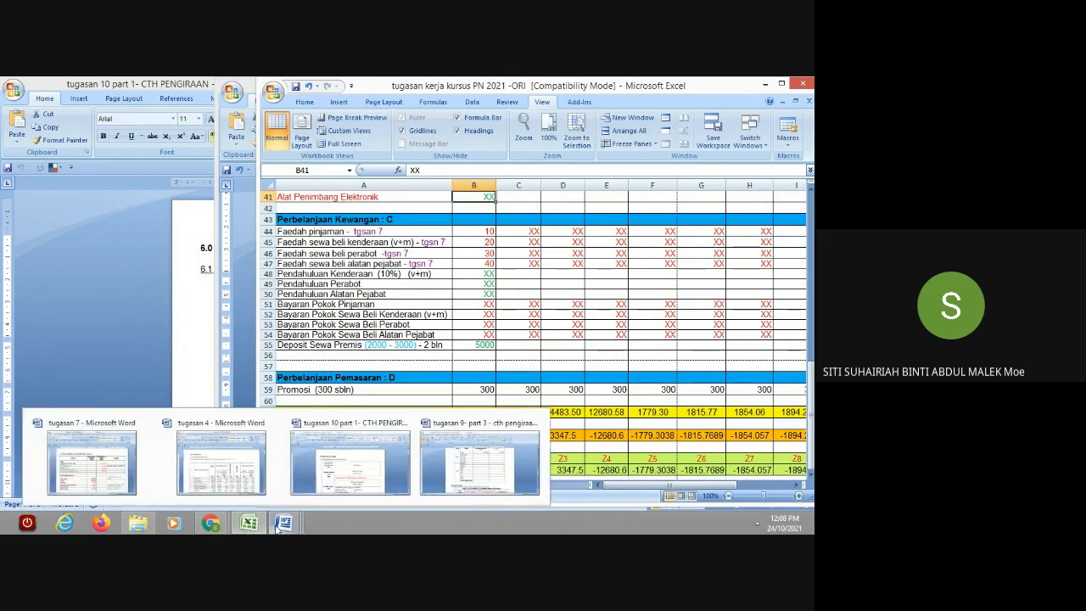
mouse_move(244, 530)
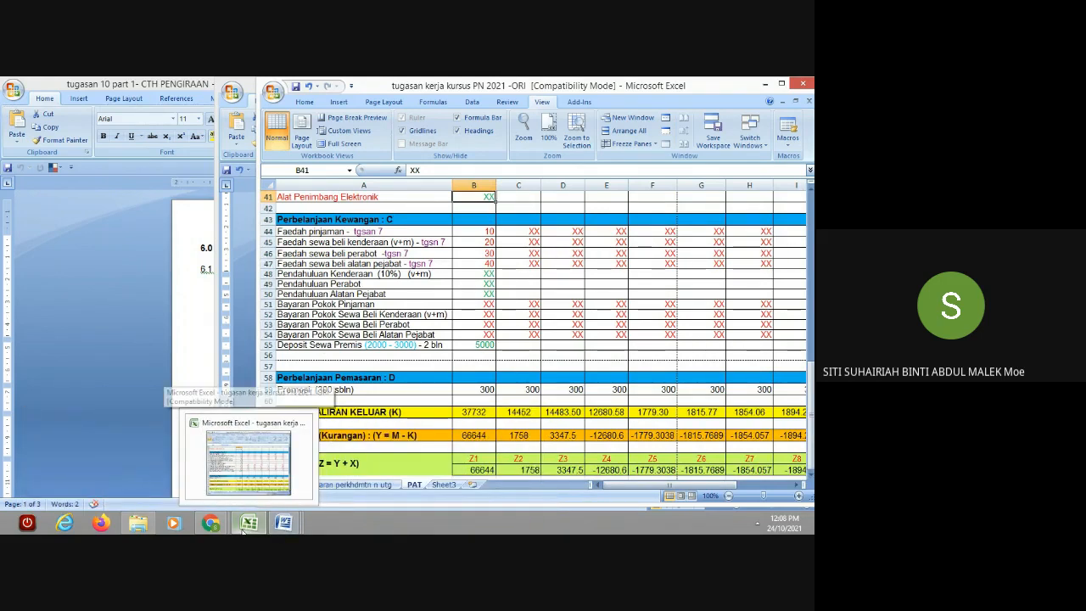
click(246, 526)
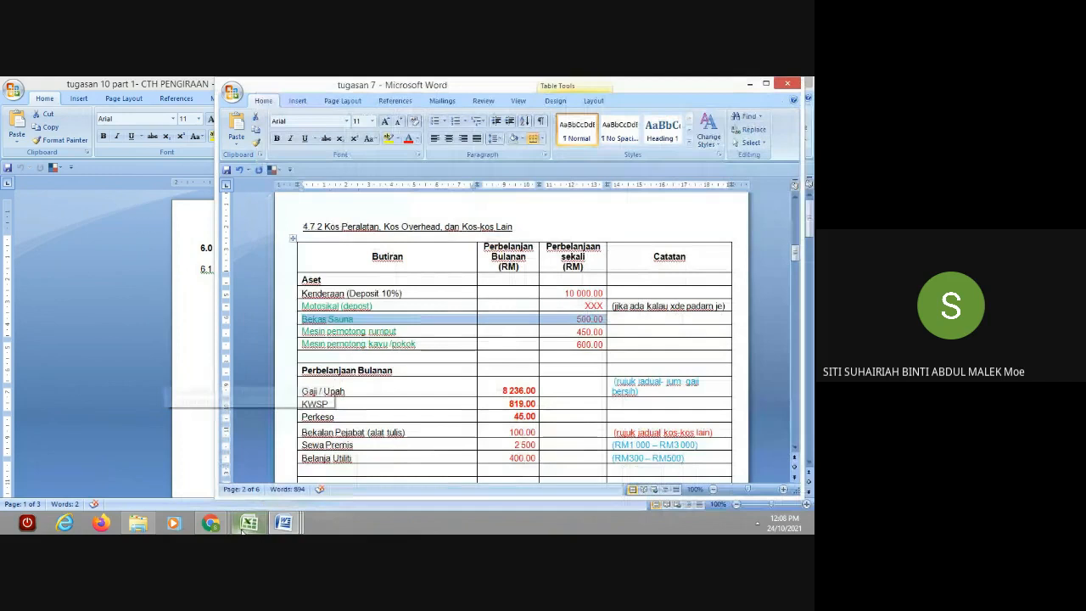
mouse_move(797, 259)
mouse_down()
mouse_move(801, 393)
mouse_move(790, 277)
mouse_up()
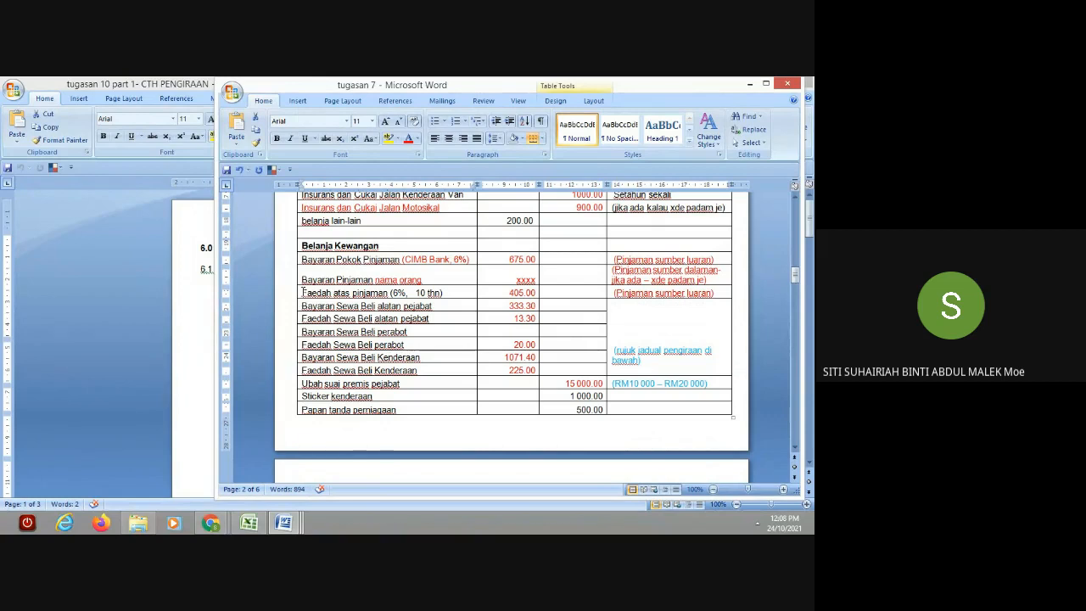
click(289, 306)
click(285, 287)
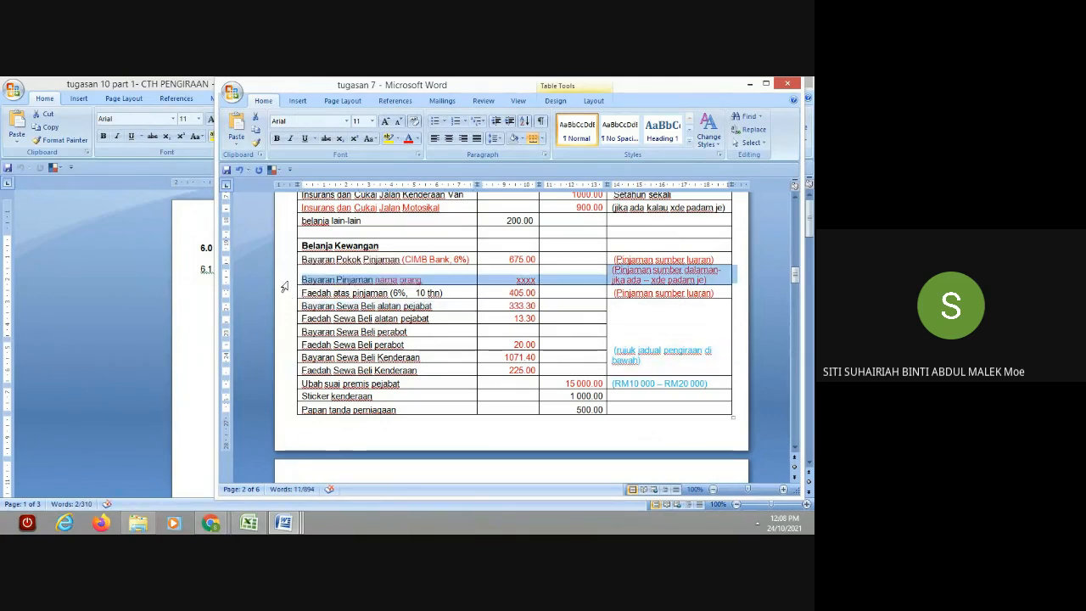
drag(509, 293, 536, 293)
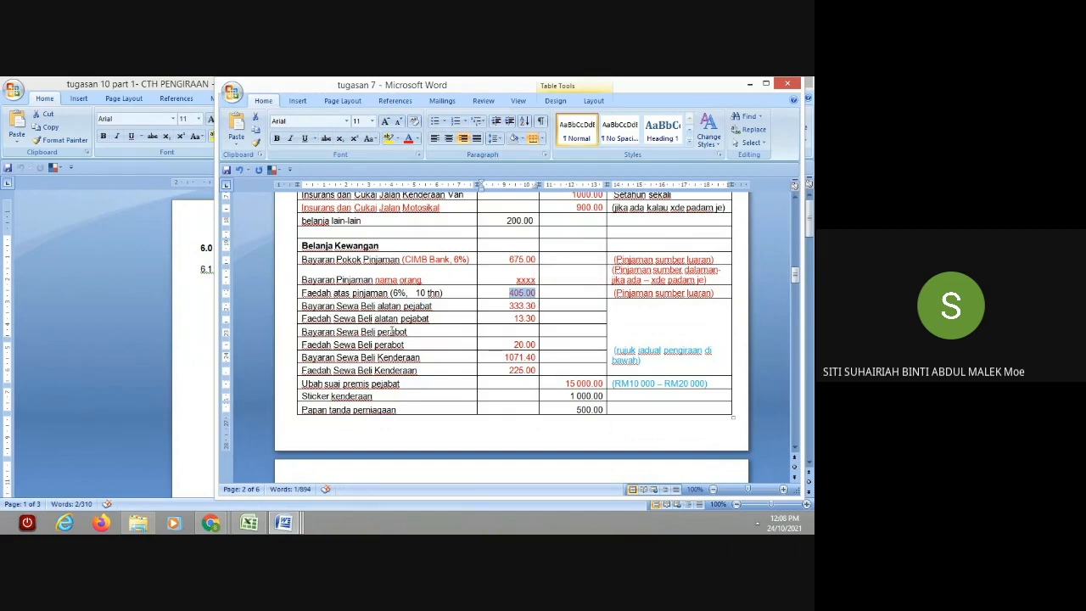
Step: Switch back to the Excel workbook and enter 405 for Faedah pinjaman in cells B44, C44 and D44
click(251, 524)
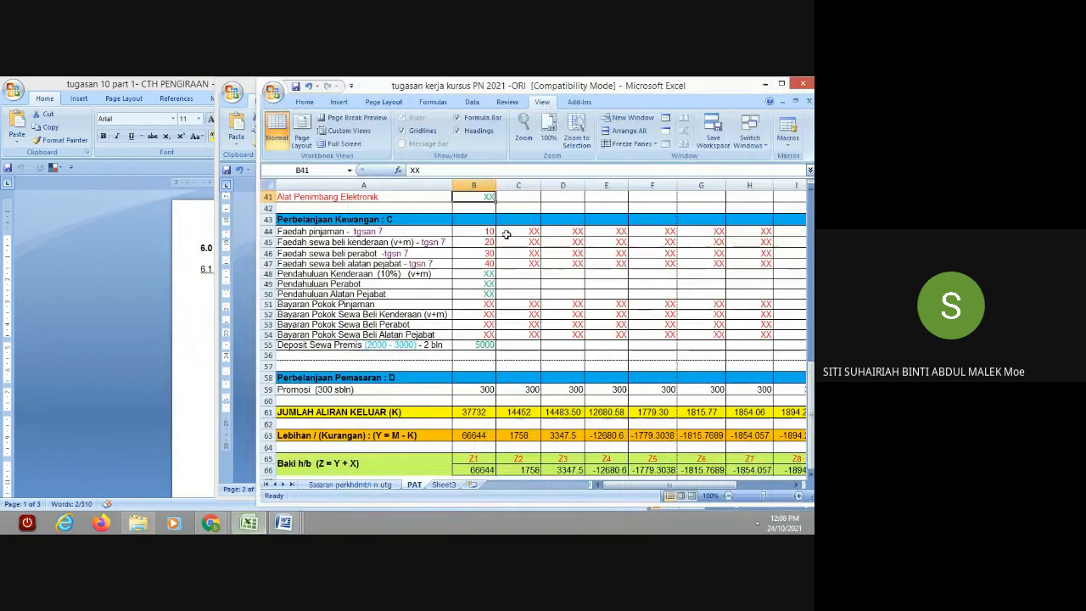
click(489, 232)
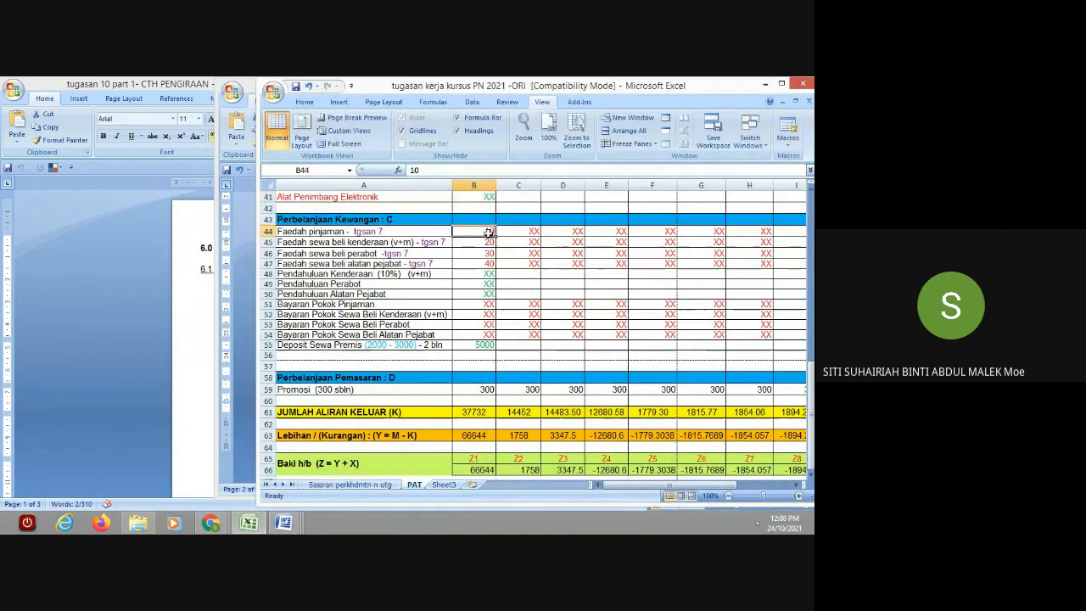
text(405)
key(Tab)
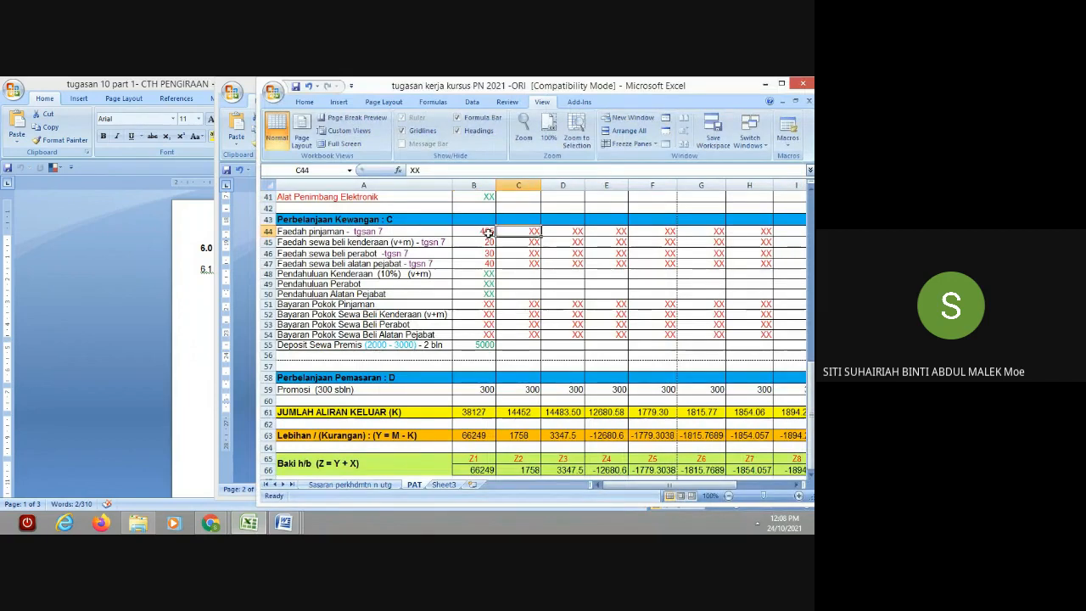
text(405)
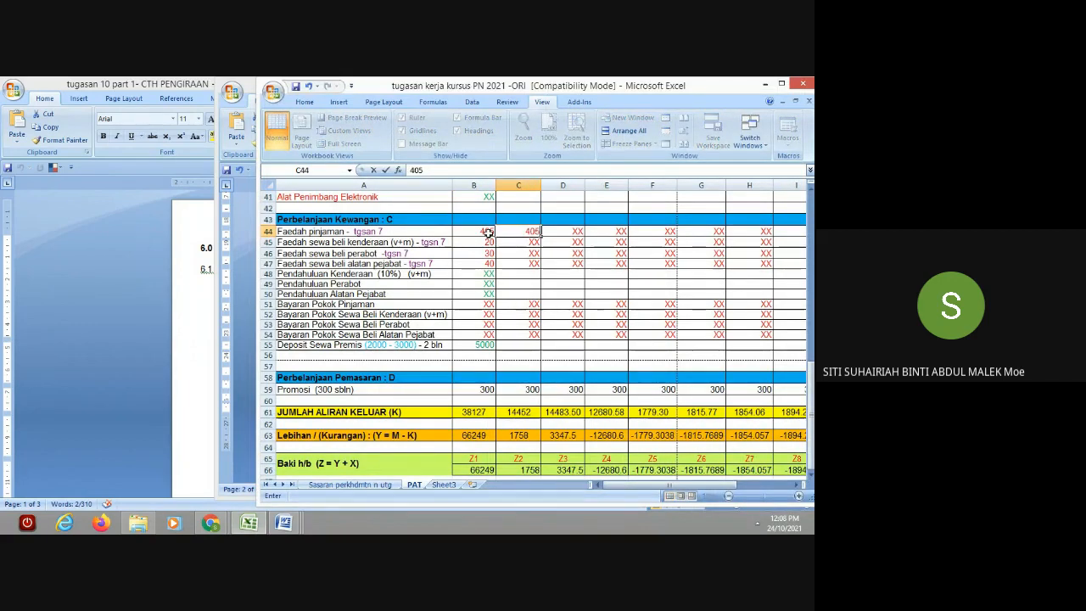
key(Tab)
text(405)
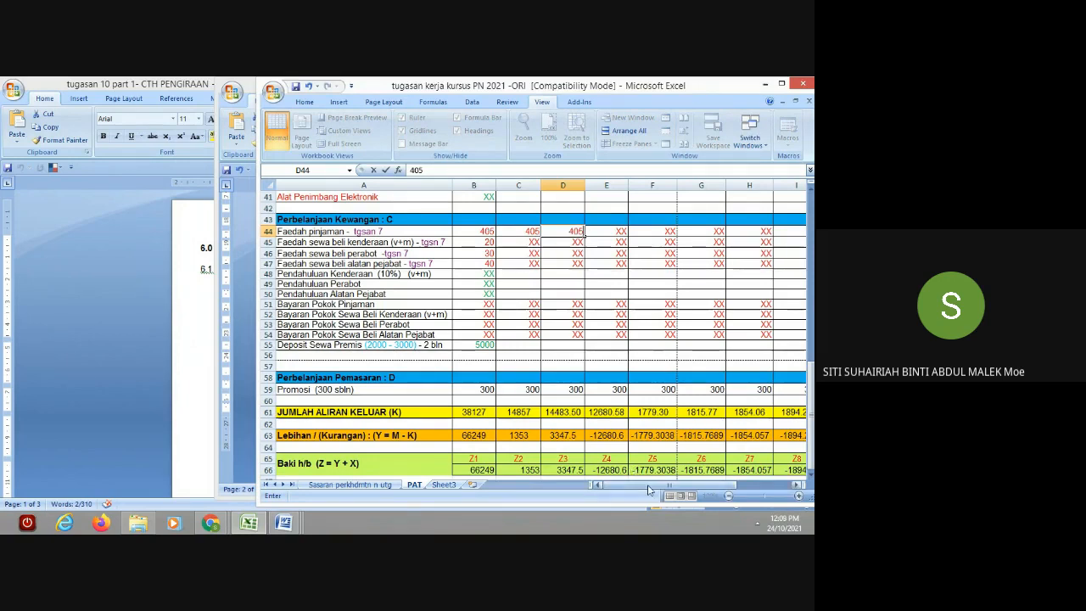
Step: Enter 405 for Faedah pinjaman in the last month's cell, M44
drag(648, 489, 683, 489)
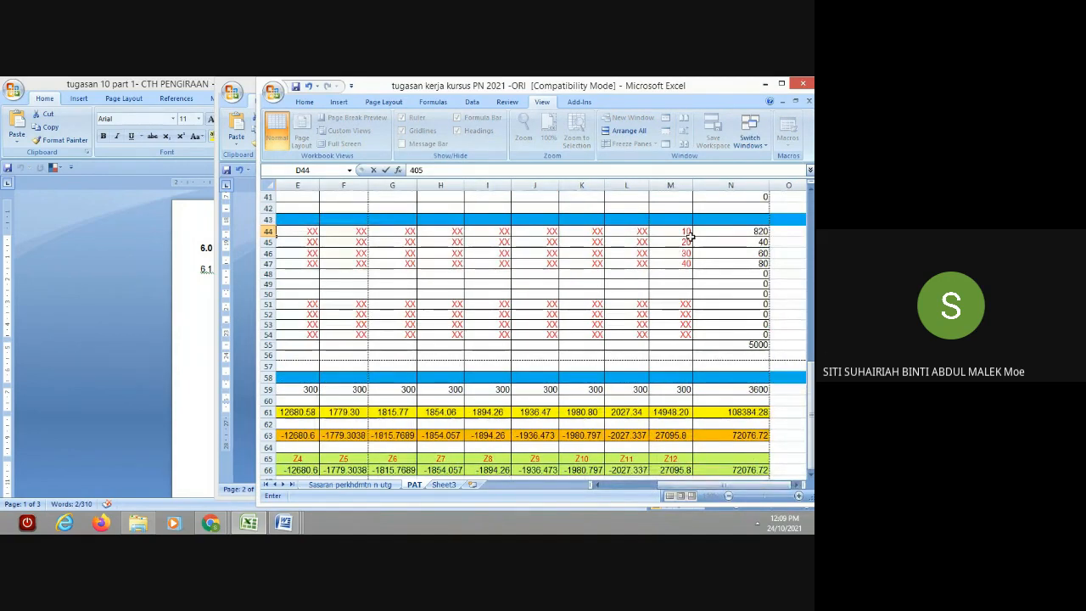
click(689, 234)
text(405)
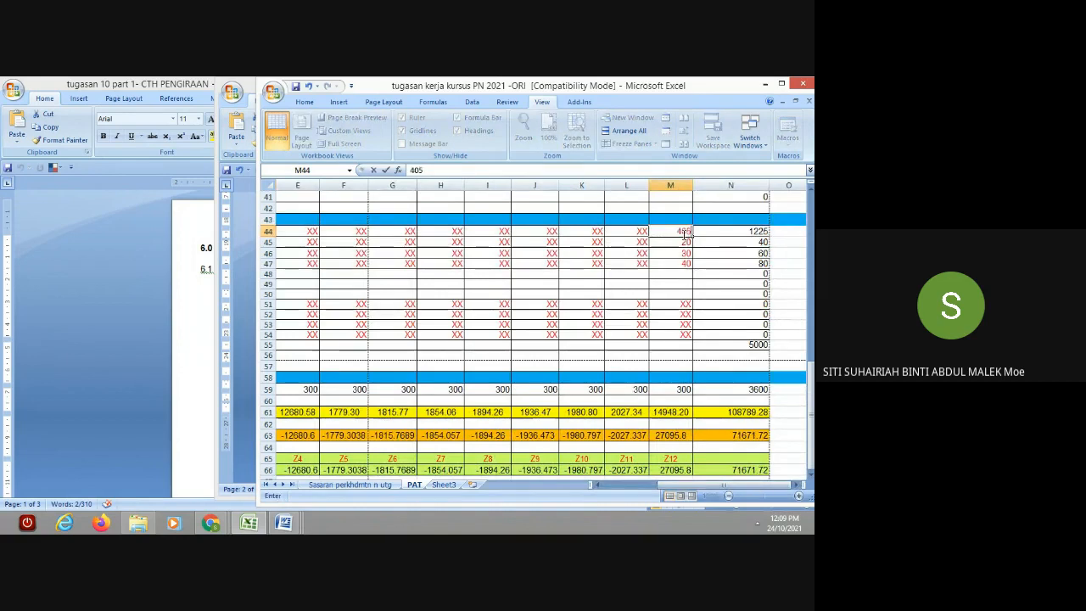
drag(736, 490, 702, 490)
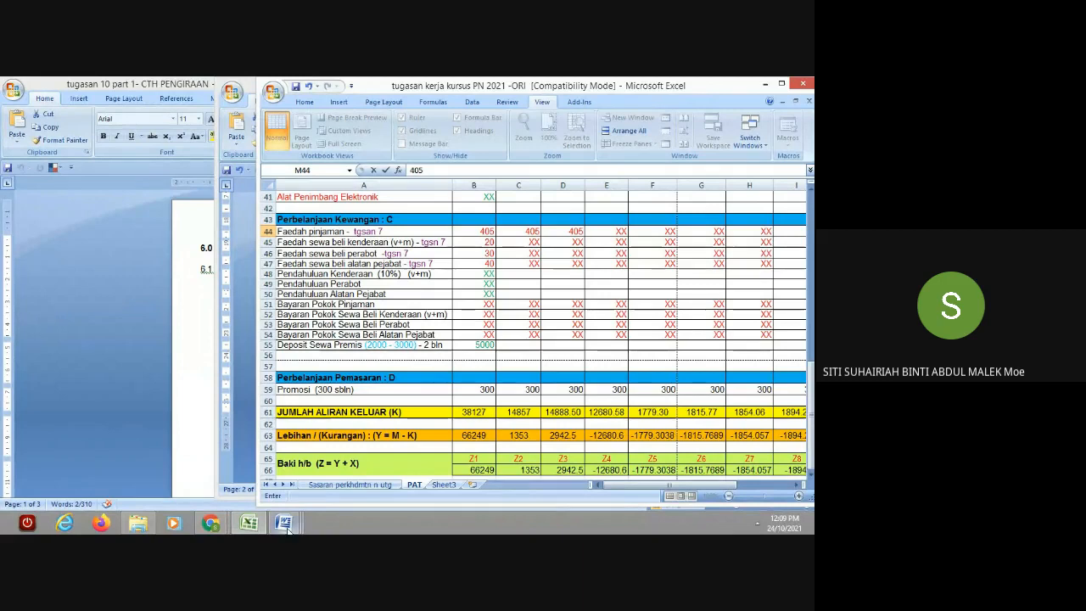
click(327, 230)
Step: Look up the monthly Faedah Sewa Beli Kenderaan amount under Belanja Kewangan in the tugasan 7 Word document
click(341, 242)
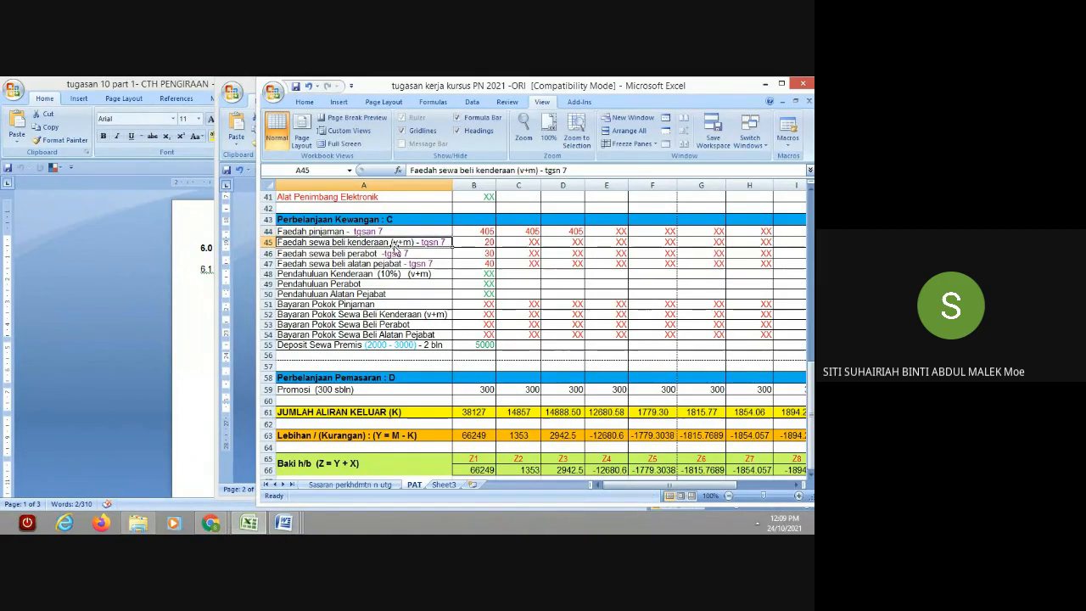
click(284, 523)
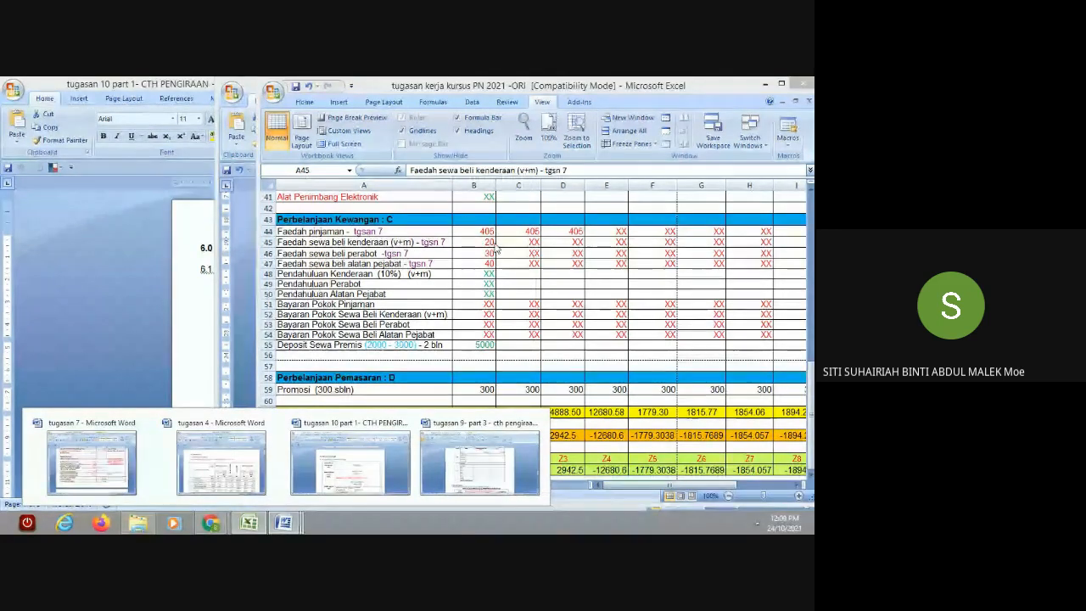
mouse_move(319, 478)
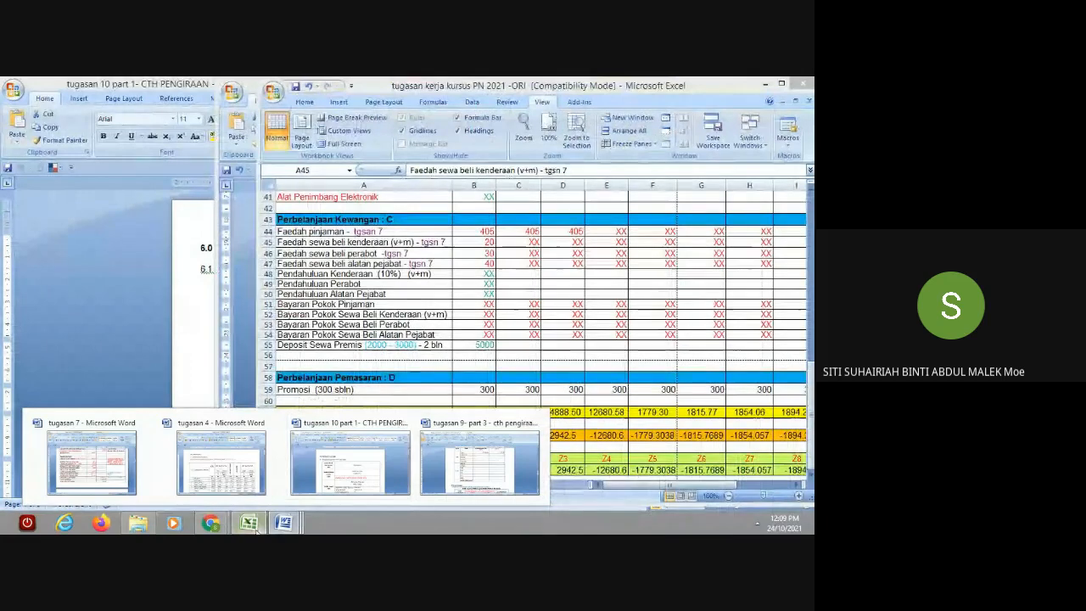
click(92, 462)
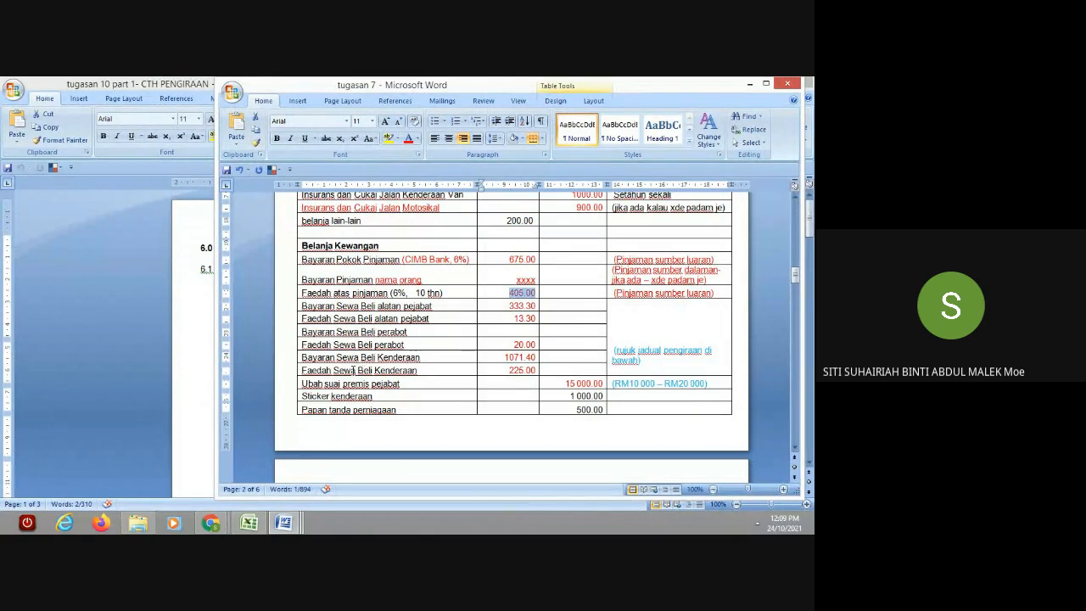
click(426, 370)
drag(426, 370, 382, 373)
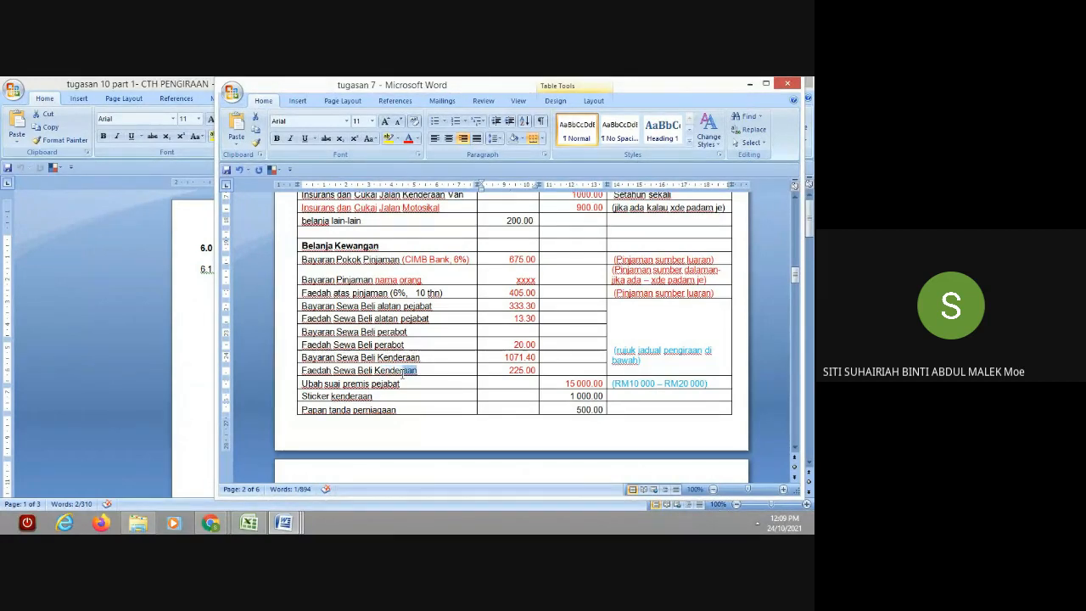
click(423, 371)
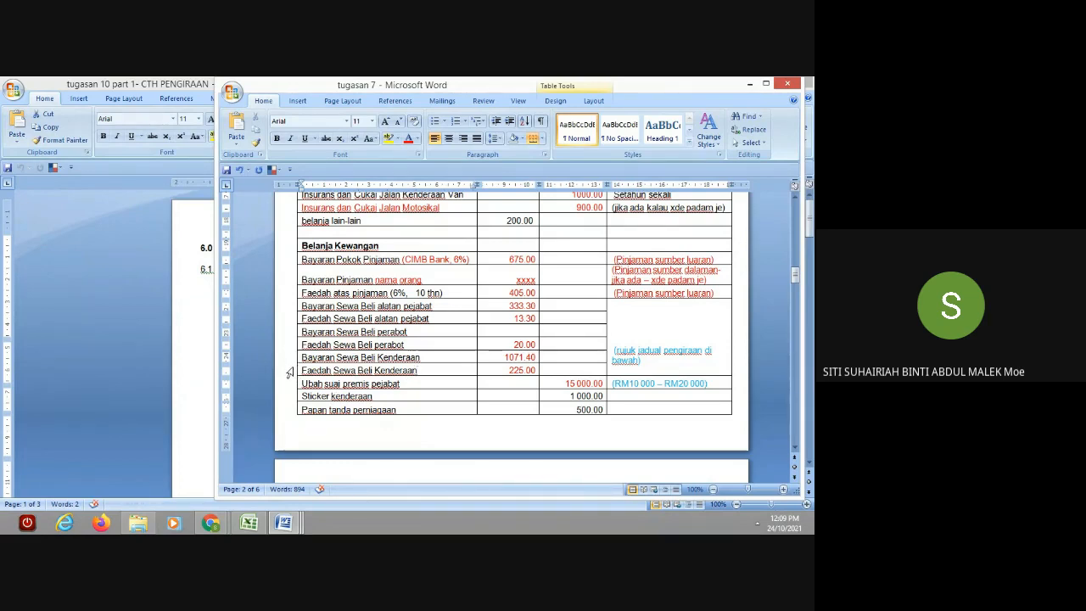
drag(361, 371, 520, 374)
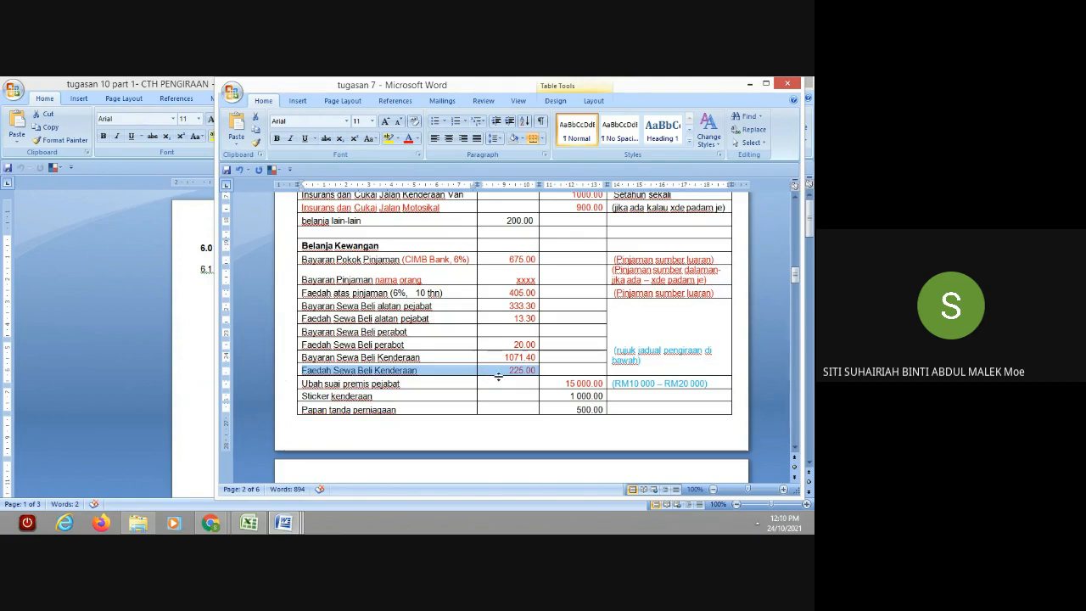
Step: Switch back to the Excel workbook and enter 225 for Faedah sewa beli kenderaan in cells B45, C45 and D45
click(249, 523)
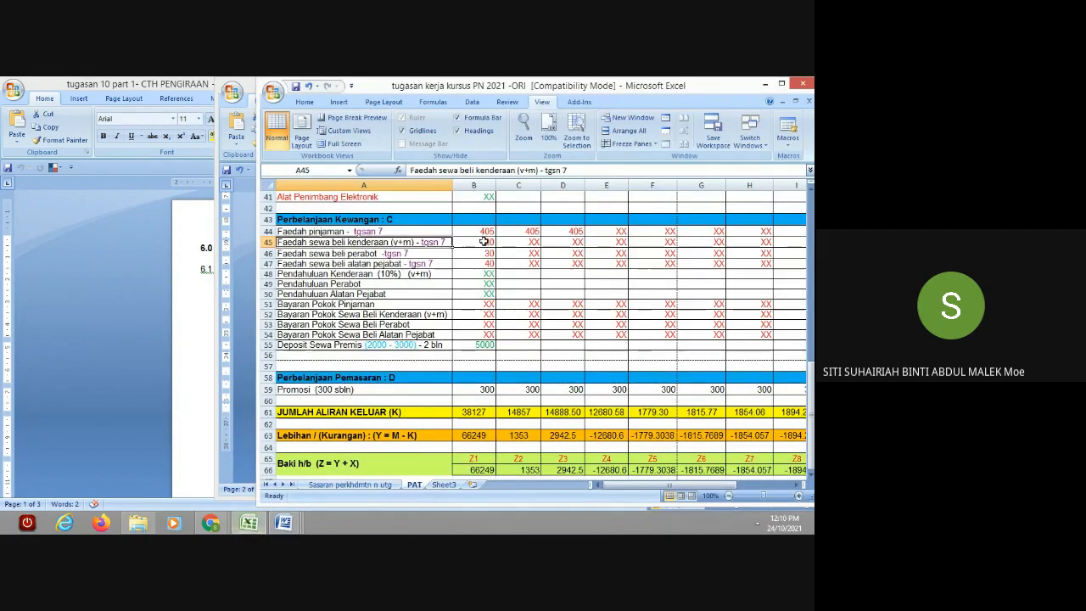
click(483, 242)
text(225)
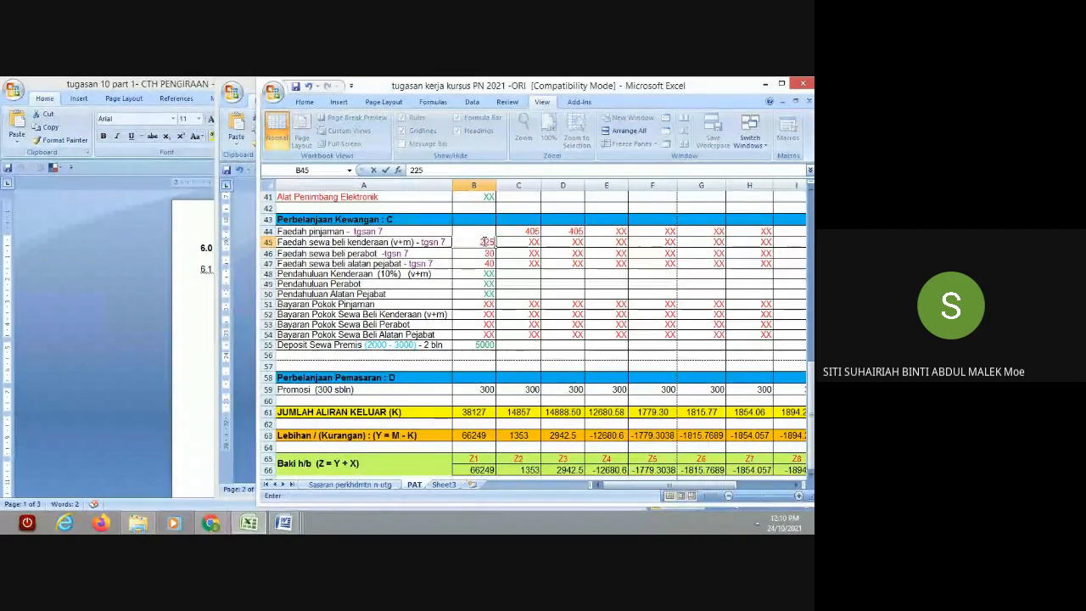
key(Tab)
text(225)
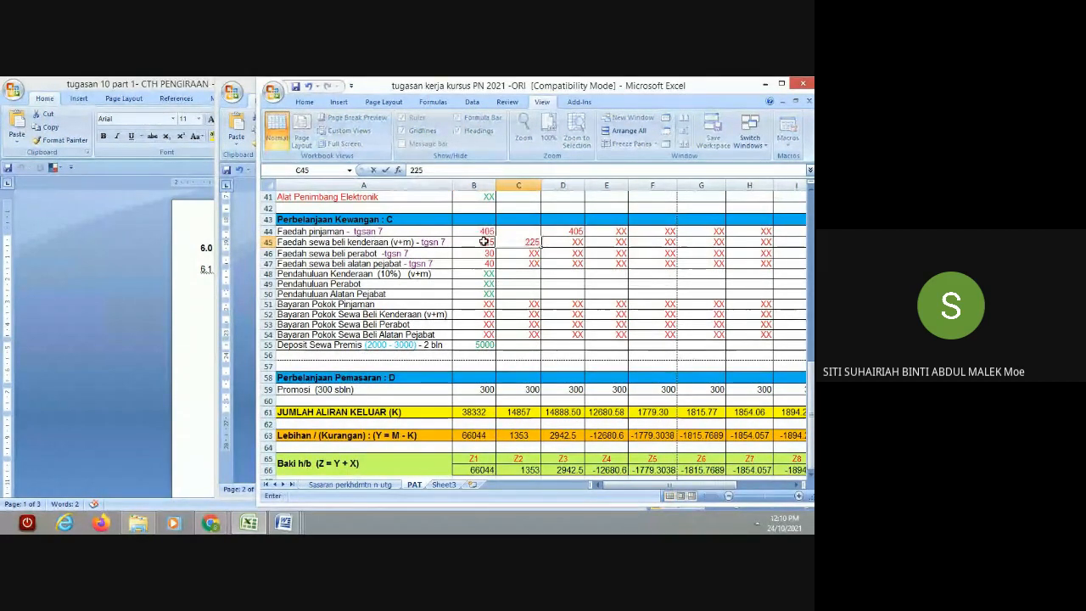
text(225)
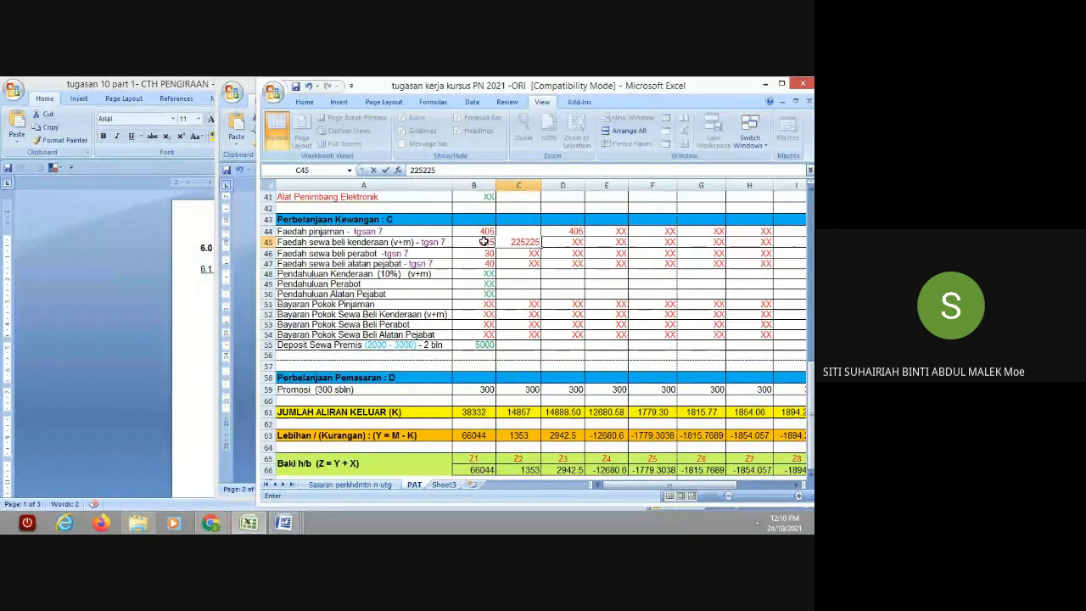
text(22)
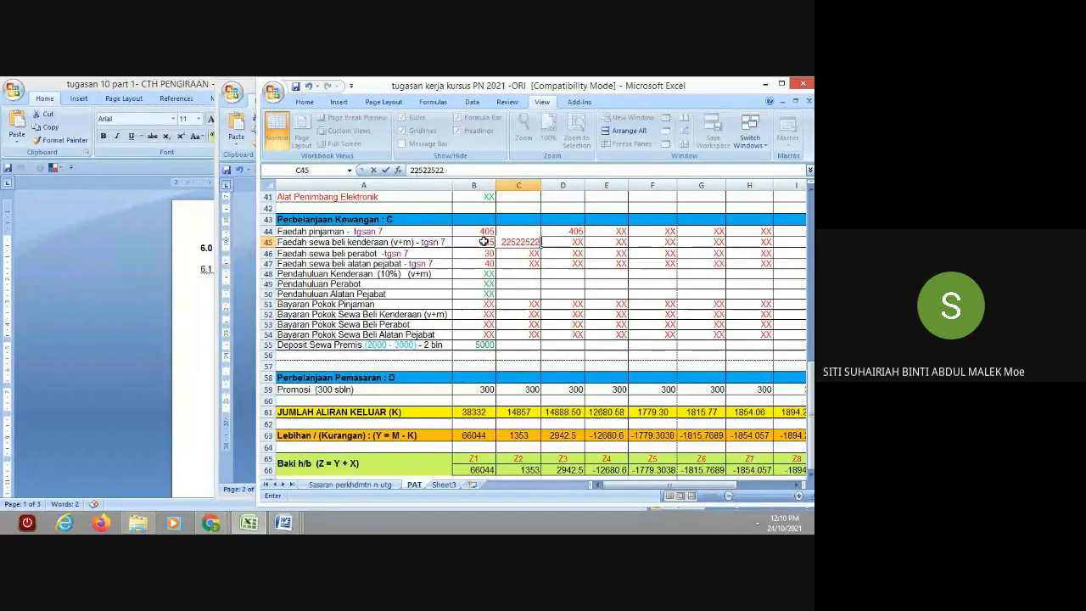
key(BackSpace)
key(BackSpace)
key(BackSpace)
key(BackSpace)
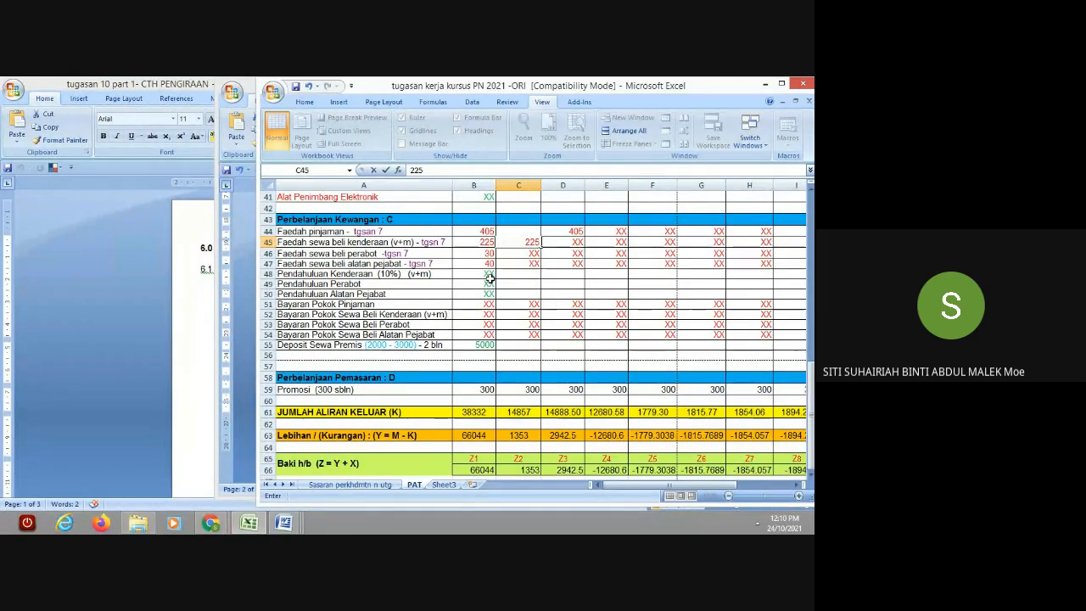
key(Tab)
text(2)
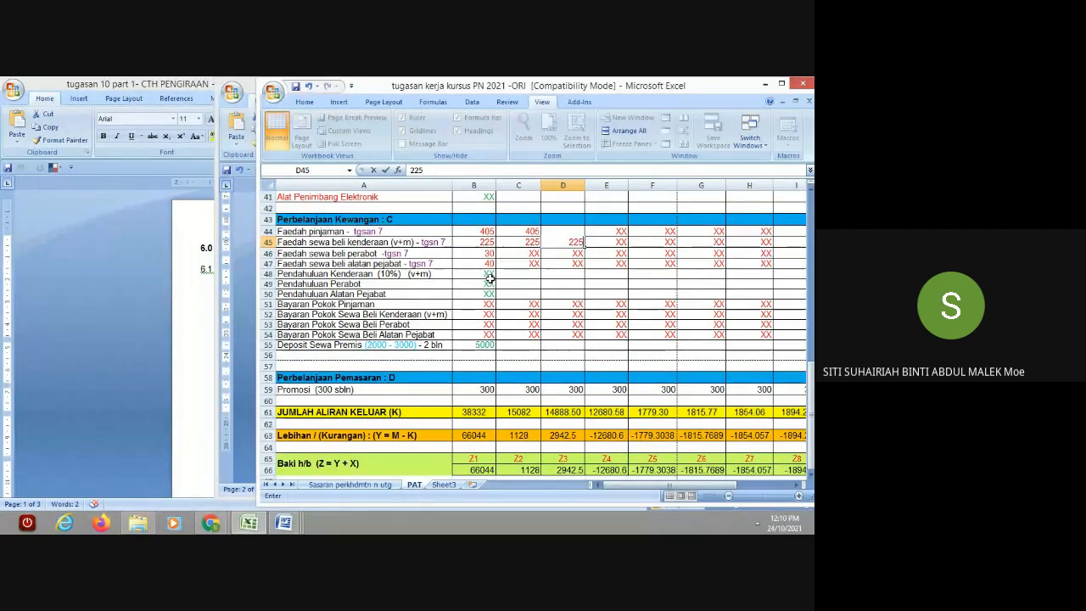
Step: Enter 225 for Faedah sewa beli kenderaan in the last month's cell, M45
drag(615, 486, 695, 486)
click(678, 244)
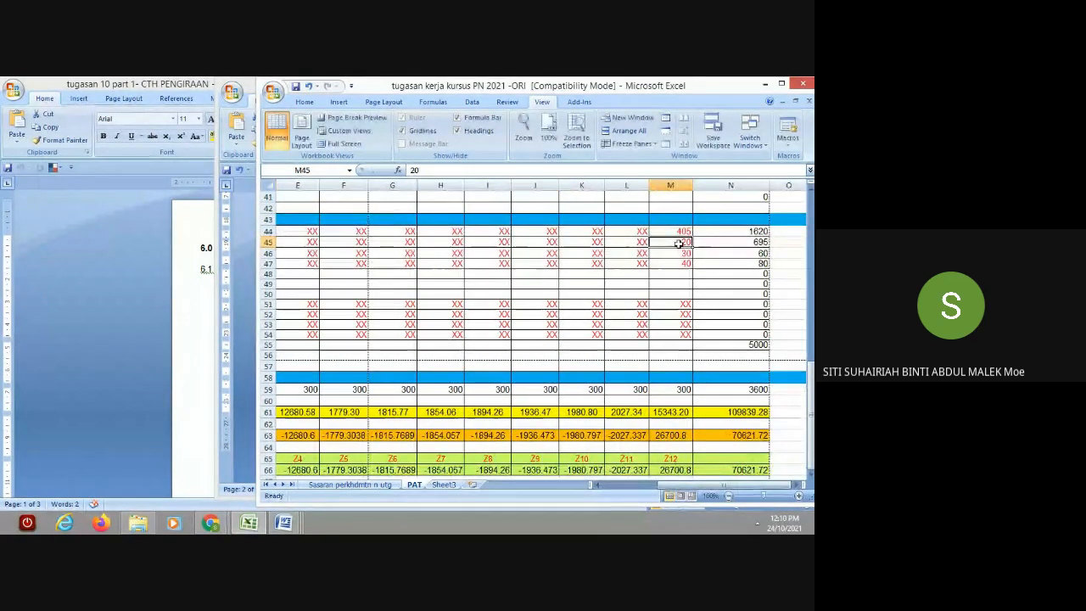
text(225)
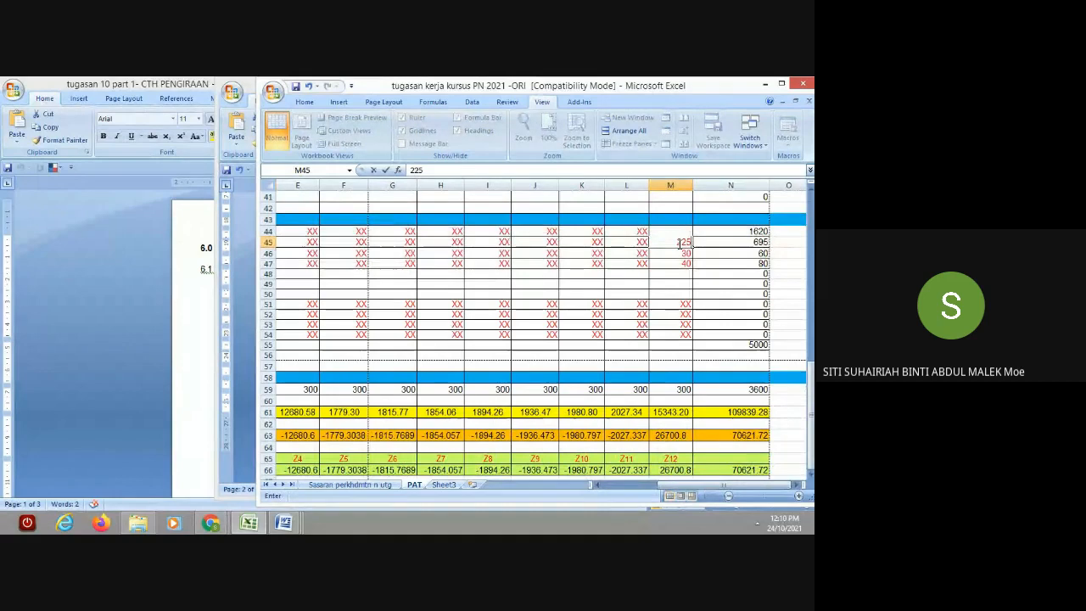
click(628, 343)
drag(697, 489, 594, 486)
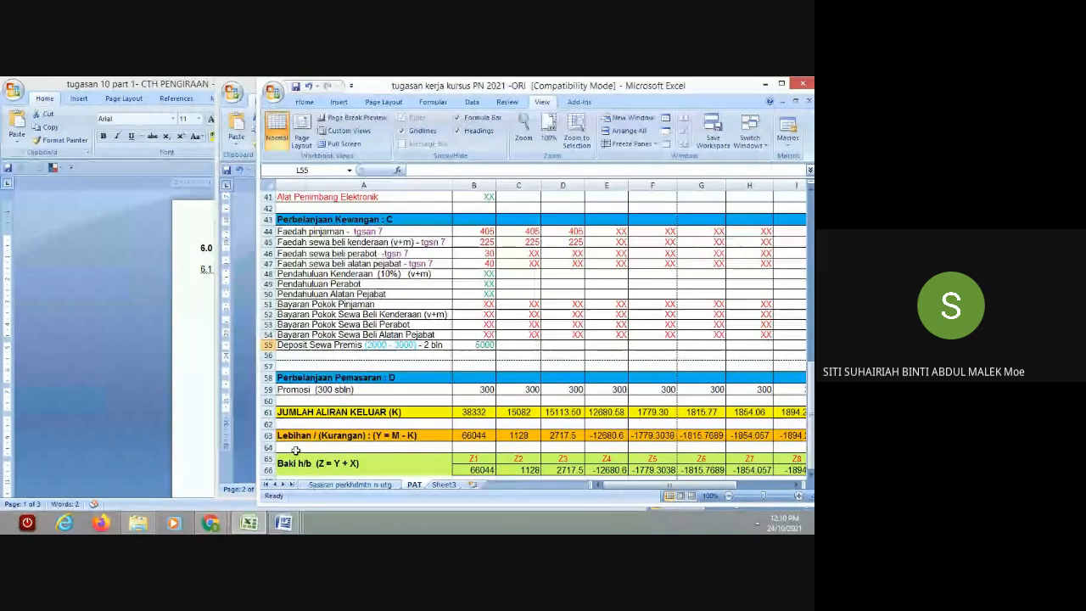
Step: Look up the monthly Faedah Sewa Beli perabot amount under Belanja Kewangan in the tugasan 7 Word document
click(284, 522)
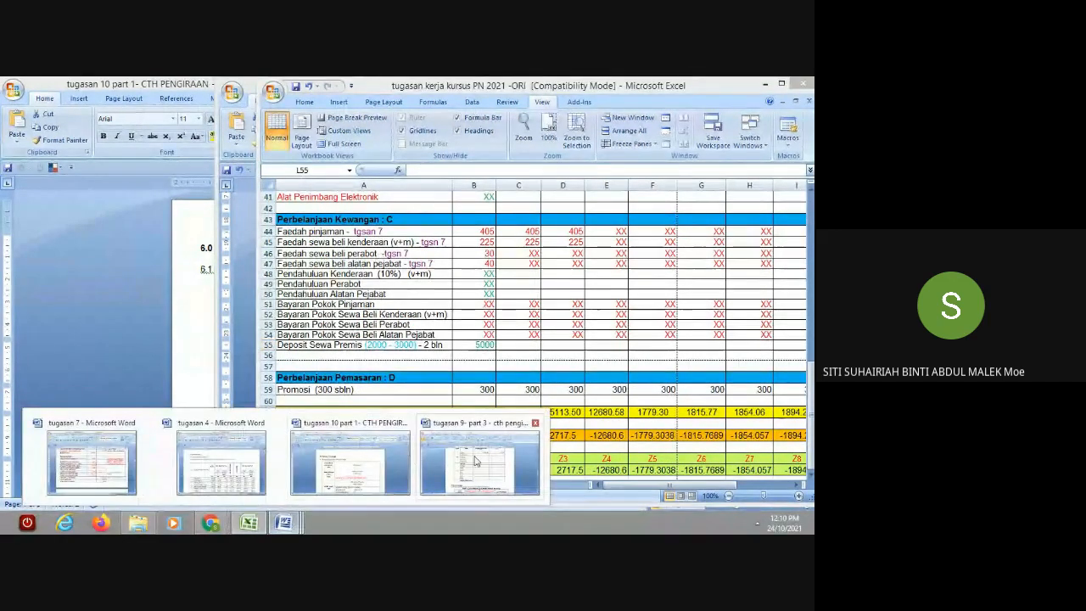
click(91, 462)
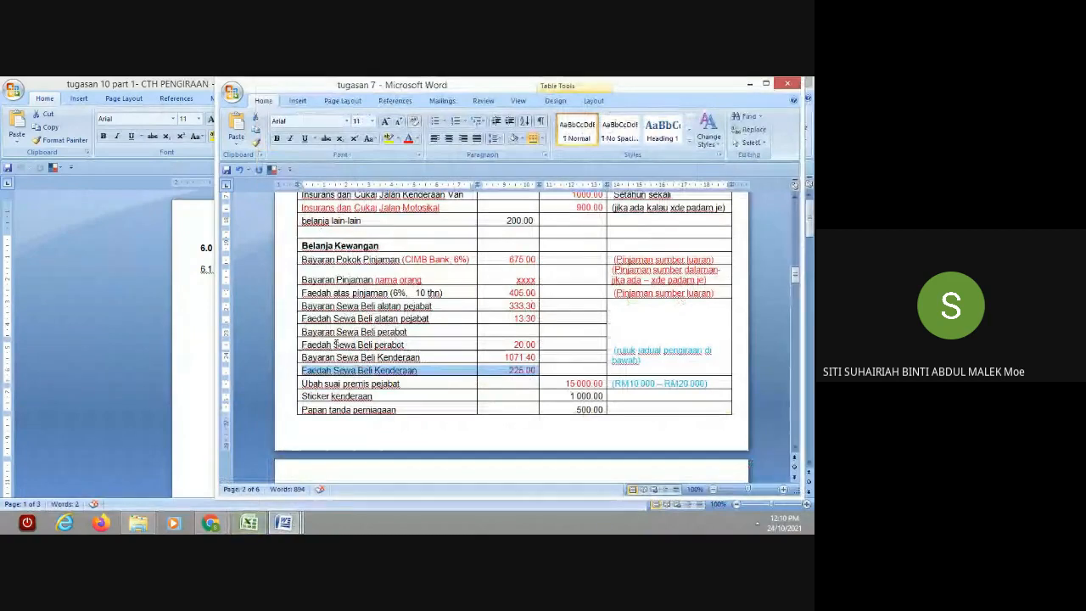
drag(335, 344, 517, 354)
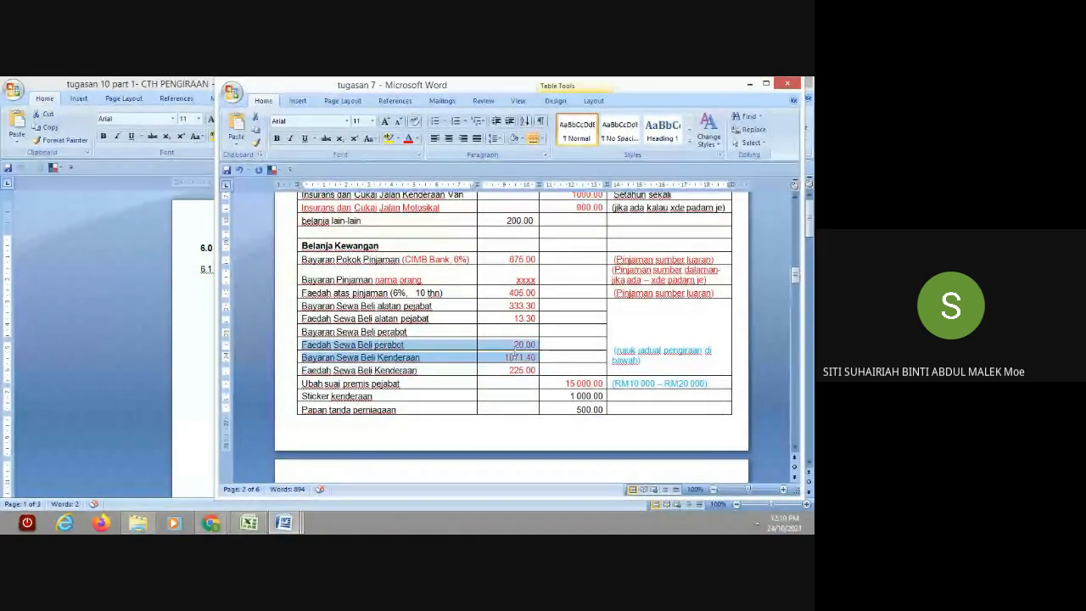
Step: Switch back to the Excel workbook and enter 20 for Faedah sewa beli perabot in cells B46 through E46
mouse_move(265, 528)
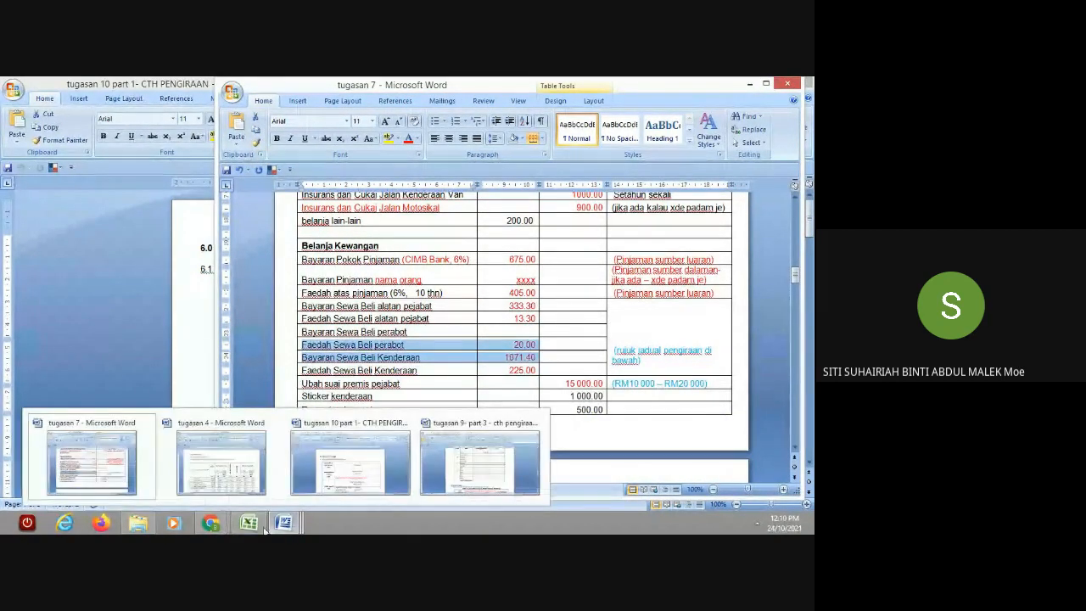
click(254, 467)
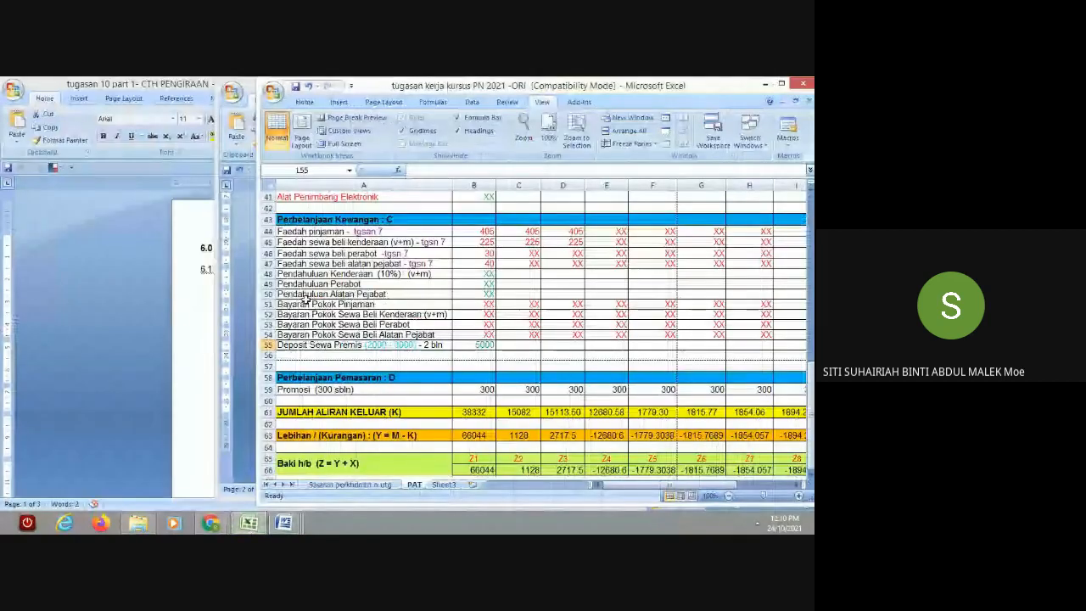
click(485, 253)
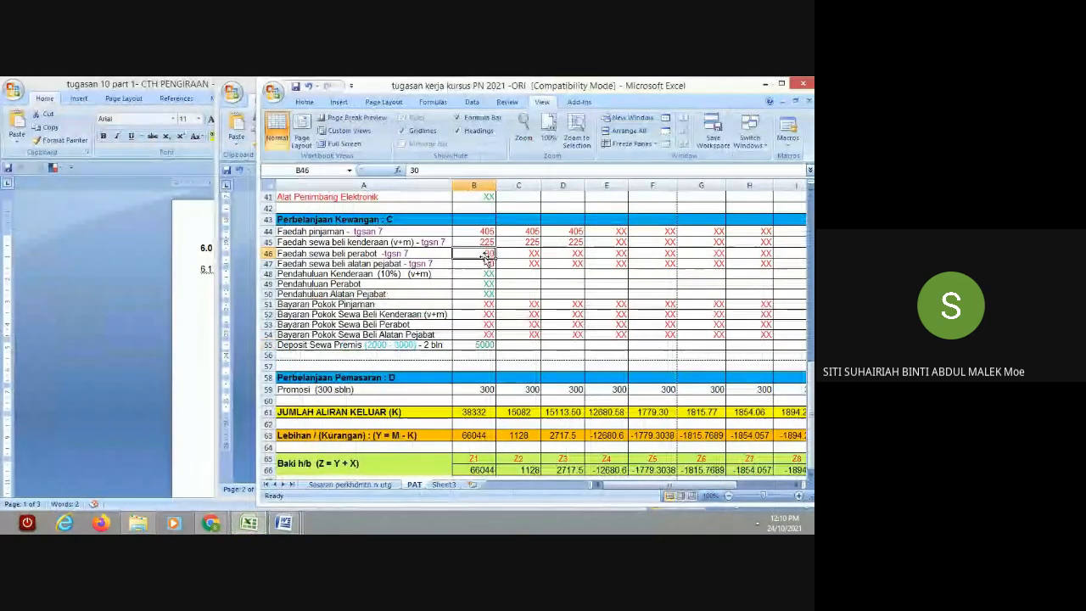
text(20)
key(Tab)
text(29)
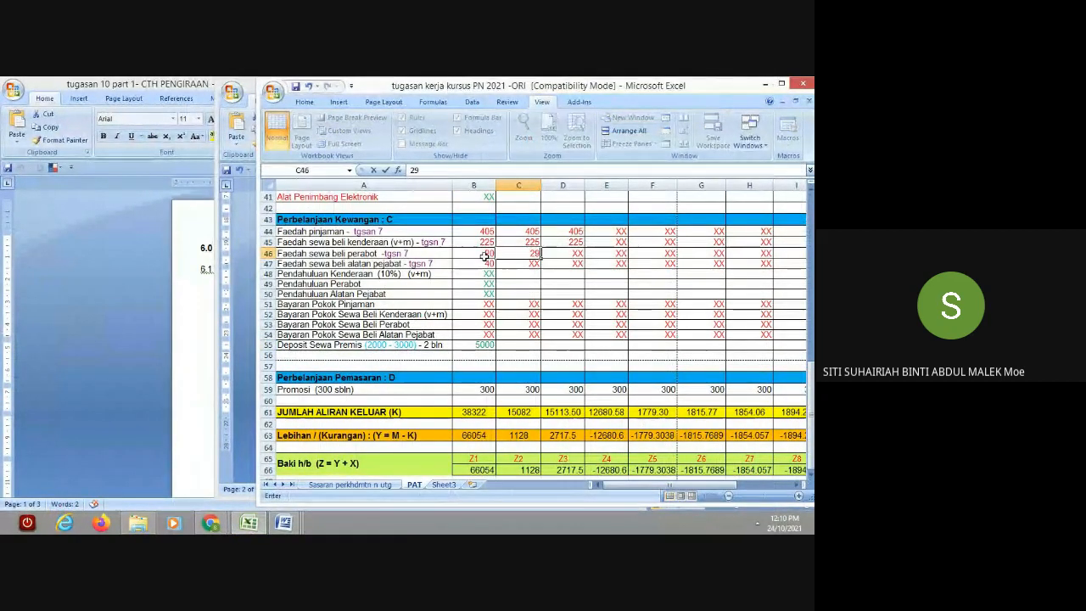
key(BackSpace)
text(0)
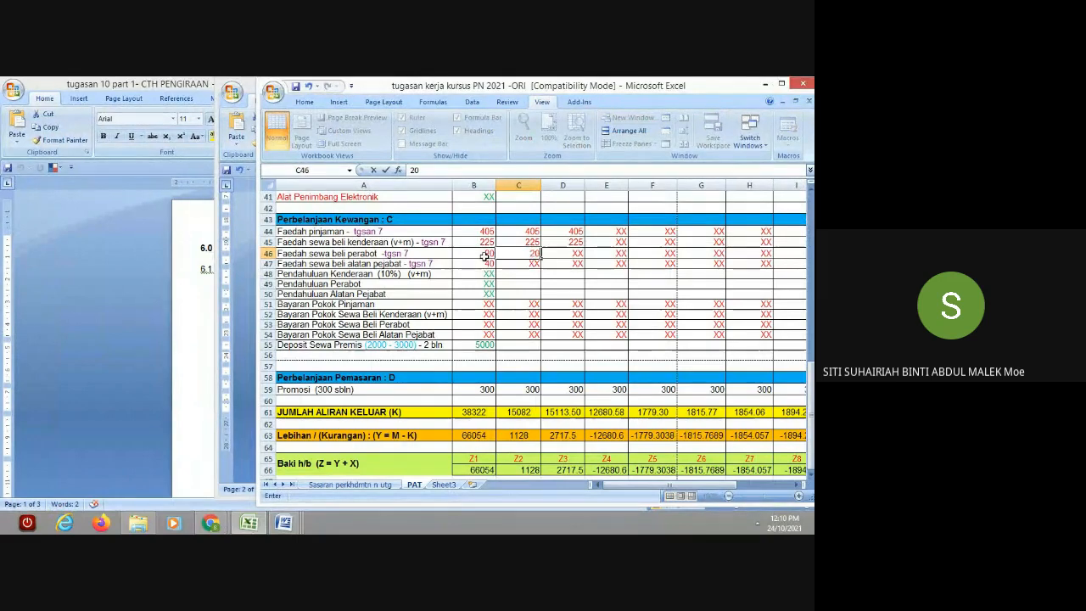
key(ctrl+Return)
key(Tab)
text(20)
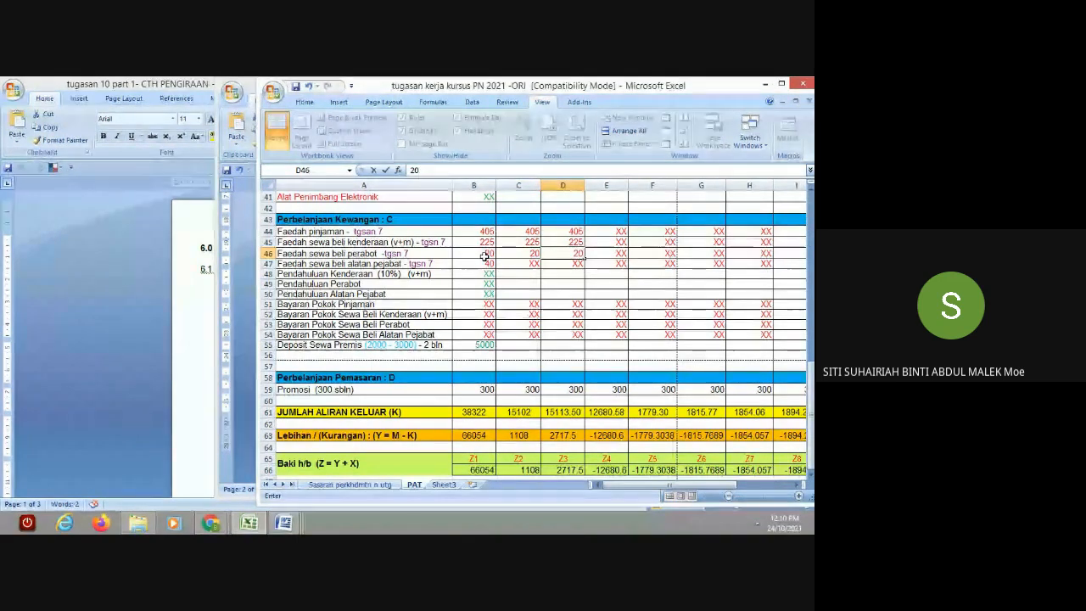
key(Tab)
text(20)
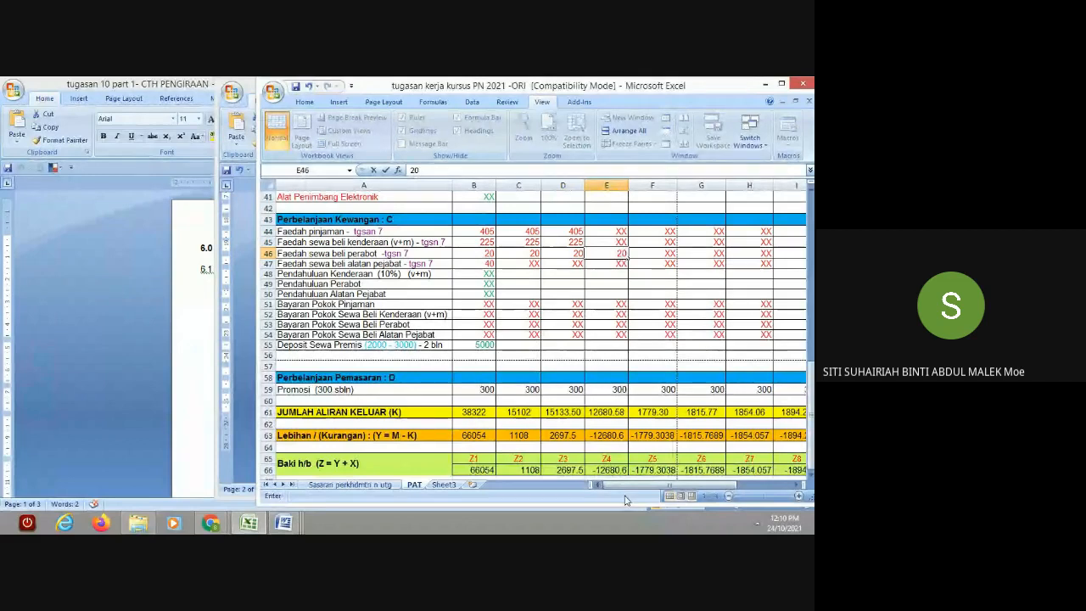
Step: Enter 20 for Faedah sewa beli perabot in the last month's cell, M46
drag(614, 488, 734, 484)
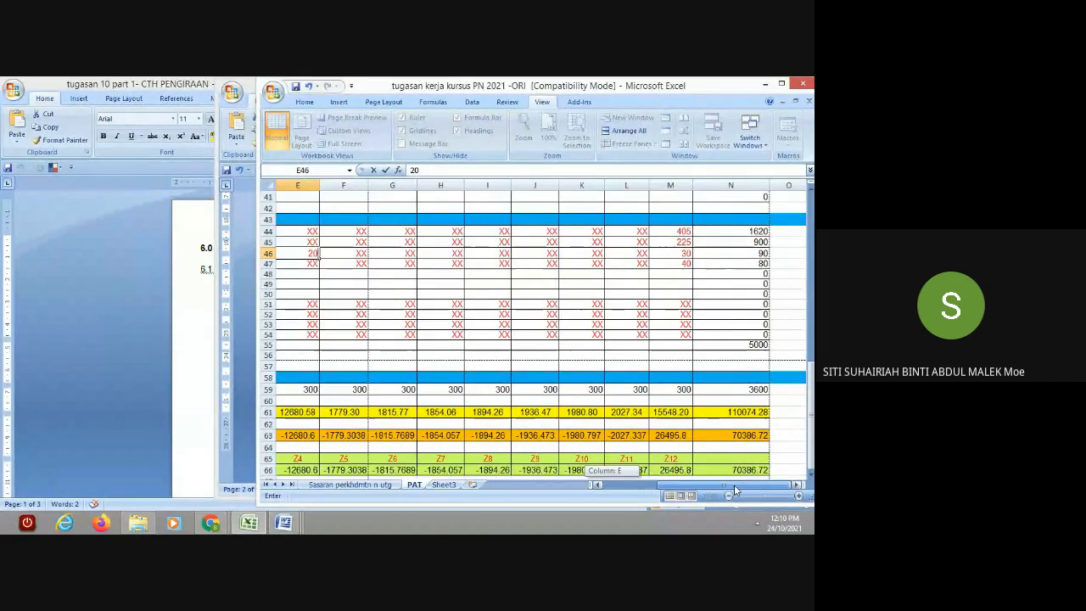
click(674, 255)
text(20)
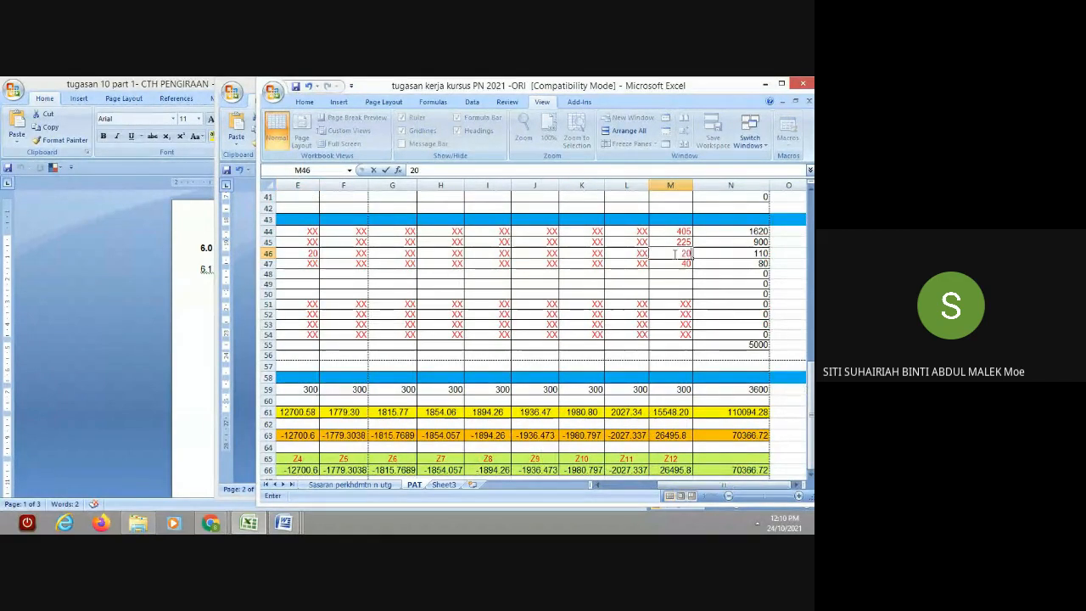
drag(750, 486, 623, 485)
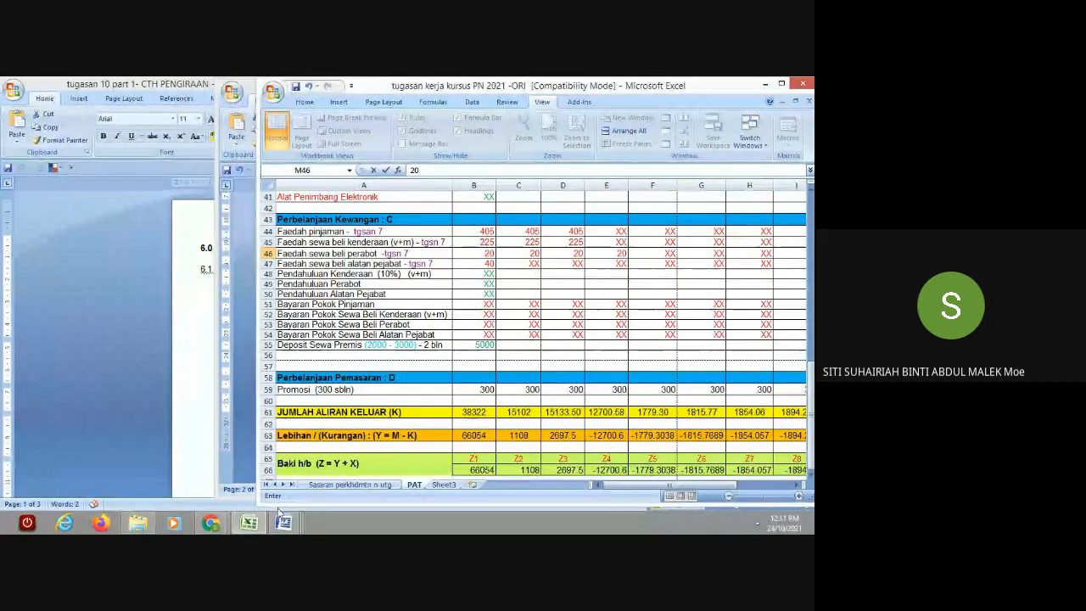
Step: Look up the monthly Faedah Sewa Beli alatan pejabat amount under Belanja Kewangan in the tugasan 7 Word document
mouse_move(283, 523)
click(102, 458)
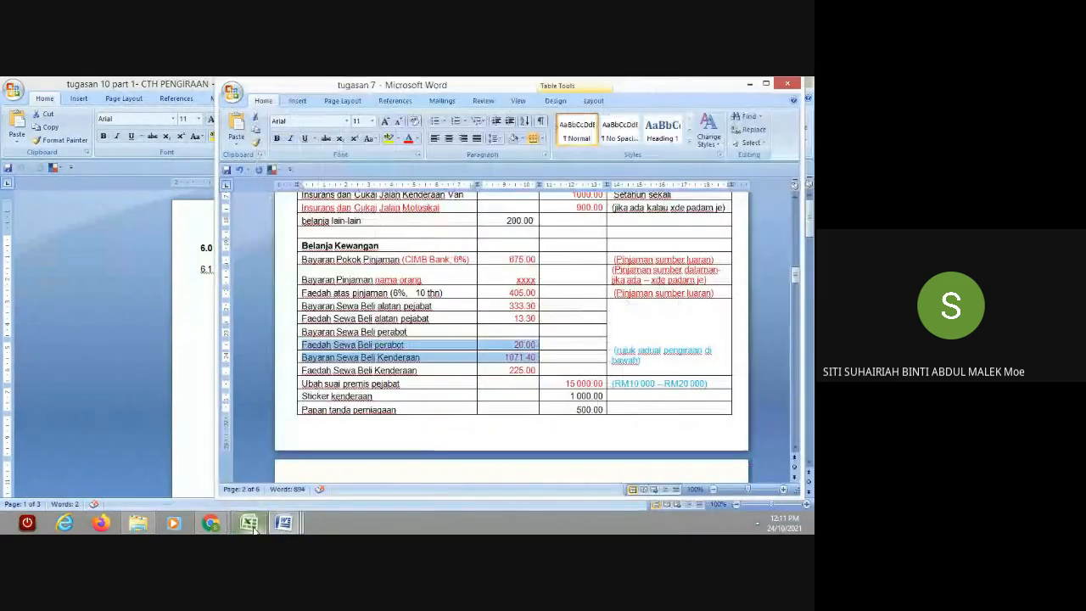
drag(303, 318, 487, 320)
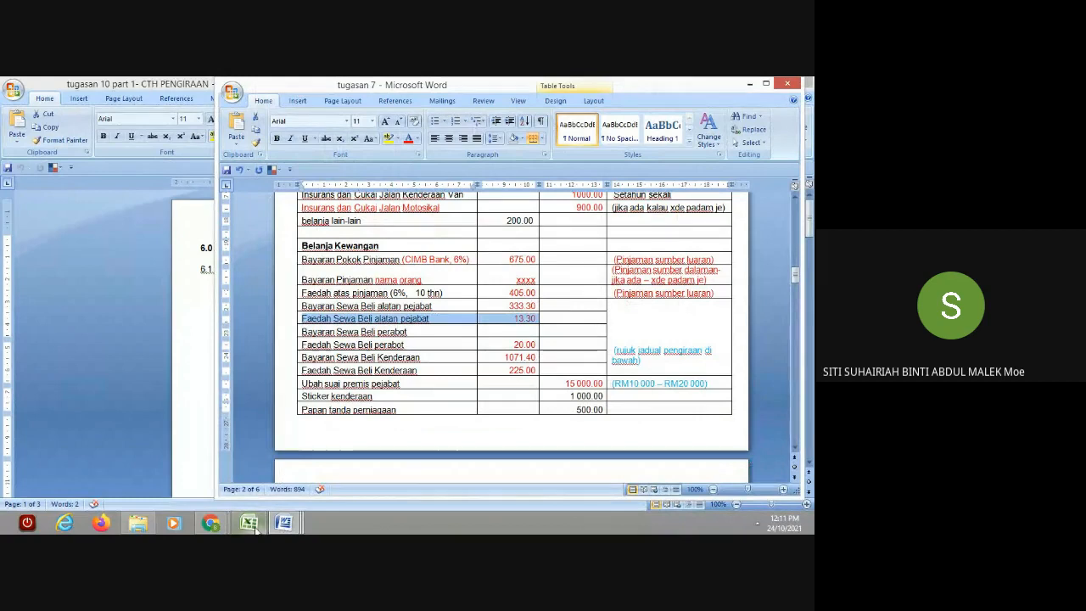
Step: Switch back to the Excel workbook and enter 13.30 for Faedah sewa beli alatan pejabat in cells B47, C47 and D47
mouse_move(251, 525)
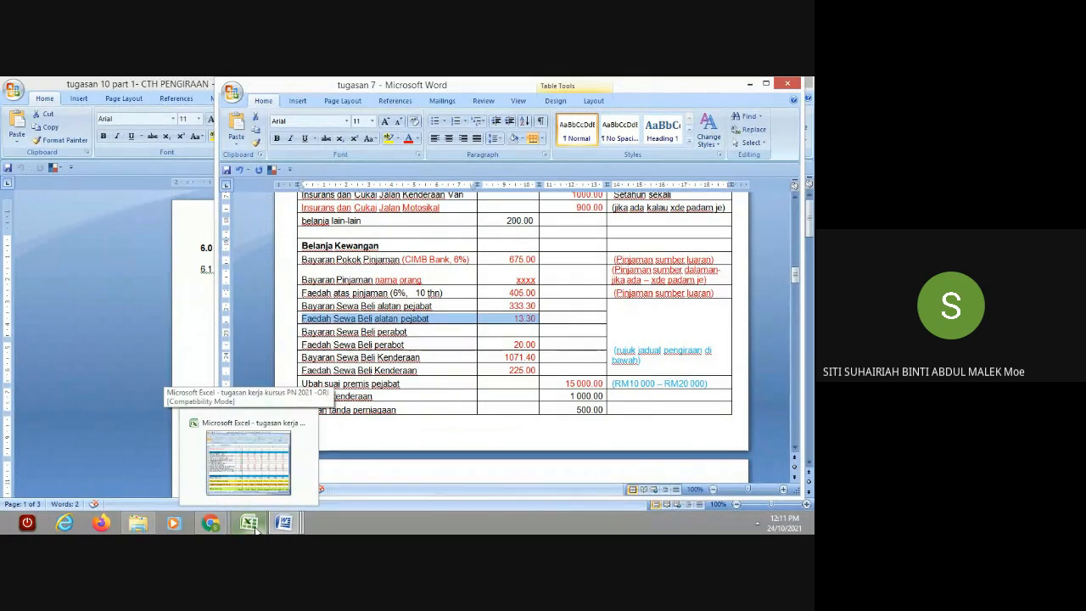
click(255, 526)
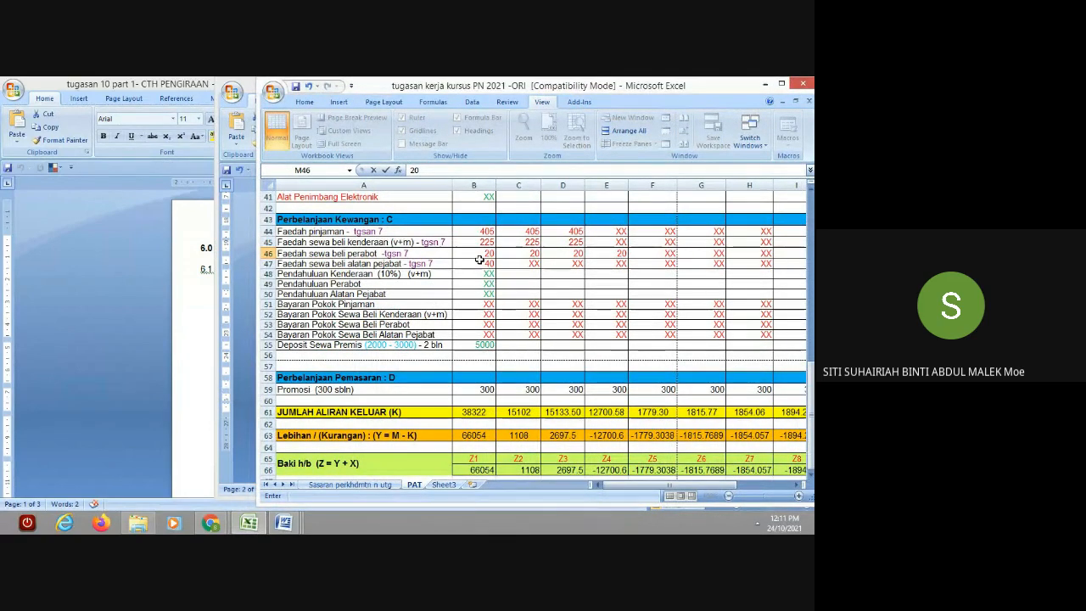
click(487, 263)
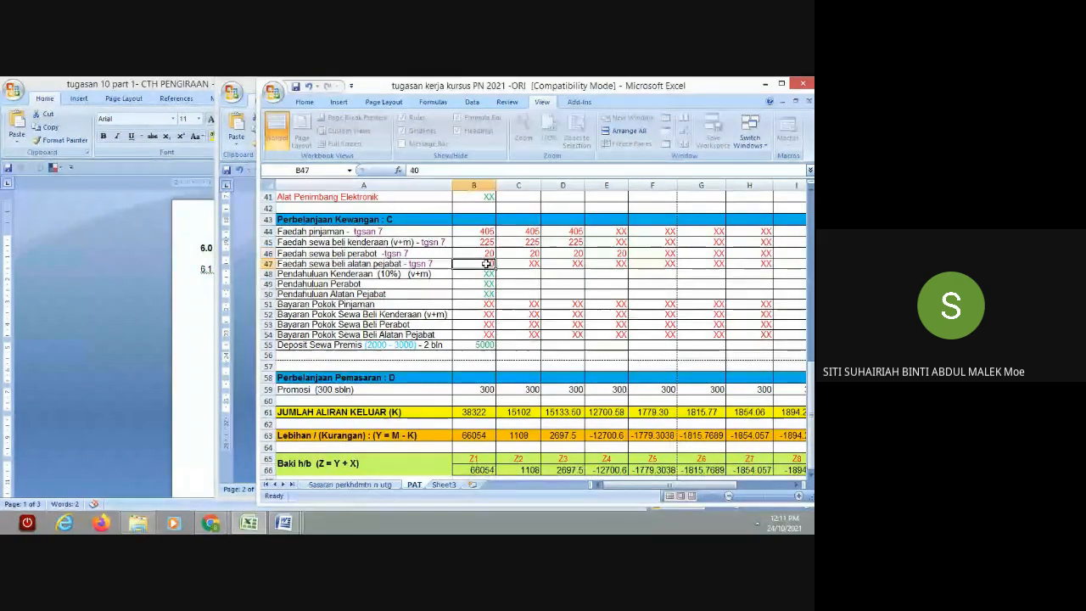
text(13.30)
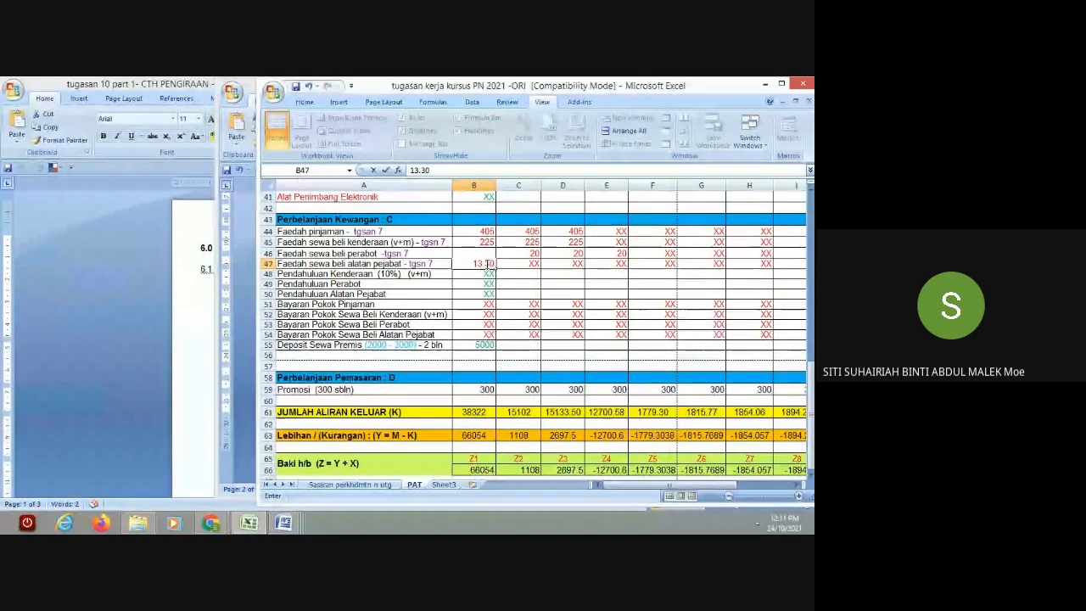
key(Tab)
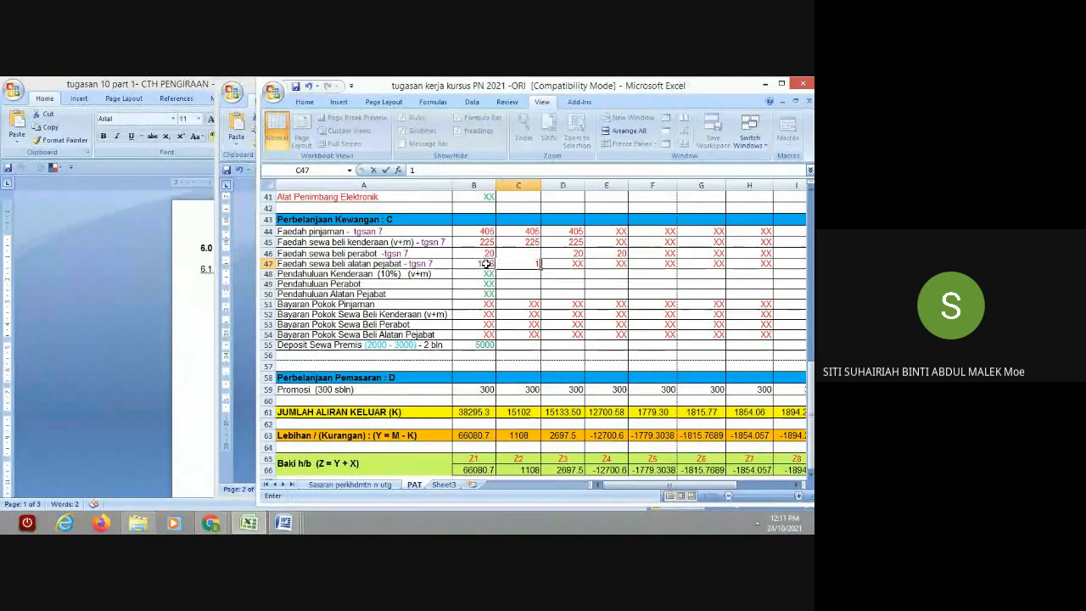
text(13.30)
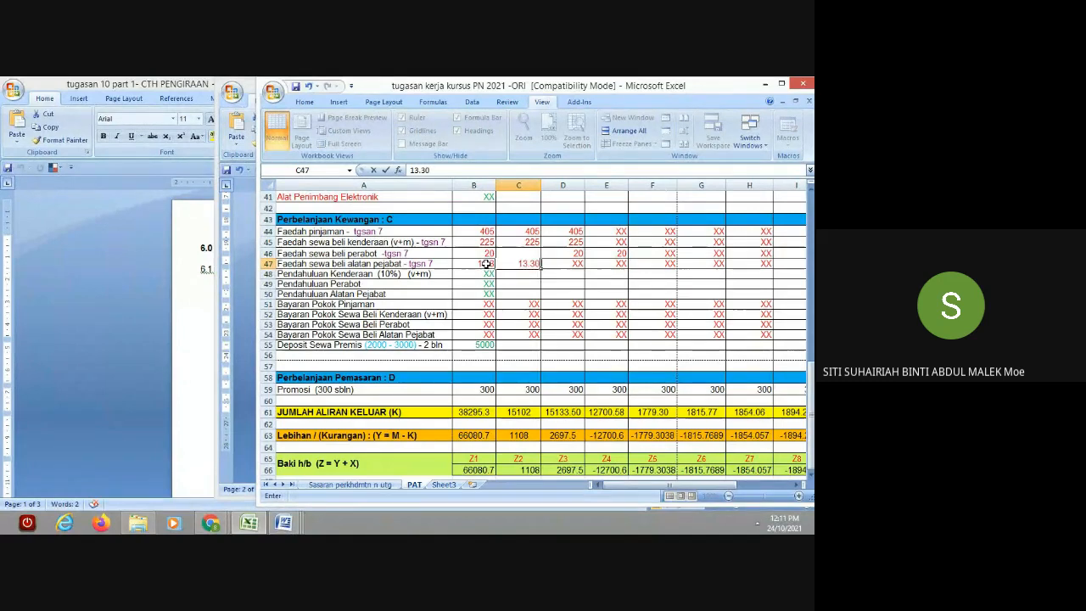
key(Tab)
text(13)
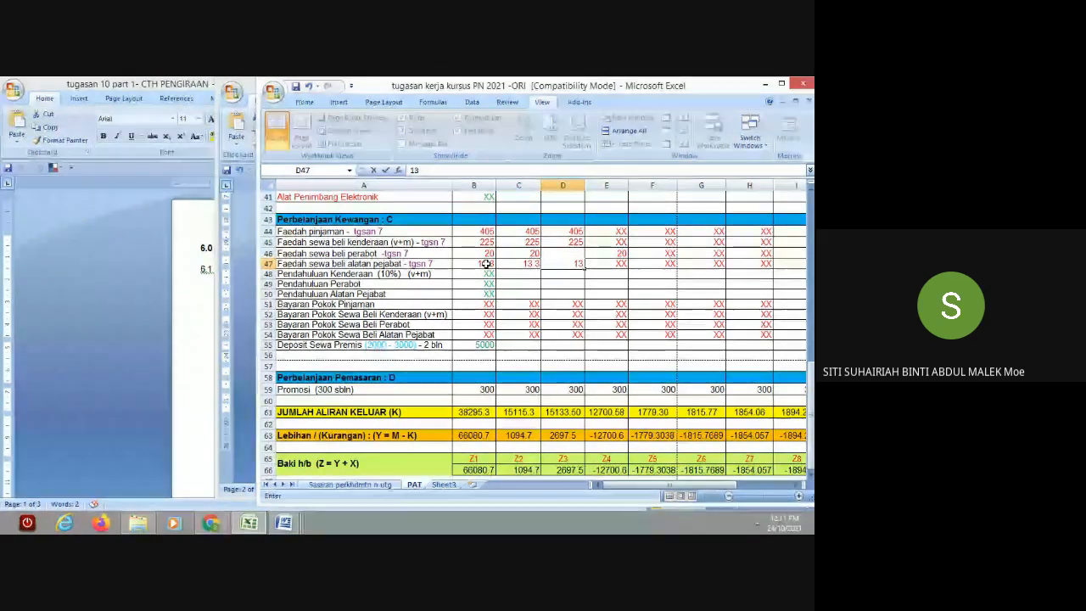
text(.30)
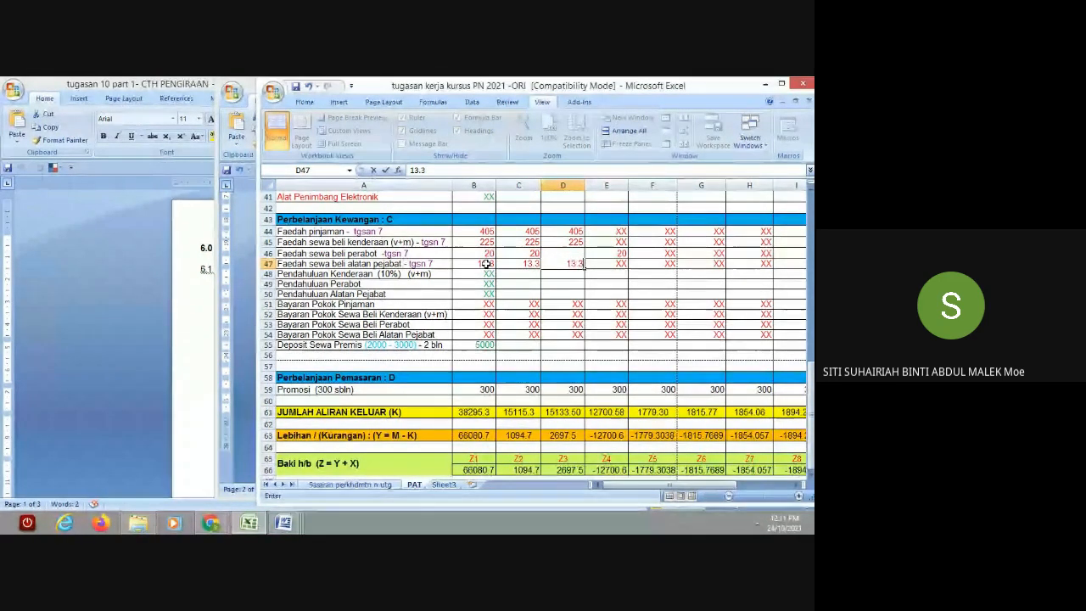
click(614, 288)
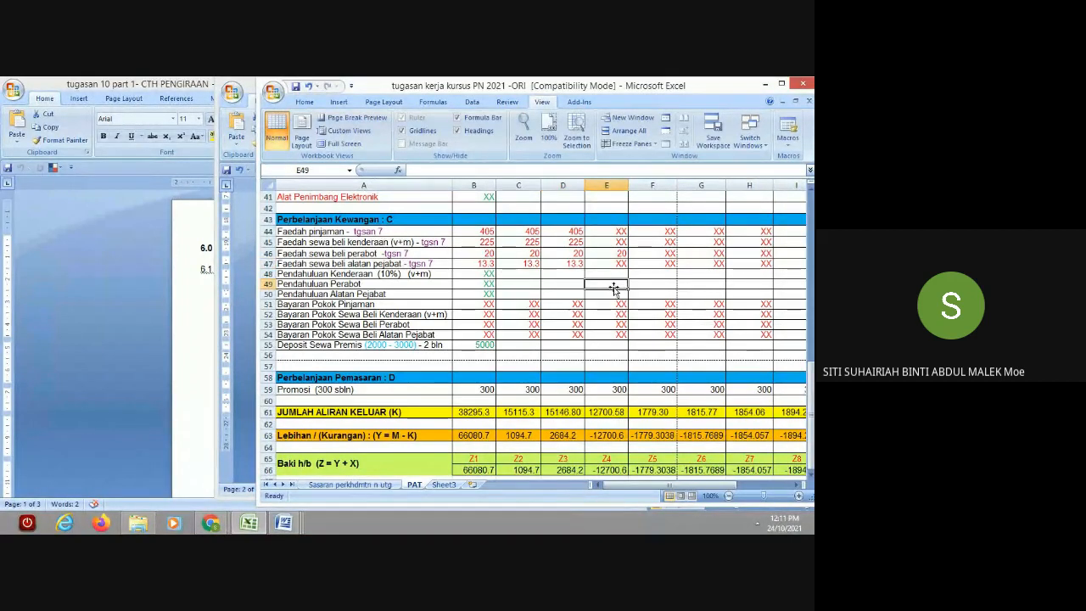
click(486, 264)
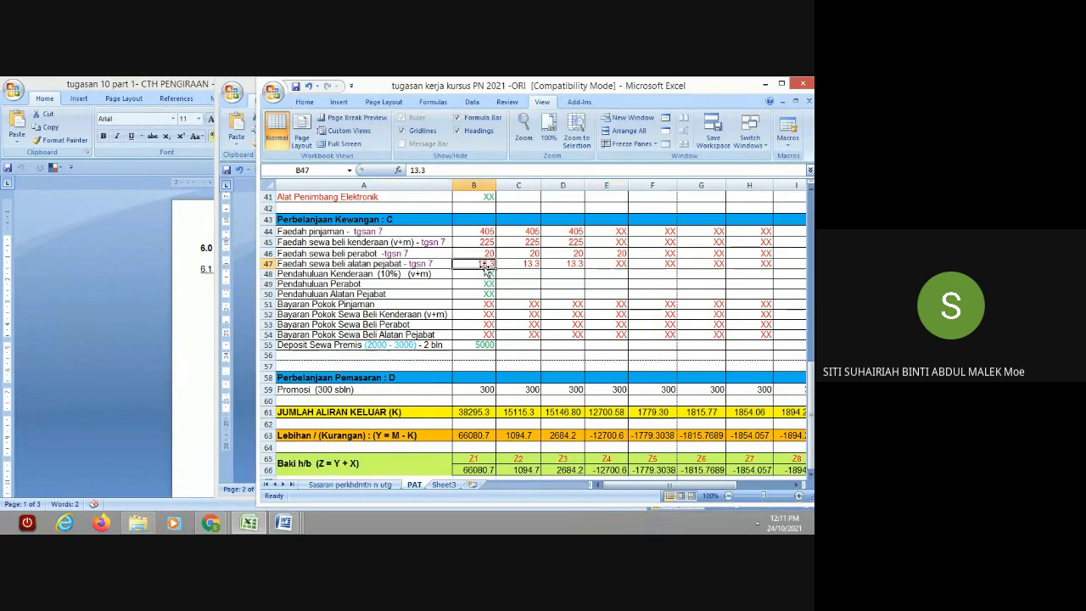
Step: Enter 13.30 for Faedah sewa beli alatan pejabat in the last month's cell, M47
click(531, 263)
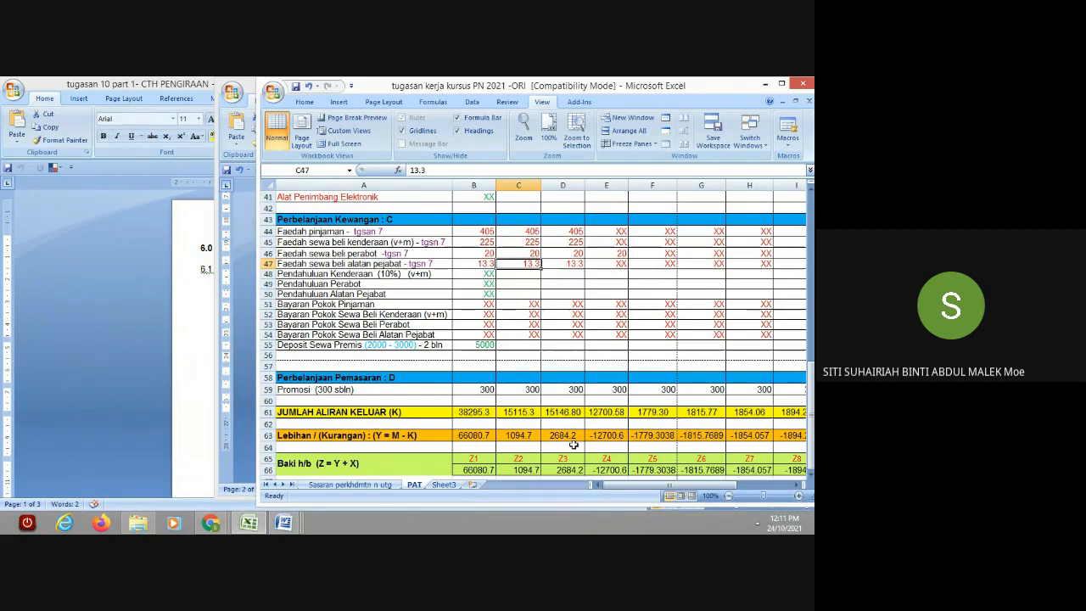
drag(611, 487, 653, 487)
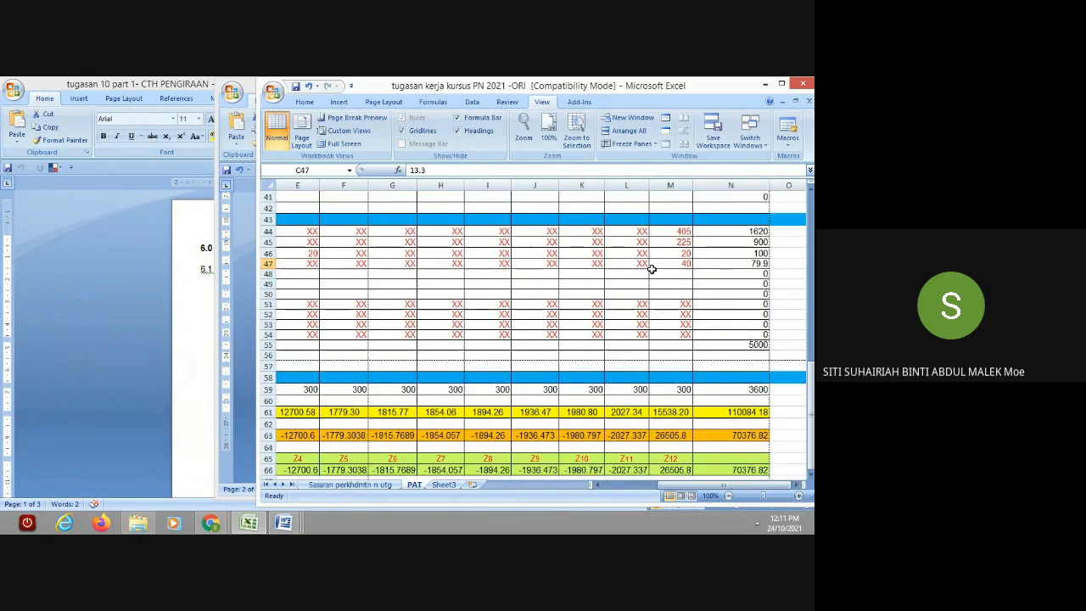
click(677, 265)
text(13)
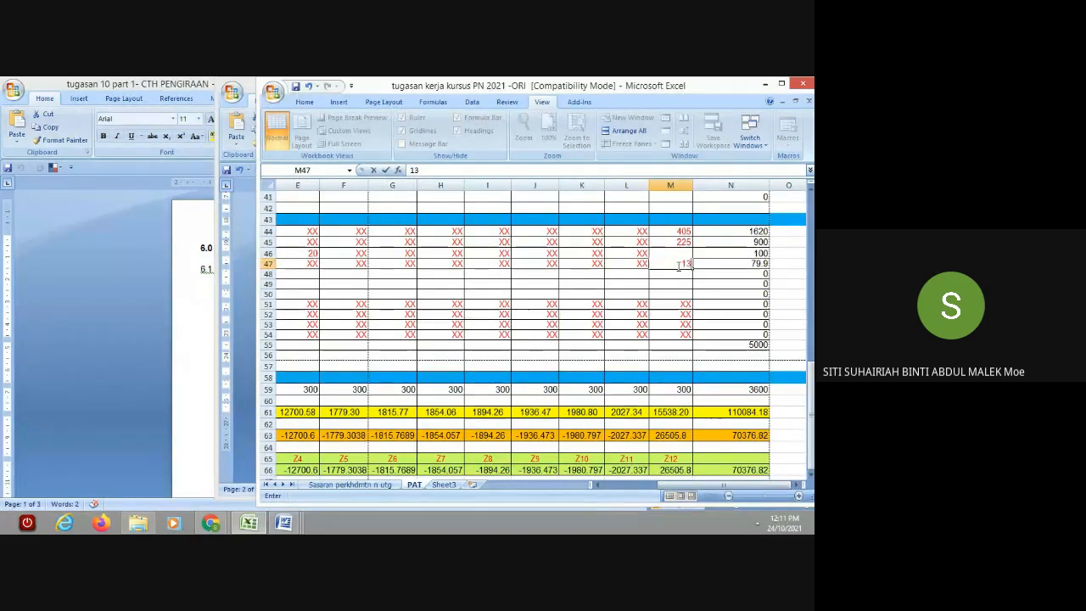
text(.30)
click(687, 291)
drag(689, 487, 638, 486)
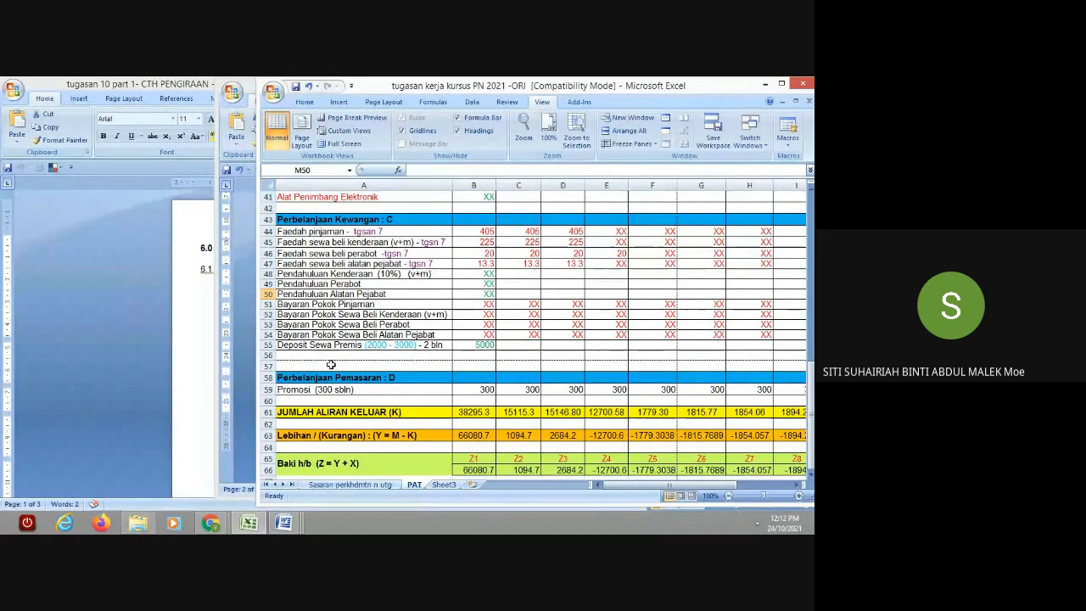
Step: Switch to the tugasan 7 Word document and replace the deposit wording under Aset with "Pendahulan" for Kenderaan and "Pendahuluan" for Motosikal
click(253, 526)
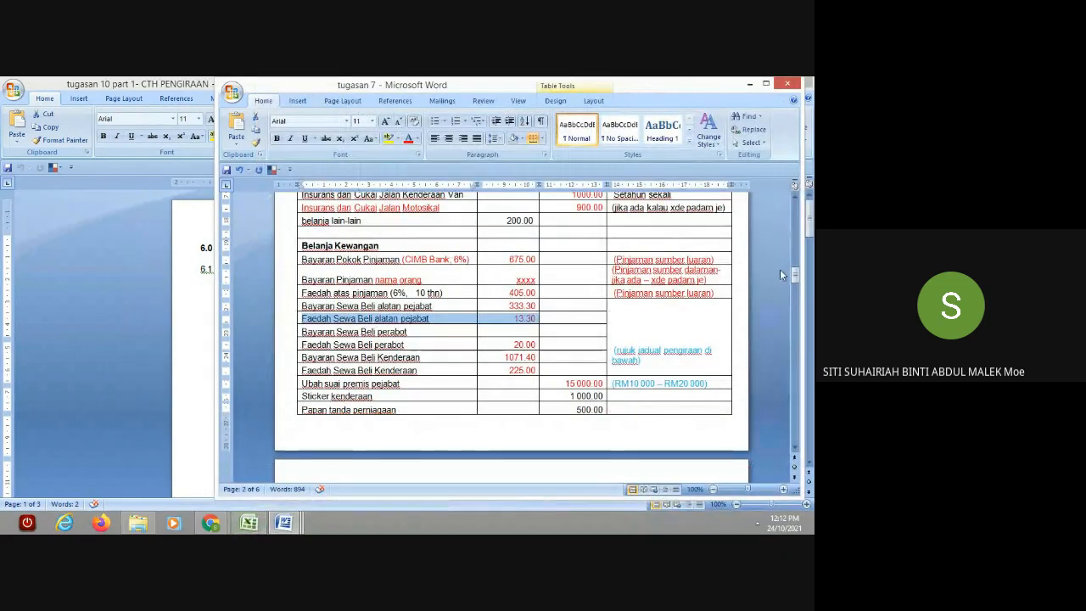
drag(795, 280, 796, 253)
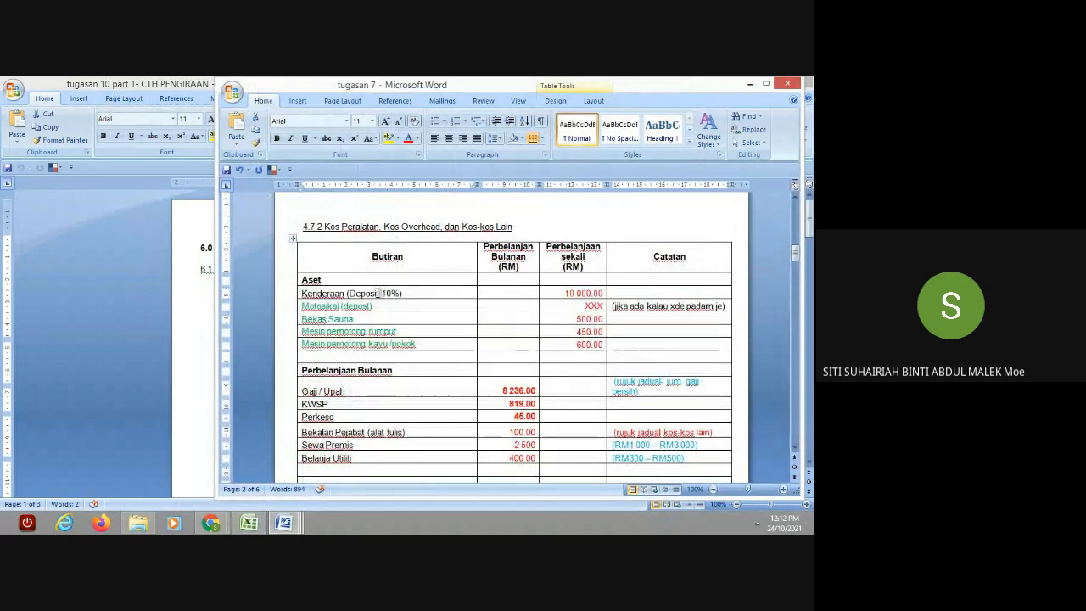
drag(356, 297, 349, 294)
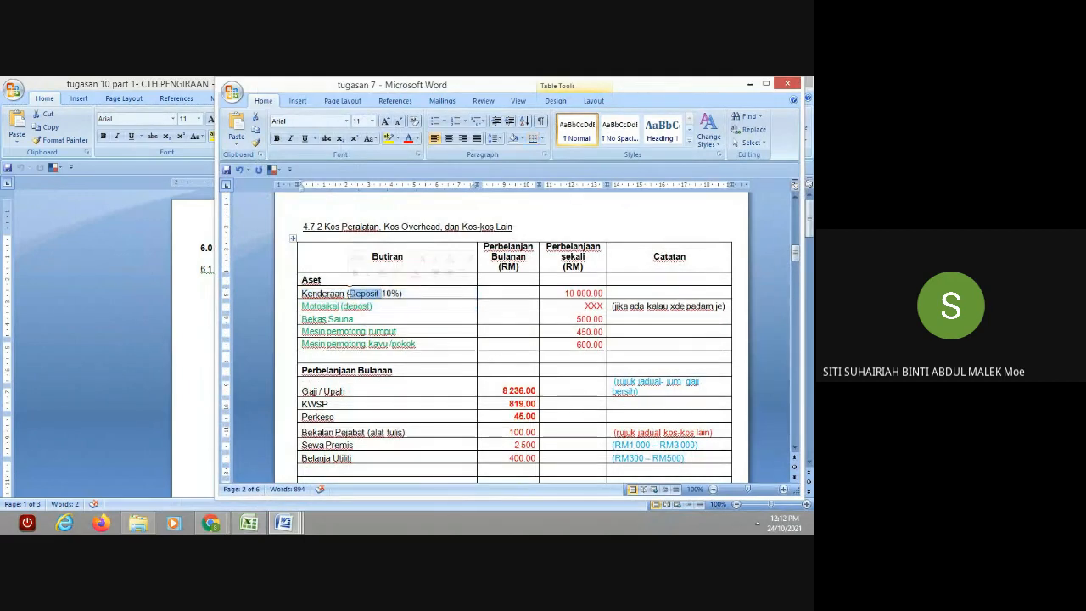
text(bENDAH)
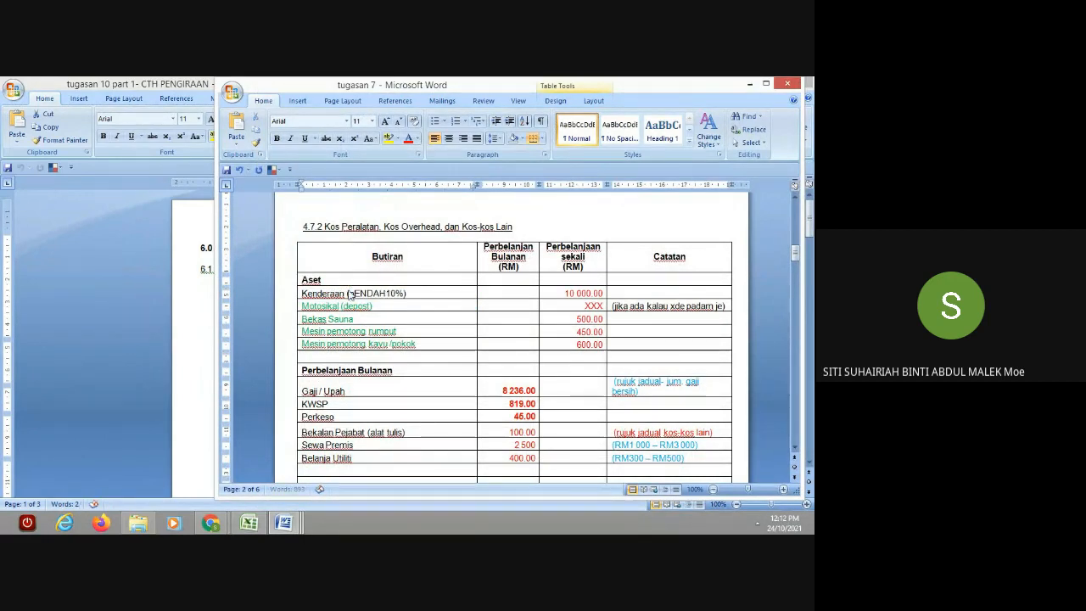
text(ULAN)
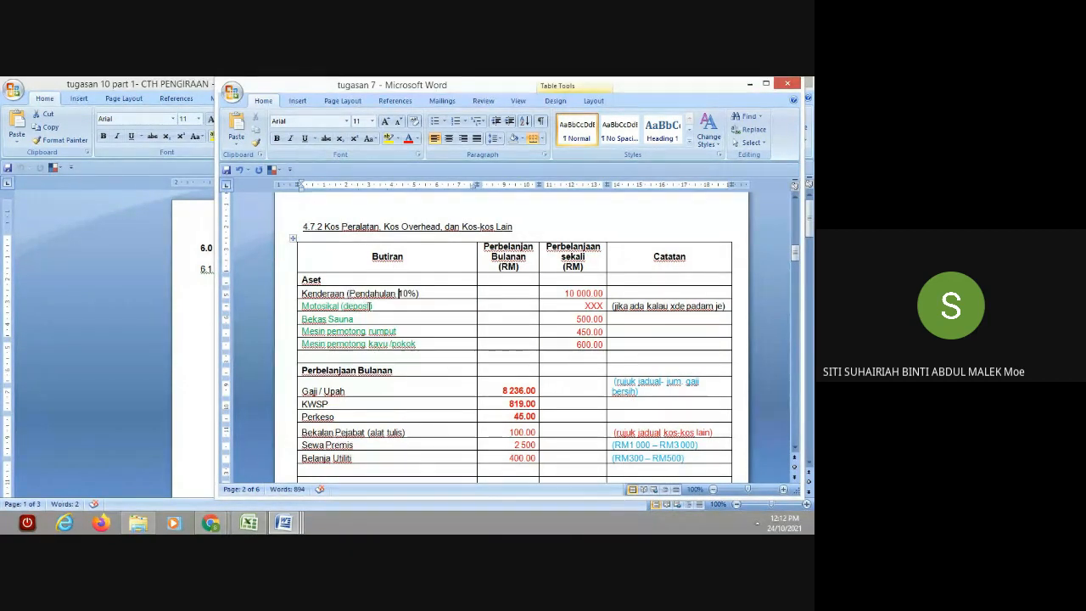
drag(371, 305, 344, 305)
text(P)
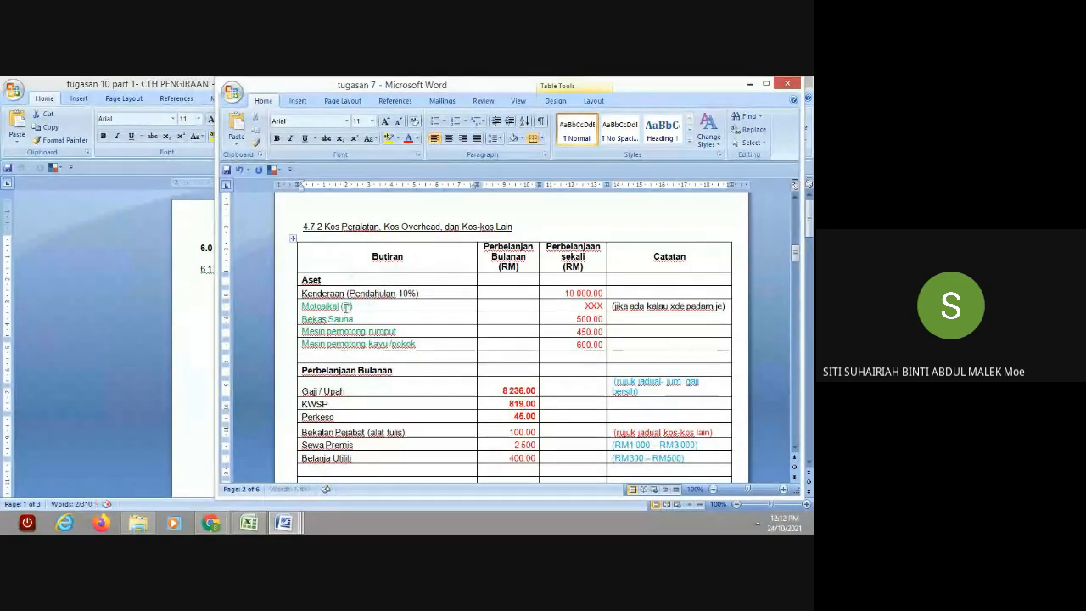
text(endahuluan)
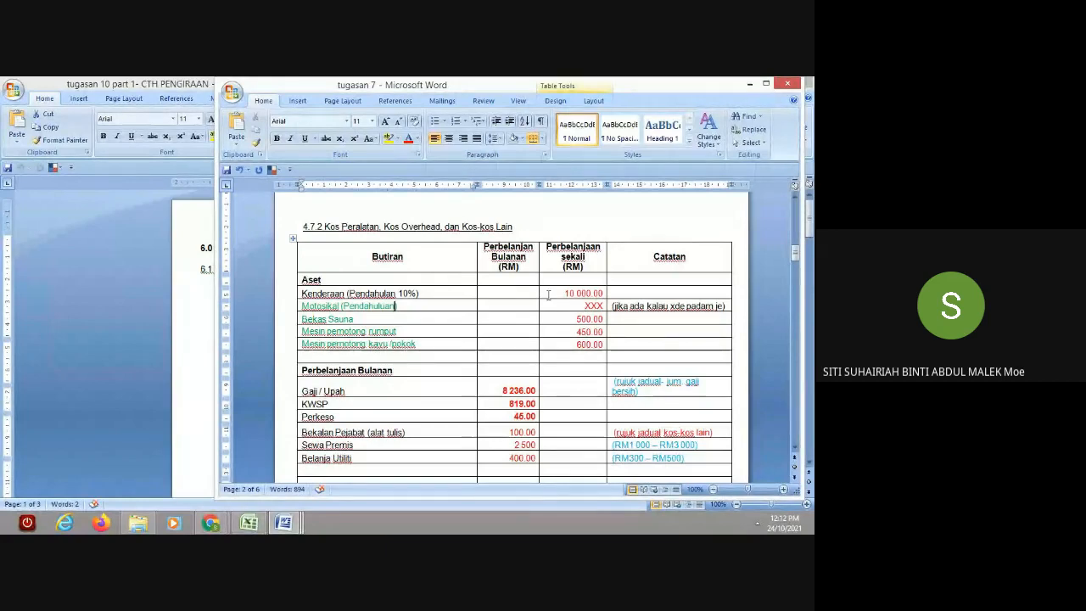
Step: Switch back to the Excel workbook and enter 10000 for Pendahuluan Kenderaan in cell B48
click(250, 526)
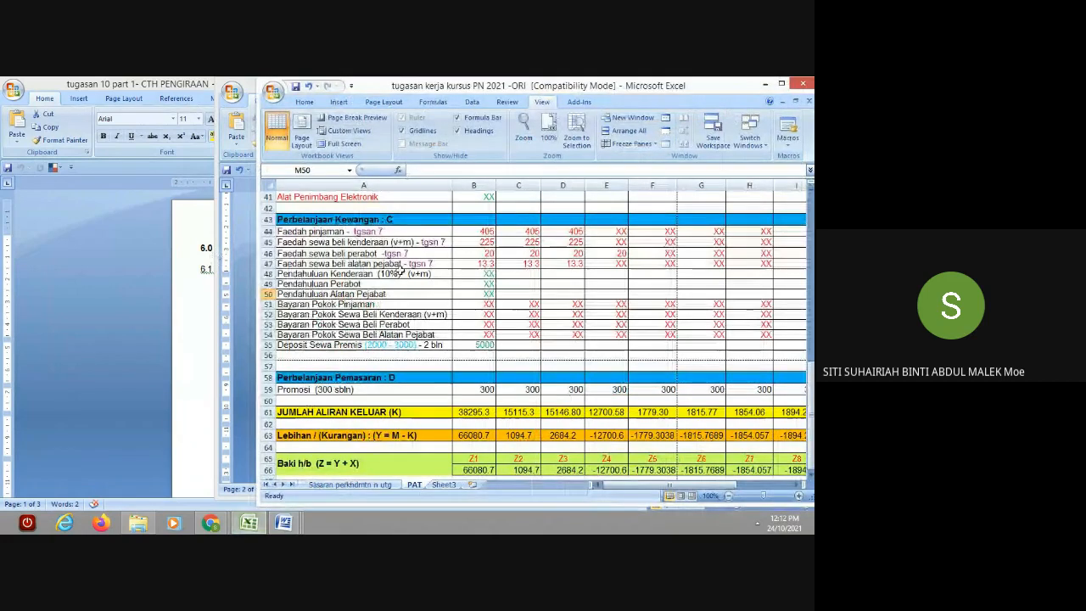
click(462, 273)
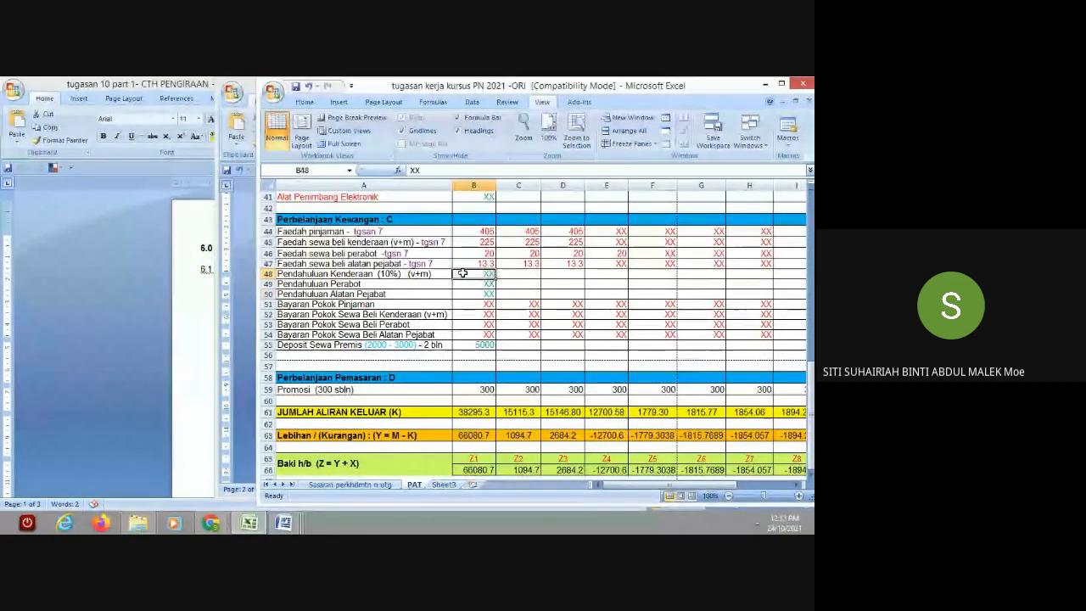
text(10000)
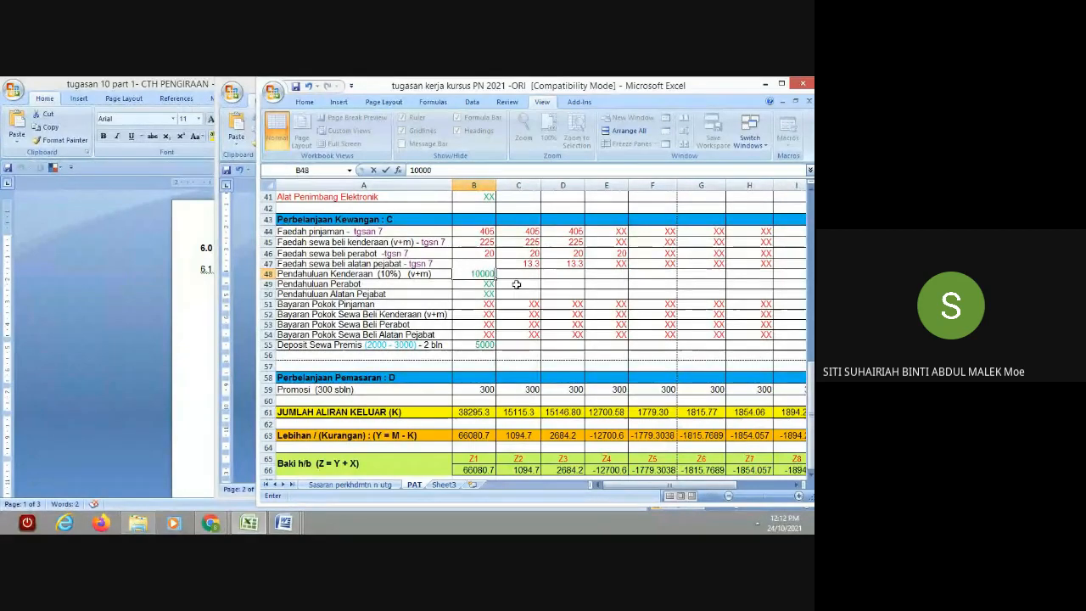
click(552, 287)
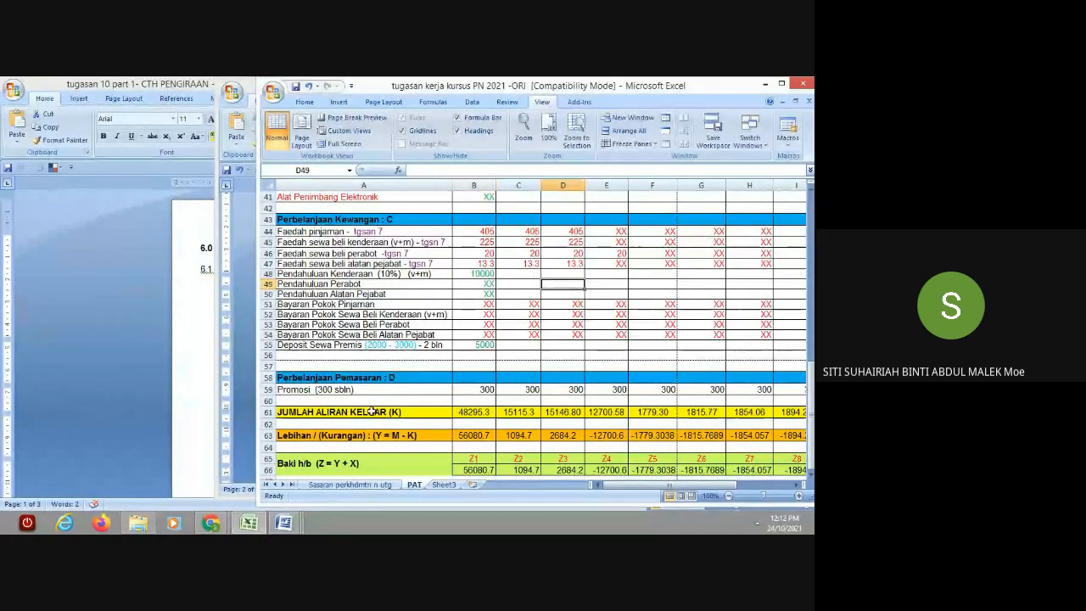
Step: Switch to the tugasan 7 Word document and examine the office equipment, furniture and loan payment calculations
click(273, 523)
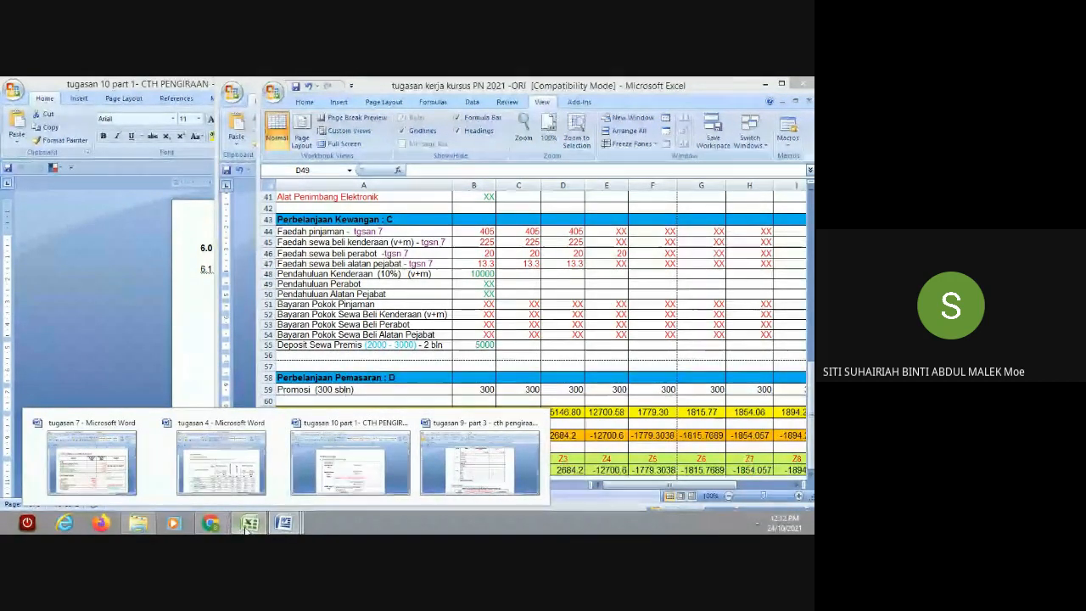
click(92, 462)
right_click(248, 524)
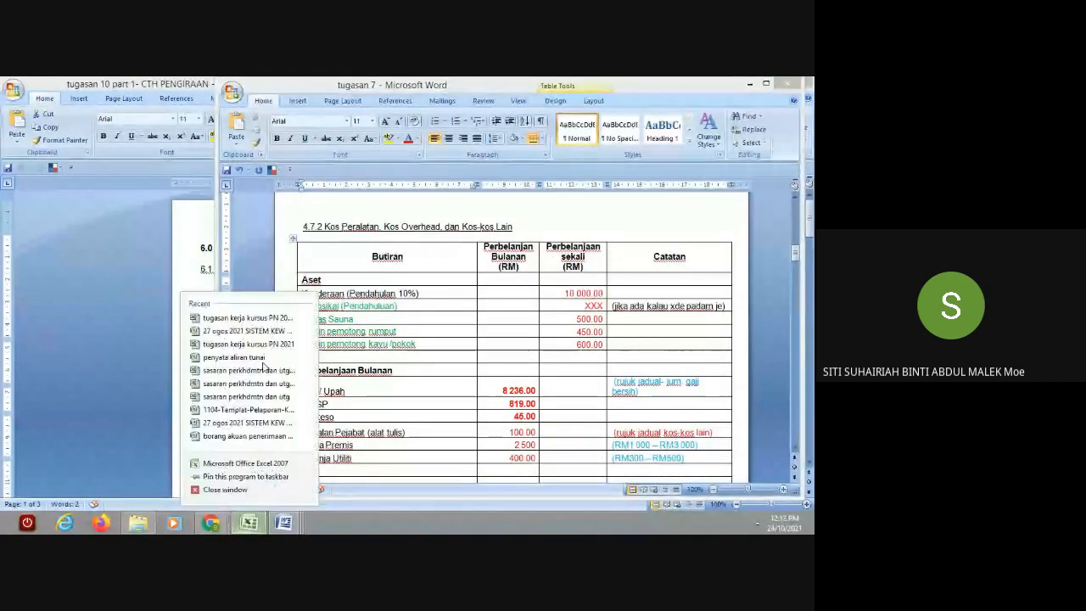
click(686, 327)
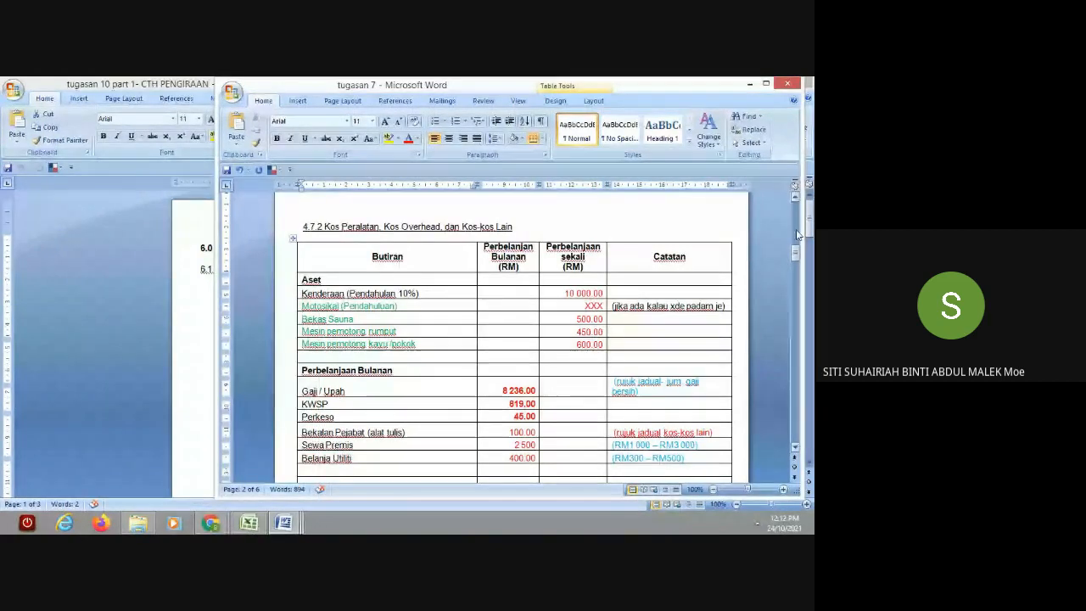
drag(797, 257, 785, 379)
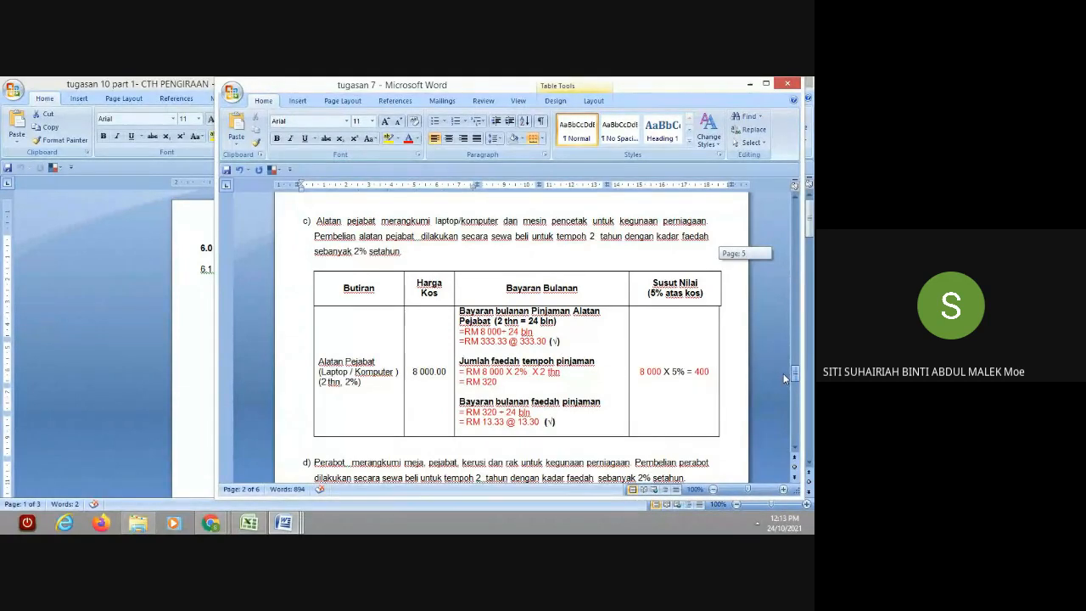
scroll(785, 380, down, 1)
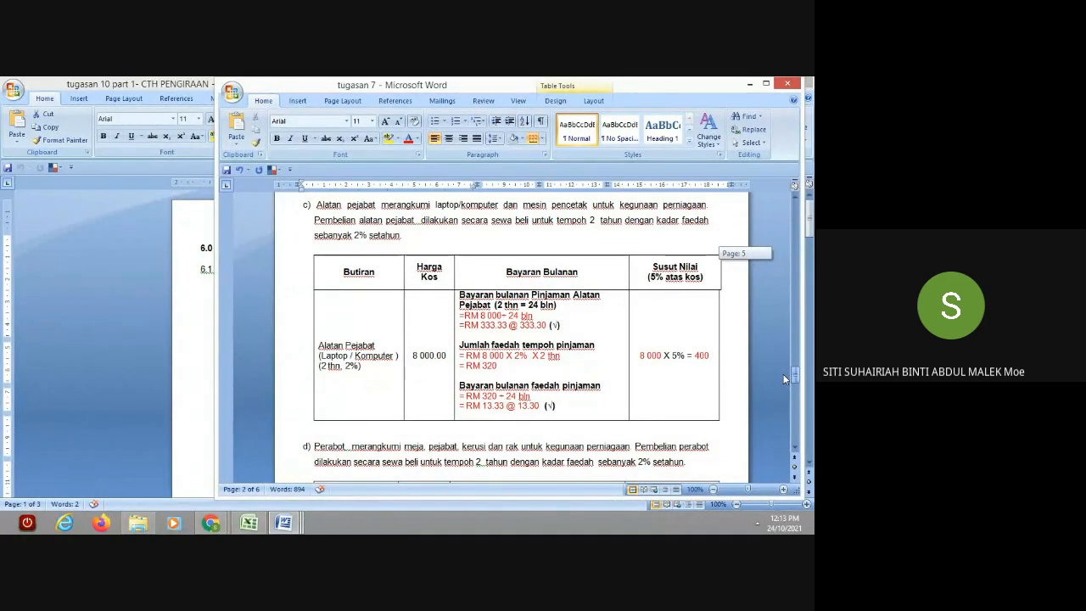
scroll(785, 379, down, 5)
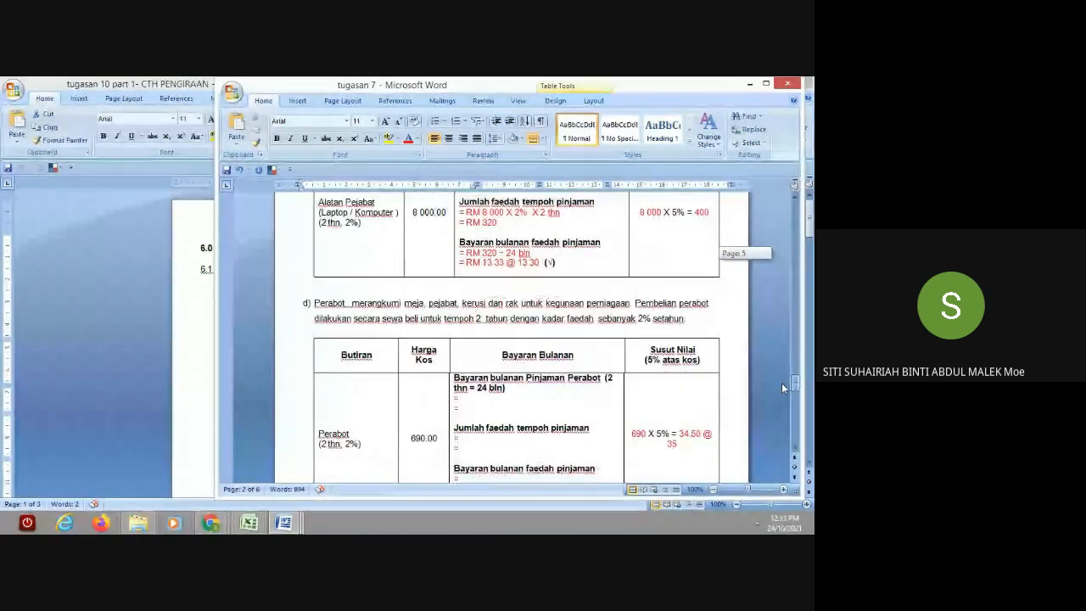
scroll(781, 382, down, 3)
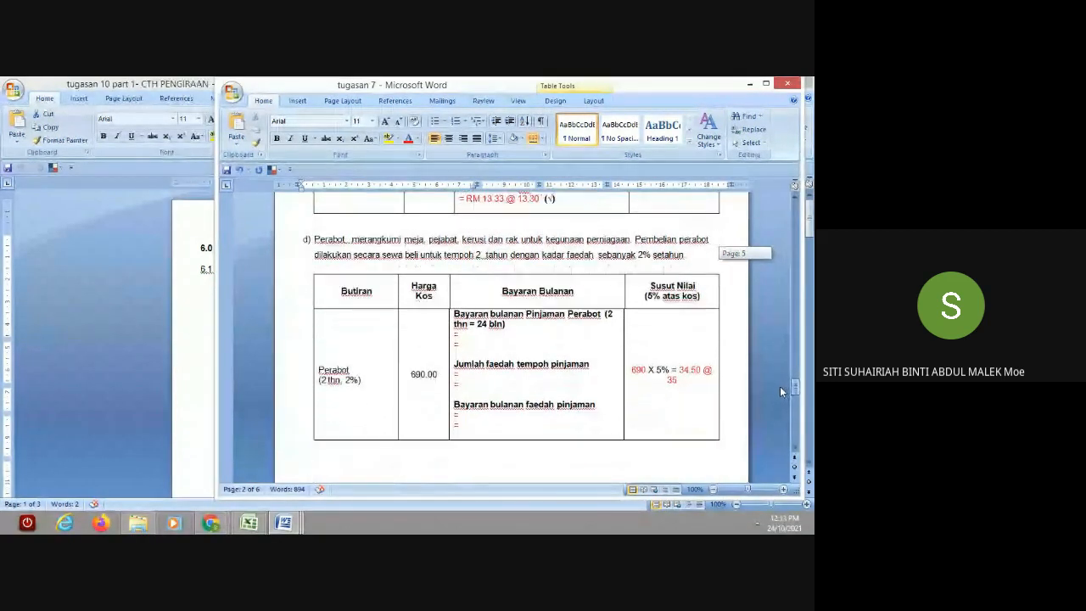
scroll(779, 388, down, 10)
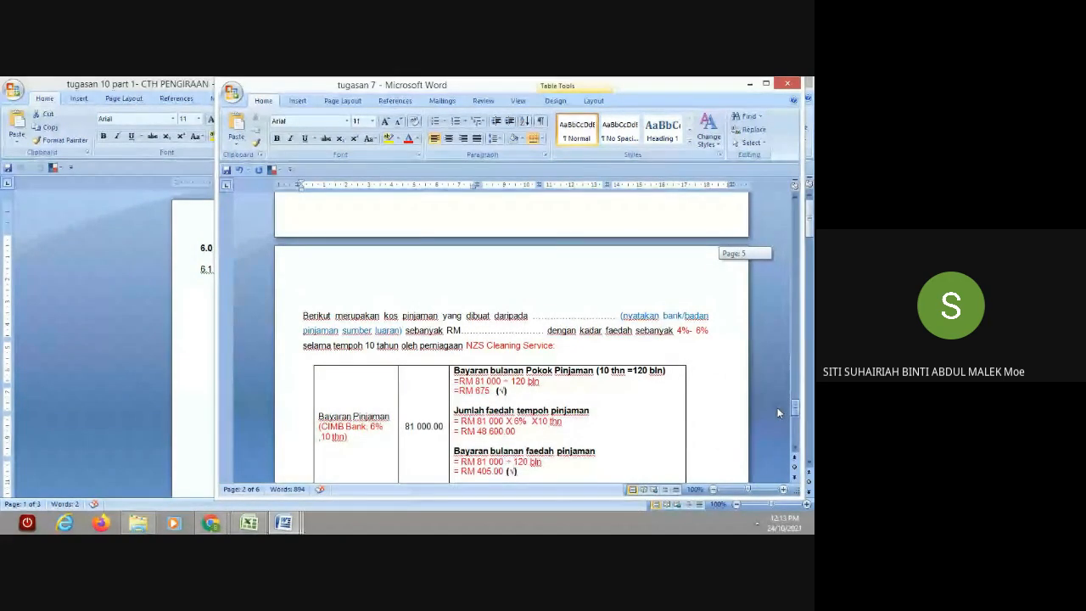
scroll(775, 411, down, 3)
scroll(774, 414, down, 3)
scroll(773, 426, up, 15)
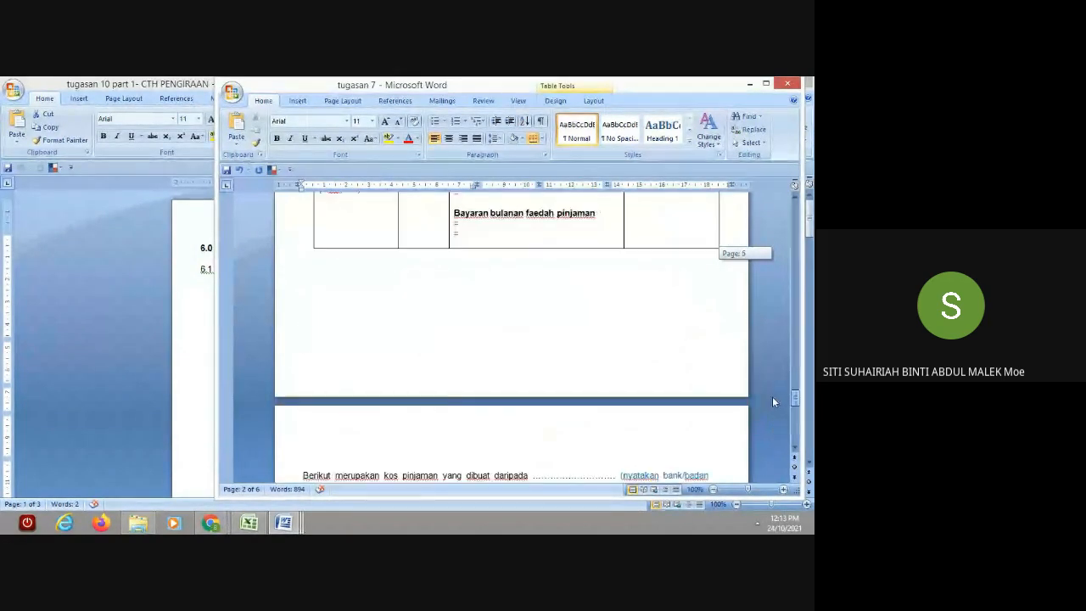
scroll(770, 328, up, 10)
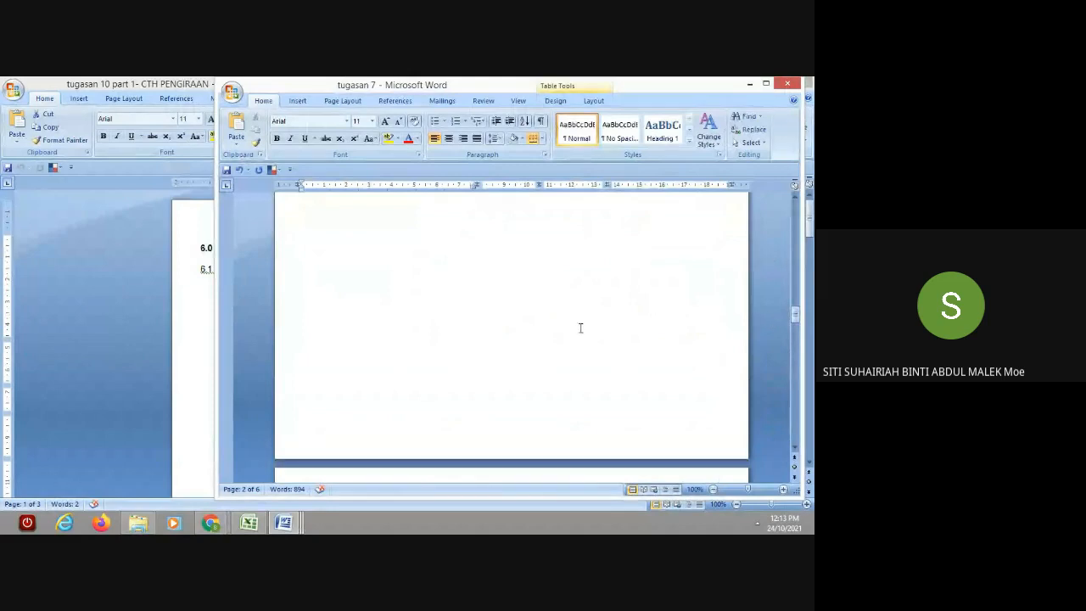
Step: Switch back to the Excel workbook and append "(tiada" to the Pendahuluan Alatan Pejabat label in cell A50
click(250, 521)
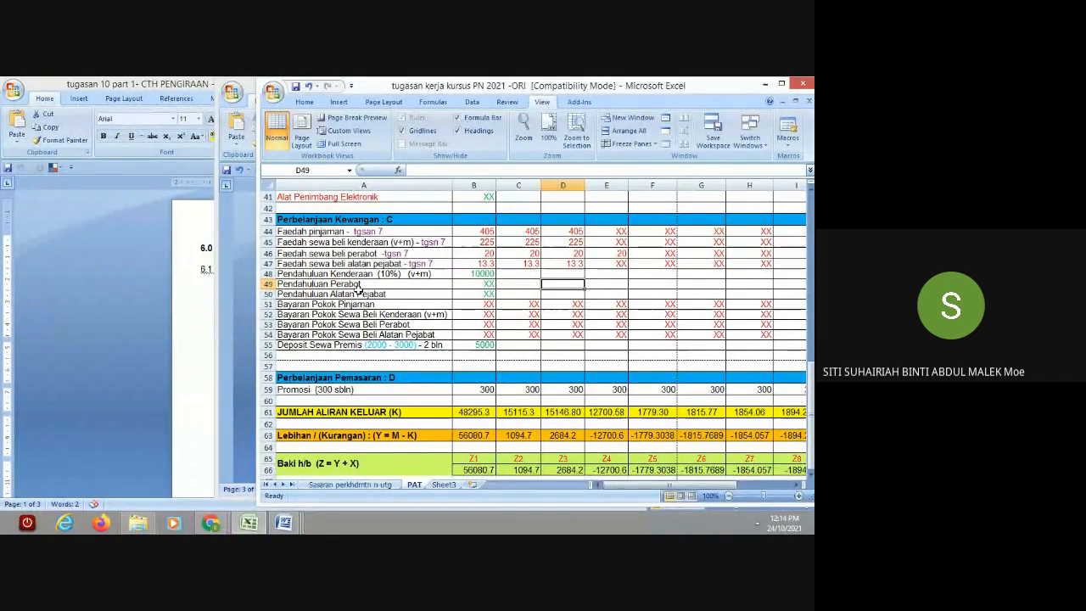
double_click(313, 285)
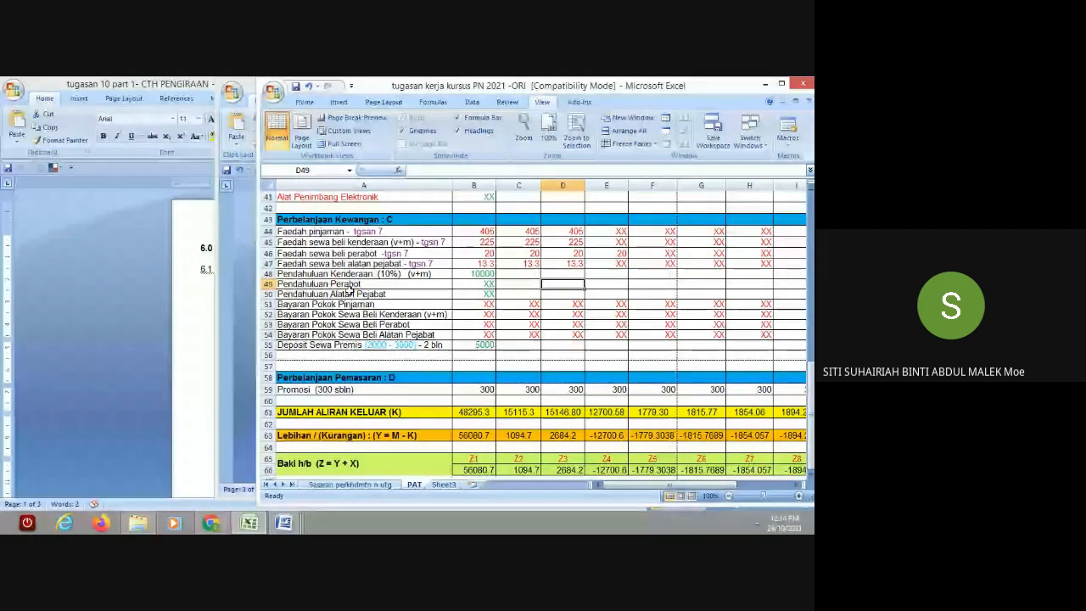
click(440, 303)
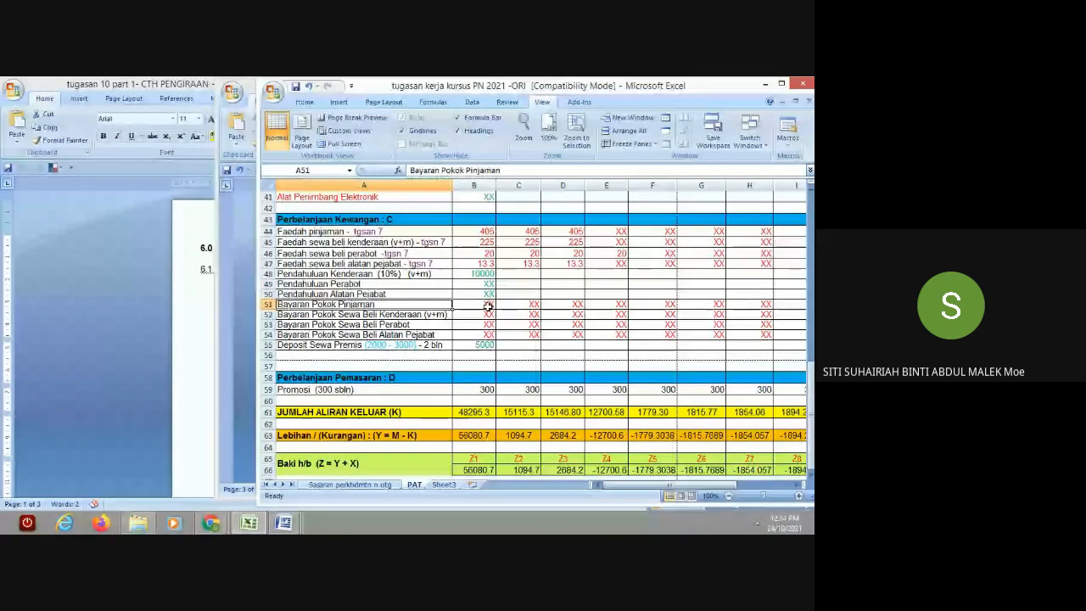
double_click(431, 284)
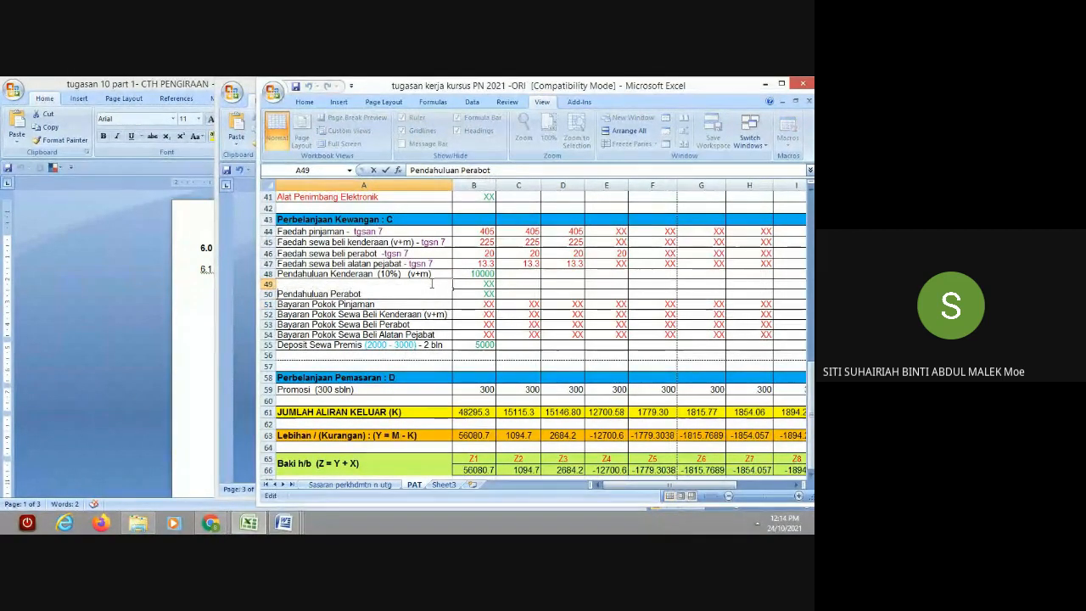
click(456, 313)
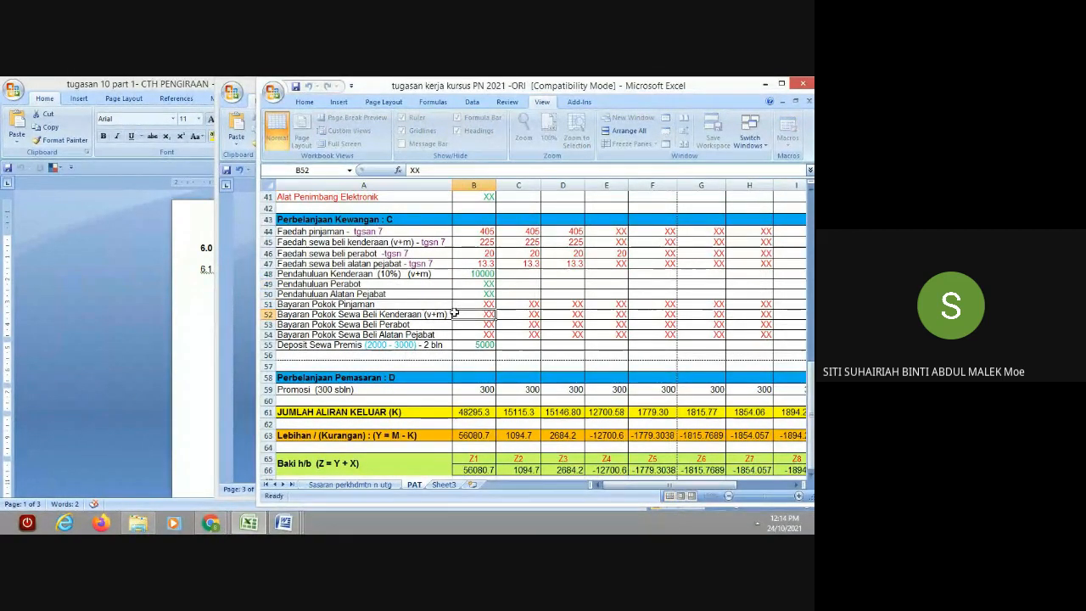
double_click(427, 294)
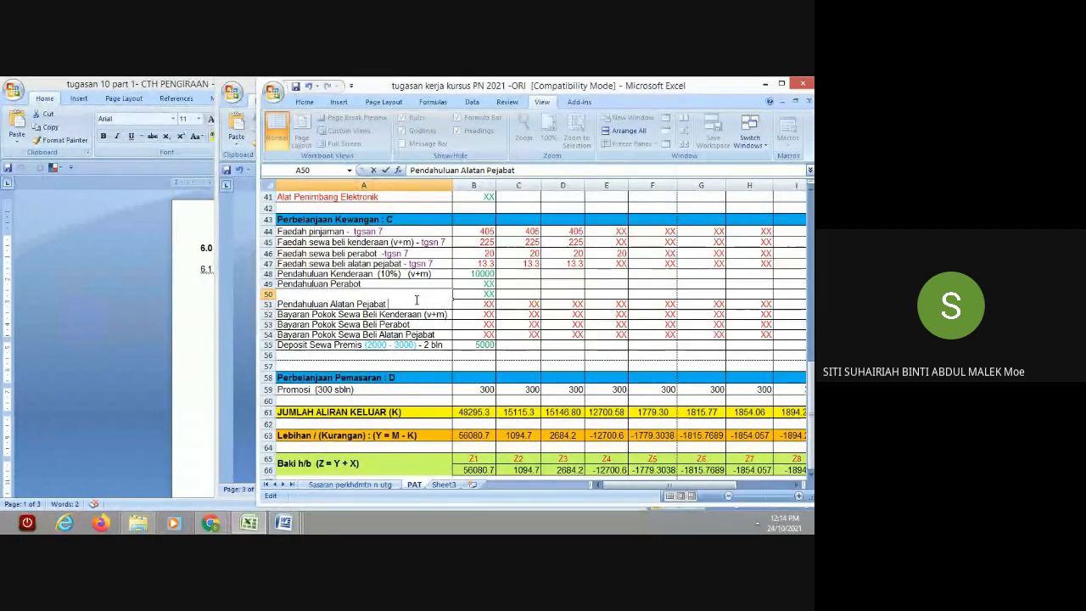
text(()
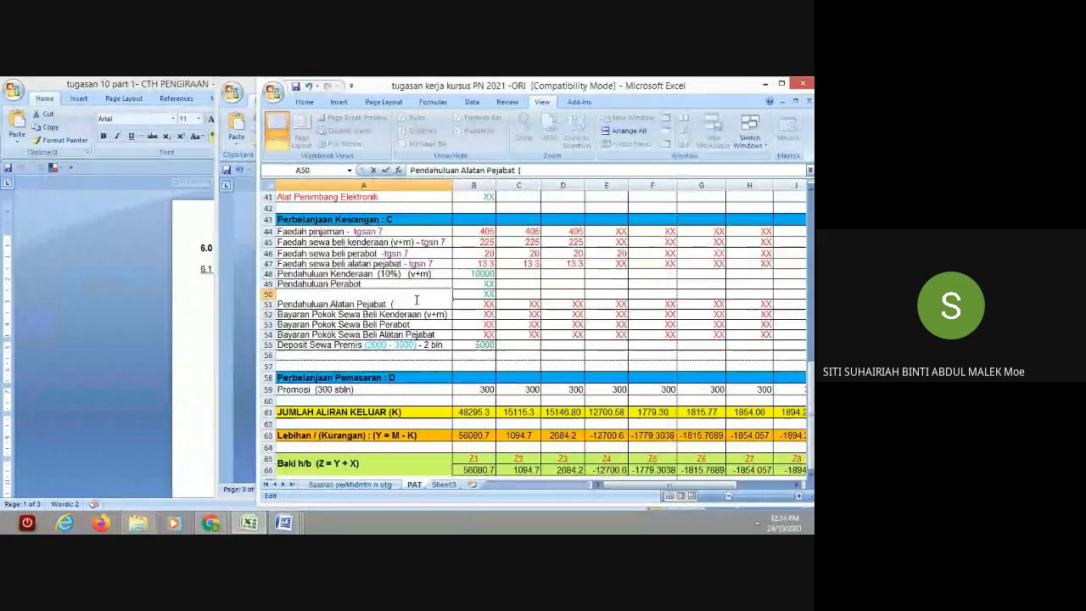
text(tiad)
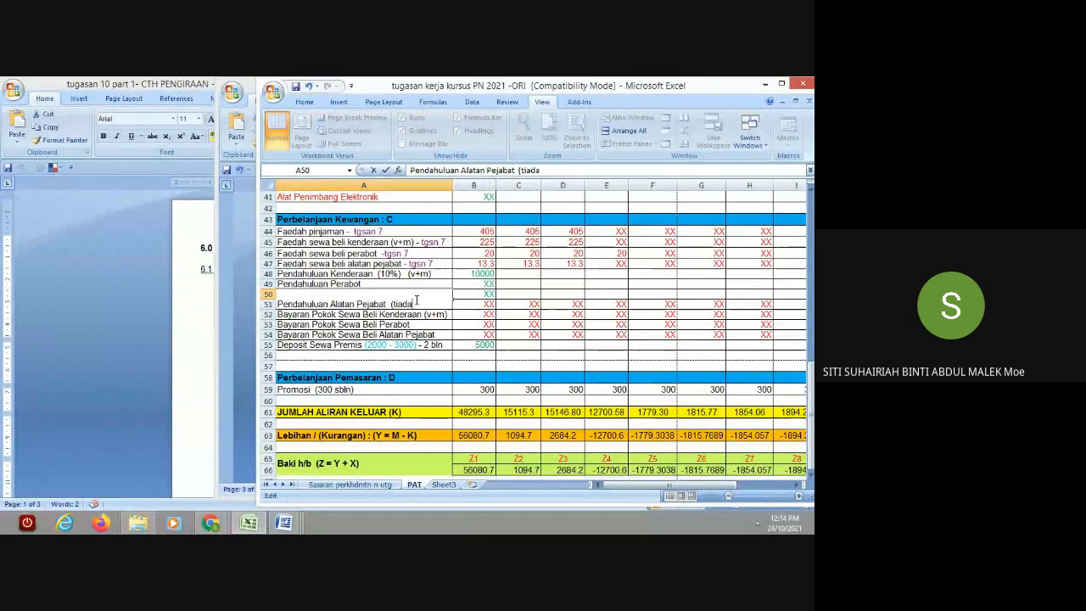
text(a)
click(416, 314)
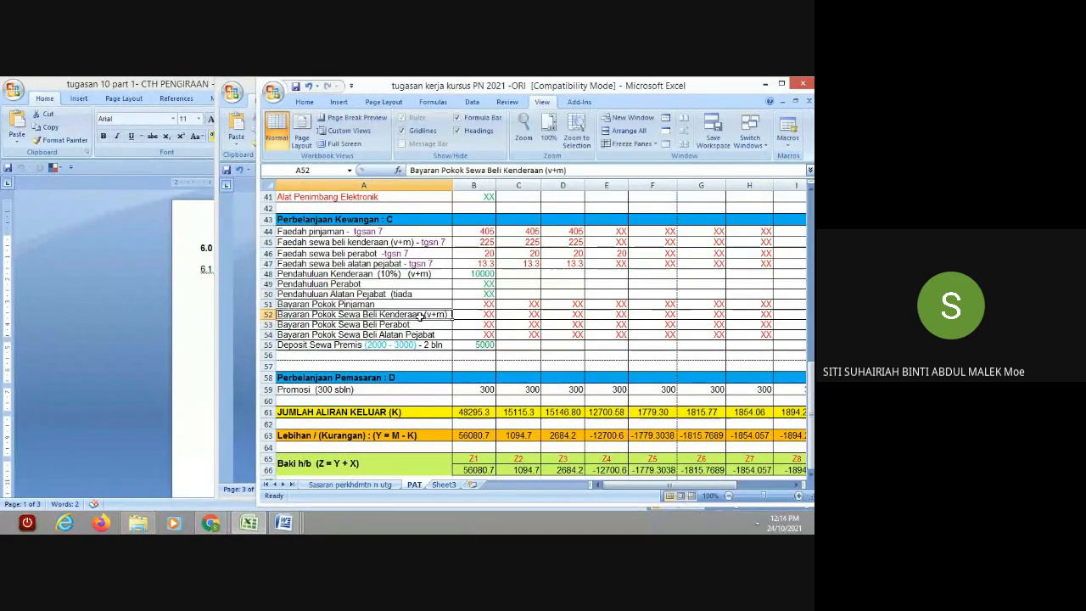
click(420, 345)
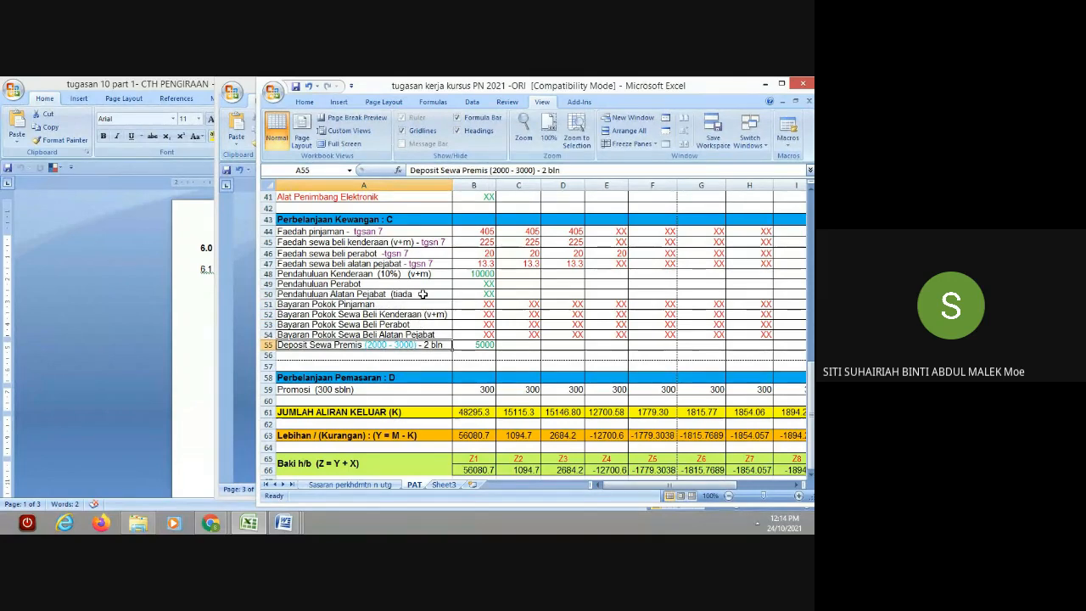
Step: Close the parenthesis after "(tiada" in the Pendahuluan Alatan Pejabat label in A50 and append "(tiada)" to Pendahuluan Perabot in A49
double_click(418, 290)
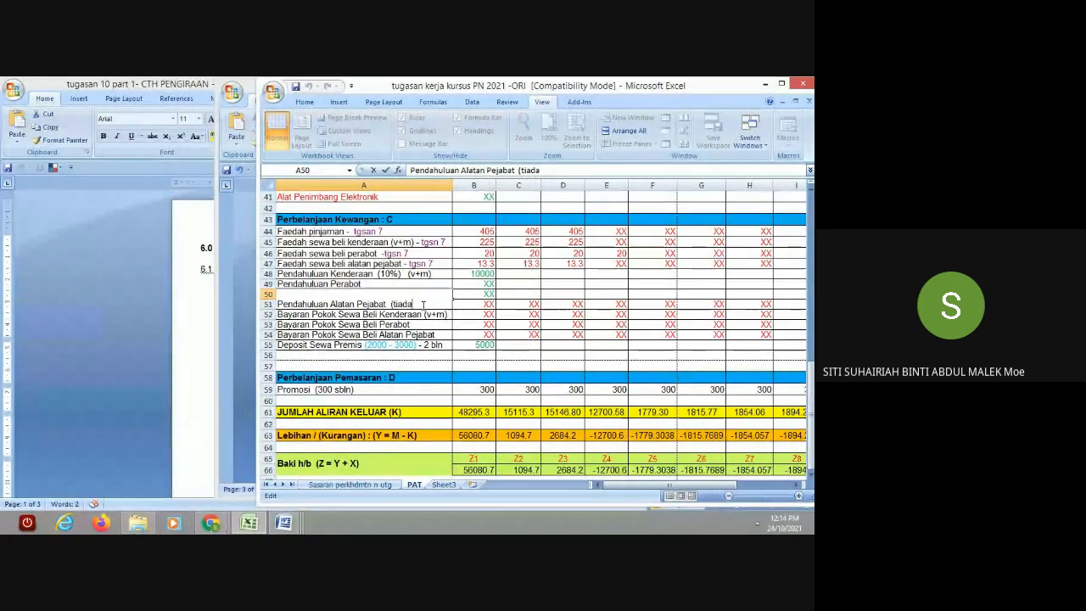
text())
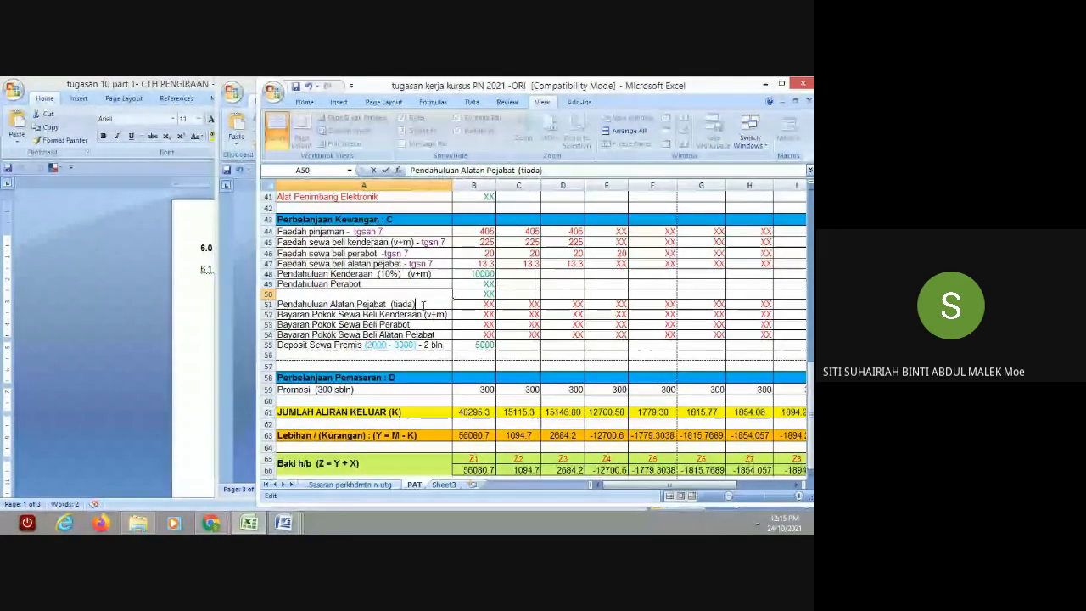
click(538, 286)
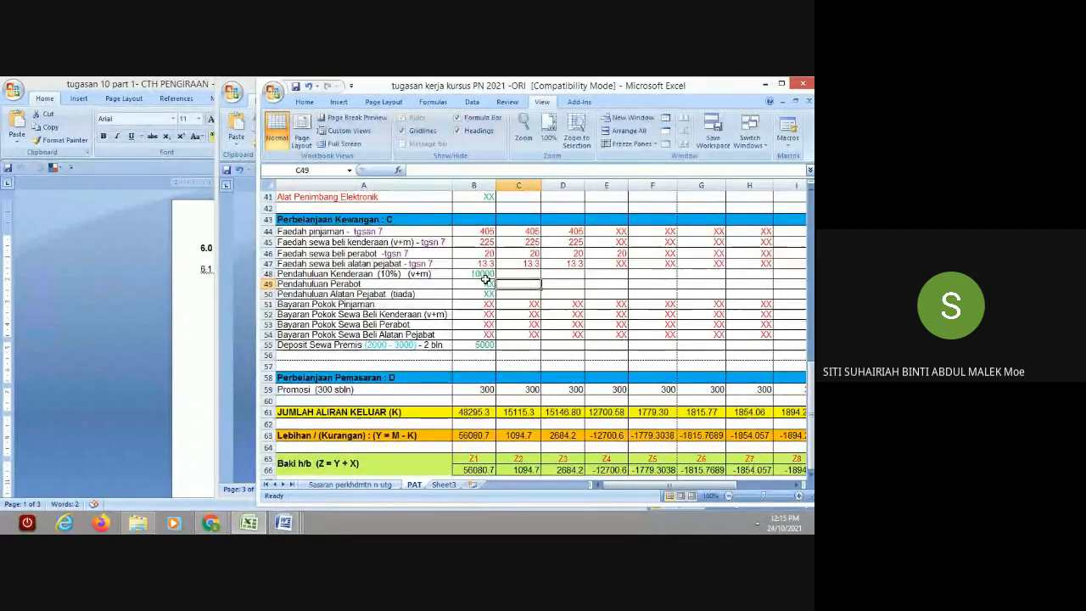
double_click(394, 284)
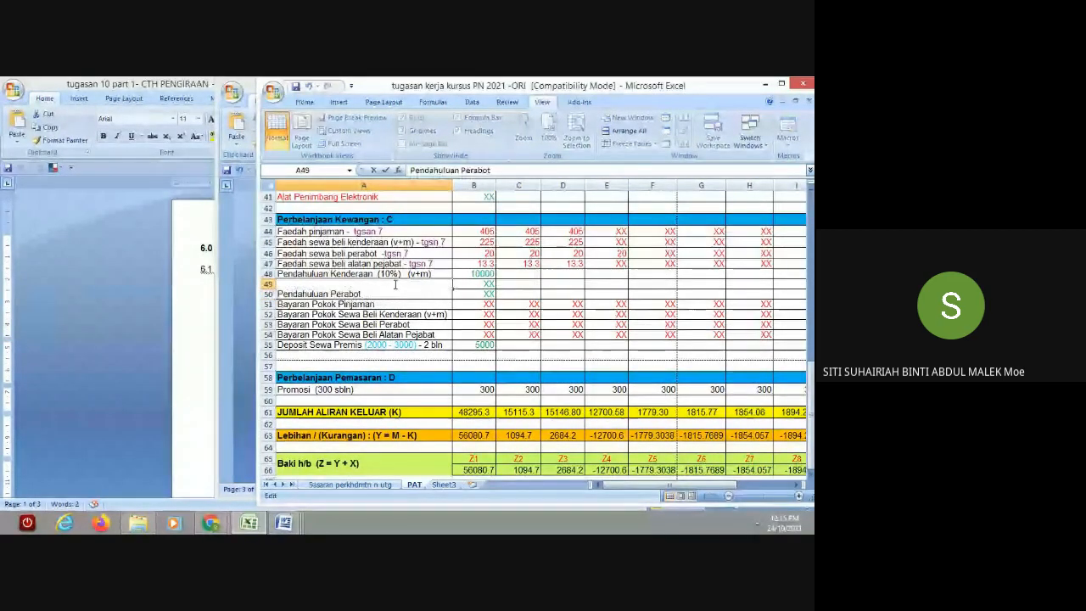
text(()
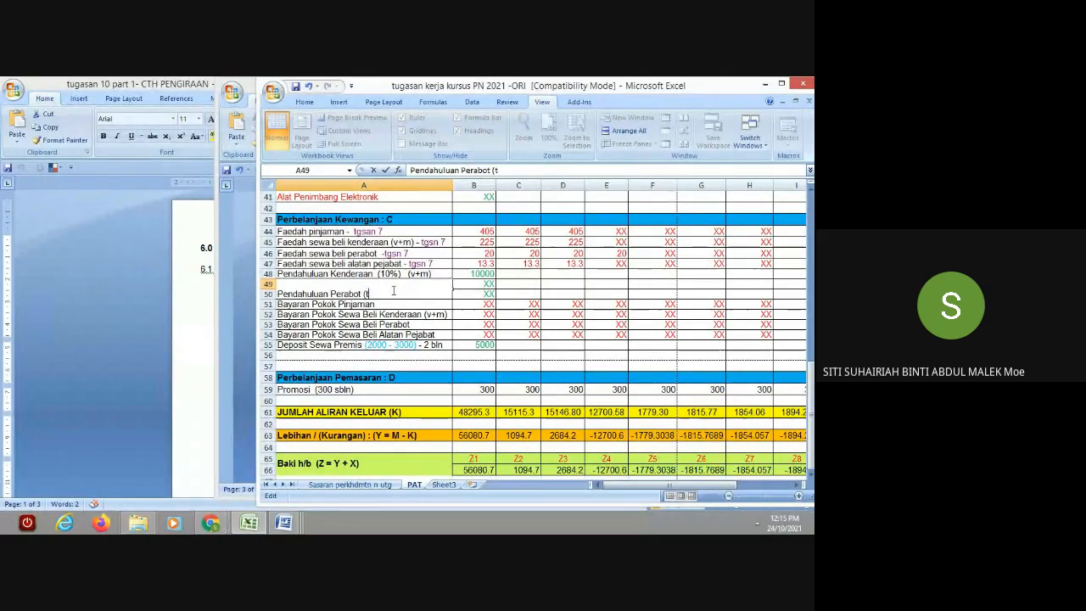
text(tiada)
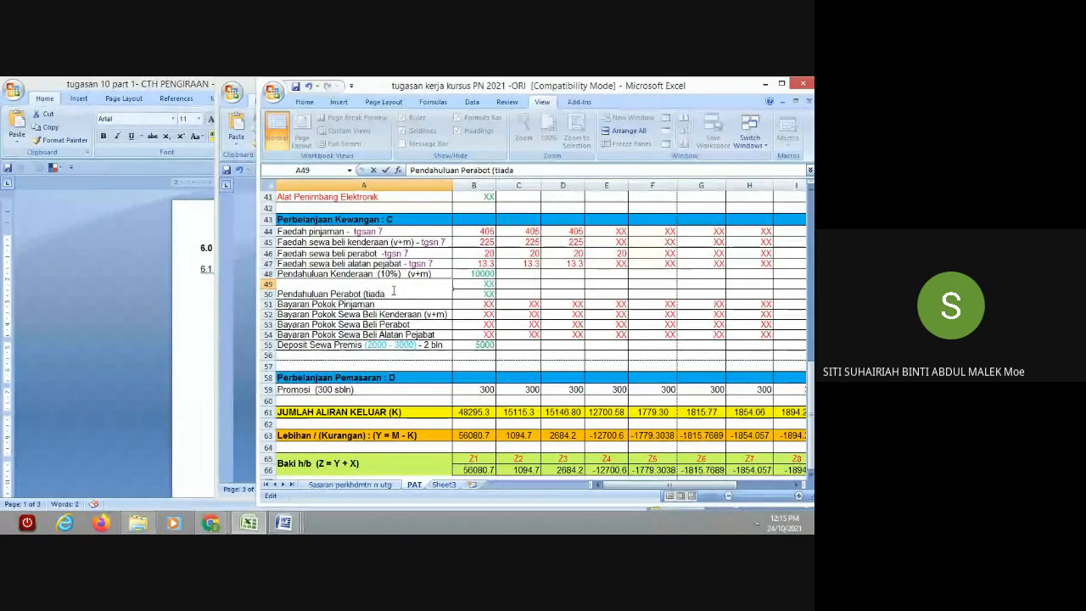
text())
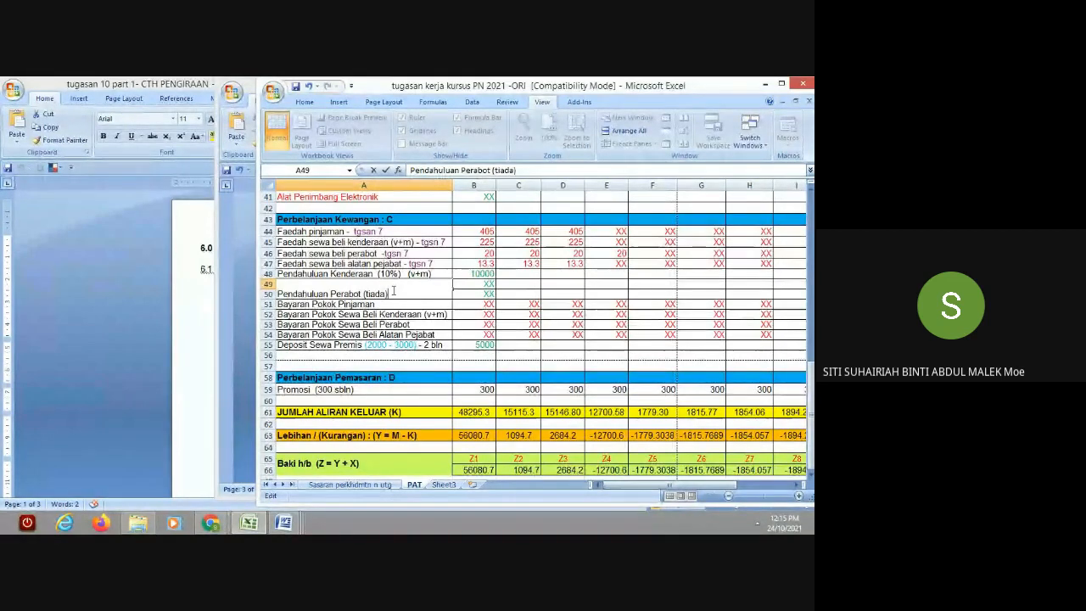
click(576, 294)
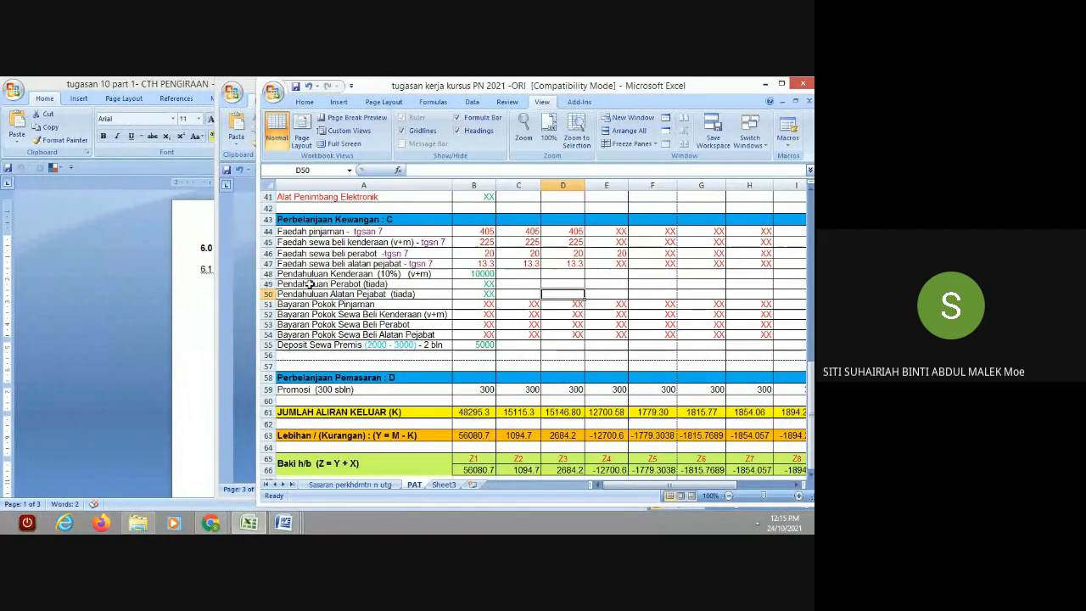
Step: Fill the Pendahuluan Perabot and Pendahuluan Alatan Pejabat label cells A49:A50 with standard red
drag(363, 285, 376, 293)
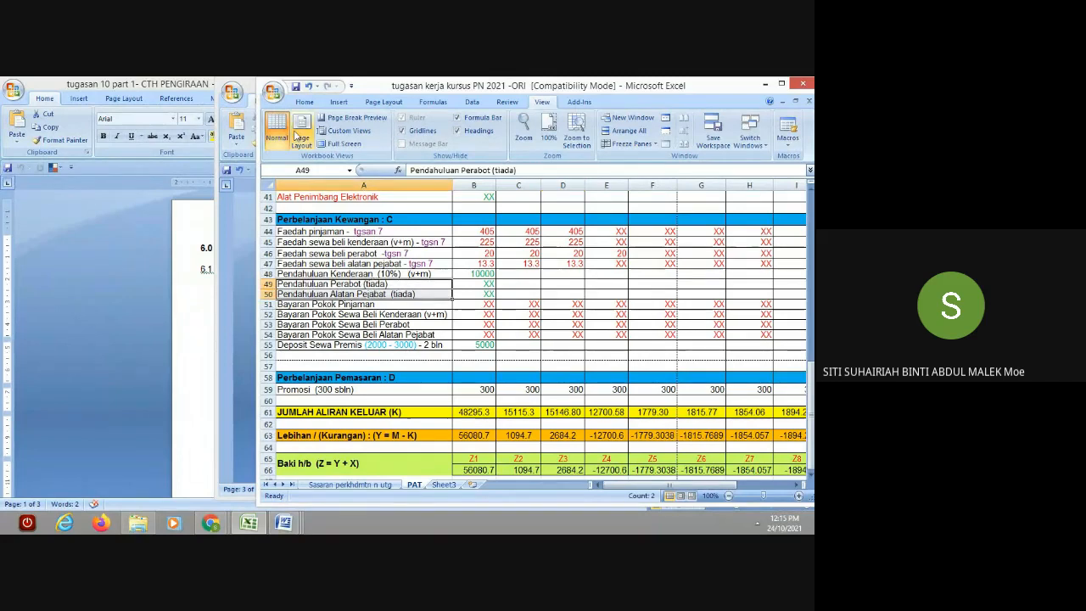
click(302, 102)
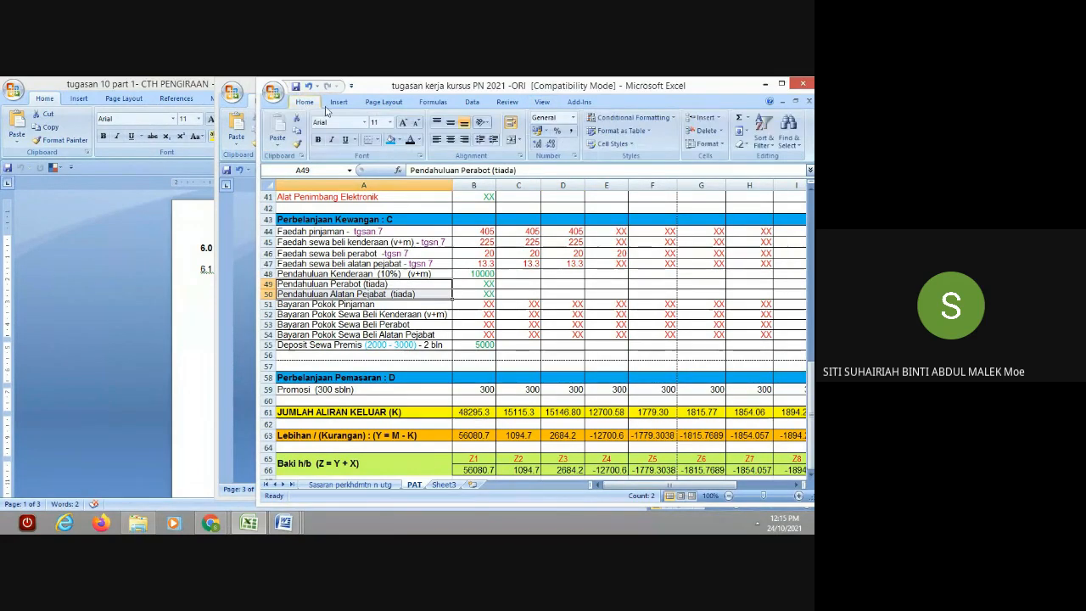
click(399, 141)
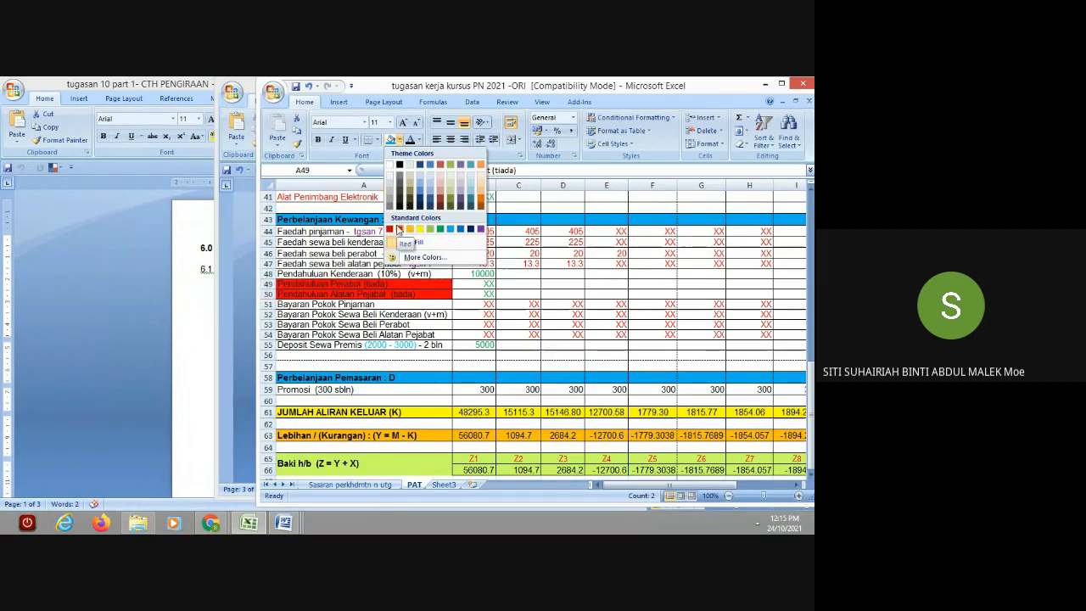
click(399, 229)
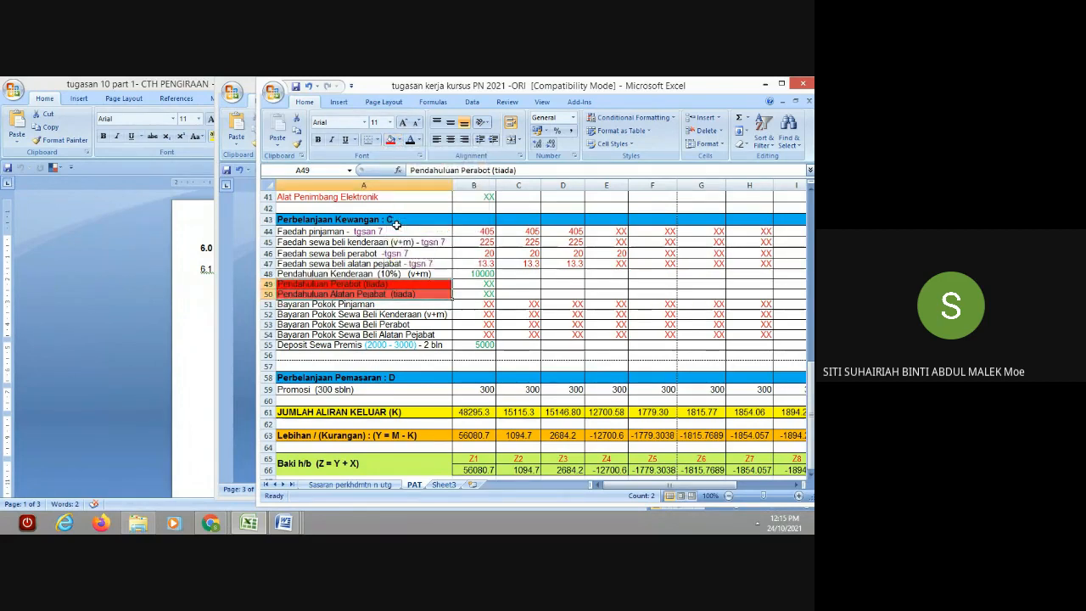
click(576, 295)
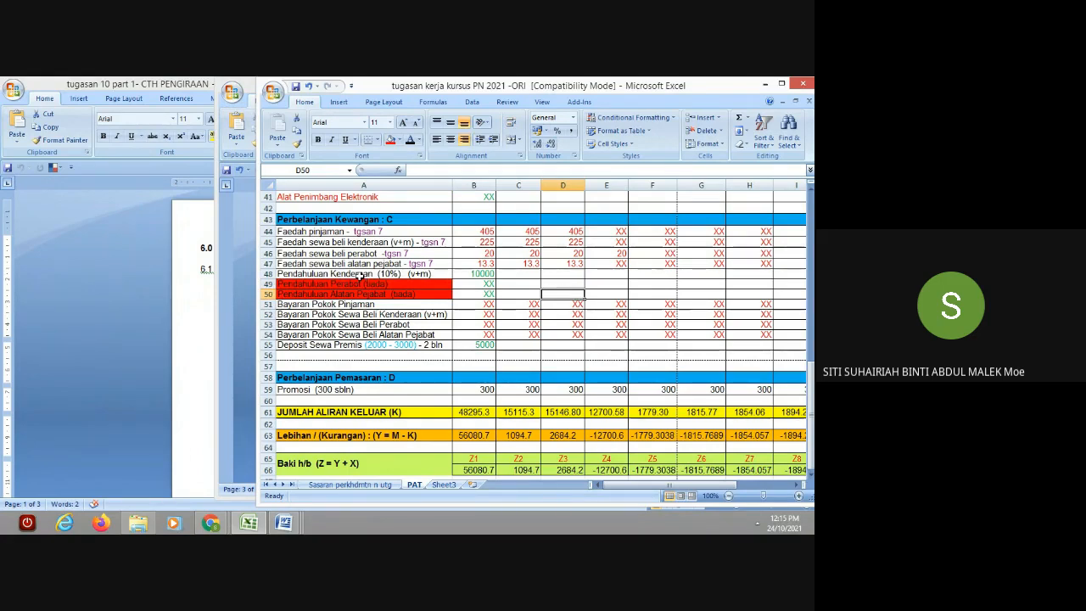
Step: Switch to the tugasan 7 Word document to check the Aset entries in the 4.7.2 cost table, and return to the Excel workbook
click(252, 526)
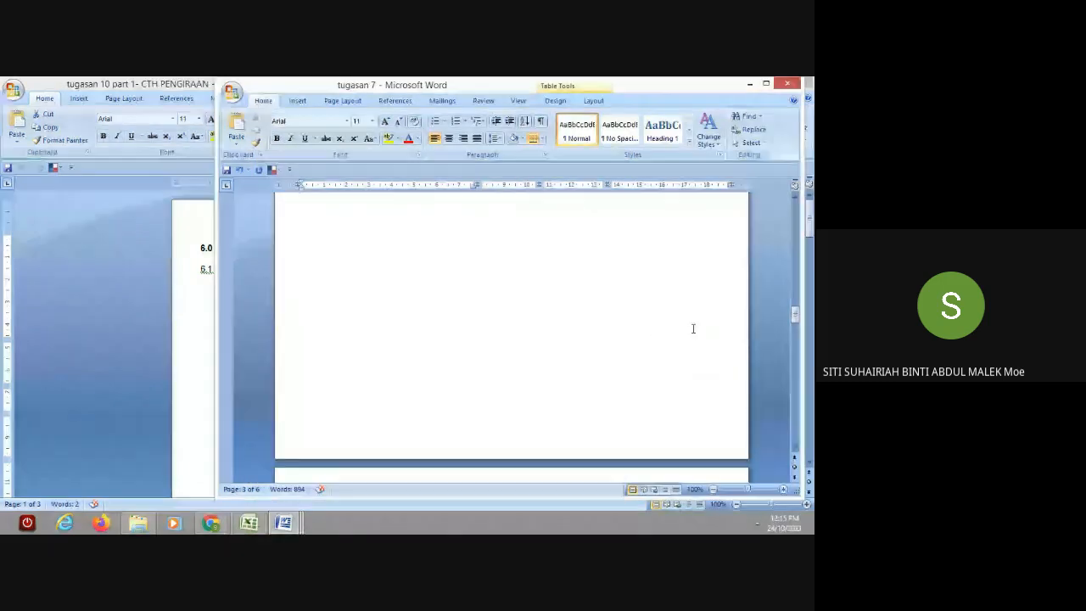
drag(793, 313, 790, 250)
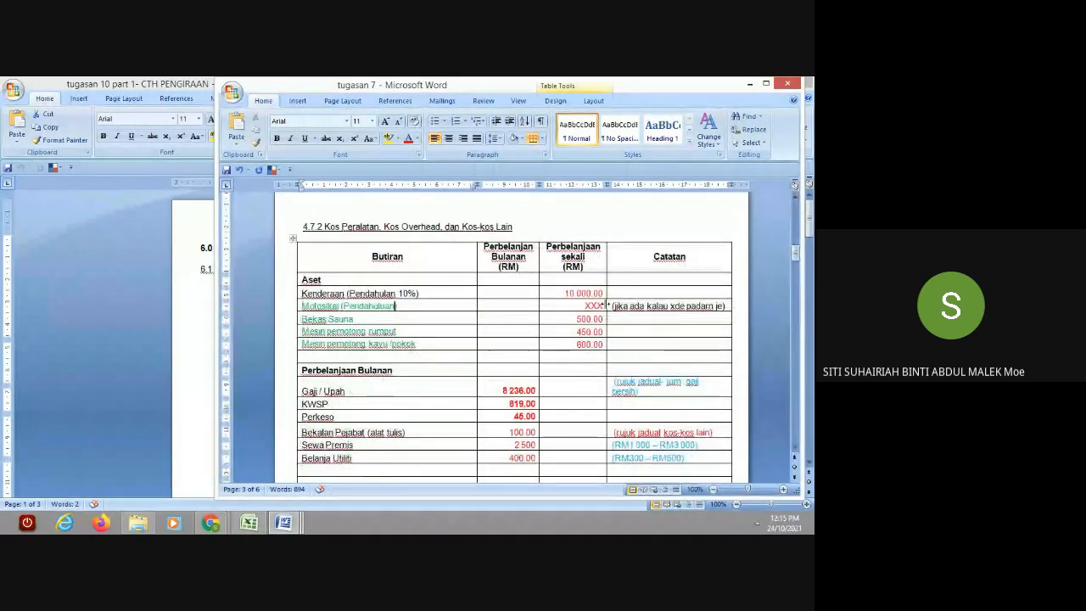
click(255, 525)
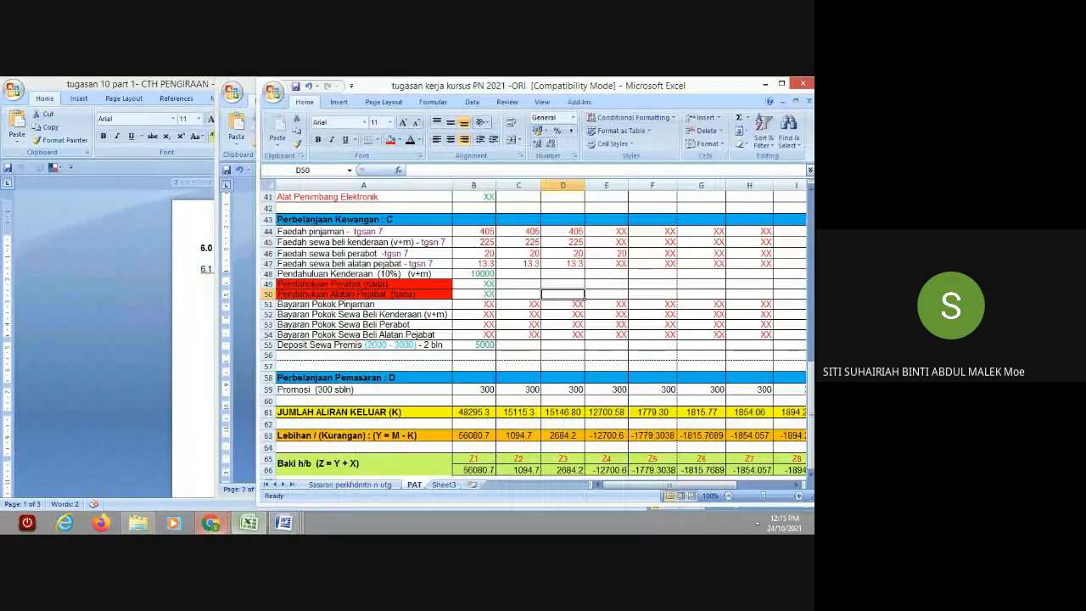
mouse_move(211, 523)
mouse_move(194, 492)
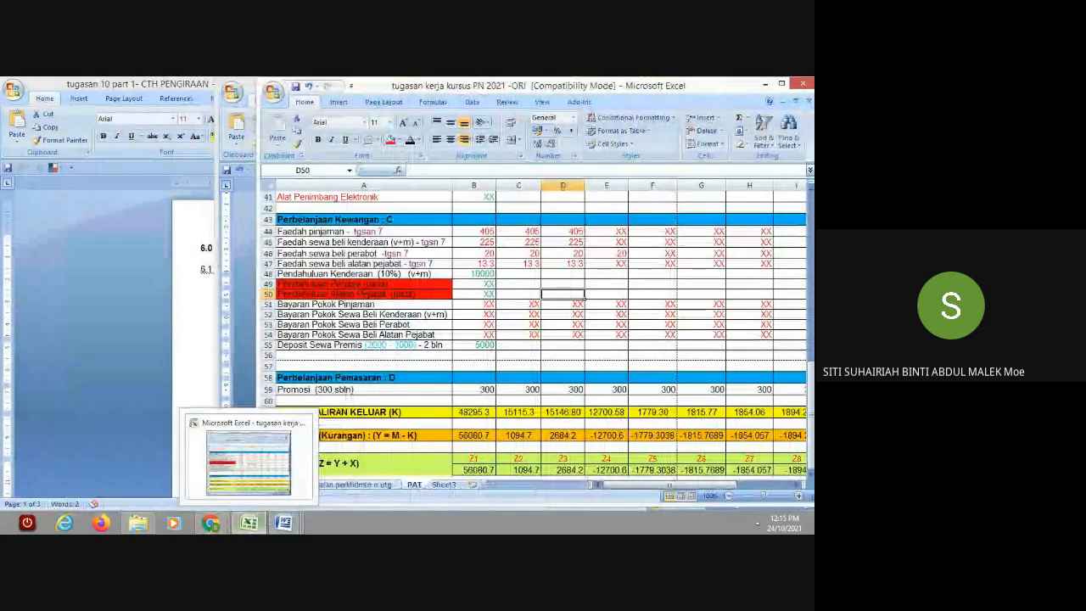
click(255, 492)
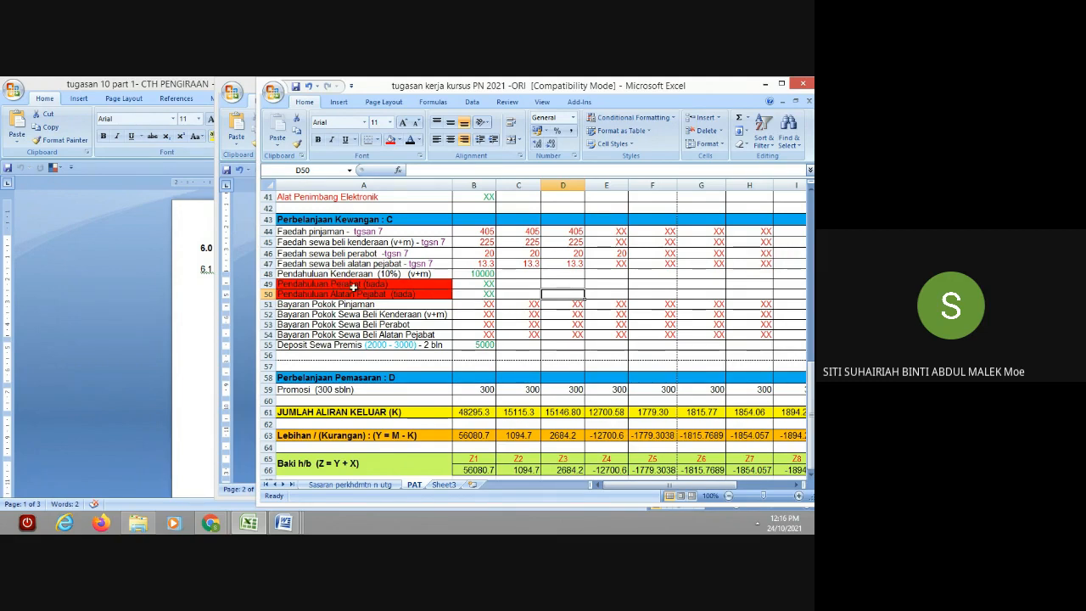
Step: Extend the red fill across rows 49 and 50, from column A through column N
click(286, 287)
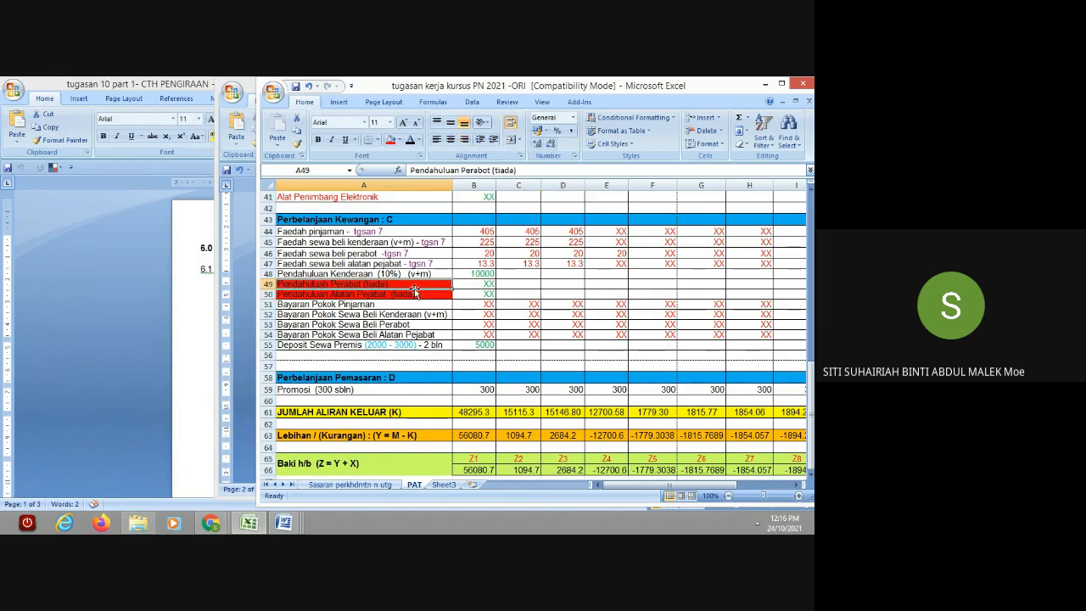
drag(431, 282, 683, 290)
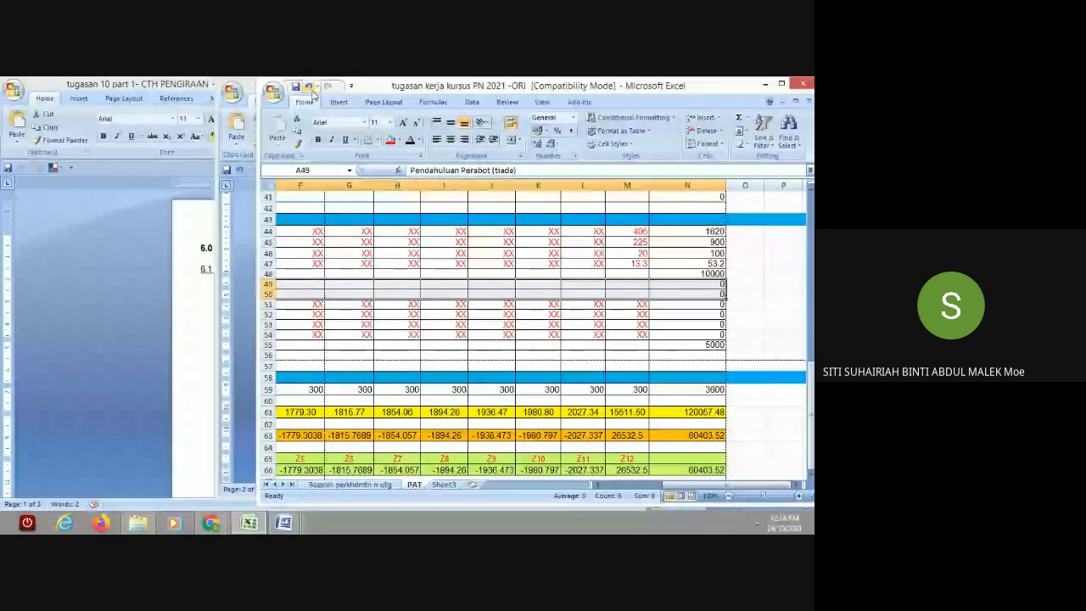
click(390, 142)
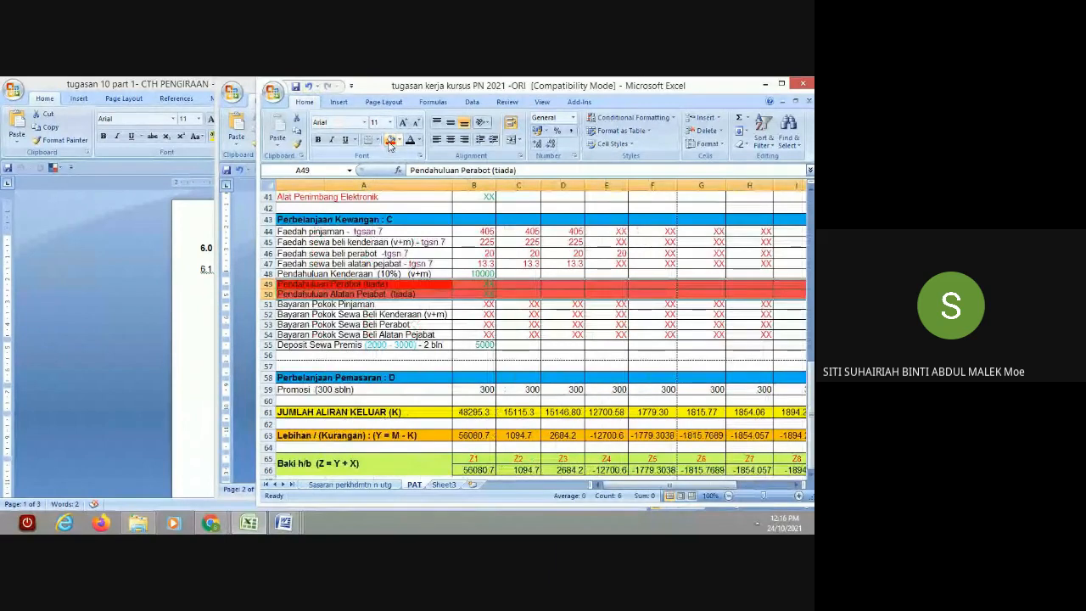
click(567, 353)
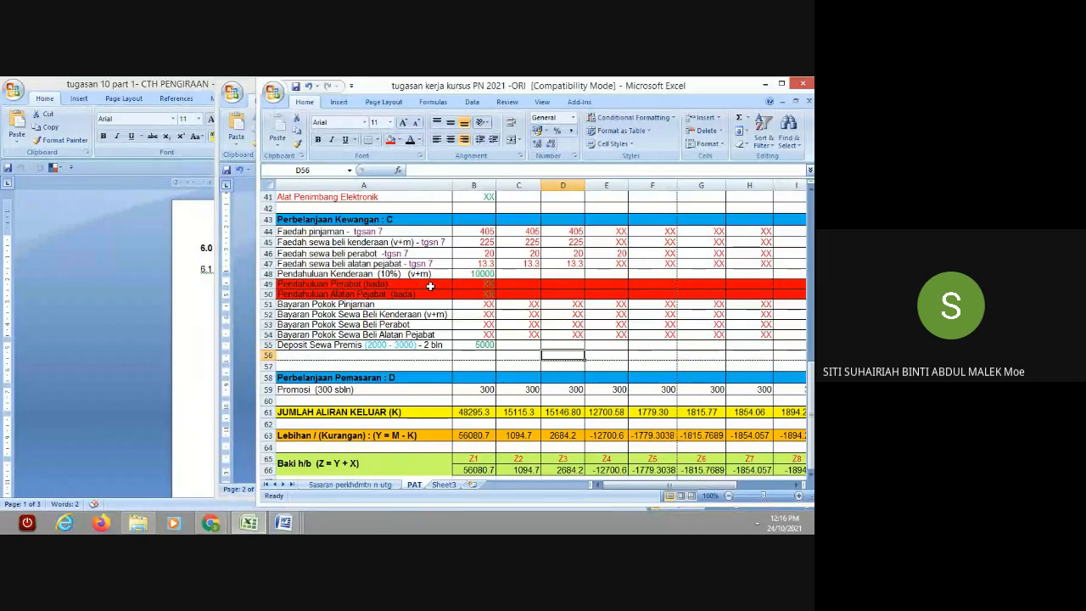
click(430, 287)
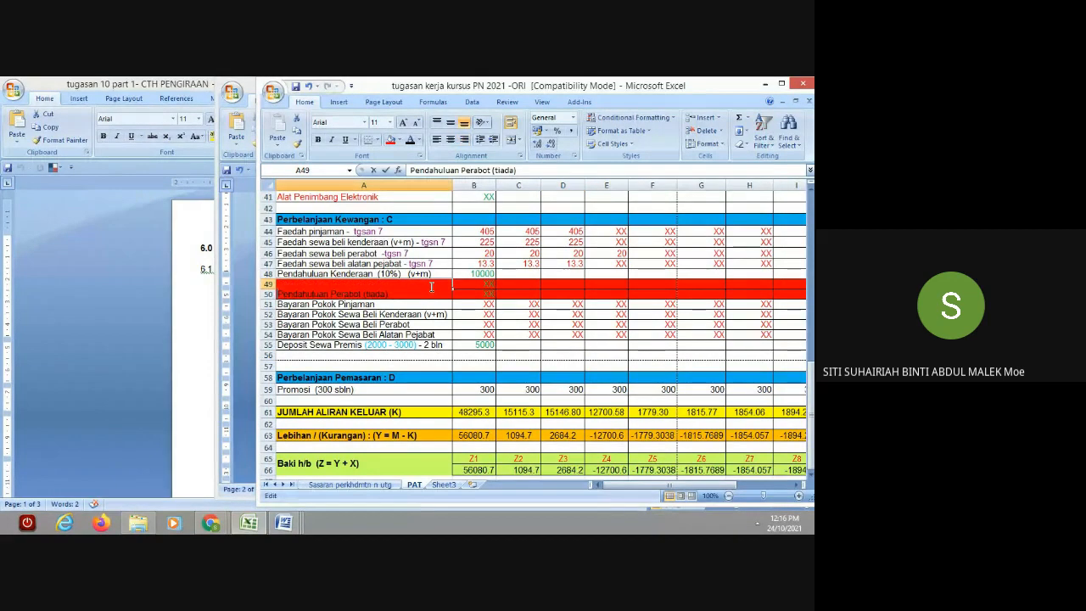
click(503, 283)
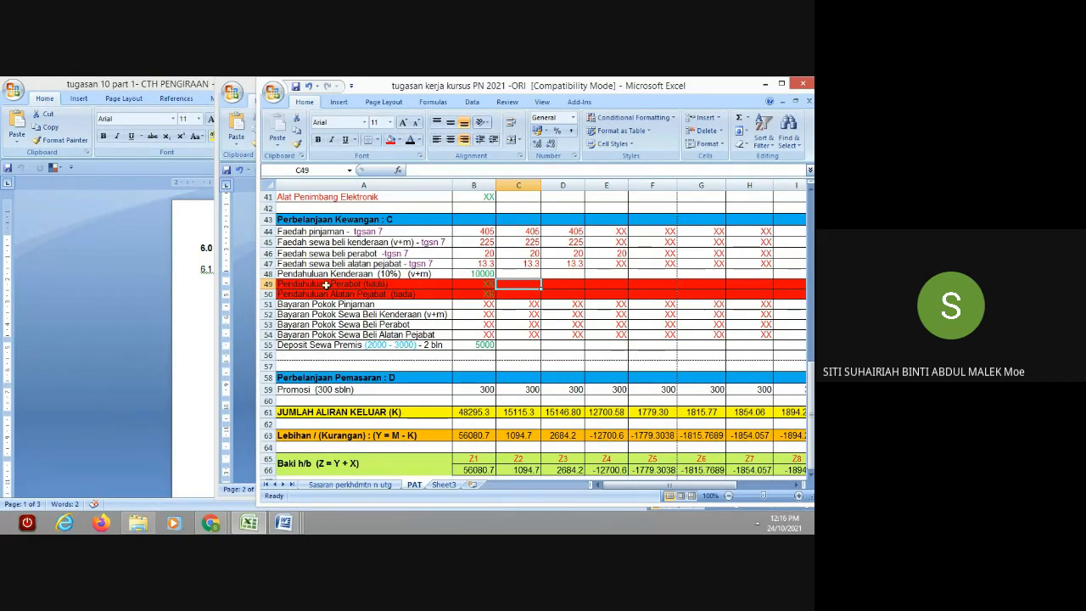
drag(325, 285, 597, 291)
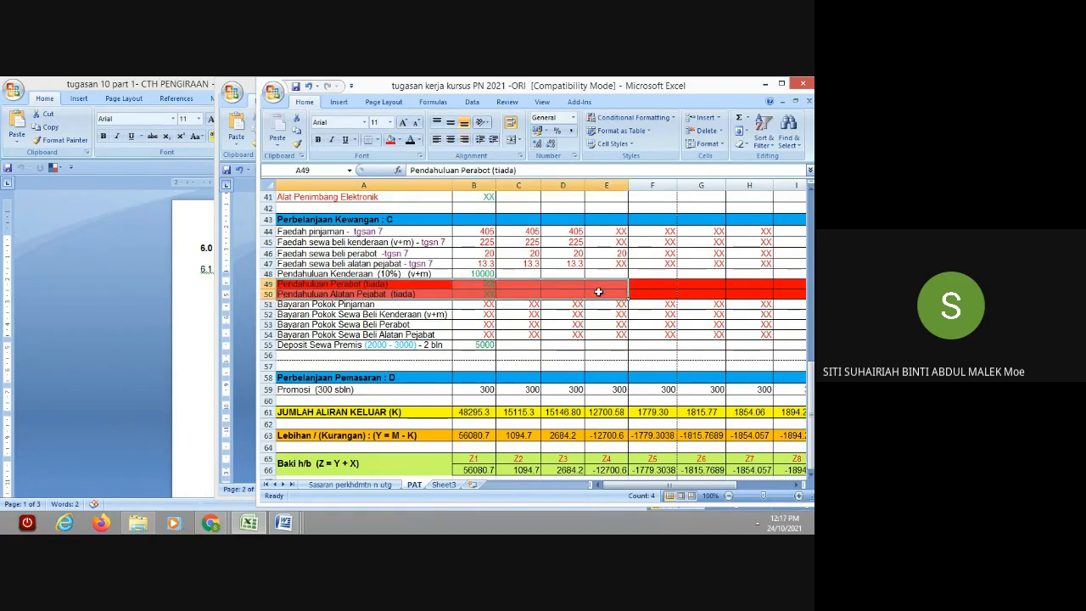
click(652, 285)
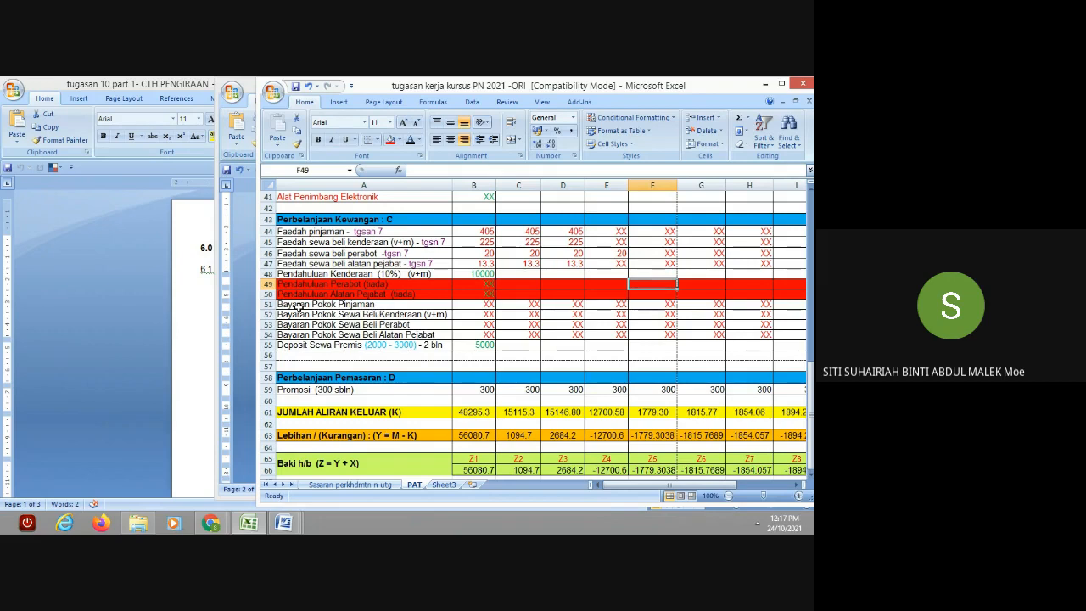
Step: Switch to the tugasan 7 Word document and look up the Bayaran Pokok Pinjaman amount under Belanja Kewangan
click(482, 304)
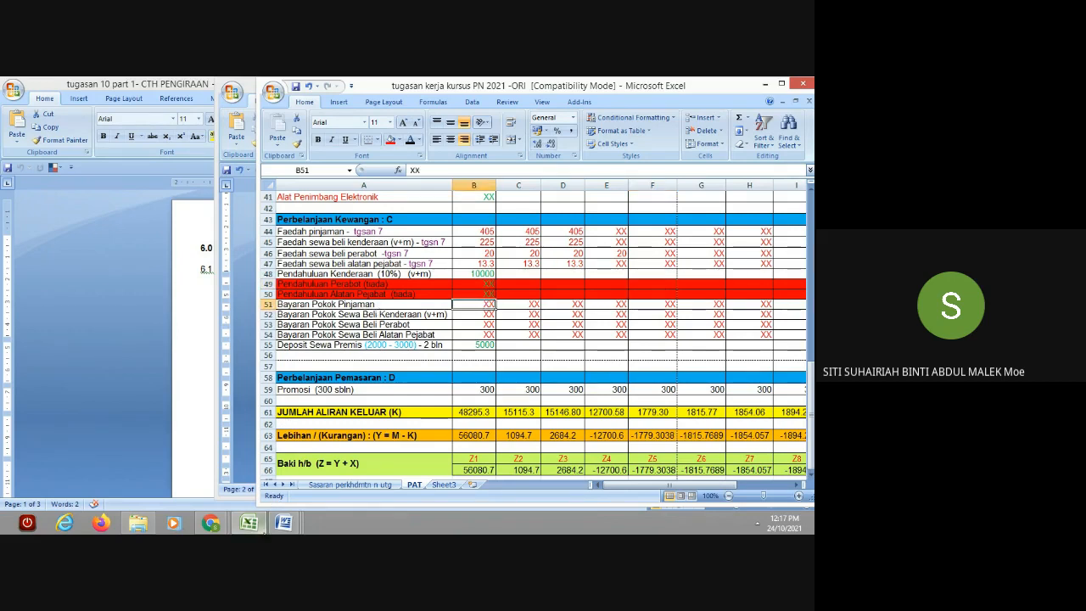
click(253, 524)
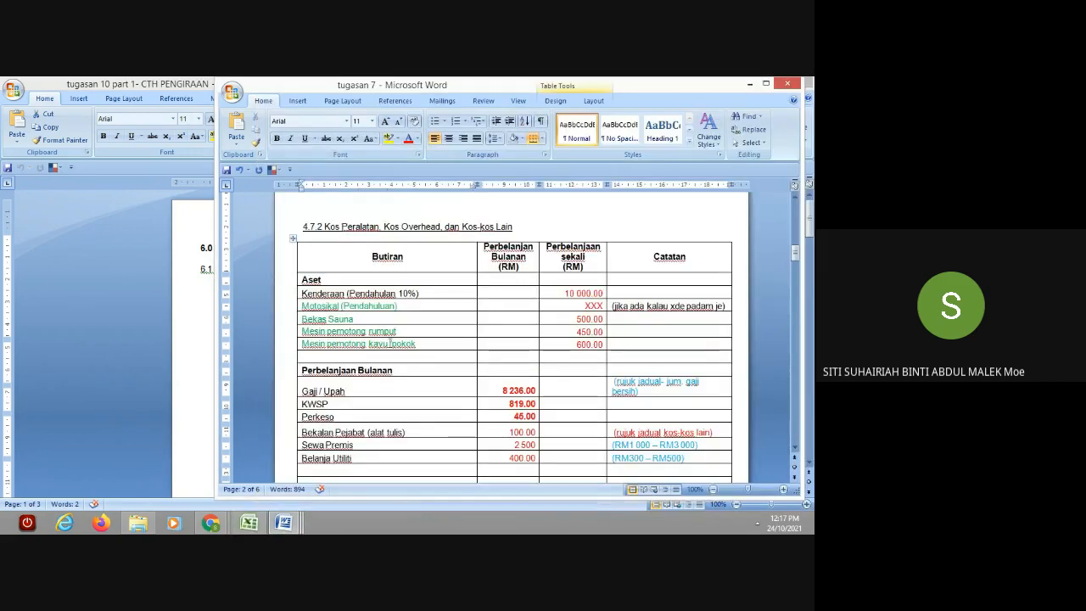
drag(796, 253, 795, 273)
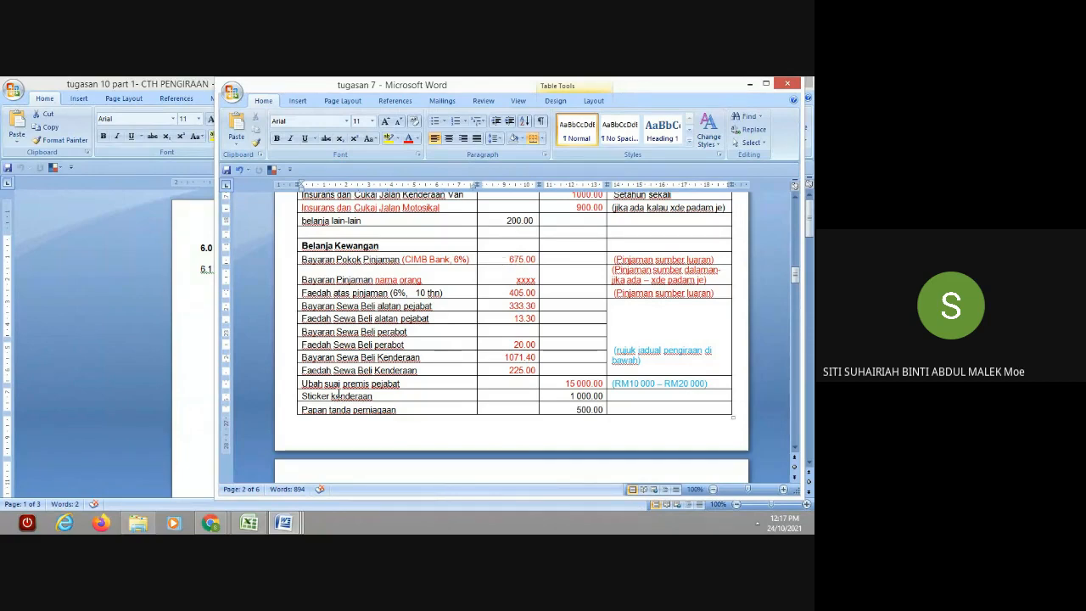
Step: Switch back to the Excel workbook and enter 675 for Bayaran Pokok Pinjaman in cells B51, C51, D51 and M51
click(248, 523)
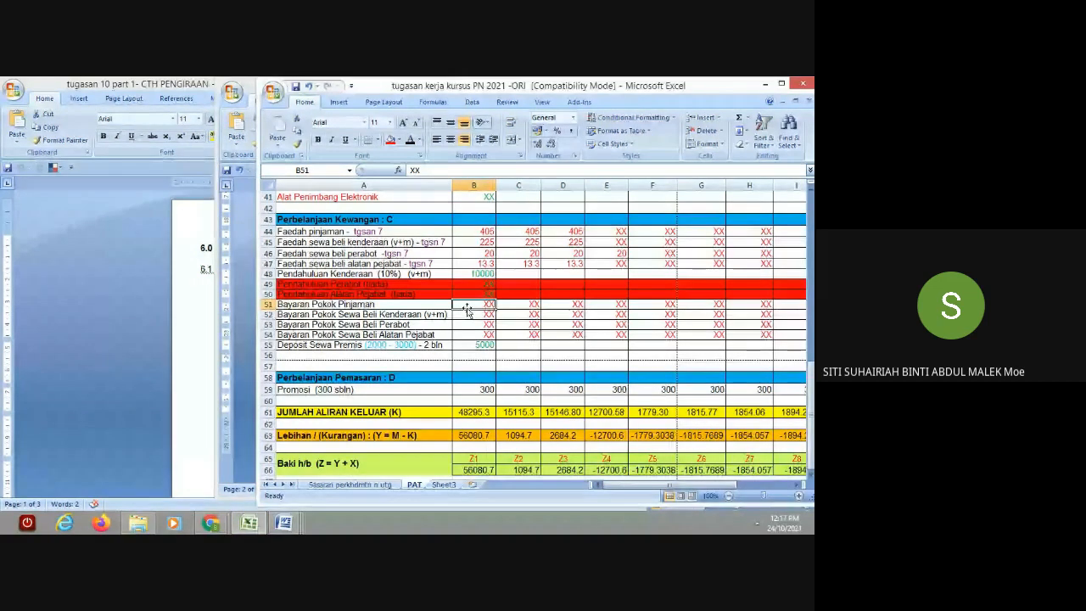
text(675)
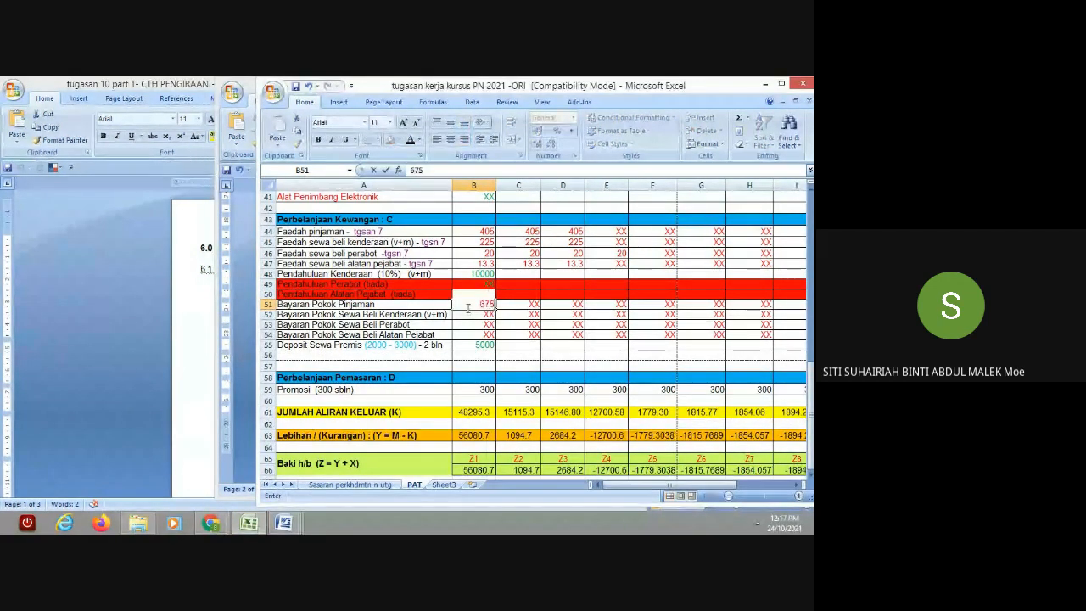
key(Tab)
text(675)
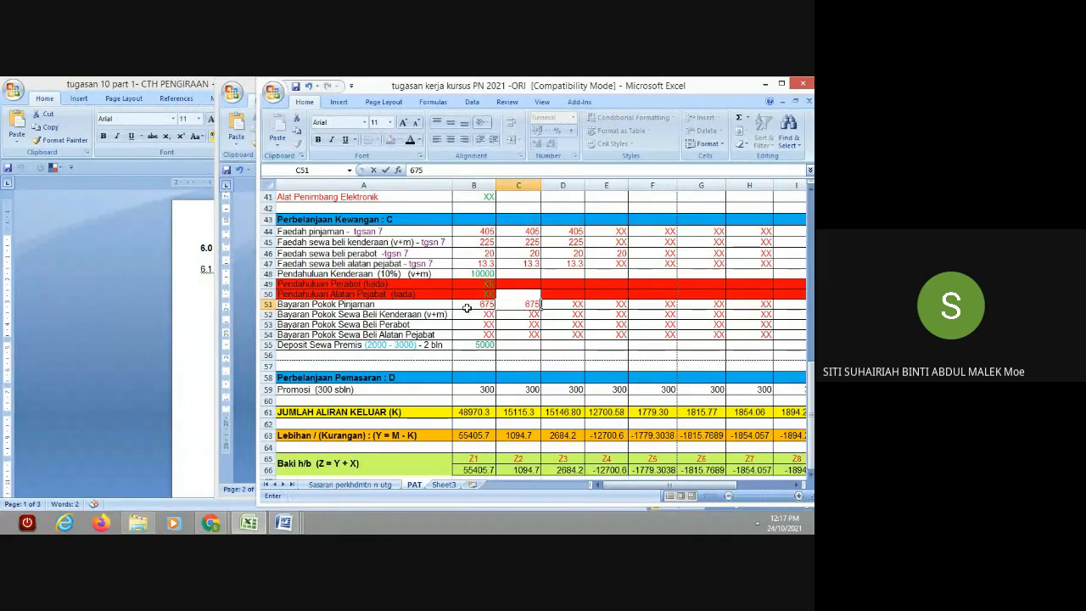
key(Tab)
text(675)
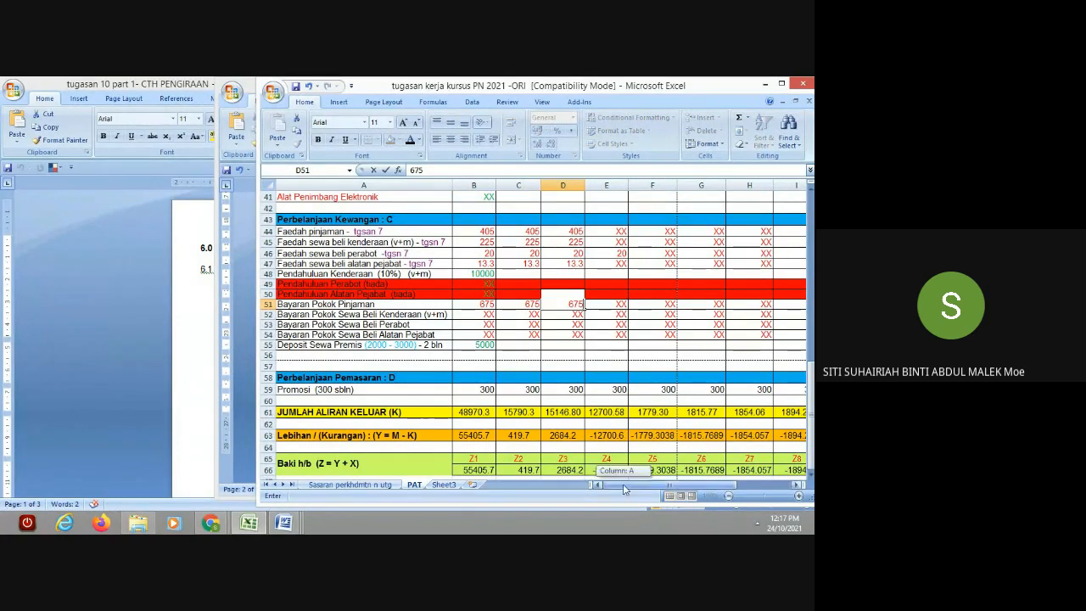
drag(622, 483, 705, 481)
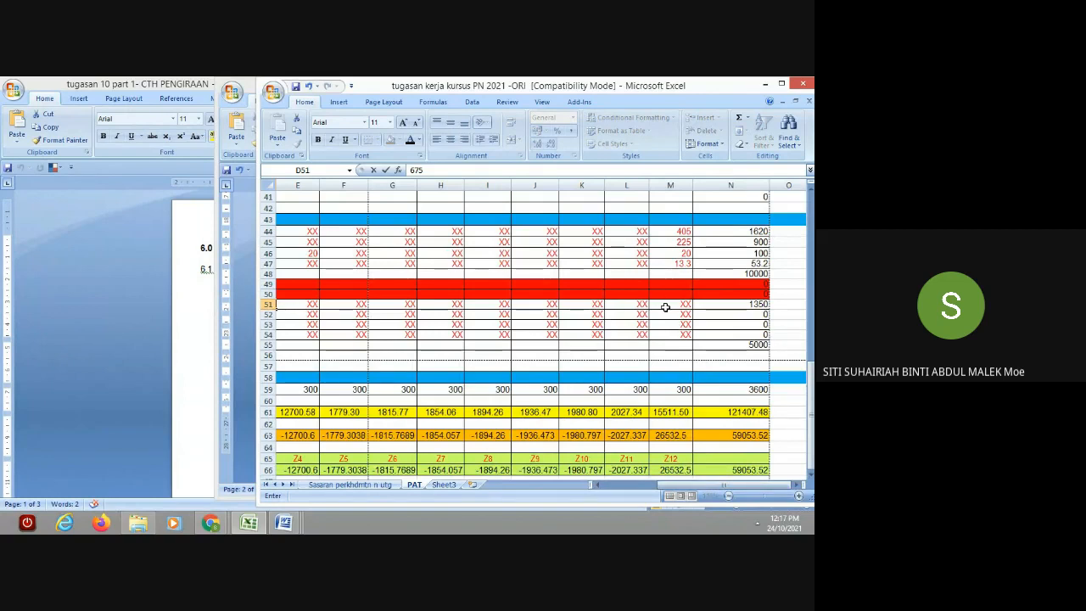
click(662, 303)
text(675)
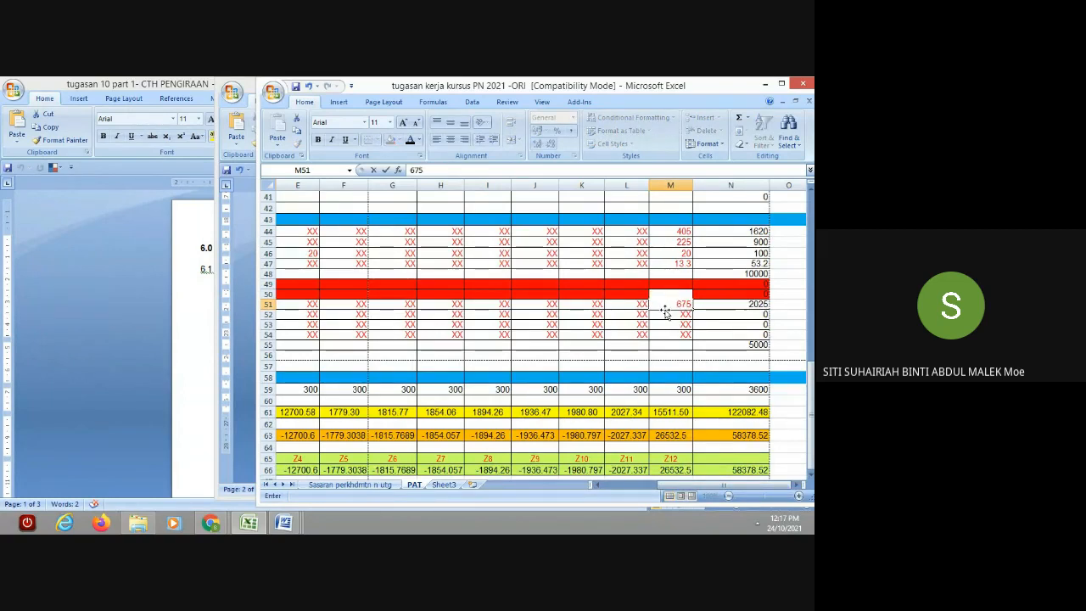
Step: Switch to the tugasan 7 Word document and look up the Bayaran Sewa Beli Kenderaan amount under Belanja Kewangan
click(613, 347)
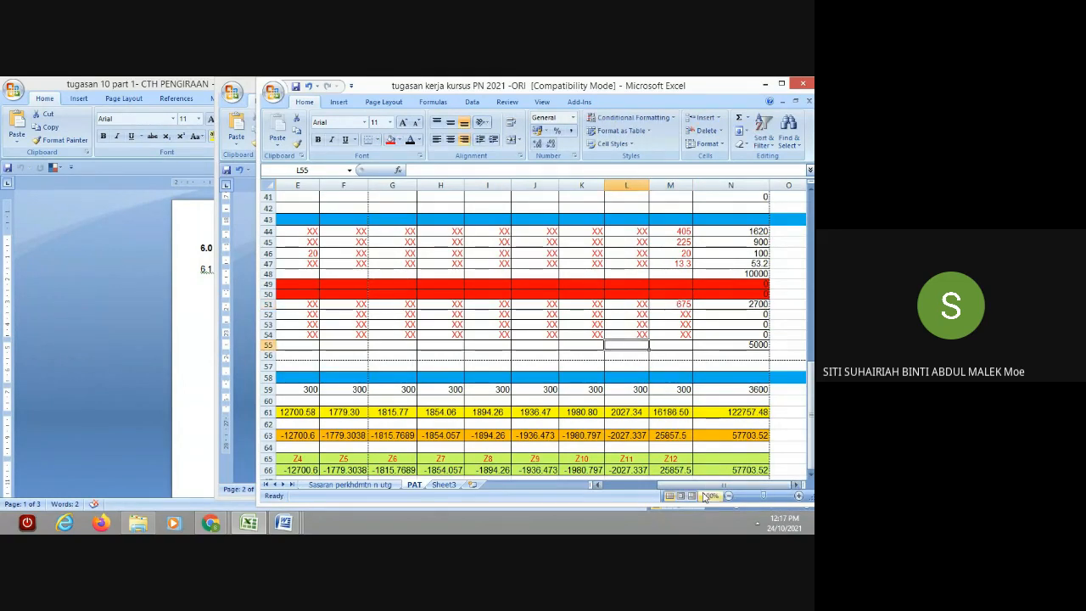
drag(706, 483, 619, 487)
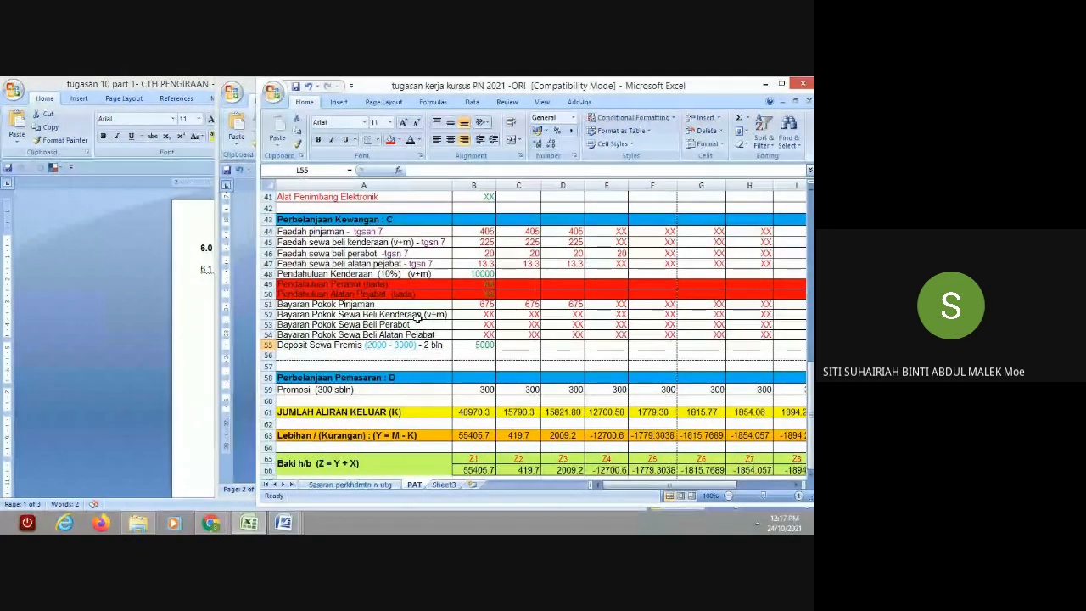
click(256, 520)
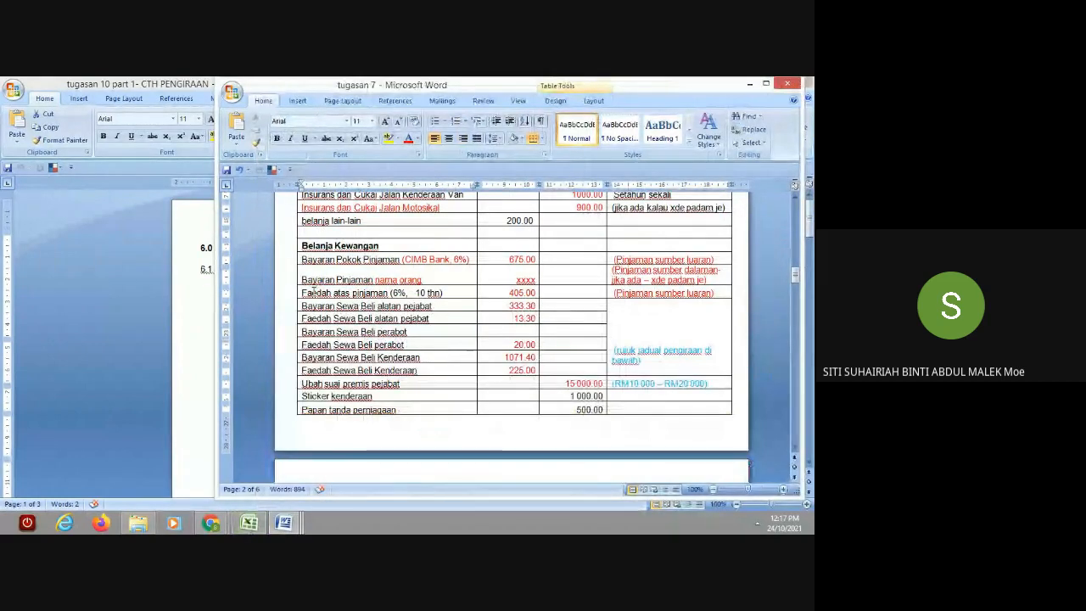
click(298, 362)
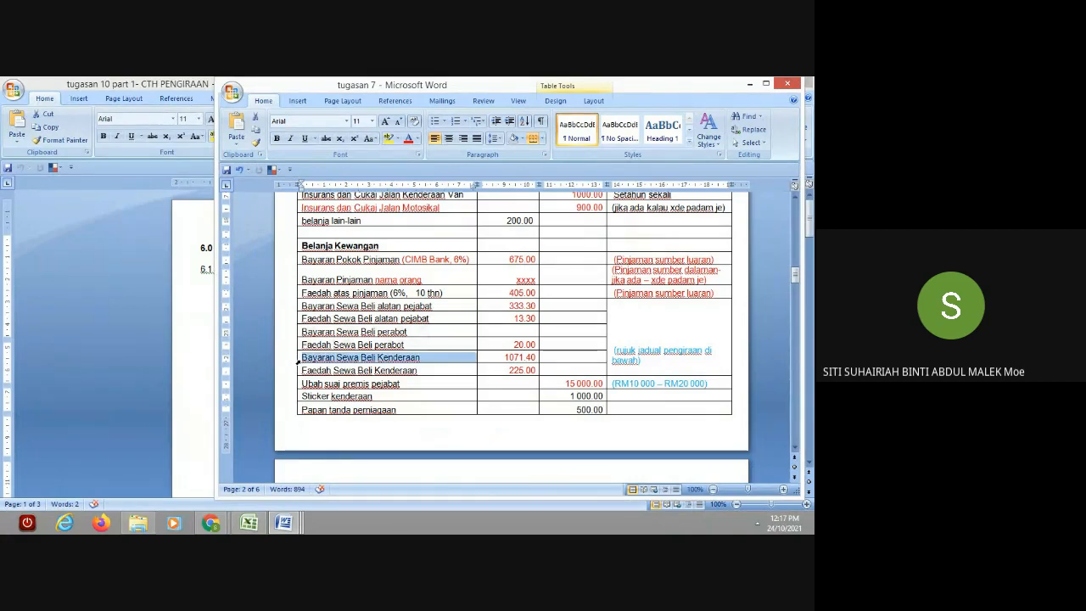
click(492, 359)
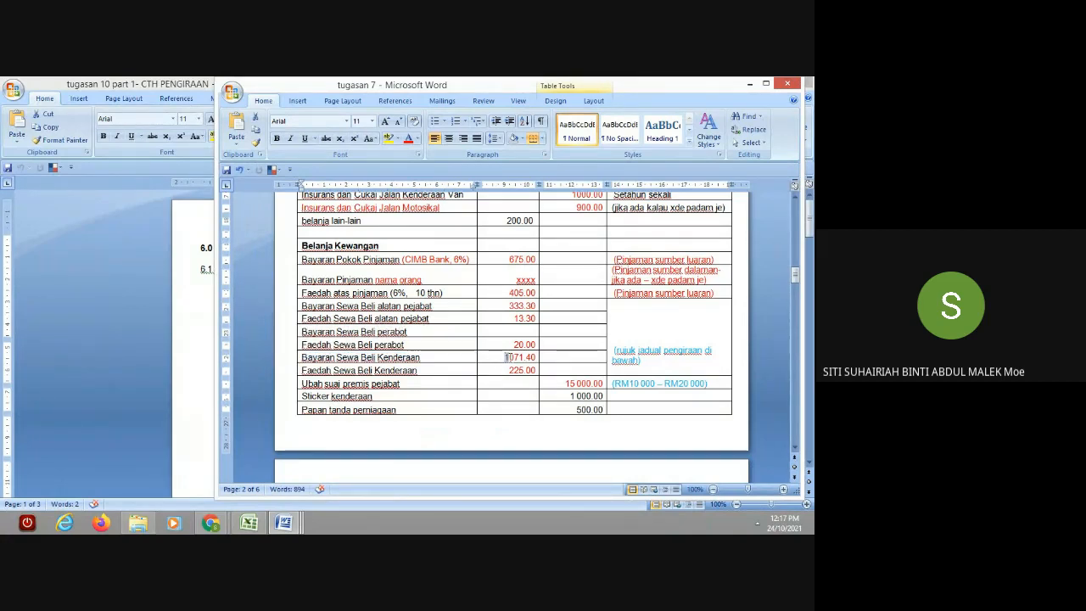
drag(506, 358, 536, 357)
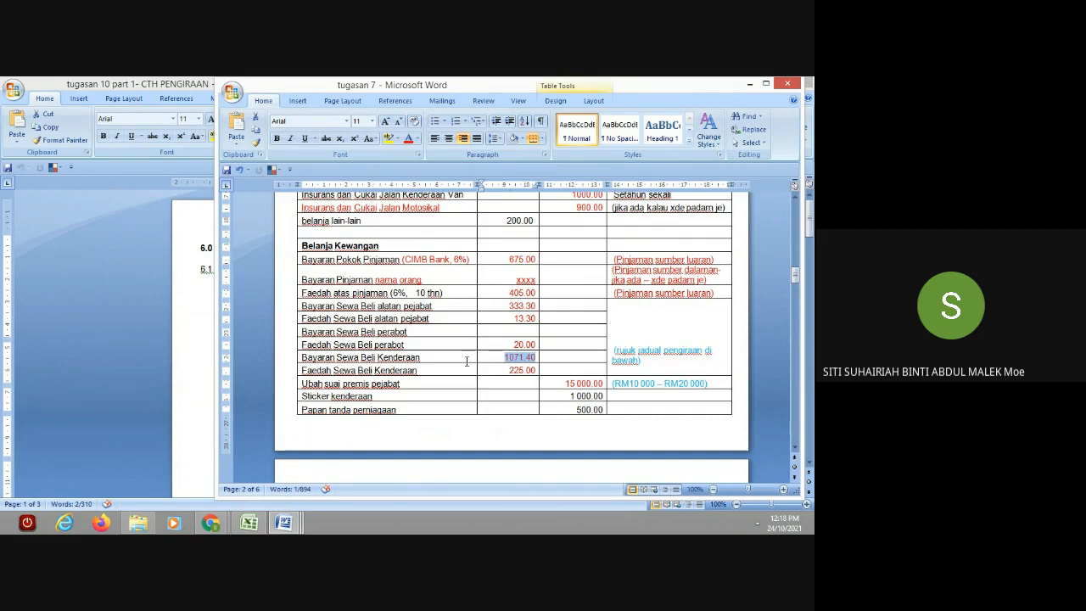
Step: Return to the Excel workbook and enter 1071.40 for Bayaran Pokok Sewa Beli Kenderaan (v+m) in cell B52
click(250, 524)
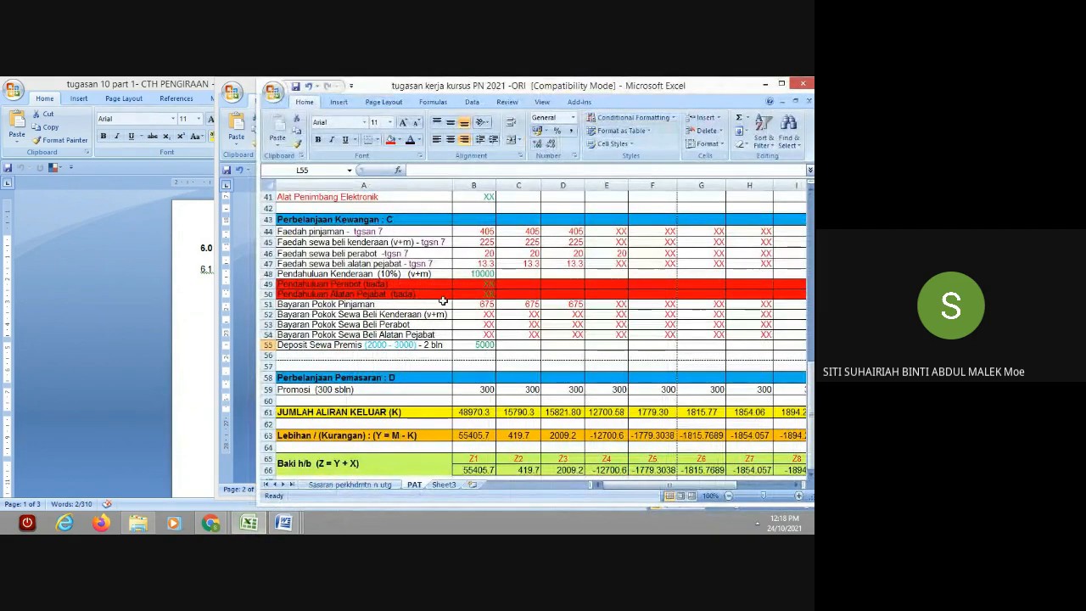
click(476, 314)
text(1)
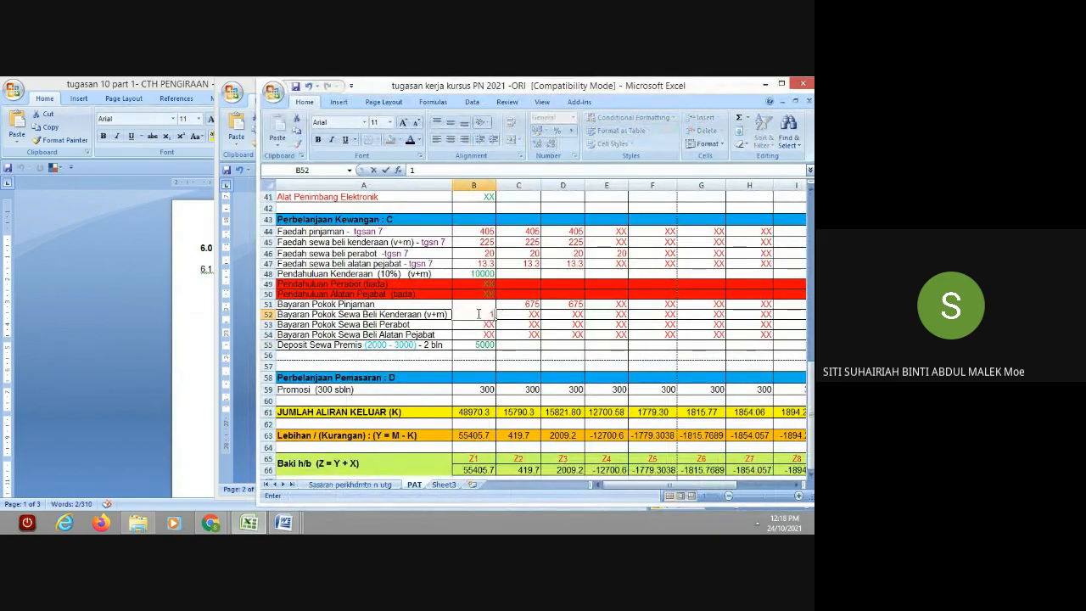
text(071.40)
click(564, 355)
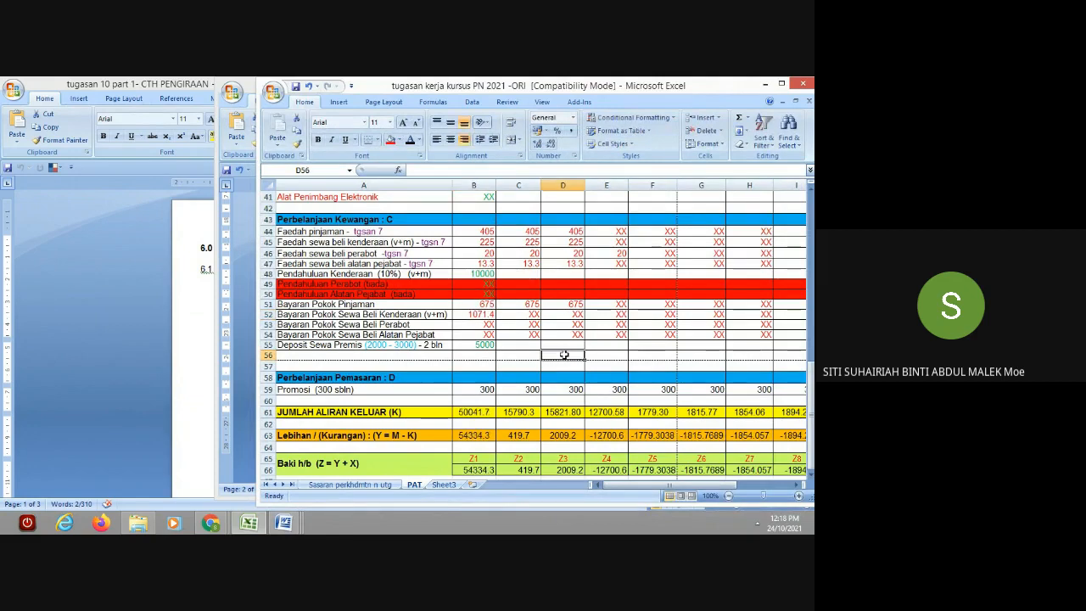
click(485, 314)
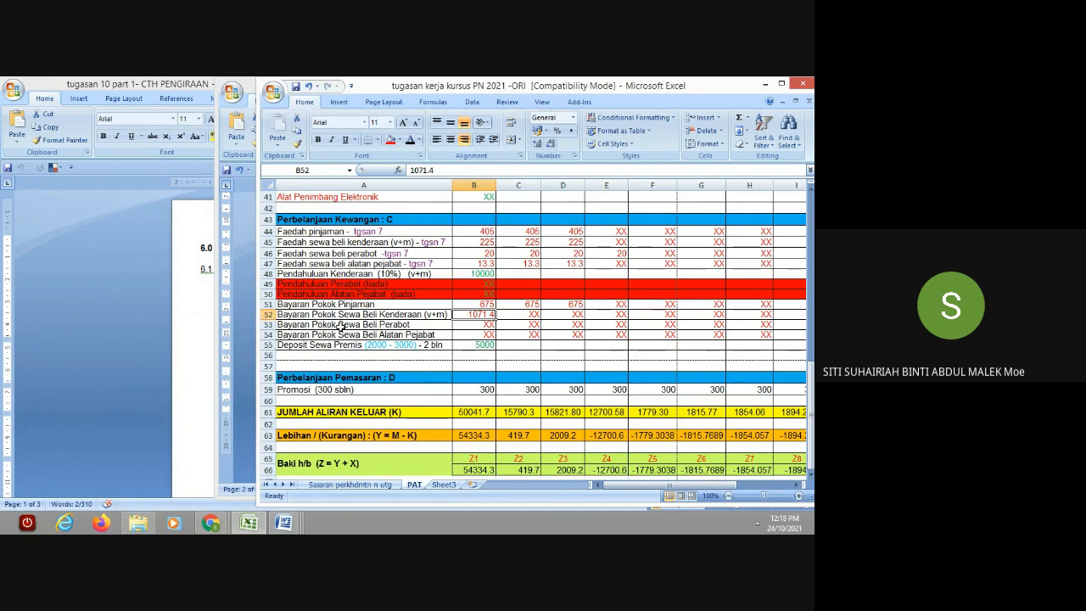
Step: Remove the word Pokok from the label in A53 so it reads Bayaran Sewa Beli Perabot
double_click(336, 326)
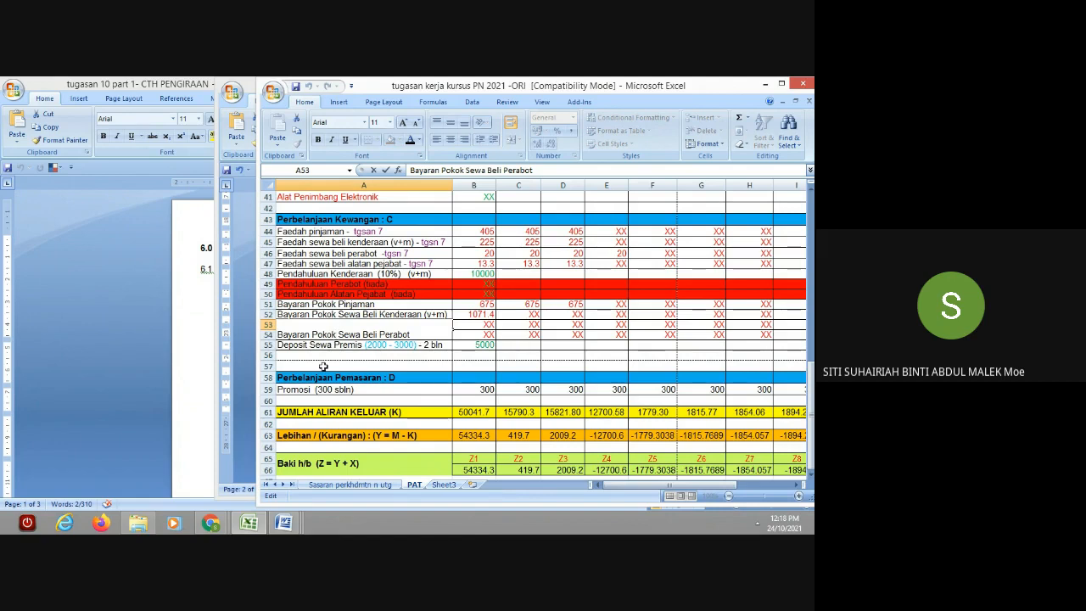
key(BackSpace)
key(BackSpace)
key(BackSpace)
key(BackSpace)
key(BackSpace)
key(BackSpace)
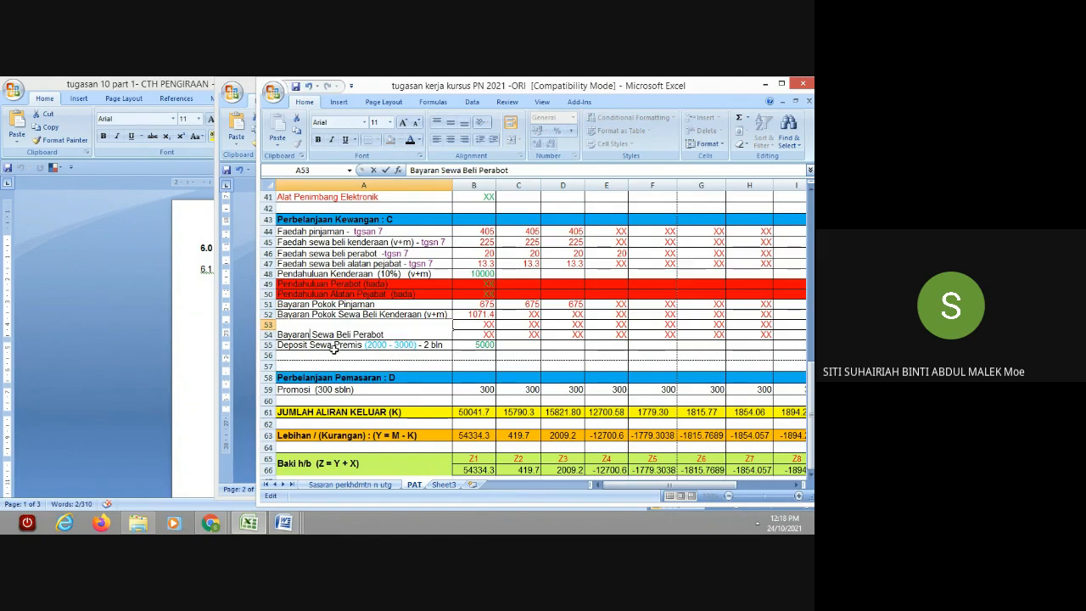
Step: Shorten the label in A52 to Bayaran Sewa Beli Kenderaan (v+m) by deleting the word Pokok
double_click(336, 315)
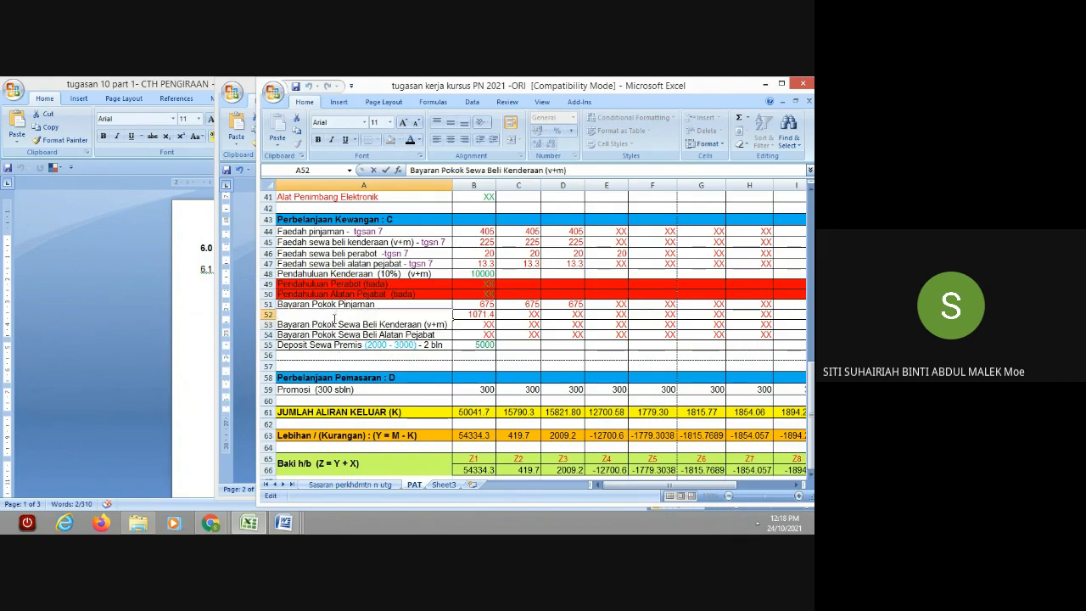
key(BackSpace)
key(BackSpace)
key(BackSpace)
key(BackSpace)
key(BackSpace)
key(BackSpace)
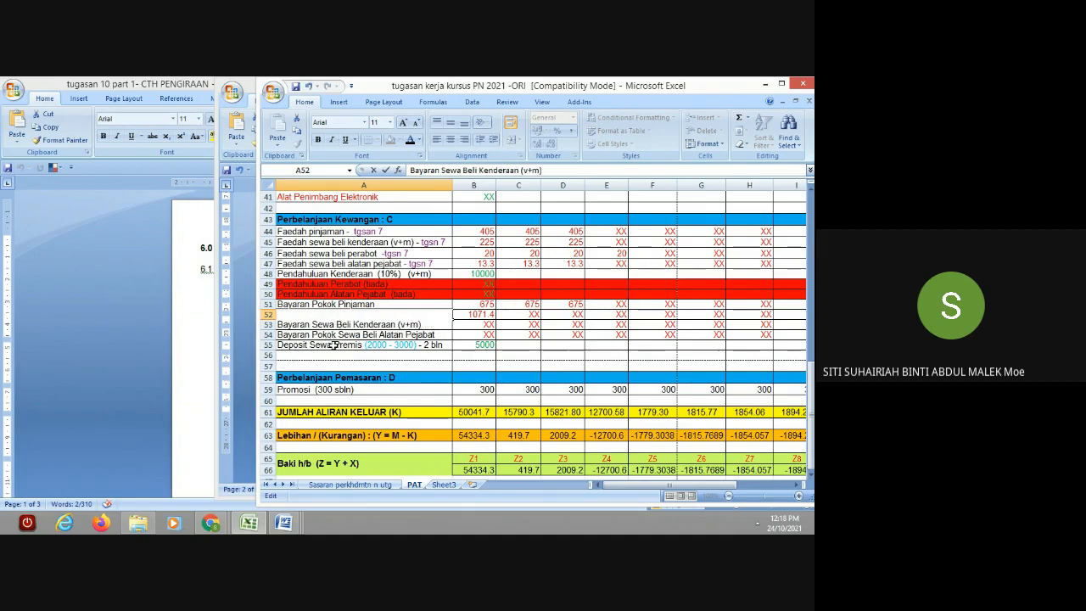
click(334, 345)
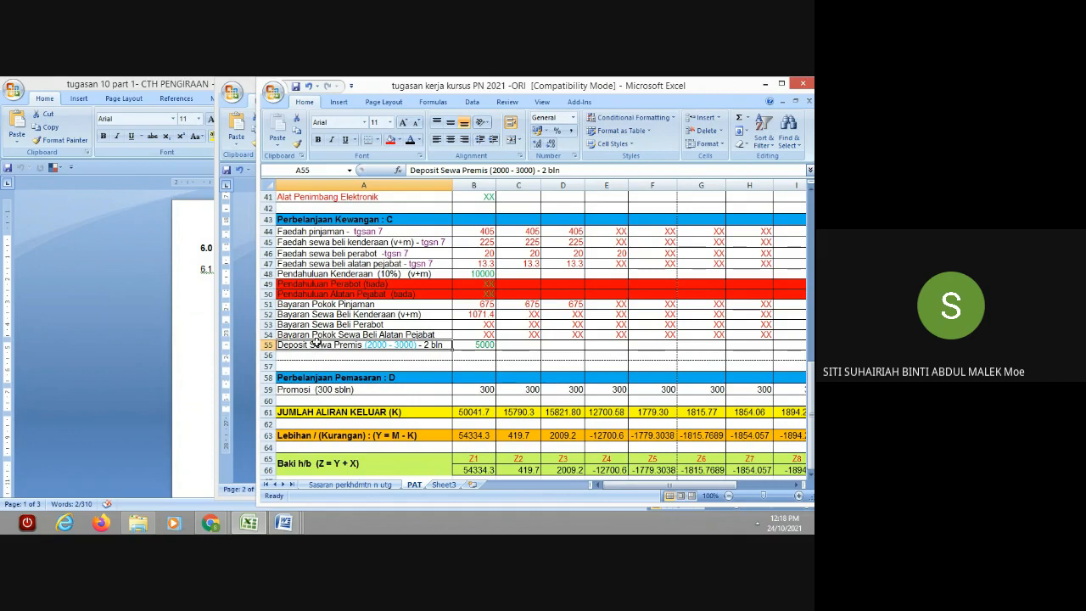
Step: Delete the word Pokok from the A54 label, leaving Bayaran Sewa Beli Alatan Pejabat
double_click(336, 335)
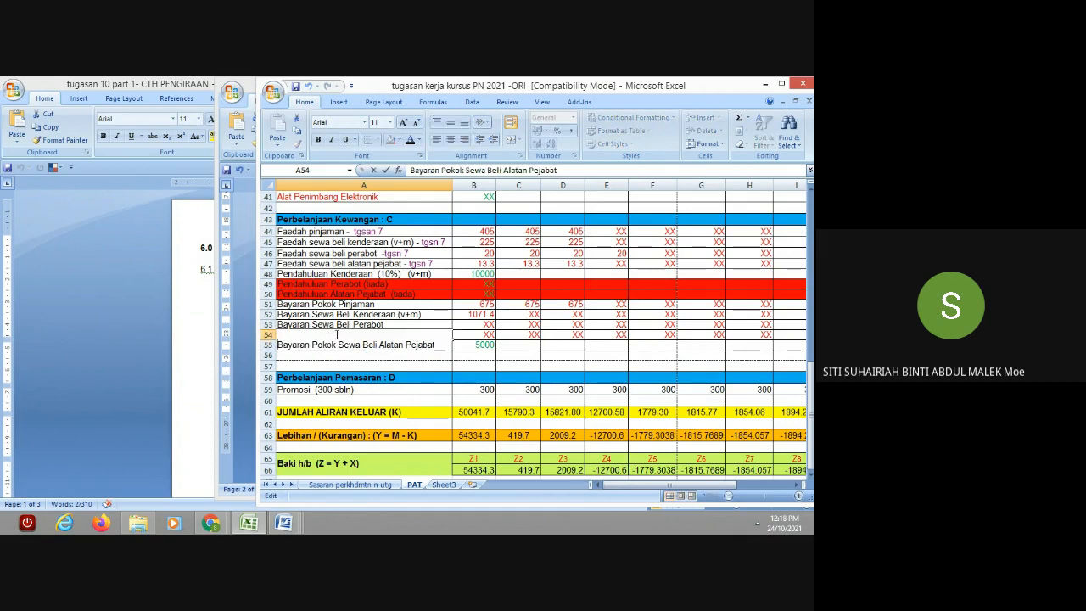
key(BackSpace)
key(BackSpace)
key(BackSpace)
key(BackSpace)
key(BackSpace)
key(BackSpace)
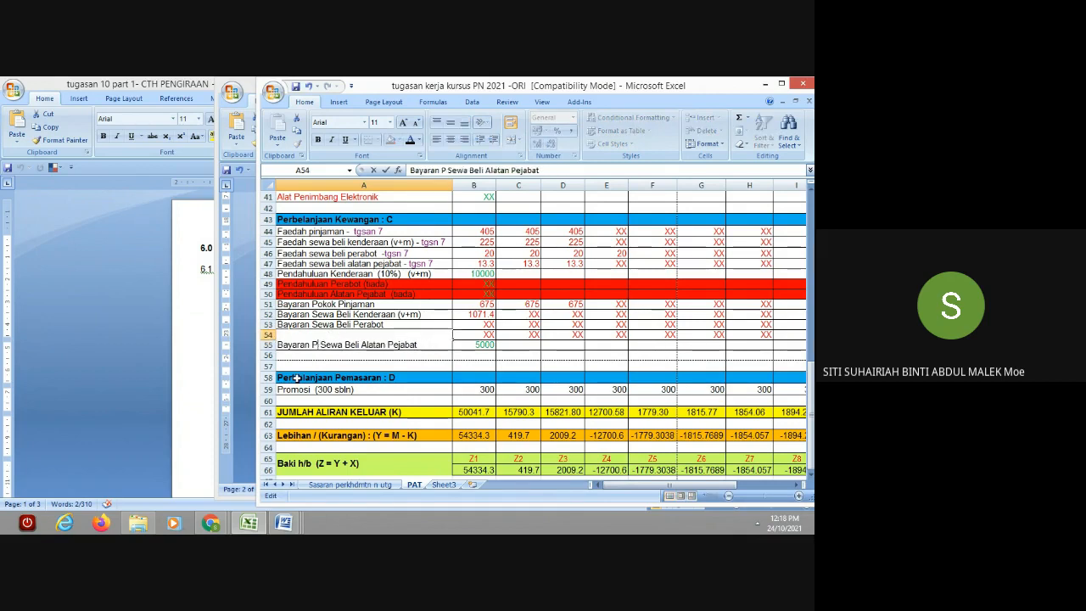
click(514, 354)
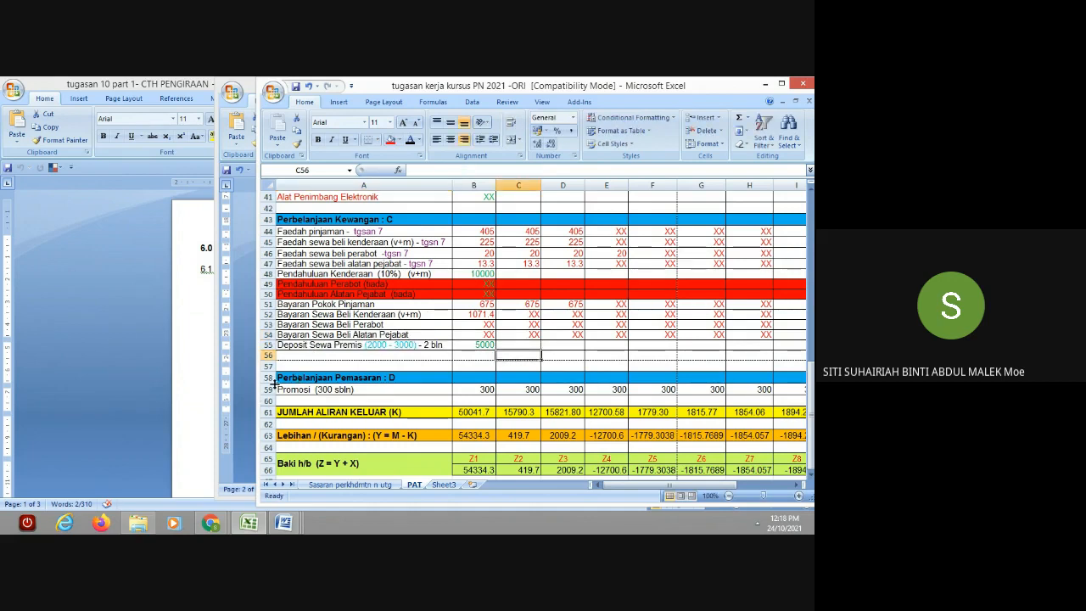
Step: Check the perabot payment in the tugasan 7 Word document, then return to Excel and enter 20 in cells B53 and C53
click(250, 524)
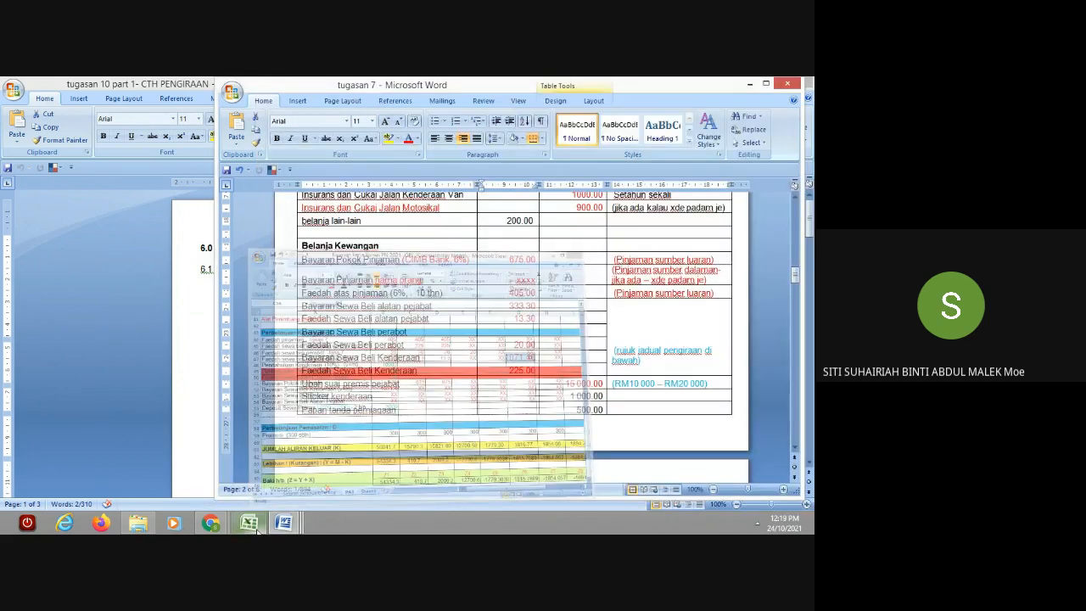
click(257, 529)
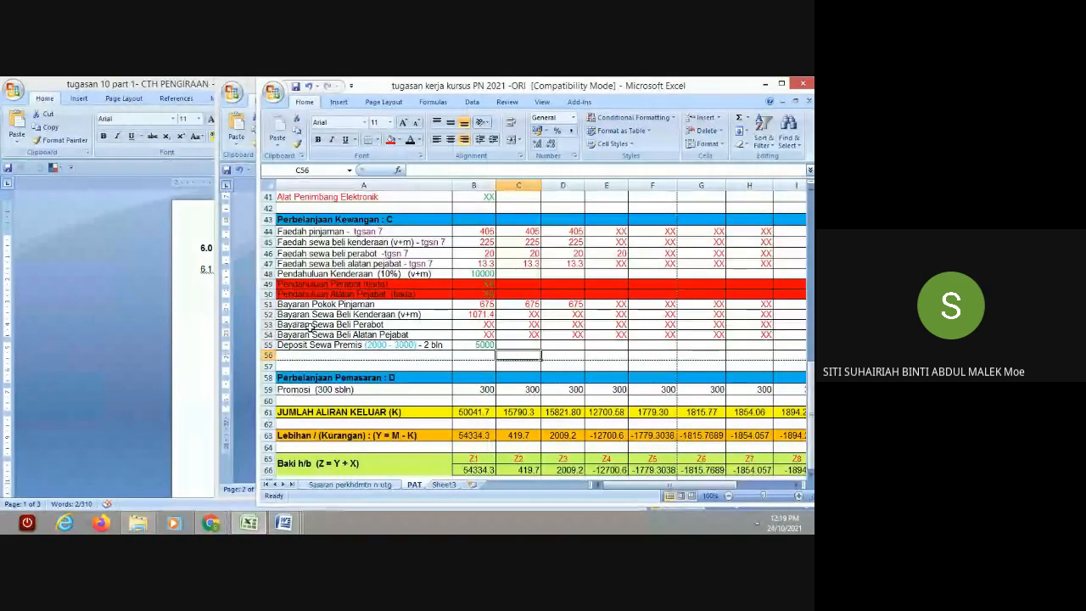
click(472, 325)
text(2)
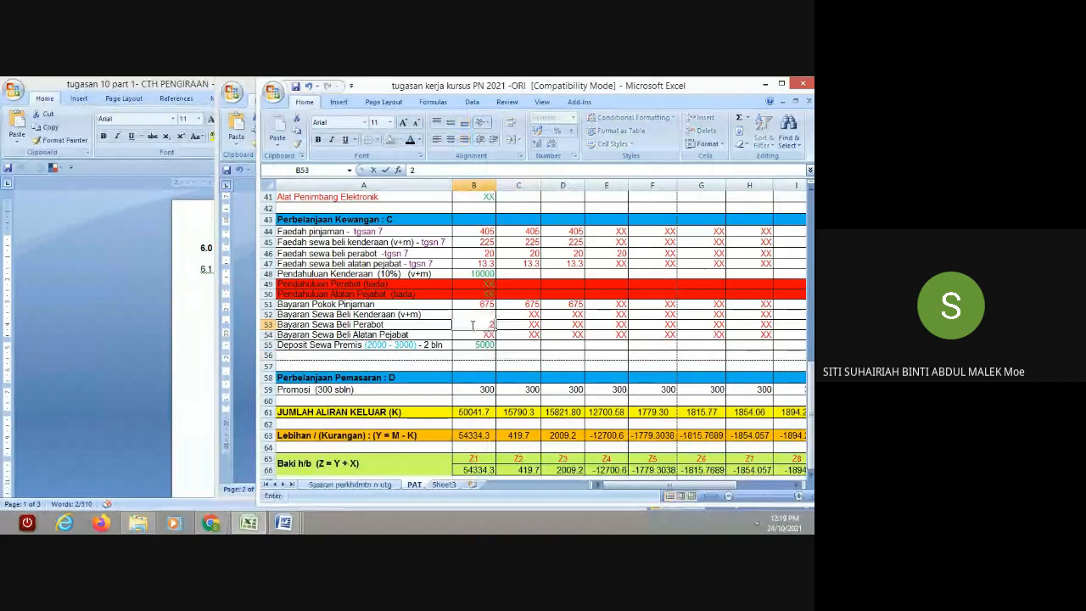
text(0)
click(522, 326)
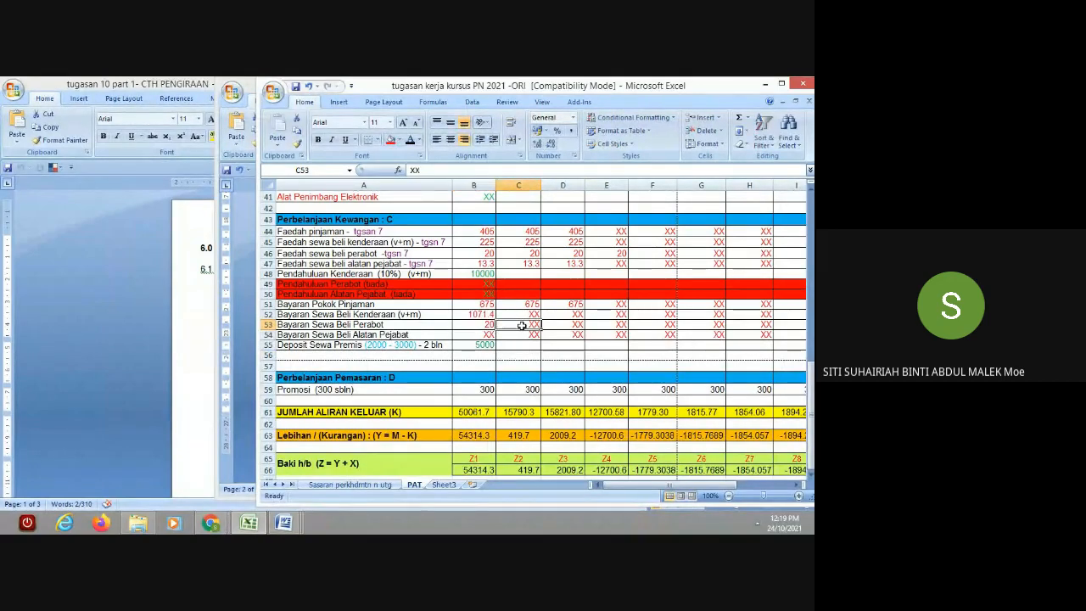
text(20)
key(Tab)
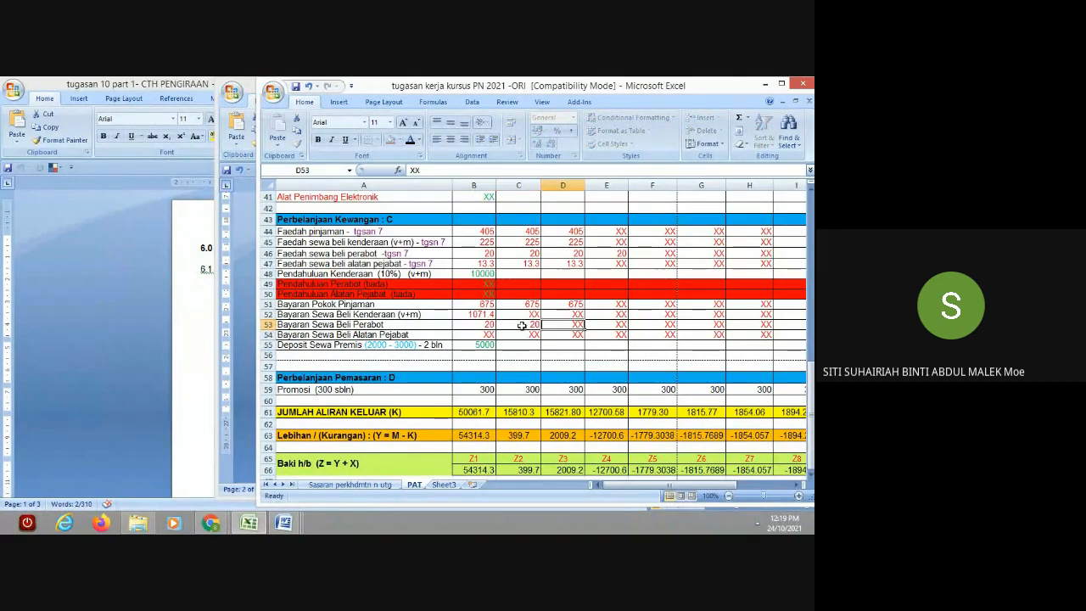
Step: Enter 20 for Bayaran Sewa Beli Perabot in cells D53 and M53
text(2020)
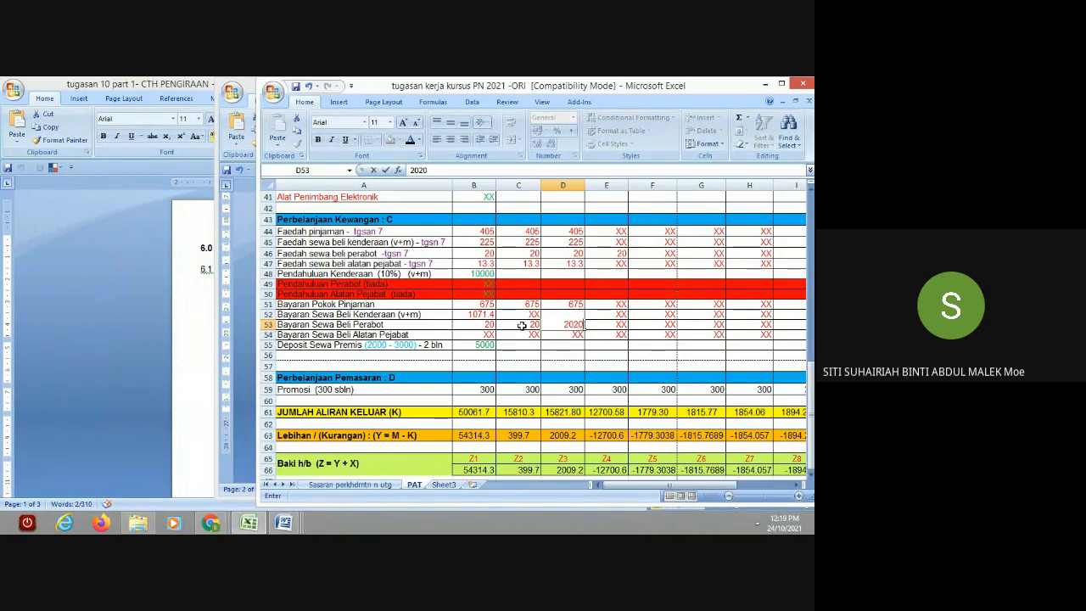
key(BackSpace)
text(2)
key(BackSpace)
key(BackSpace)
drag(631, 487, 708, 488)
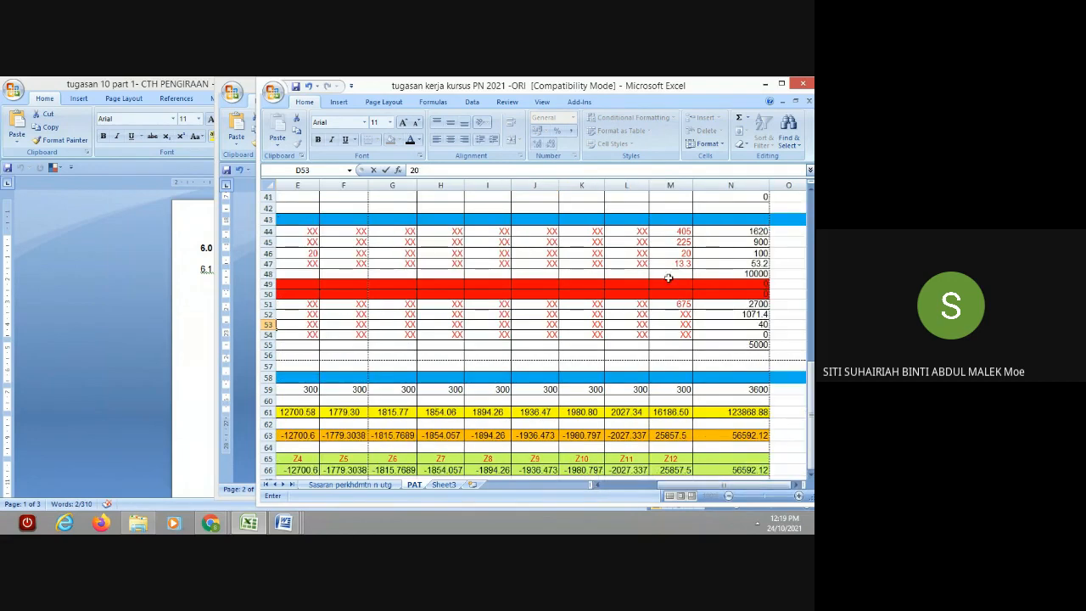
click(684, 328)
text(20)
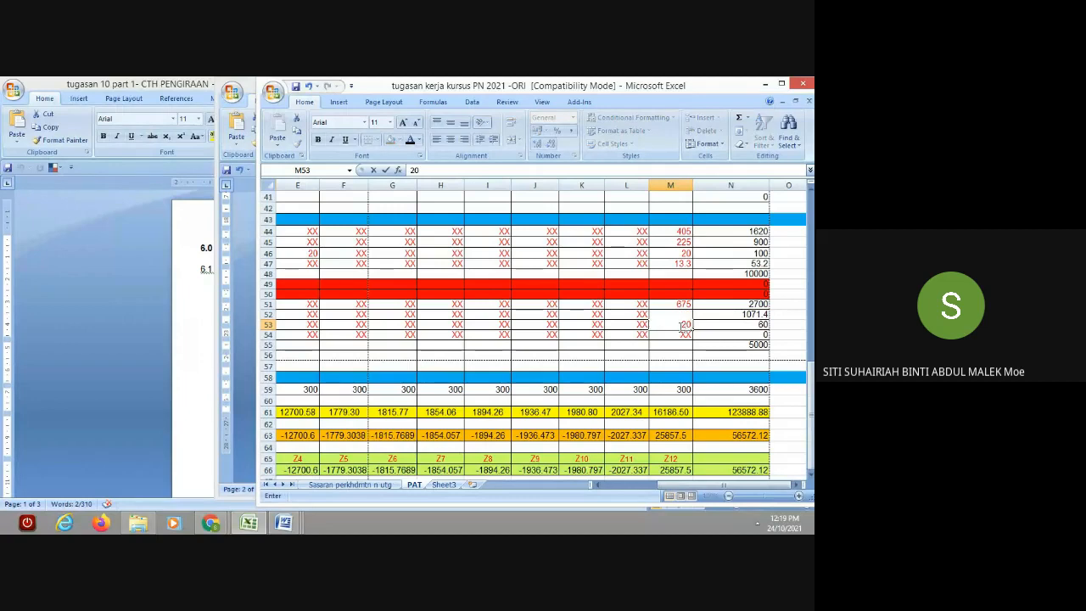
Step: Enter 1071.4 for Bayaran Sewa Beli Kenderaan in cell M52
drag(708, 488, 582, 491)
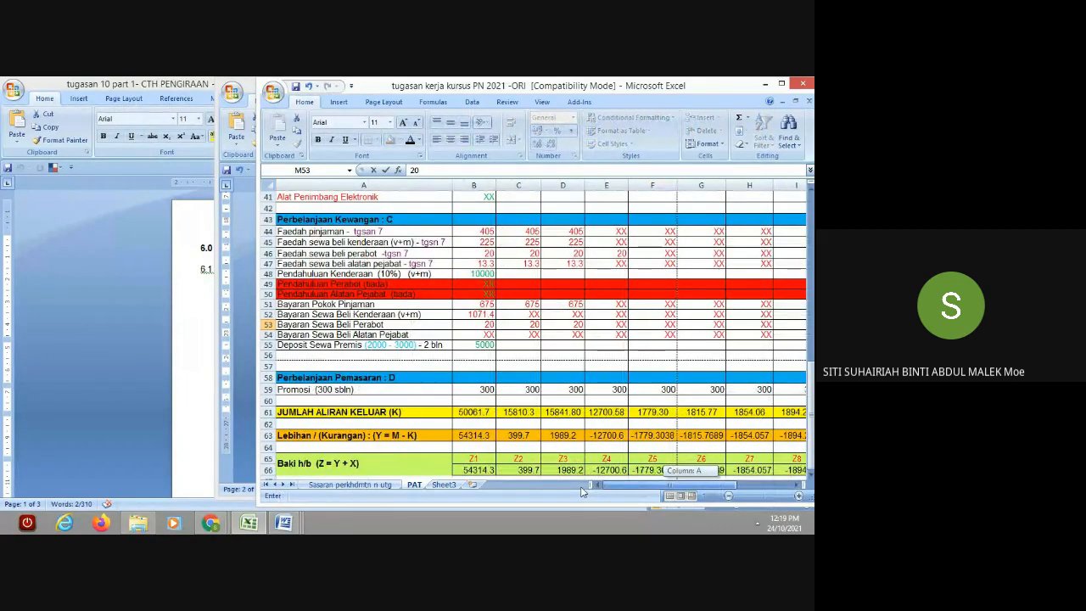
drag(581, 492, 683, 490)
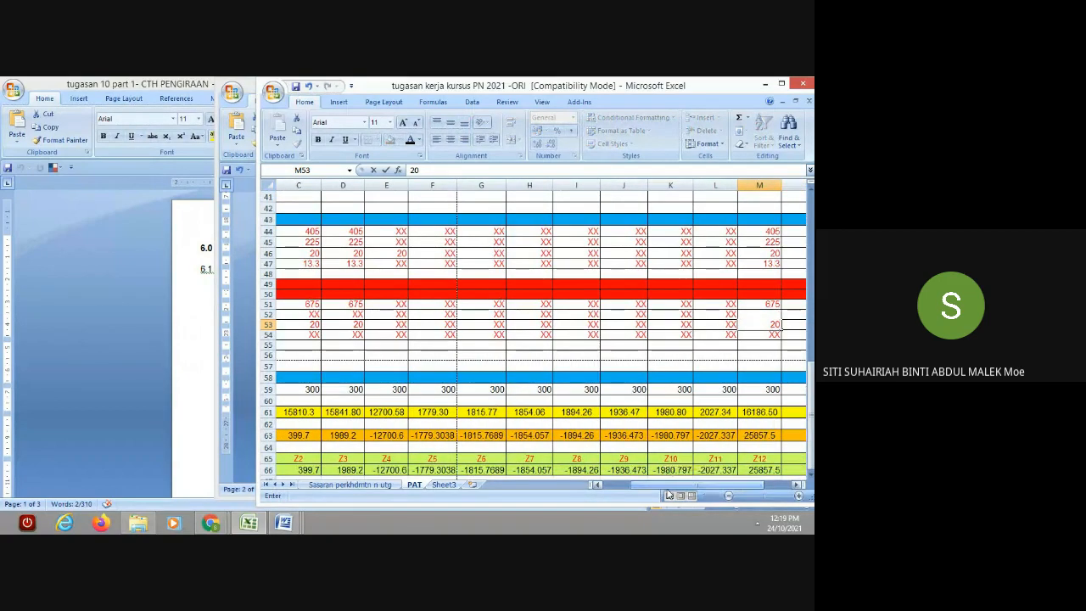
click(726, 314)
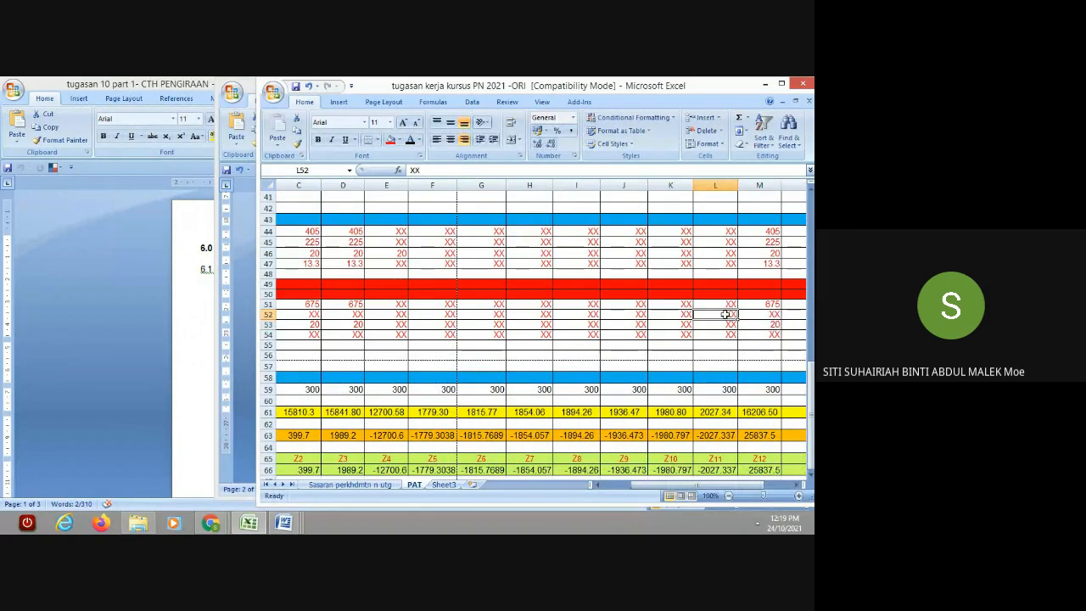
click(758, 314)
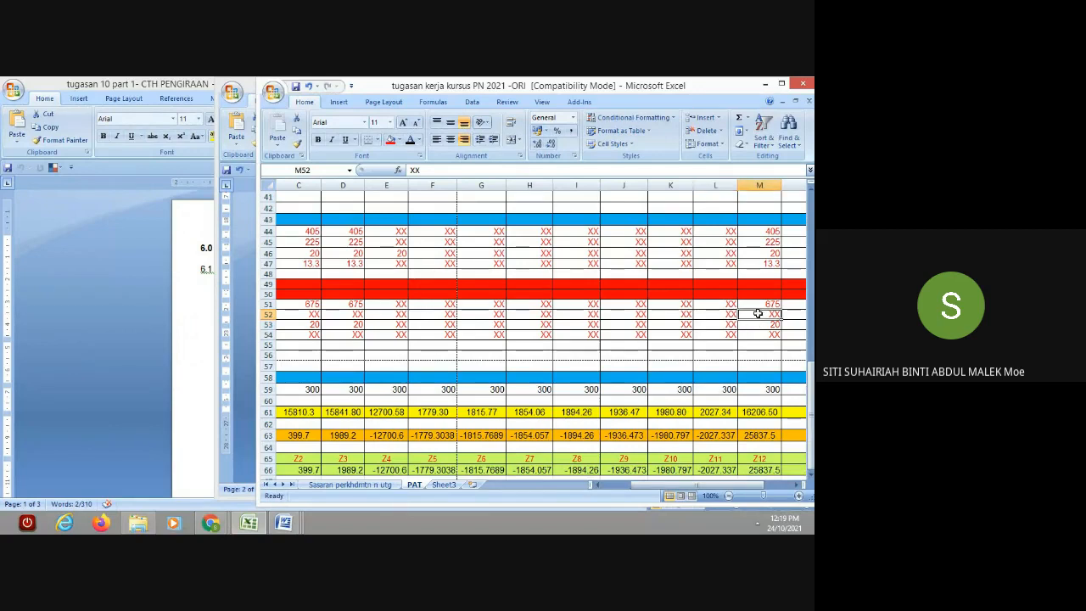
text(107)
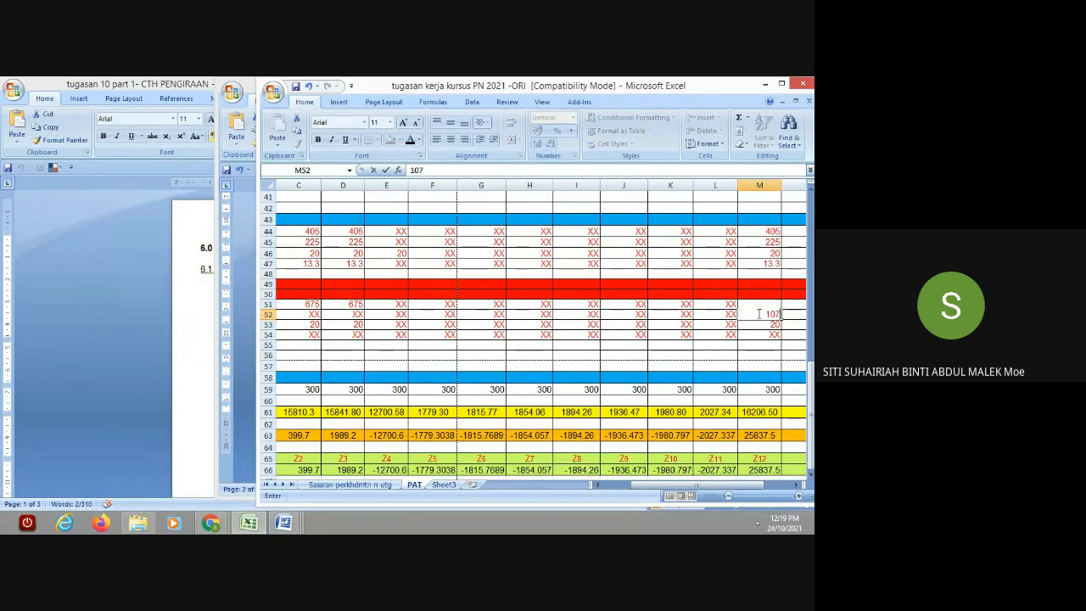
text(1.4)
click(725, 356)
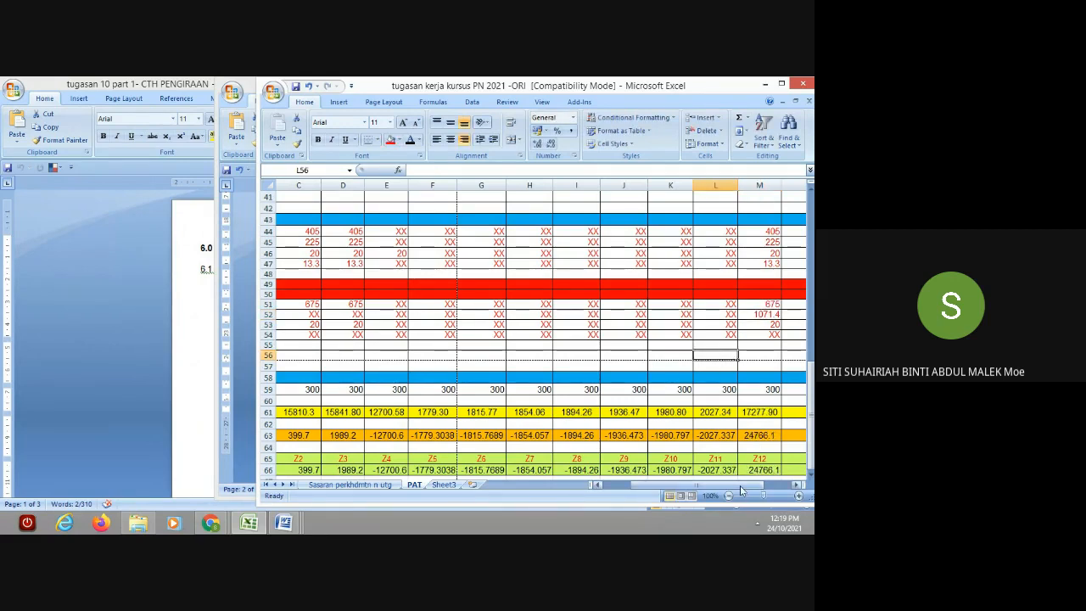
Step: Switch to the tugasan 7 Word document to check the Sewa Beli payments under Belanja Kewangan, and return to the Excel workbook
drag(745, 491, 715, 491)
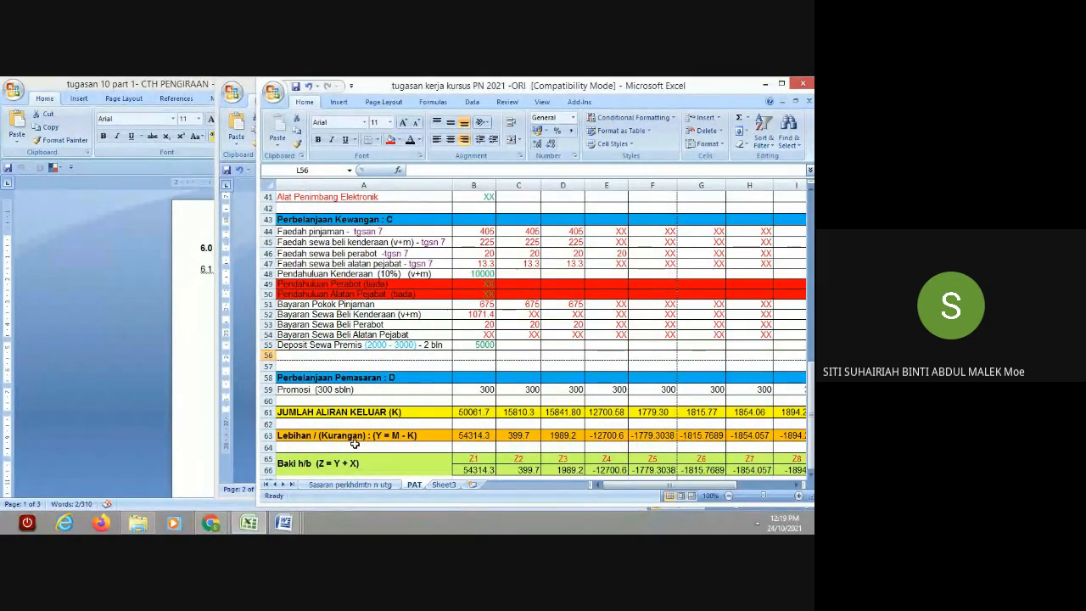
click(260, 527)
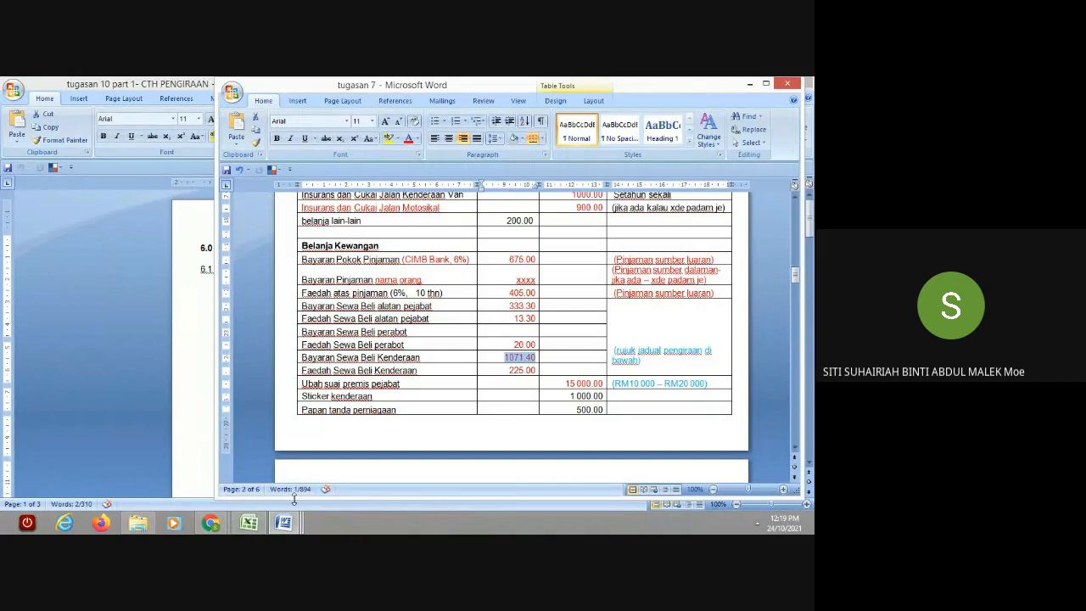
click(248, 522)
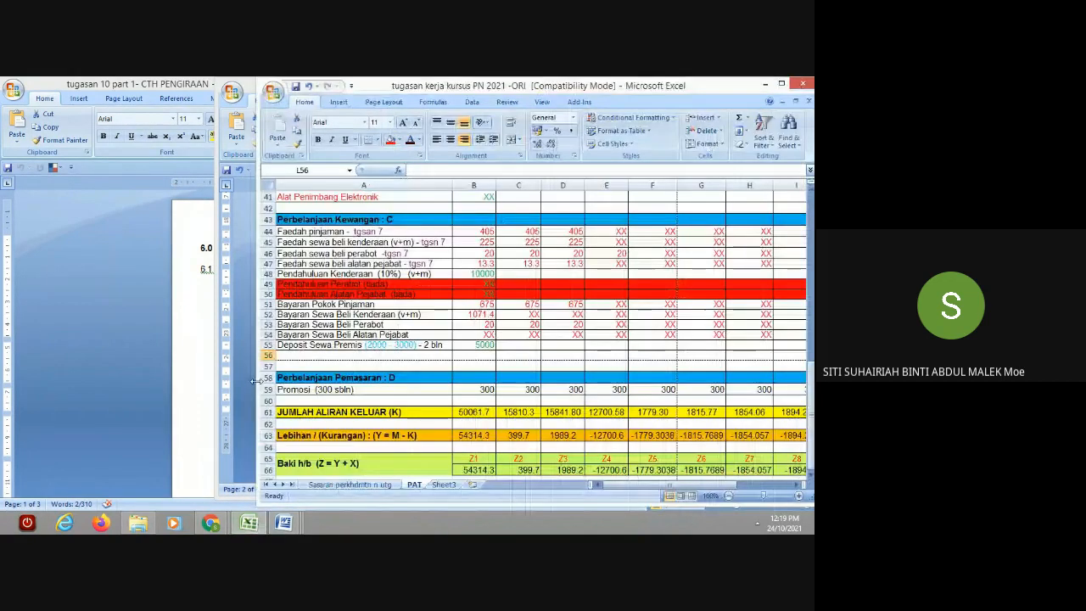
Step: Enter 333.3 for Bayaran Sewa Beli Alatan Pejabat in cells B54 and C54
click(480, 337)
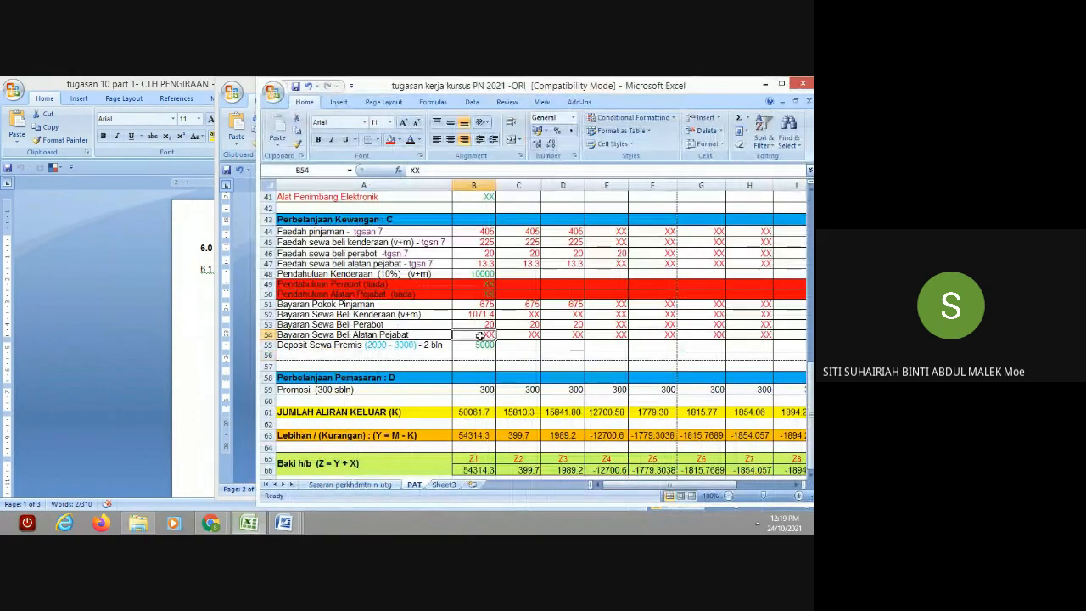
text(333.3)
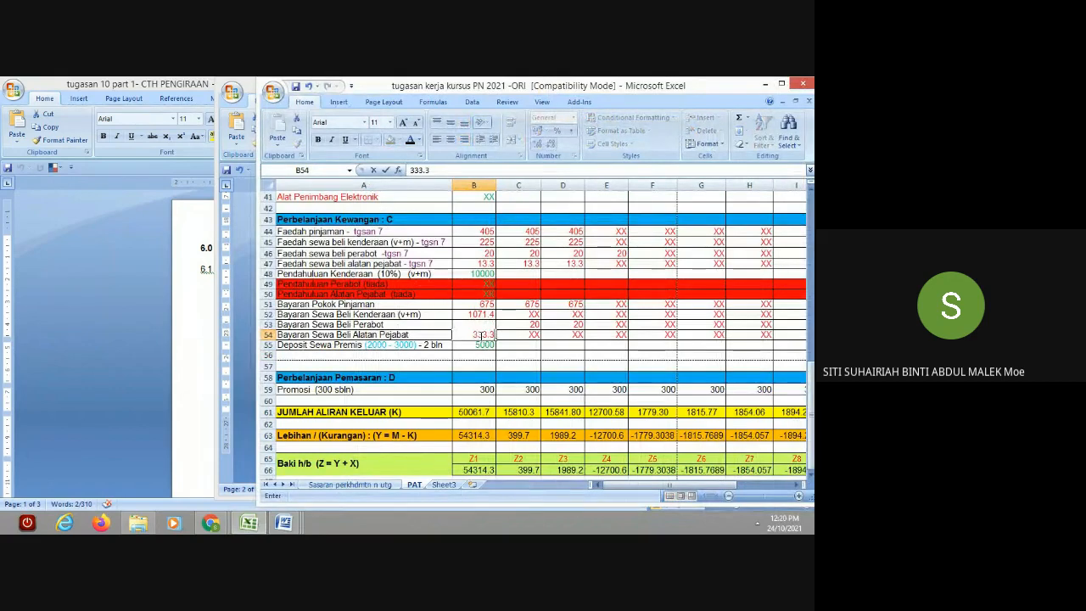
key(Tab)
text(333)
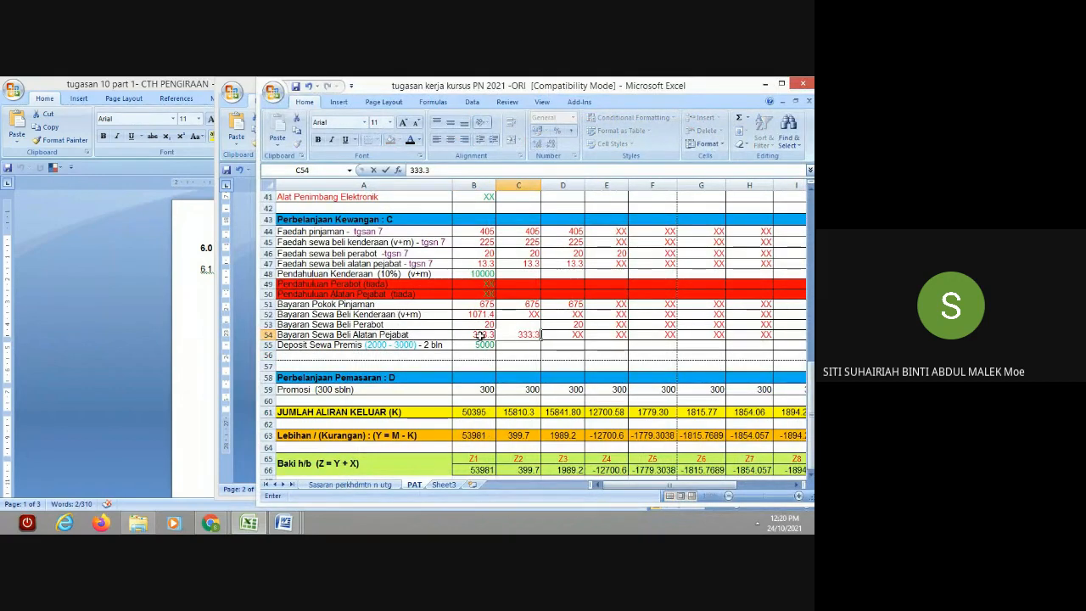
Step: Enter 333.3 for Bayaran Sewa Beli Alatan Pejabat in cell M54
key(Tab)
key(Tab)
key(Tab)
key(Tab)
key(Tab)
key(Tab)
key(Tab)
key(Tab)
key(Tab)
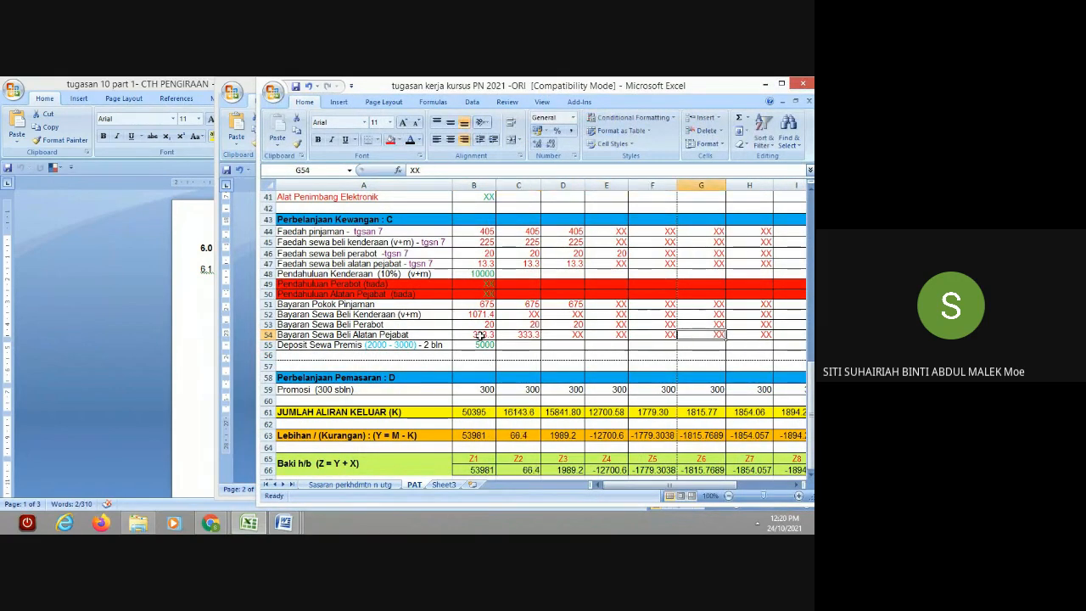
key(Tab)
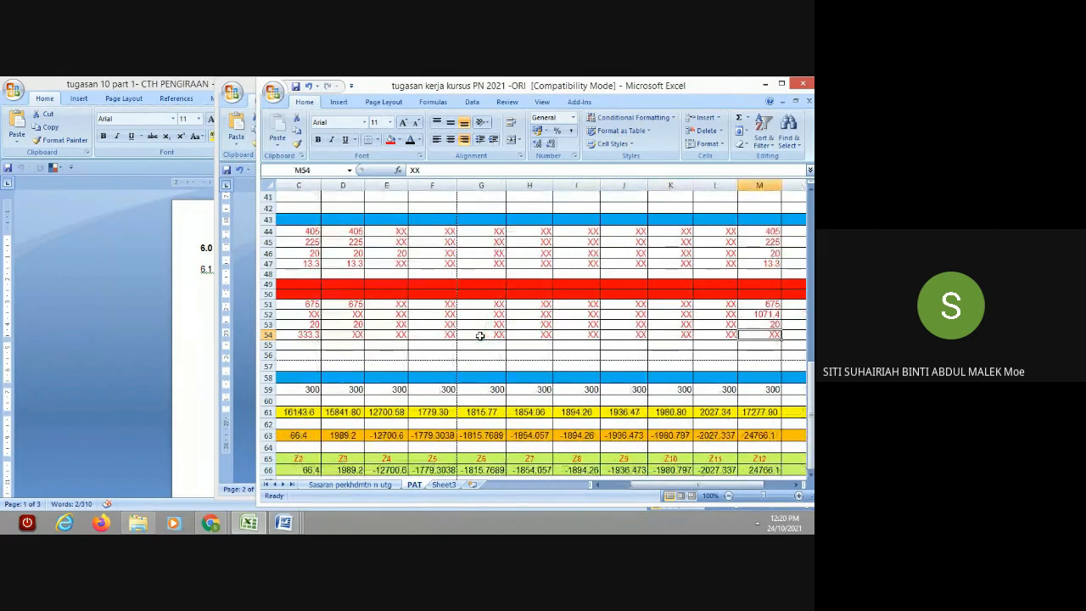
text(333.3)
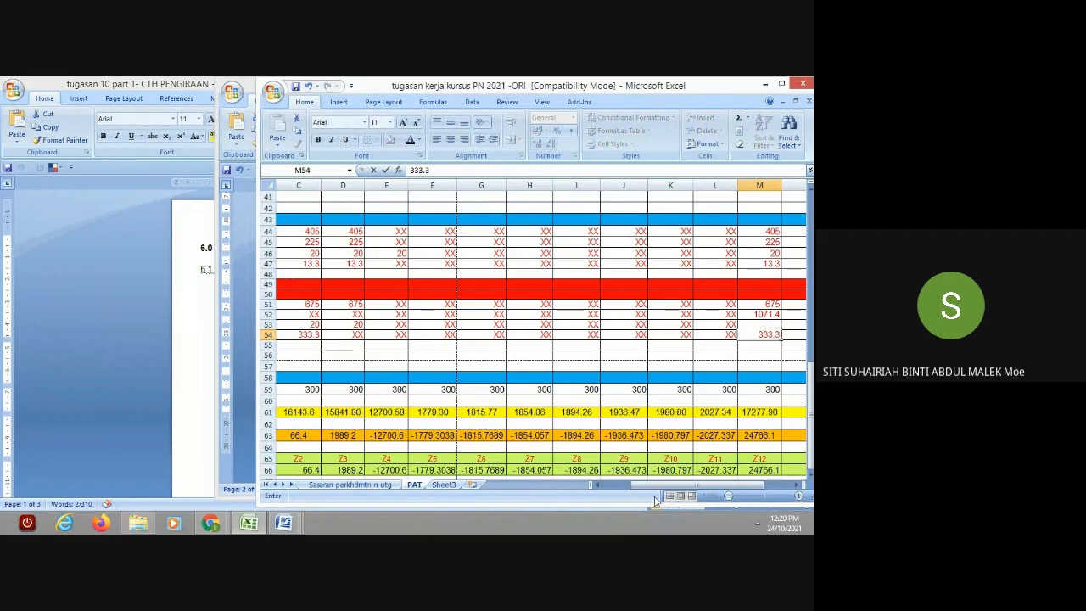
drag(653, 488, 597, 488)
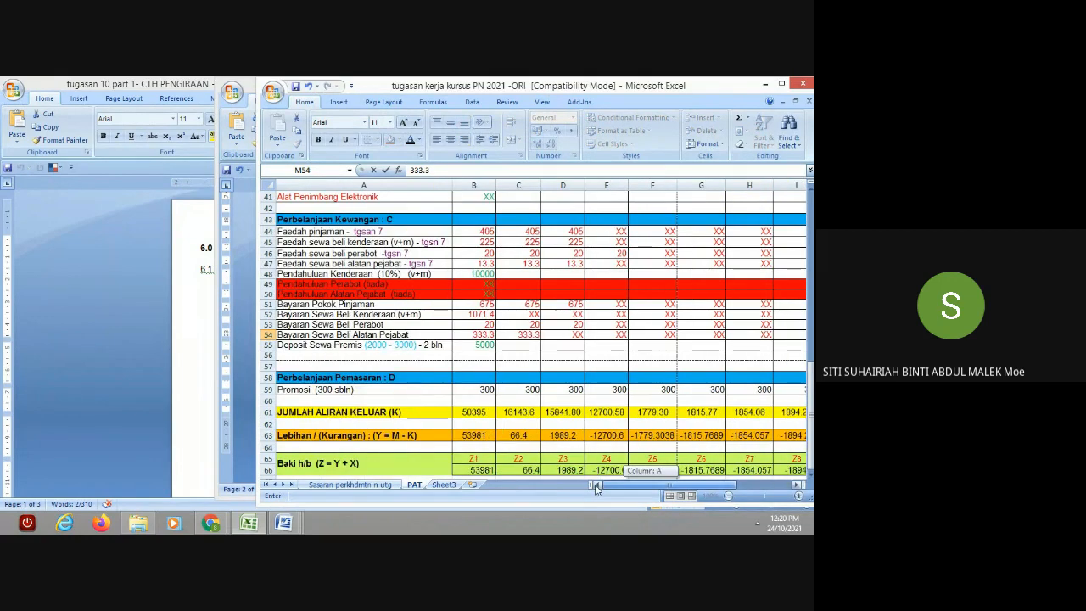
click(454, 353)
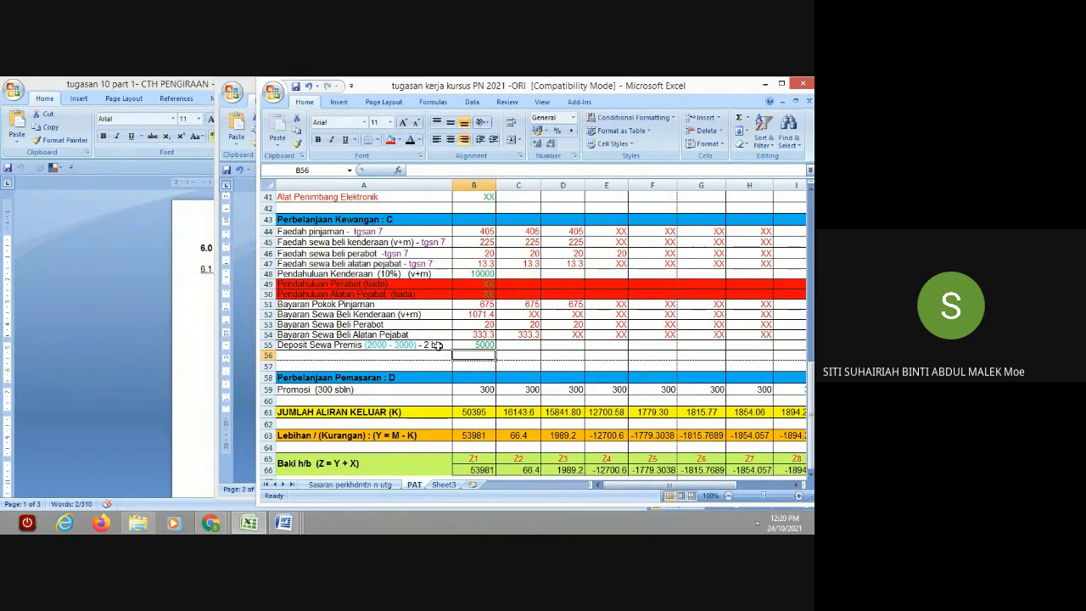
Step: Change the label in A55 to "Deposit Sewa Premis (2 bln)" and colour the bracketed text light blue
double_click(421, 345)
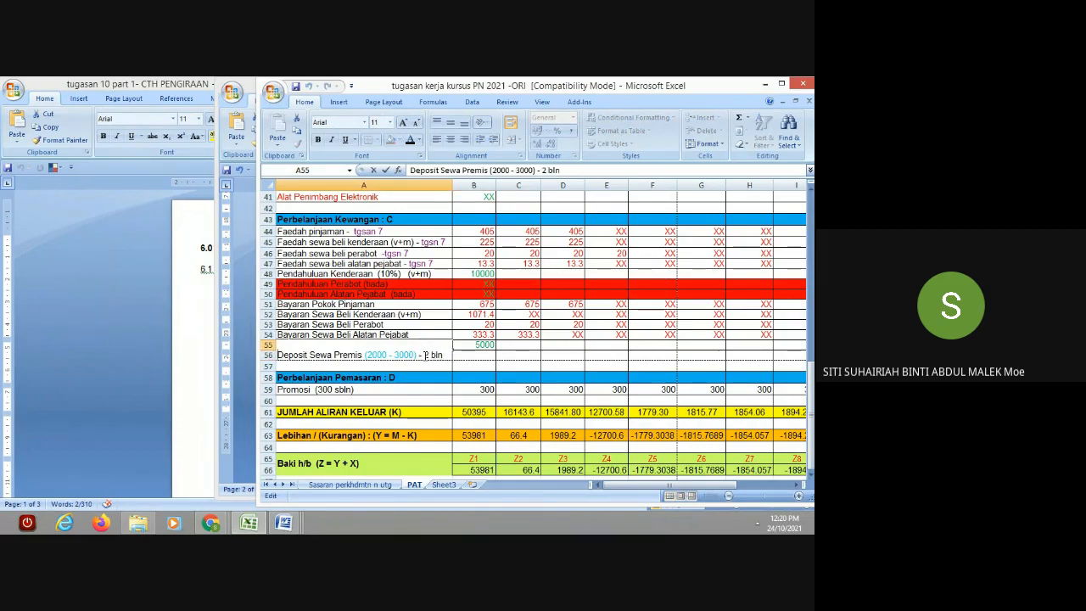
drag(420, 355, 366, 355)
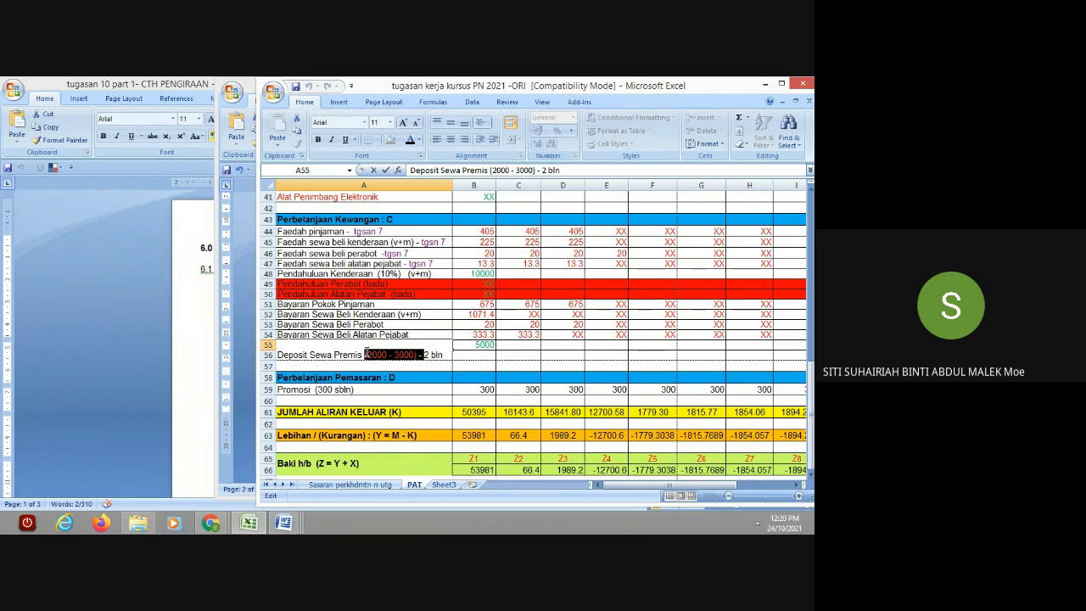
key(BackSpace)
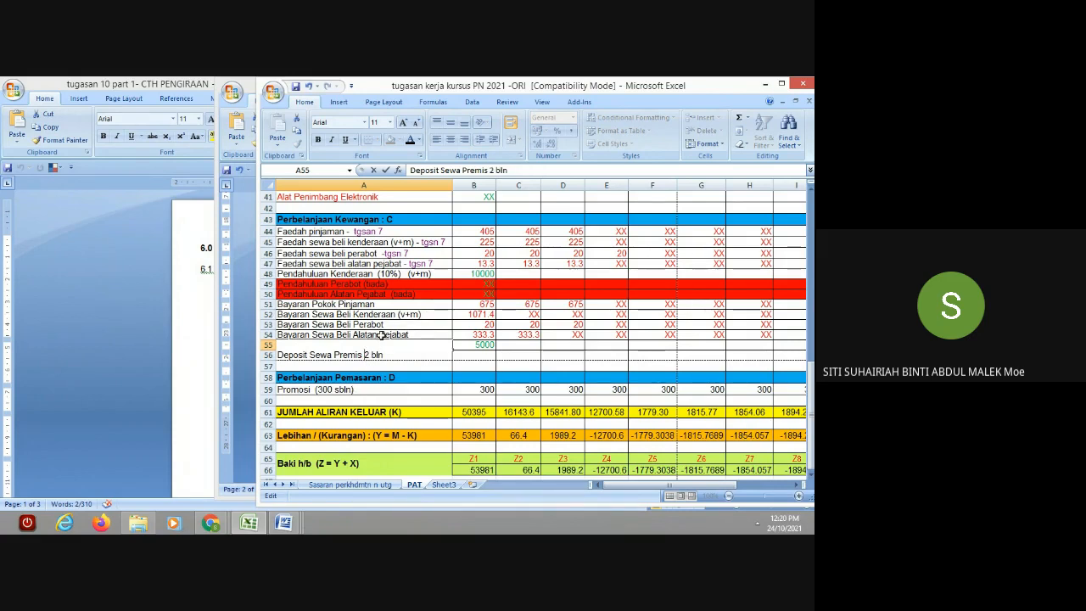
text(()
text())
drag(392, 356, 368, 355)
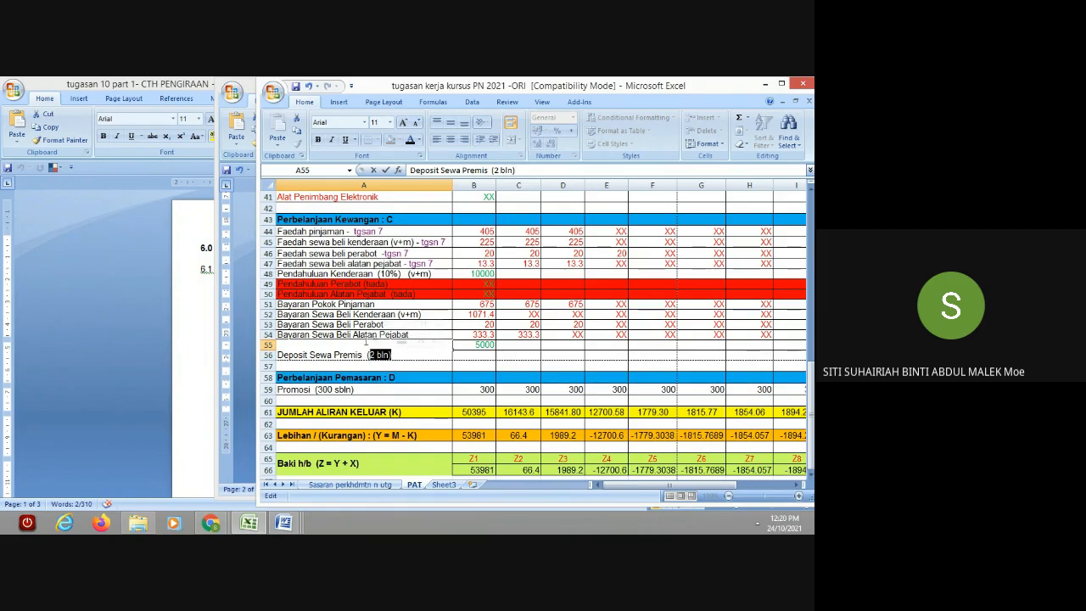
click(419, 143)
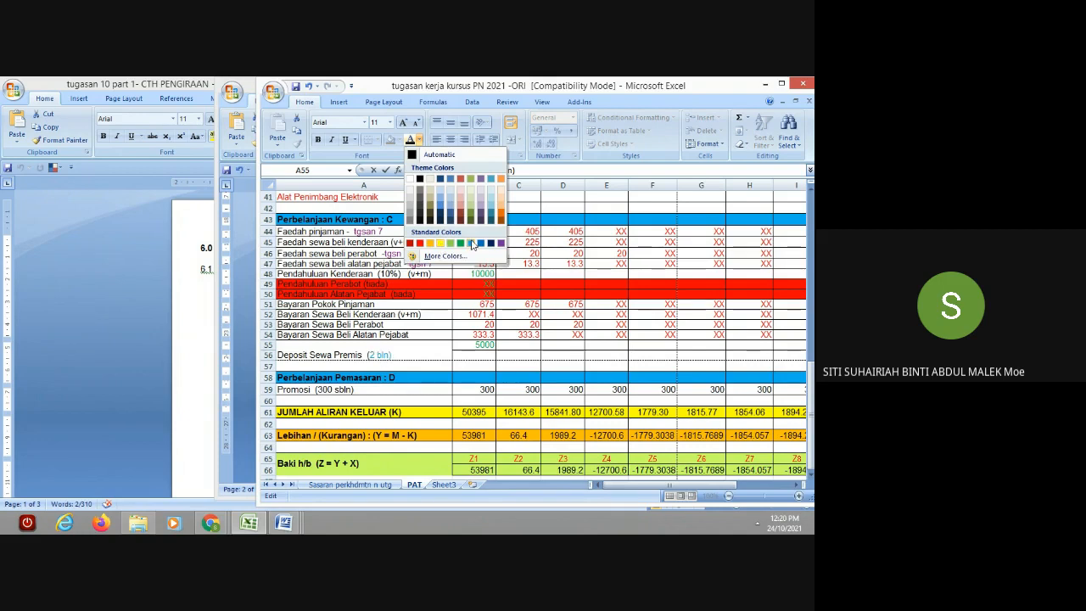
click(472, 246)
Step: Compare the monthly Sewa premis amount in B21 with the two-month Deposit Sewa Premis in B55
drag(810, 380, 810, 342)
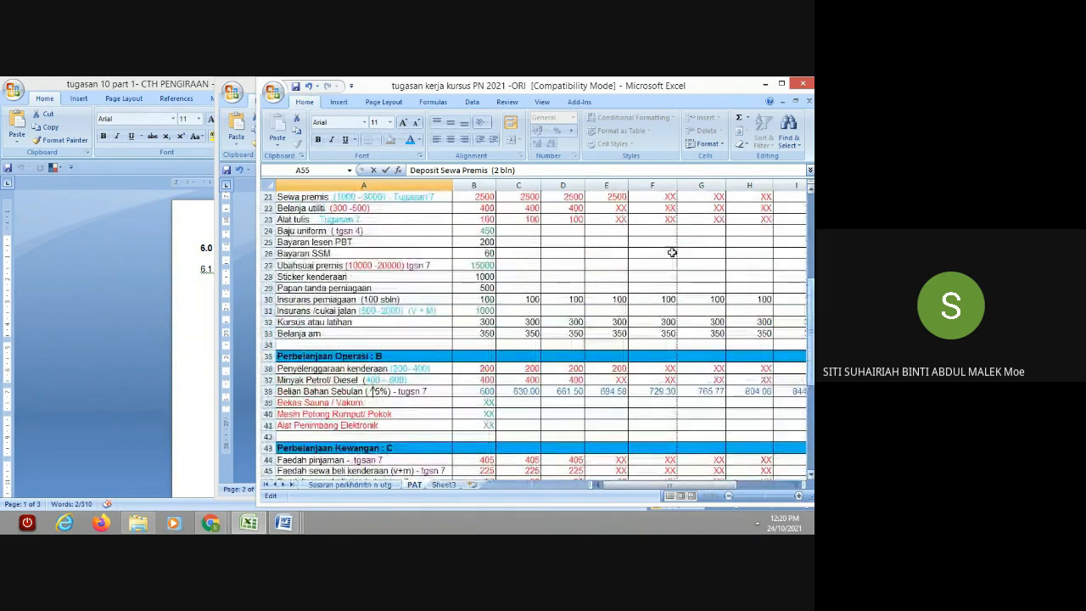
click(307, 197)
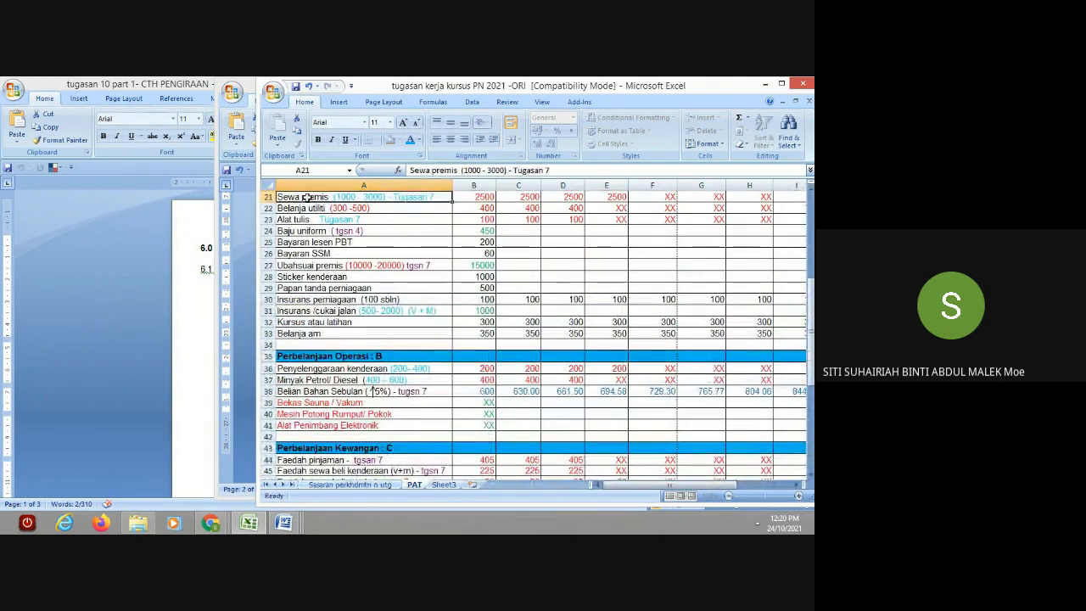
click(475, 201)
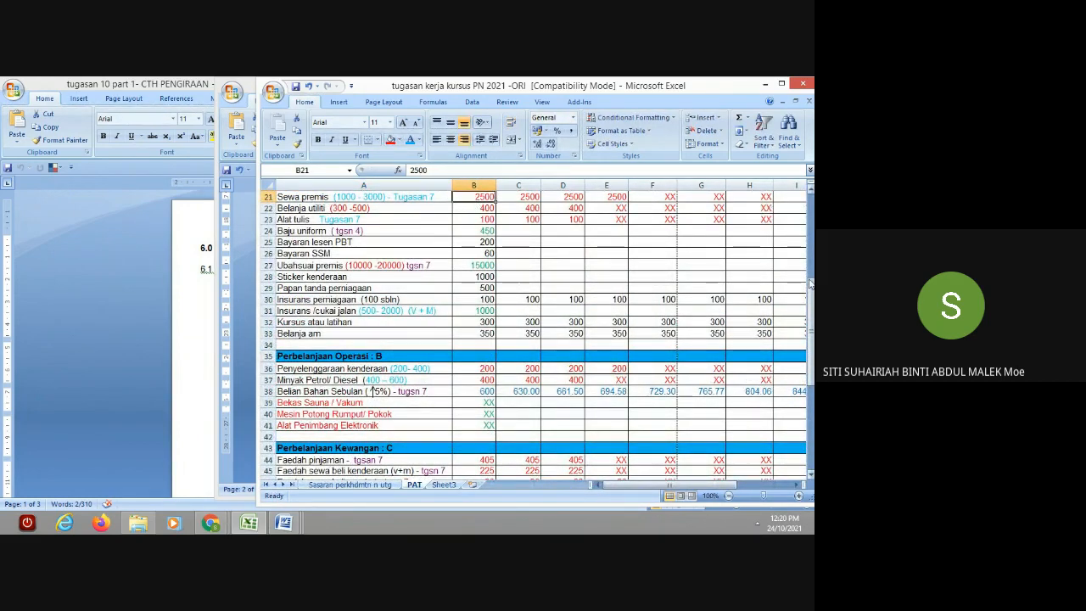
drag(810, 313, 811, 323)
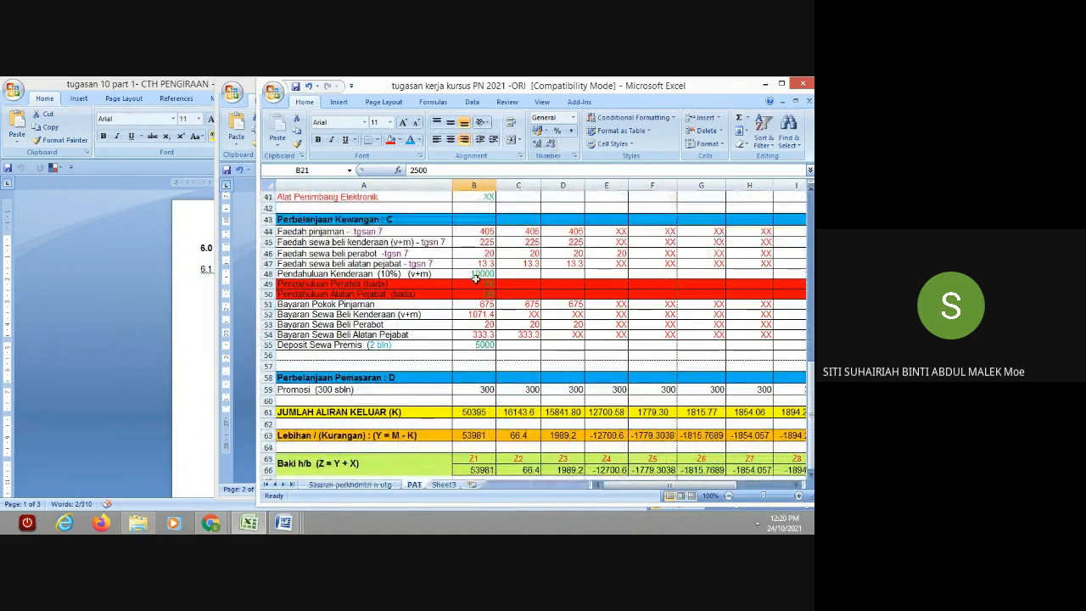
click(474, 346)
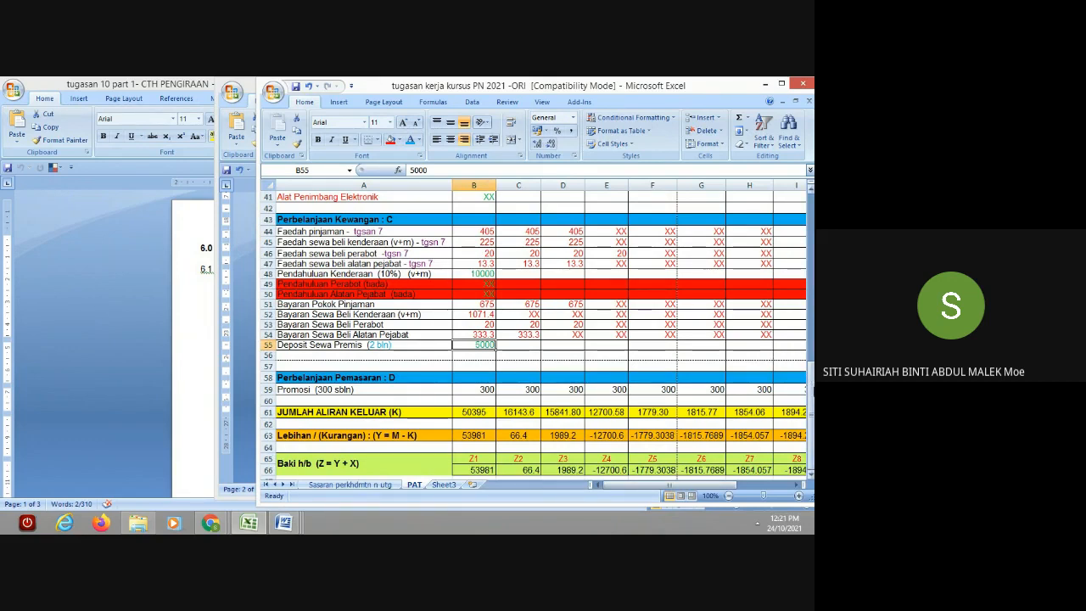
Step: Examine the monthly Promosi amounts in row 59 and the yearly totals in column N
drag(811, 393, 812, 392)
click(810, 406)
click(479, 391)
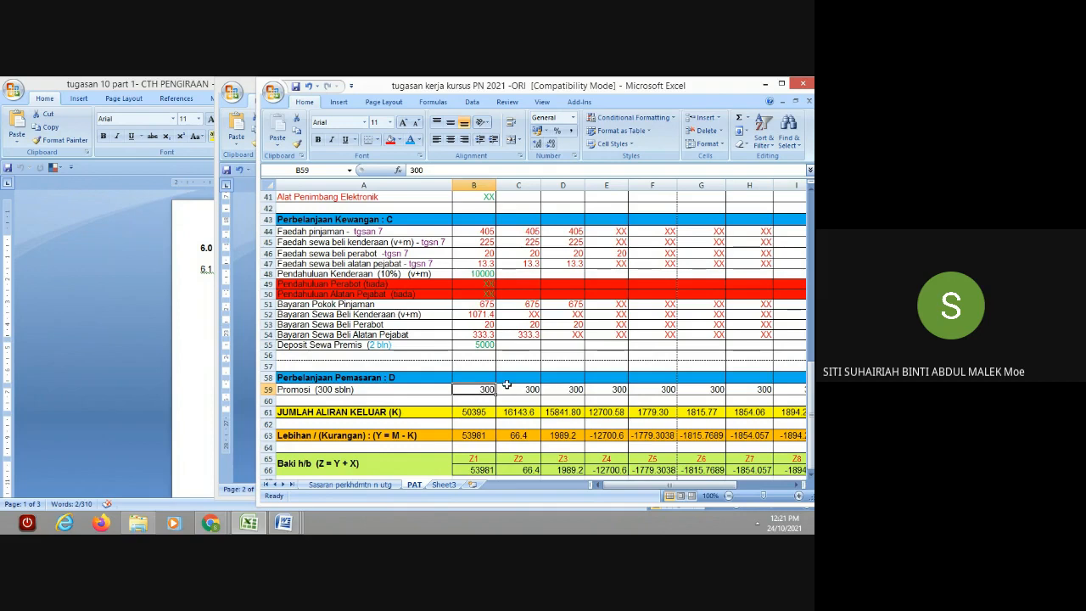
drag(608, 485, 688, 488)
drag(808, 377, 808, 379)
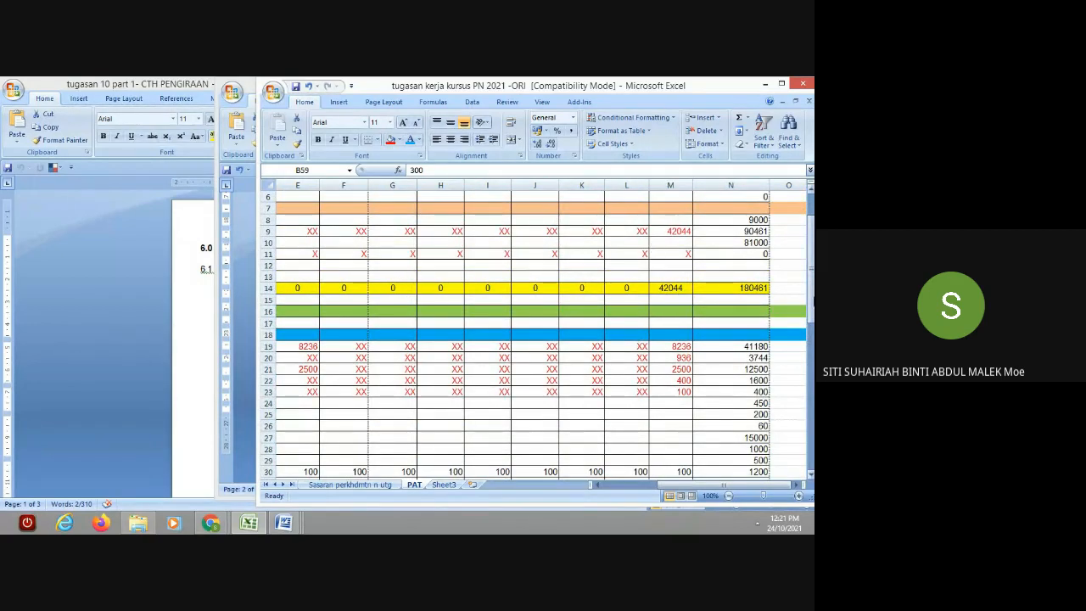
scroll(812, 302, down, 12)
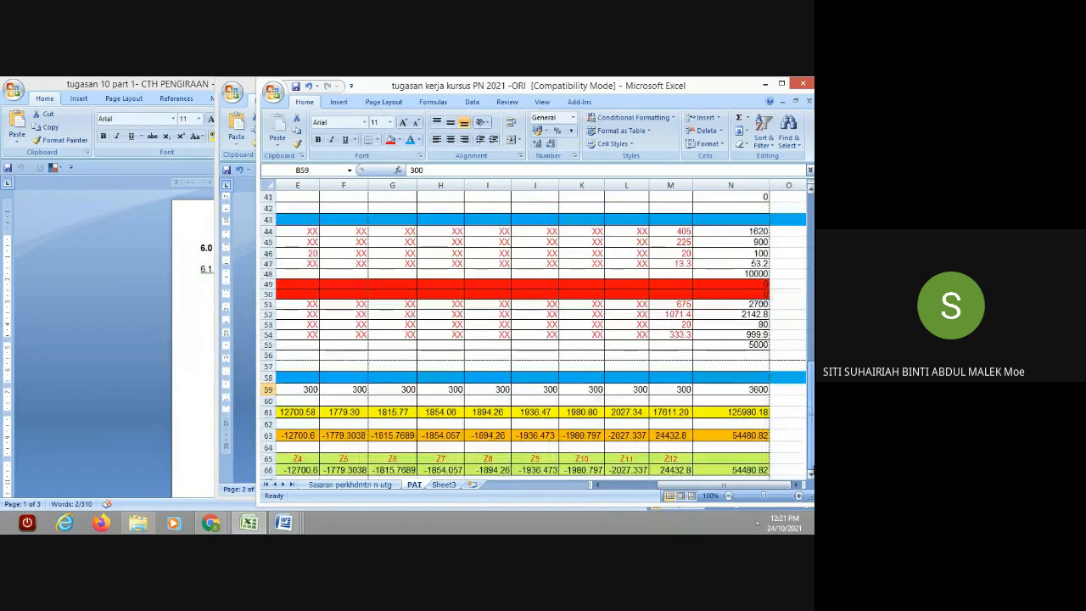
drag(751, 484, 639, 500)
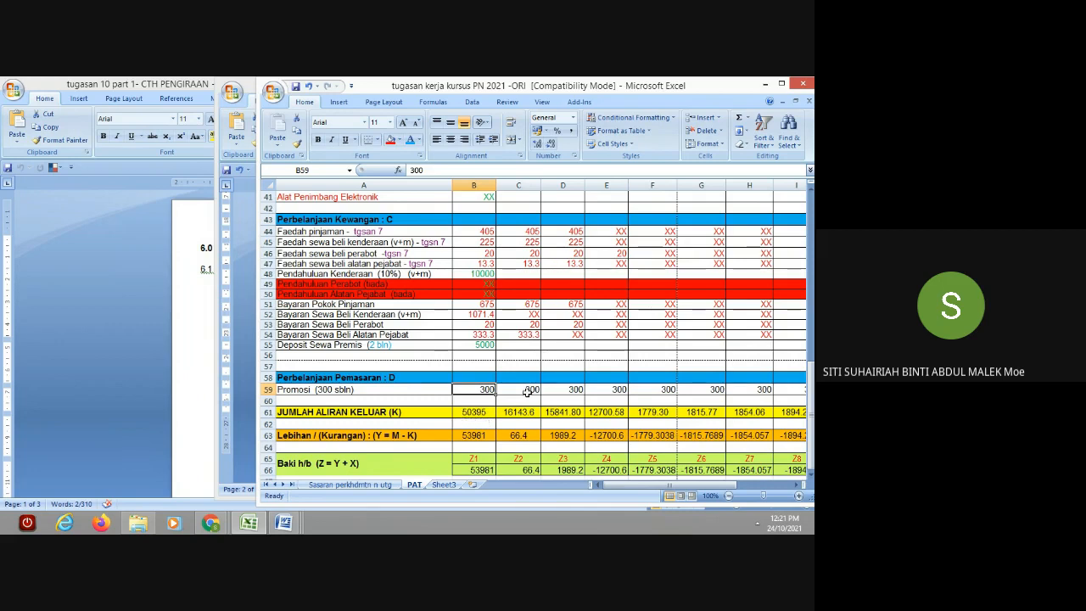
Step: Review the August Modal Sendiri and Pinjaman amounts under Aliran Tunai Masuk
drag(812, 433, 811, 426)
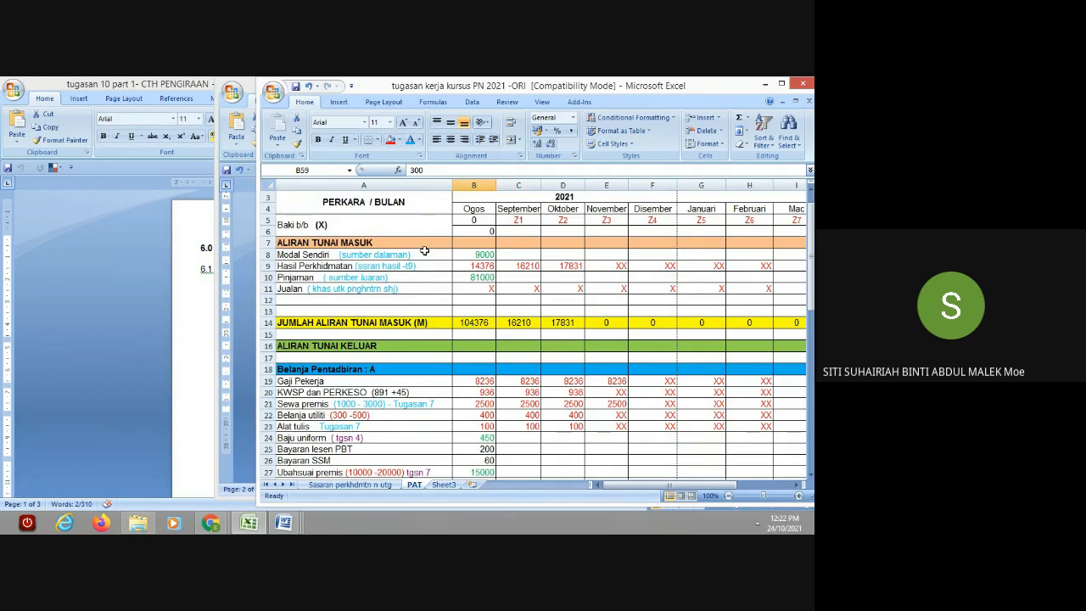
double_click(469, 278)
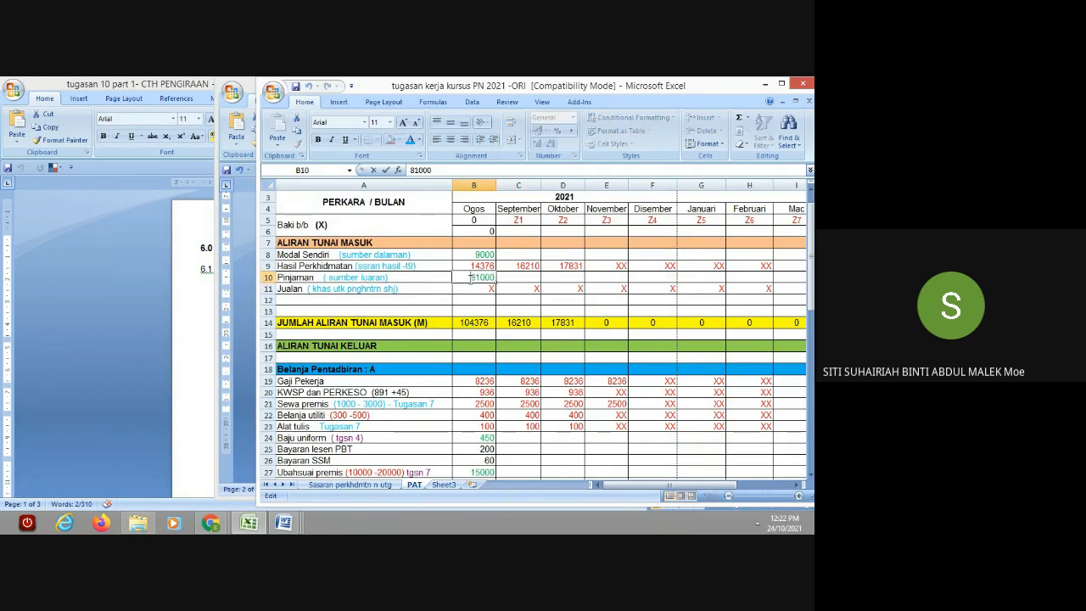
click(469, 255)
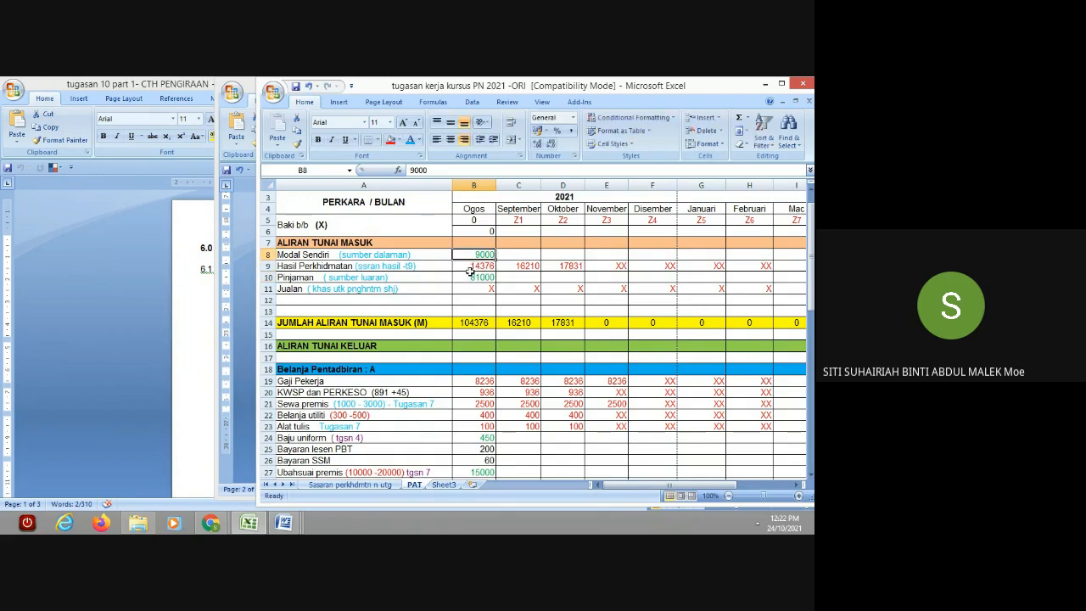
click(473, 277)
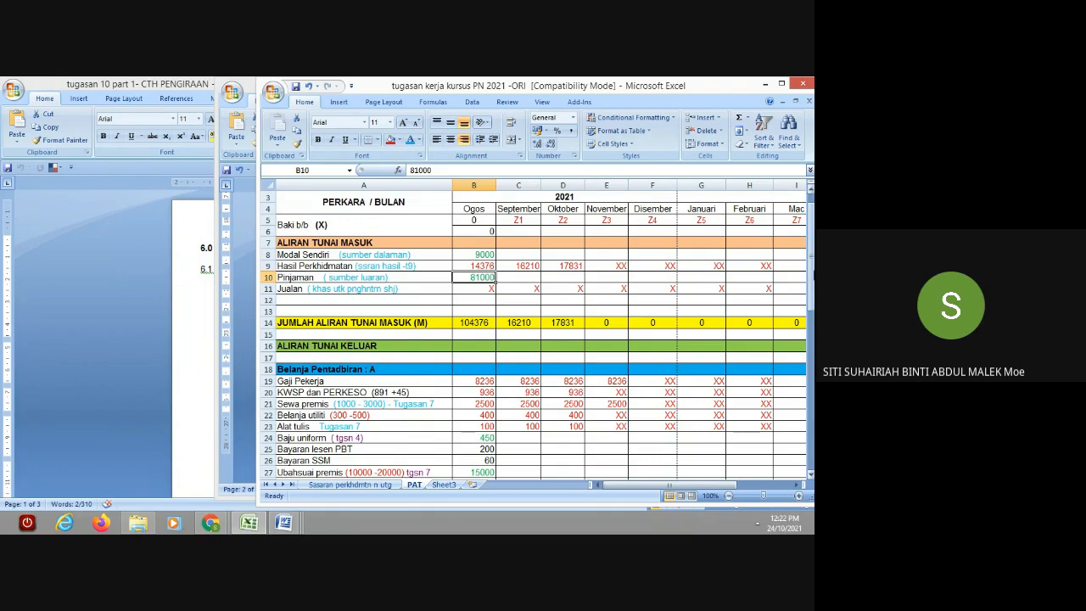
Step: Carry the August closing balance (Baki h/b, Z1) forward by entering 53981 as September's Baki b/b in cell C6
drag(811, 271, 810, 467)
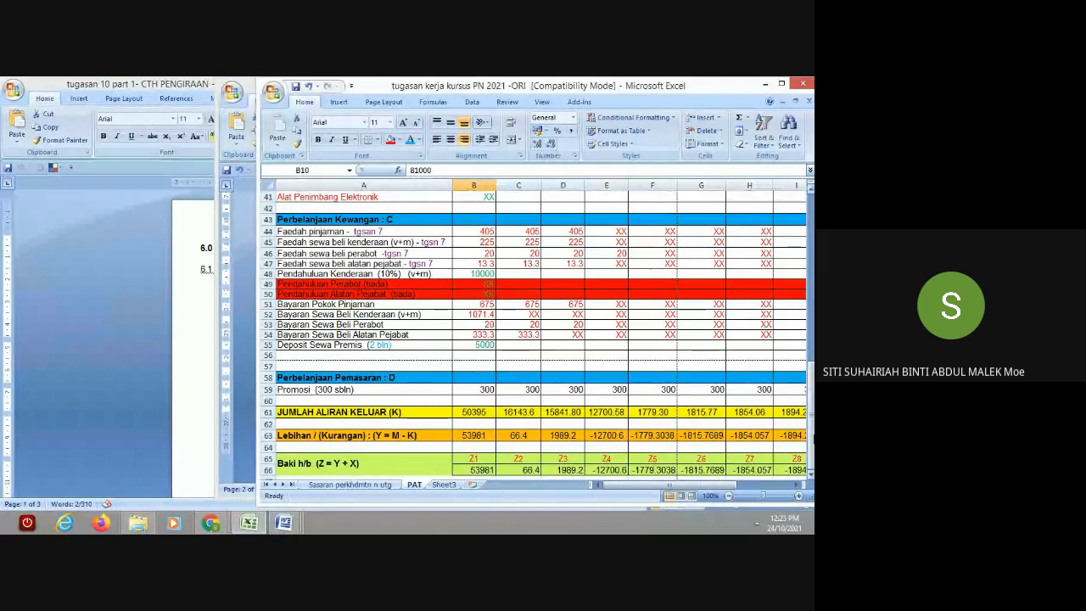
drag(811, 441, 811, 373)
drag(812, 323, 812, 273)
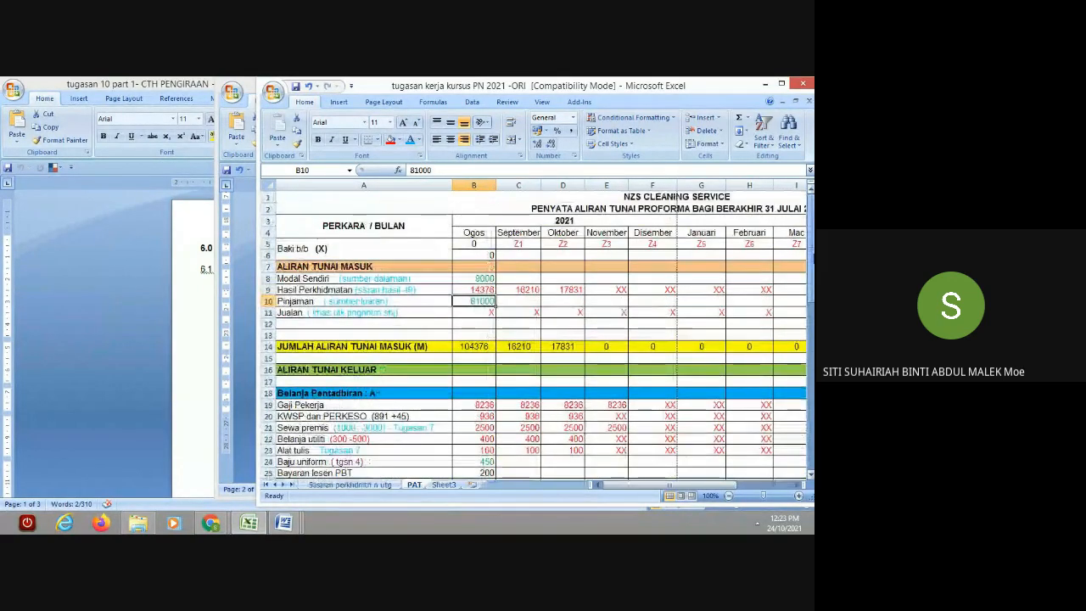
click(519, 254)
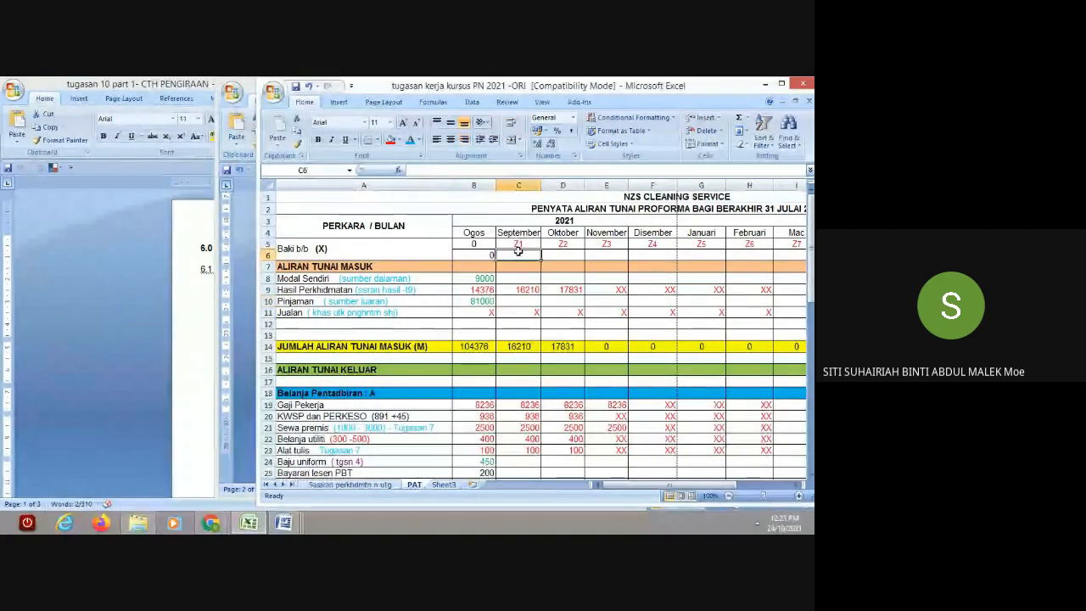
text(53)
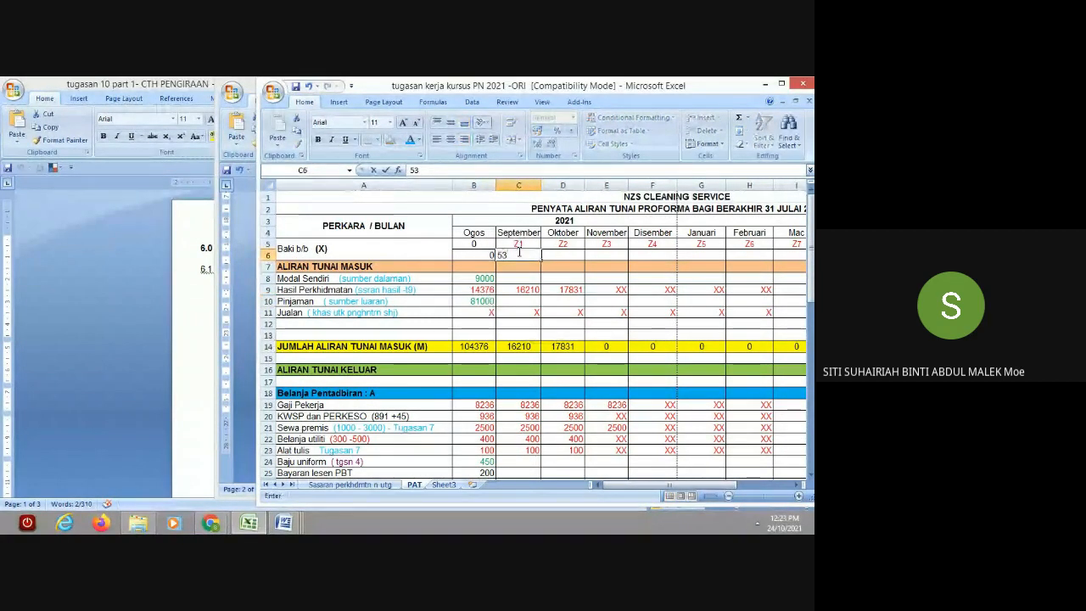
drag(810, 284, 804, 488)
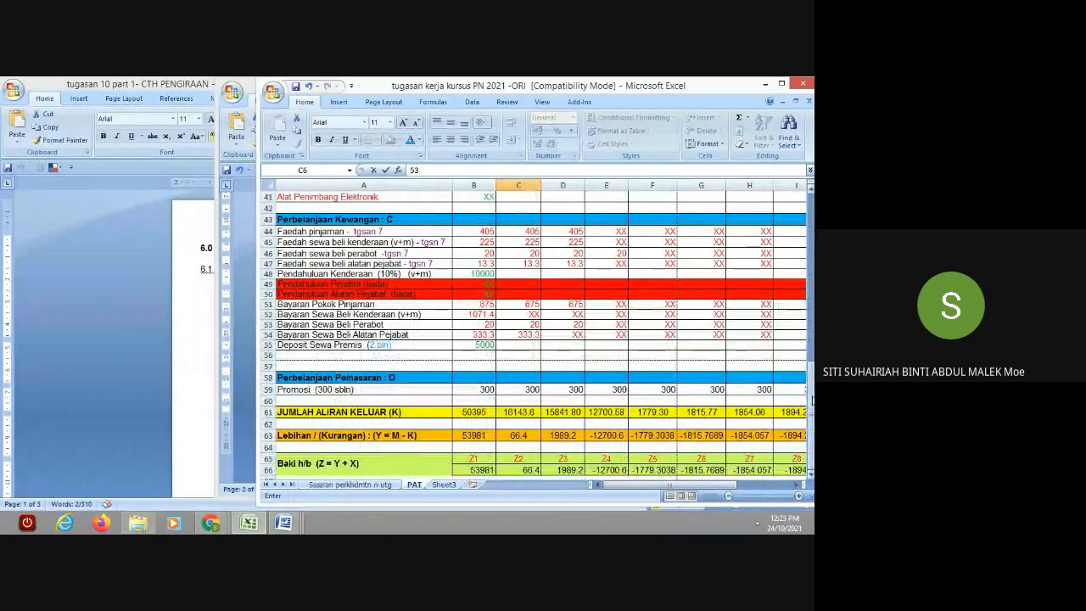
drag(808, 333, 811, 231)
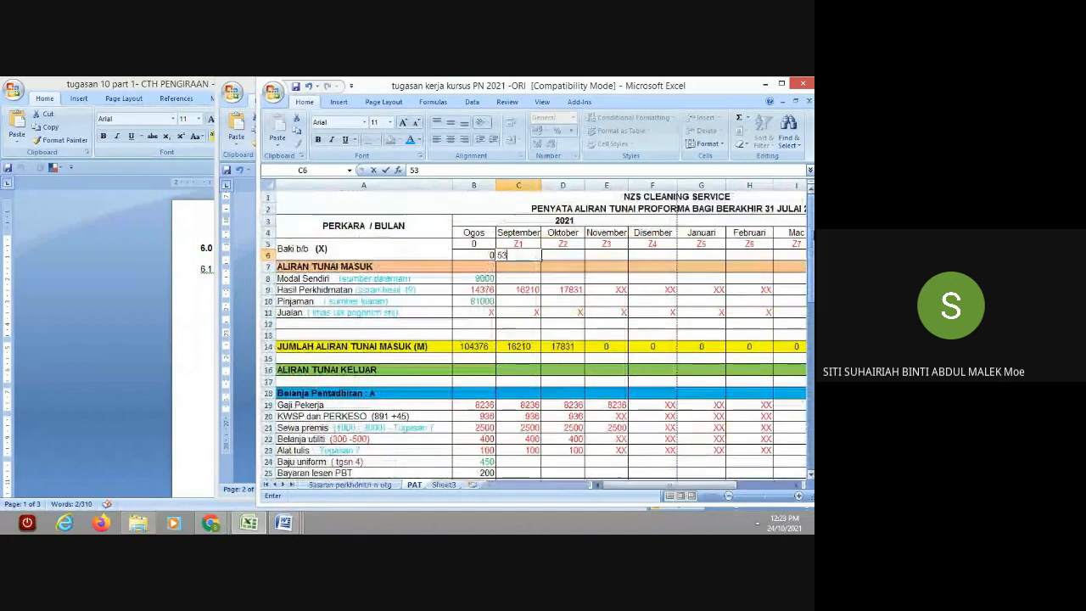
text(981)
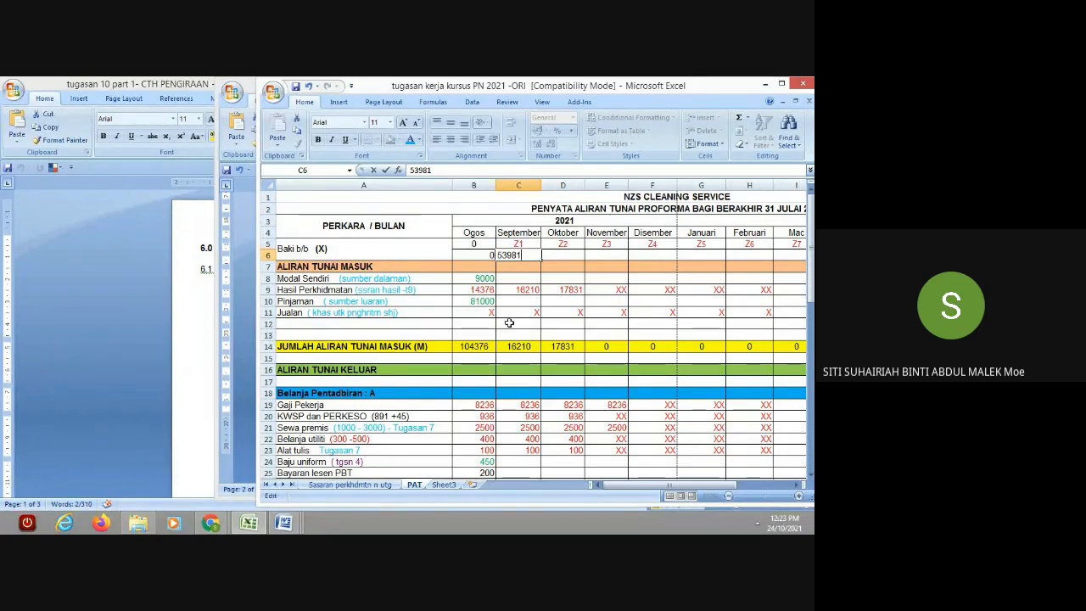
click(509, 322)
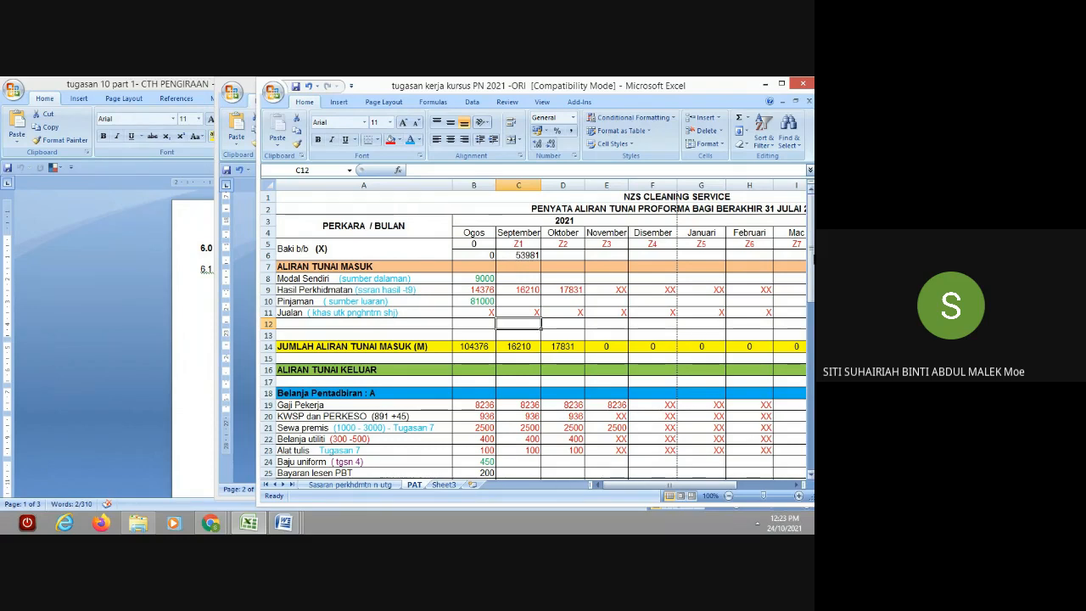
scroll(370, 357, down, 8)
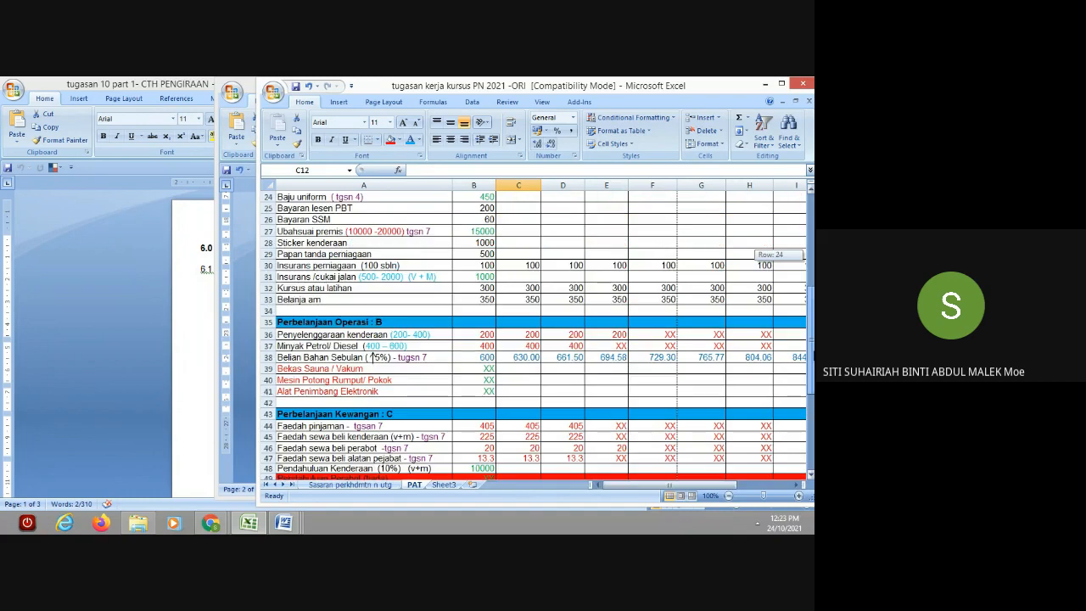
Step: Clear September's Baki b/b amount in cell C6 and check its effect on the Baki h/b row
scroll(371, 358, down, 6)
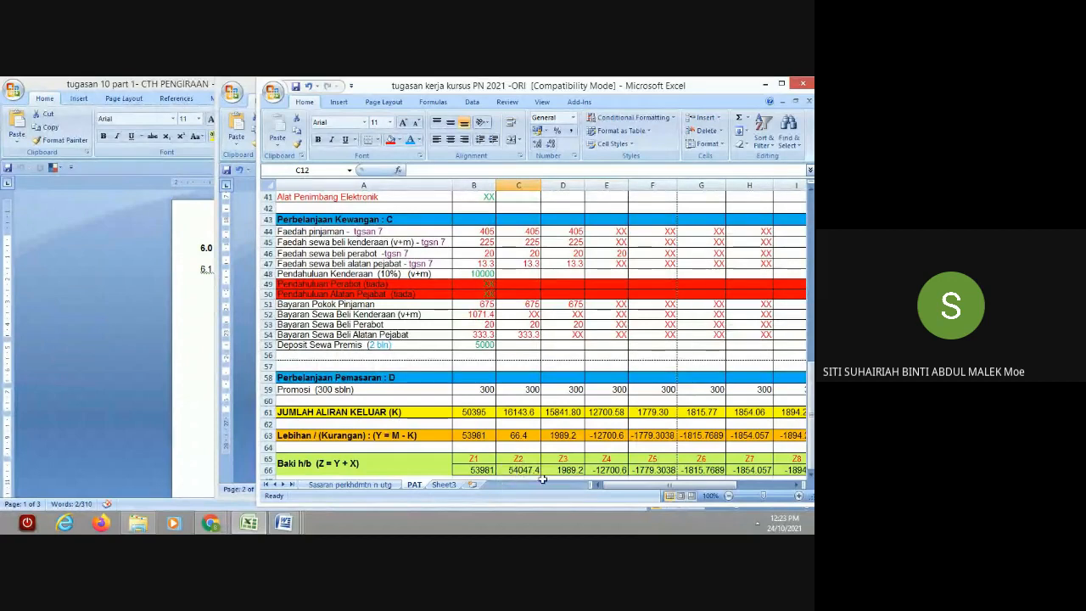
scroll(522, 266, up, 13)
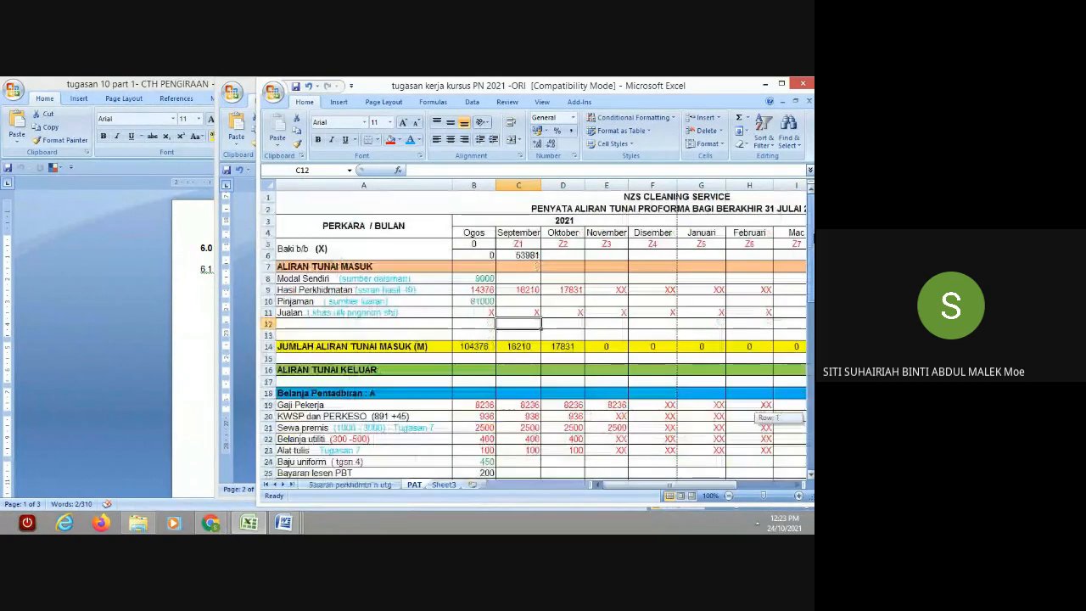
click(522, 255)
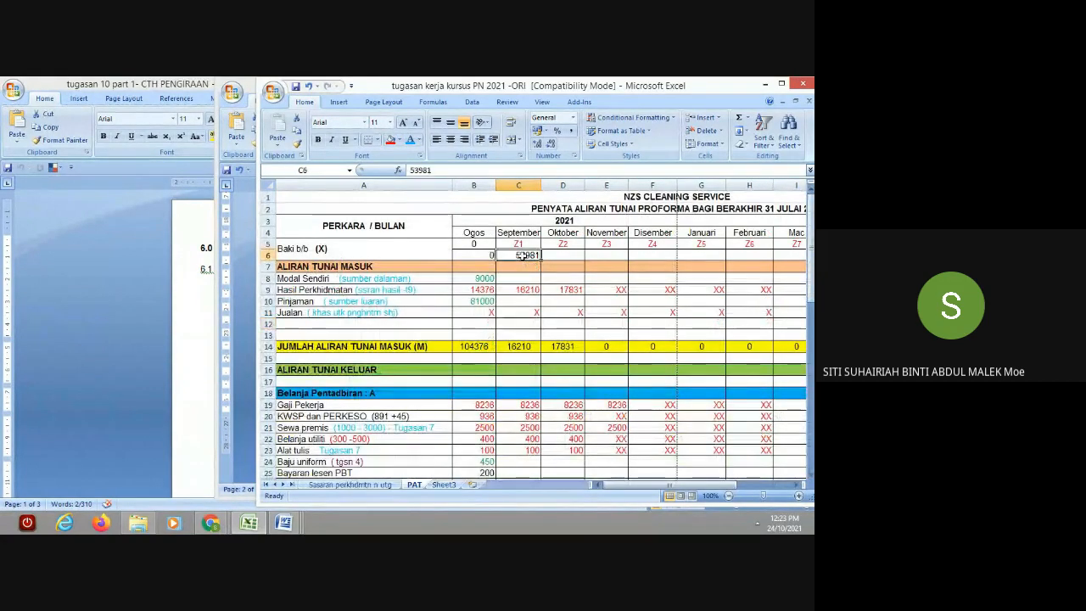
key(BackSpace)
drag(810, 255, 812, 450)
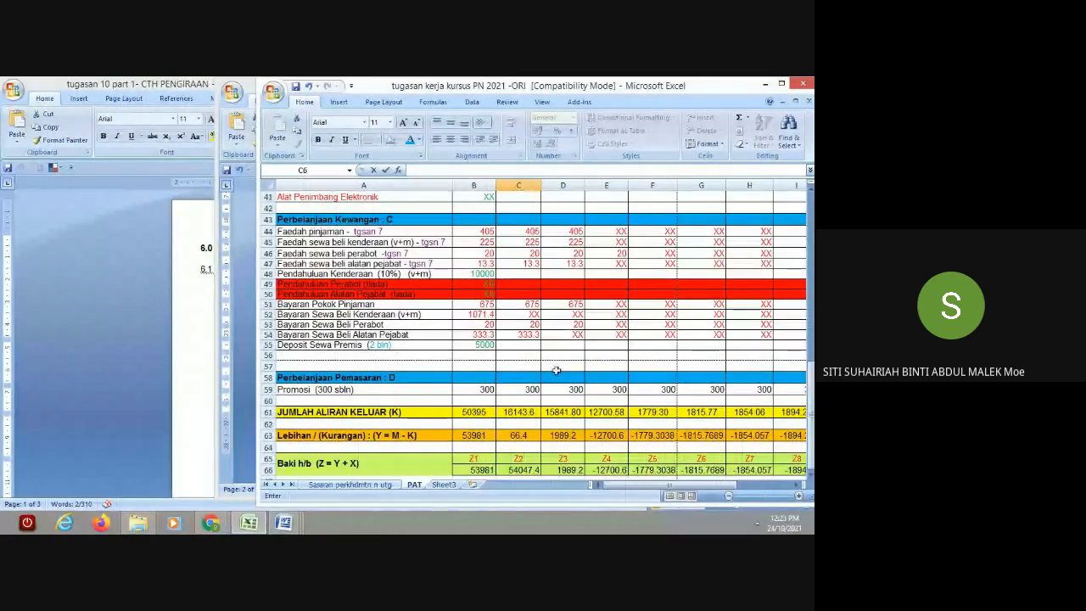
click(556, 355)
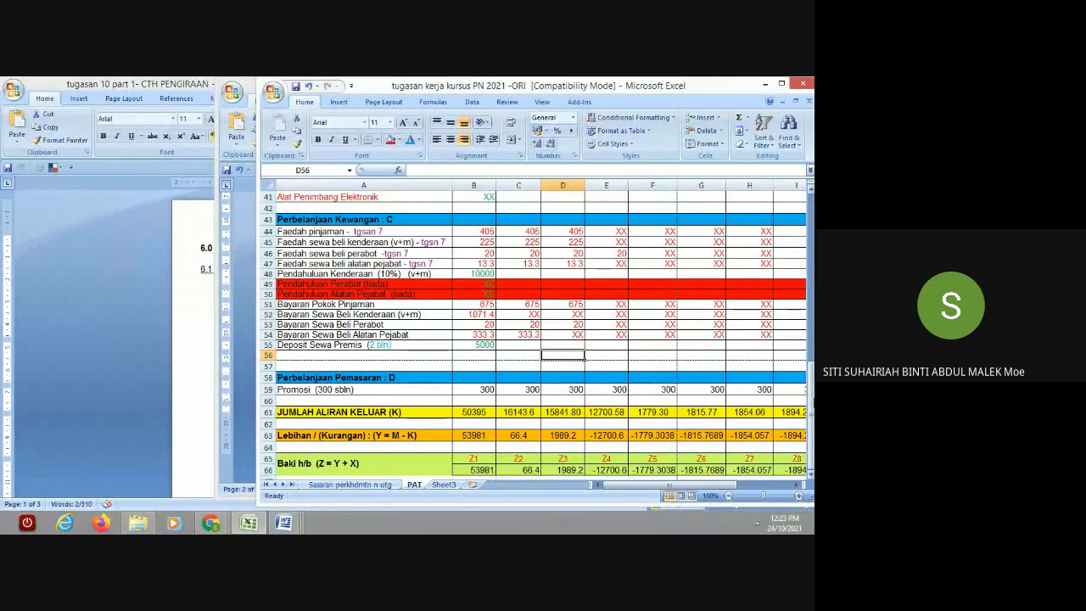
Step: Enter 53981 from August's closing balance (Z1) as September's Baki b/b in cell C6
scroll(510, 245, up, 13)
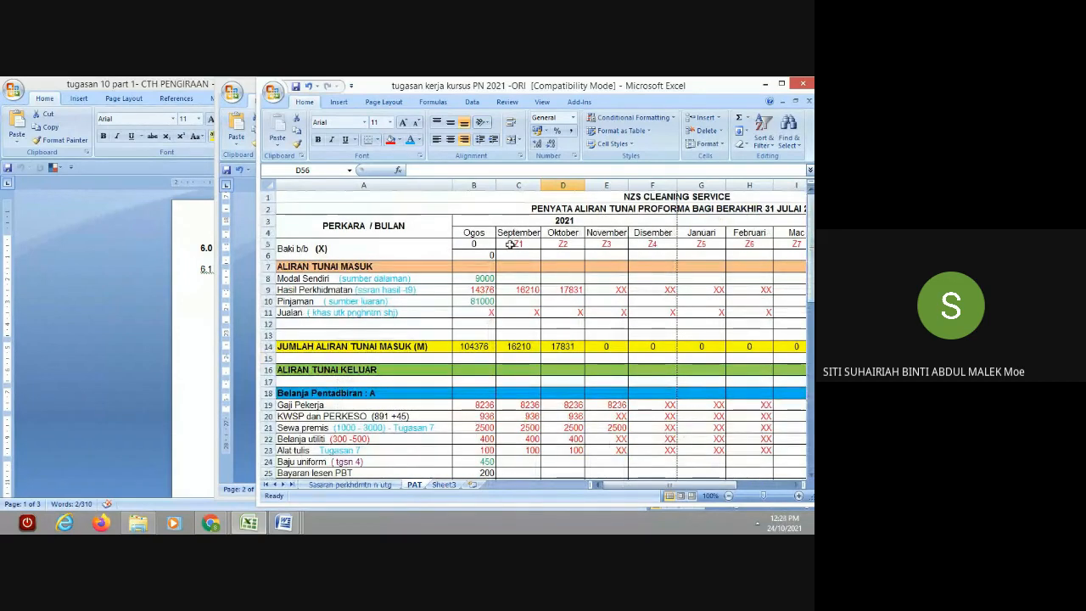
click(521, 255)
text(5)
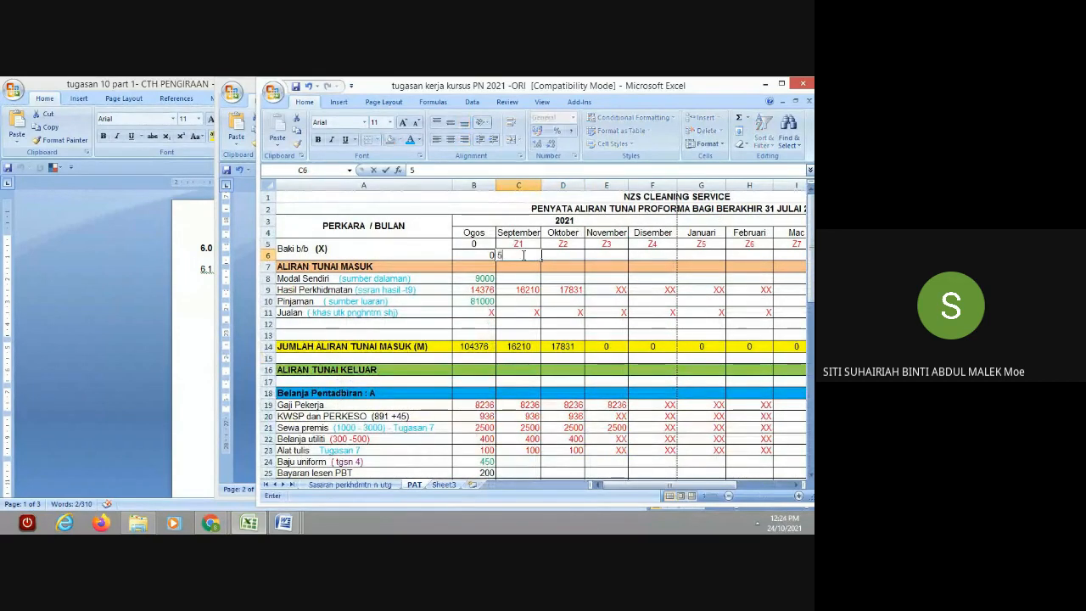
text(39)
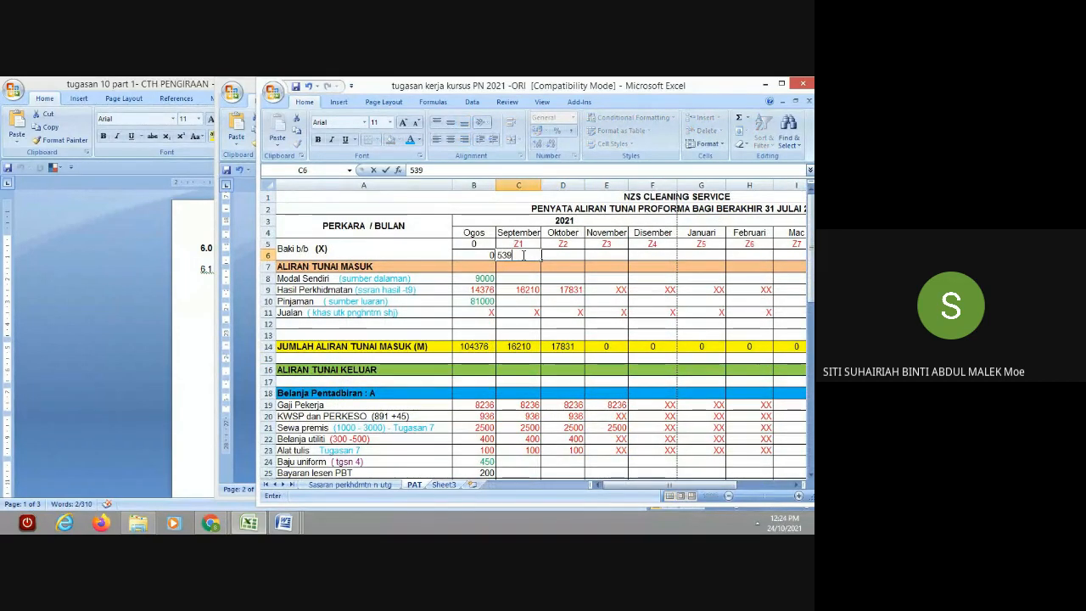
text(81)
drag(810, 292, 810, 446)
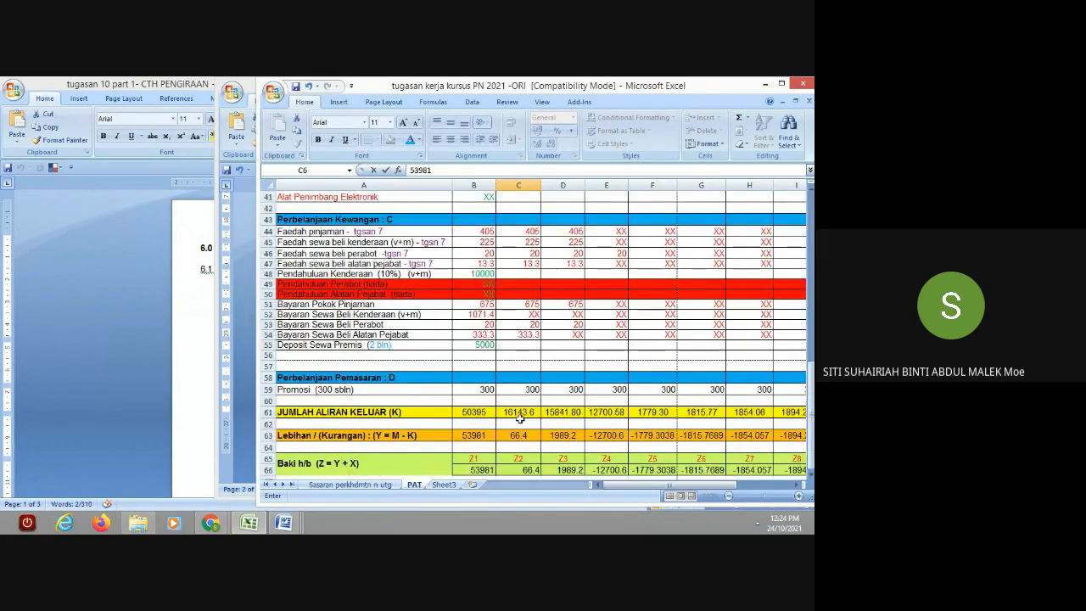
click(523, 419)
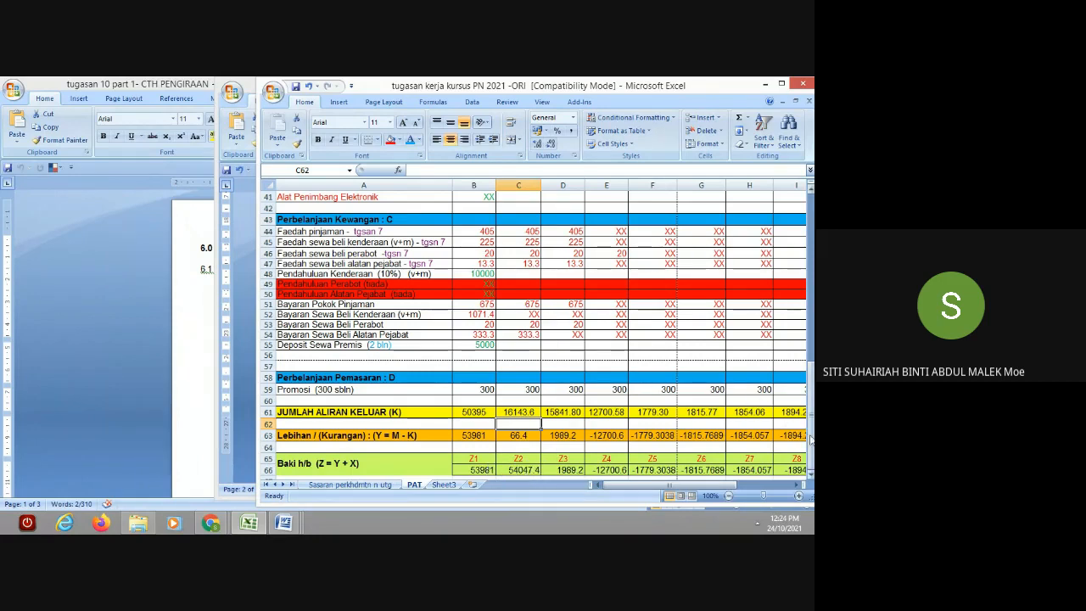
Step: Carry September's closing balance (Z2) forward by entering 54047.4 as October's Baki b/b in cell D6
drag(811, 440, 811, 270)
click(564, 255)
text(54)
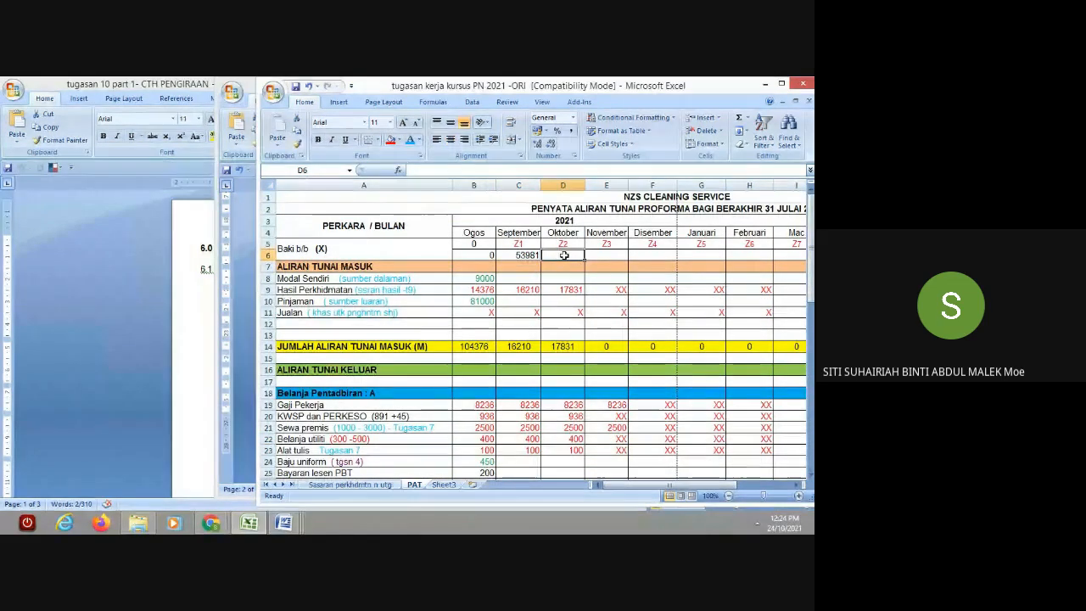
text(04)
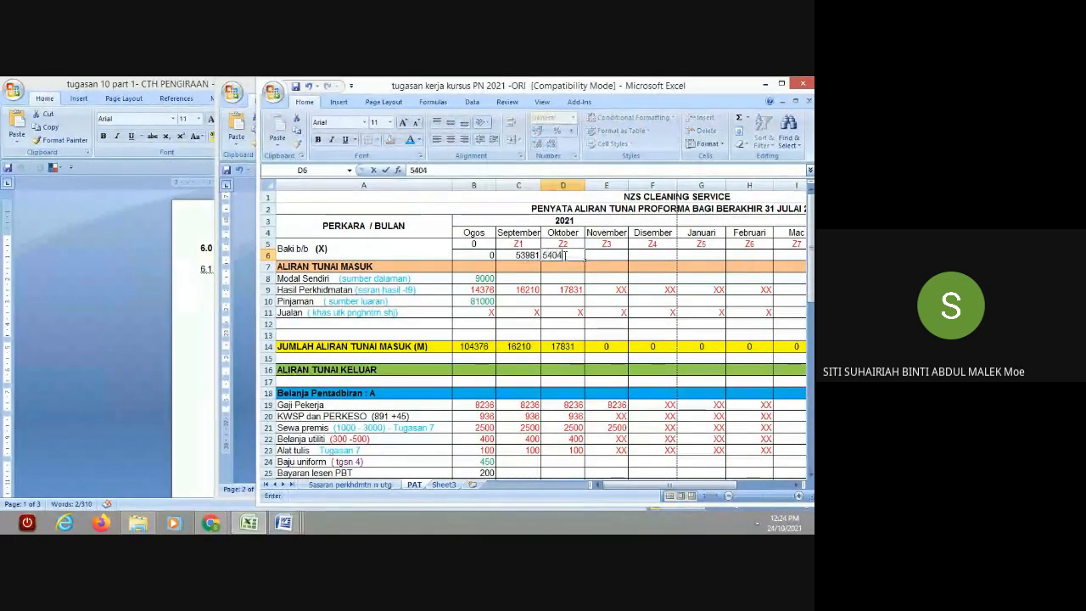
text(7.4)
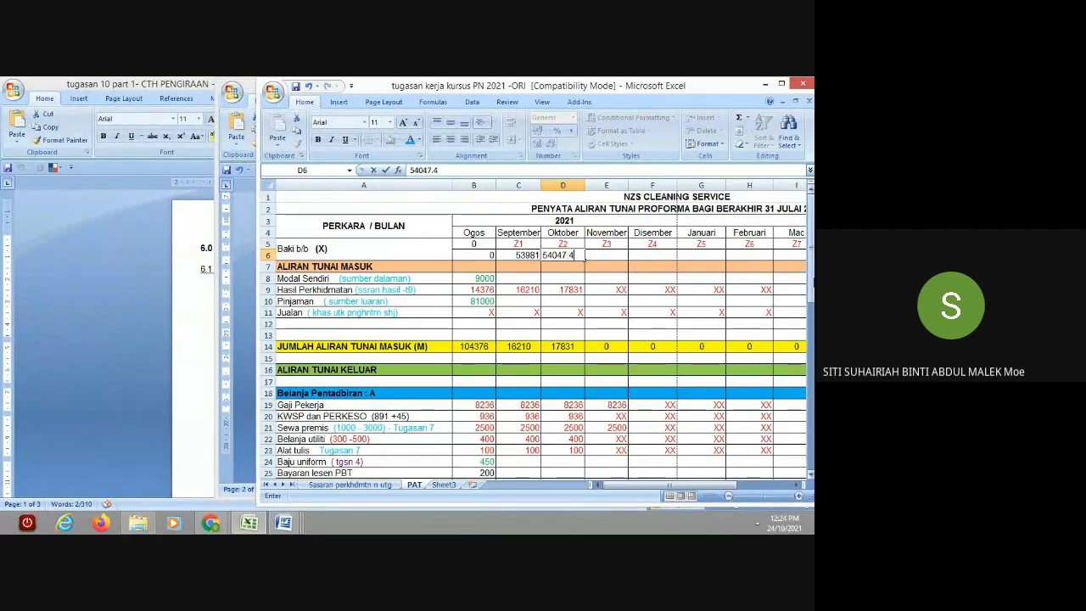
drag(812, 283, 795, 503)
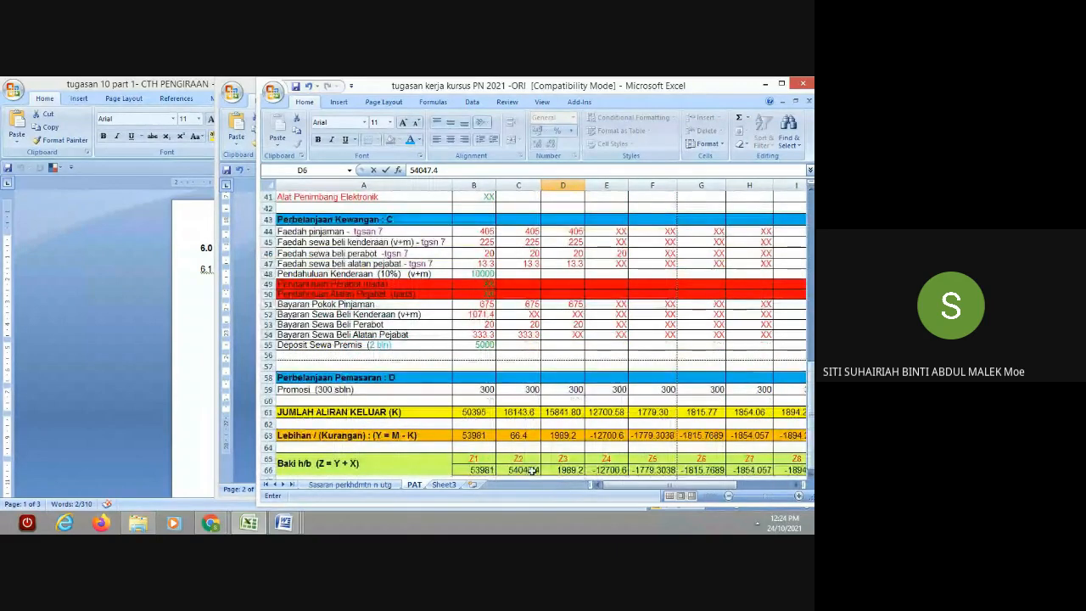
click(551, 356)
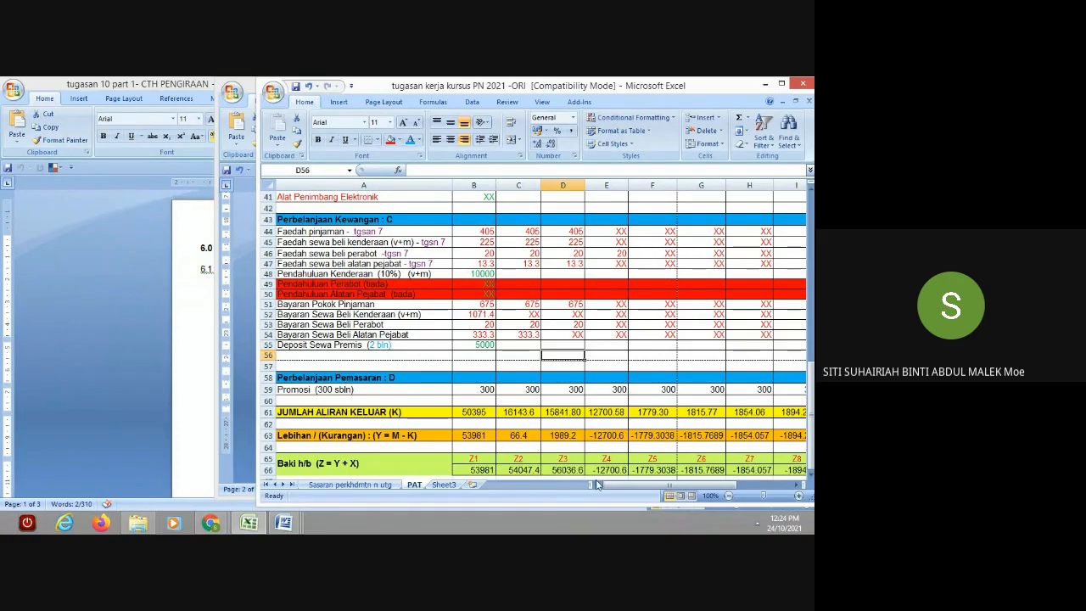
Step: Check July's opening balance cell M6 against the Z11 and Z12 closing balances in the Baki h/b row
drag(617, 485, 673, 492)
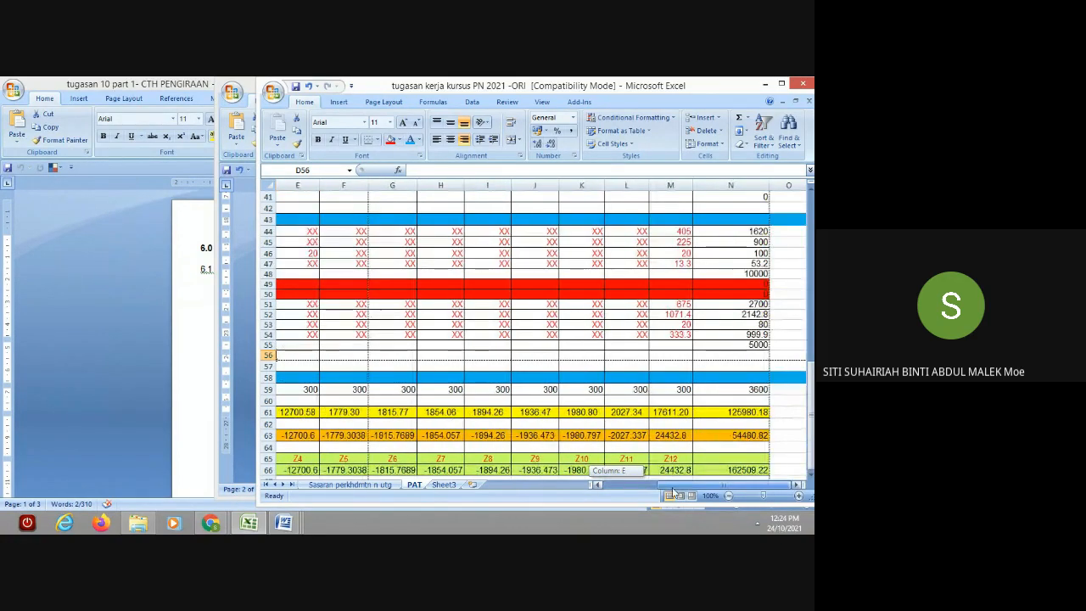
drag(811, 382, 793, 176)
click(671, 256)
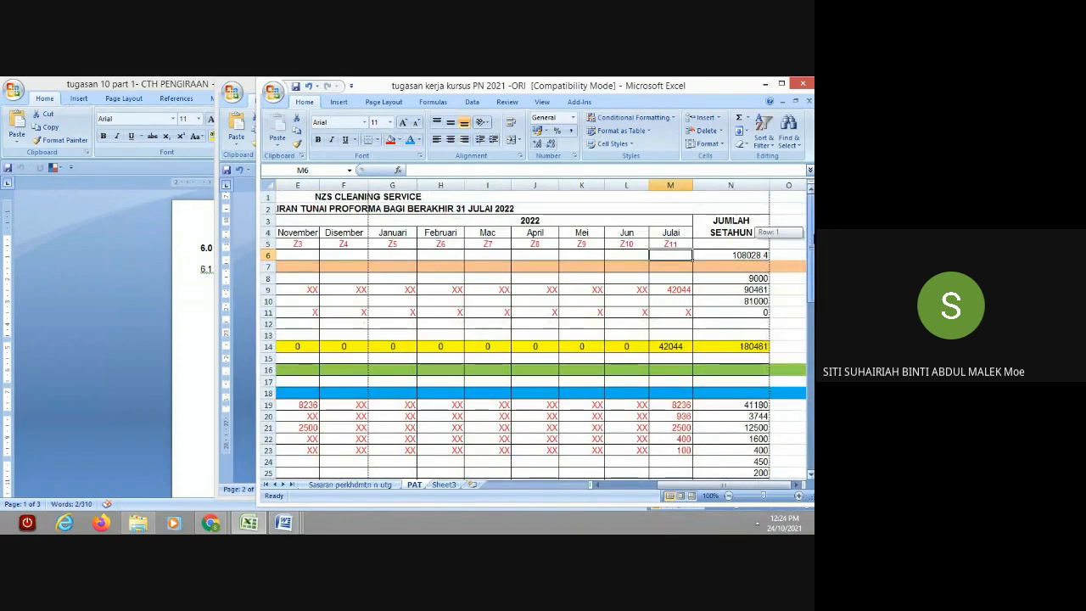
drag(810, 237, 808, 469)
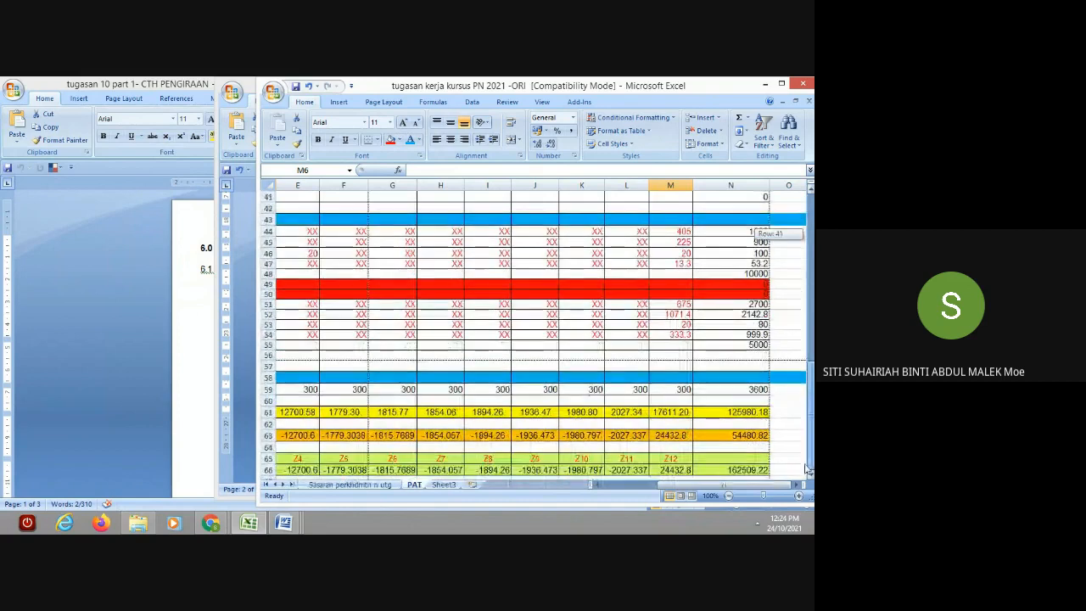
drag(685, 489, 598, 489)
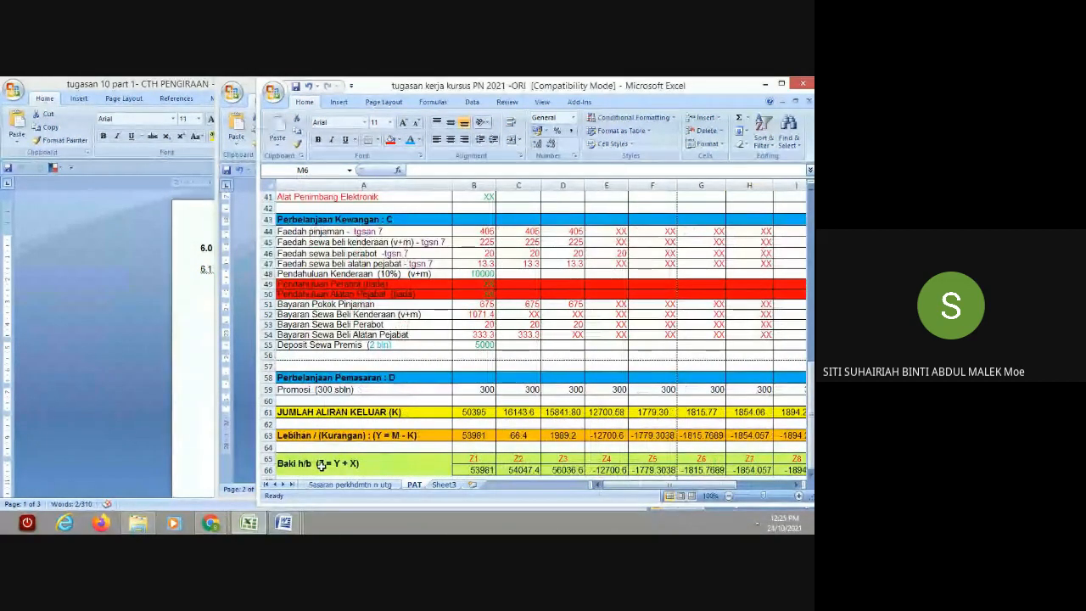
click(430, 471)
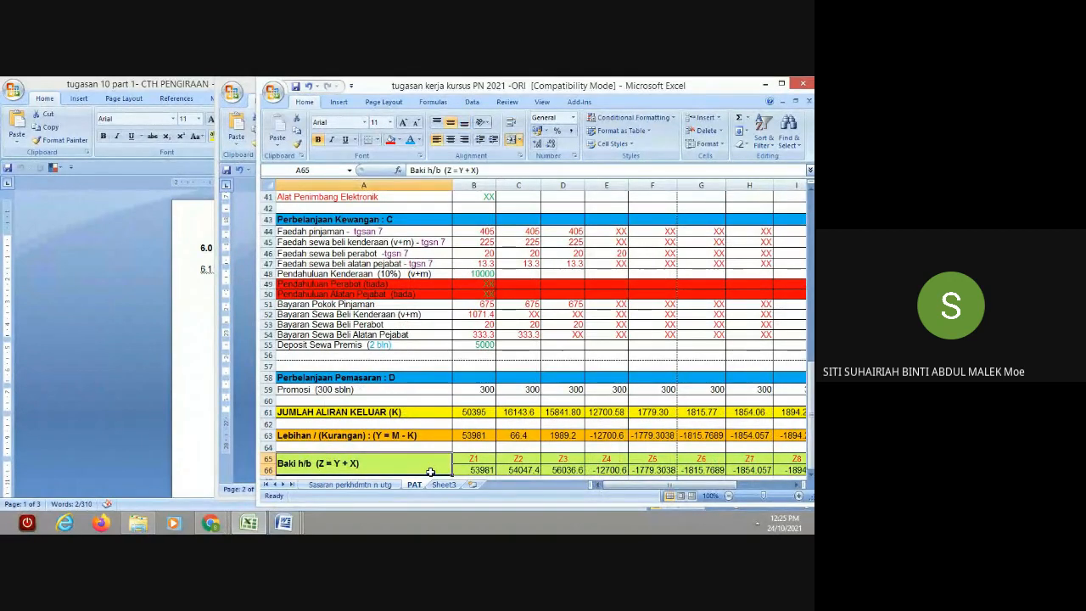
click(211, 526)
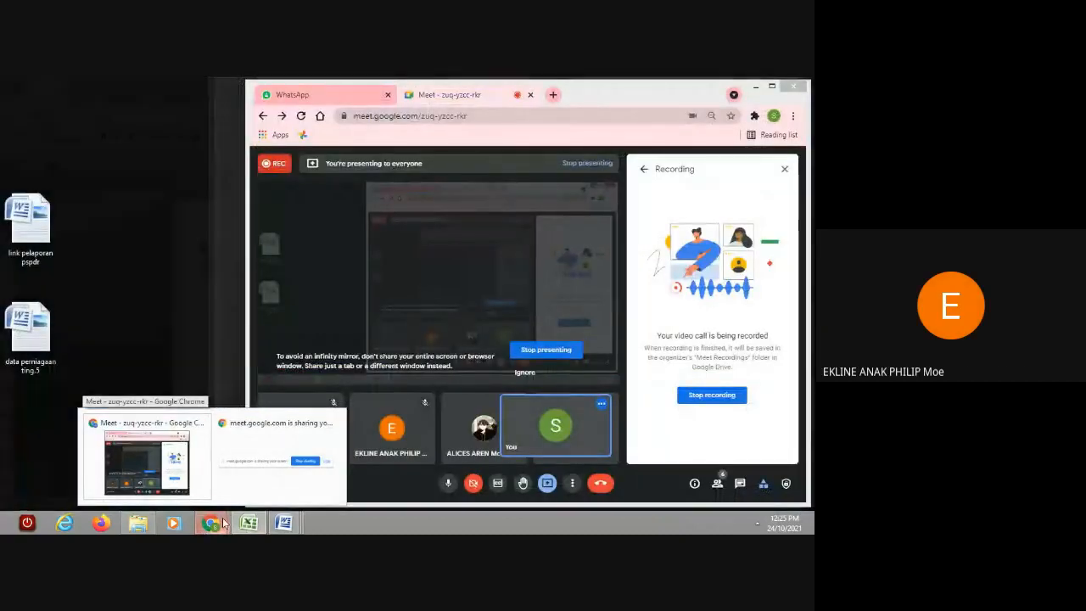
mouse_move(284, 523)
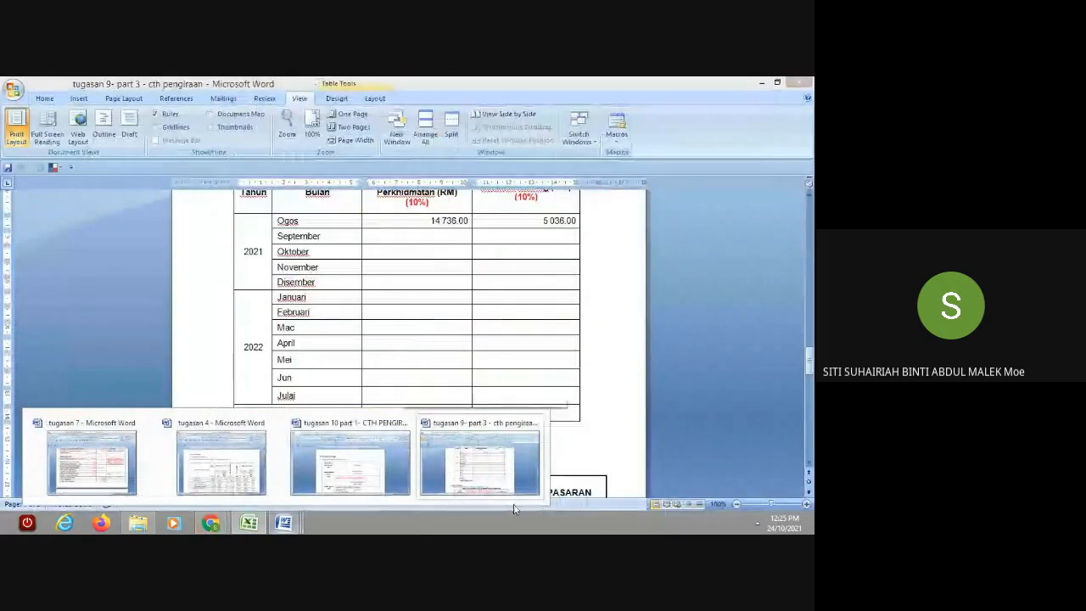
mouse_move(245, 530)
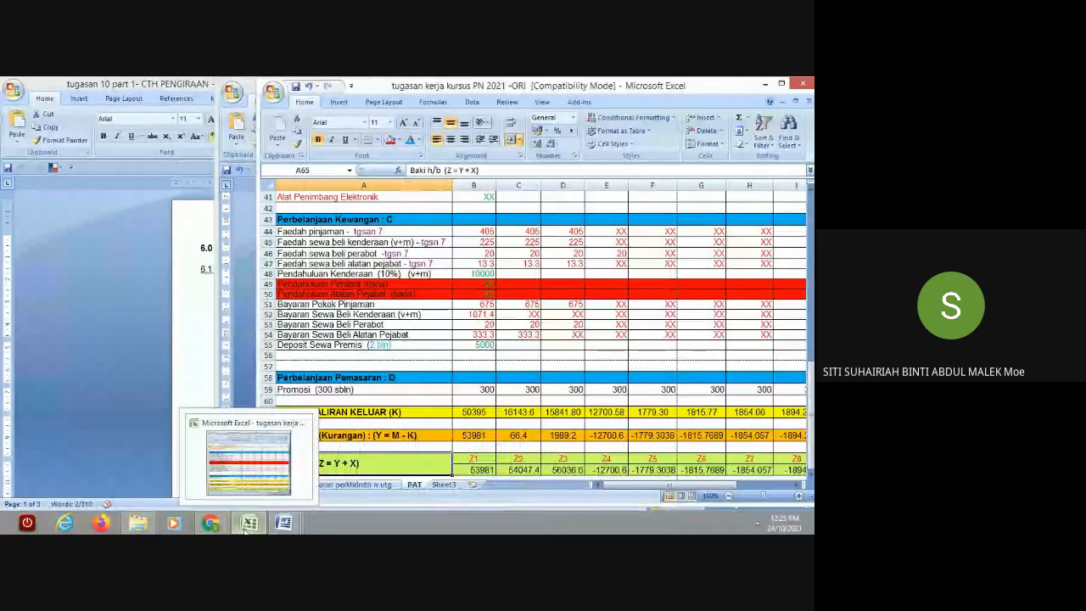
click(248, 462)
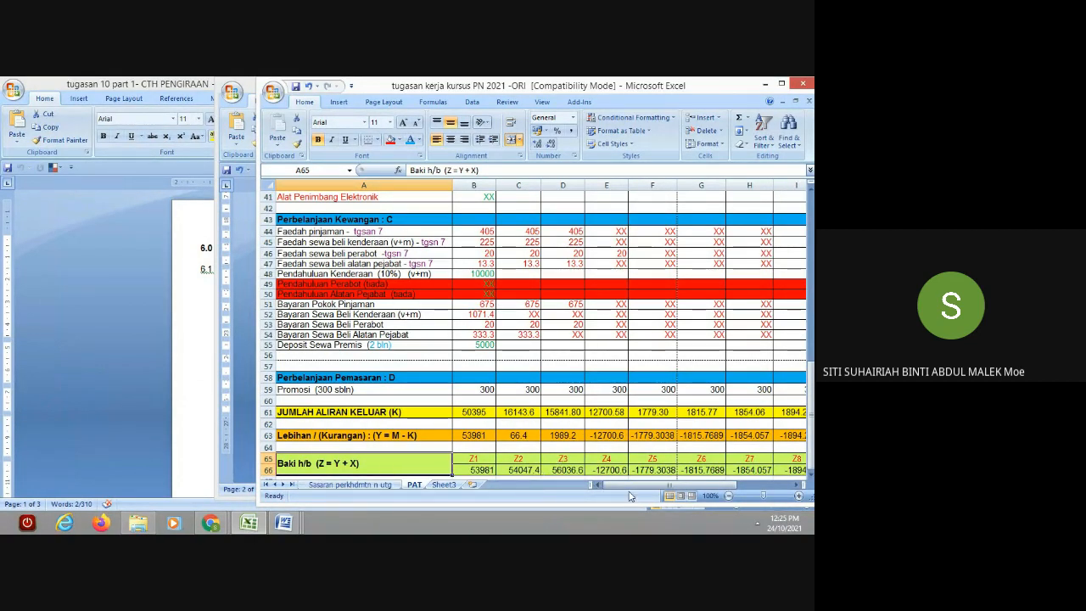
mouse_move(632, 484)
mouse_down()
mouse_move(699, 486)
mouse_move(614, 492)
mouse_up()
mouse_move(208, 526)
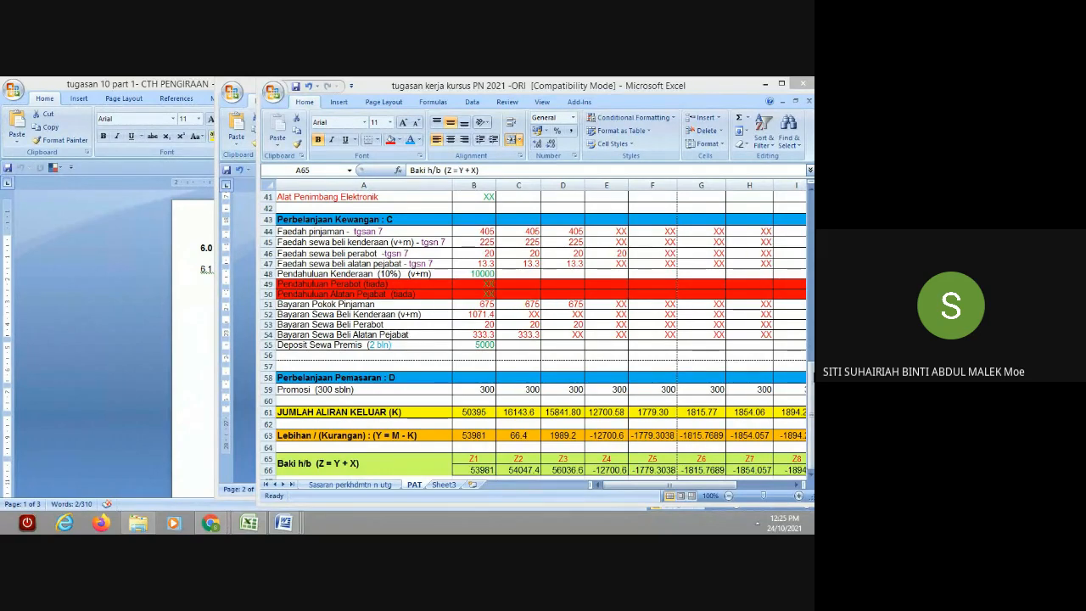
click(363, 463)
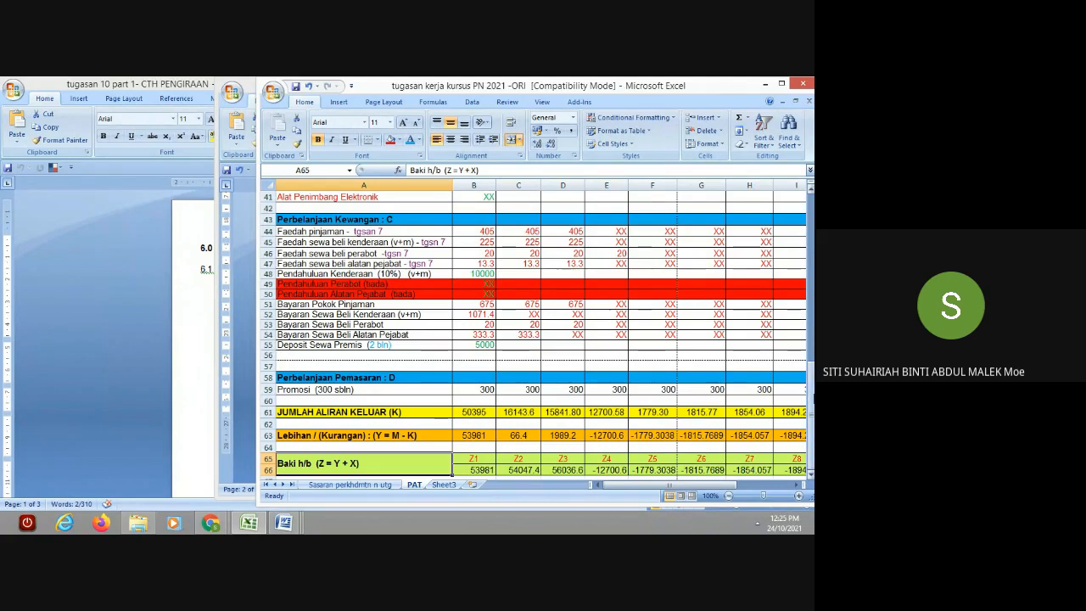
Step: Review the cash flow sheet from the opening balances to Baki h/b, including August's Modal Sendiri (B8) and Pinjaman (B10)
drag(811, 399, 812, 221)
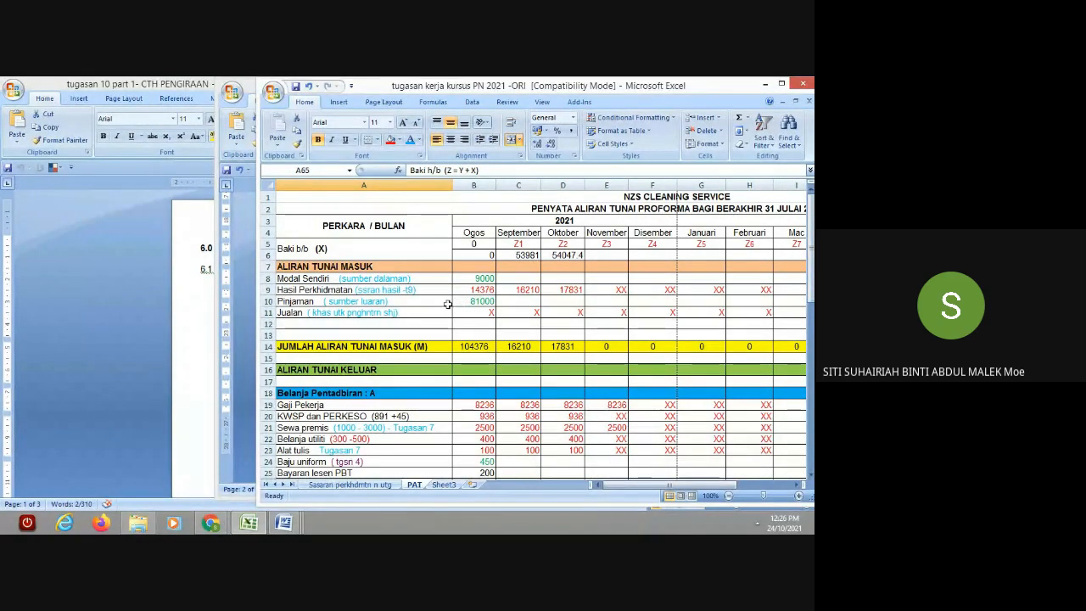
drag(810, 277, 799, 530)
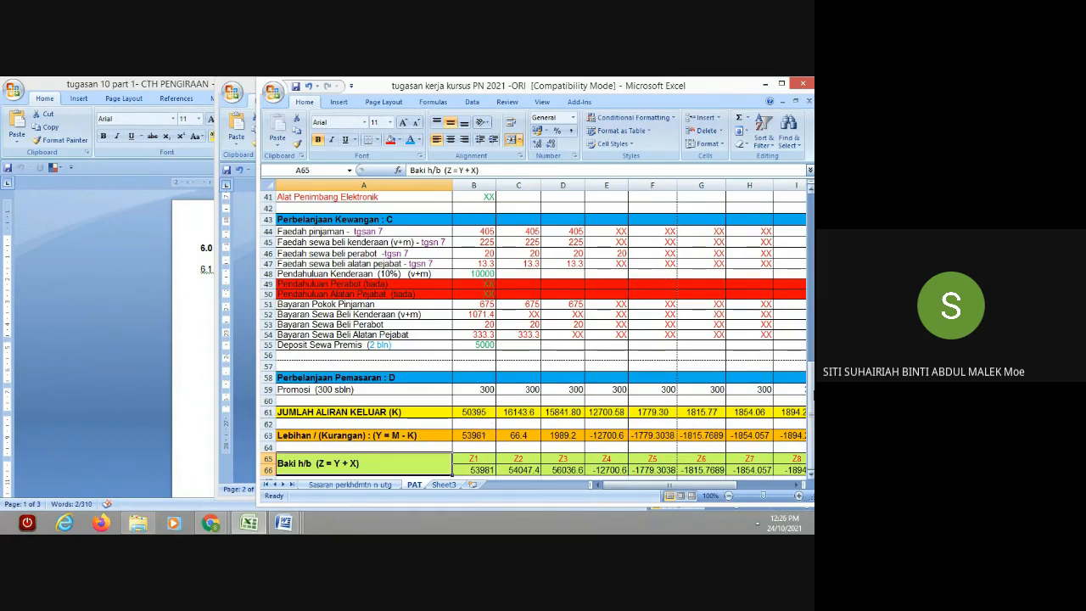
drag(811, 394, 809, 278)
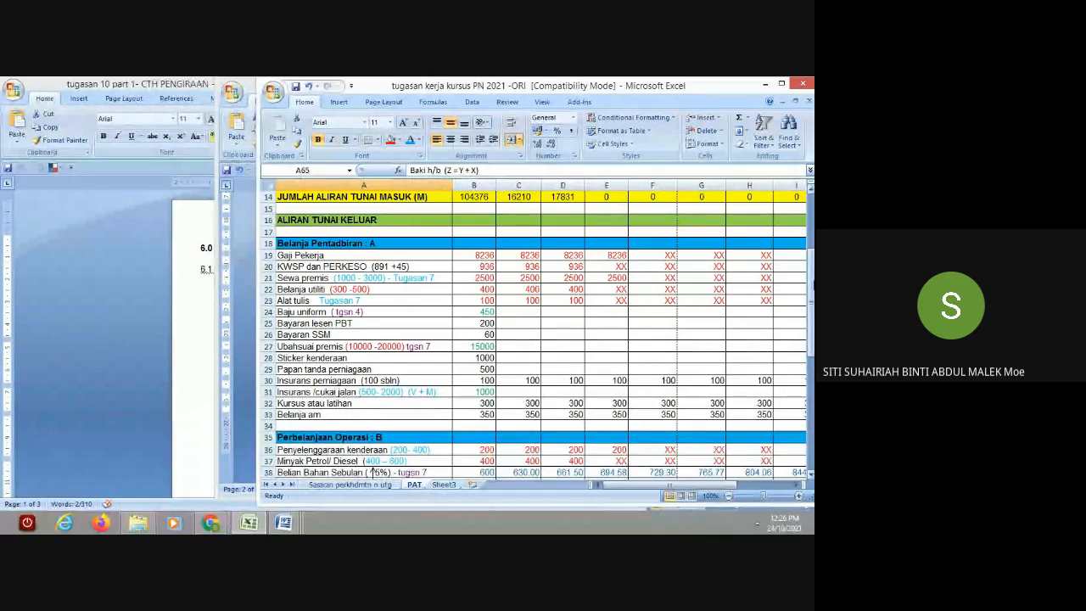
drag(811, 291, 811, 469)
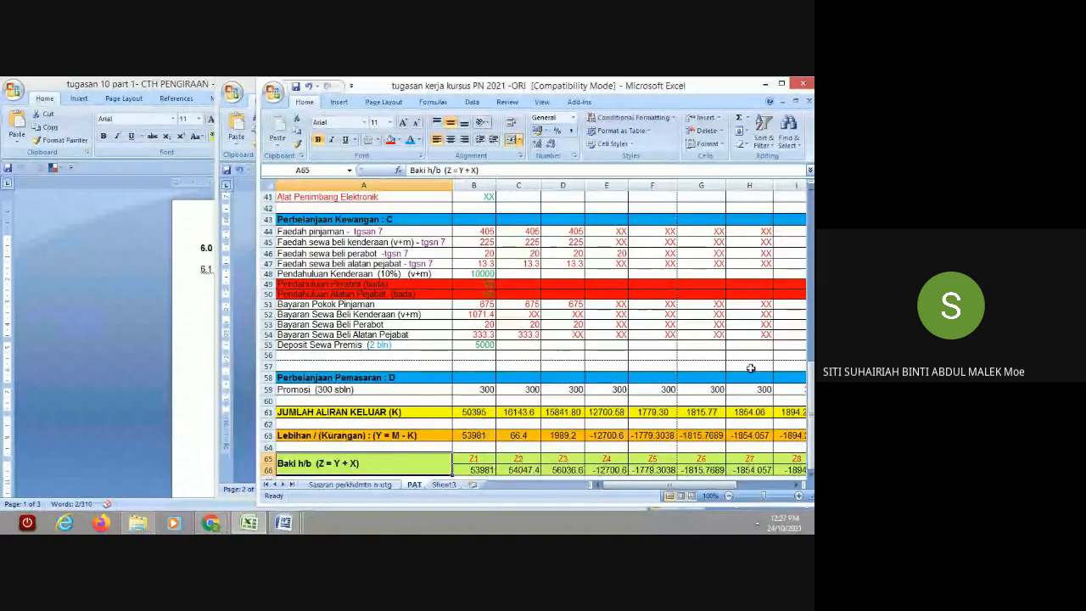
scroll(781, 398, up, 13)
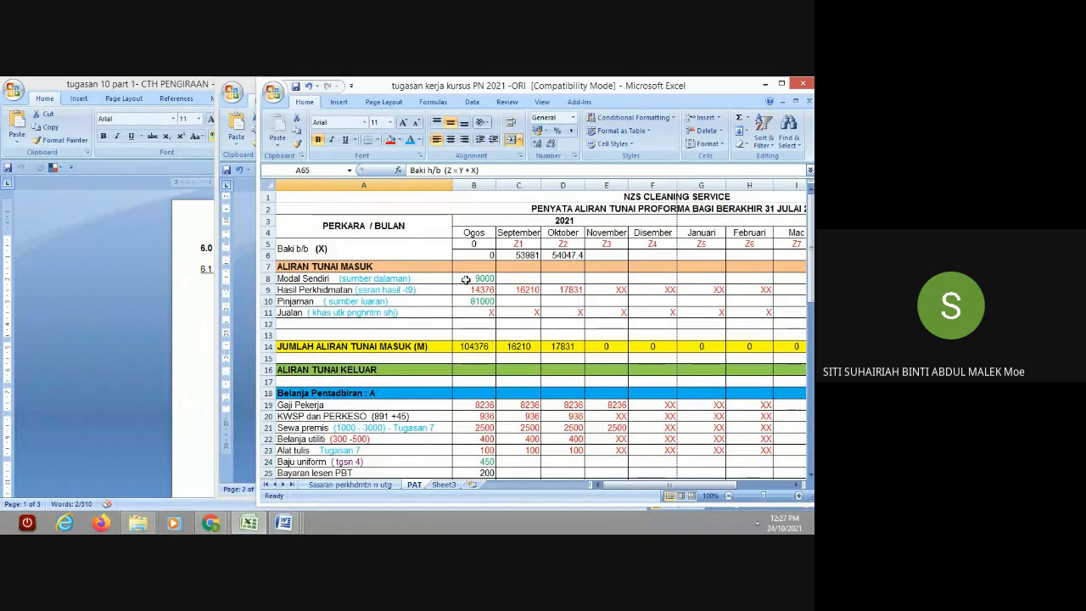
click(466, 279)
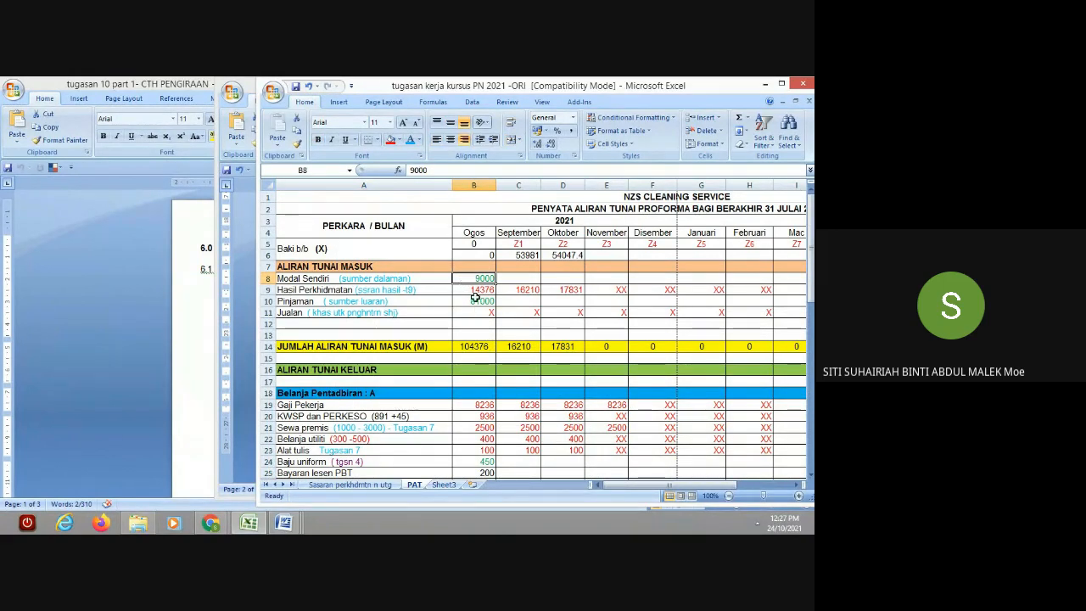
click(476, 299)
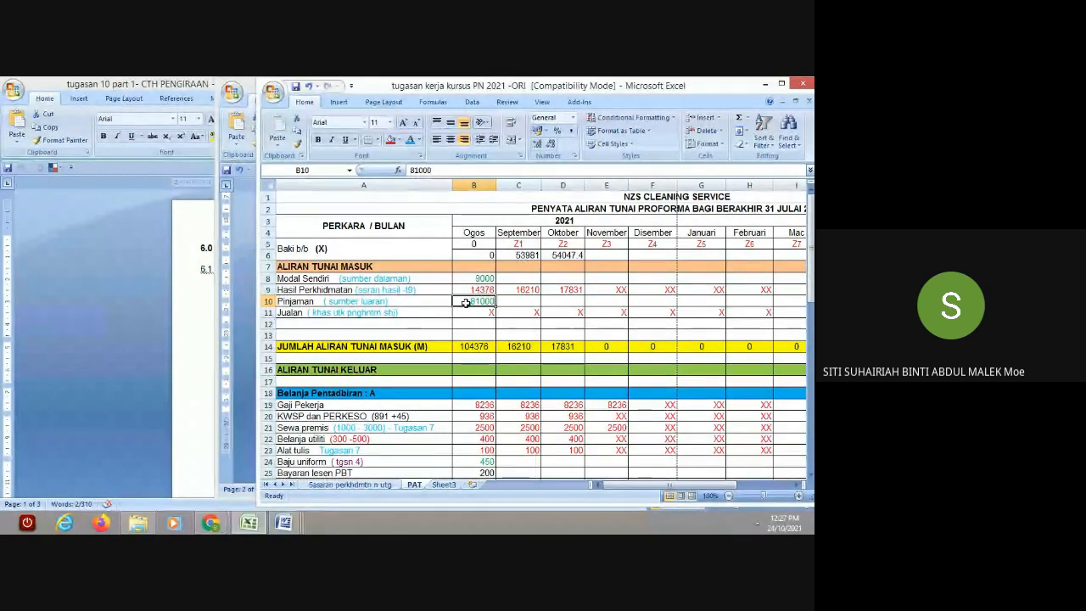
drag(811, 254, 810, 435)
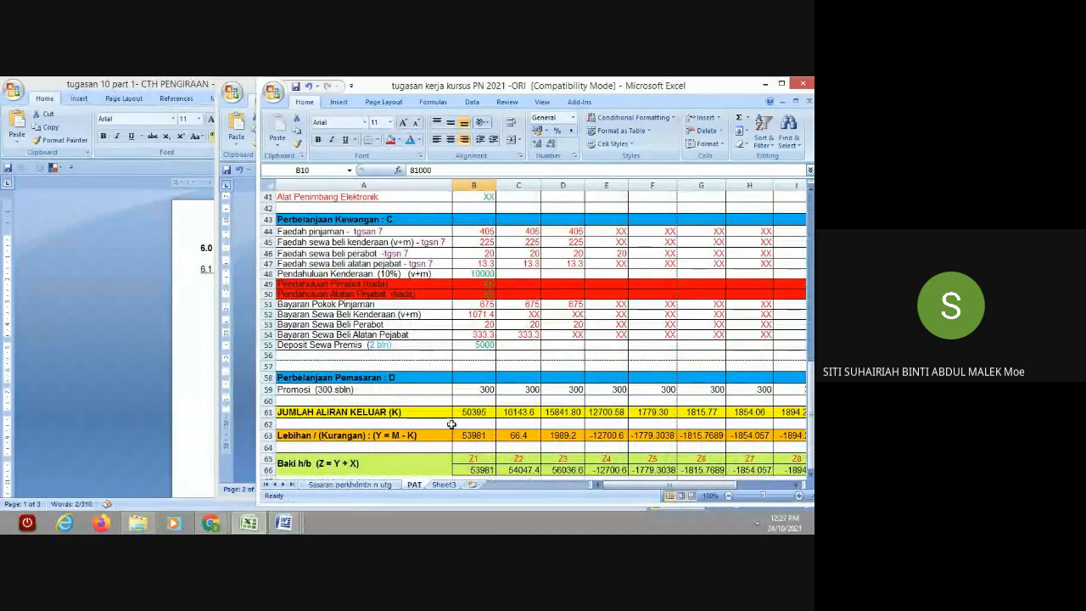
drag(810, 382, 810, 204)
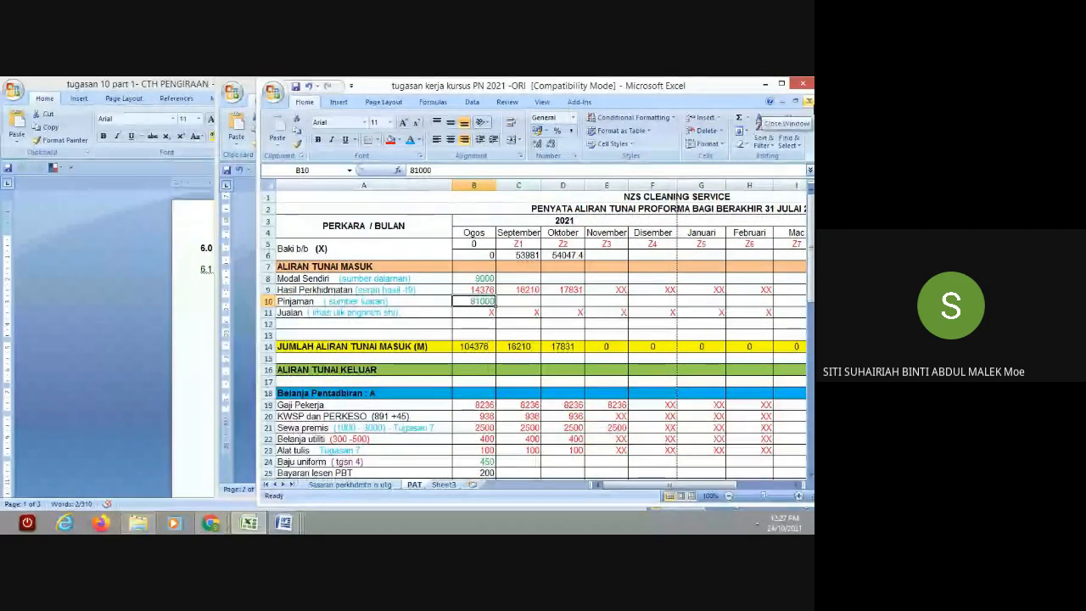
Step: Compare August's Modal Sendiri and Pinjaman entries with the Sumber Dalaman and Sumber Luaran calculations in the tugasan 10 part 1 Word document
click(462, 276)
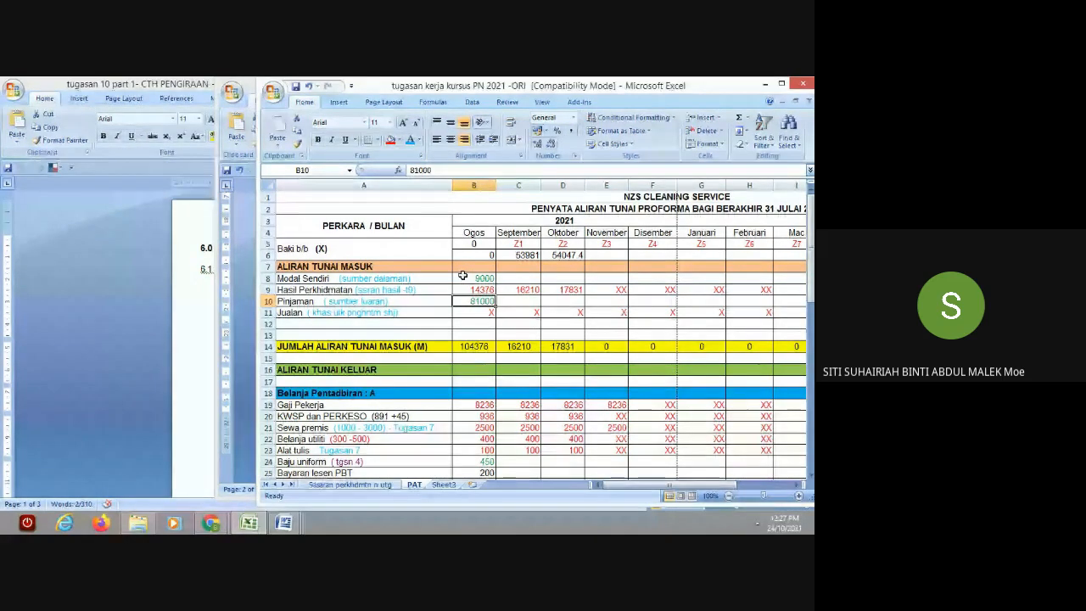
click(461, 302)
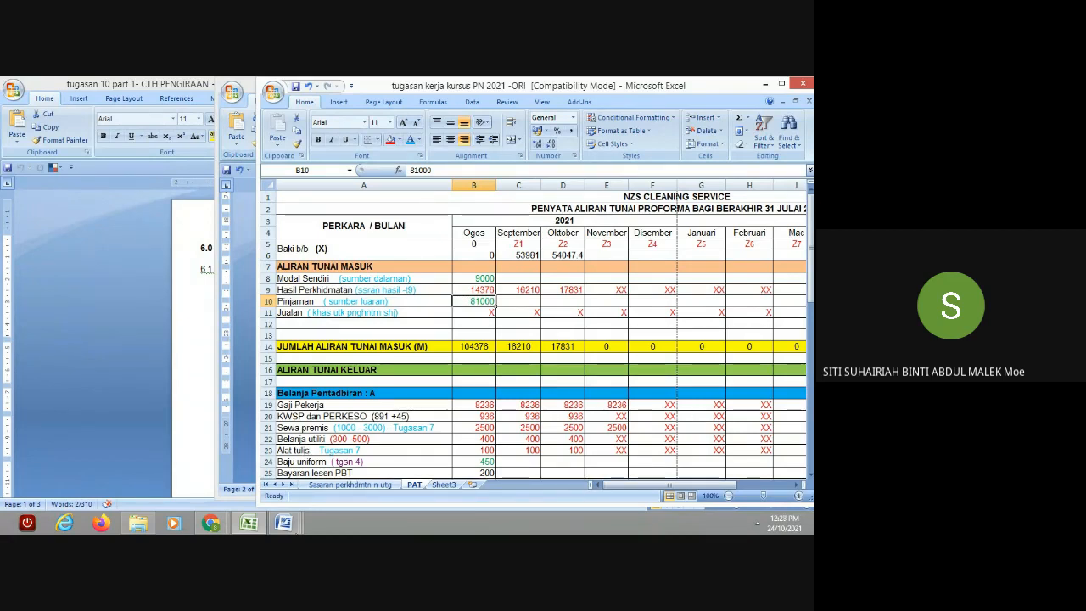
mouse_move(283, 523)
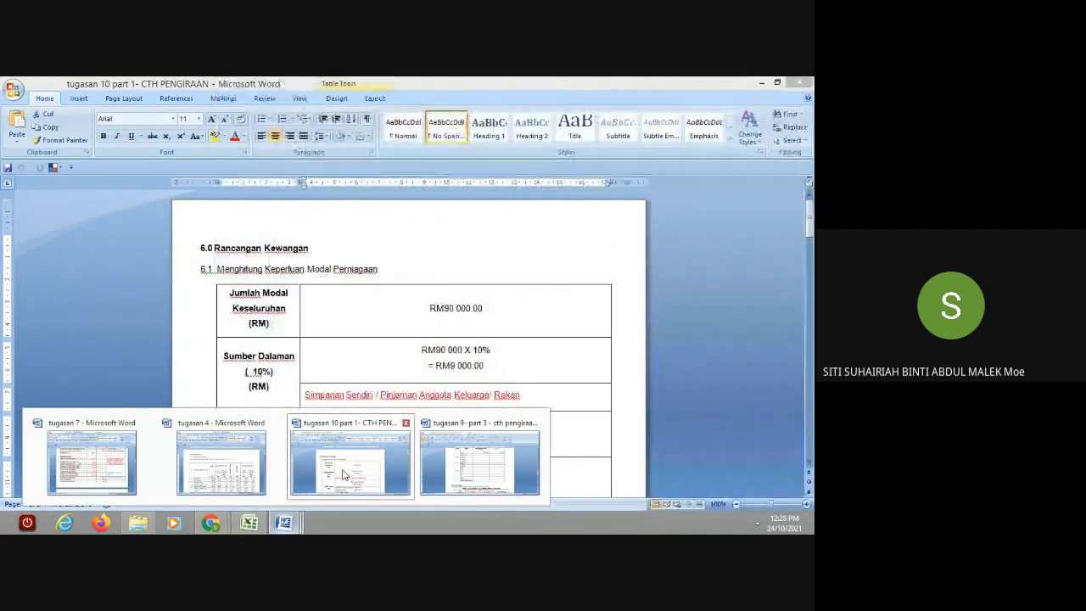
click(343, 475)
drag(416, 306, 533, 507)
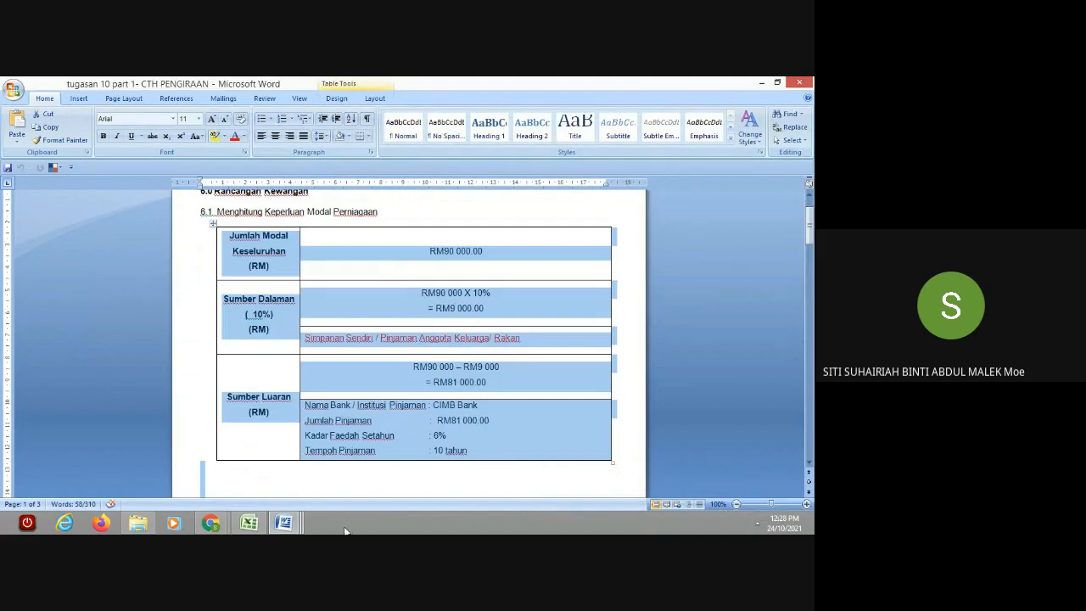
Step: Return to the Excel cash flow sheet and review the financing and marketing expenses down to the Baki h/b row
click(251, 523)
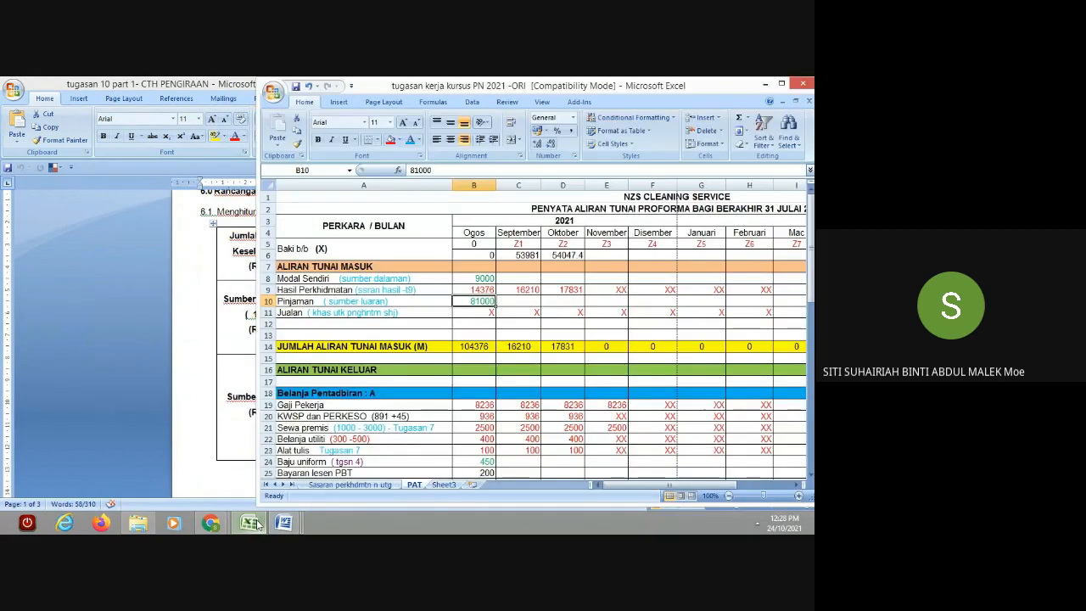
drag(811, 246, 811, 373)
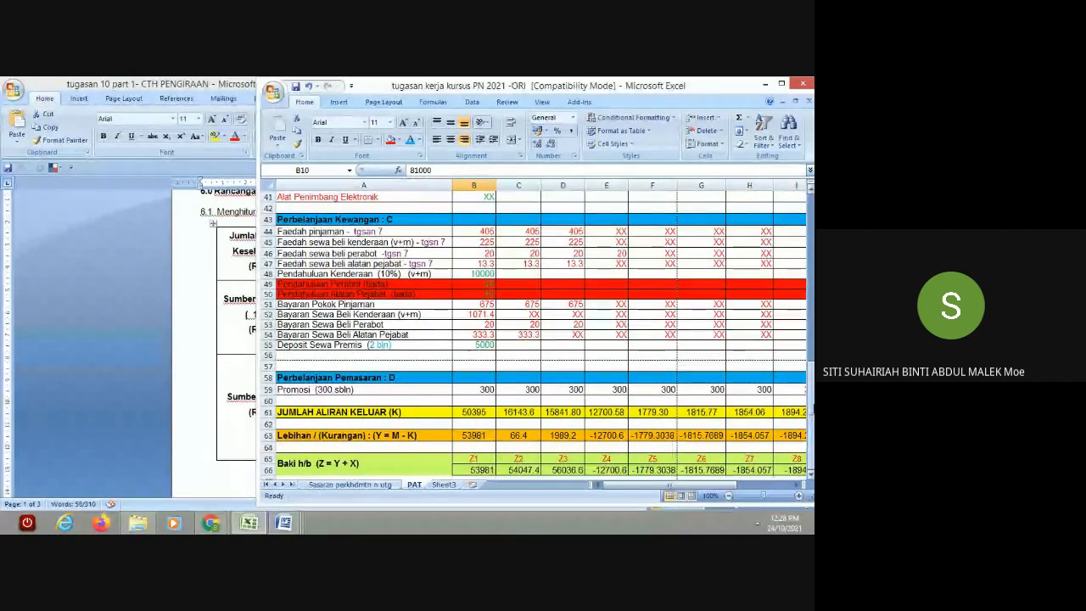
mouse_move(811, 408)
mouse_down()
mouse_move(811, 241)
mouse_move(811, 409)
mouse_up()
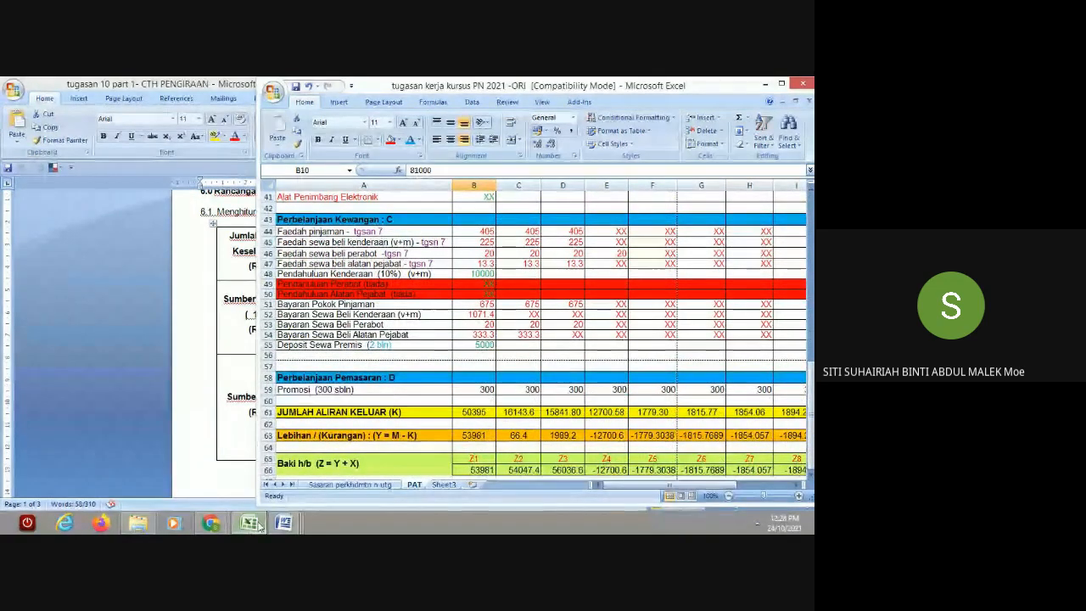
mouse_move(210, 523)
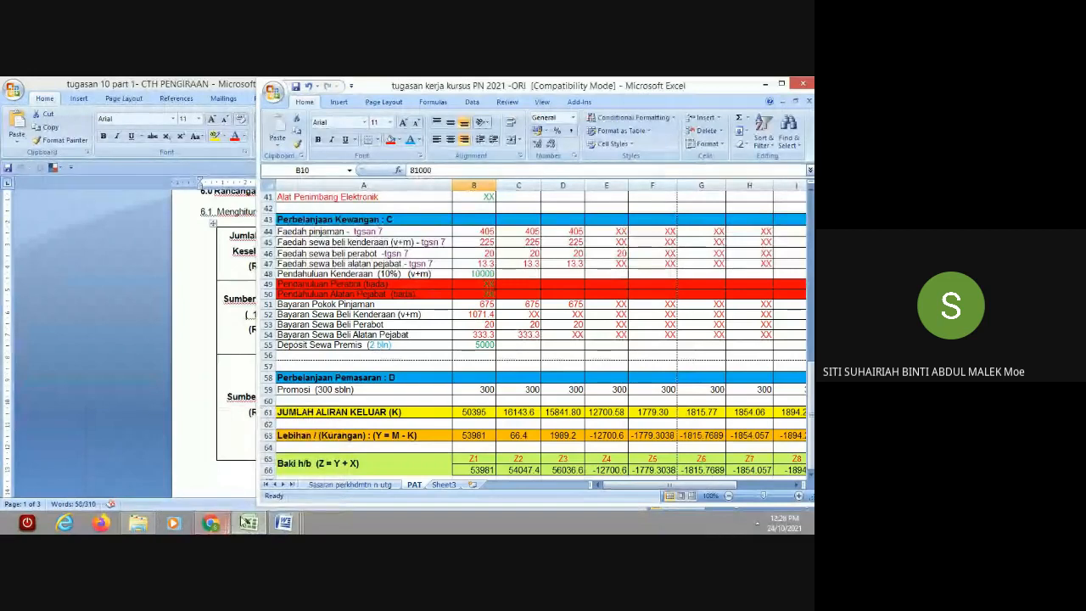
mouse_move(252, 526)
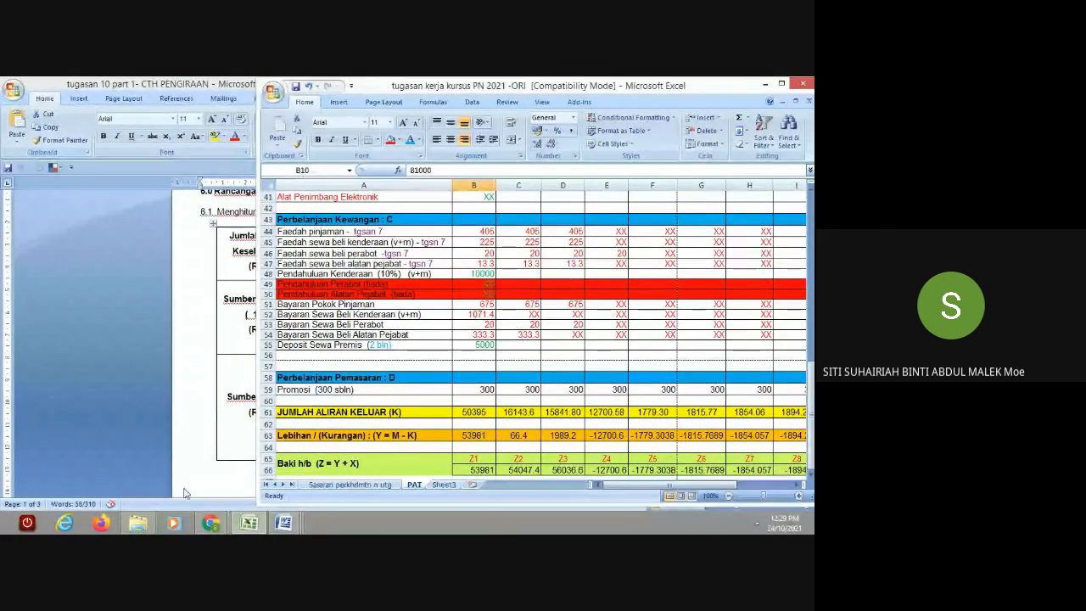
Step: Close the tugasan 10 part 1 document, and save and close the cash flow workbook in its existing compatibility format
click(138, 472)
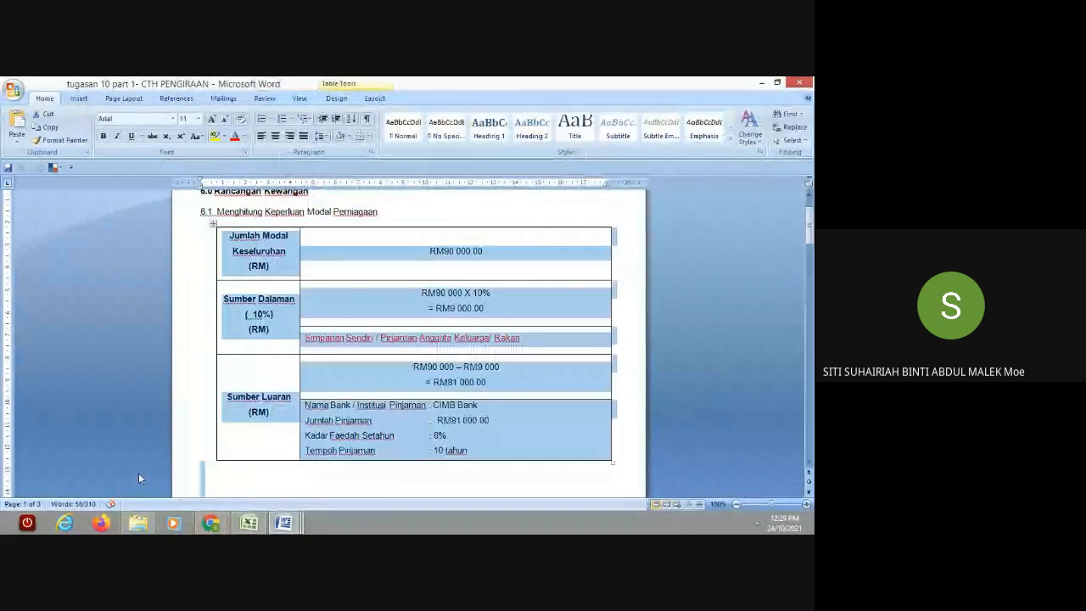
click(796, 83)
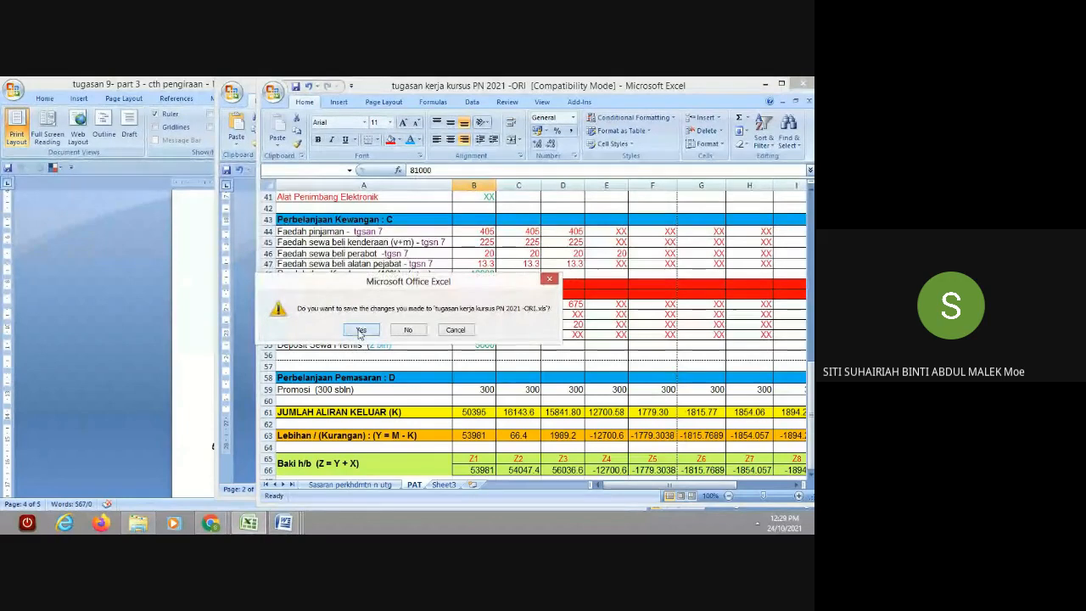
click(360, 330)
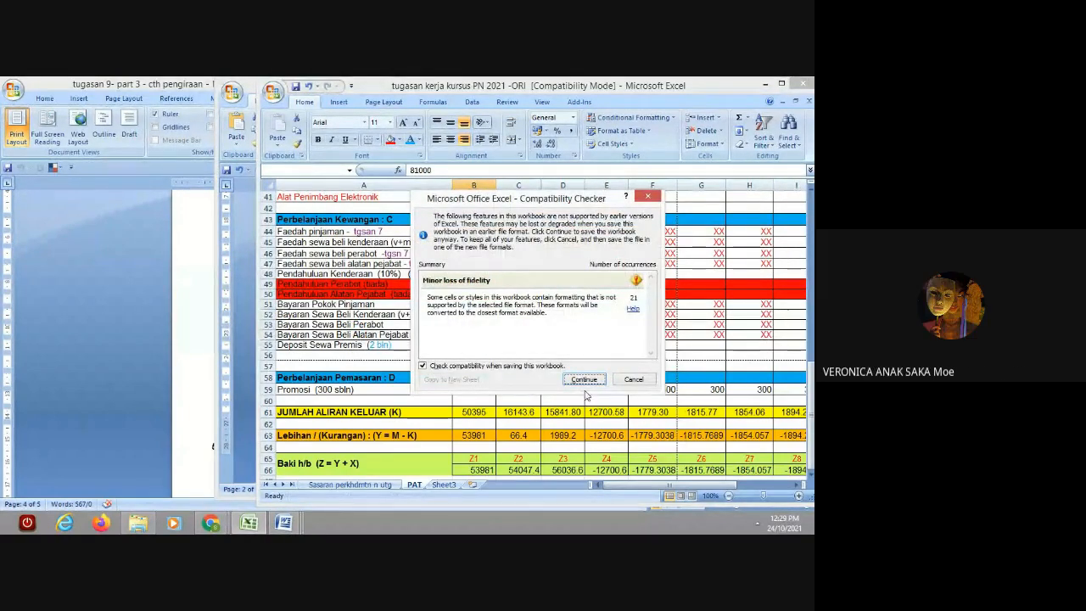
click(583, 380)
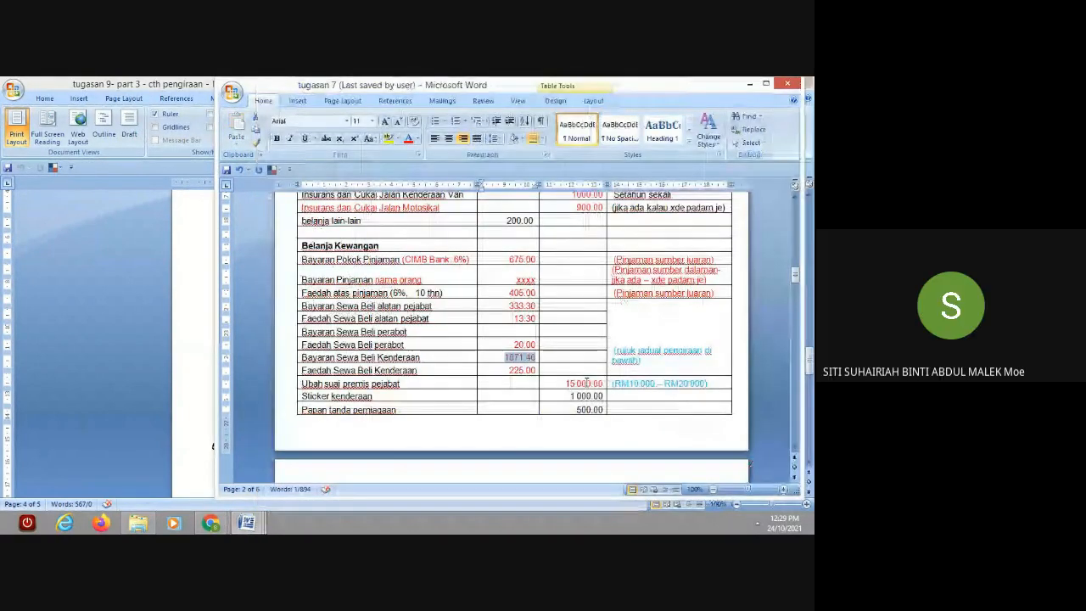
Step: Save and close the tugasan 7 document, and close the remaining tugasan 9 and tugasan 4 documents along with the open folder window
click(787, 83)
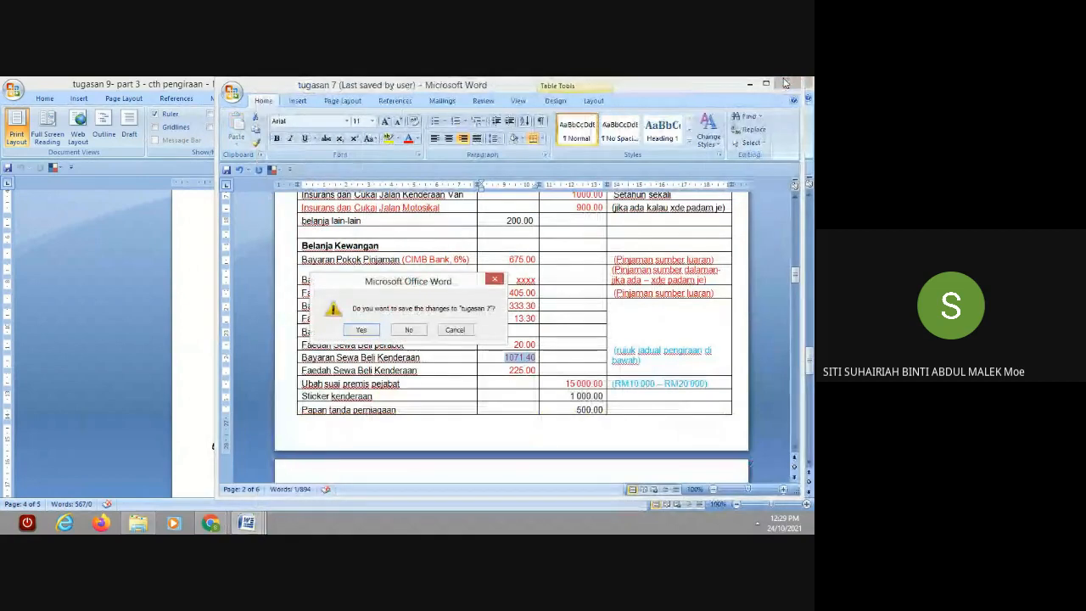
click(362, 330)
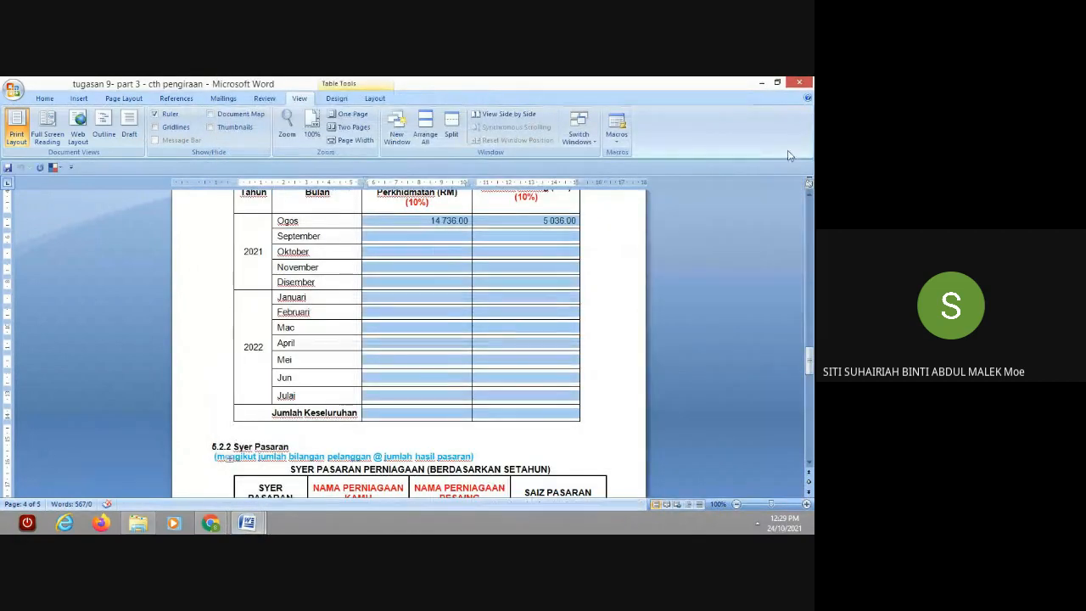
click(803, 82)
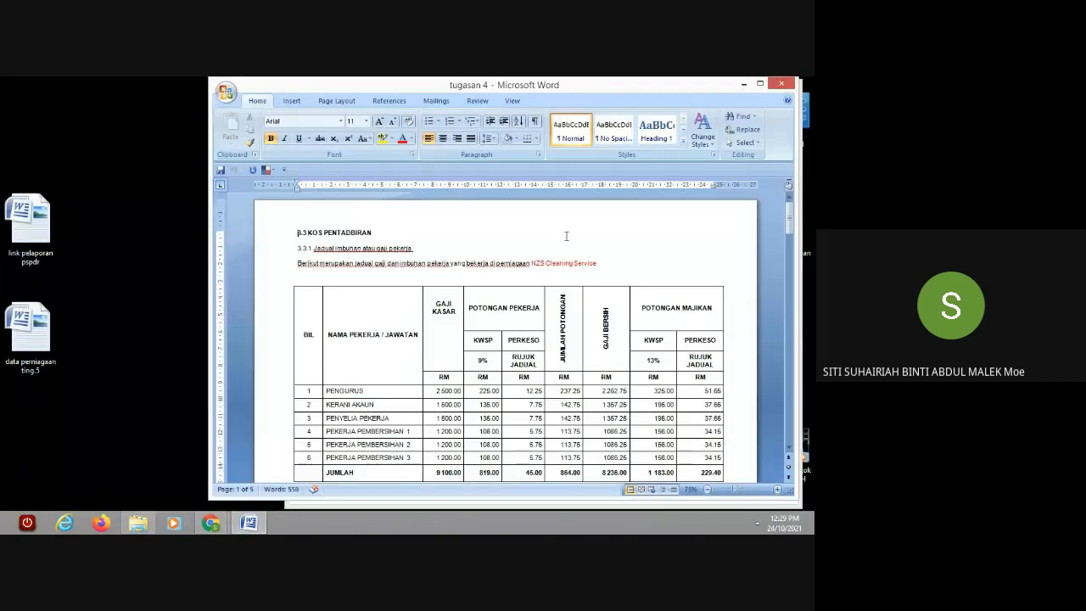
click(782, 85)
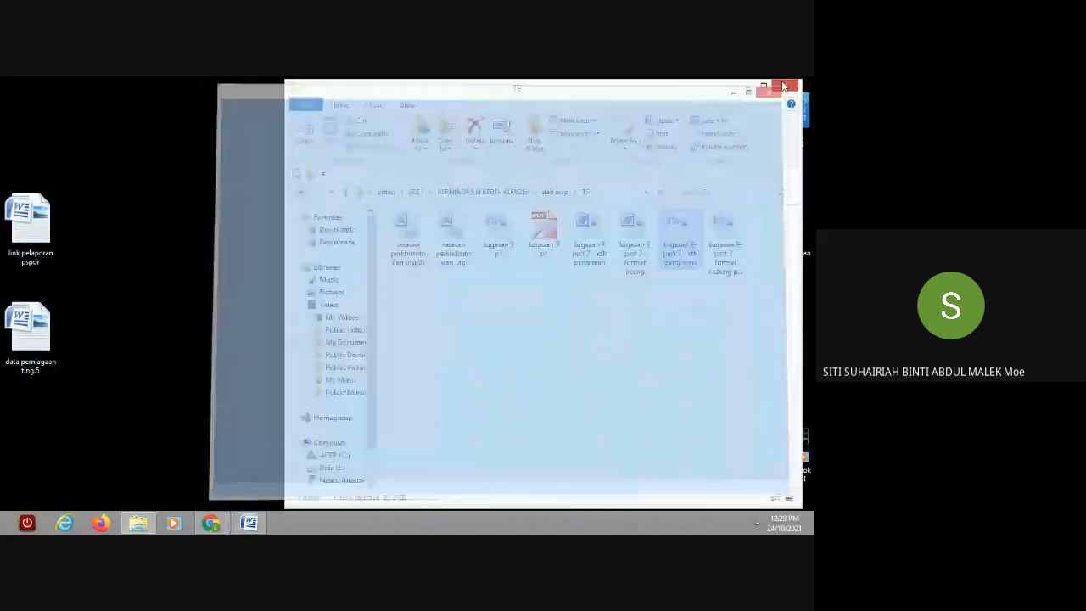
click(784, 90)
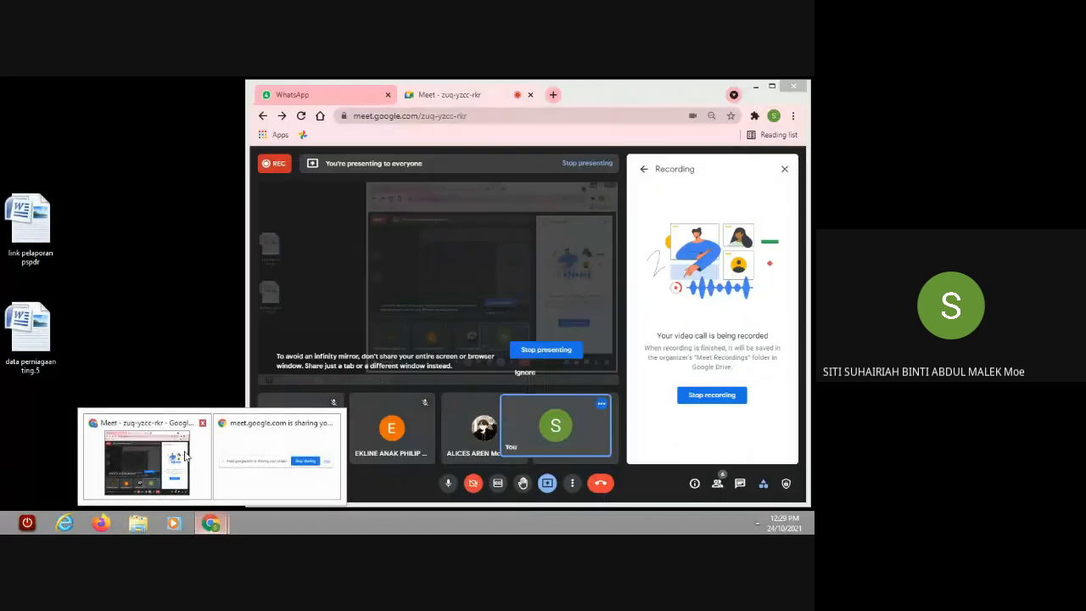
Step: Switch to the Google Meet call in Chrome and stop its recording
click(184, 455)
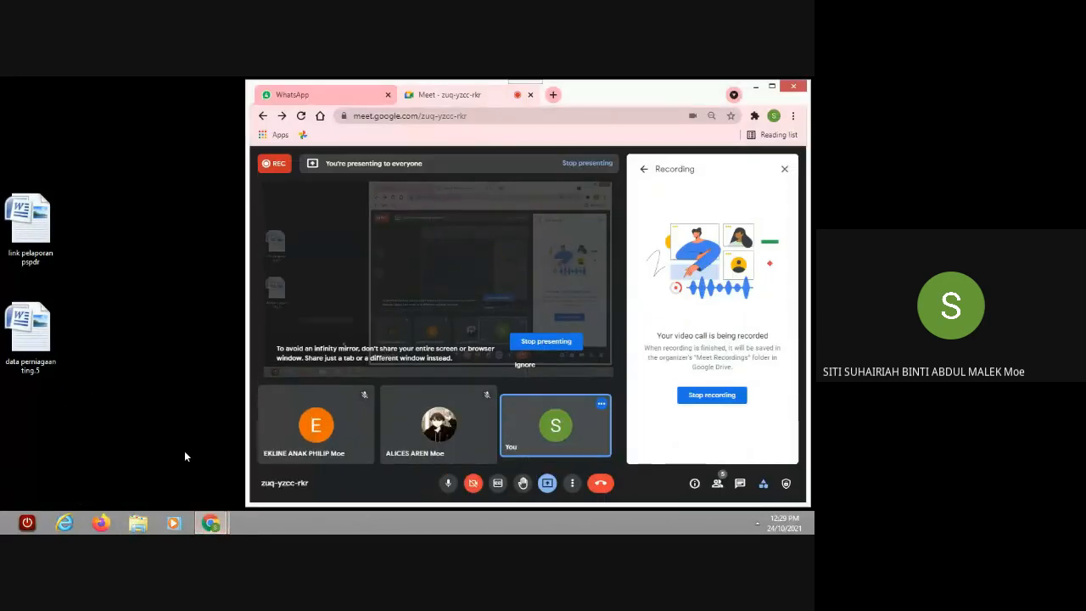
click(702, 397)
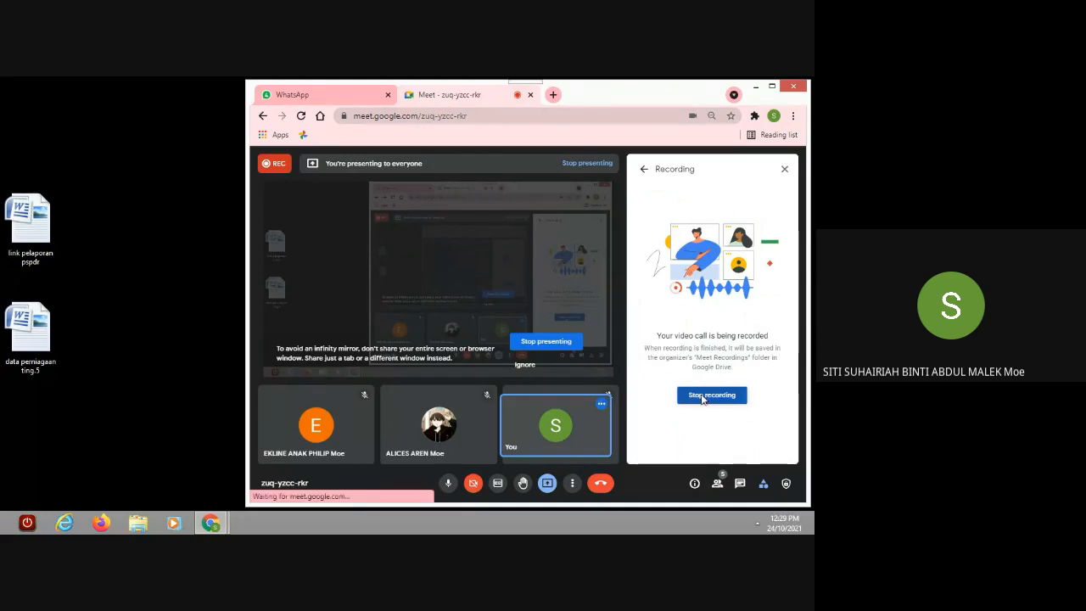